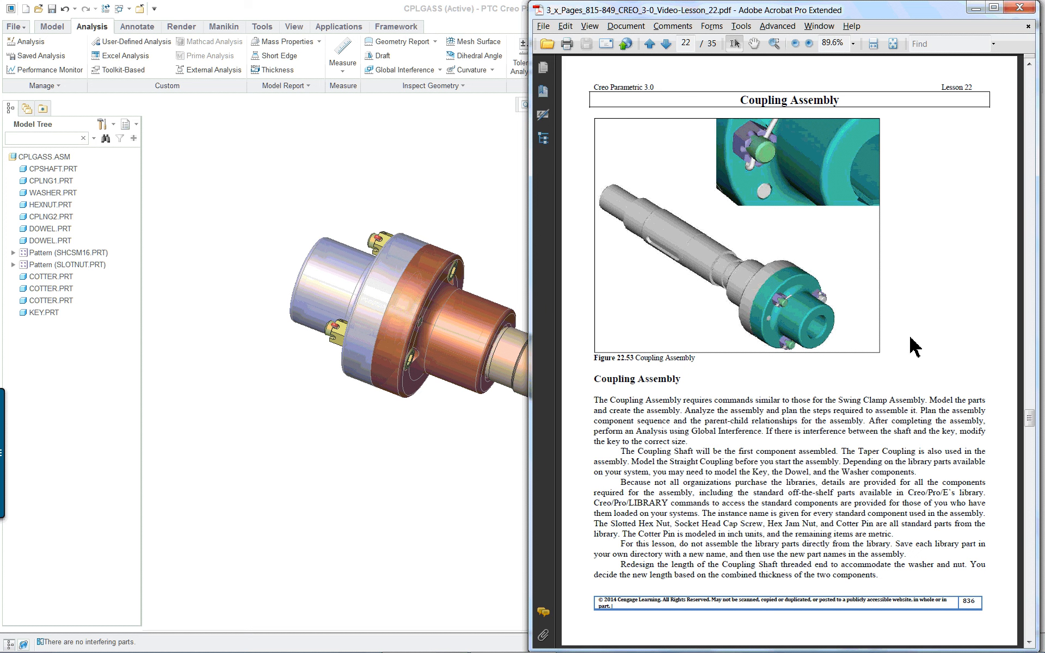
# Open the ANSI Metric catalog of the PTC Creo Standard Parts Library in the embedded browser and accept its licence terms.
pyautogui.scroll(-2, 915, 346)
pyautogui.scroll(-2, 916, 346)
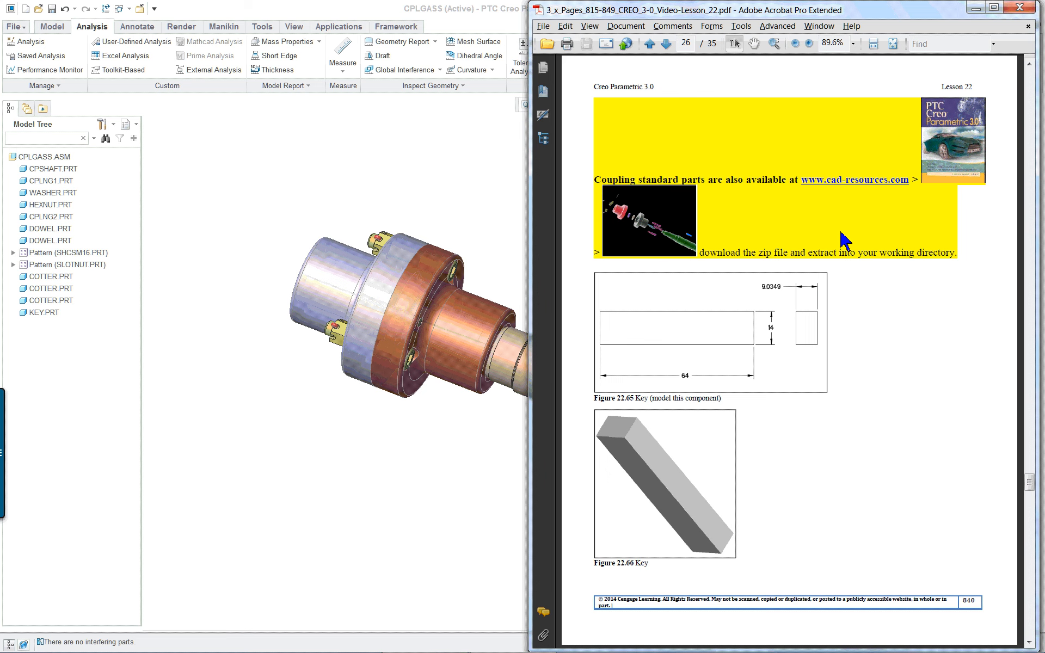
pyautogui.scroll(-1, 850, 413)
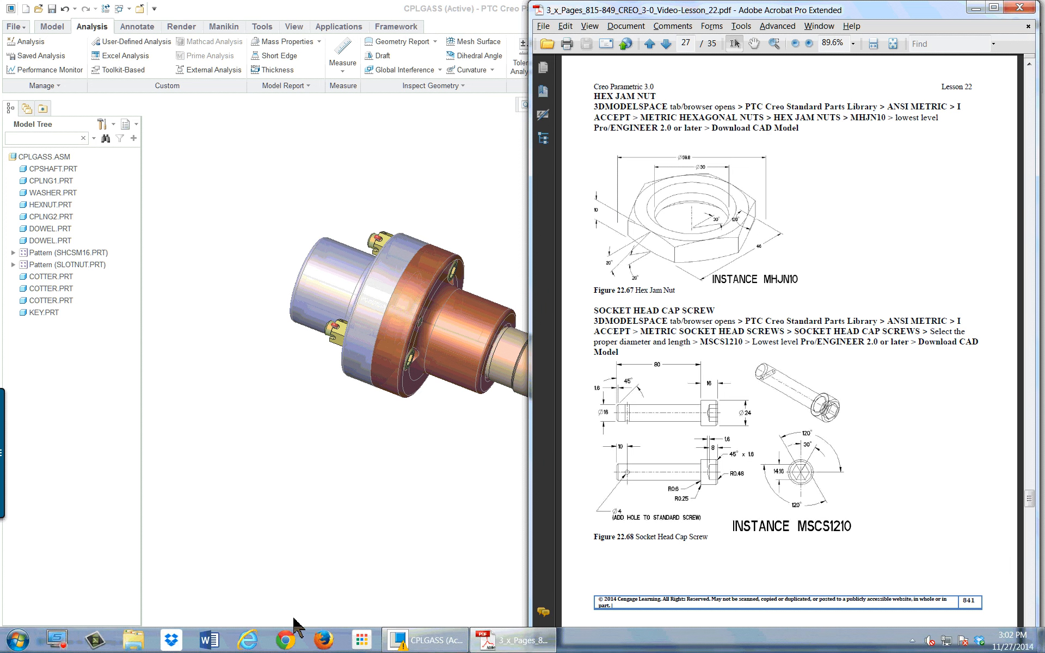
pyautogui.moveTo(94, 645)
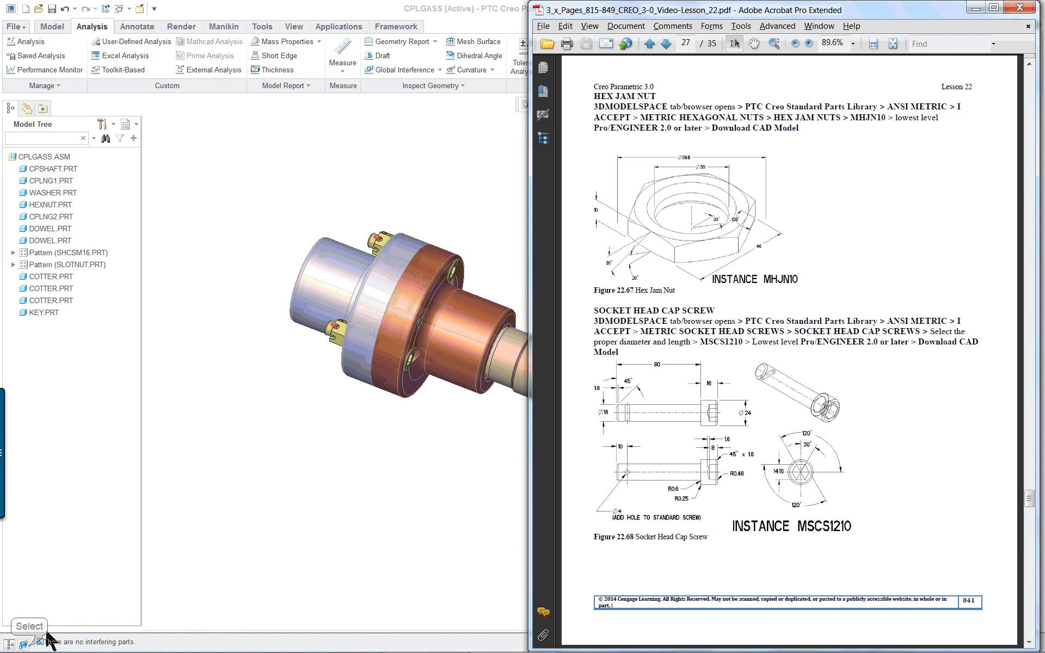
pyautogui.click(24, 645)
pyautogui.click(23, 645)
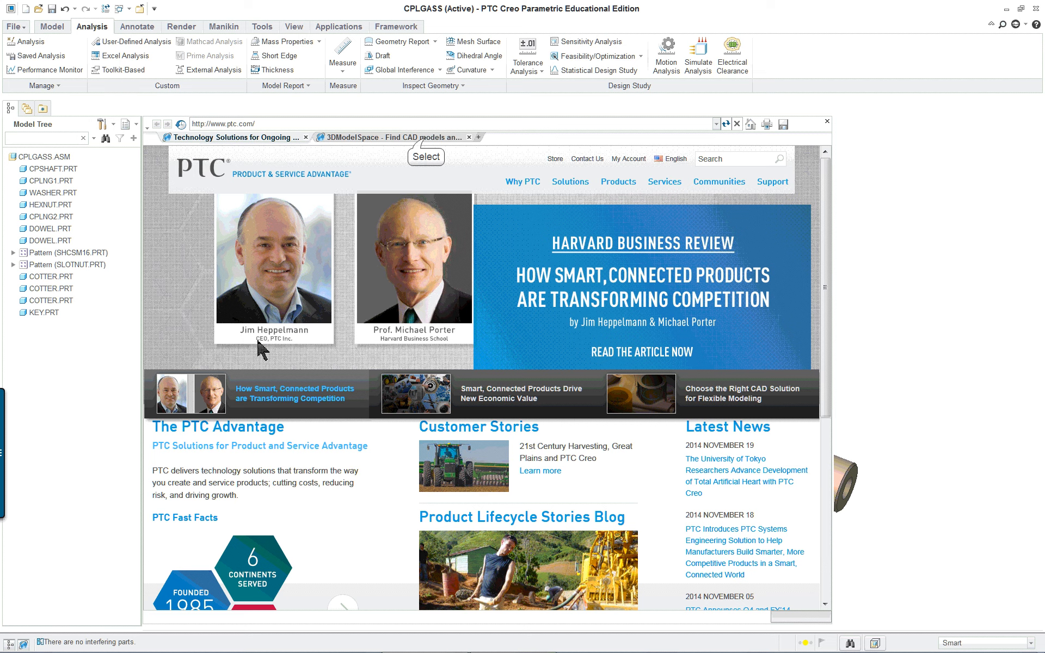
pyautogui.click(426, 140)
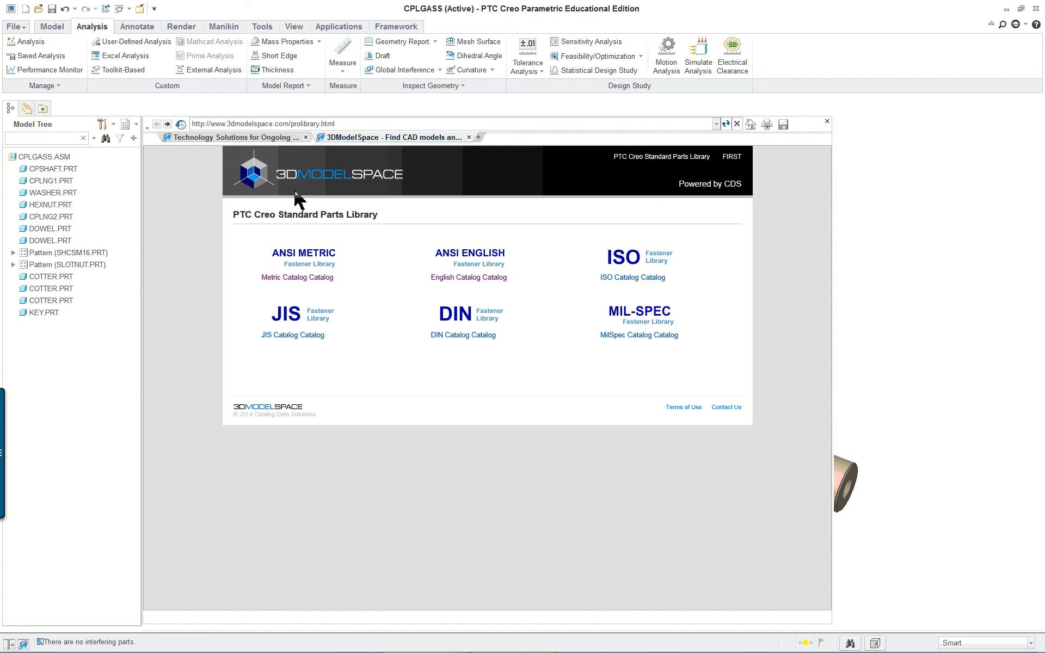
pyautogui.click(301, 258)
pyautogui.scroll(-15, 353, 443)
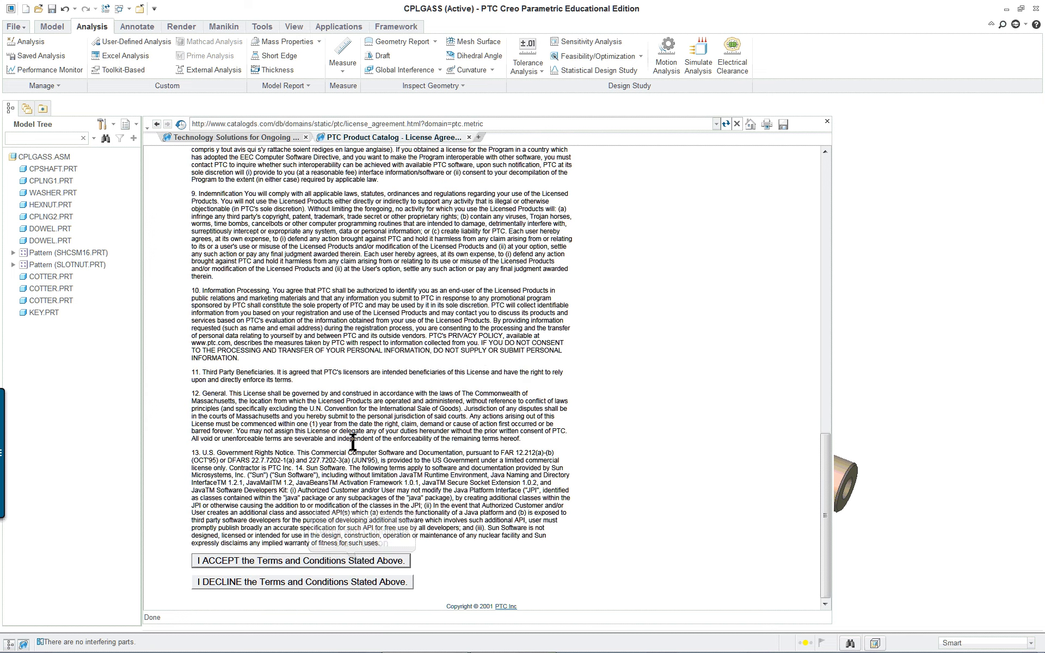
pyautogui.click(362, 564)
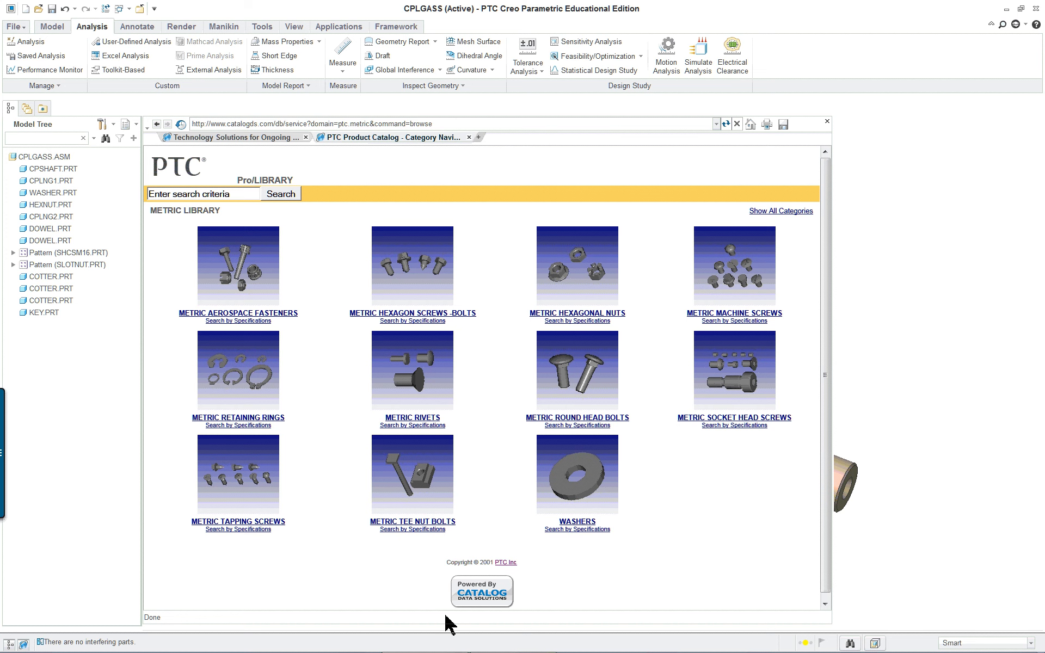
# Switch to the lesson PDF in Adobe Acrobat and examine the library instructions for the cap screw, slotted hex nut and cotter pin.
pyautogui.hotkey('alt', 'Tab')
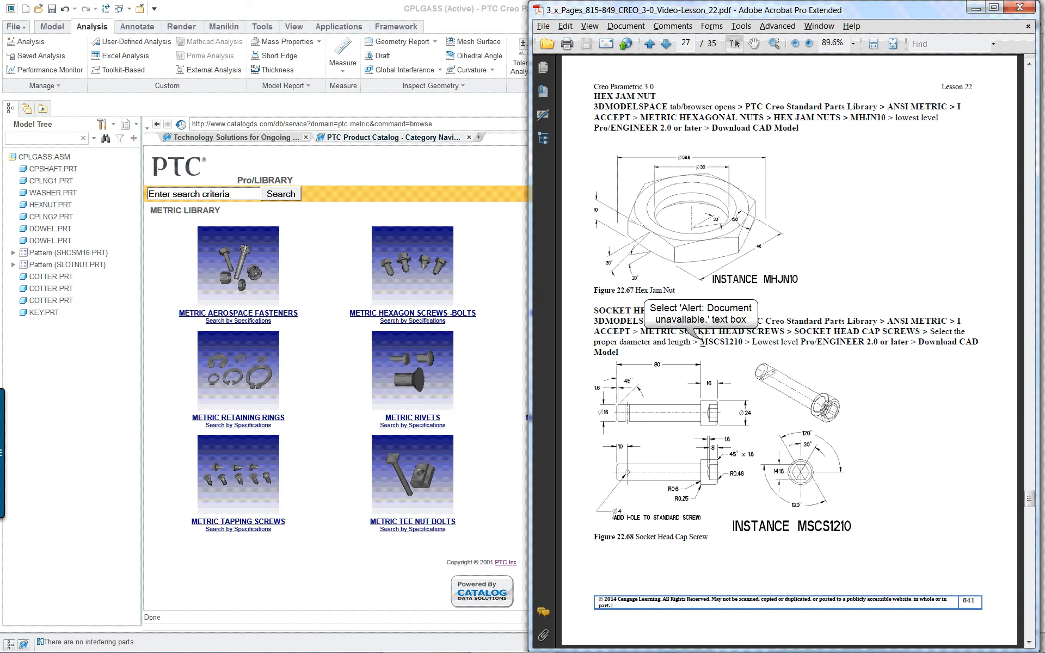
pyautogui.scroll(-5, 688, 356)
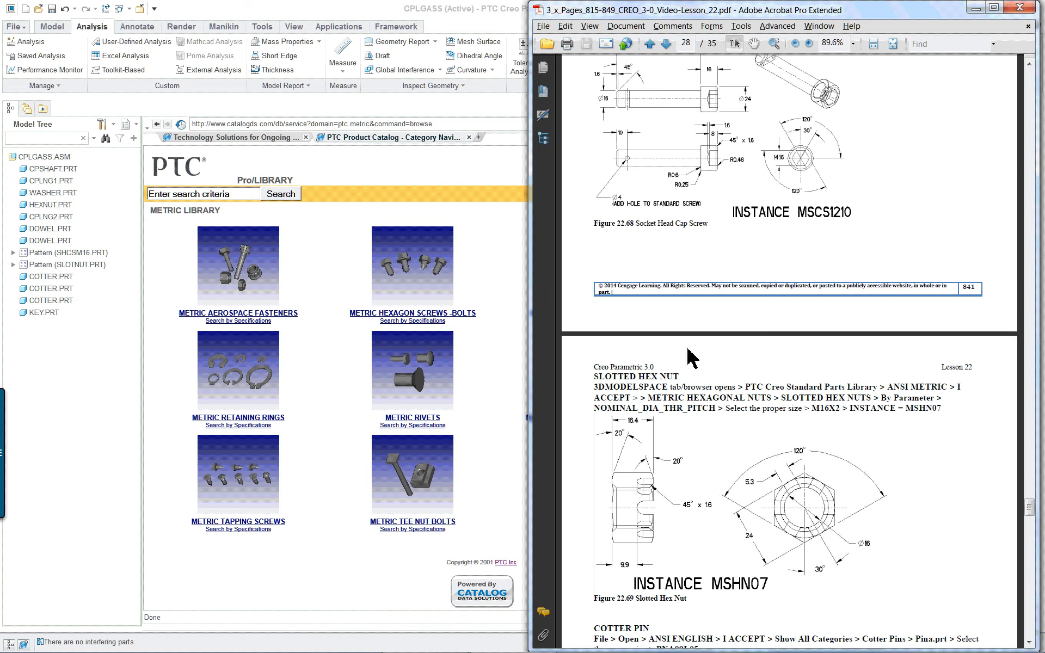
pyautogui.scroll(-1, 689, 356)
pyautogui.moveTo(599, 311); pyautogui.dragTo(935, 330)
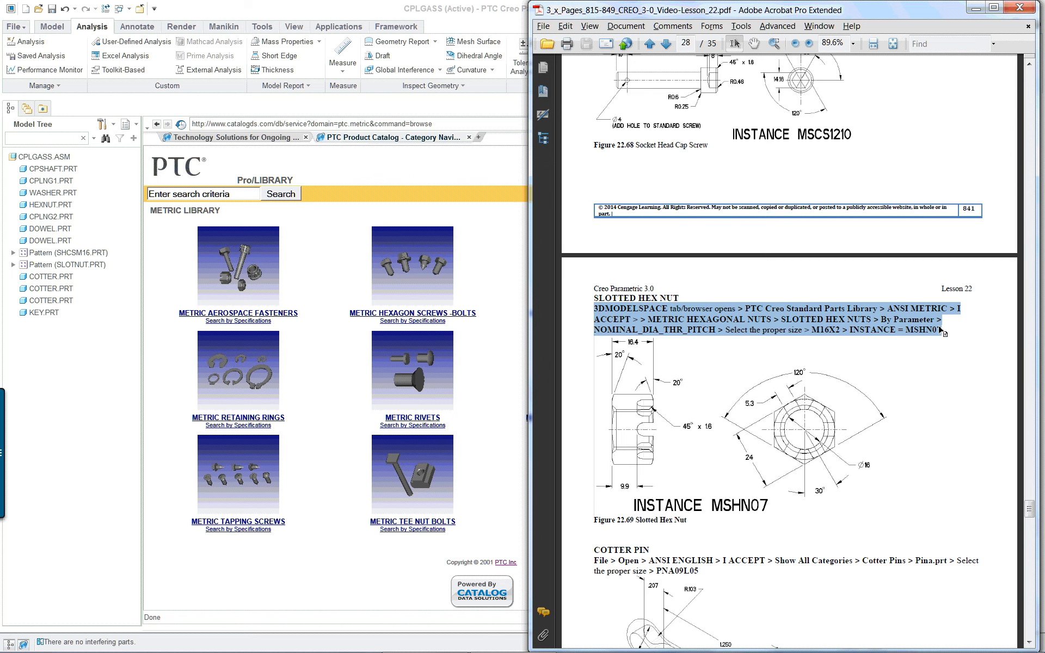
pyautogui.scroll(-3, 777, 382)
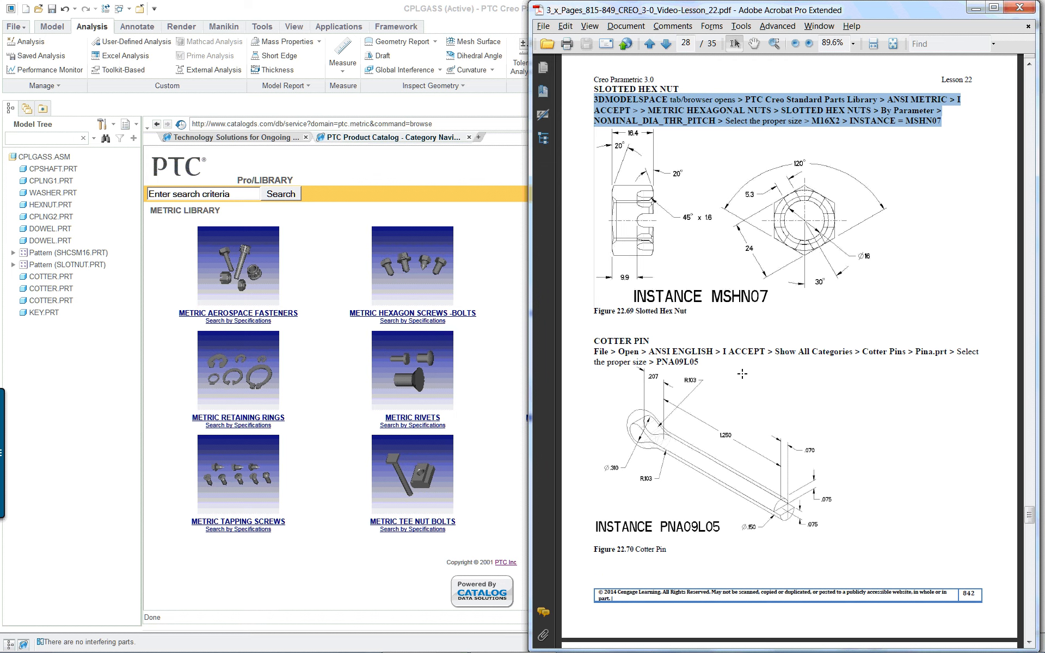
pyautogui.scroll(8, 742, 374)
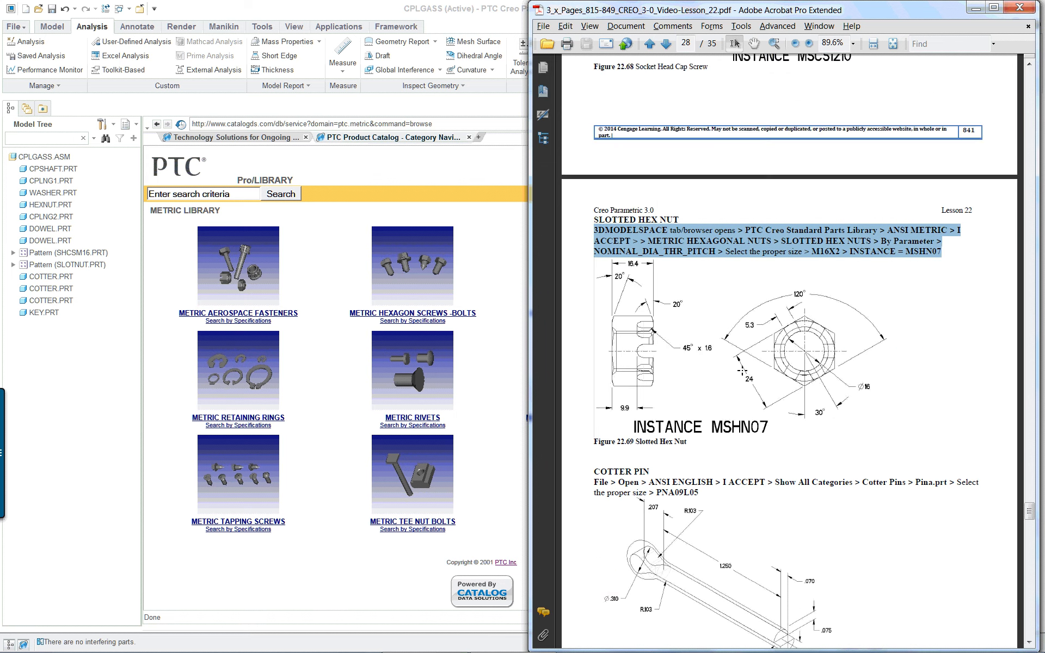
pyautogui.scroll(1, 743, 360)
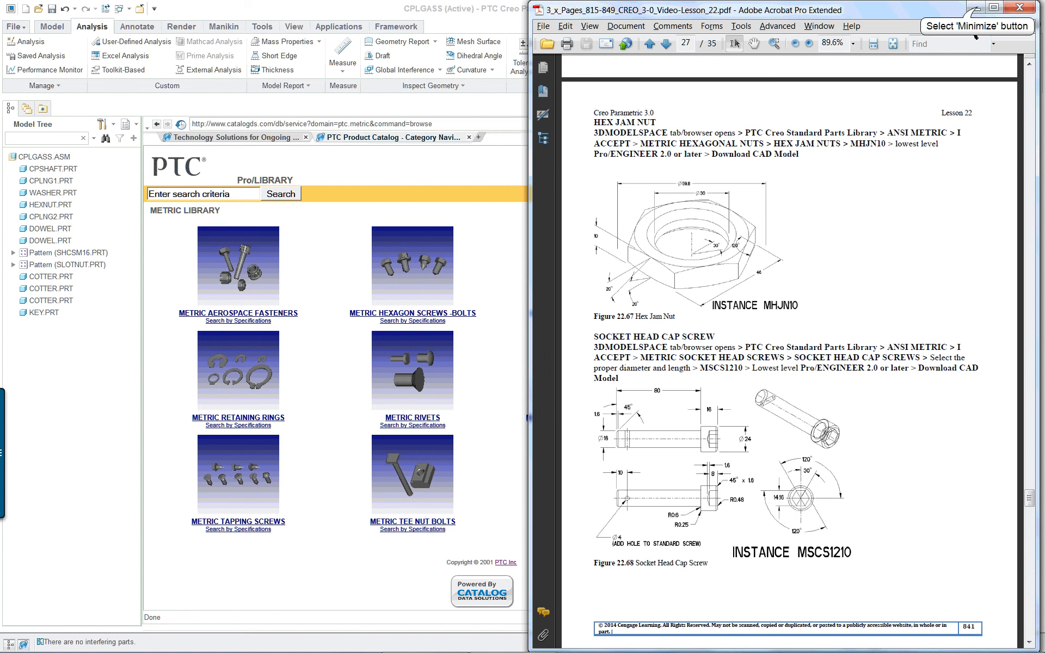
pyautogui.click(974, 7)
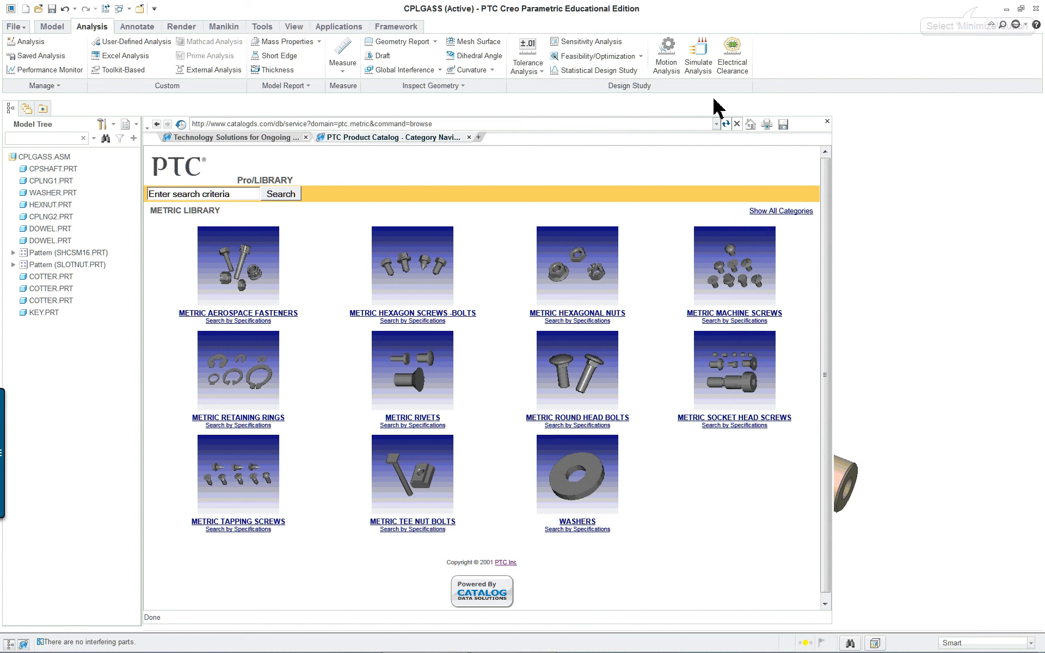
# Open cad-resources.com in a new tab of Creo's browser and go to its PTC Creo Parametric 3.0 resources page.
pyautogui.click(480, 137)
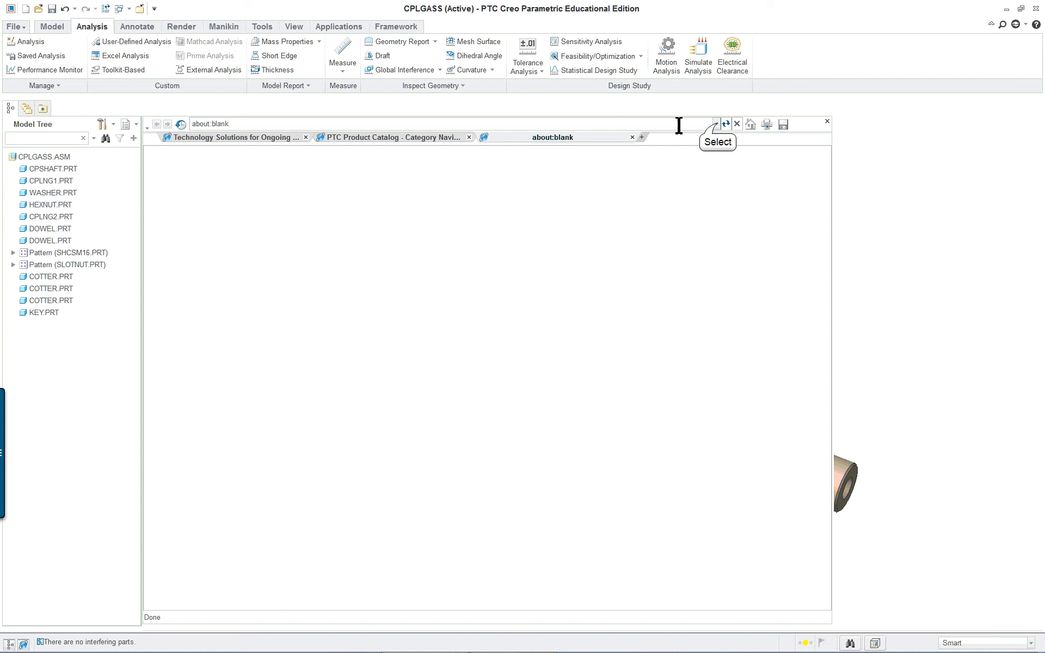
pyautogui.click(717, 124)
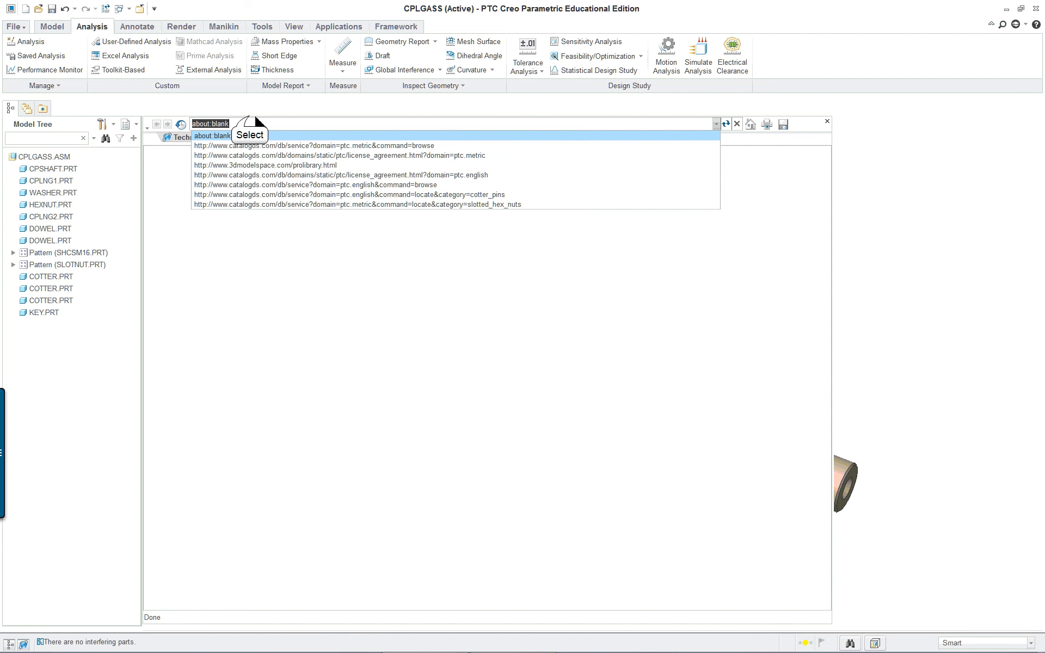
pyautogui.click(248, 121)
pyautogui.write('www')
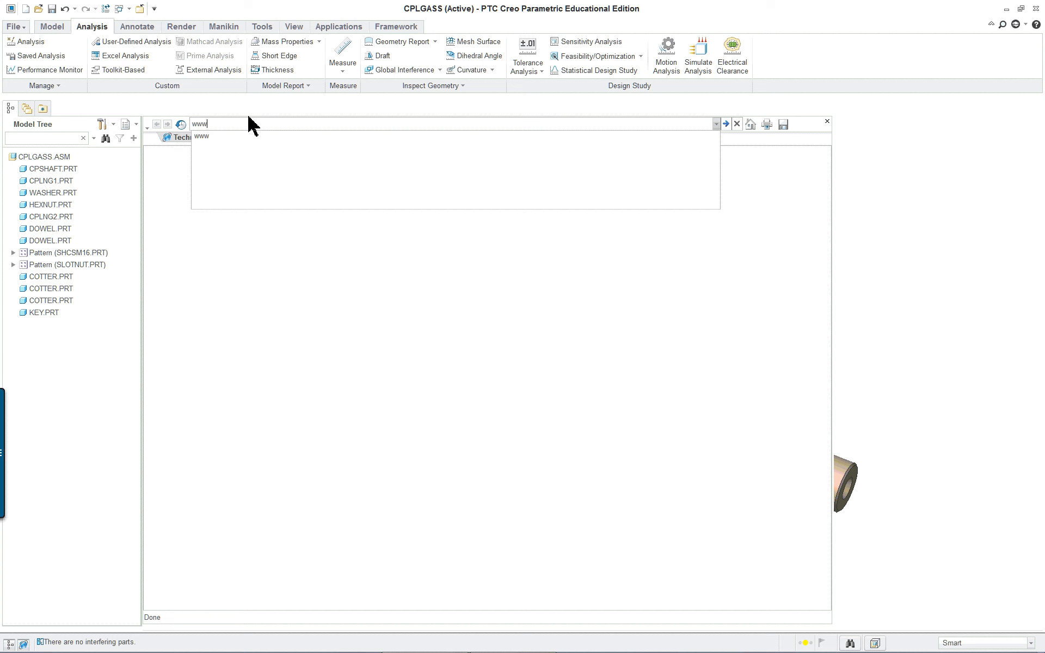
pyautogui.write('.cad')
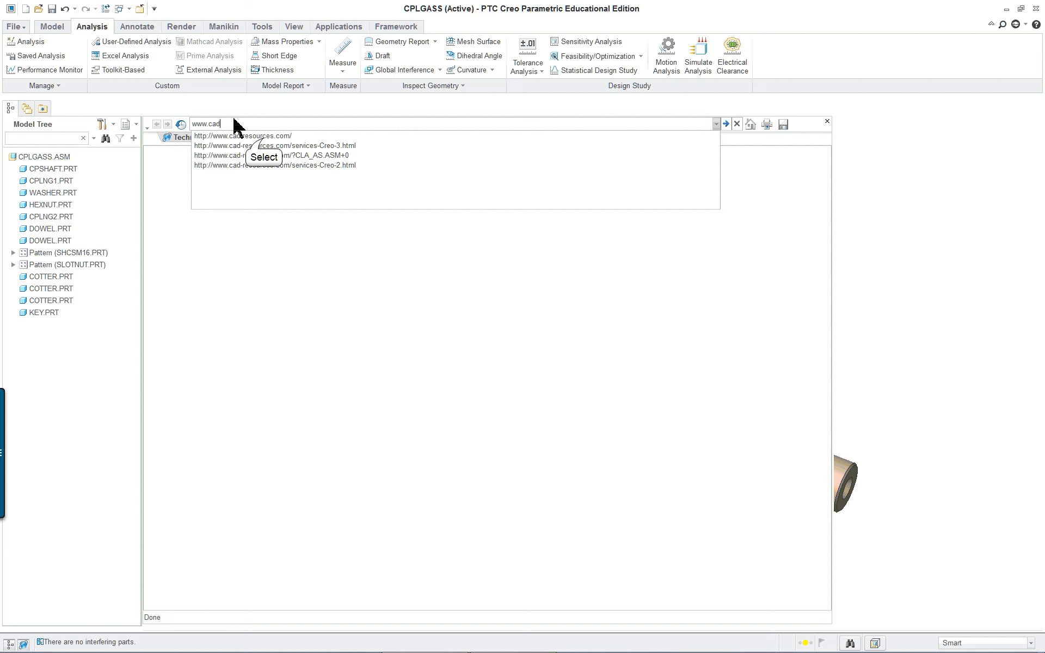
pyautogui.click(261, 137)
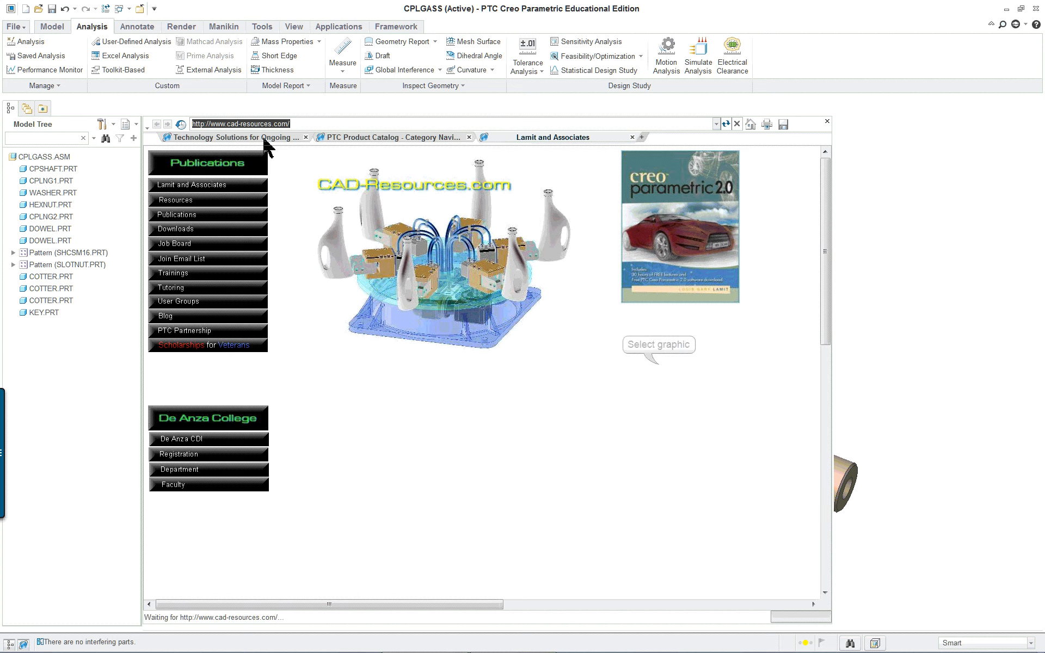
pyautogui.click(662, 371)
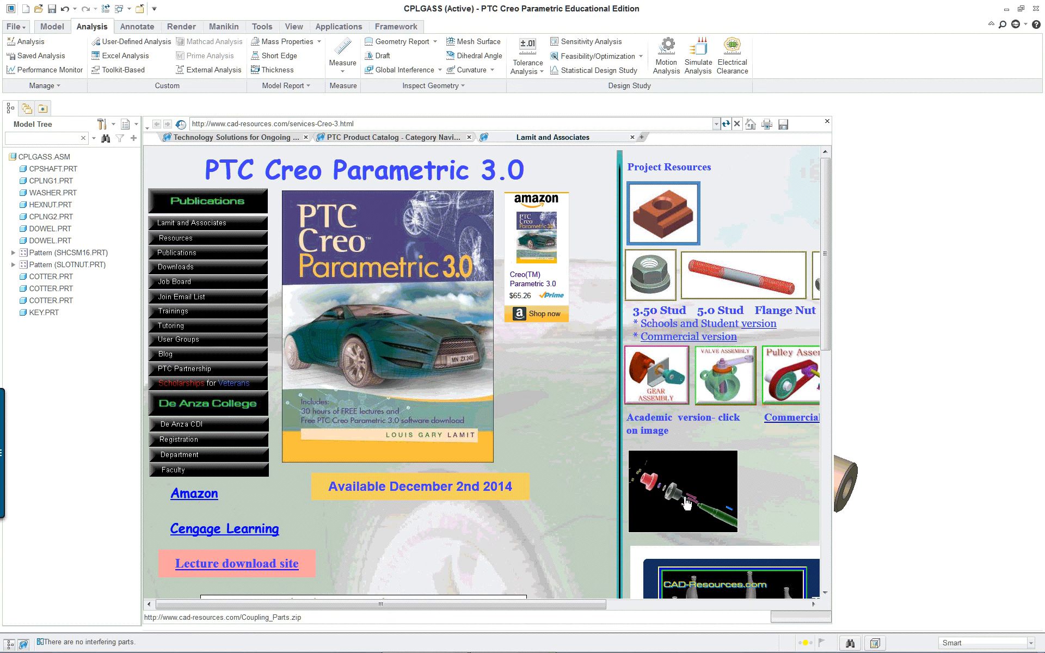
# Download and open Coupling_Parts.zip, and extract its Coupling Parts folder to the Desktop.
pyautogui.click(706, 492)
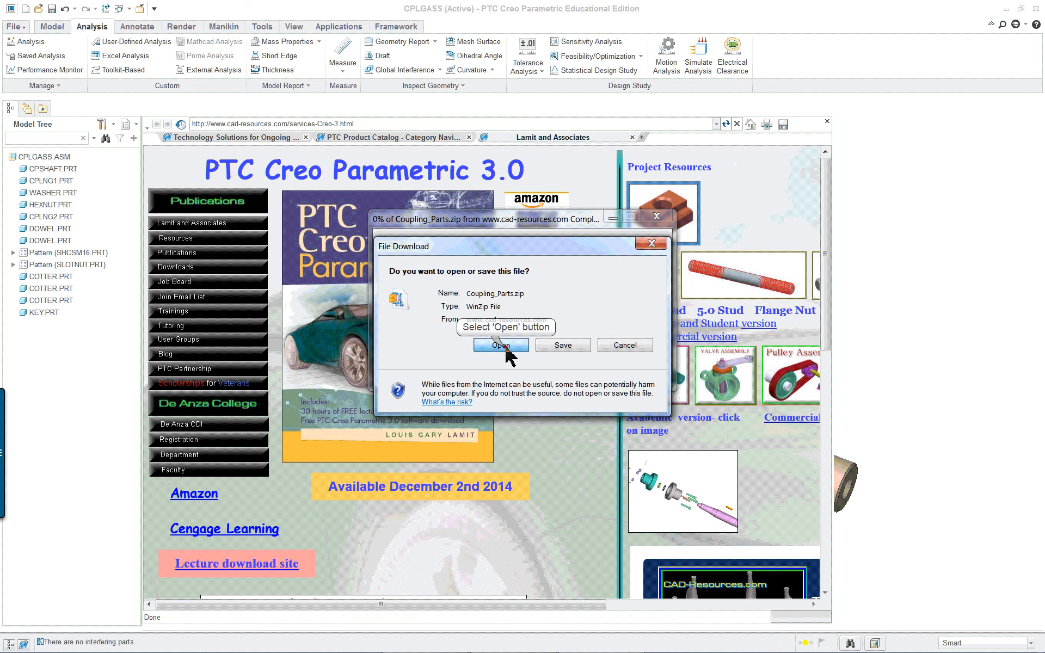
pyautogui.click(501, 345)
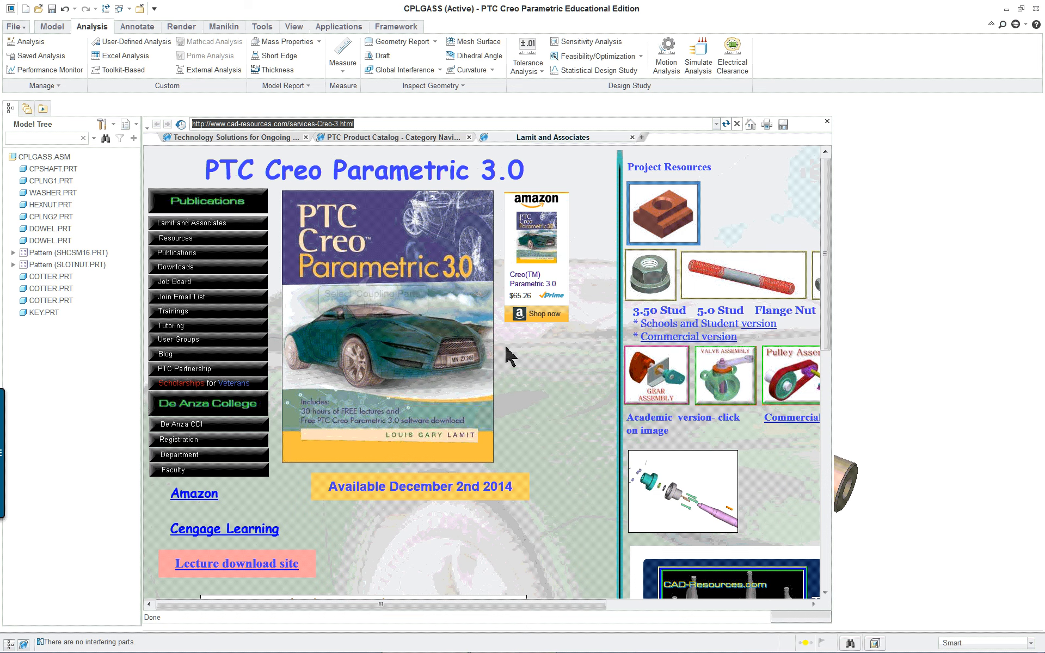
pyautogui.click(376, 274)
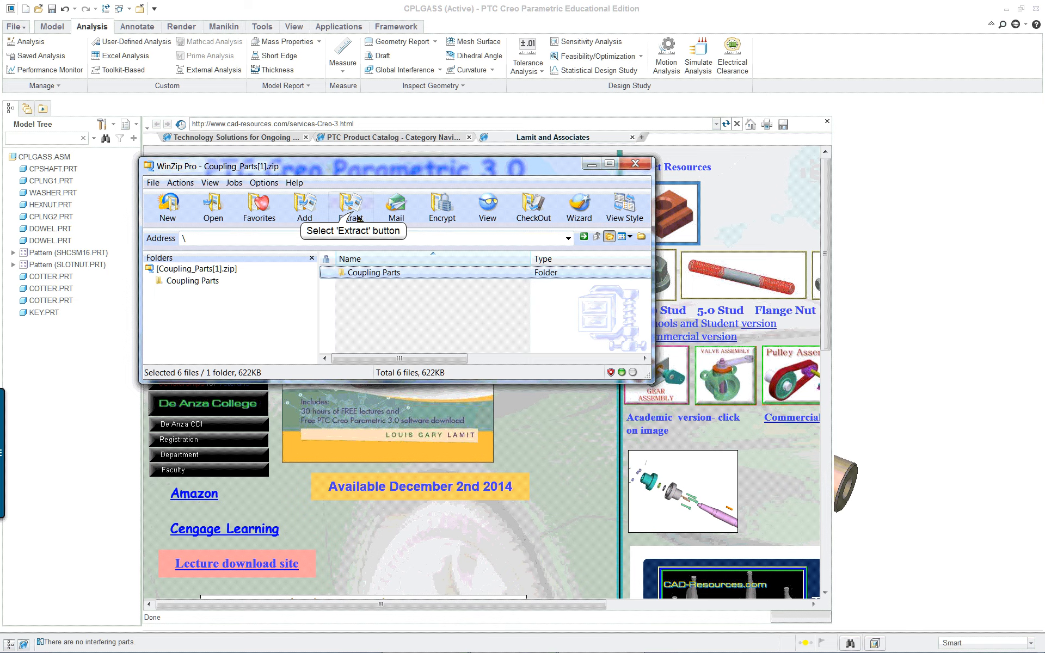
pyautogui.click(350, 206)
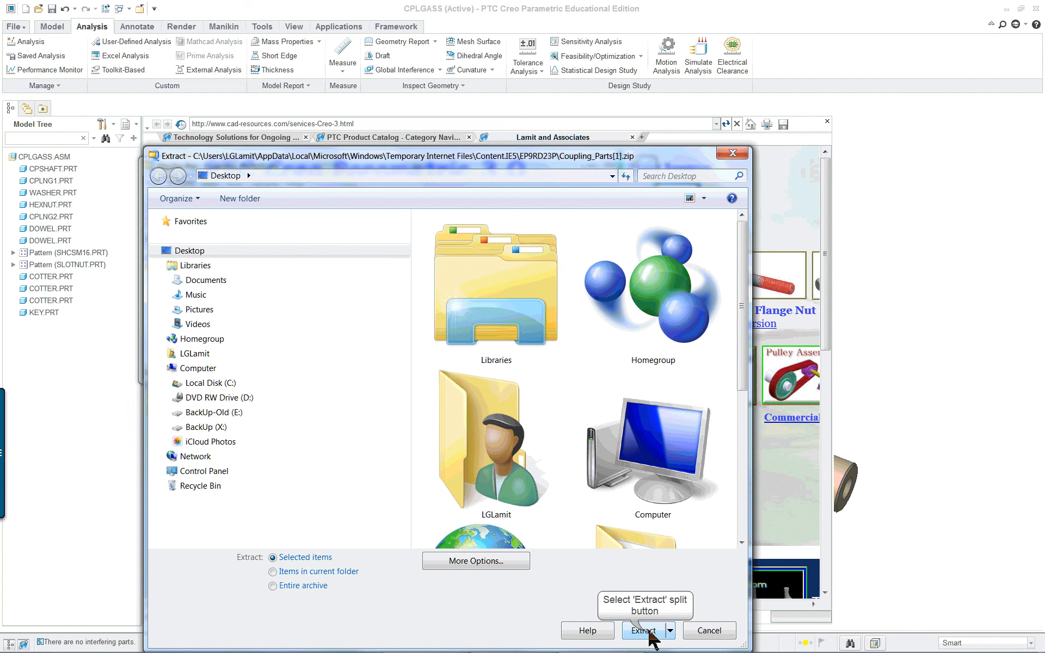
pyautogui.click(648, 631)
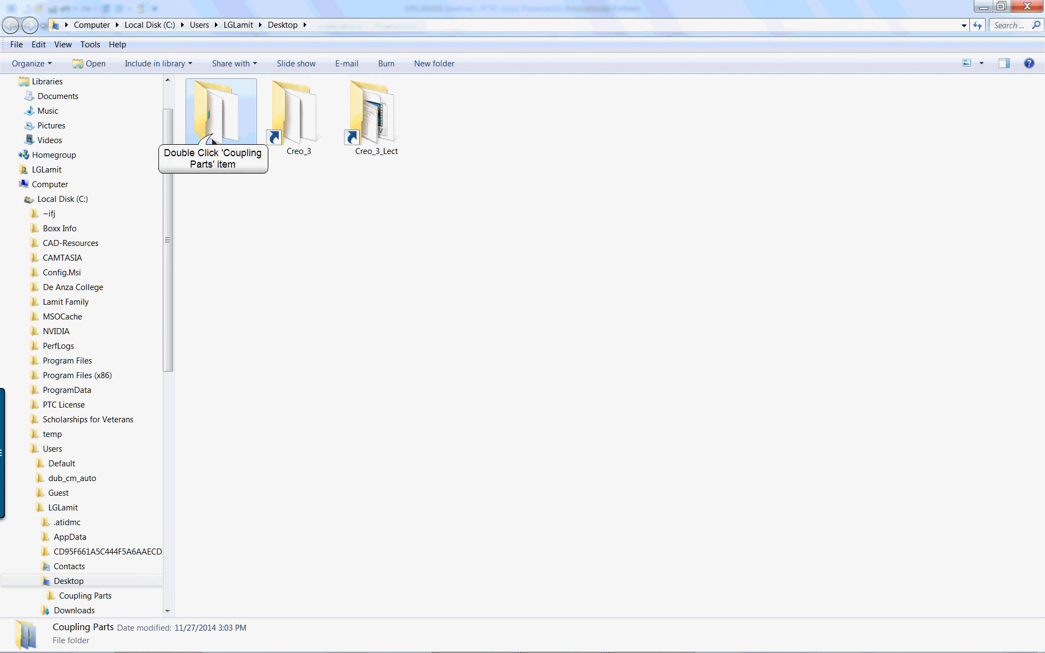
# Check the part files in the extracted Coupling Parts folder, and close the folder, WinZip and the embedded browser.
pyautogui.doubleClick(213, 135)
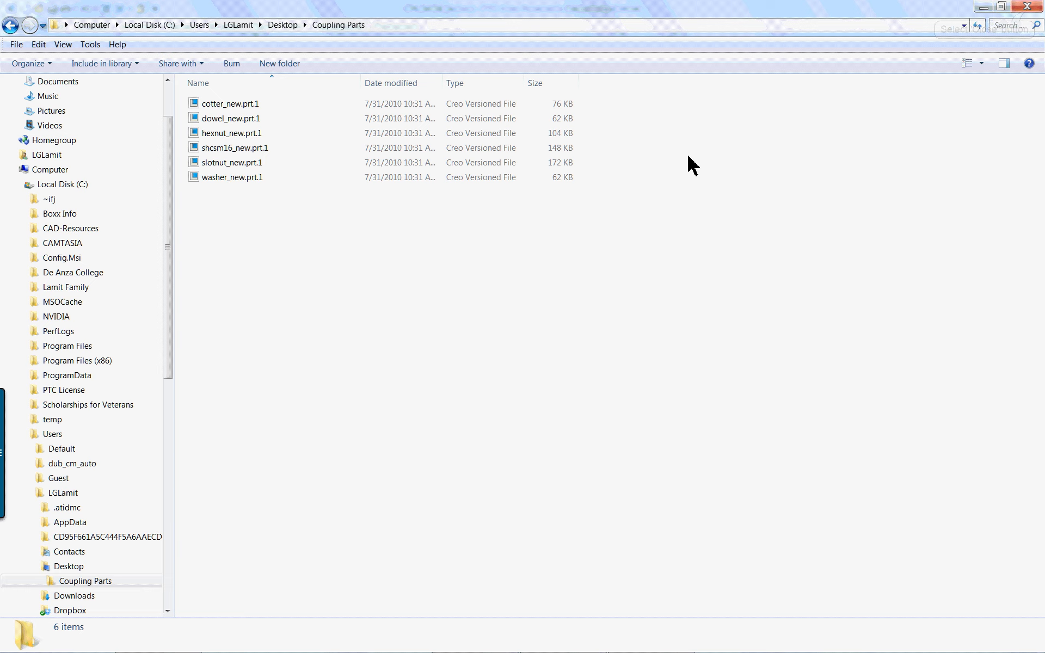
pyautogui.click(1028, 6)
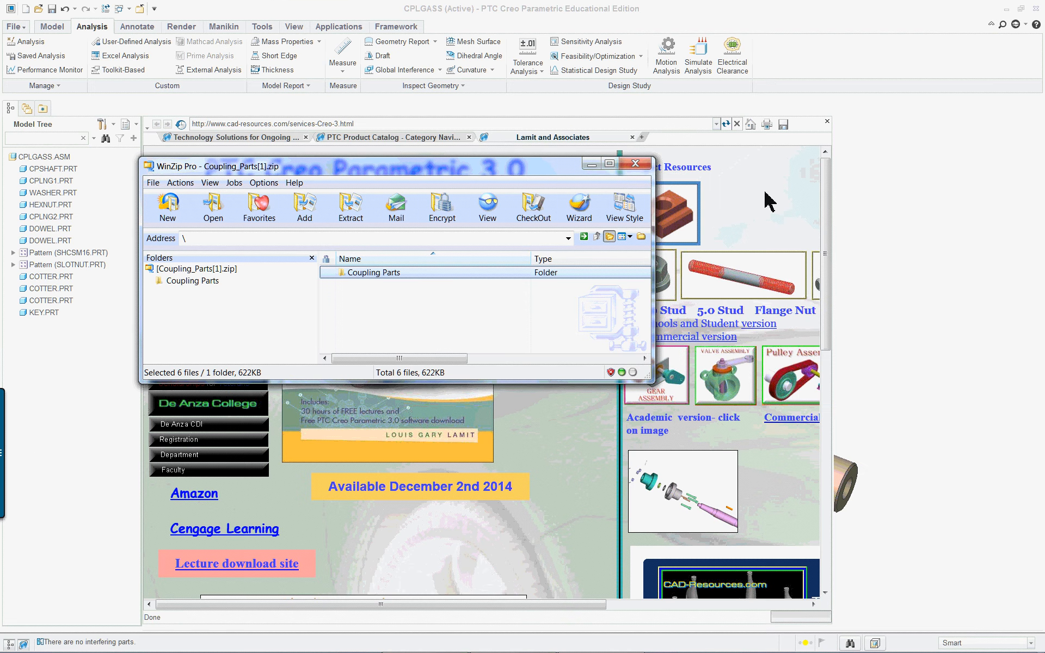
pyautogui.click(637, 164)
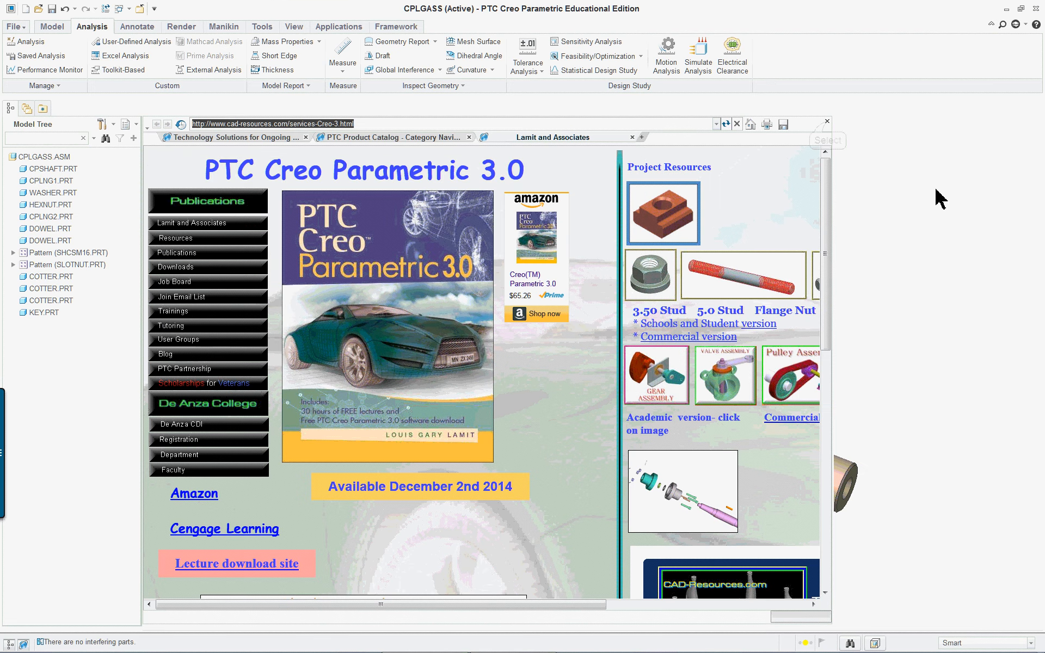
pyautogui.click(827, 122)
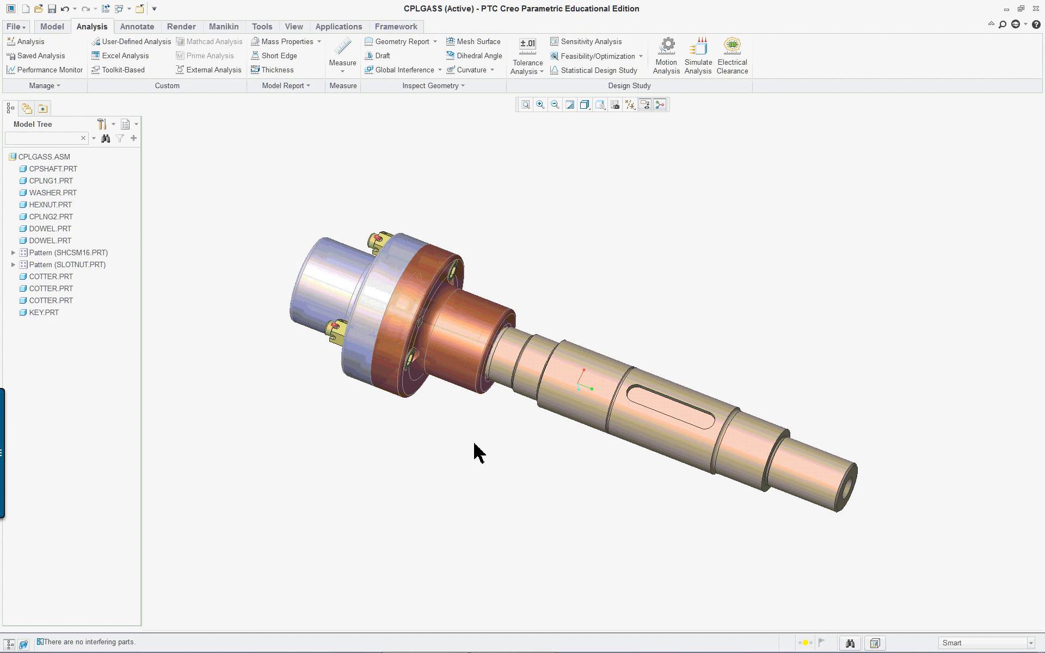
# Check the coupling assembly with an exact, parts-only Global Interference preview, and dismiss the analysis without saving it.
pyautogui.moveTo(463, 452); pyautogui.dragTo(482, 447, button='middle')
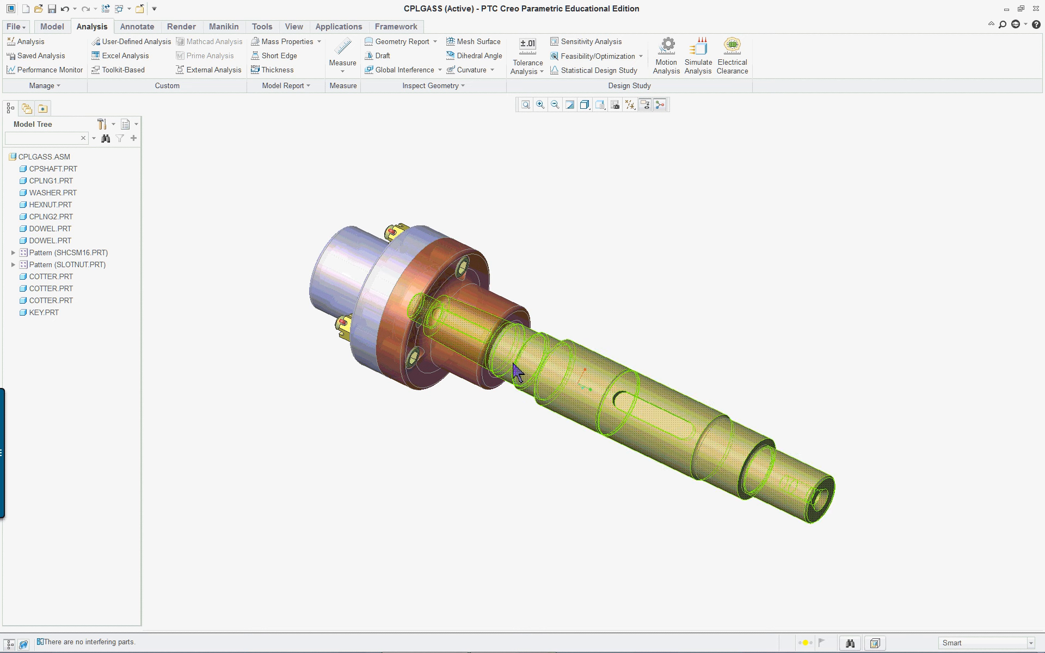
pyautogui.click(413, 70)
pyautogui.click(807, 392)
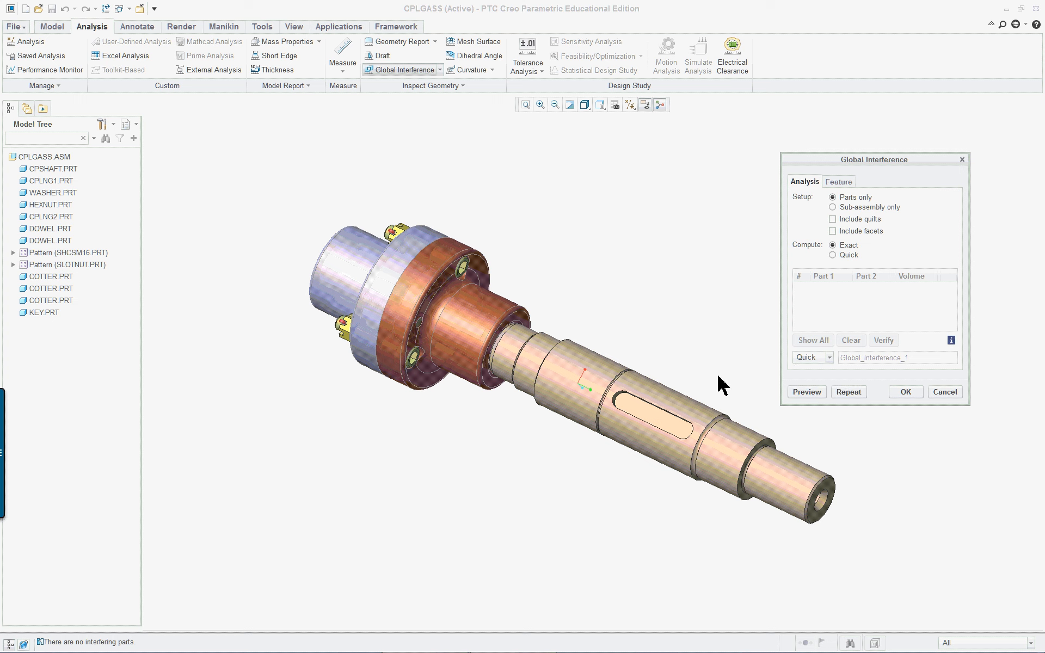
pyautogui.click(941, 391)
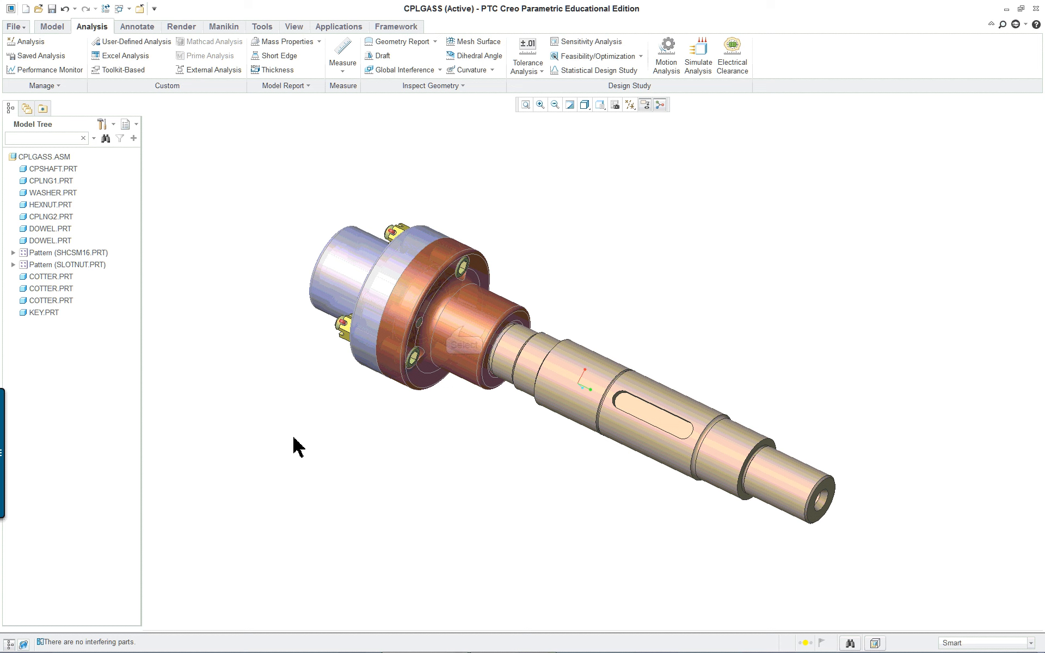
# Highlight the CPLNG1 coupling and the CPSHAFT shaft in turn to inspect them in the assembly.
pyautogui.click(458, 353)
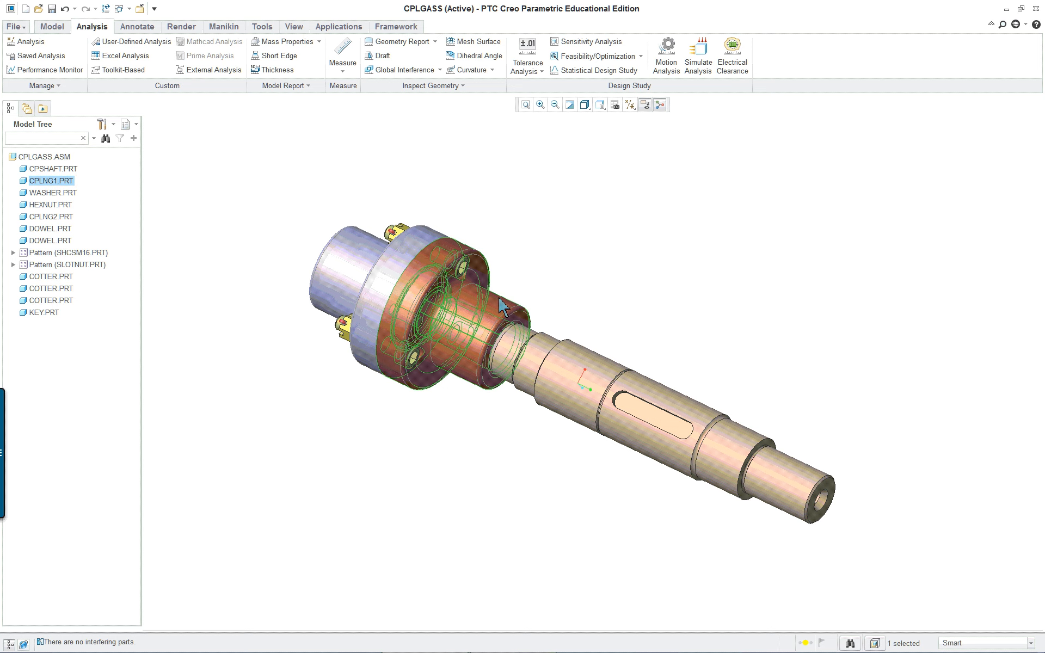
pyautogui.click(624, 395)
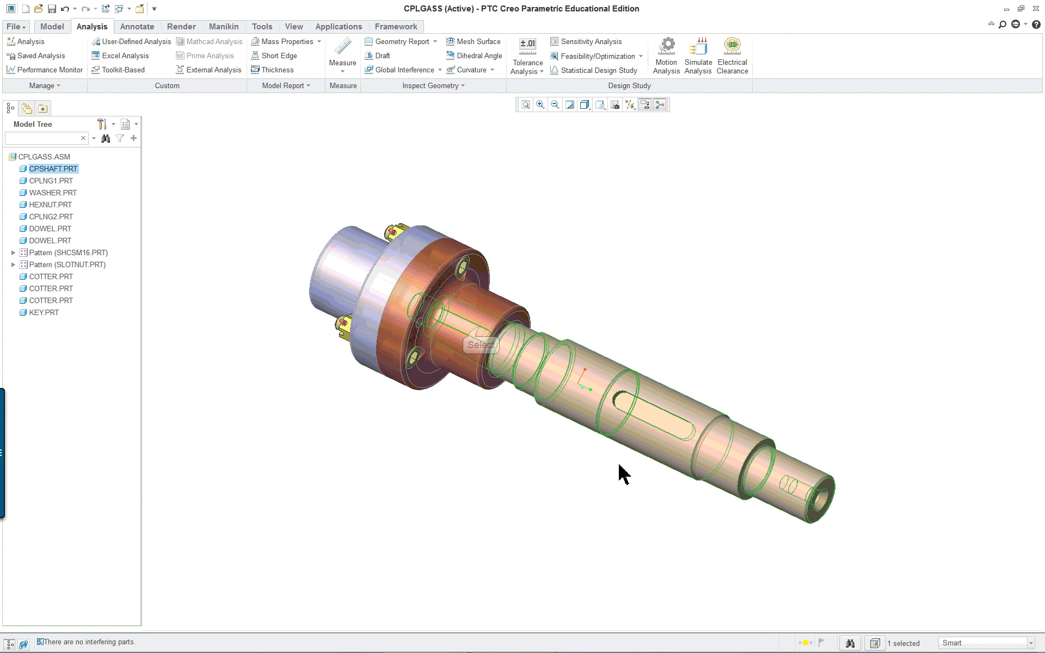
pyautogui.click(481, 326)
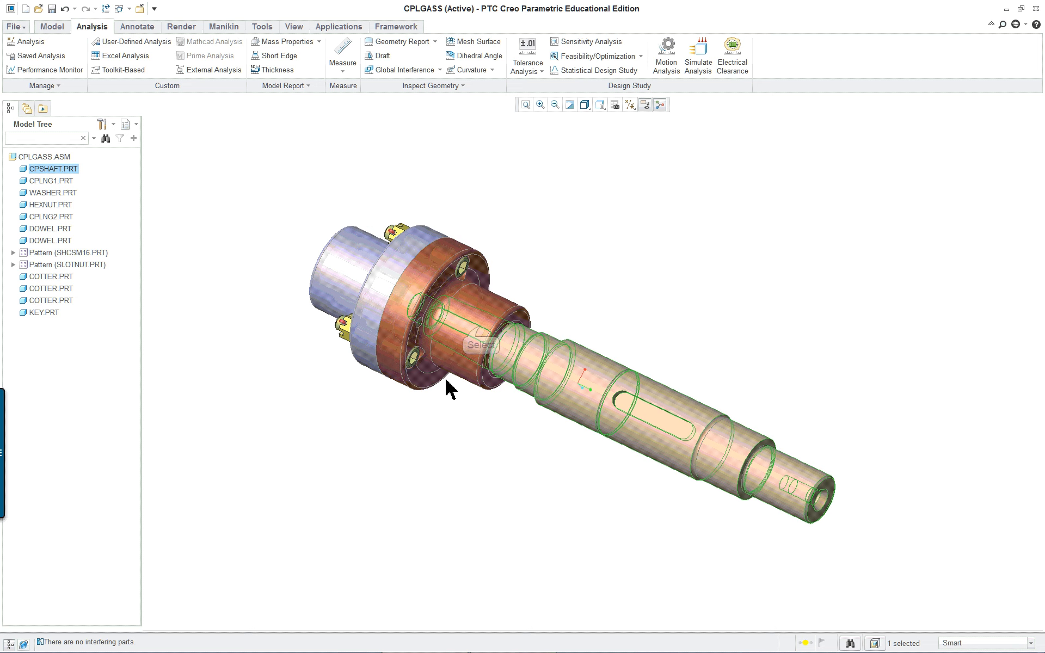
# Open the placement definition of the CPLNG1 coupling in the assembly and show its constraint set.
pyautogui.click(428, 455)
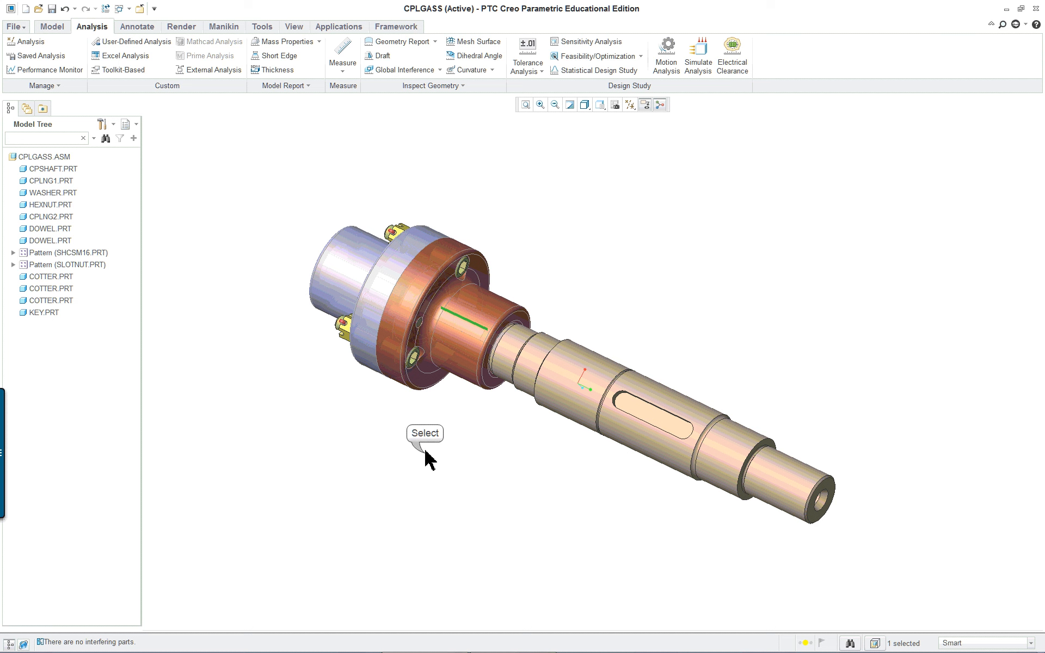
pyautogui.rightClick(469, 320)
pyautogui.click(474, 301)
pyautogui.rightClick(284, 372)
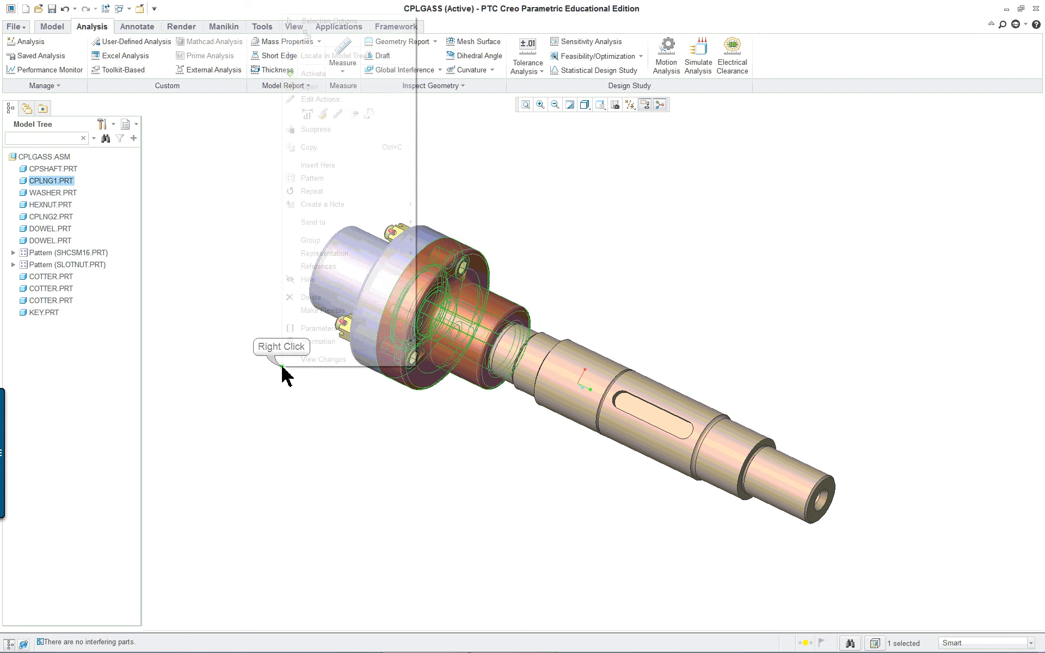
pyautogui.click(323, 114)
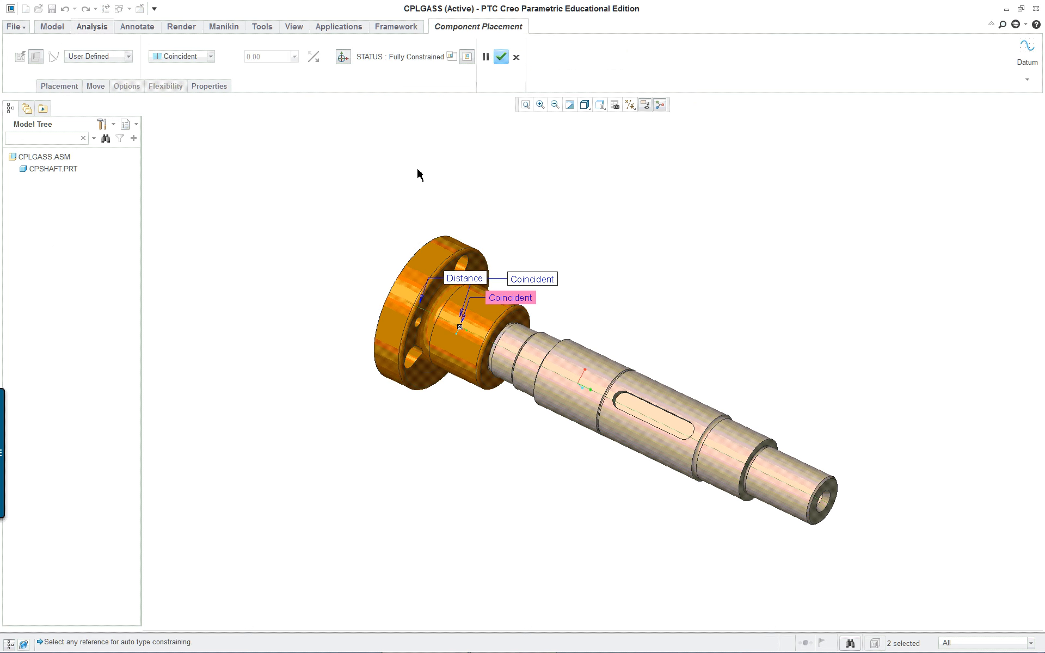
pyautogui.click(63, 88)
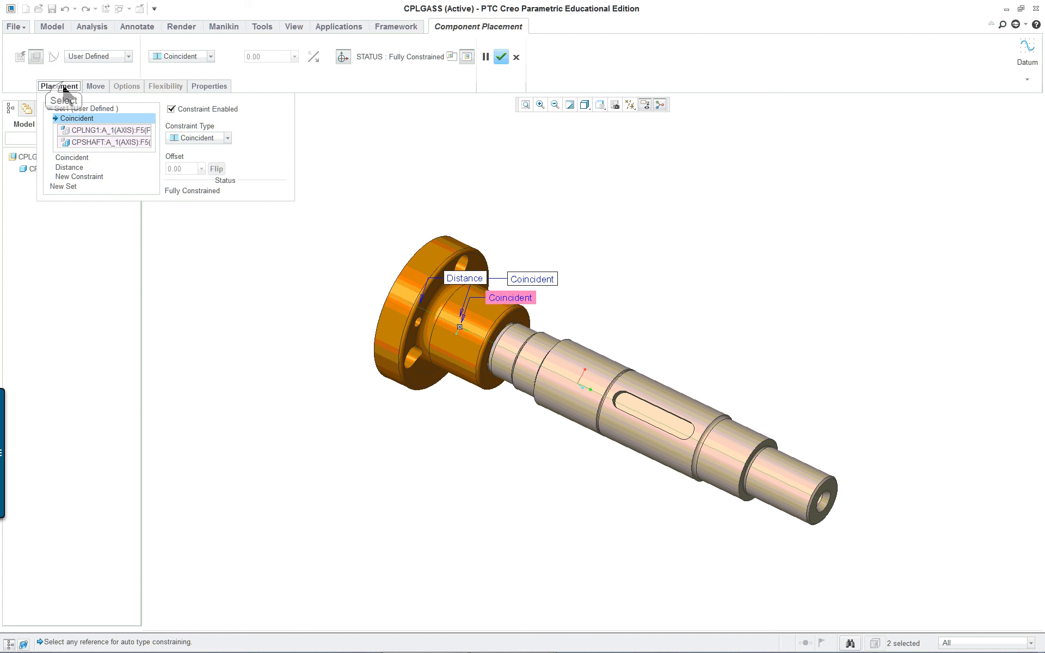
# Display the model with hidden lines and examine CPLNG1's two Coincident constraints, on the axes and on the keyway surfaces.
pyautogui.moveTo(365, 263)
pyautogui.mouseDown(button='middle')
pyautogui.moveTo(460, 261)
pyautogui.moveTo(438, 268)
pyautogui.mouseUp(button='middle')
pyautogui.scroll(5, 491, 338)
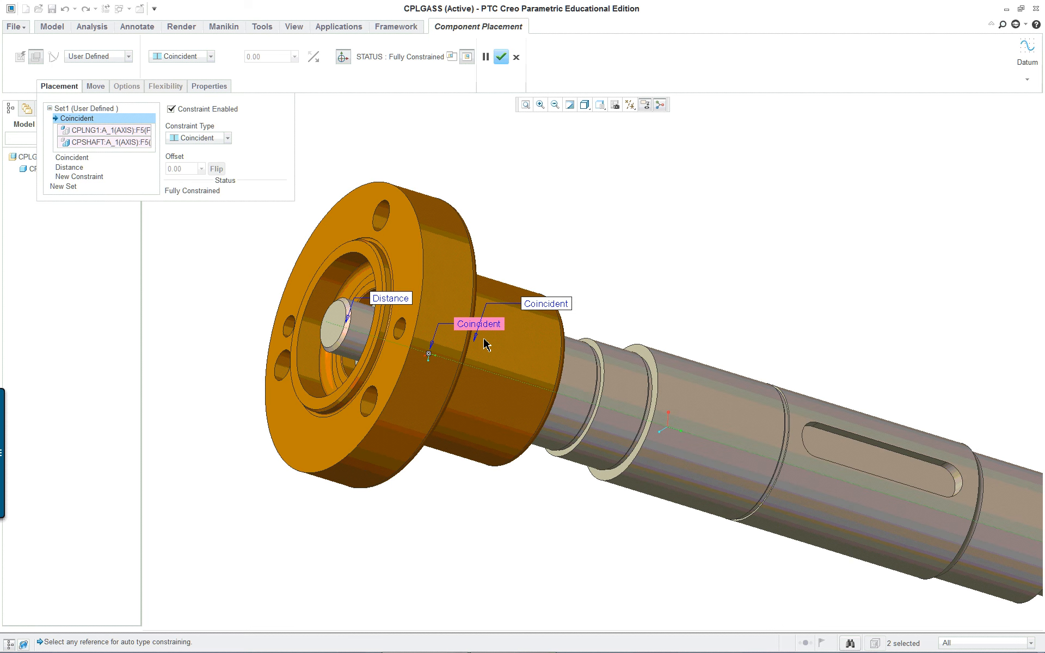
pyautogui.click(584, 105)
pyautogui.click(610, 172)
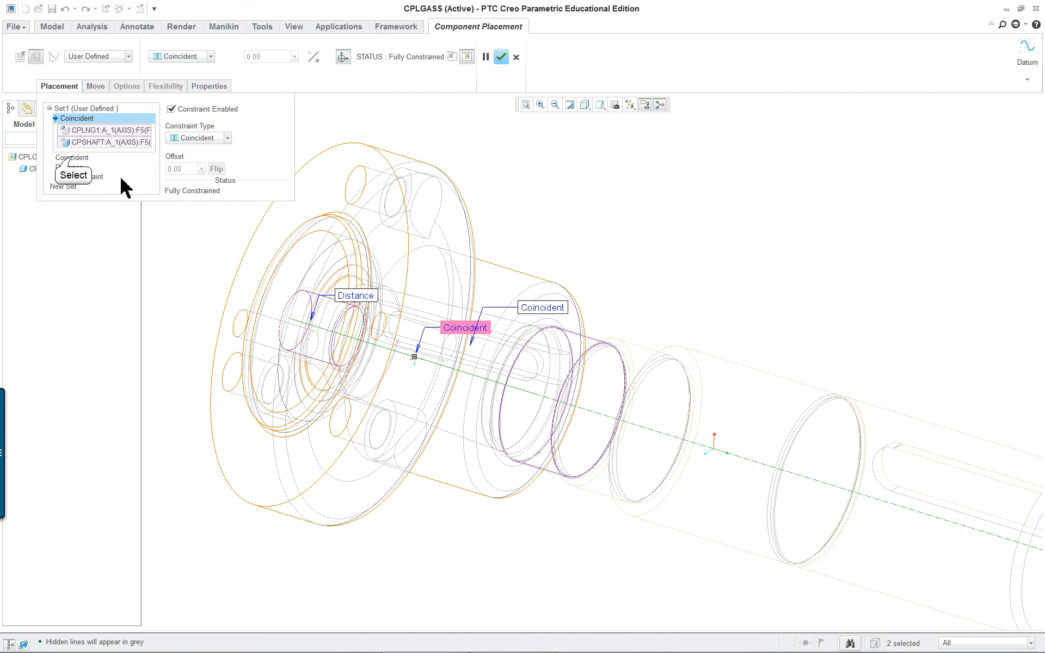
pyautogui.click(72, 157)
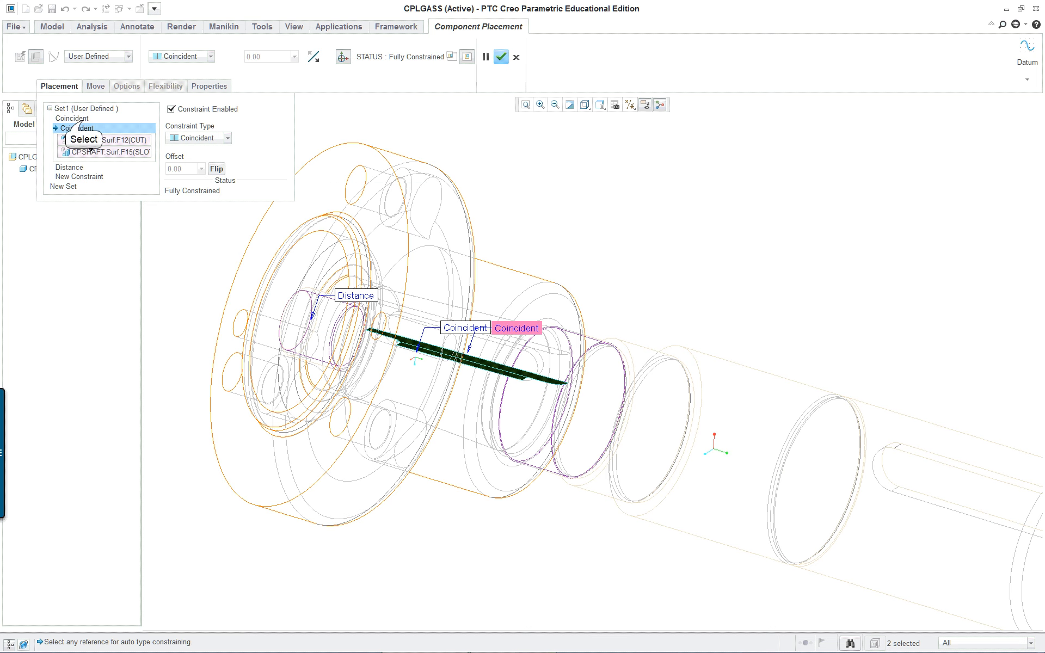
pyautogui.click(84, 119)
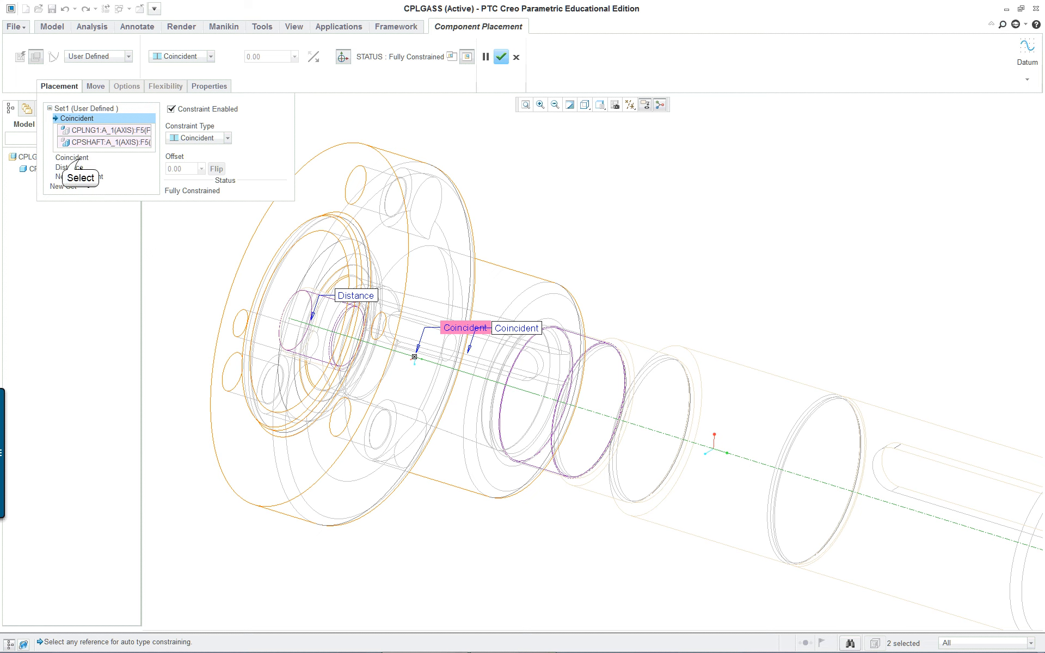
pyautogui.click(79, 158)
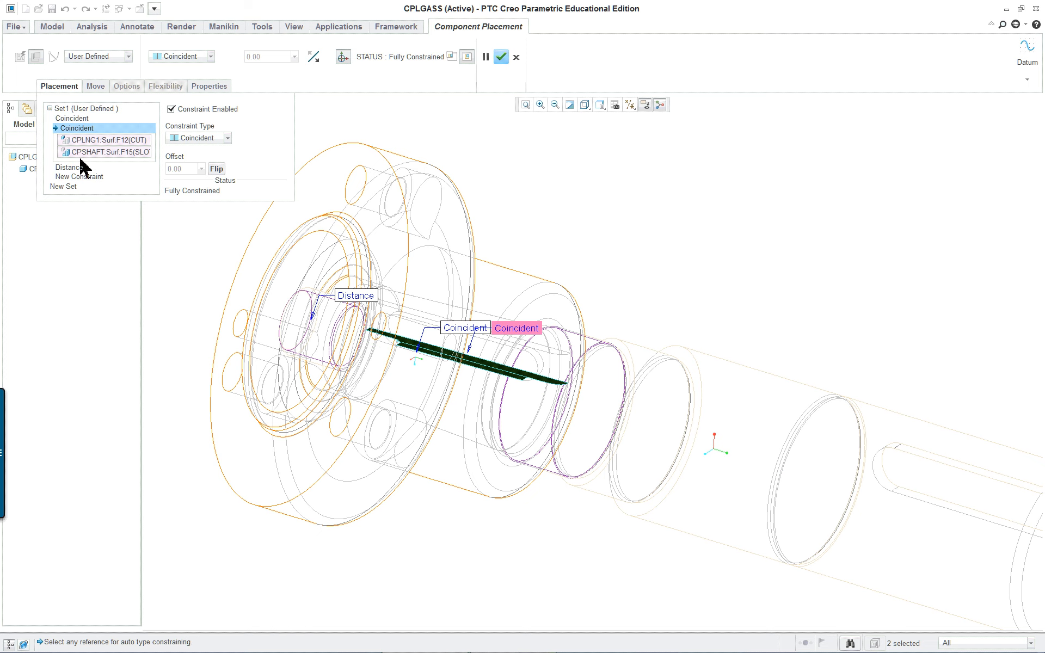
pyautogui.moveTo(462, 401); pyautogui.dragTo(485, 394, button='middle')
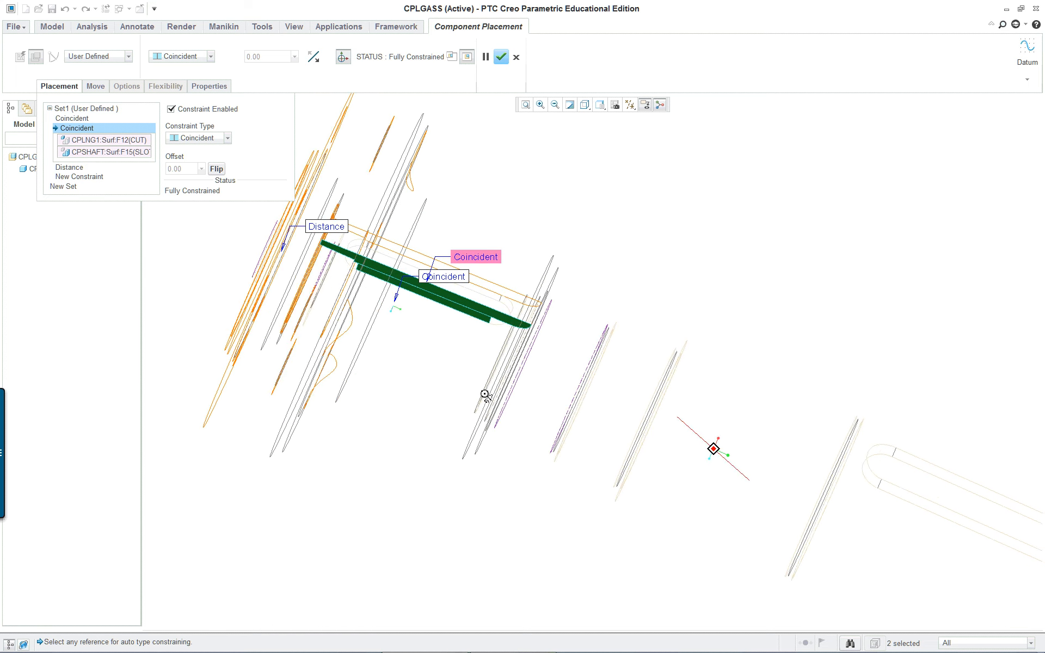
pyautogui.scroll(-2, 421, 301)
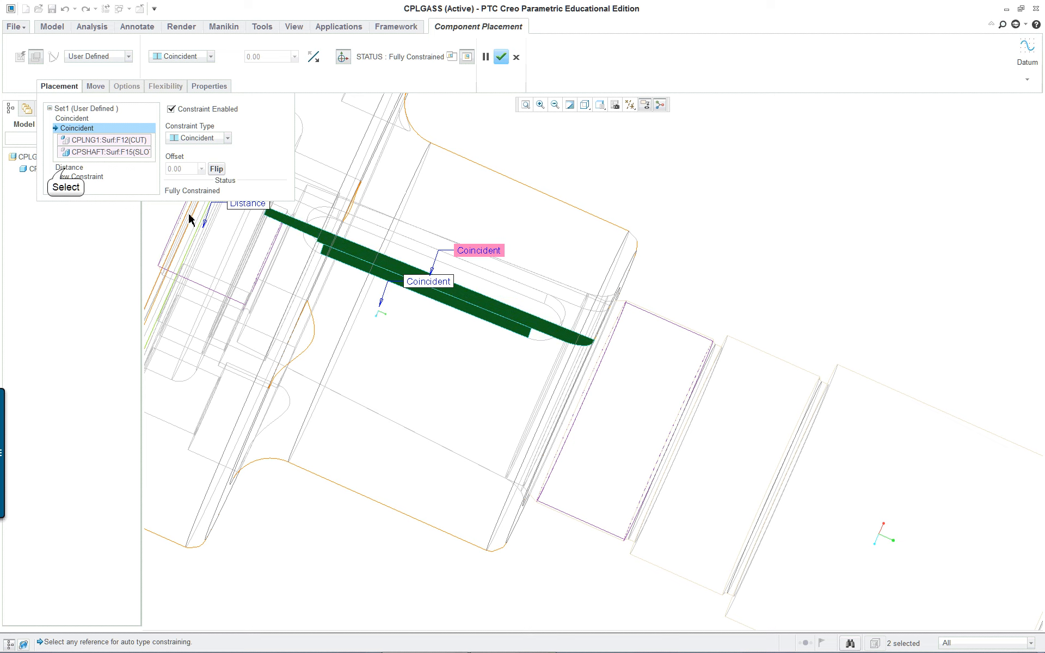
# Examine the Distance constraint between the CPLNG1 and CPSHAFT end faces, and close the placement definition without changing it.
pyautogui.click(69, 168)
pyautogui.scroll(5, 401, 334)
pyautogui.moveTo(401, 334)
pyautogui.mouseDown(button='middle')
pyautogui.moveTo(385, 329)
pyautogui.moveTo(395, 342)
pyautogui.mouseUp(button='middle')
pyautogui.scroll(-5, 307, 284)
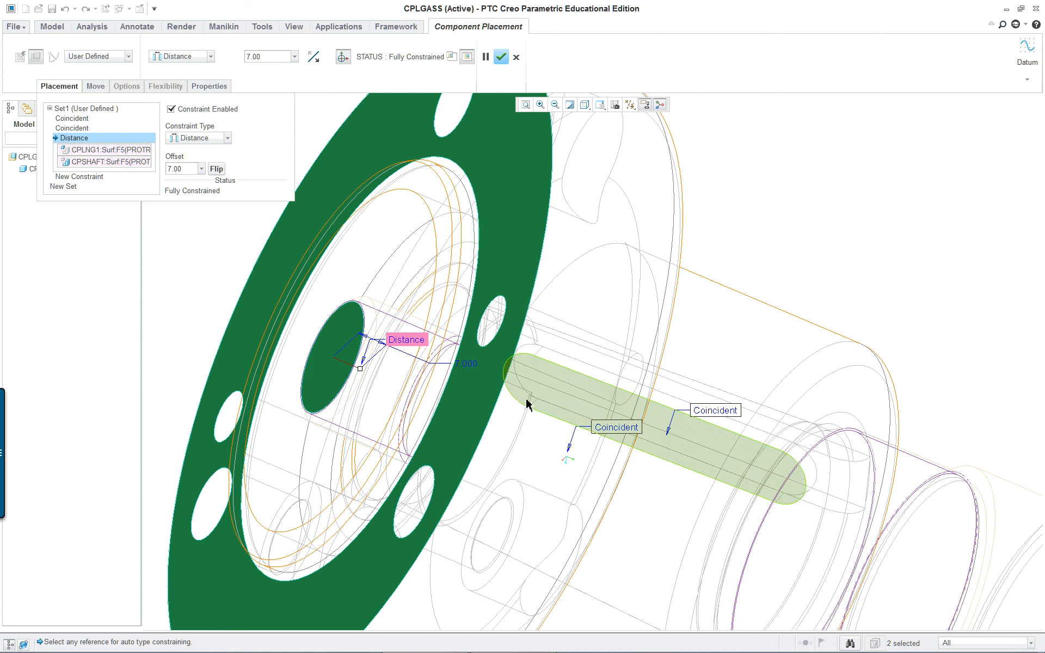
pyautogui.scroll(2, 598, 420)
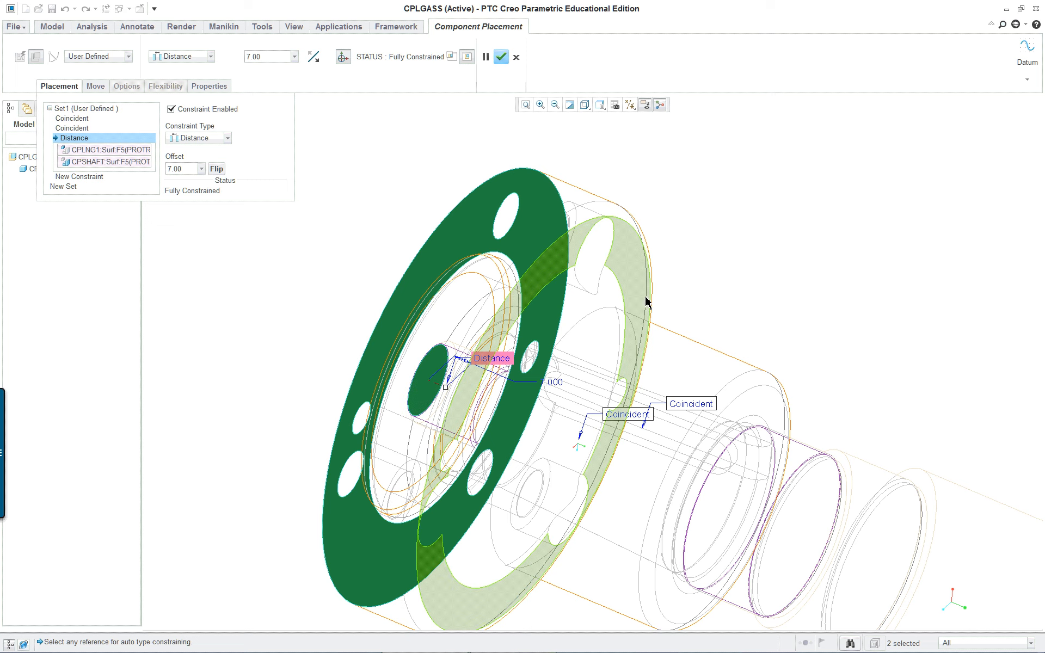
pyautogui.click(501, 58)
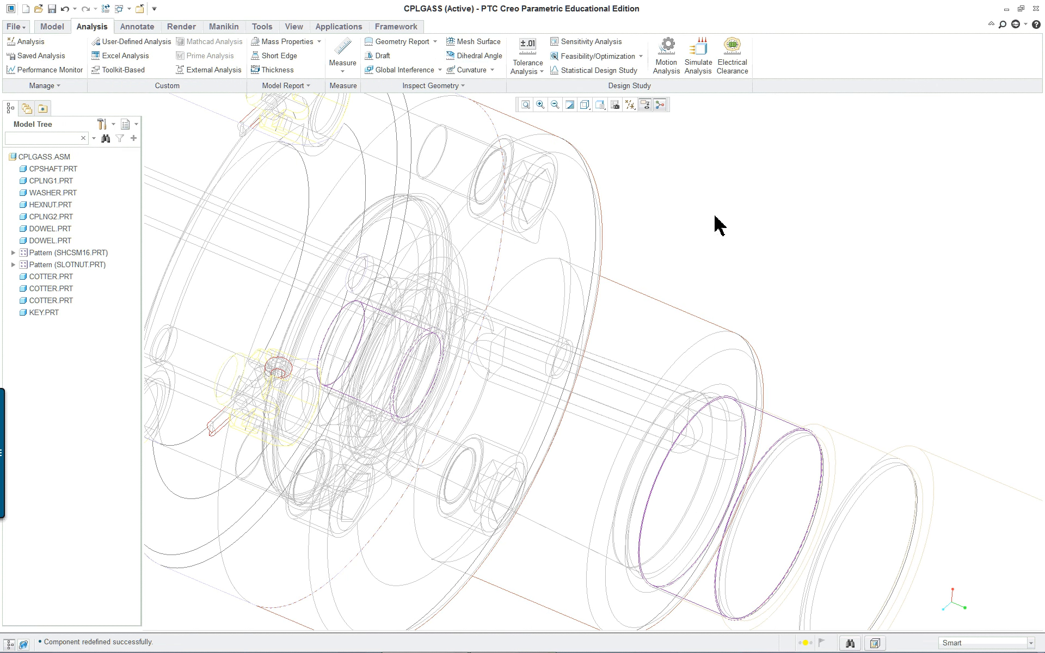
# Set the assembly's display style to Shading With Edges.
pyautogui.click(585, 105)
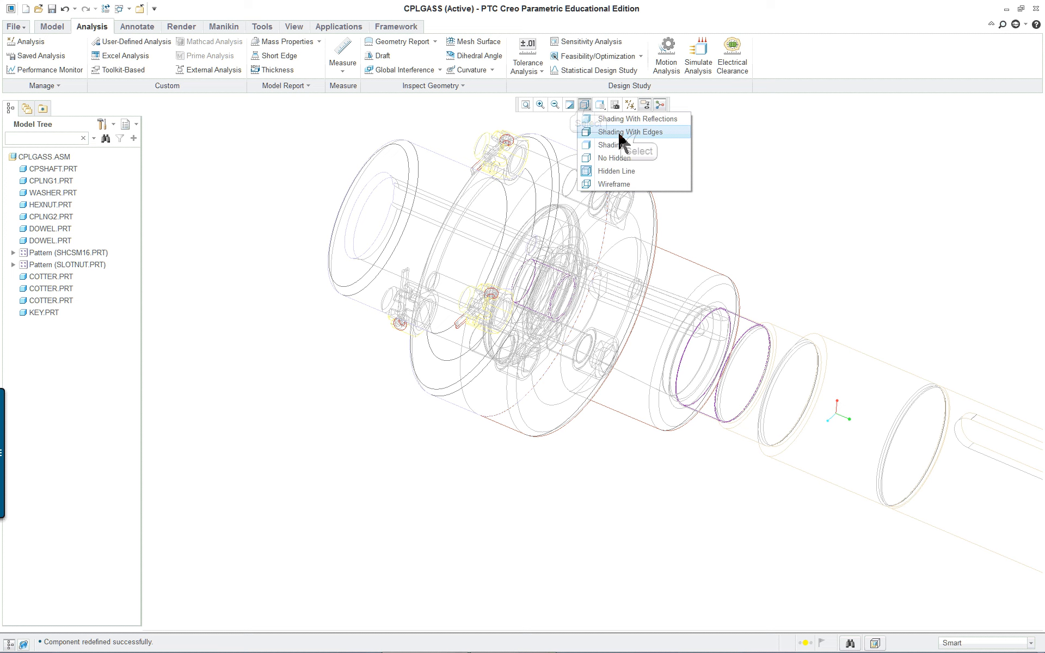
pyautogui.click(632, 132)
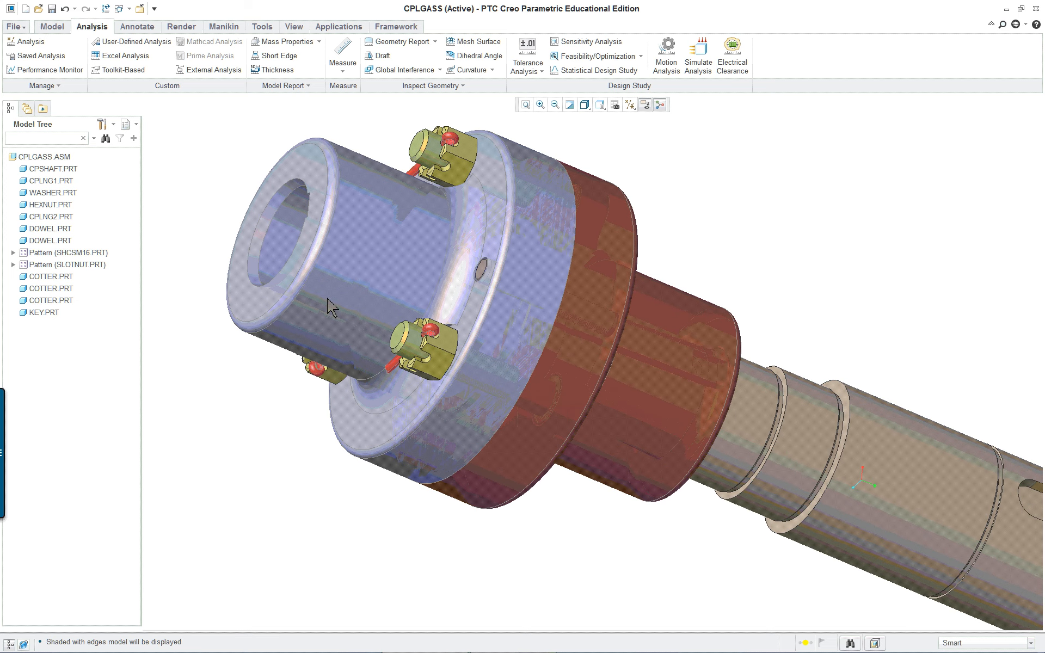
pyautogui.scroll(2, 306, 321)
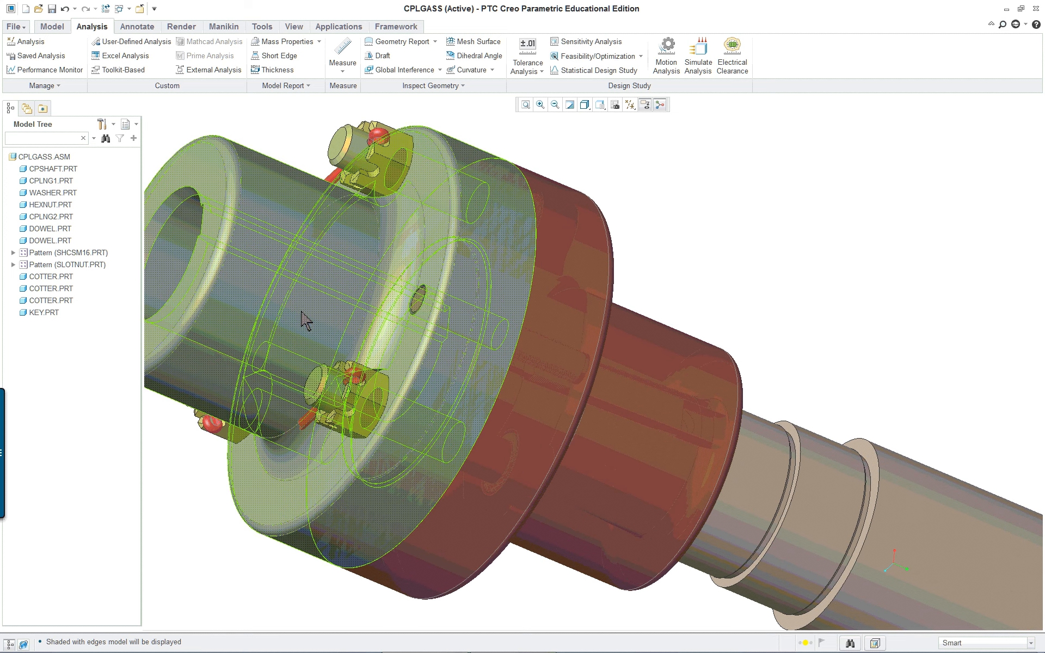
# Suppress all assembly components from CPLNG1 through KEY, leaving only the CPSHAFT shaft active.
pyautogui.click(53, 181)
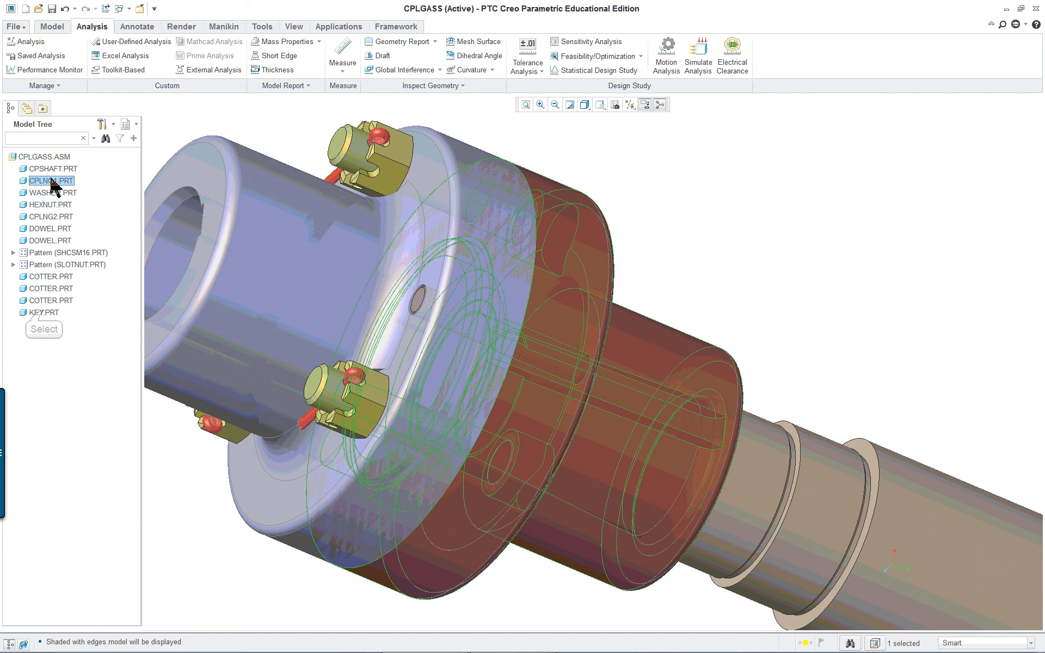
pyautogui.keyDown('shift'); pyautogui.click(43, 312); pyautogui.keyUp('shift')
pyautogui.rightClick(46, 247)
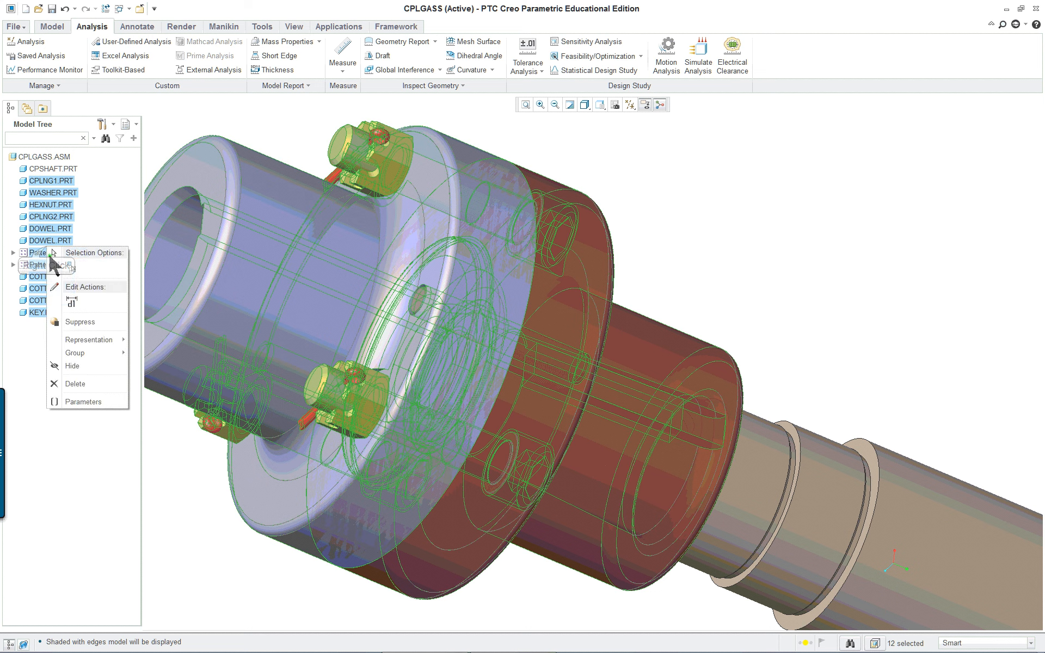
pyautogui.click(80, 322)
pyautogui.click(501, 343)
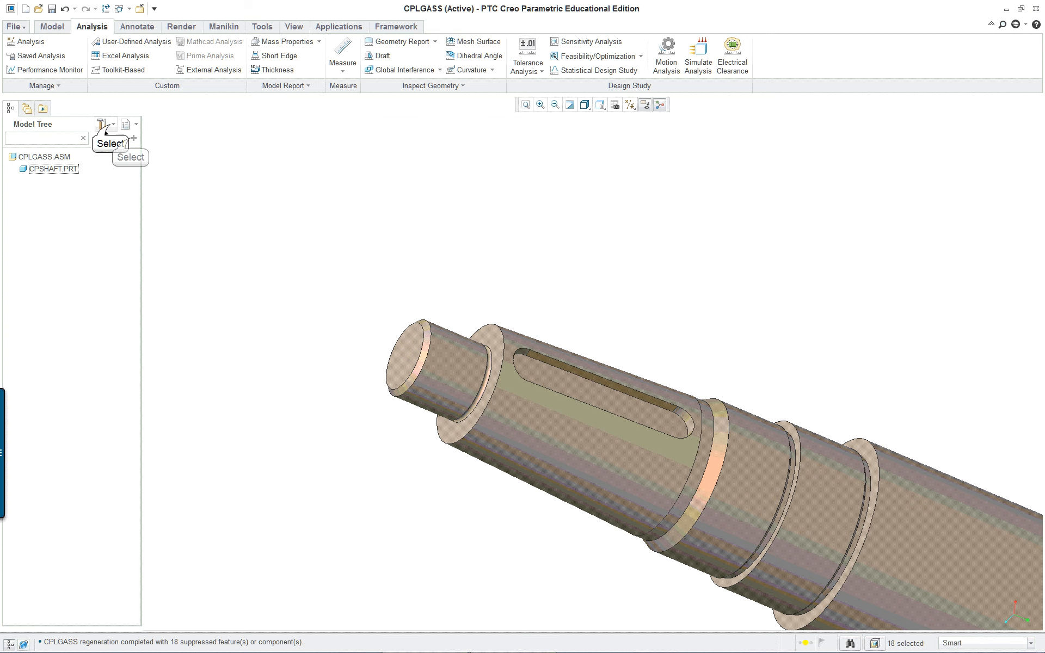
# Set the model tree to list features, placement folders and suppressed objects.
pyautogui.click(101, 124)
pyautogui.click(112, 141)
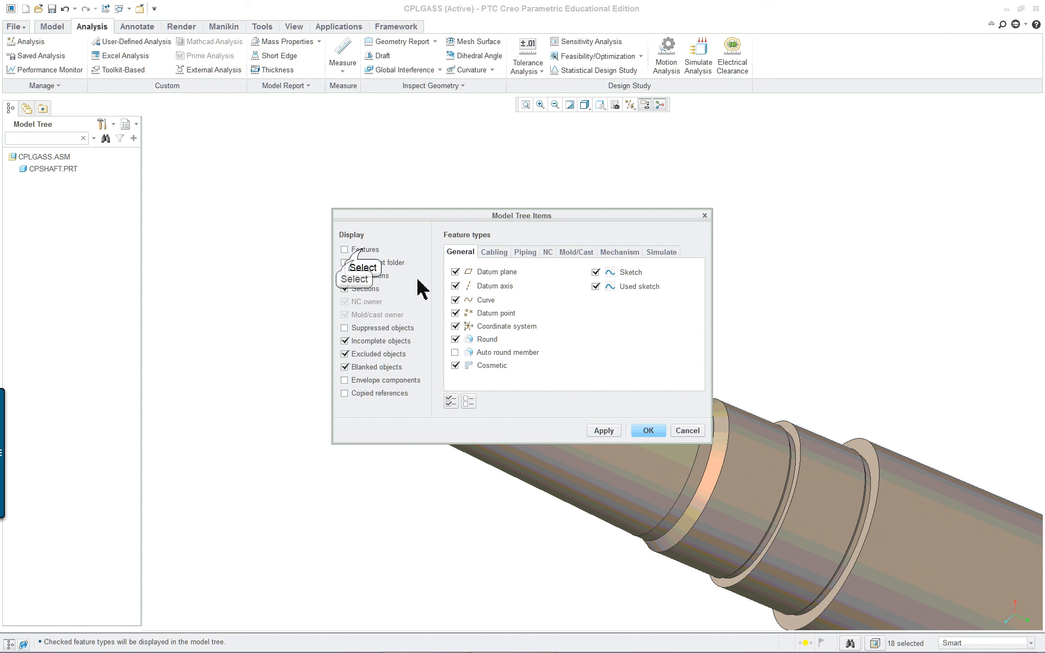
pyautogui.click(363, 251)
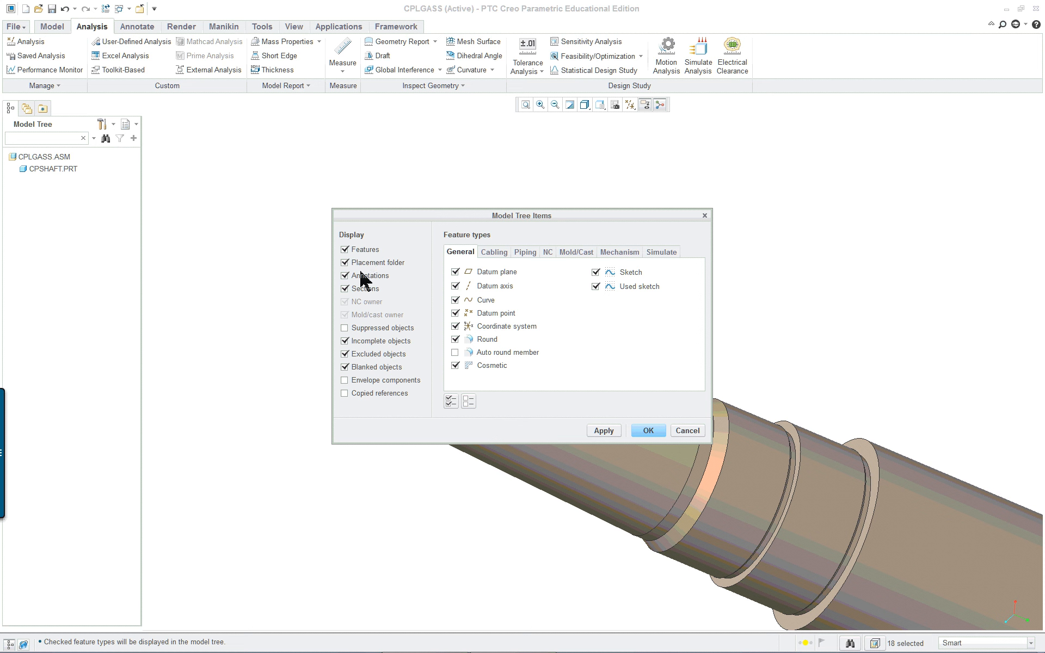
pyautogui.click(369, 328)
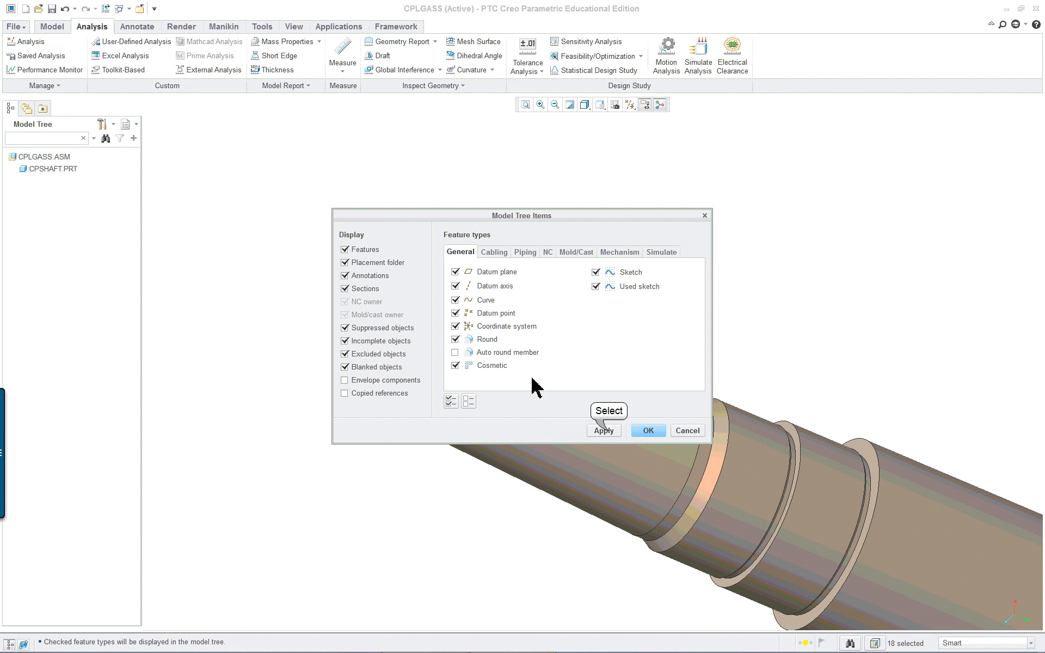
pyautogui.click(603, 431)
pyautogui.click(651, 431)
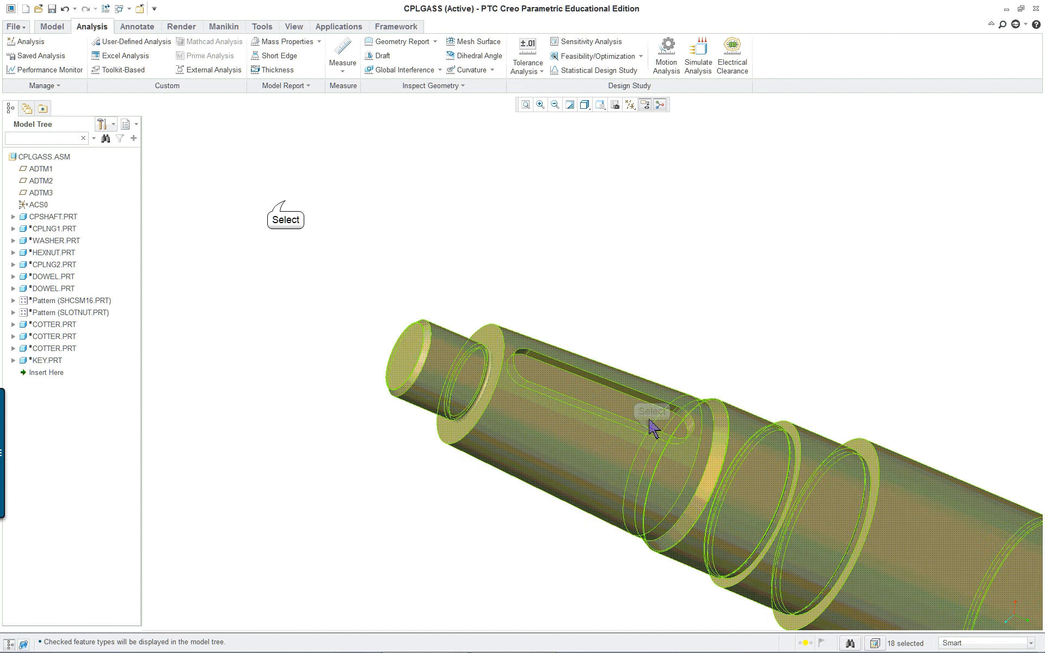
pyautogui.click(286, 201)
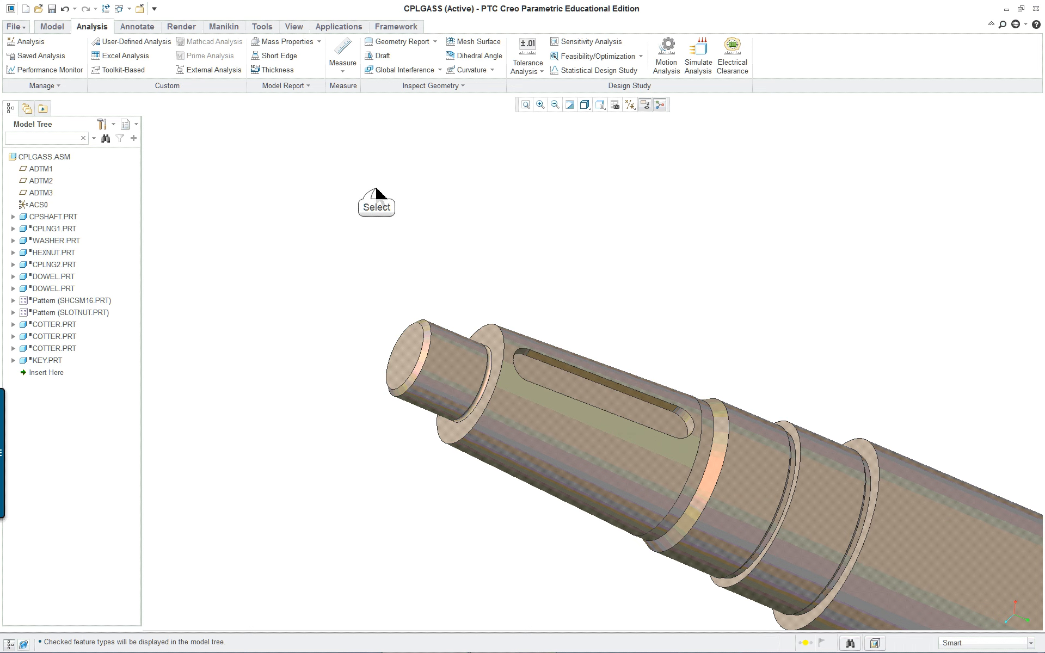
pyautogui.click(631, 106)
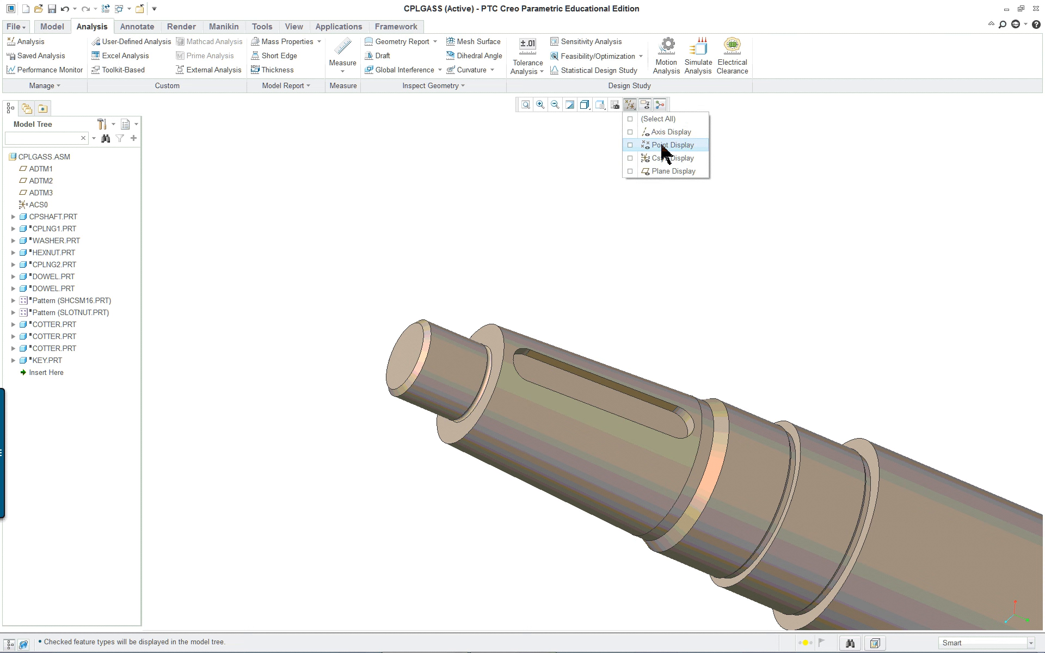
pyautogui.click(332, 177)
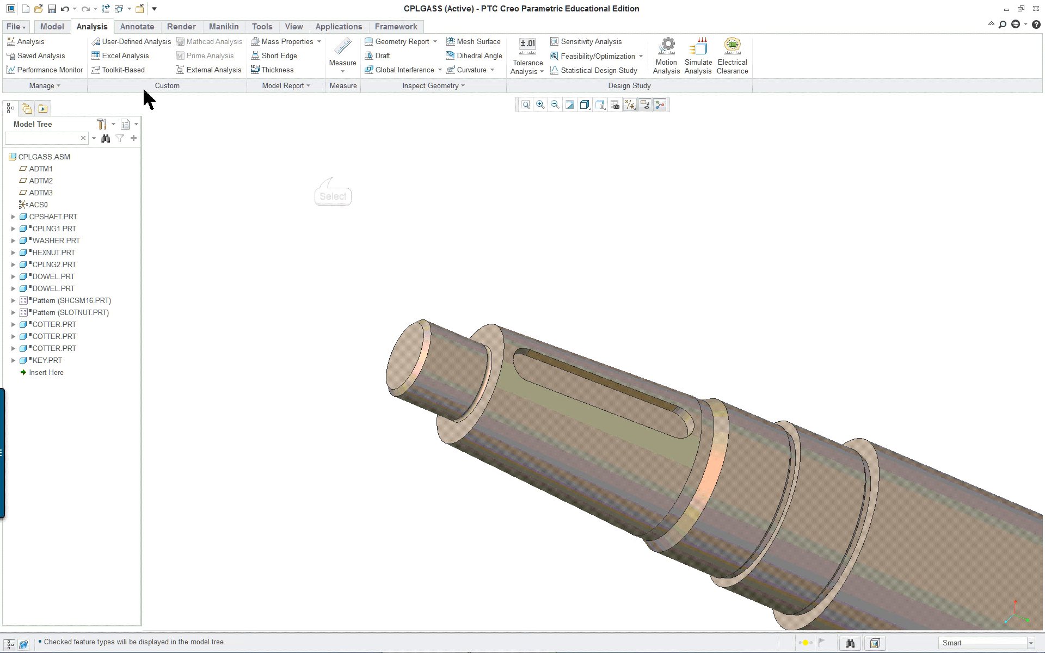
# Insert cplng1.prt from the Coupling_assembly_with_drawings folder as a new component in the assembly.
pyautogui.click(50, 26)
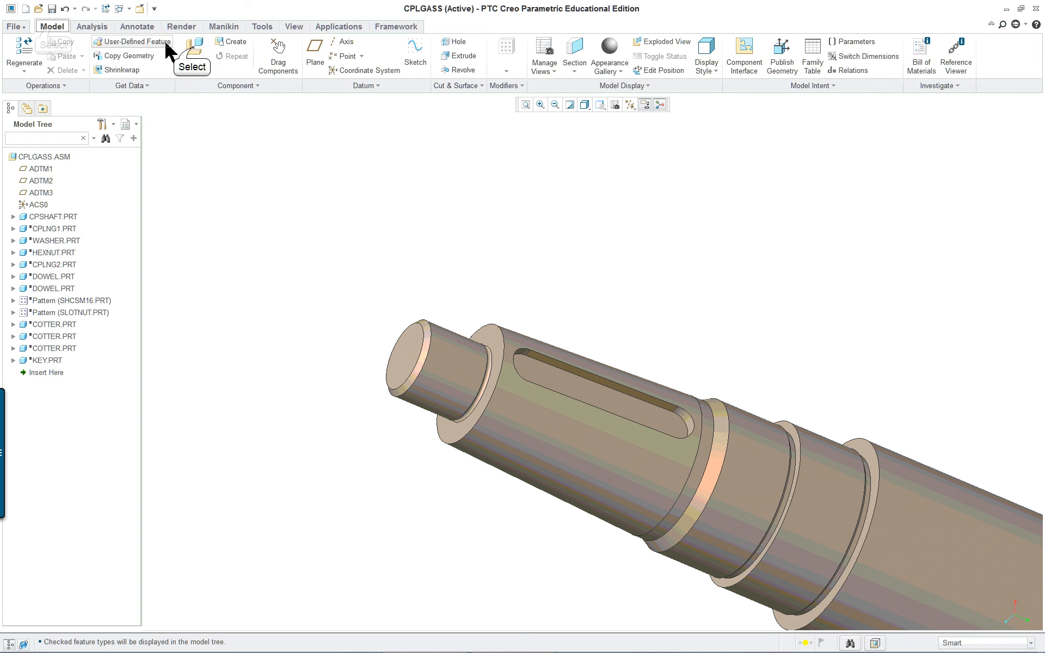
pyautogui.click(195, 50)
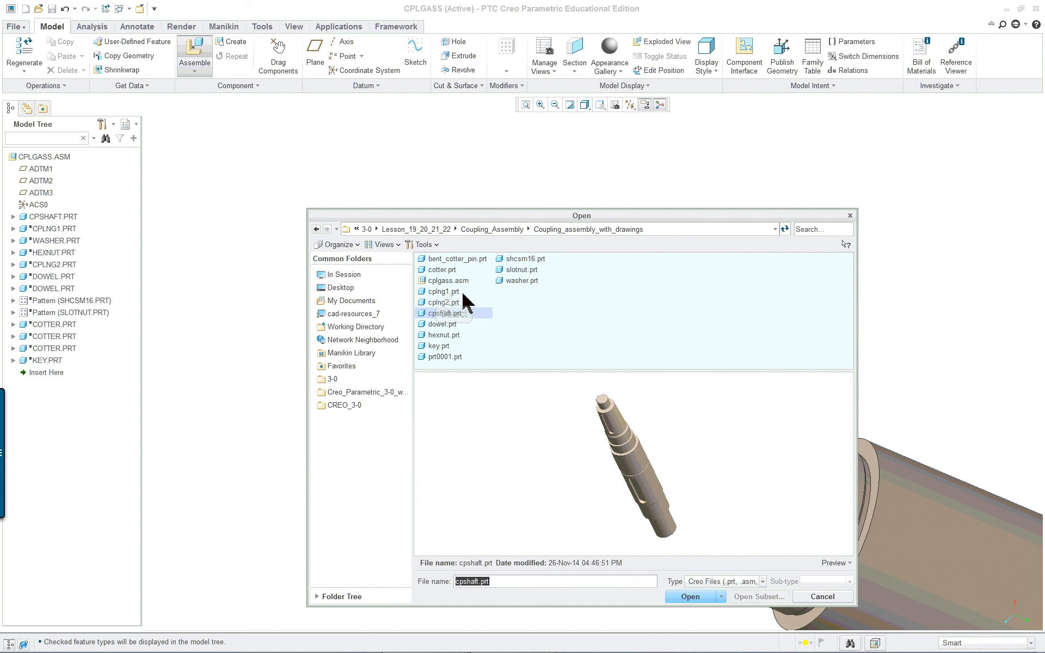
pyautogui.click(454, 295)
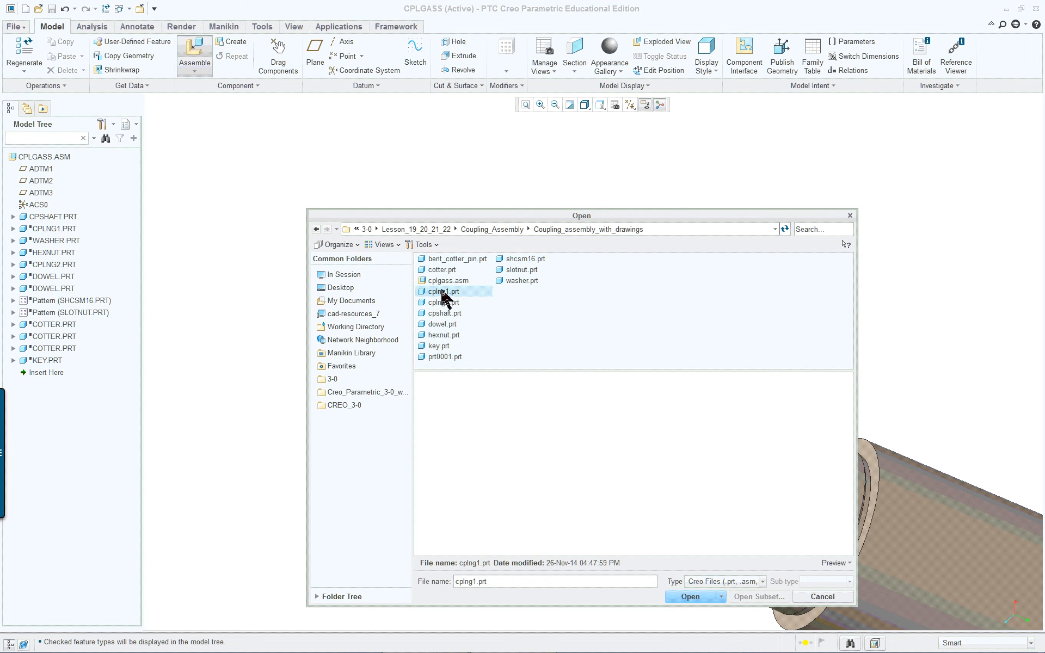
pyautogui.click(695, 598)
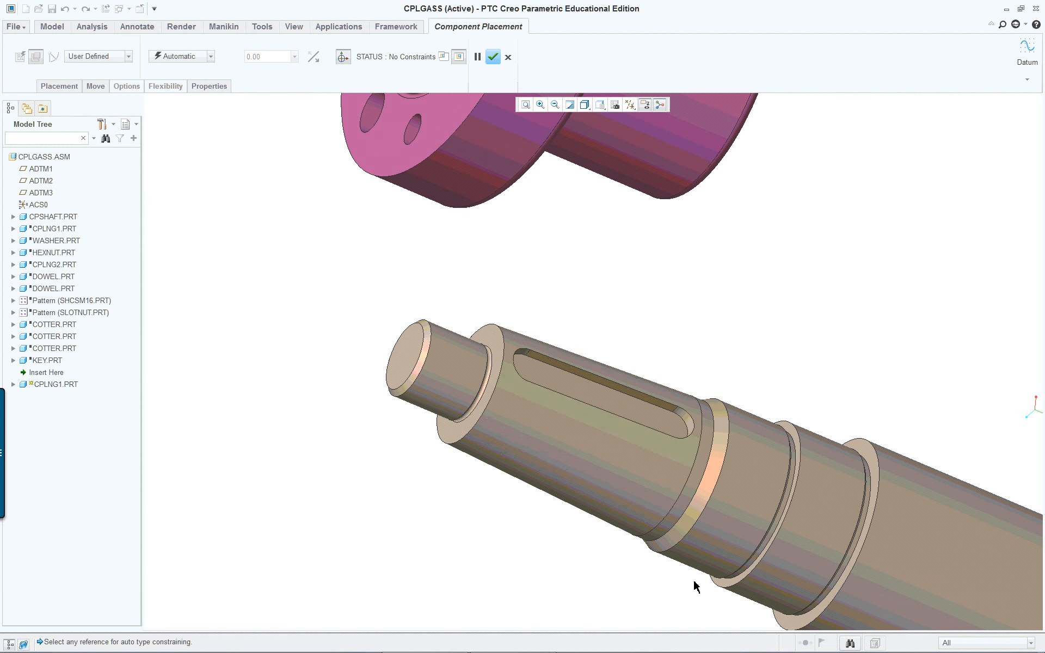
# Constrain the new CPLNG1's inner bore surface coincident with the shaft's outer surface around the keyseat.
pyautogui.scroll(-2, 787, 363)
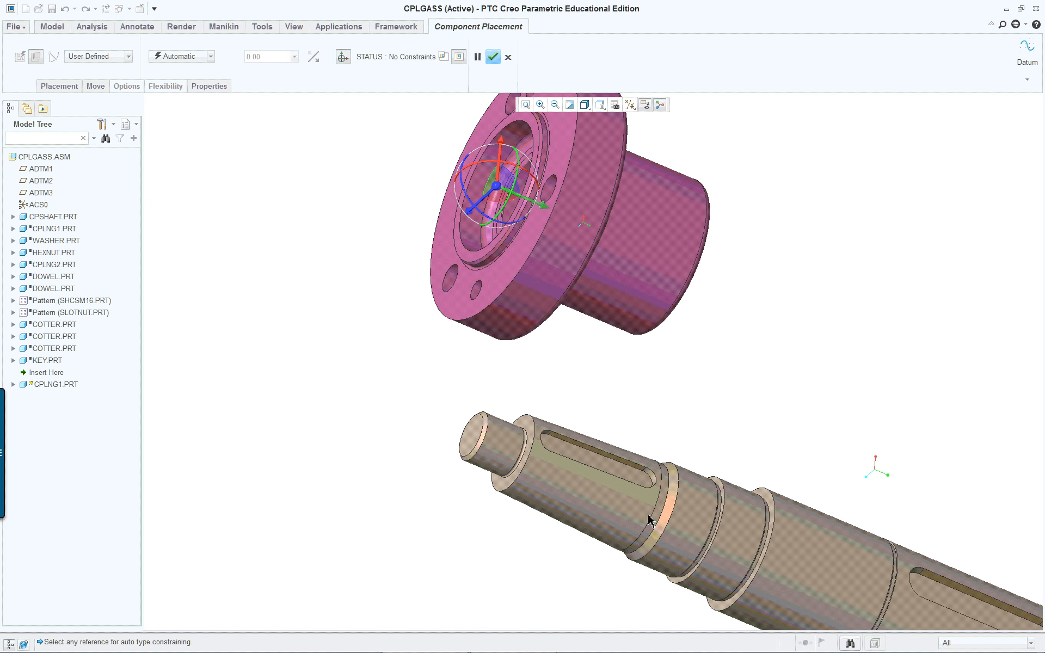
pyautogui.click(596, 503)
pyautogui.rightClick(622, 297)
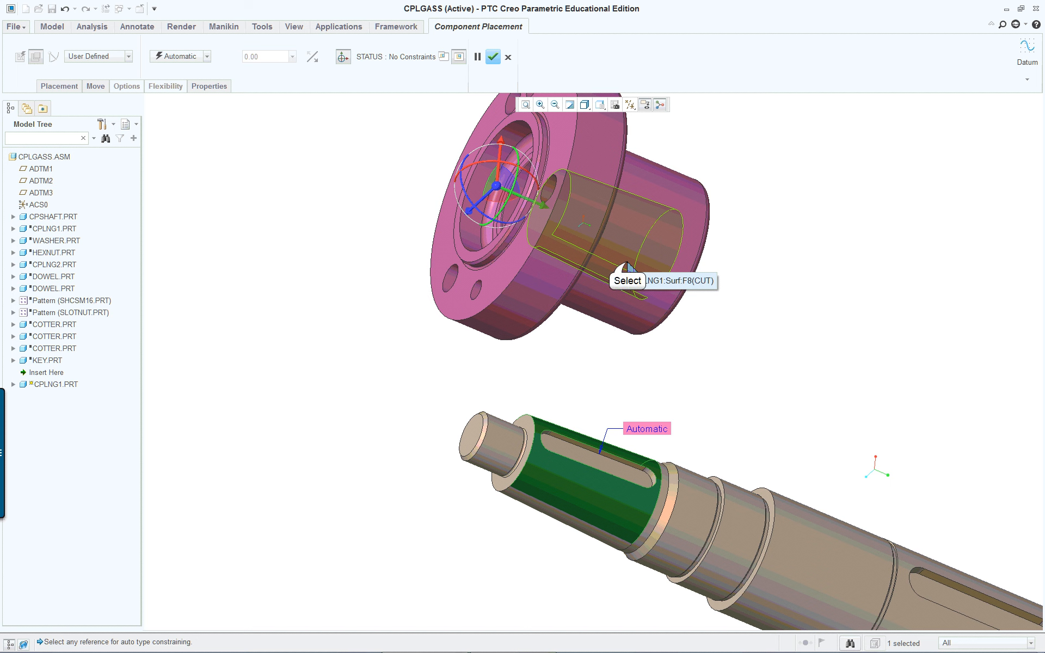
pyautogui.click(626, 267)
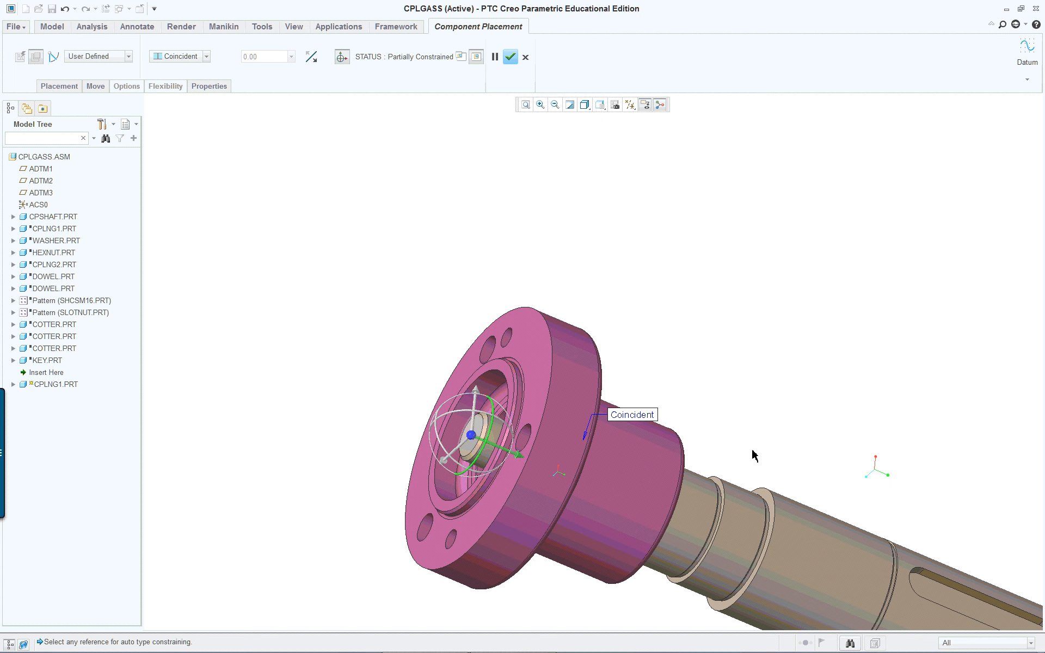
pyautogui.moveTo(753, 451); pyautogui.dragTo(659, 453, button='middle')
pyautogui.scroll(2, 702, 479)
pyautogui.scroll(-5, 754, 556)
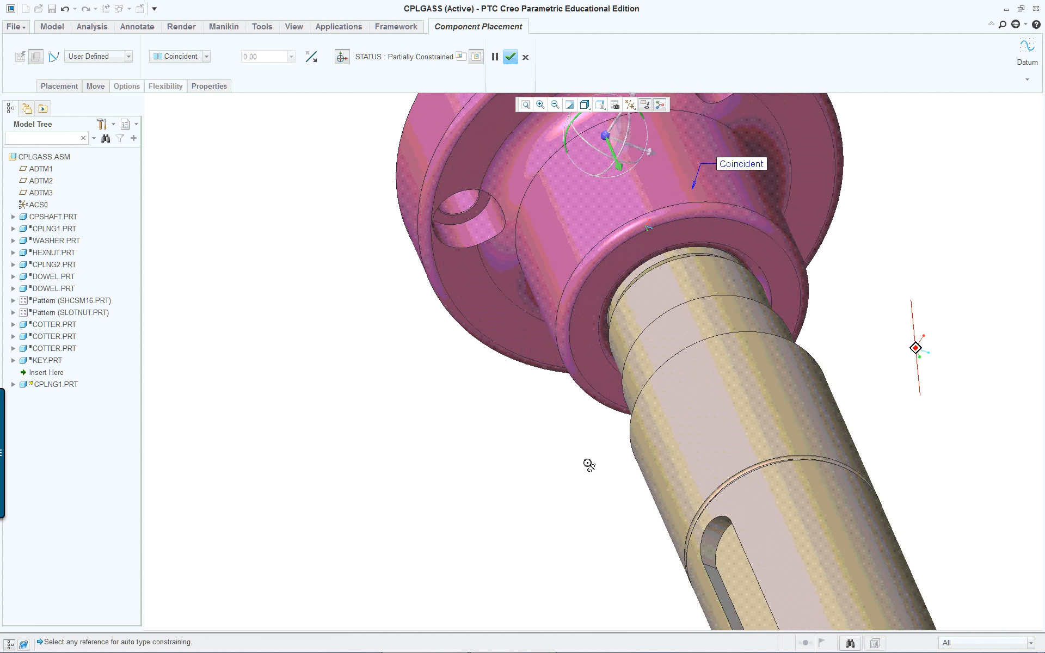
# Hide the spin center and slide CPLNG1 along the shaft axis to expose the shaft's end keyseat.
pyautogui.moveTo(590, 464); pyautogui.dragTo(619, 451, button='middle')
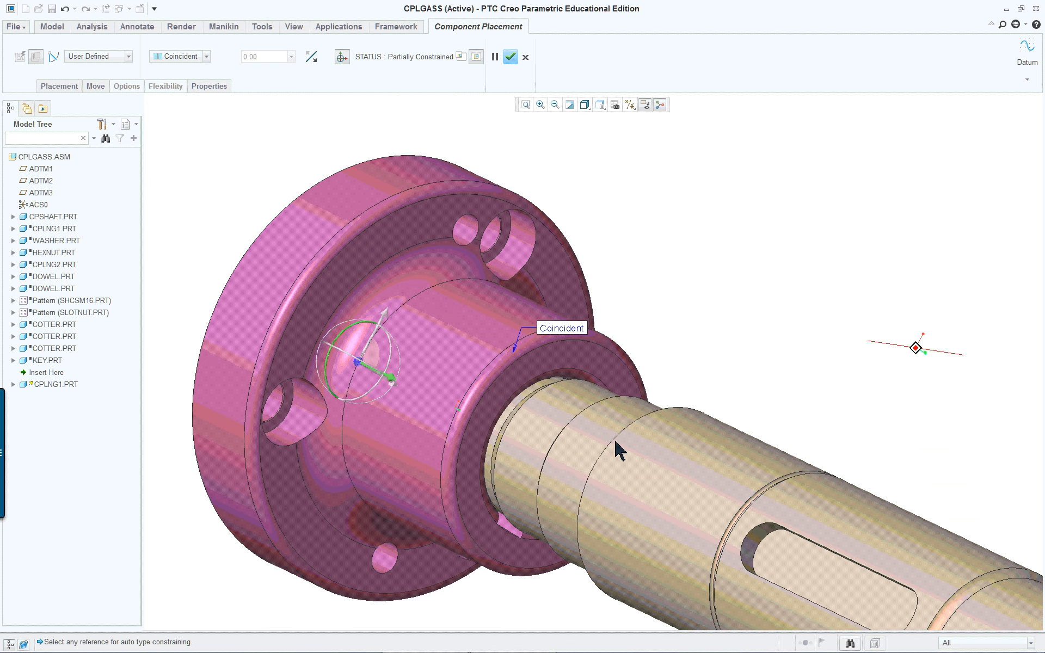
pyautogui.scroll(-2, 552, 541)
pyautogui.moveTo(536, 545)
pyautogui.mouseDown(button='middle')
pyautogui.moveTo(551, 498)
pyautogui.moveTo(547, 536)
pyautogui.mouseUp(button='middle')
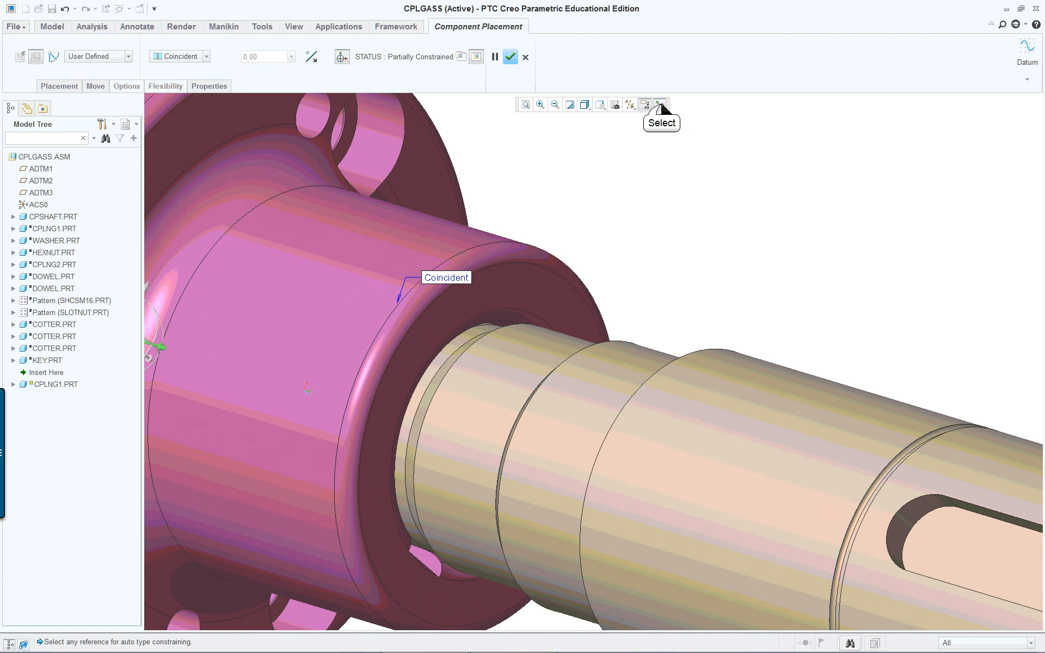
pyautogui.click(660, 106)
pyautogui.moveTo(508, 439); pyautogui.dragTo(577, 618, button='middle')
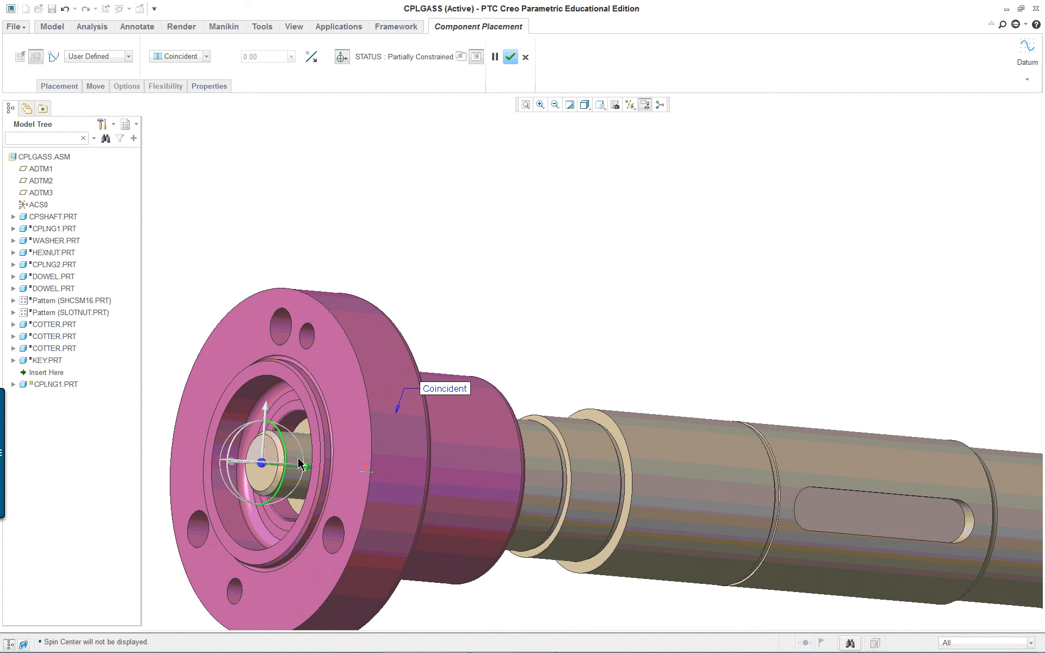
pyautogui.moveTo(486, 402); pyautogui.dragTo(461, 423, button='middle')
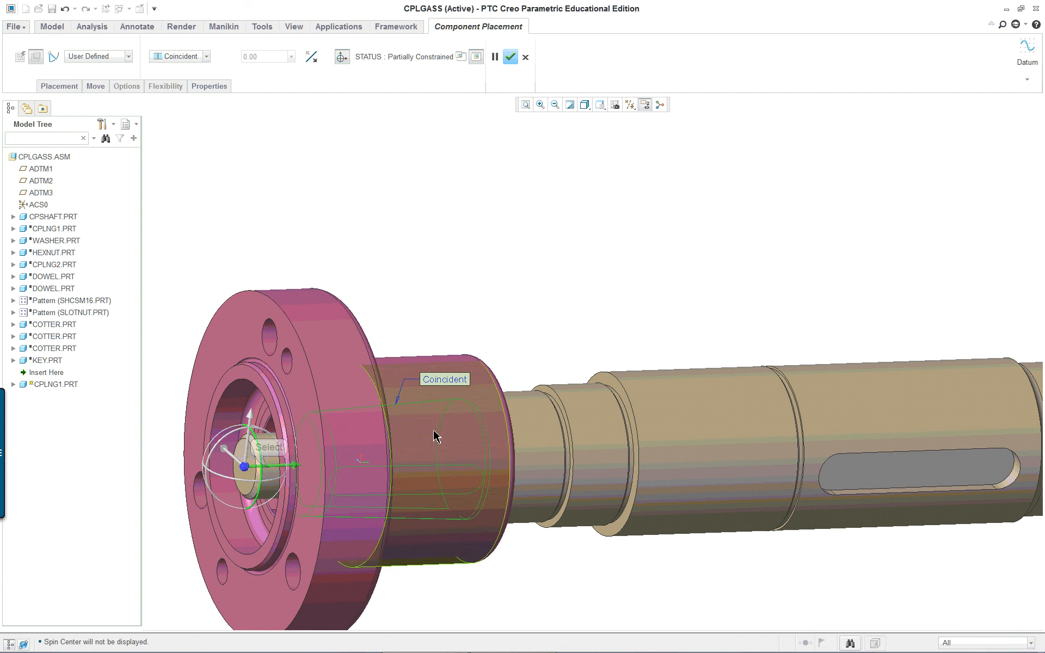
pyautogui.moveTo(271, 470); pyautogui.dragTo(169, 477)
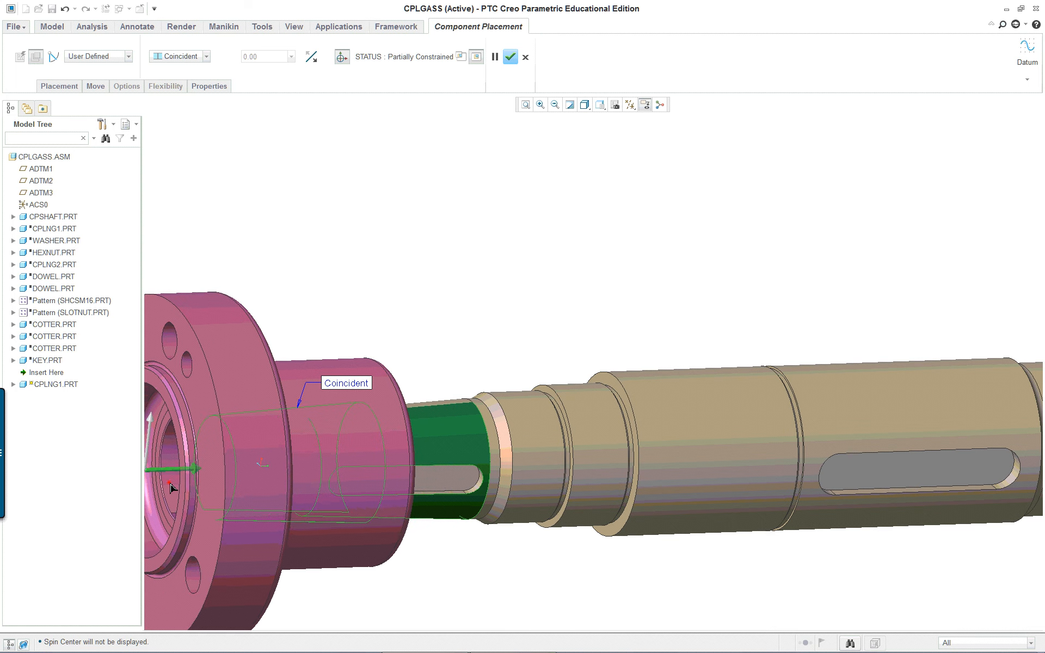
# Add a second constraint between the side face of the shaft's end keyseat and the side face of CPLNG1's keyway cut.
pyautogui.moveTo(420, 540)
pyautogui.mouseDown(button='middle')
pyautogui.moveTo(392, 507)
pyautogui.moveTo(297, 452)
pyautogui.moveTo(329, 415)
pyautogui.moveTo(318, 488)
pyautogui.mouseUp(button='middle')
pyautogui.scroll(-5, 434, 565)
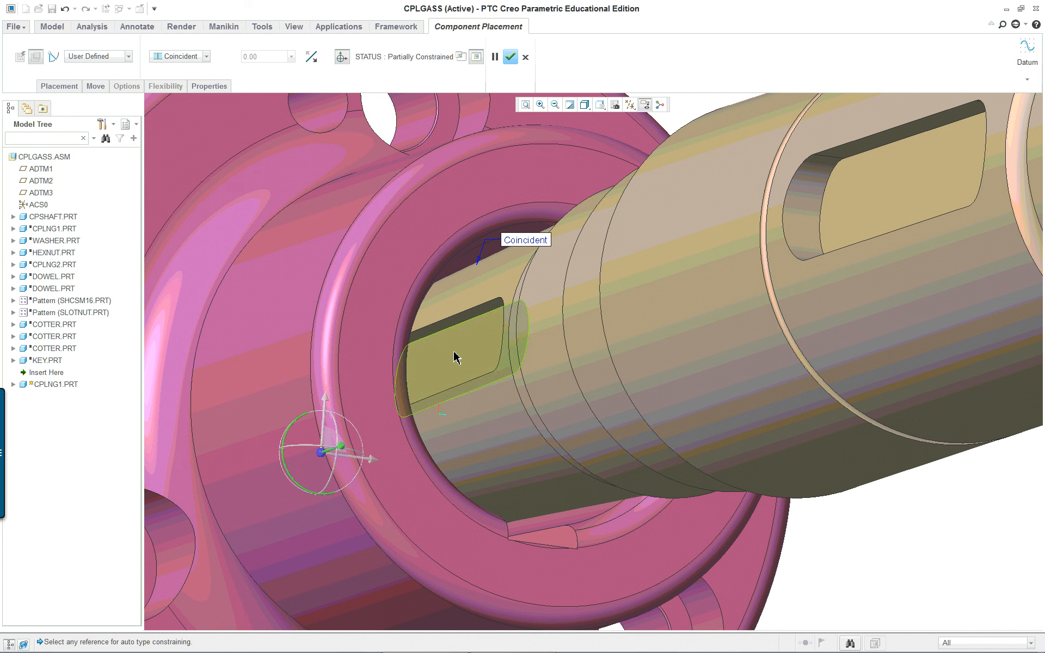
pyautogui.click(464, 321)
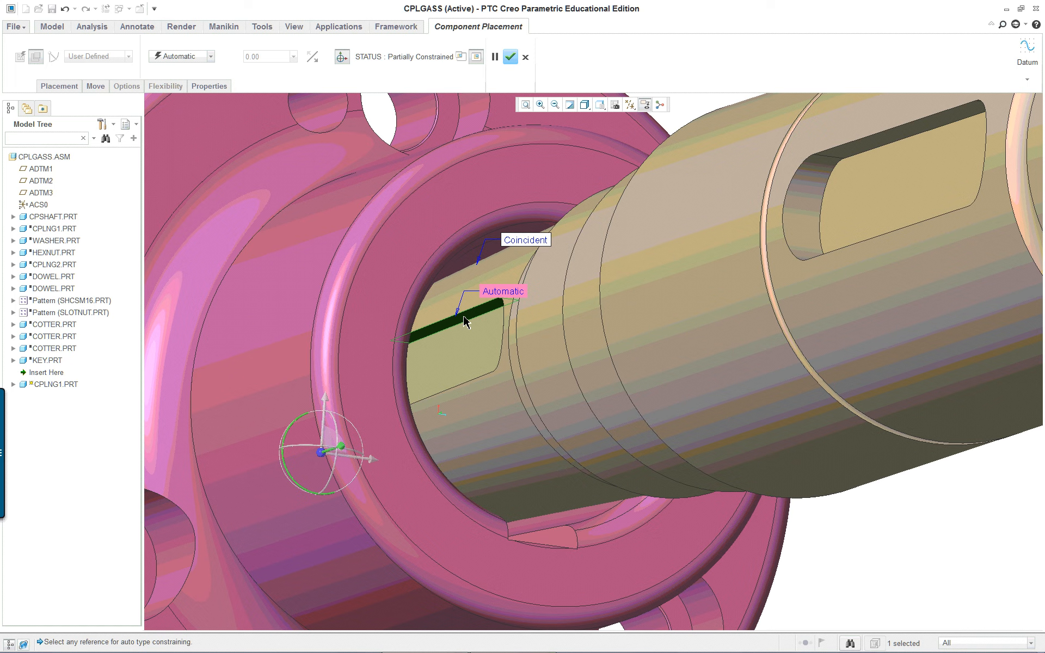
pyautogui.scroll(-3, 464, 321)
pyautogui.scroll(6, 464, 321)
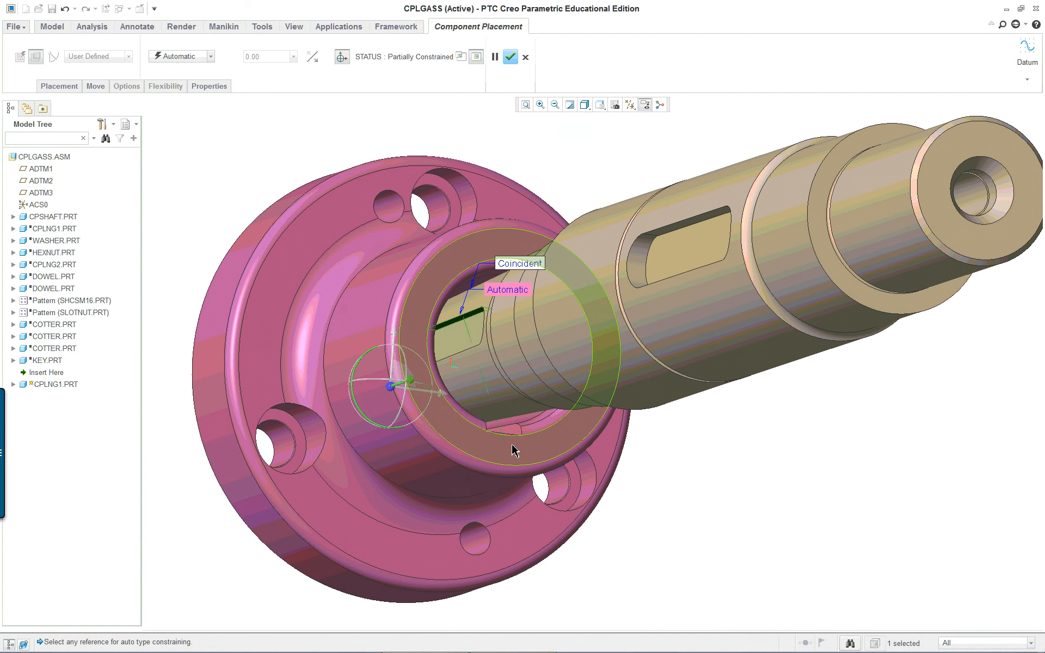
pyautogui.moveTo(511, 444); pyautogui.dragTo(456, 446, button='middle')
pyautogui.scroll(-4, 542, 433)
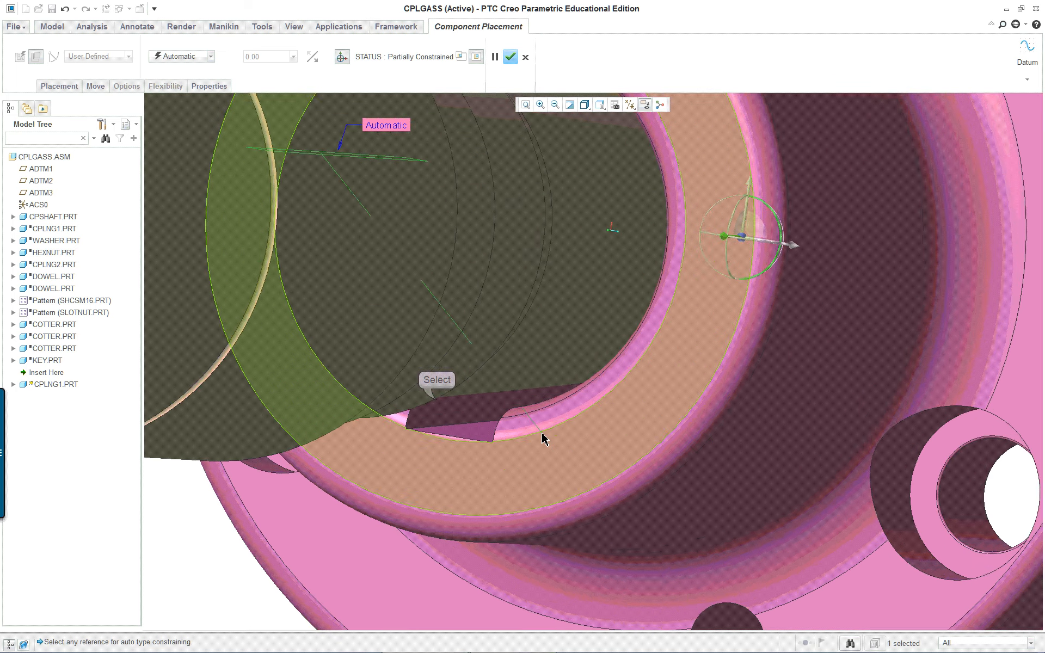
pyautogui.scroll(-2, 447, 412)
pyautogui.click(433, 398)
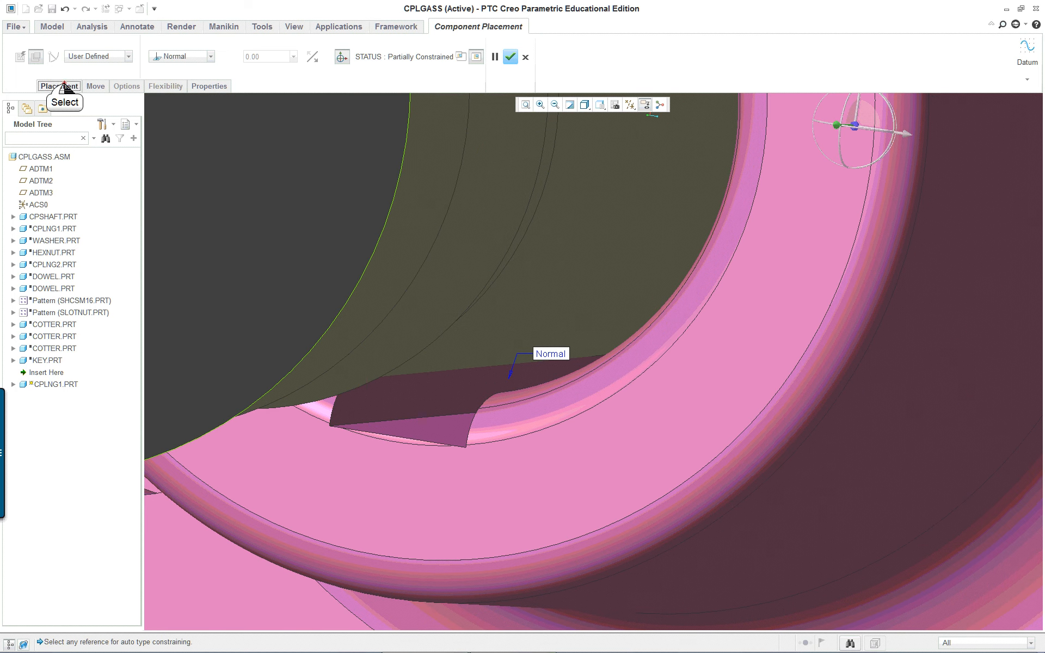
# Set the constraint type between the coupling's keyway face and the shaft's keyseat face to Parallel.
pyautogui.click(60, 86)
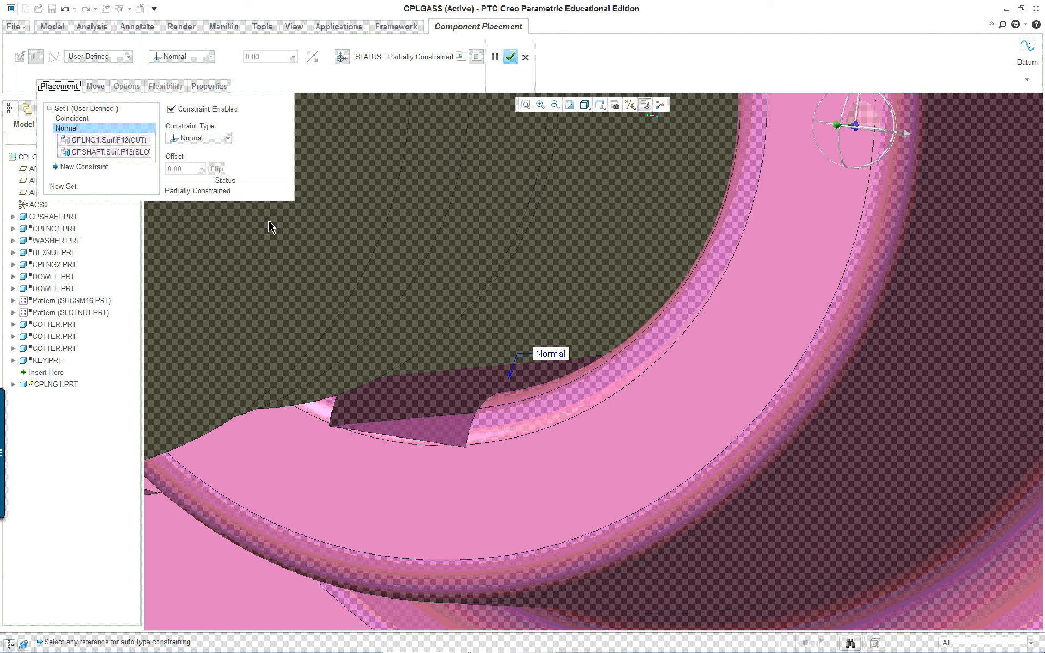
pyautogui.scroll(-5, 351, 278)
pyautogui.click(220, 139)
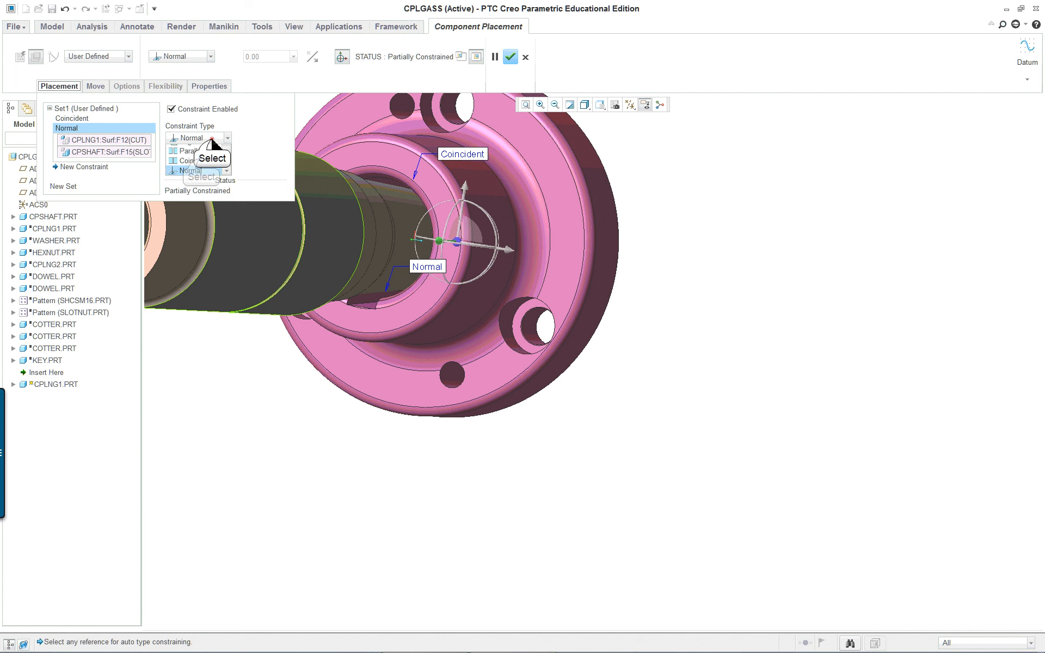
pyautogui.click(199, 160)
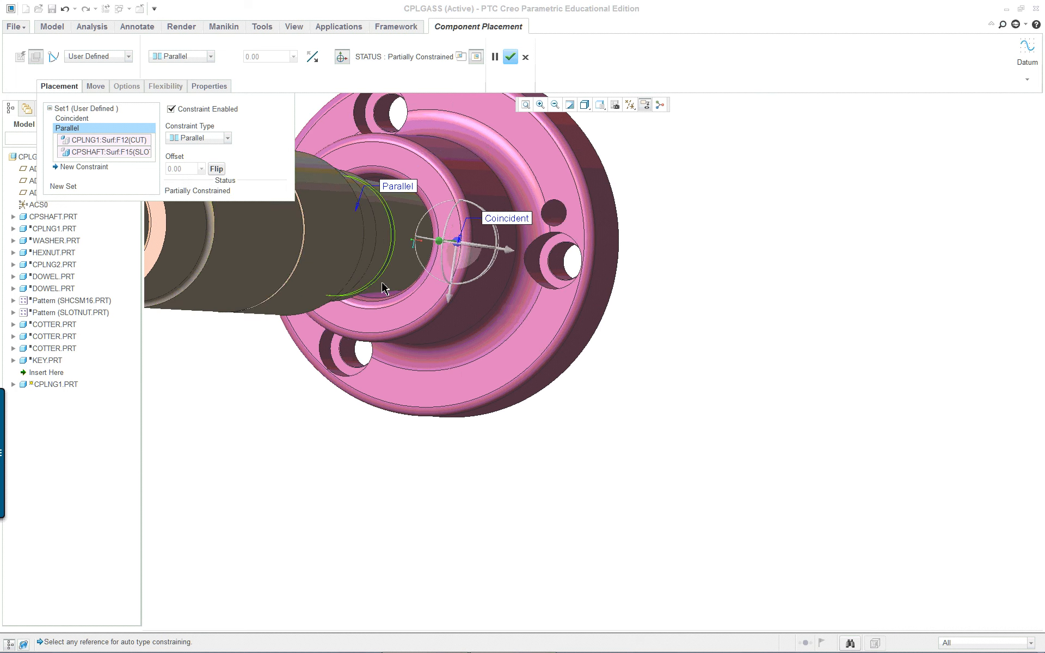
# Add a third constraint making the shaft's end face coincident with the annular face around CPLNG1's front recess.
pyautogui.scroll(-3, 383, 287)
pyautogui.moveTo(383, 287); pyautogui.dragTo(211, 244, button='middle')
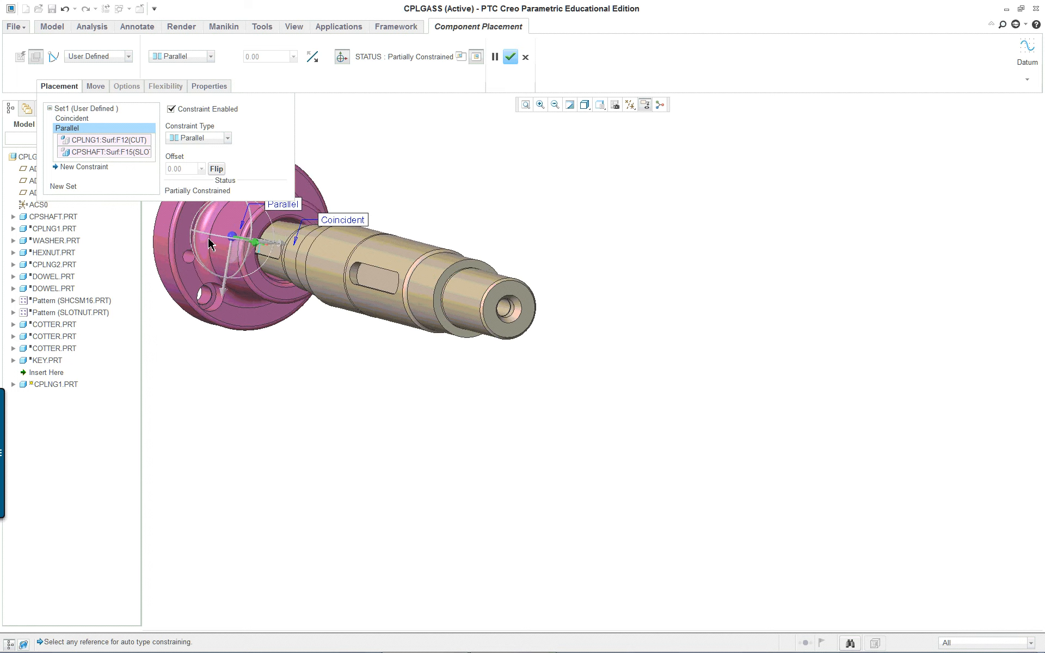
pyautogui.scroll(5, 211, 244)
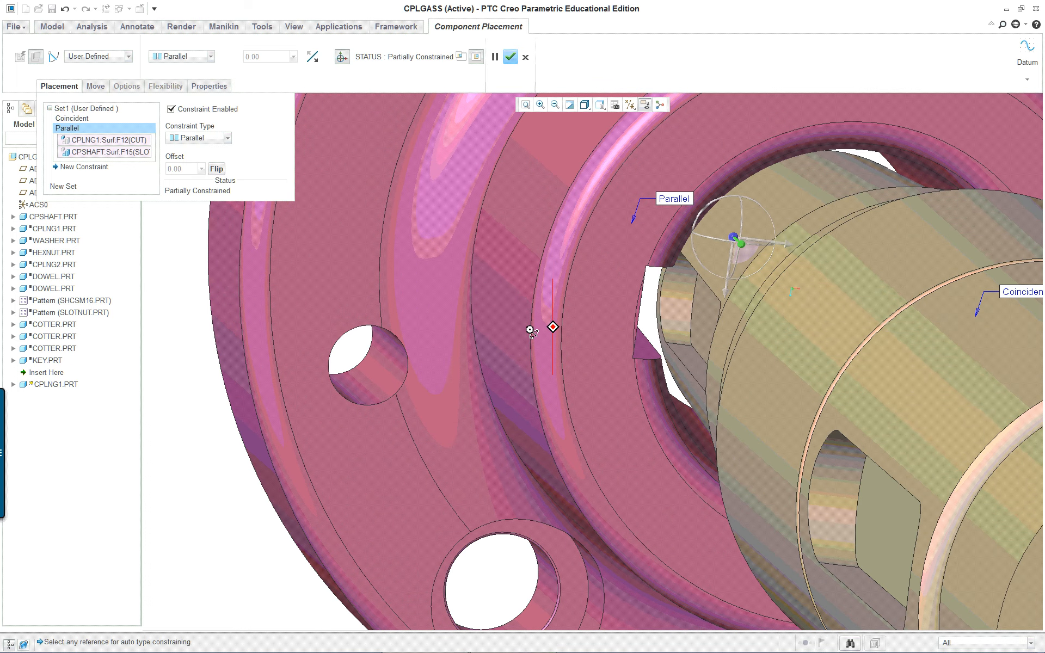
pyautogui.moveTo(530, 330); pyautogui.dragTo(694, 287, button='middle')
pyautogui.scroll(-4, 542, 327)
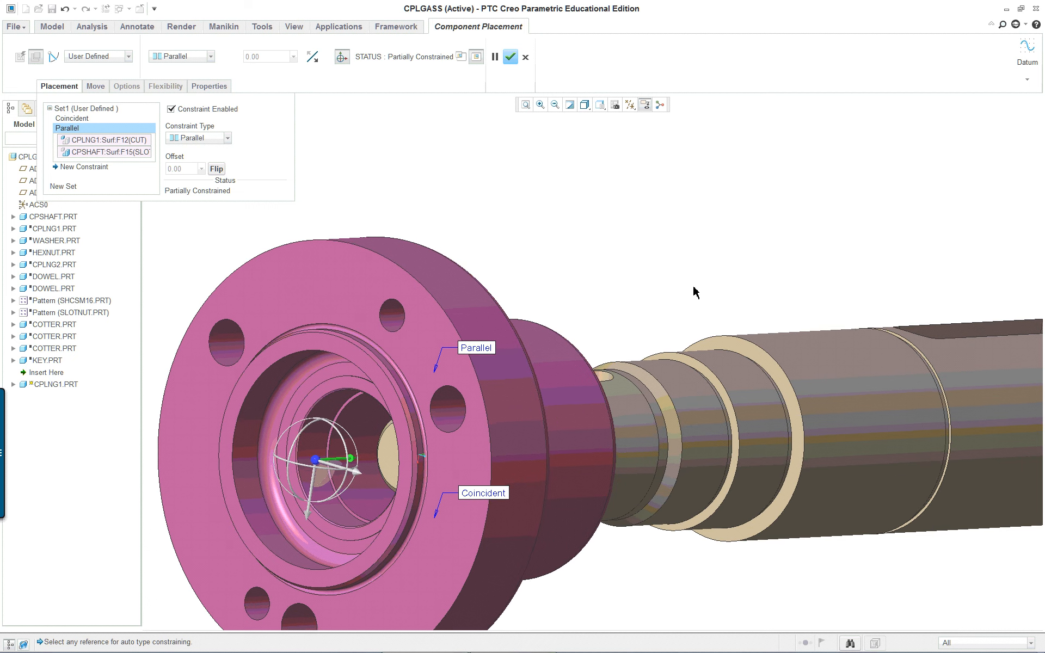
pyautogui.scroll(1, 694, 287)
pyautogui.scroll(-1, 576, 400)
pyautogui.scroll(2, 575, 397)
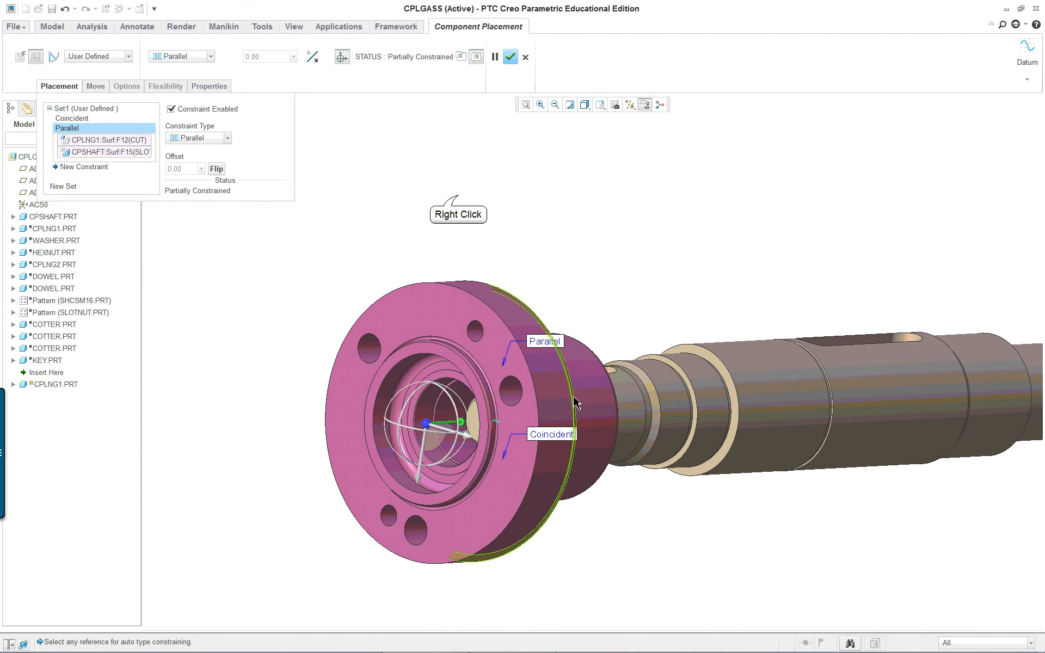
pyautogui.rightClick(459, 199)
pyautogui.click(507, 328)
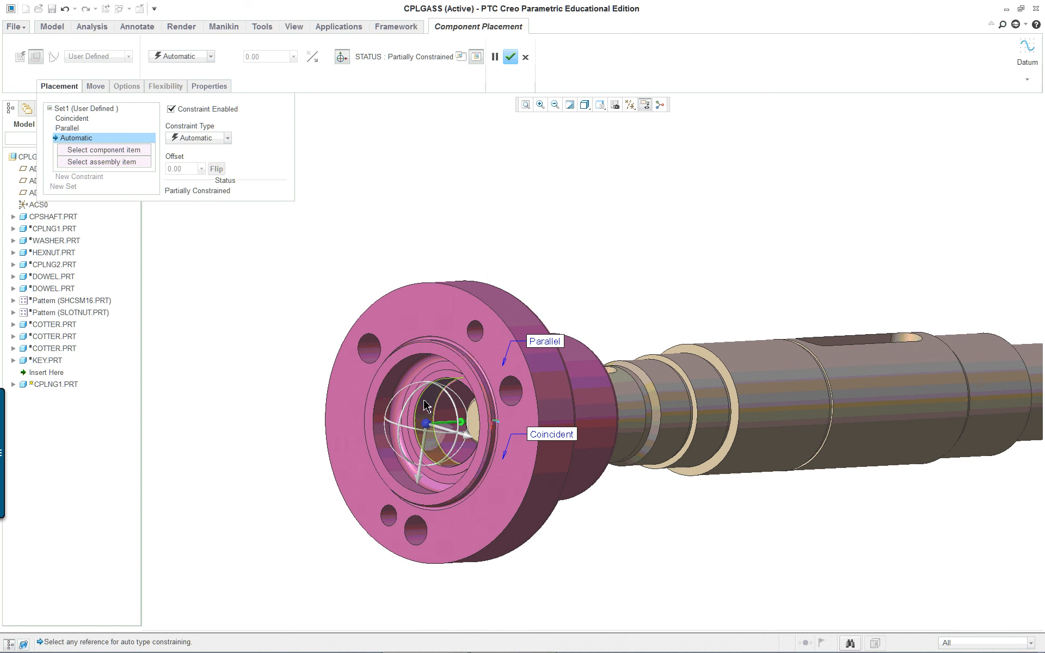
pyautogui.scroll(-4, 576, 440)
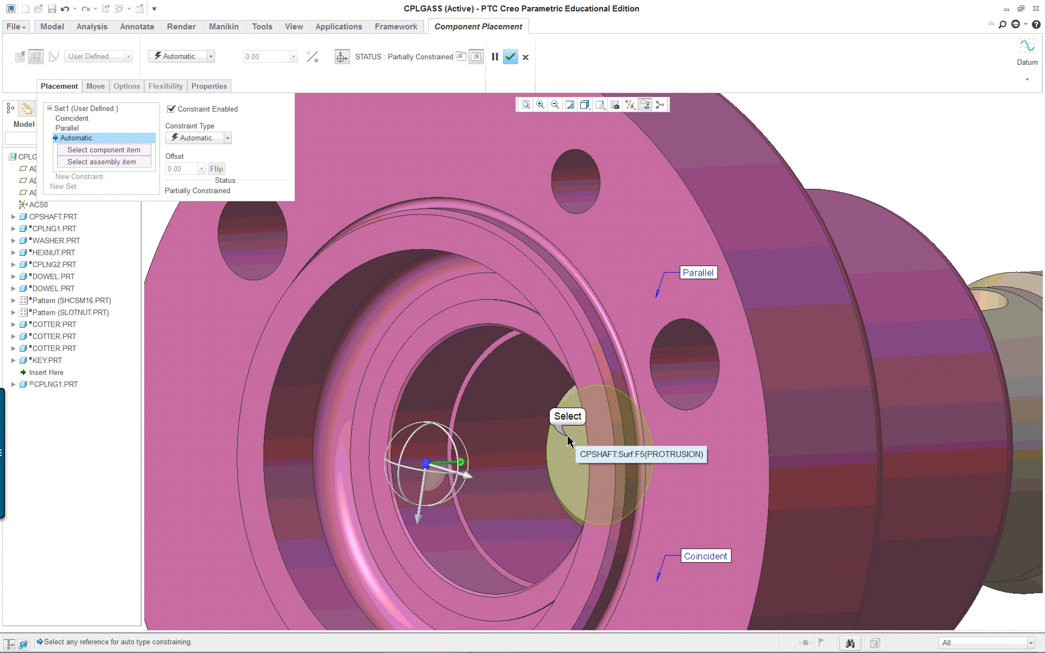
pyautogui.click(569, 446)
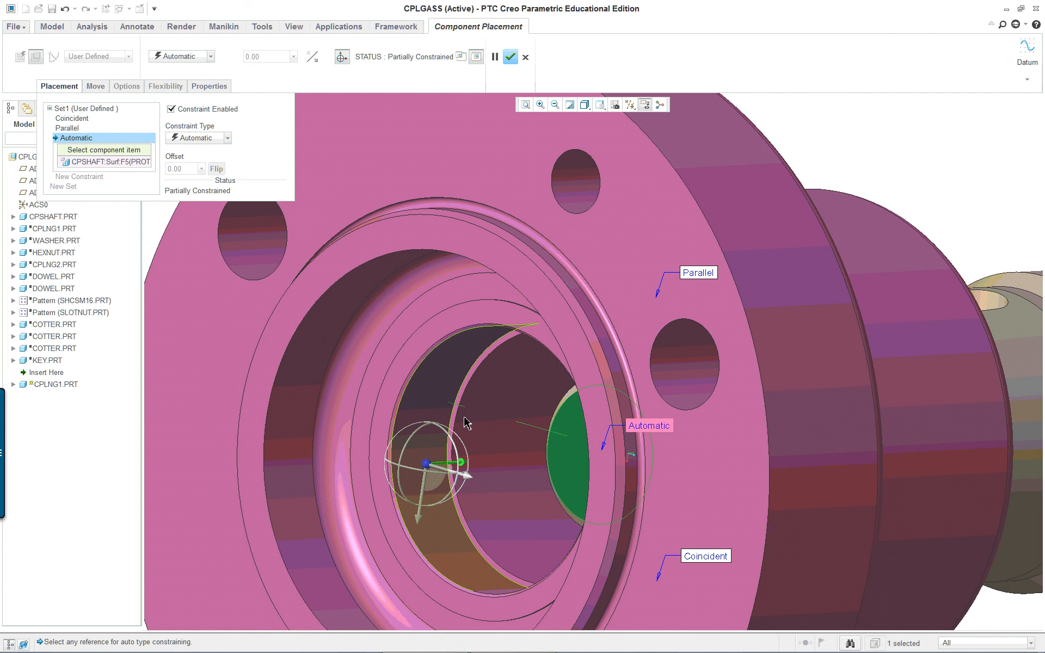
pyautogui.click(339, 269)
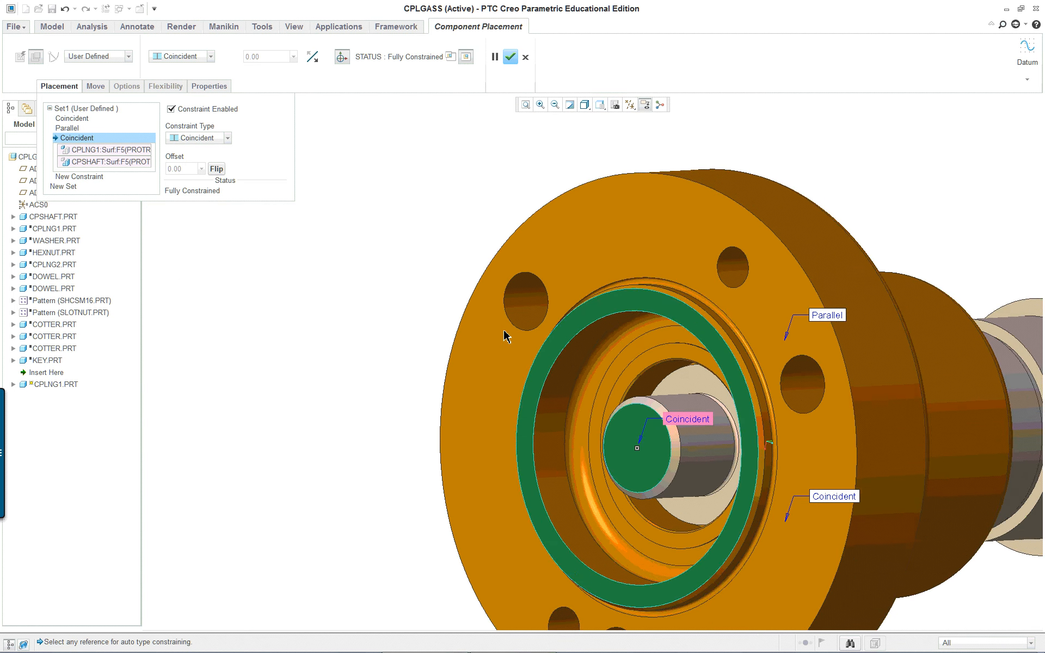
# Check the constrained coupling's position on the shaft and accept its placement.
pyautogui.scroll(-3, 504, 336)
pyautogui.moveTo(504, 336); pyautogui.dragTo(701, 401, button='middle')
pyautogui.scroll(3, 796, 422)
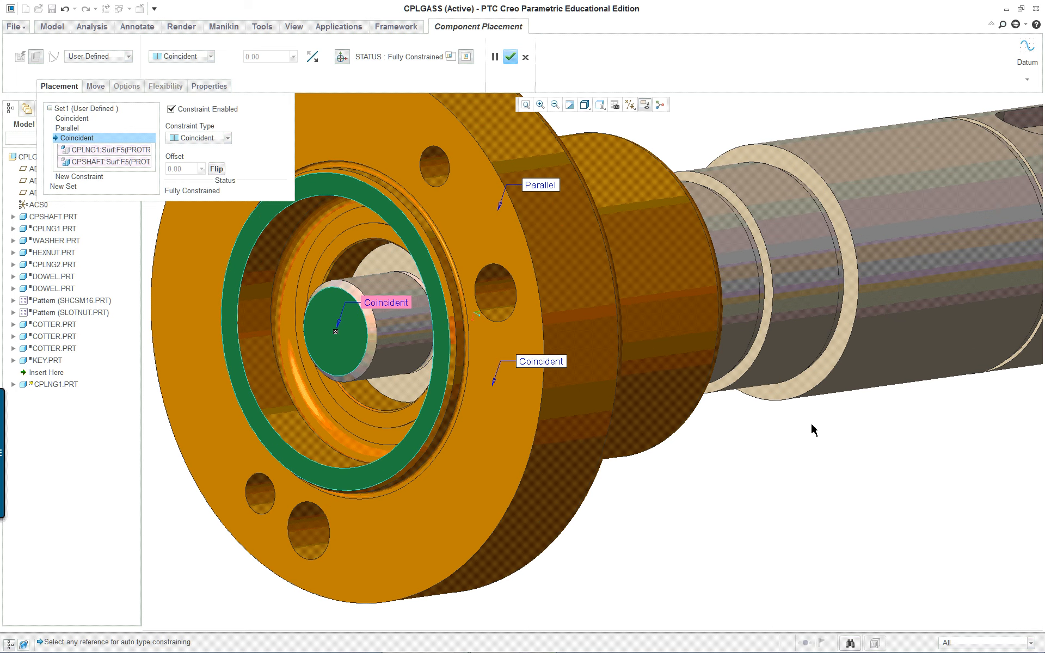
pyautogui.scroll(-1, 771, 431)
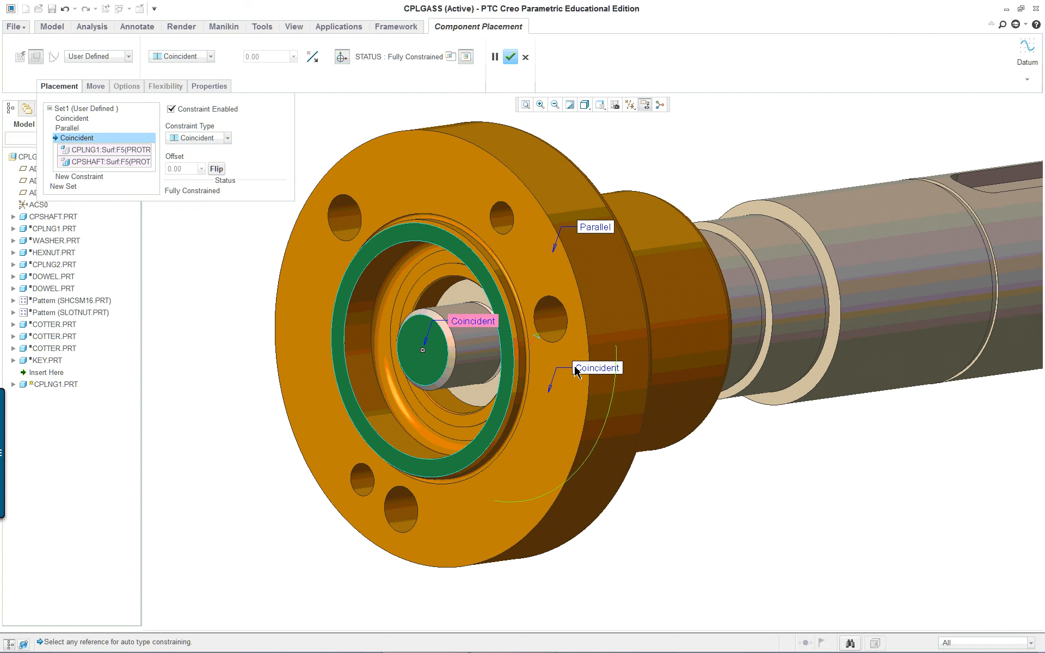
pyautogui.middleClick(183, 261)
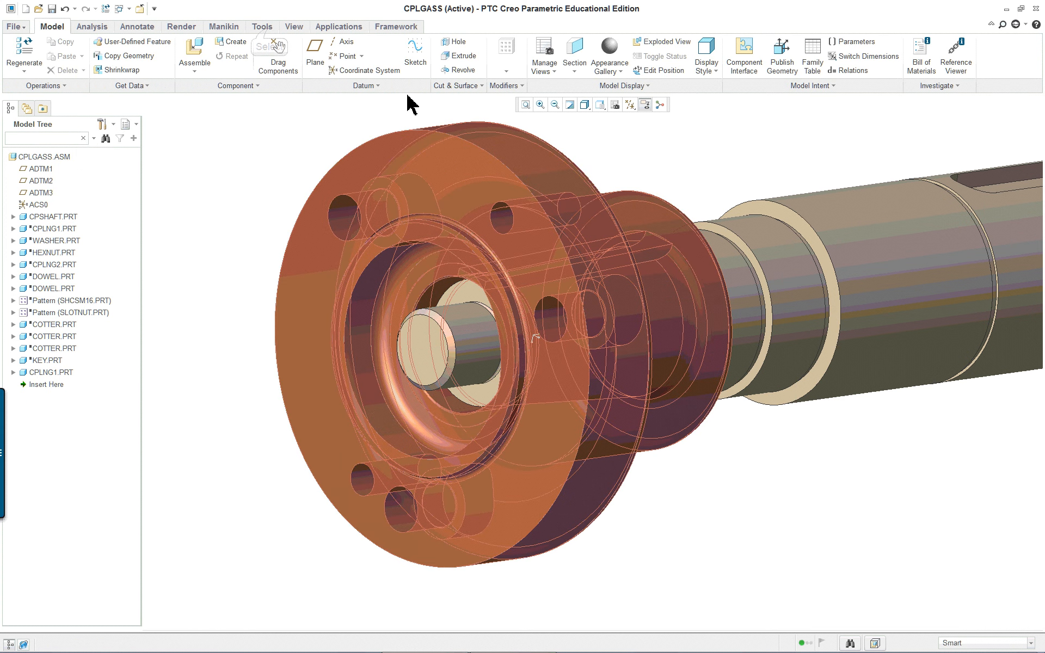
# Run a Global Interference analysis with the Parts only and Exact options, inspect the coupling and shaft, and close the analysis.
pyautogui.click(255, 27)
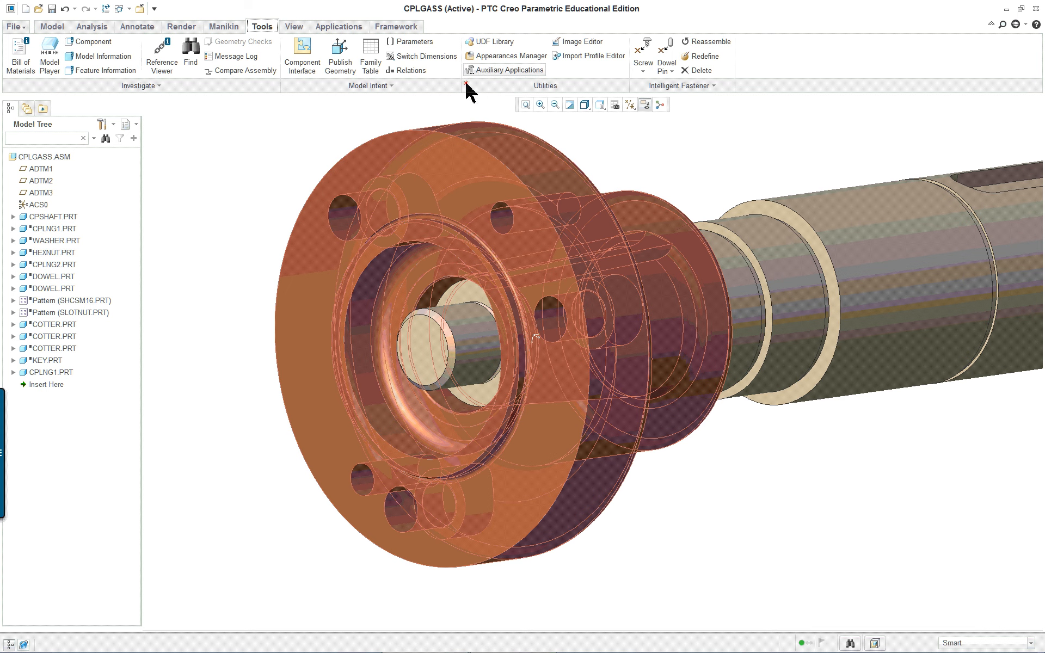
pyautogui.click(92, 27)
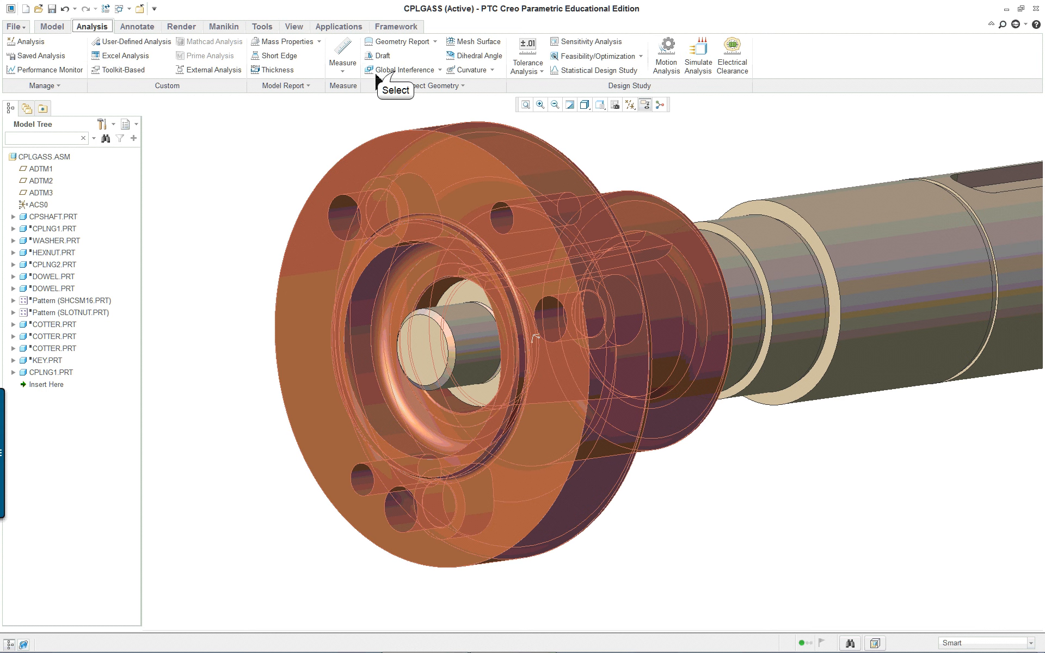
pyautogui.click(404, 70)
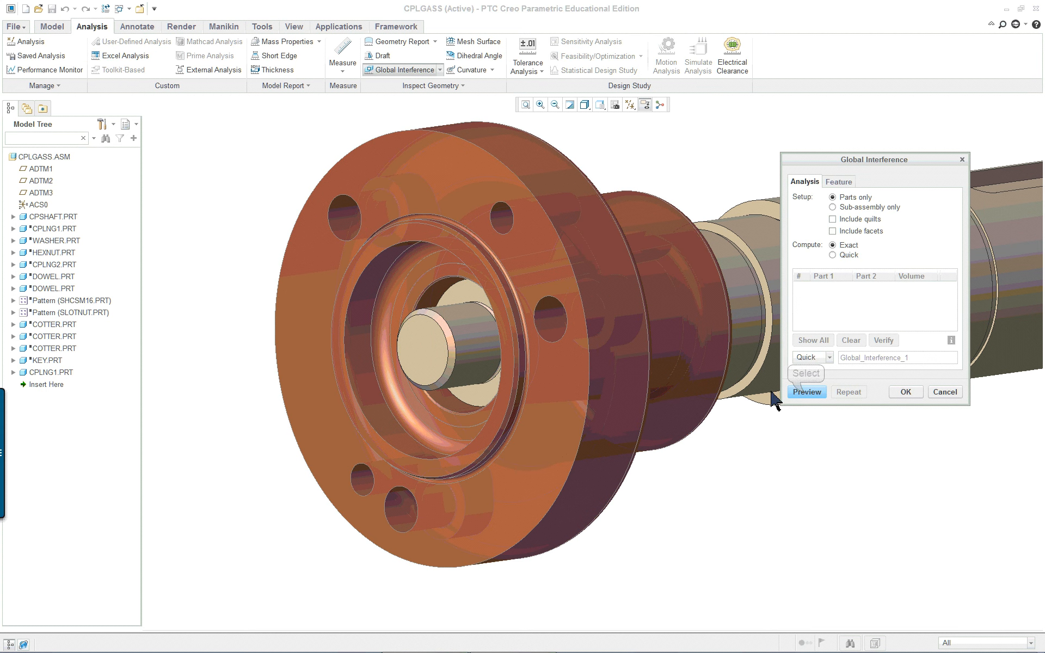
pyautogui.click(805, 394)
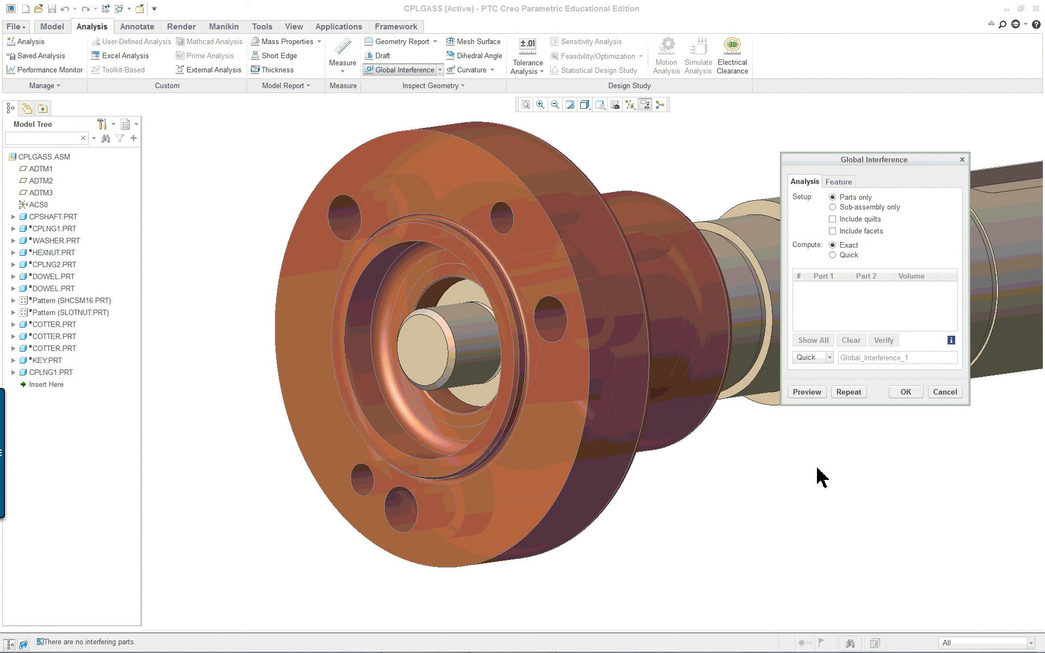
pyautogui.scroll(2, 822, 478)
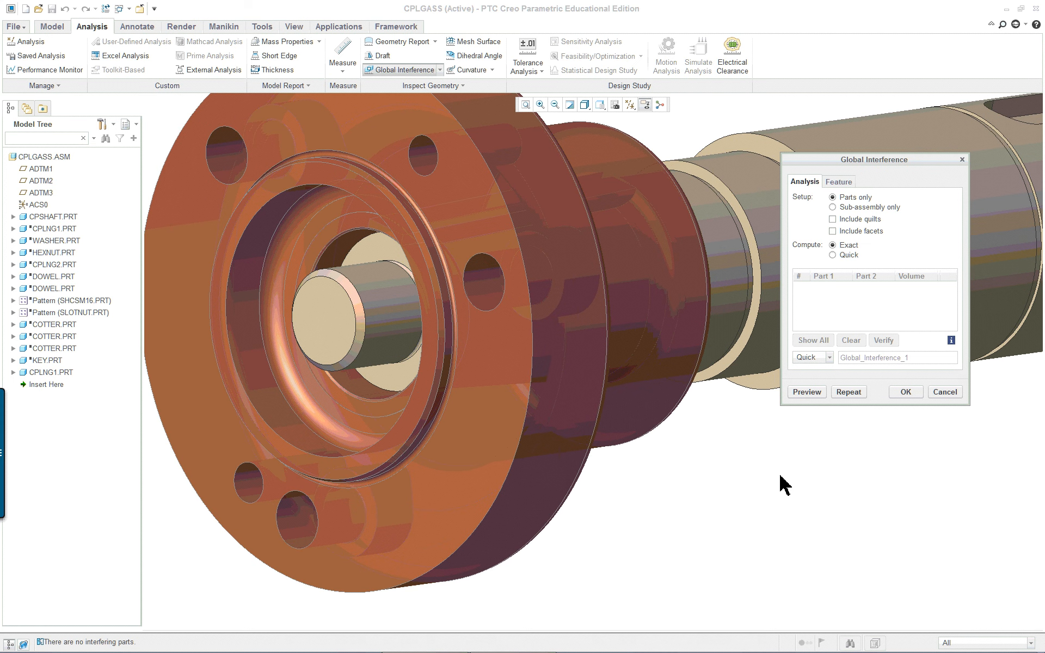
pyautogui.click(762, 487)
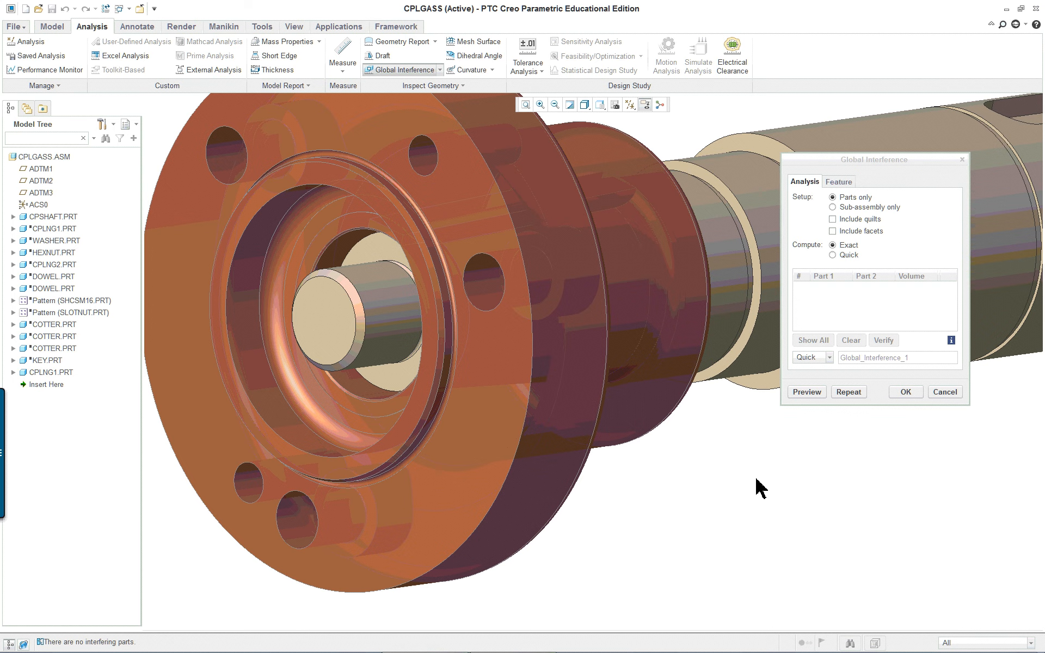
pyautogui.moveTo(741, 485)
pyautogui.mouseDown(button='middle')
pyautogui.moveTo(707, 495)
pyautogui.moveTo(733, 499)
pyautogui.mouseUp(button='middle')
pyautogui.scroll(-2, 728, 488)
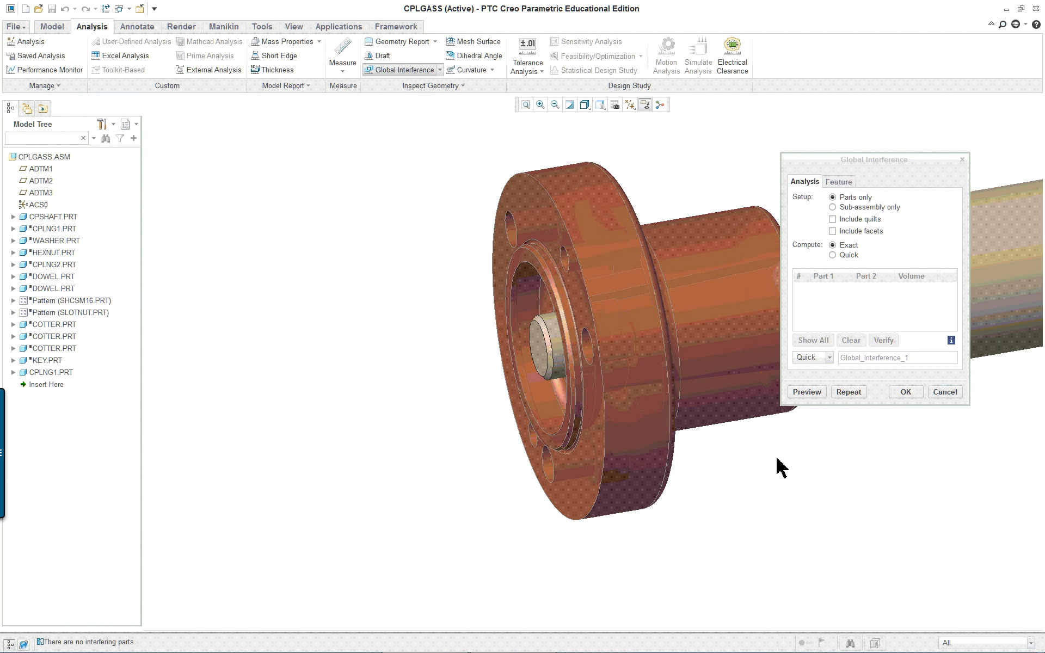
pyautogui.scroll(2, 781, 467)
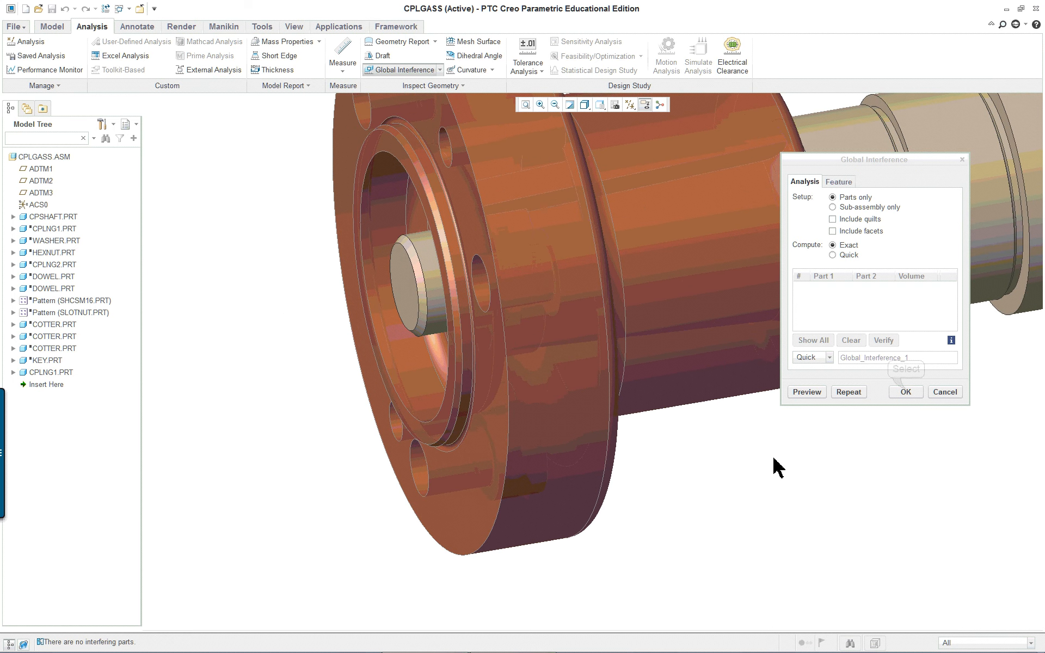
pyautogui.click(904, 392)
pyautogui.scroll(-1, 434, 303)
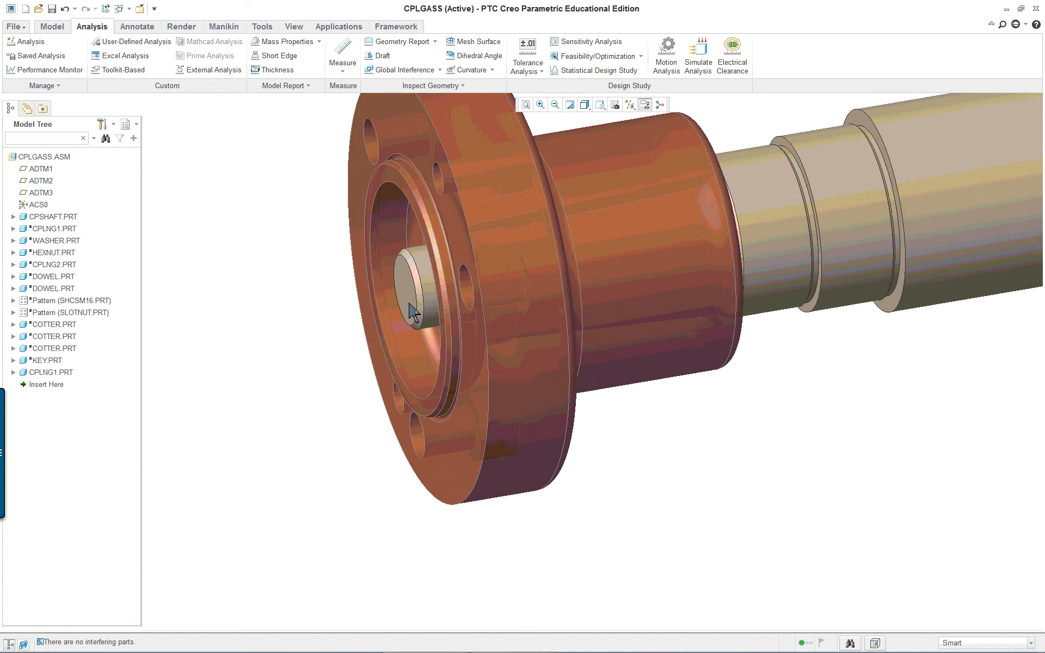
pyautogui.scroll(1, 509, 130)
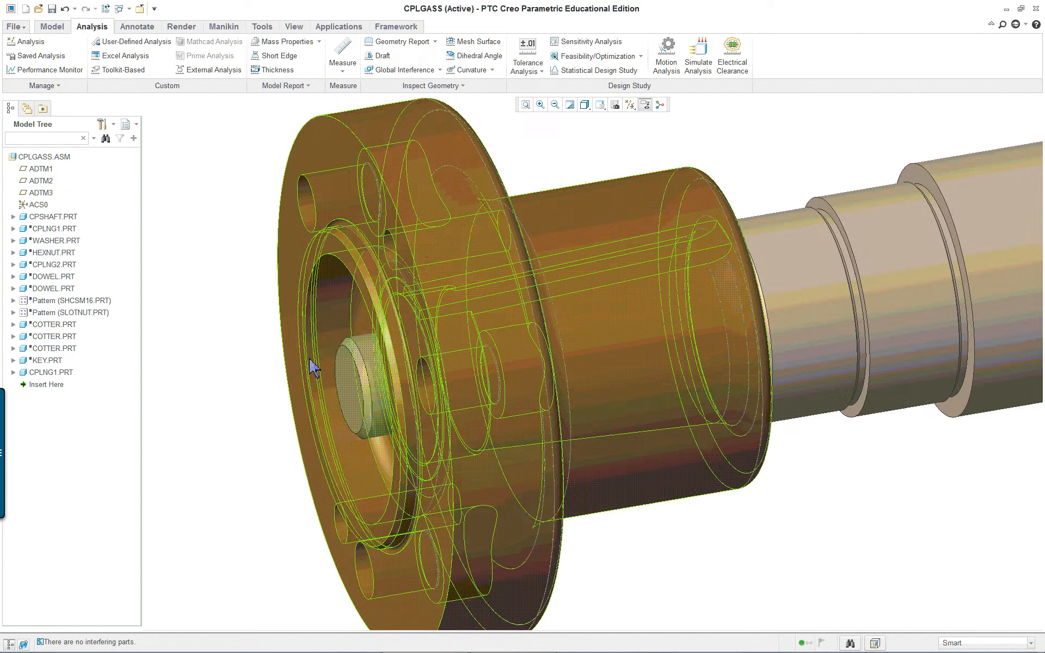
pyautogui.moveTo(620, 424); pyautogui.dragTo(574, 439, button='middle')
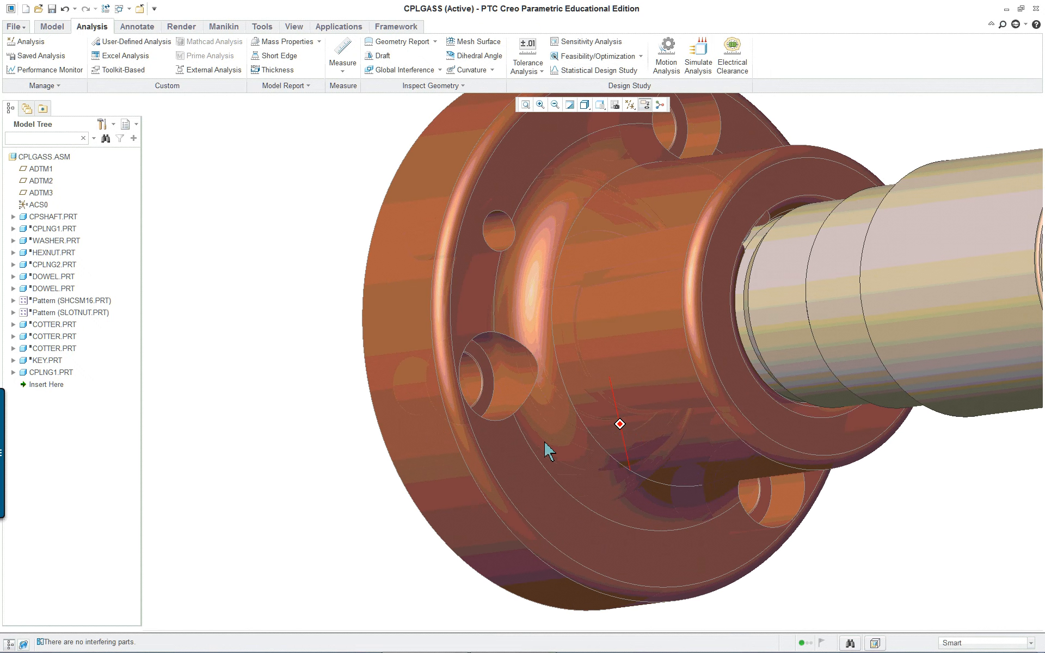
# Display the assembly in Hidden Line style and orient it to the saved FRONT view.
pyautogui.click(544, 455)
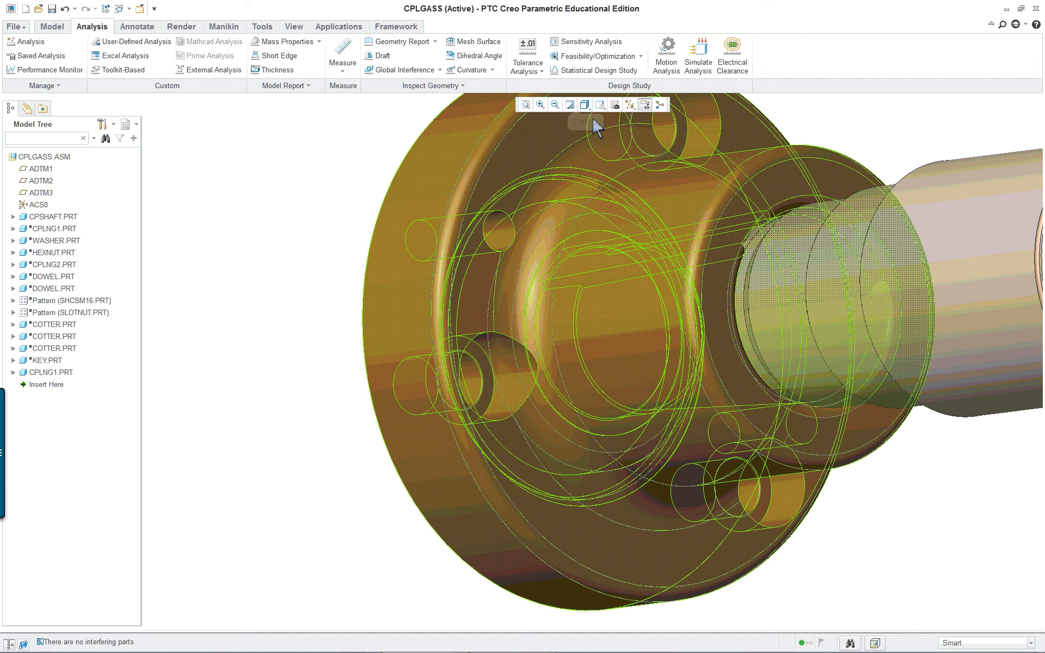
pyautogui.click(585, 105)
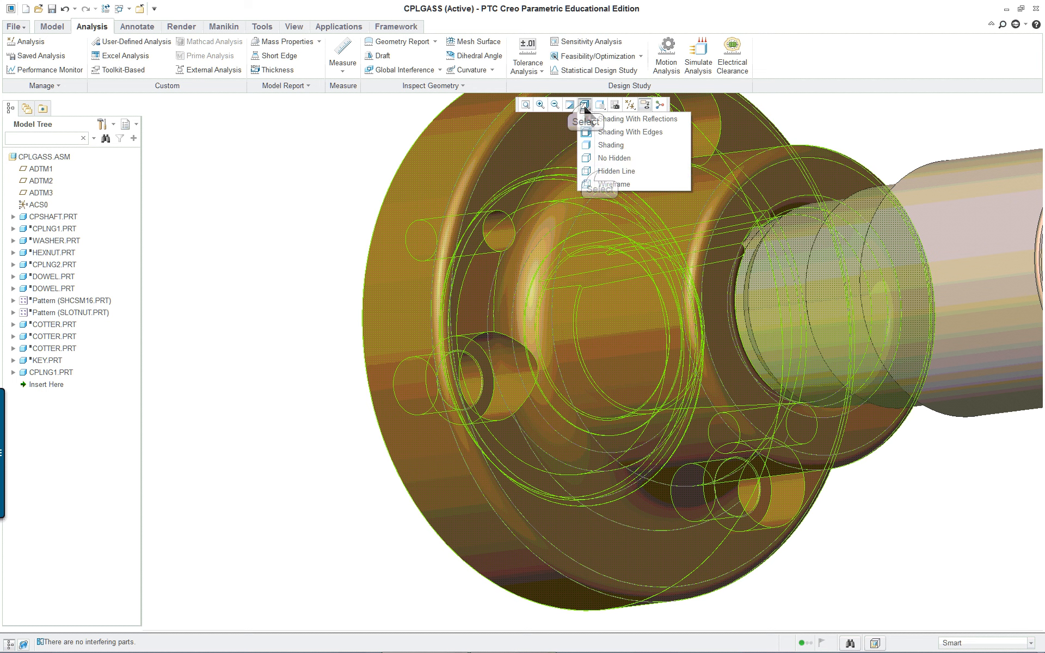
pyautogui.click(601, 172)
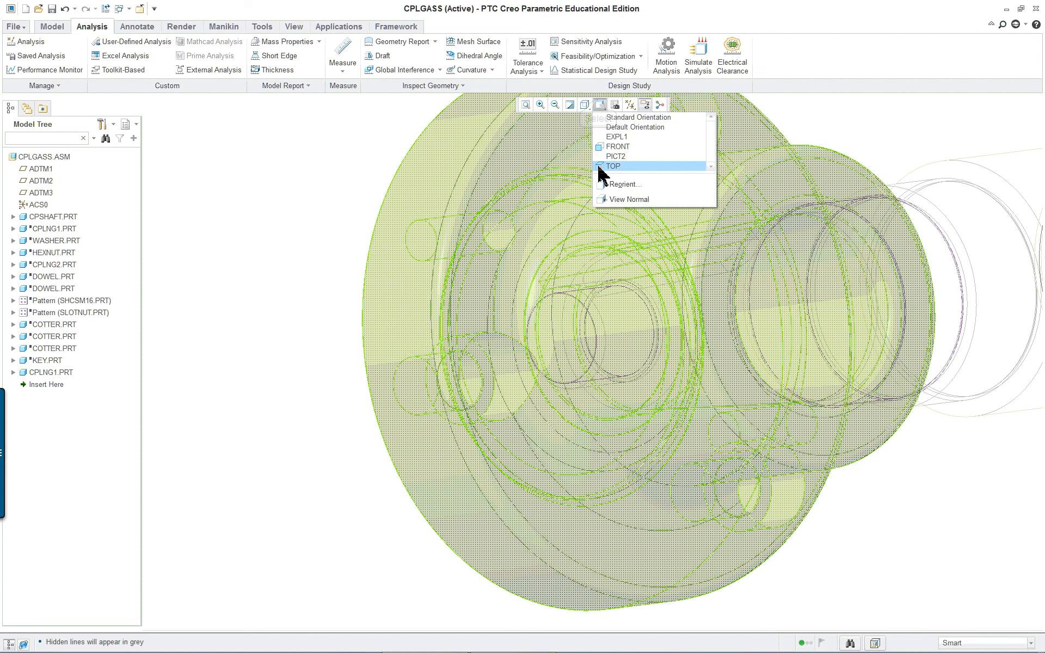
pyautogui.click(615, 148)
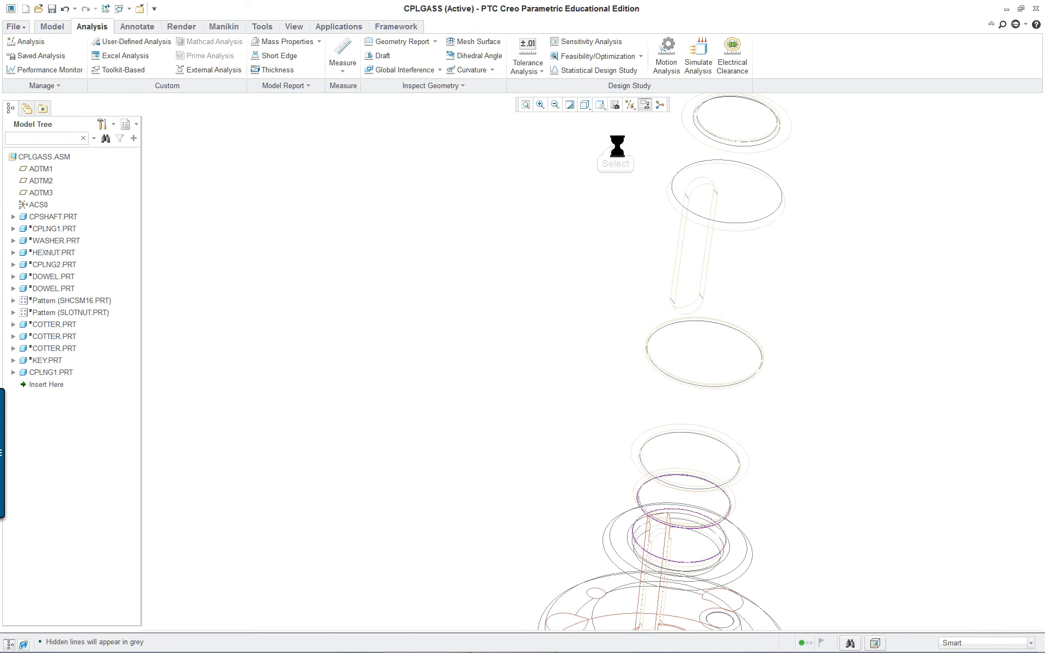
# Examine the shaft's tapered seat, keyseat and threaded end inside CPLNG1, highlighting CPSHAFT to check the fit.
pyautogui.scroll(4, 707, 508)
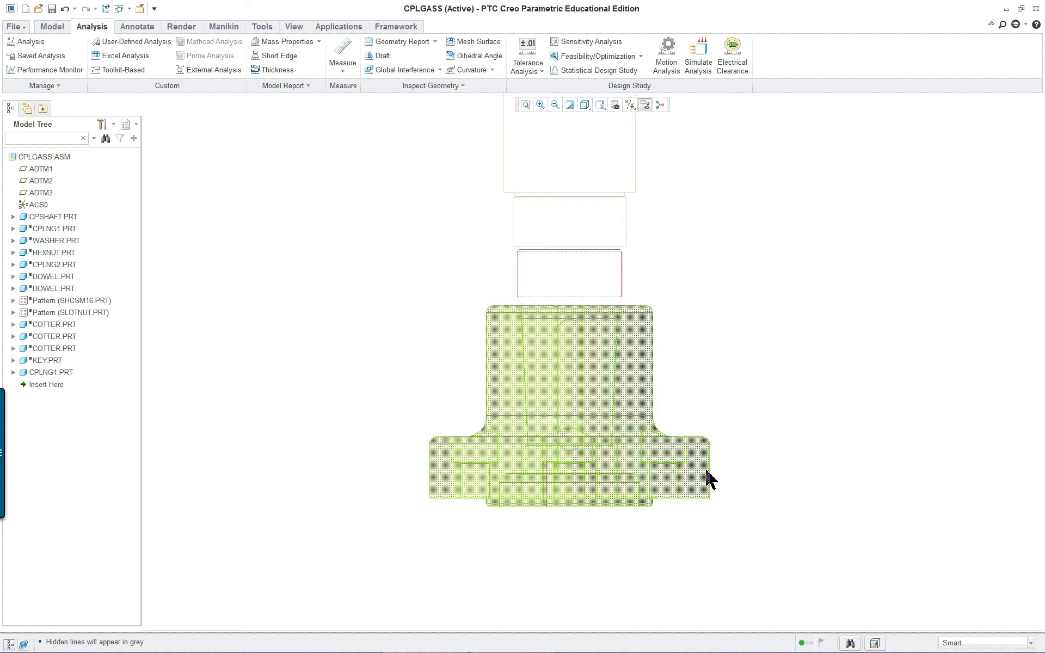
pyautogui.scroll(3, 630, 555)
pyautogui.scroll(1, 403, 579)
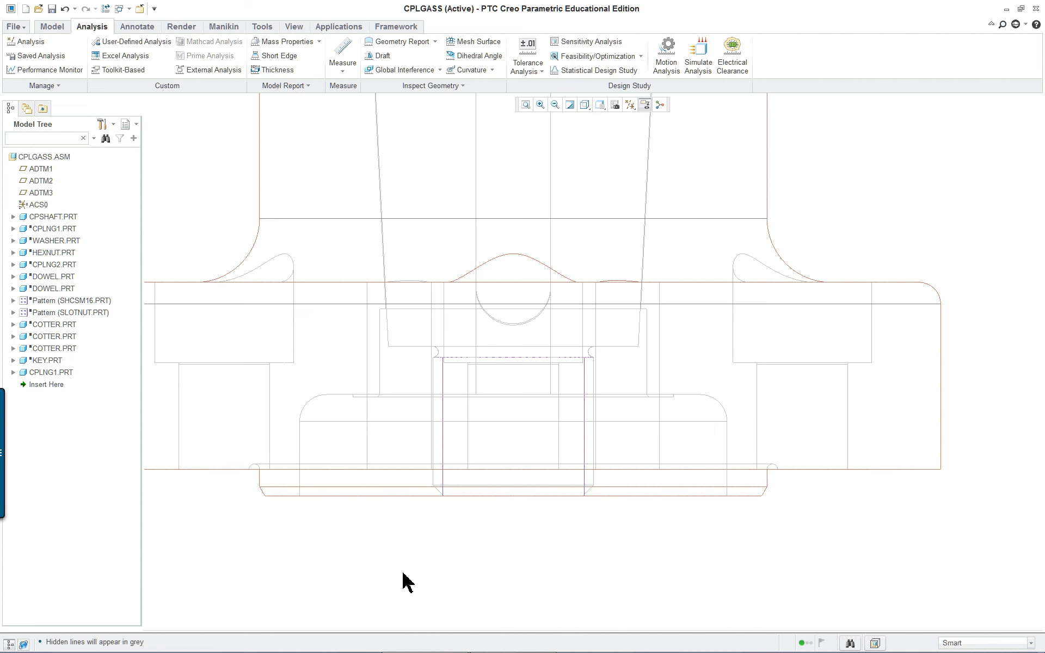
pyautogui.scroll(2, 406, 578)
pyautogui.scroll(1, 403, 551)
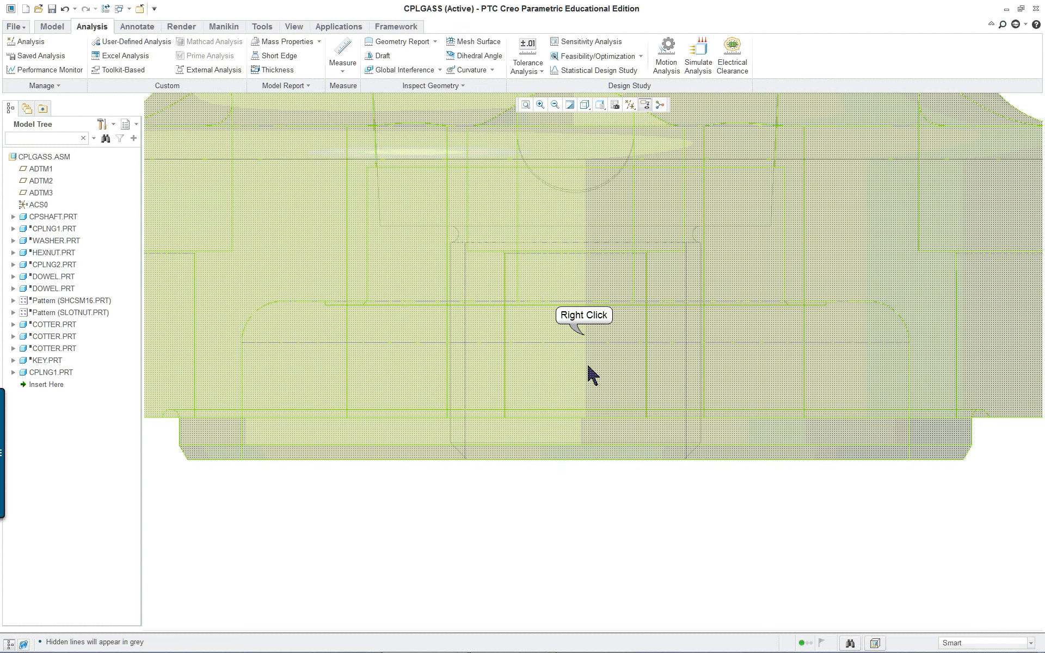
pyautogui.rightClick(584, 335)
pyautogui.scroll(-5, 584, 342)
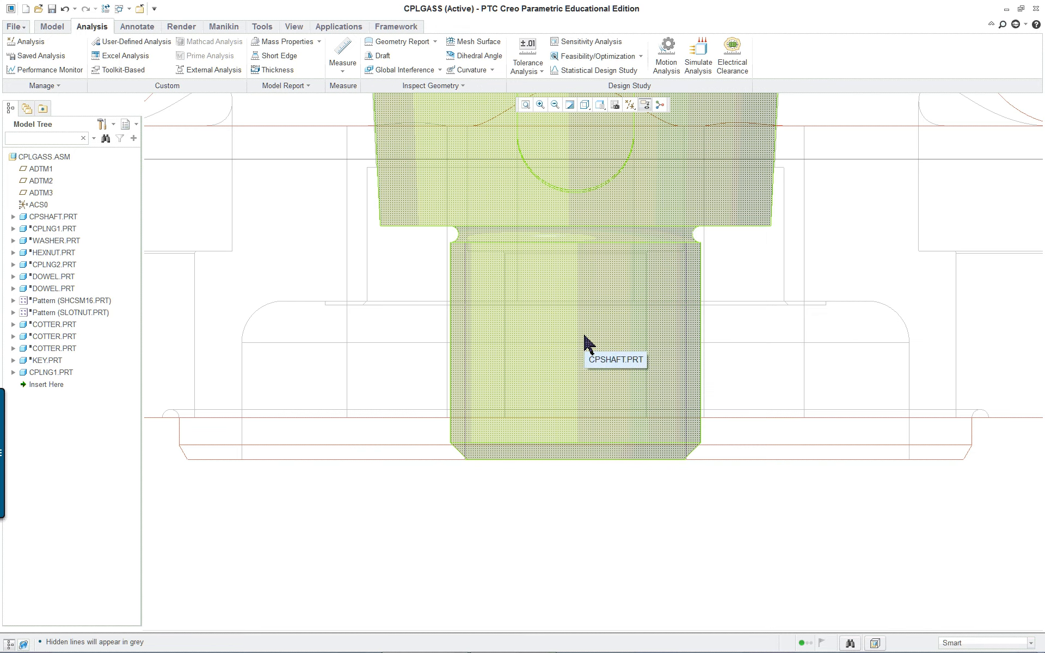
pyautogui.scroll(6, 578, 158)
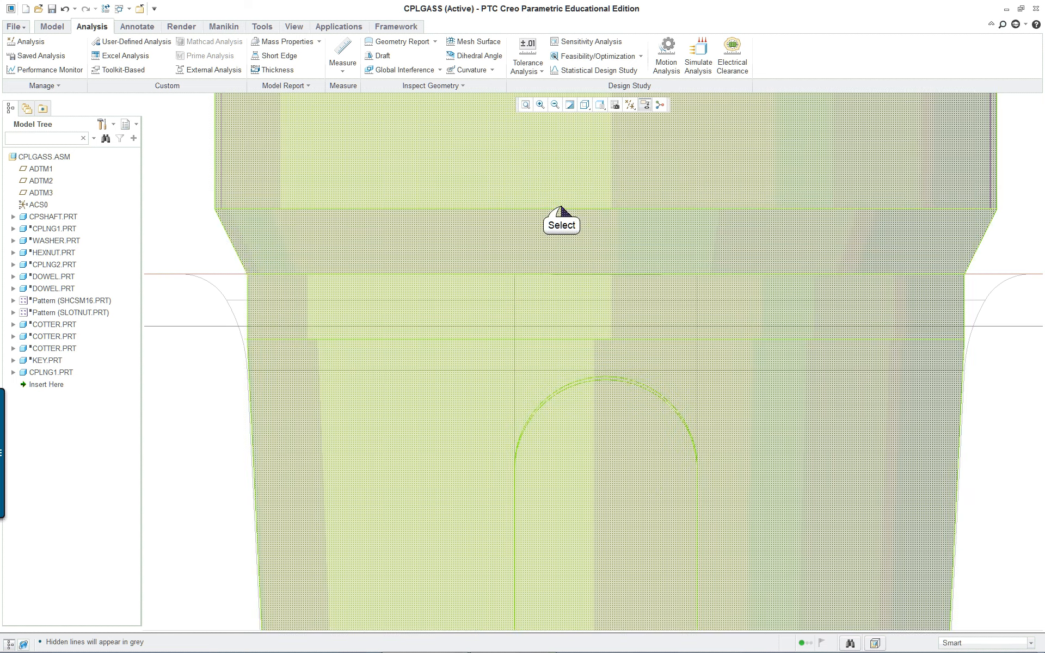
pyautogui.click(561, 213)
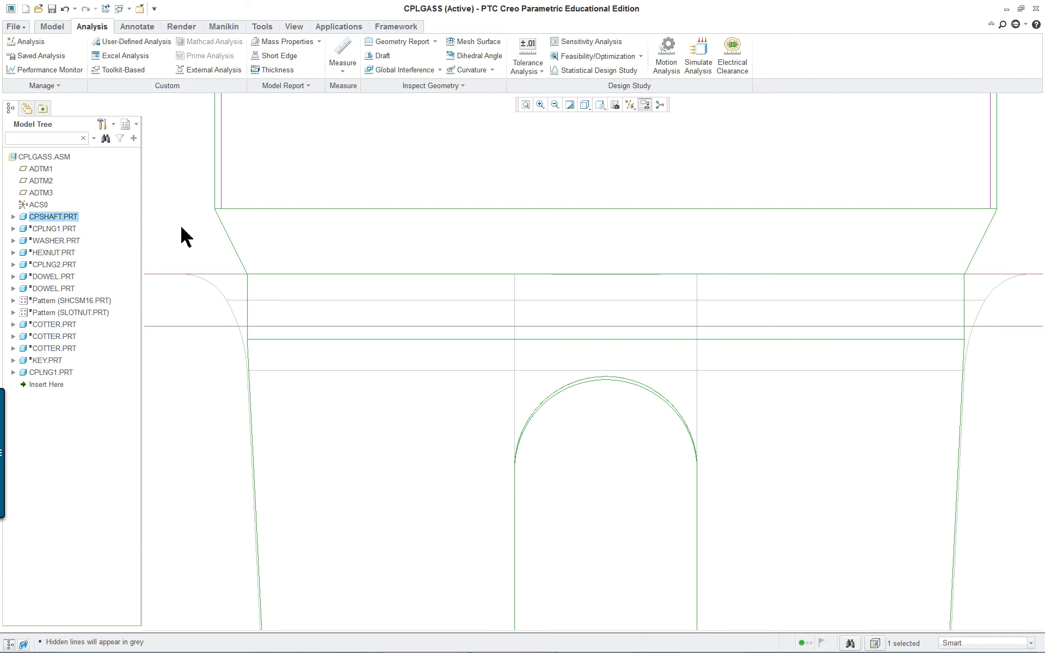
pyautogui.scroll(5, 185, 237)
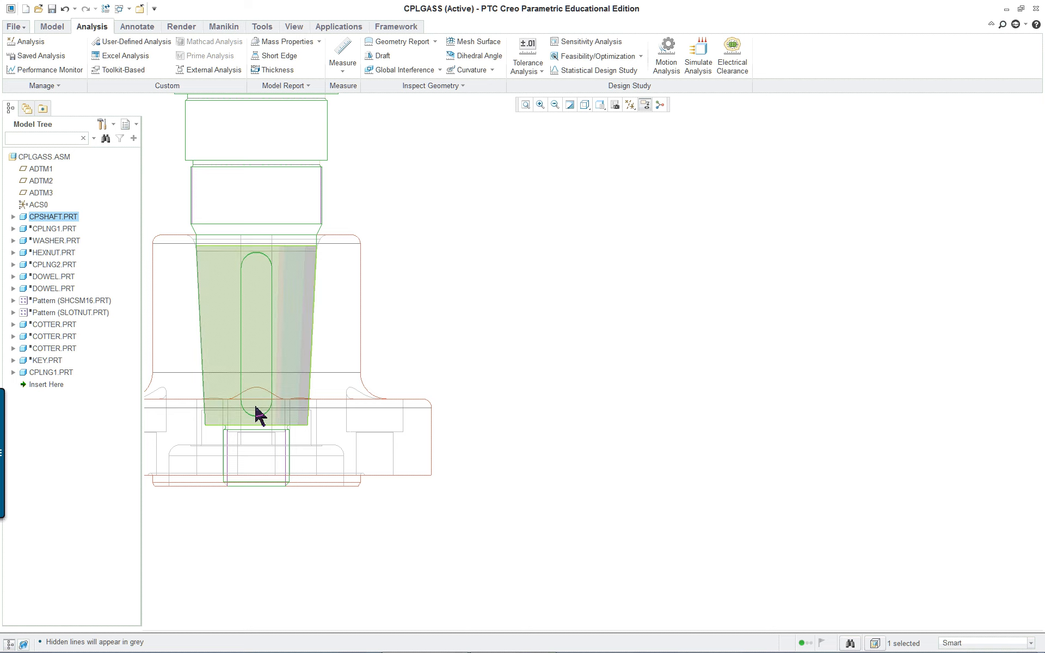
pyautogui.scroll(-7, 187, 273)
pyautogui.scroll(5, 206, 251)
pyautogui.scroll(-3, 206, 250)
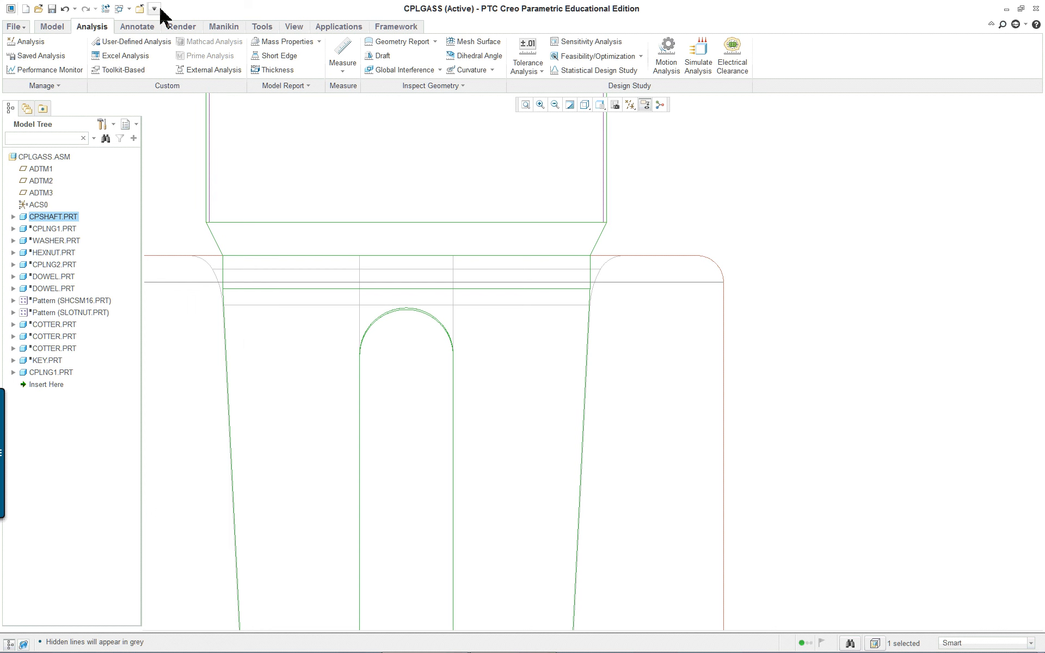
# Clear the shaft selection and set the display style to Shading With Edges.
pyautogui.click(778, 206)
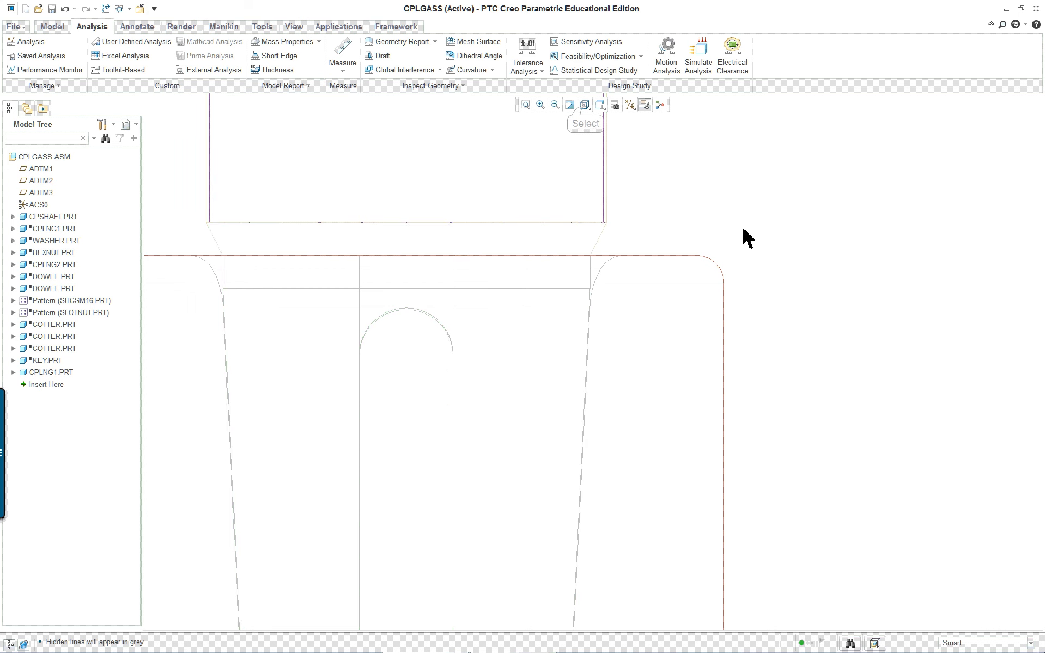
pyautogui.scroll(1, 743, 228)
pyautogui.click(586, 106)
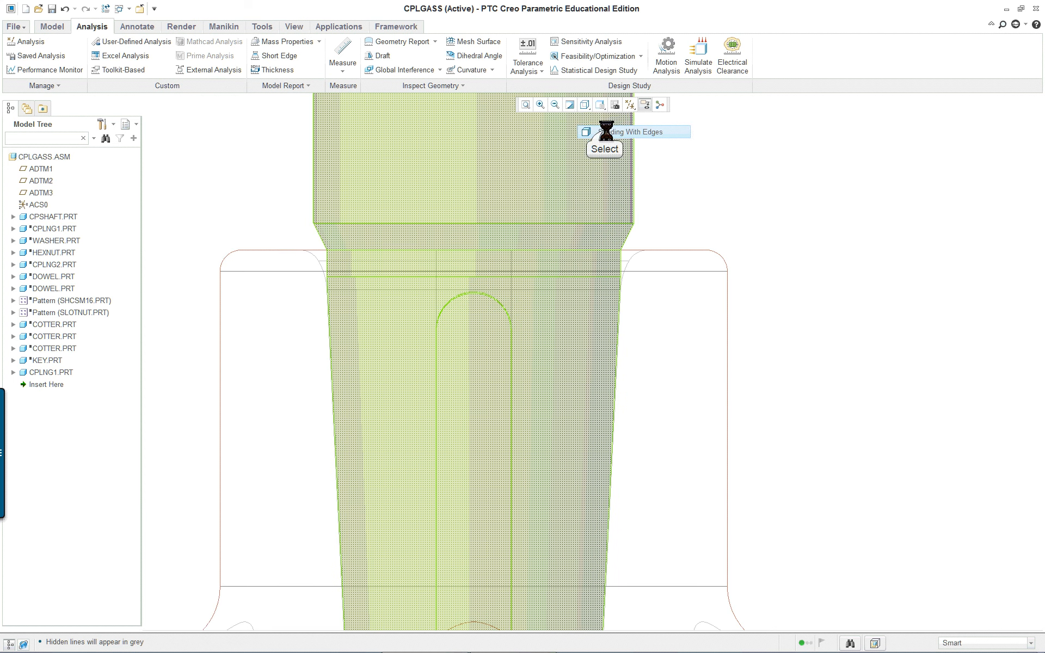
pyautogui.click(603, 130)
# Examine the mounted coupling and shaft from the flange front and from the hub side.
pyautogui.scroll(3, 869, 312)
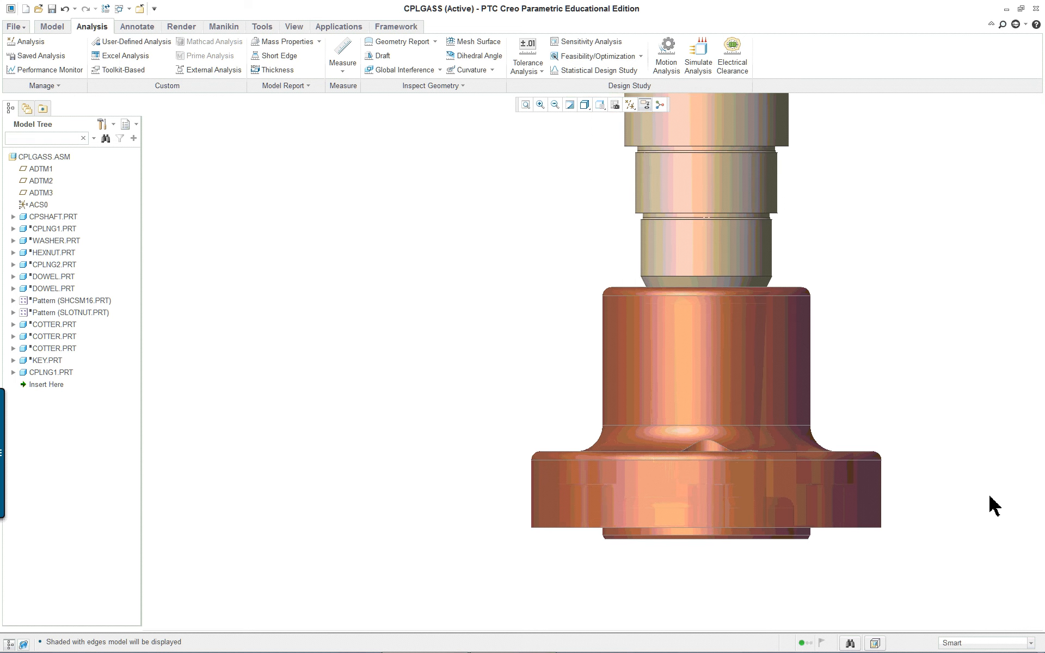
pyautogui.scroll(-2, 986, 495)
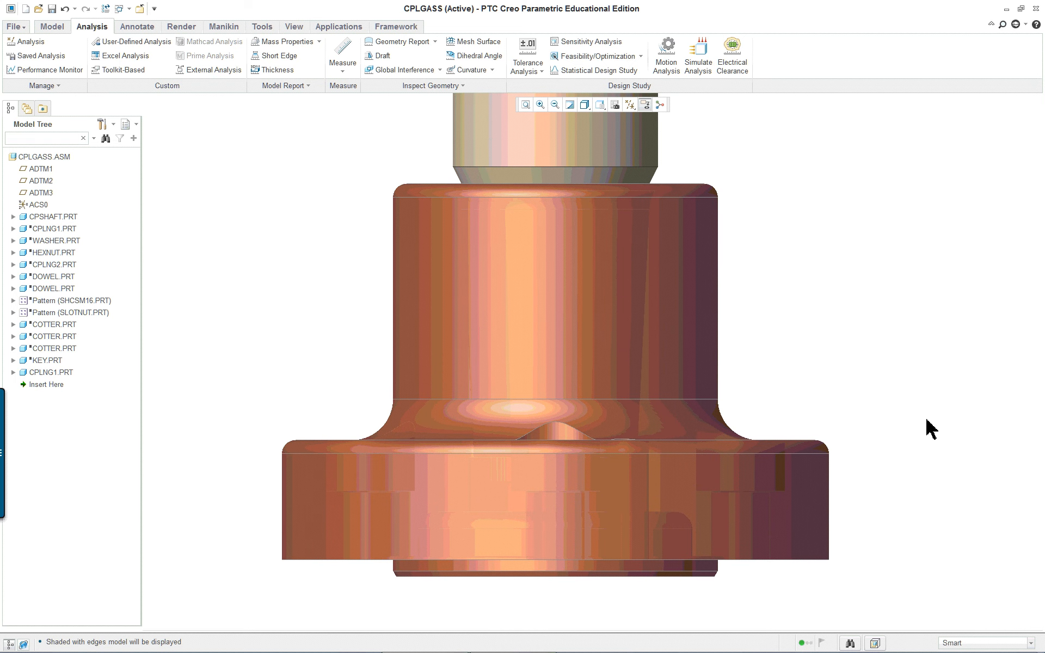
pyautogui.moveTo(914, 413); pyautogui.dragTo(867, 370, button='middle')
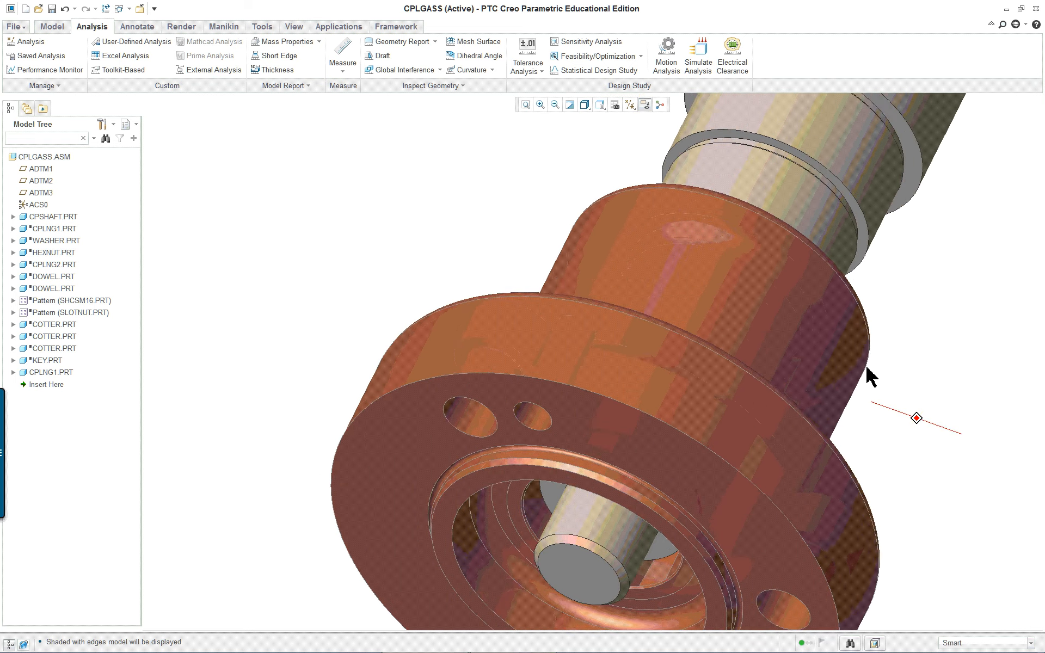
pyautogui.scroll(2, 920, 441)
pyautogui.moveTo(933, 452)
pyautogui.mouseDown(button='middle')
pyautogui.moveTo(877, 374)
pyautogui.moveTo(889, 430)
pyautogui.mouseUp(button='middle')
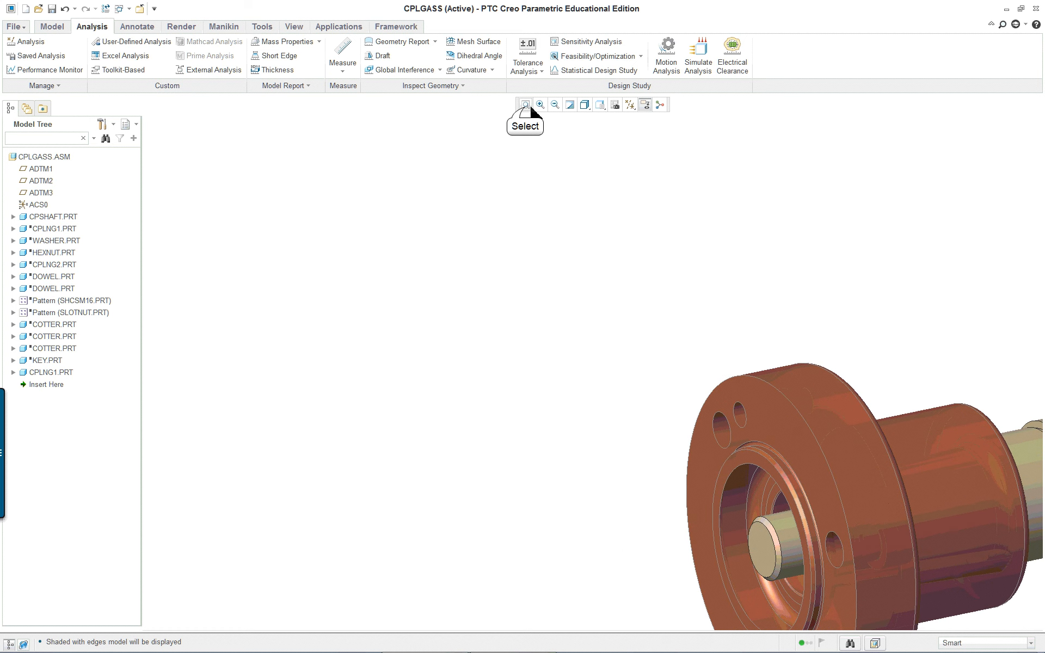
pyautogui.hotkey('ctrl', 'd')
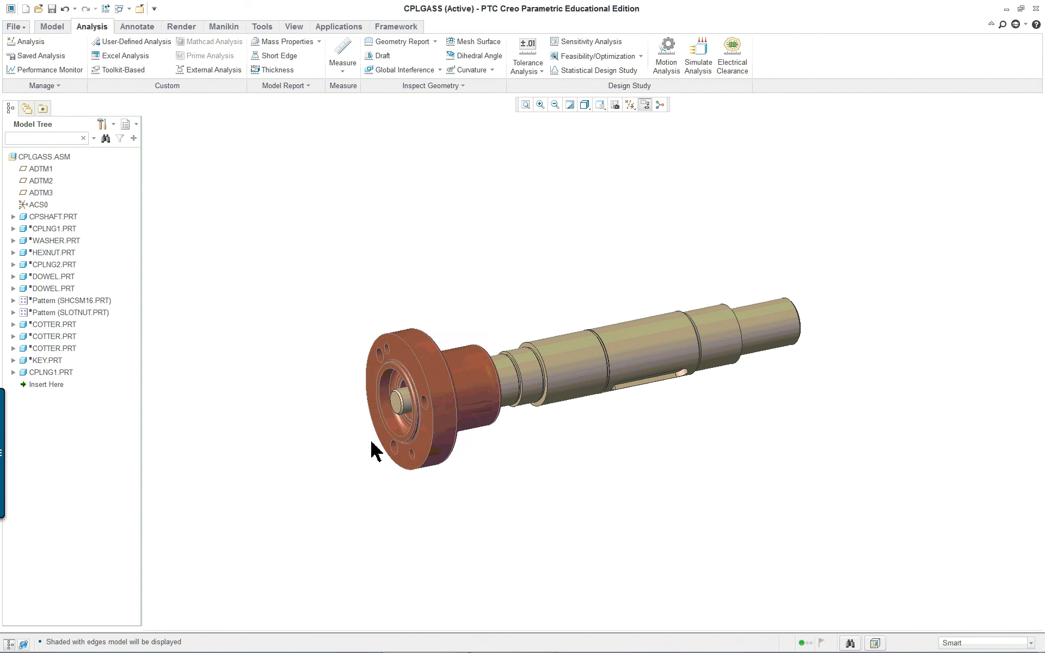
pyautogui.scroll(-4, 378, 444)
pyautogui.scroll(3, 620, 393)
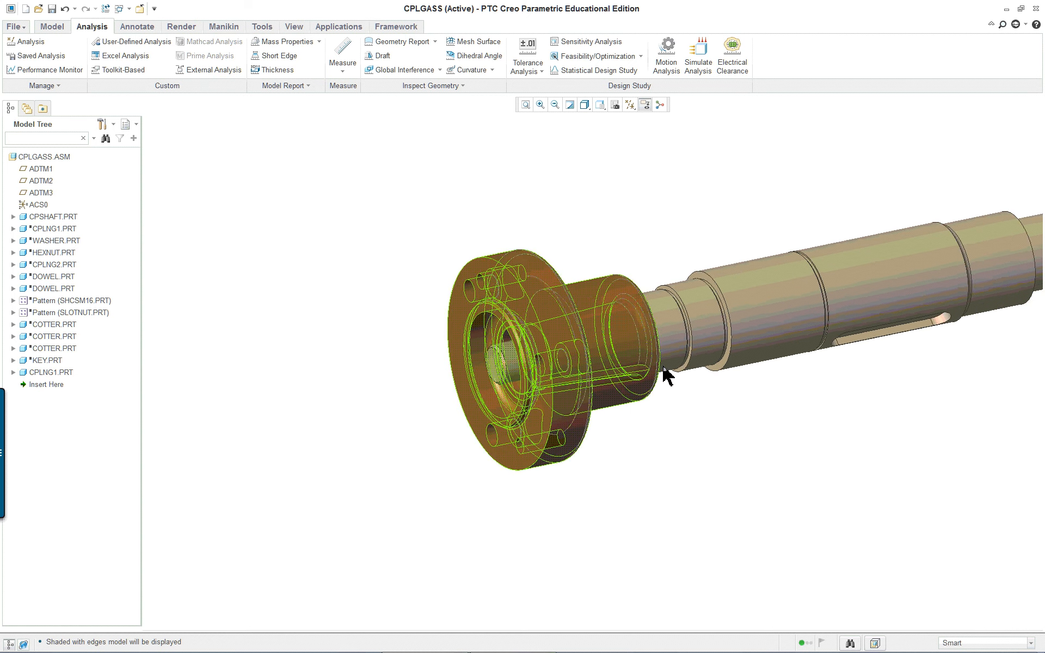
pyautogui.moveTo(725, 351)
pyautogui.mouseDown(button='middle')
pyautogui.moveTo(673, 389)
pyautogui.moveTo(626, 359)
pyautogui.moveTo(598, 356)
pyautogui.moveTo(671, 291)
pyautogui.moveTo(668, 232)
pyautogui.moveTo(555, 168)
pyautogui.moveTo(532, 185)
pyautogui.moveTo(548, 212)
pyautogui.mouseUp(button='middle')
pyautogui.scroll(-1, 946, 370)
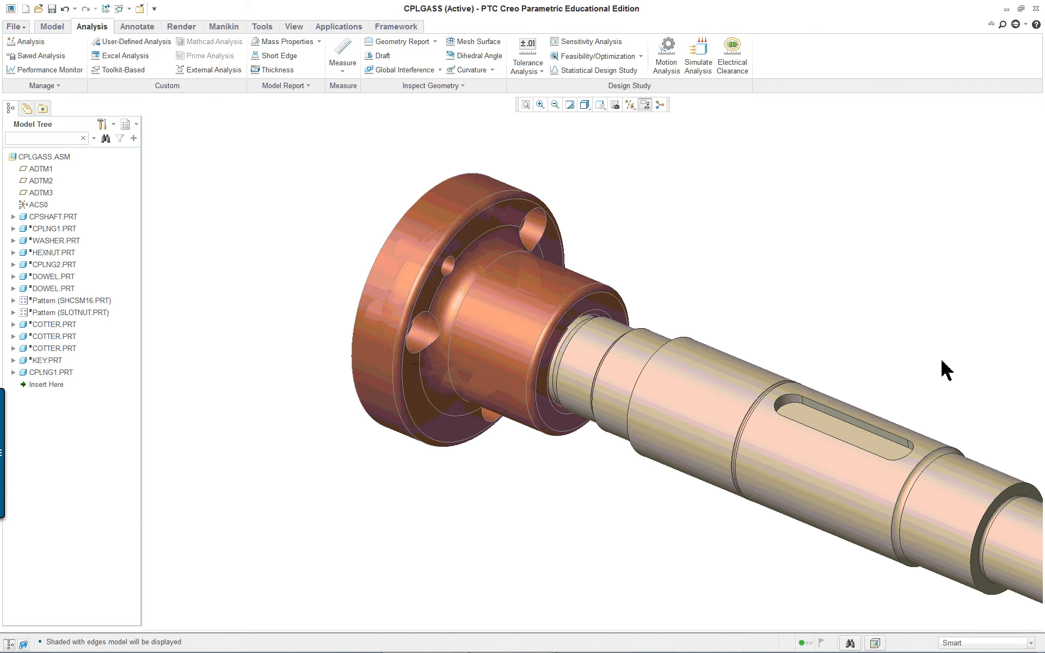
pyautogui.scroll(-1, 946, 370)
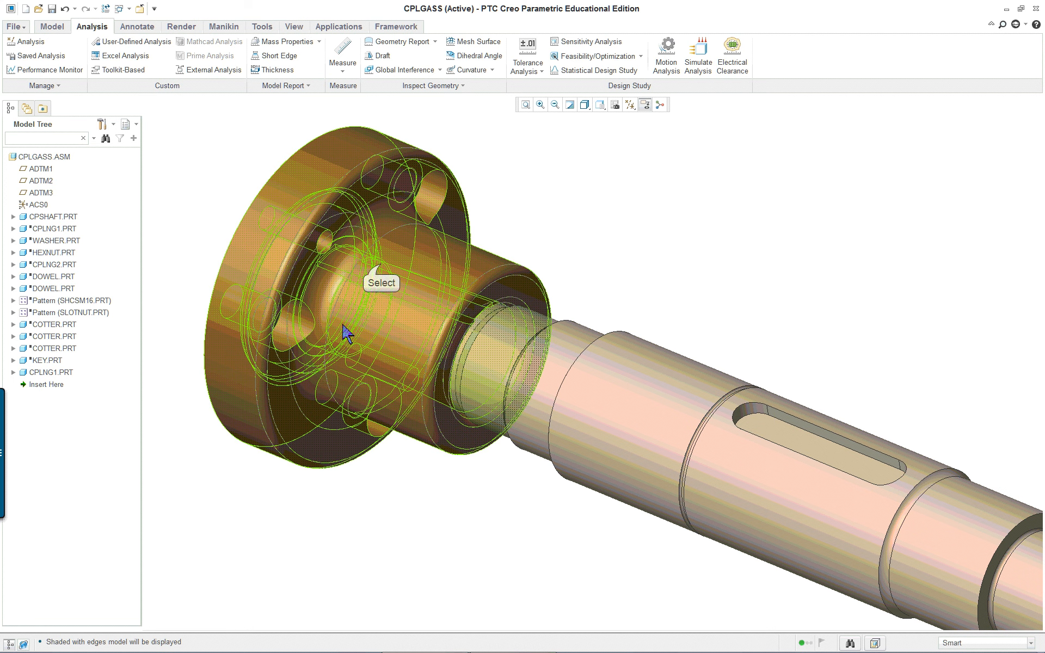
# Hide the CPLNG1 coupling to expose the keyseat on the shaft's tapered end.
pyautogui.click(380, 289)
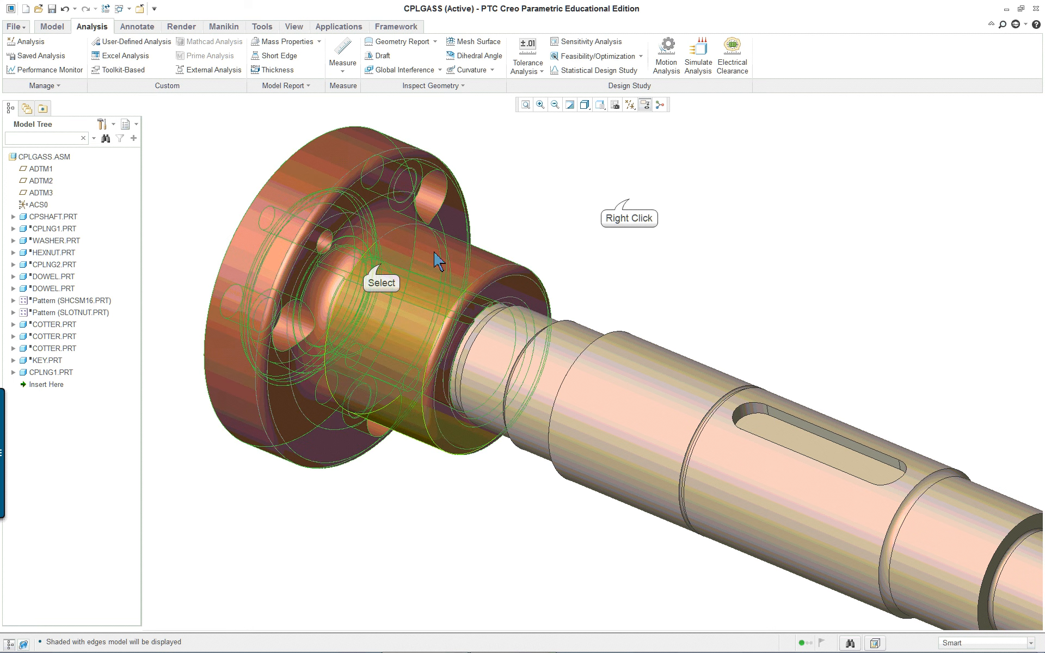
pyautogui.rightClick(632, 204)
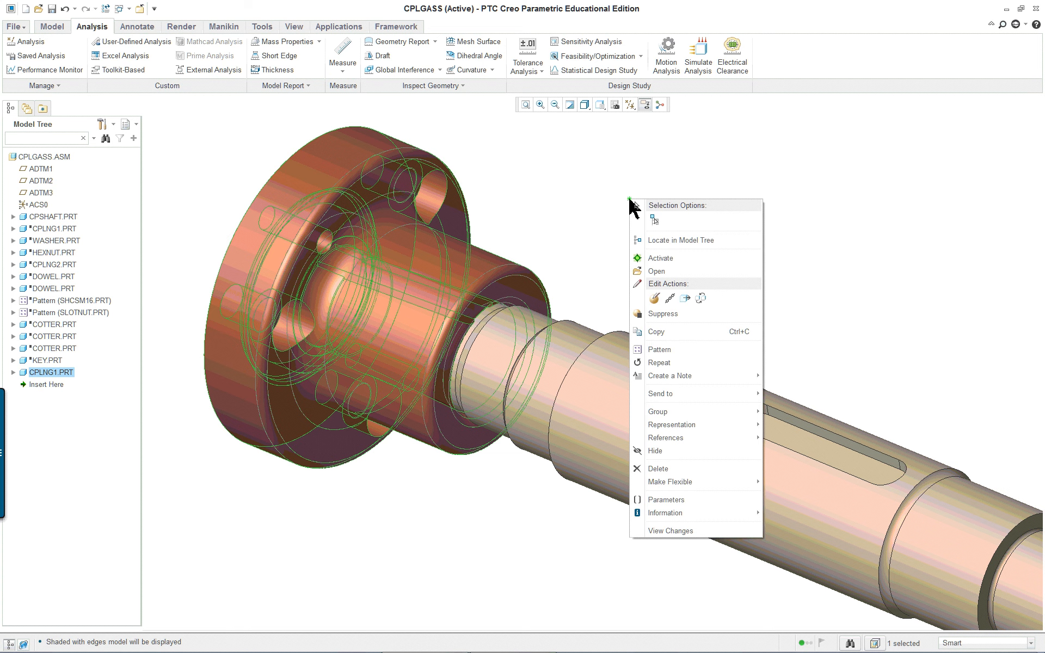
pyautogui.click(675, 452)
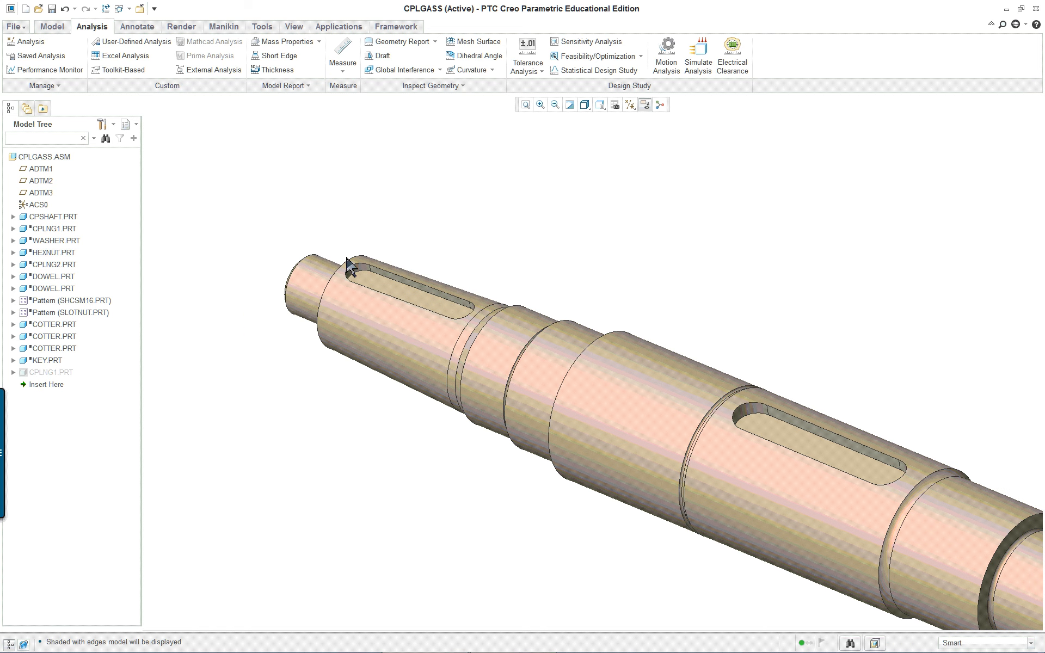
# Assemble key.prt into the CPLGASS assembly as a new component.
pyautogui.scroll(-2, 426, 222)
pyautogui.scroll(-1, 425, 221)
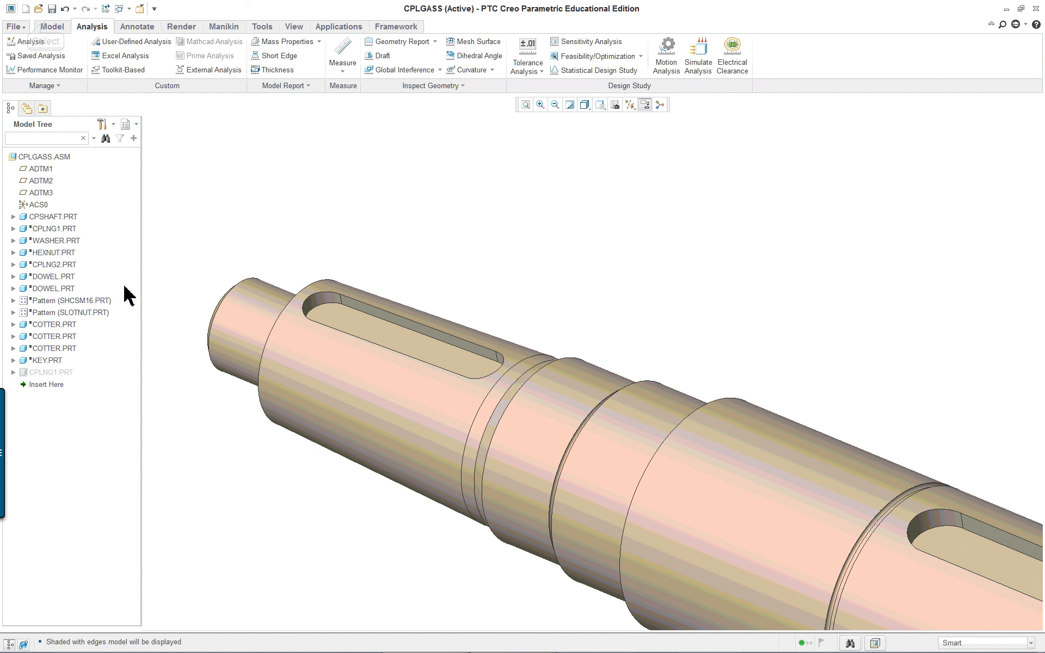
pyautogui.click(53, 27)
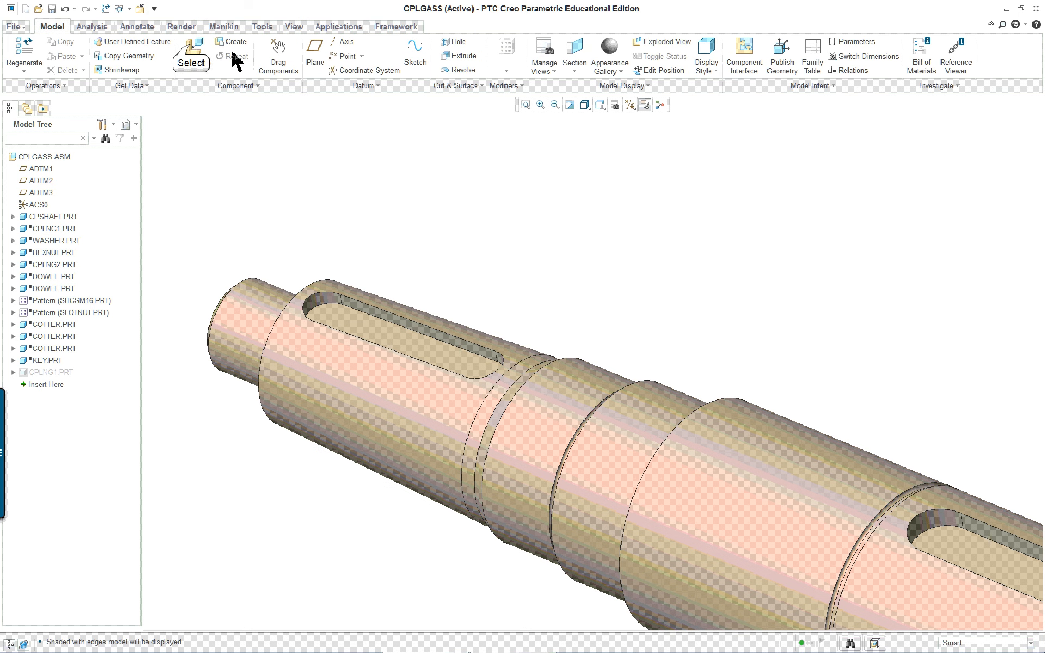
pyautogui.click(190, 55)
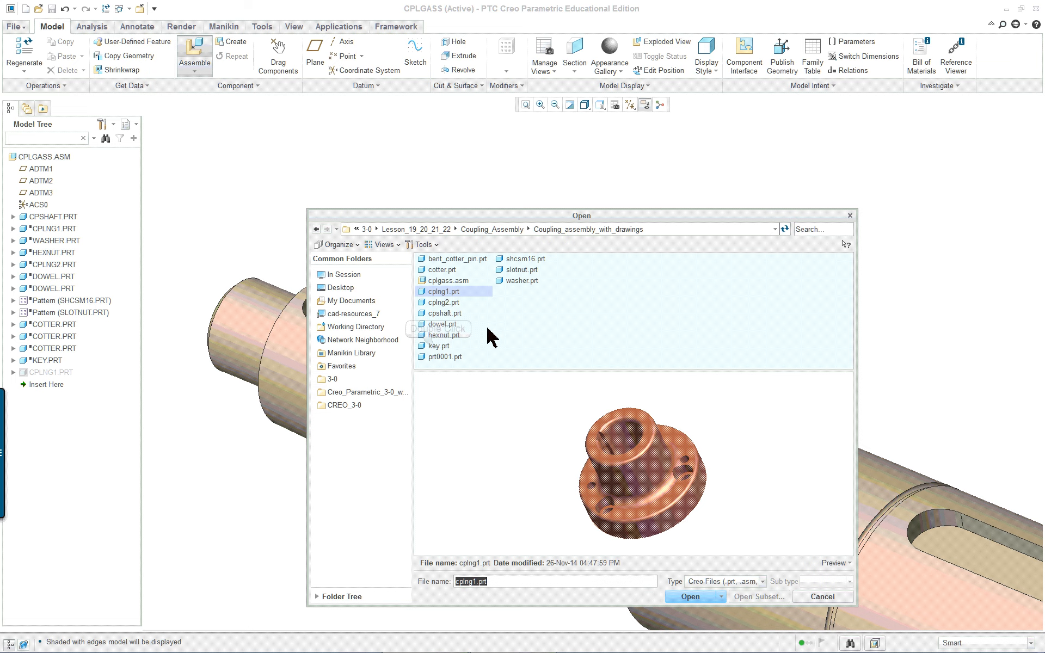
pyautogui.doubleClick(440, 347)
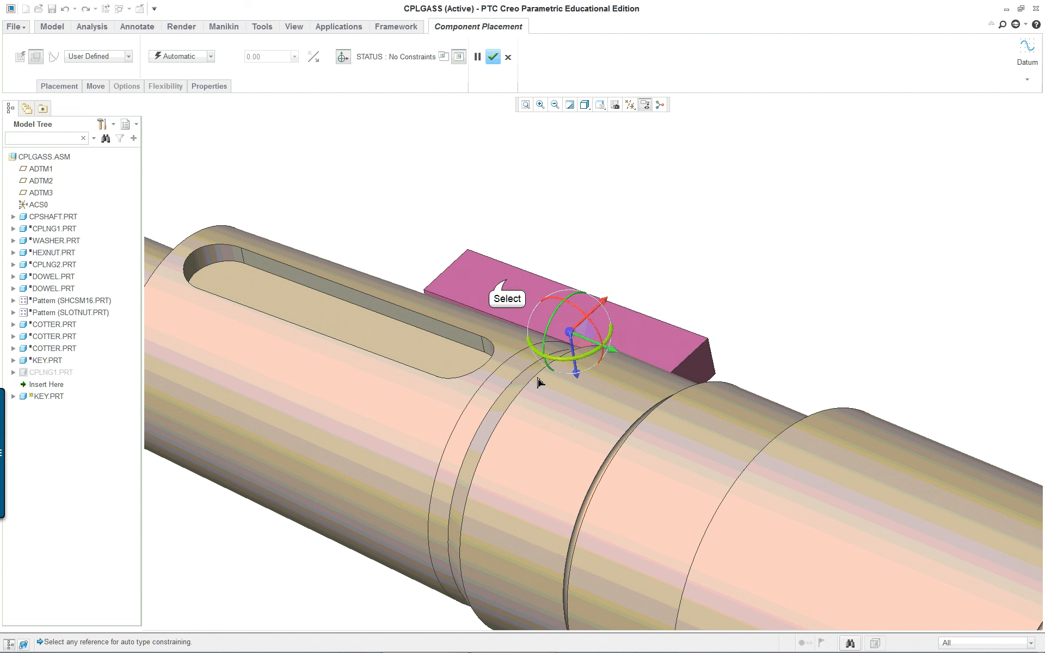
# Constrain the key's large flat face as Coincident with the floor of the shaft's tapered-end keyseat, and flip the constraint.
pyautogui.click(509, 285)
pyautogui.click(364, 328)
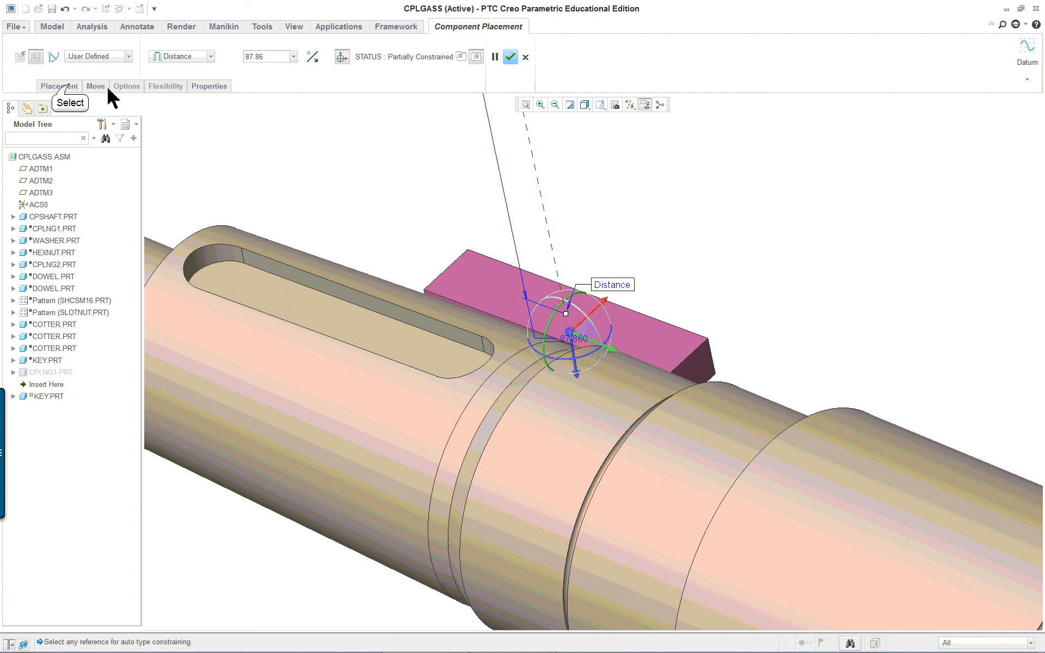
pyautogui.click(60, 86)
pyautogui.click(193, 139)
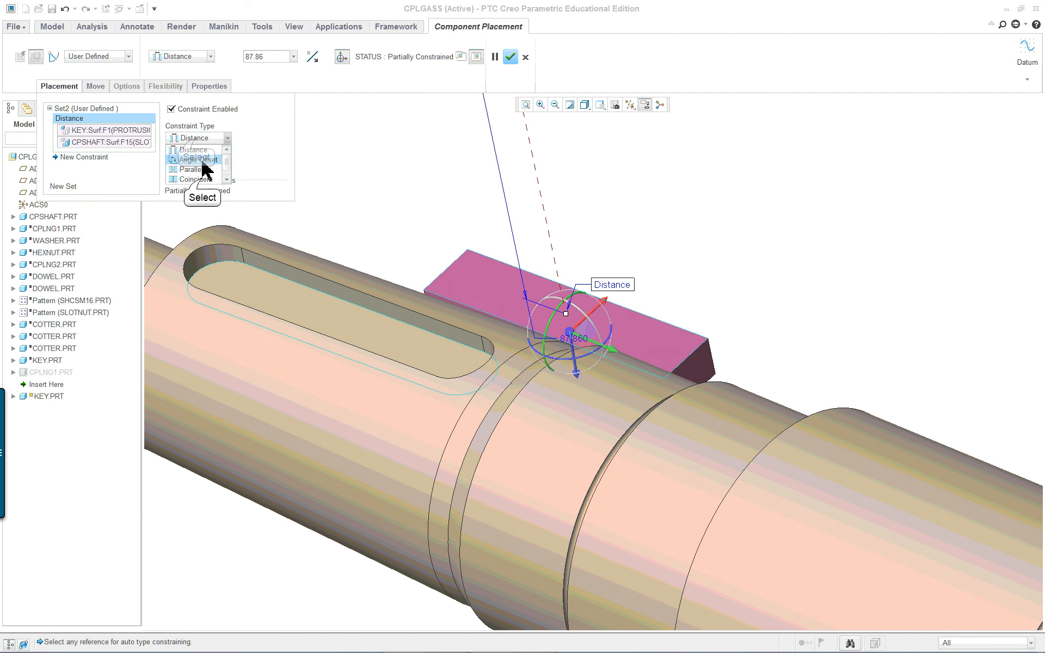
pyautogui.click(206, 181)
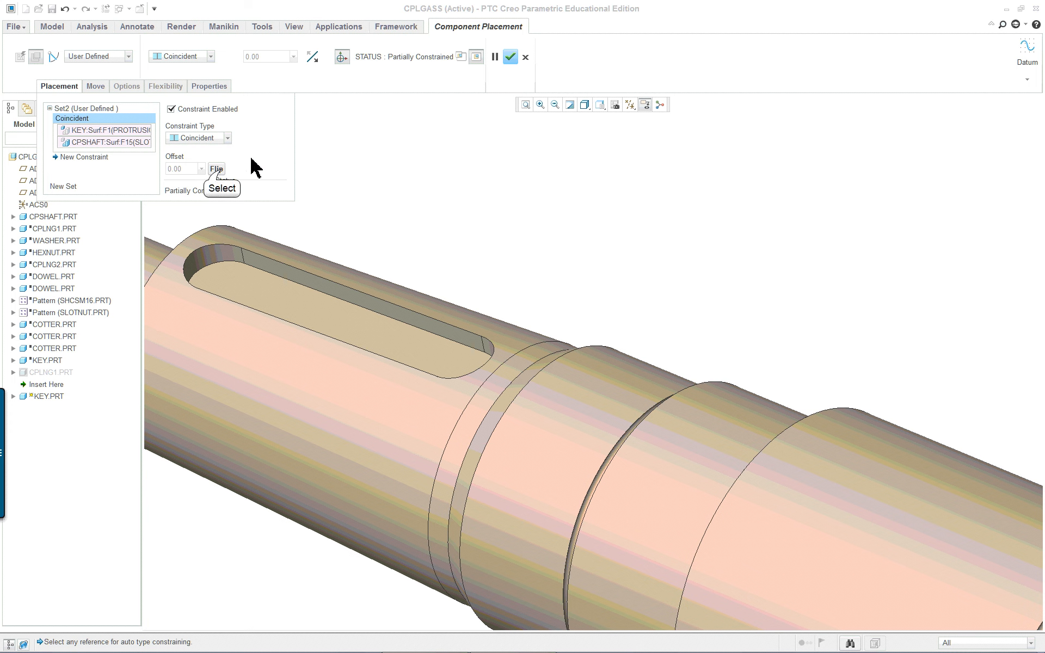
# Move the partially constrained key down beside the keyseat at the shaft's tapered end.
pyautogui.scroll(4, 434, 250)
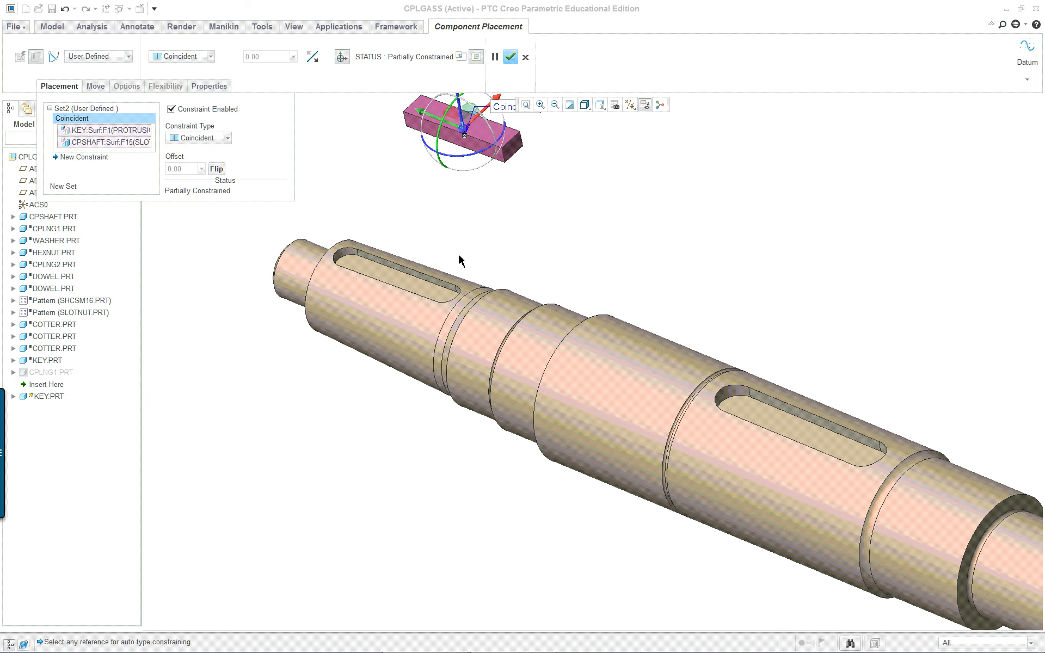
pyautogui.scroll(-1, 515, 173)
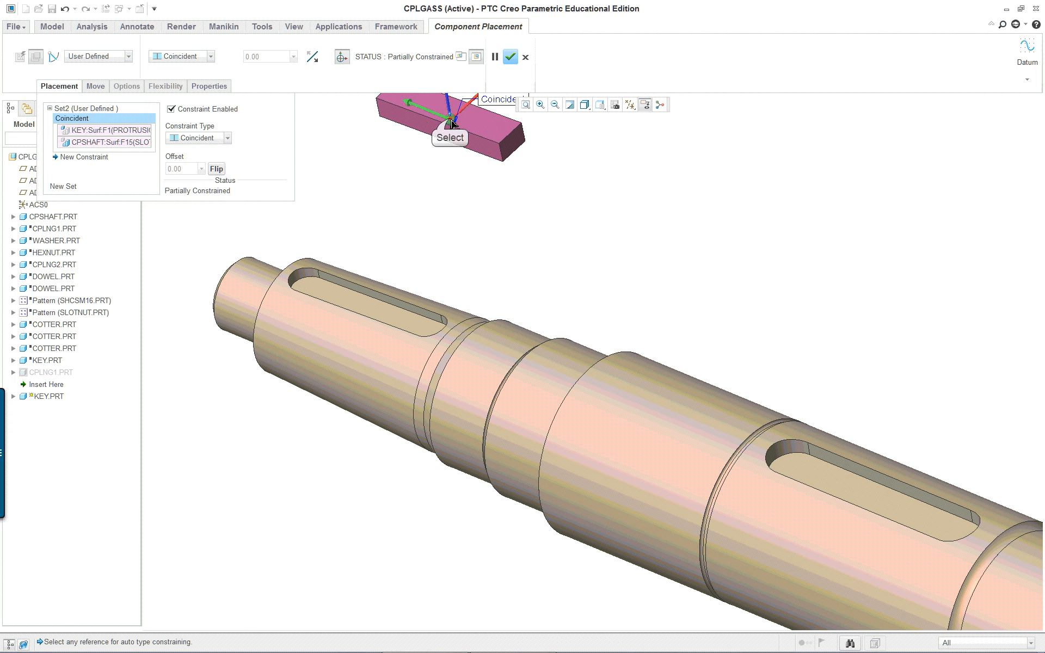
pyautogui.moveTo(452, 122); pyautogui.dragTo(243, 359)
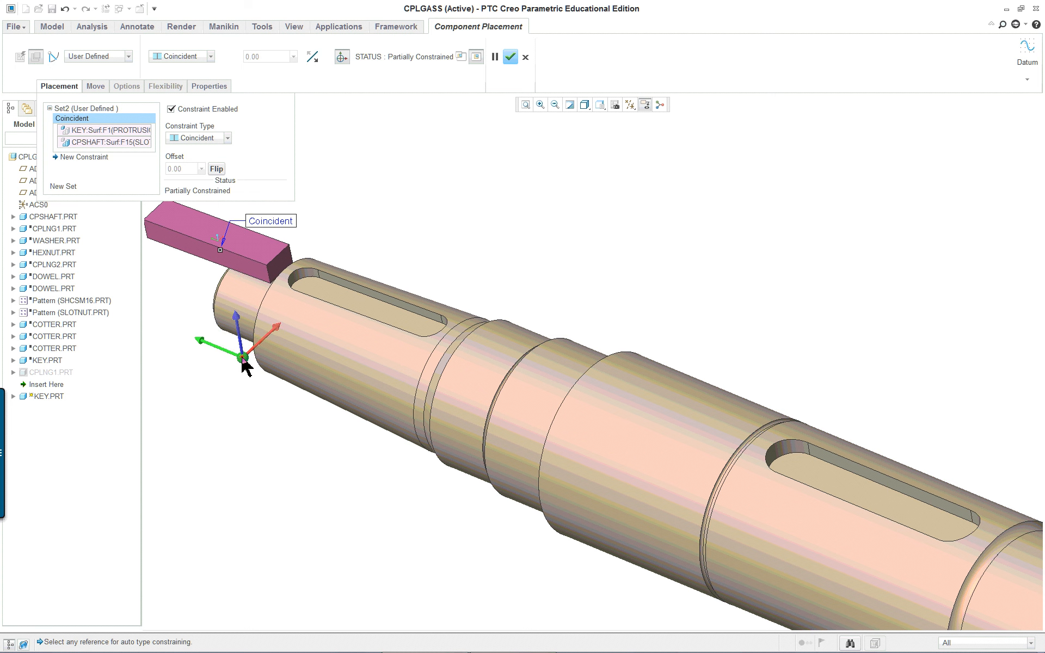
# Move the key over the tapered-end keyseat and constrain its long side face as Coincident with the keyseat's straight side wall.
pyautogui.moveTo(204, 235); pyautogui.dragTo(657, 422)
pyautogui.scroll(-3, 215, 311)
pyautogui.scroll(6, 211, 275)
pyautogui.scroll(2, 825, 262)
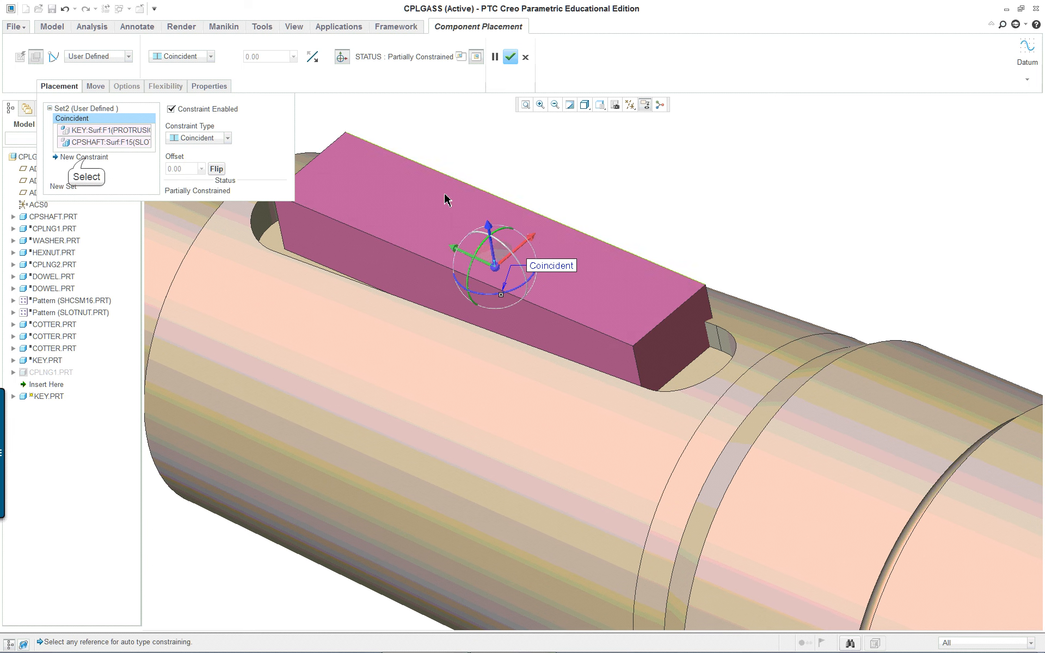
pyautogui.click(85, 157)
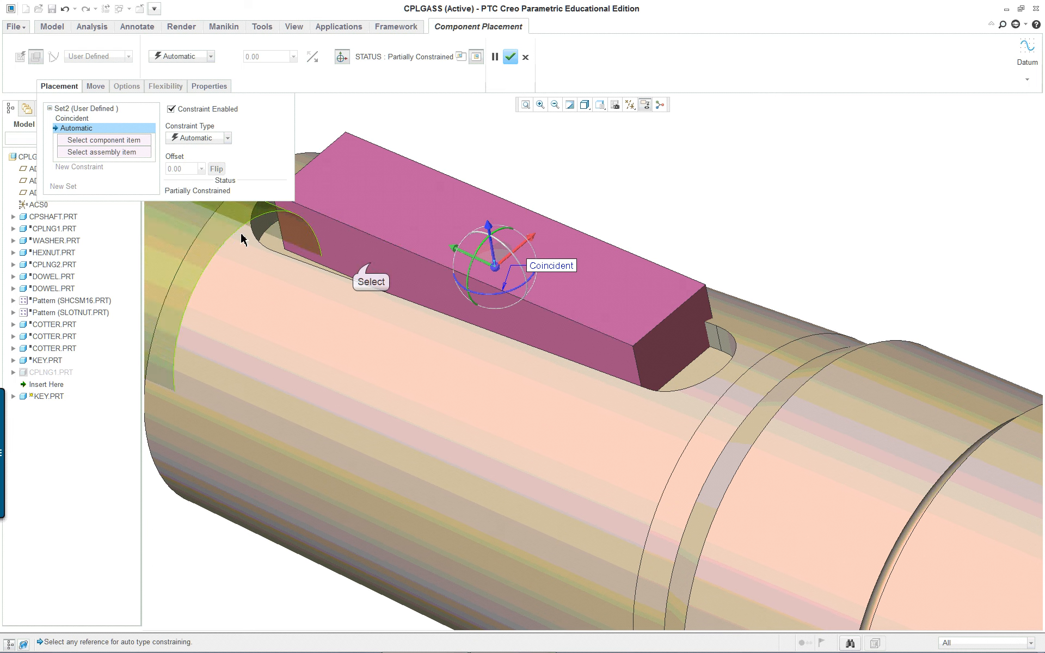
pyautogui.click(372, 267)
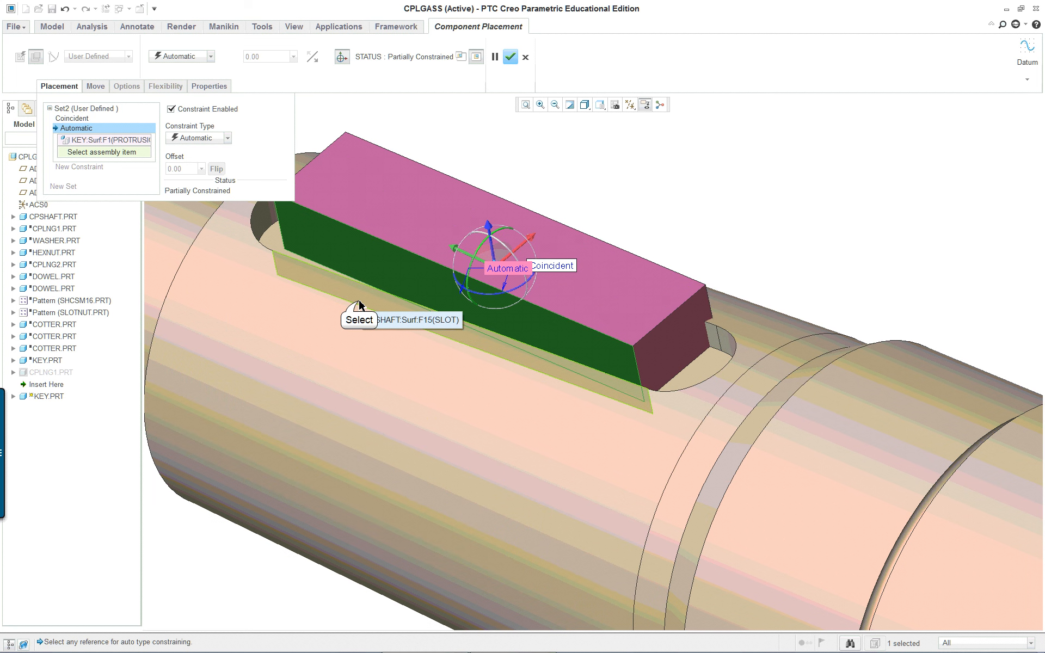
pyautogui.click(359, 305)
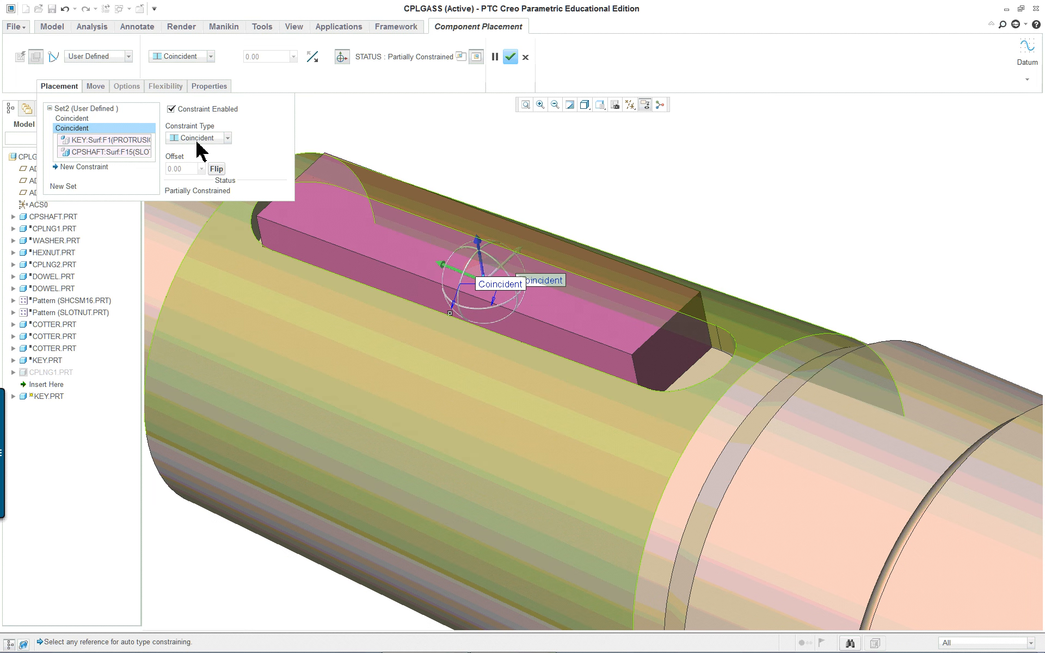
# Constrain the key's short vertical end edge as Coincident with the vertical edge in the keyseat's rounded end, filtering for Edge to select the keyseat edge.
pyautogui.scroll(5, 712, 401)
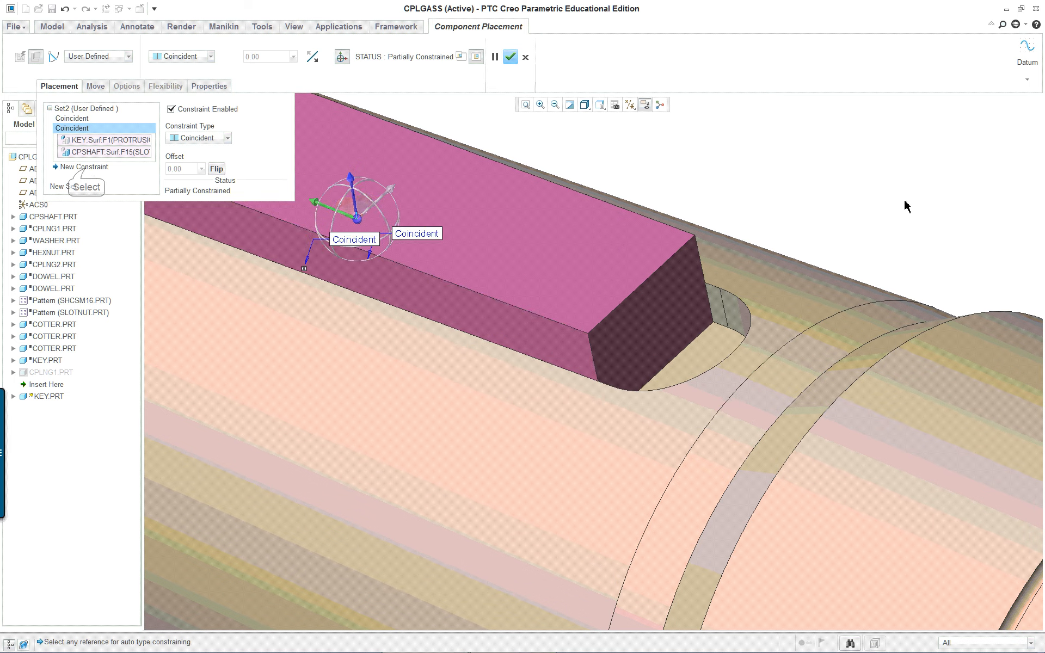
pyautogui.scroll(1, 906, 206)
pyautogui.click(84, 166)
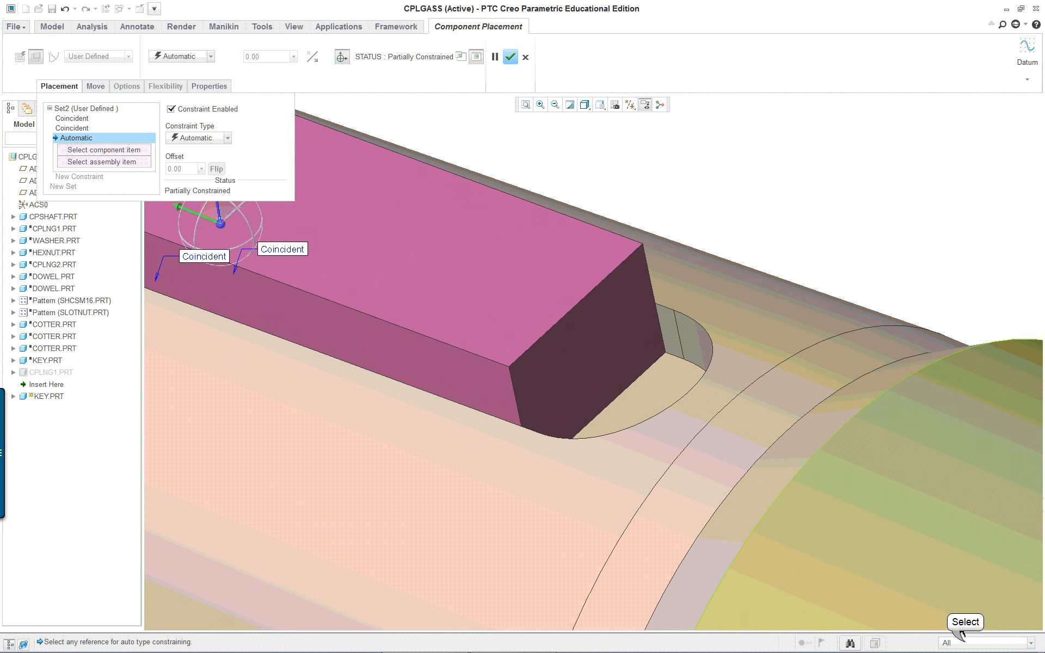
pyautogui.click(967, 643)
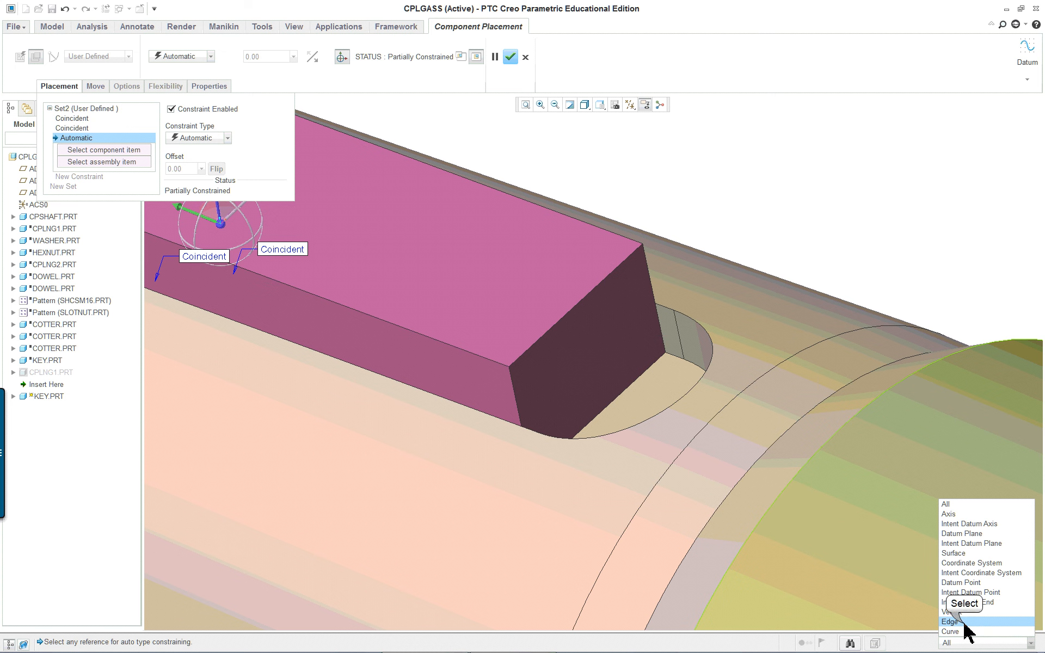
pyautogui.click(965, 622)
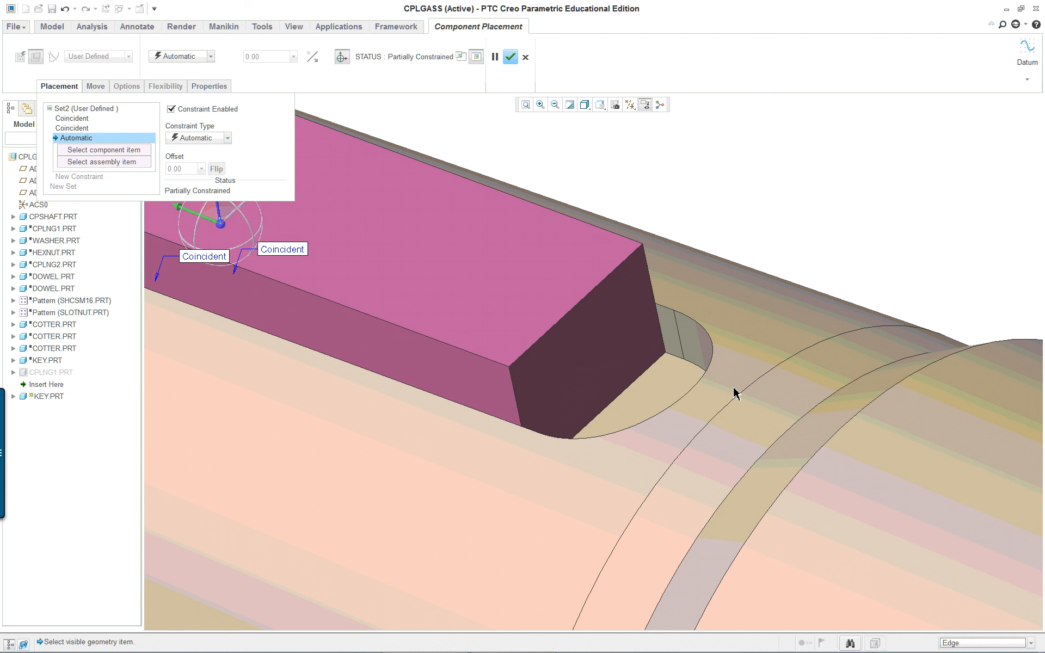
pyautogui.click(677, 330)
pyautogui.rightClick(654, 296)
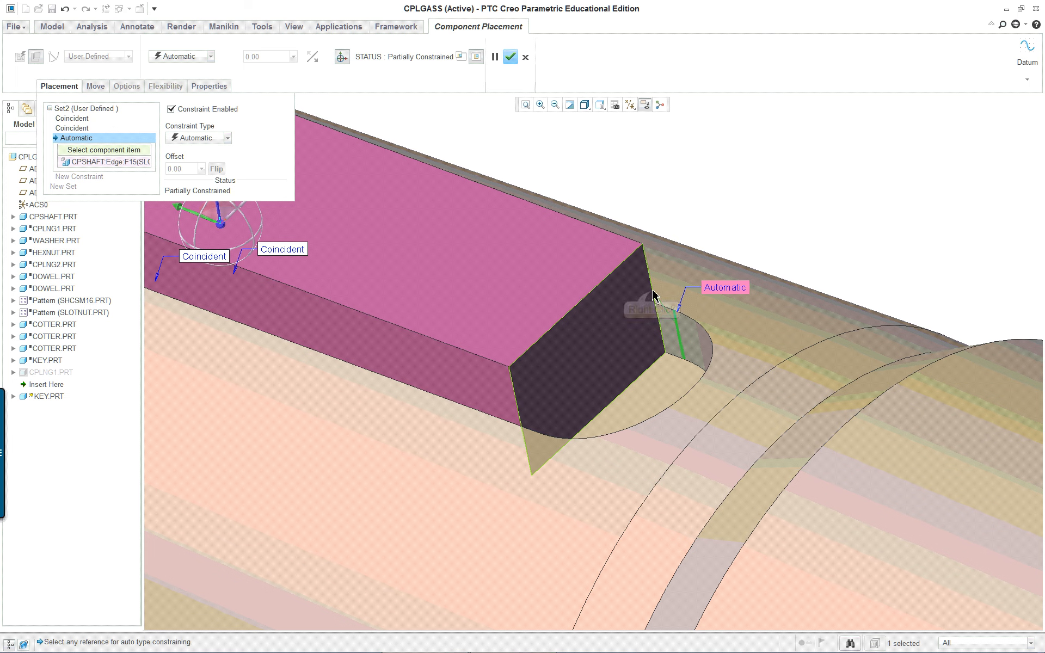
pyautogui.rightClick(653, 296)
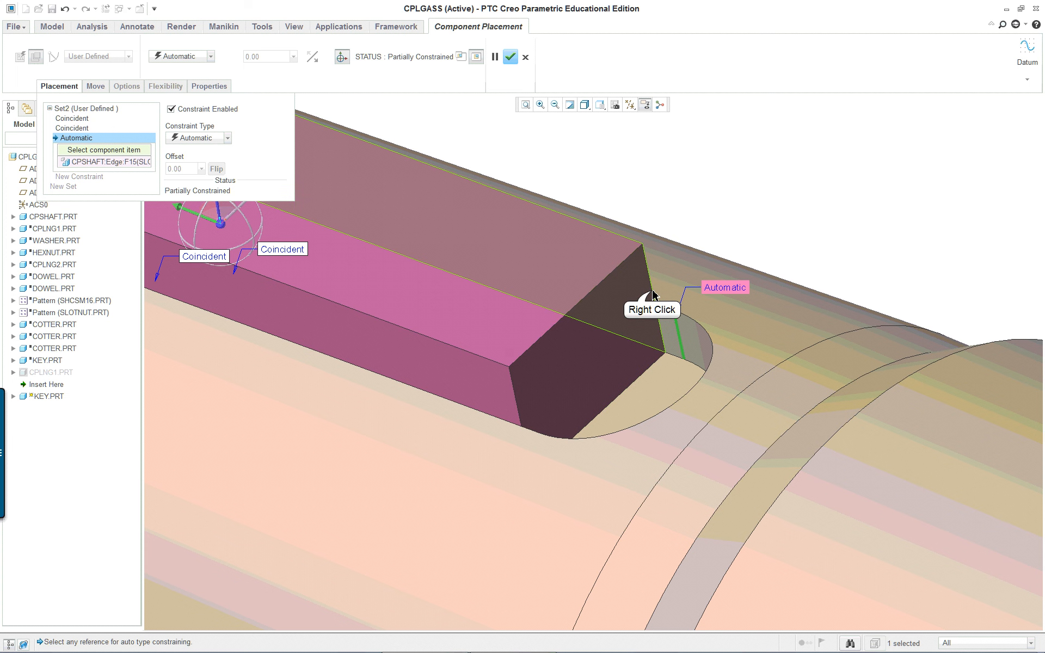
pyautogui.rightClick(654, 296)
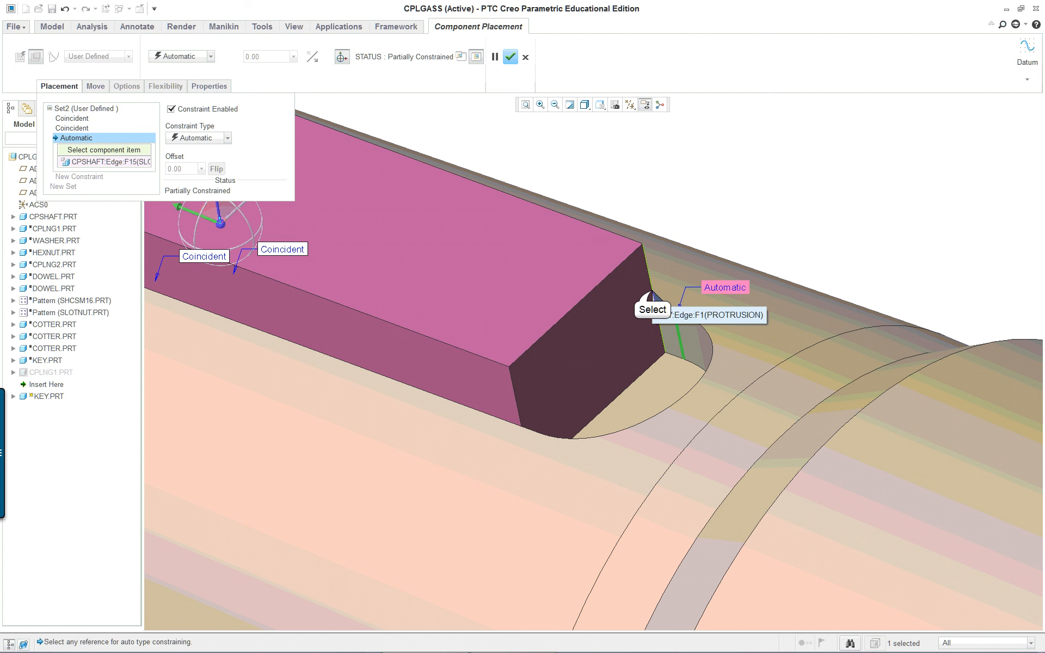
pyautogui.click(654, 295)
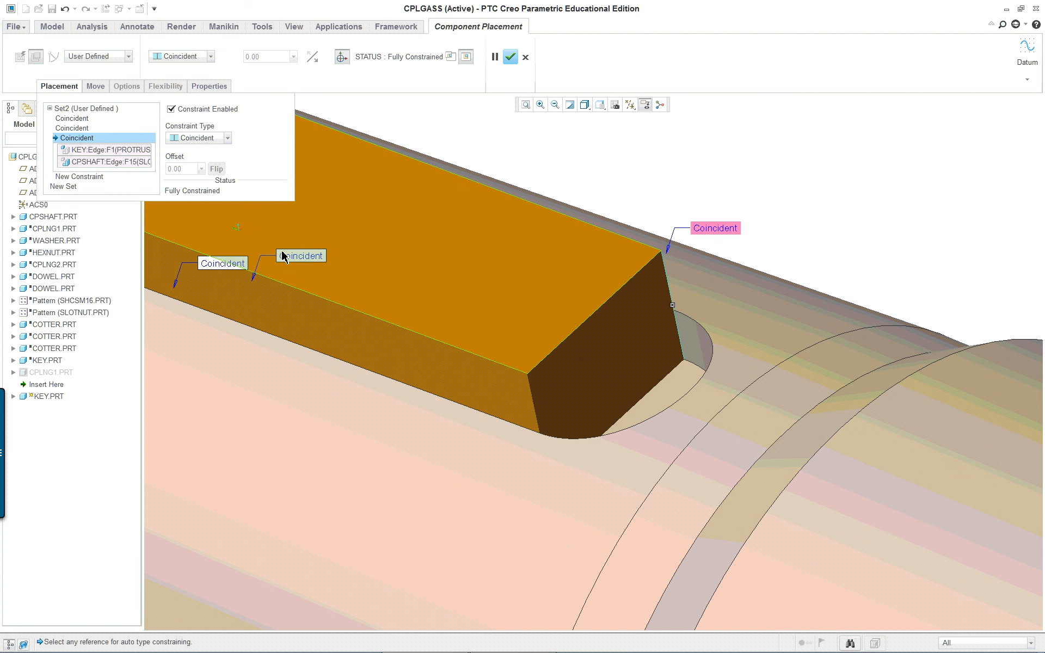
# Check how the key sits in the keyseat and complete its placement.
pyautogui.scroll(-6, 283, 255)
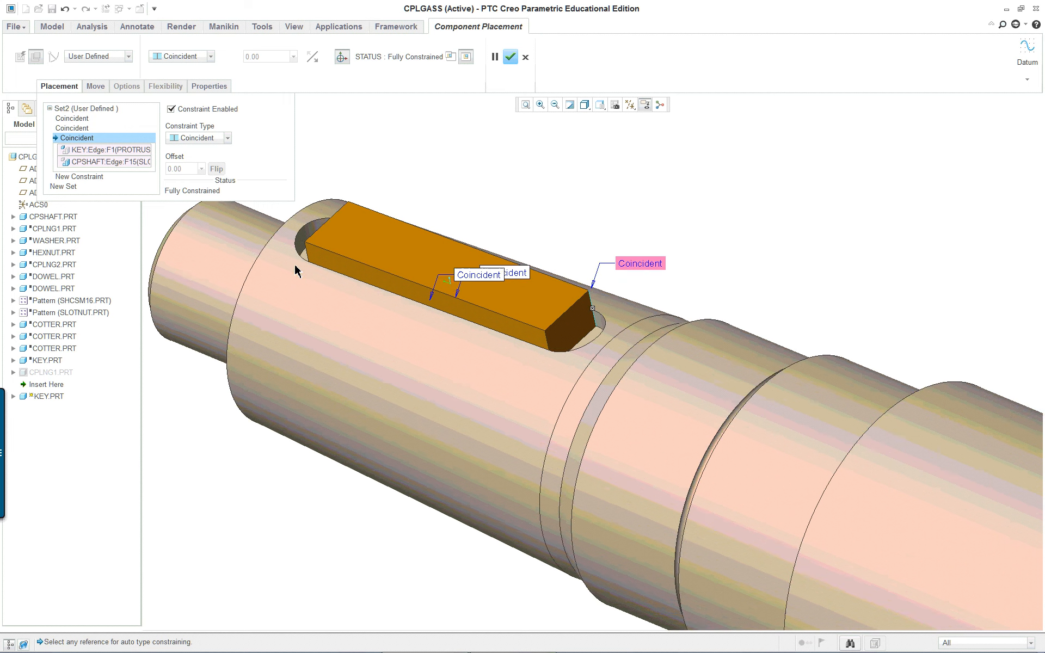
pyautogui.scroll(4, 296, 271)
pyautogui.middleClick(462, 175)
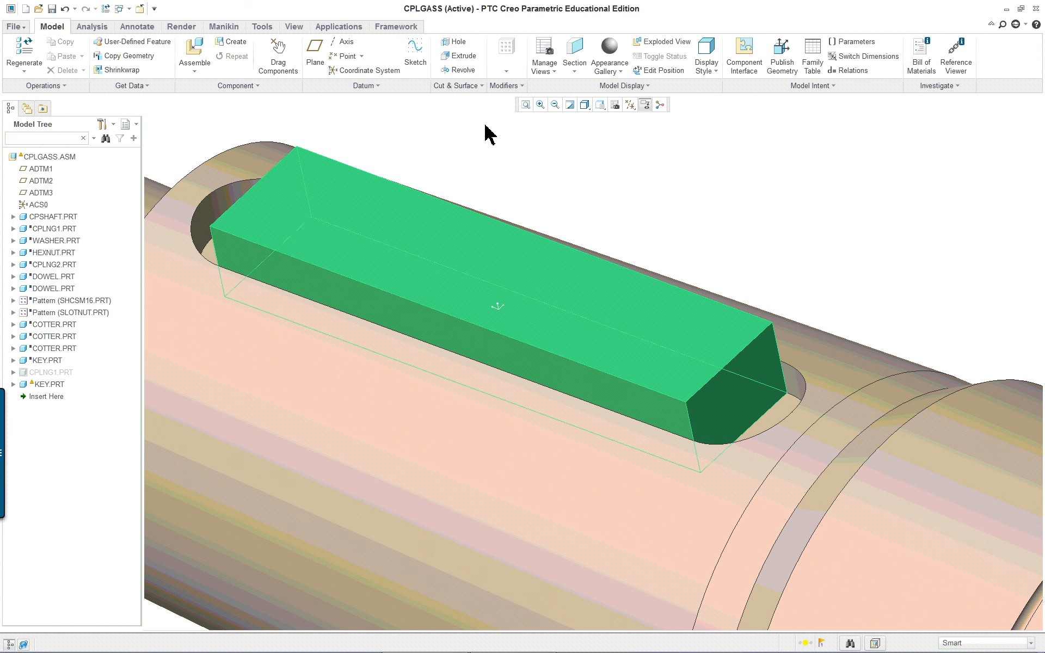
# Run an exact, parts-only Global Interference analysis on the assembly and close it.
pyautogui.click(91, 27)
pyautogui.click(405, 69)
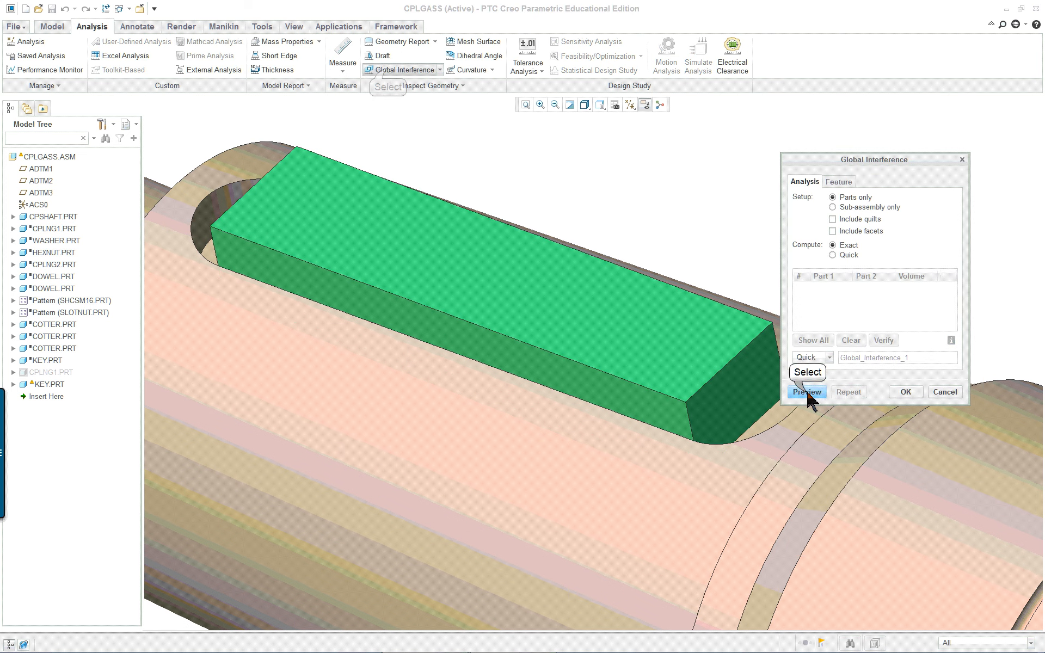
pyautogui.click(808, 392)
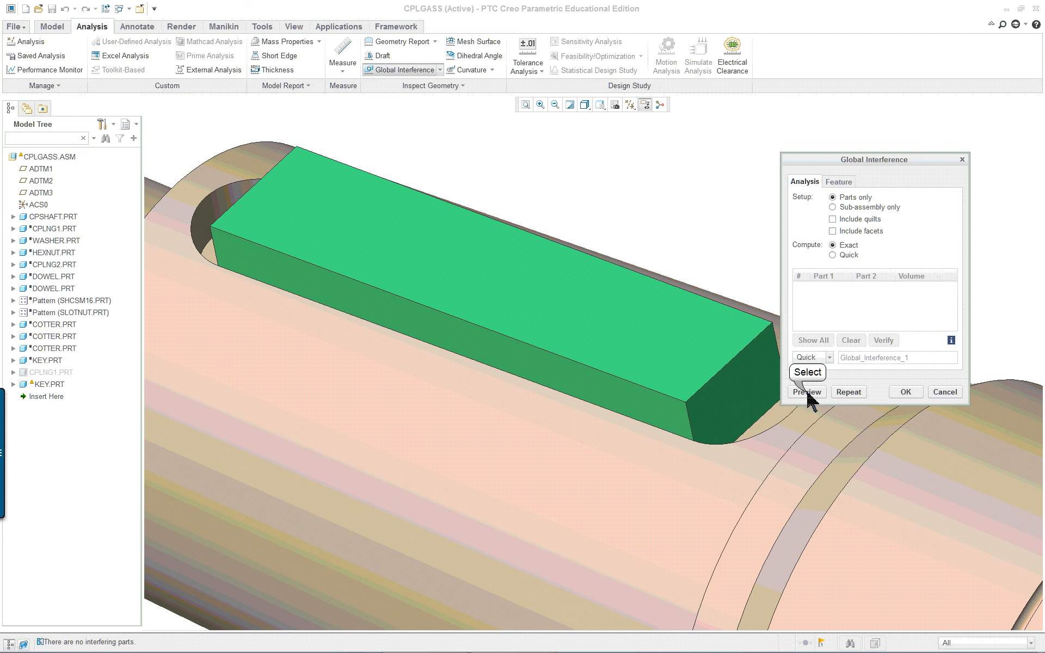
pyautogui.click(906, 392)
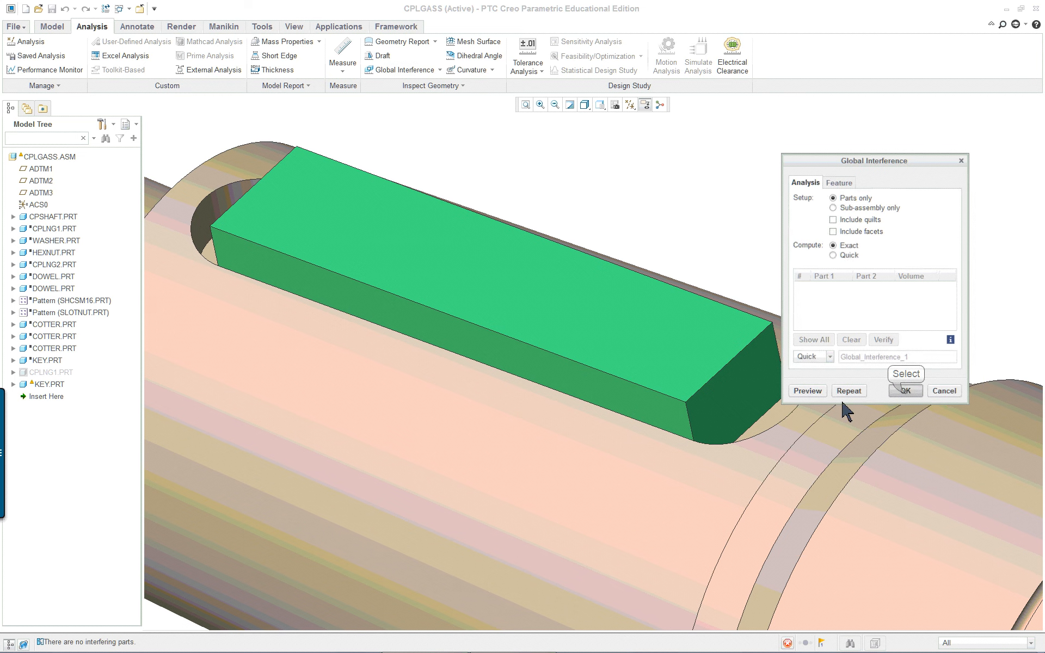
# Unhide the CPLNG1 coupling at the shaft's tapered end.
pyautogui.scroll(5, 643, 451)
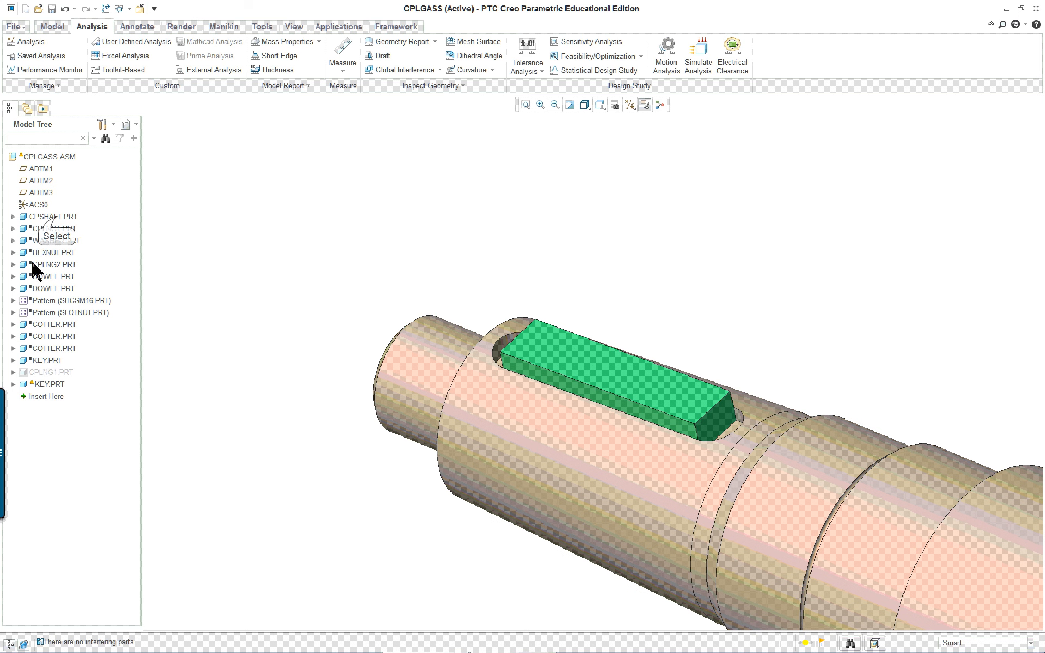
pyautogui.click(56, 217)
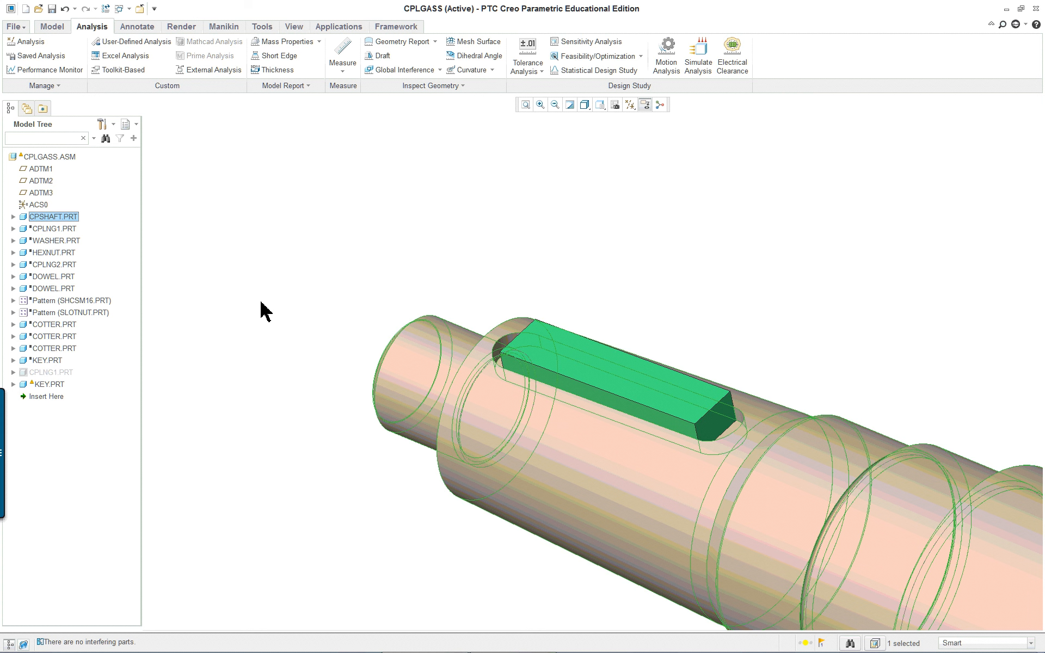
pyautogui.rightClick(63, 232)
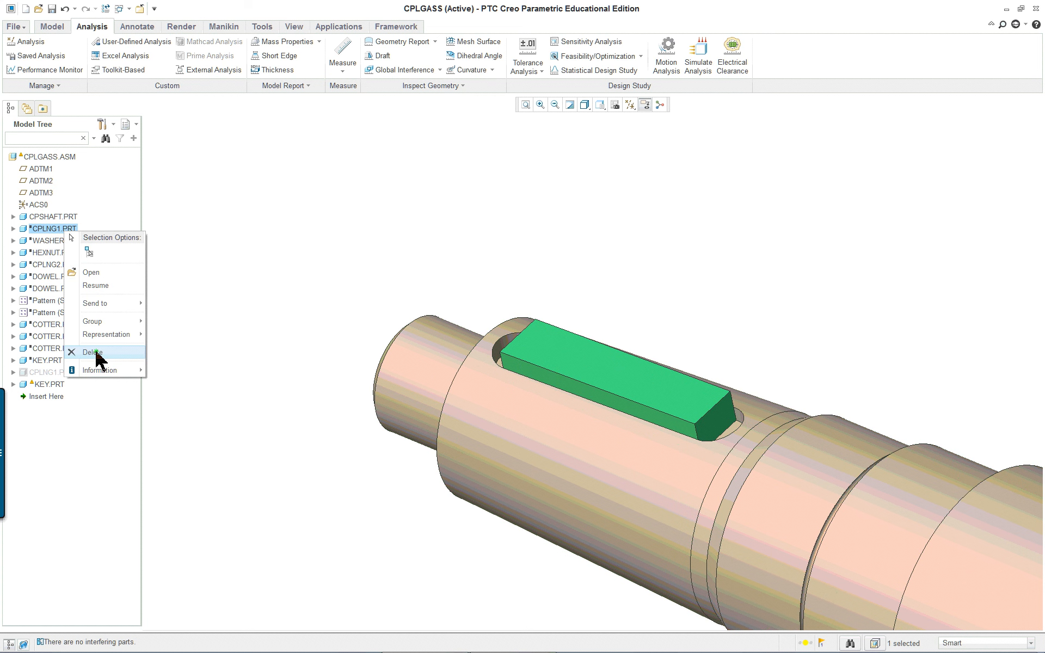
pyautogui.click(200, 284)
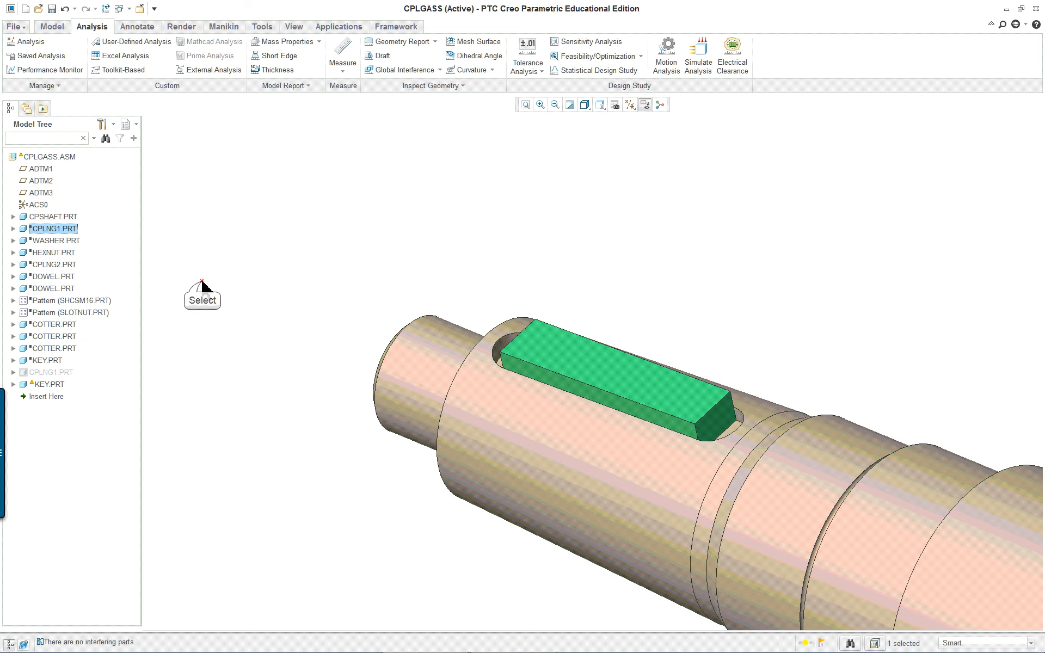
pyautogui.rightClick(56, 373)
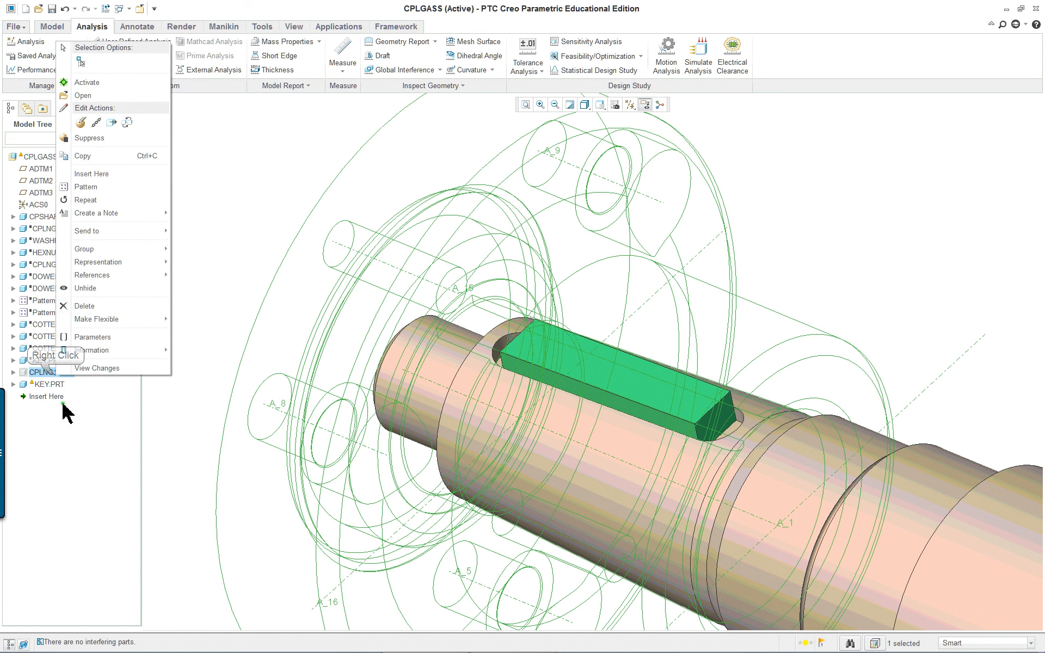
pyautogui.click(85, 288)
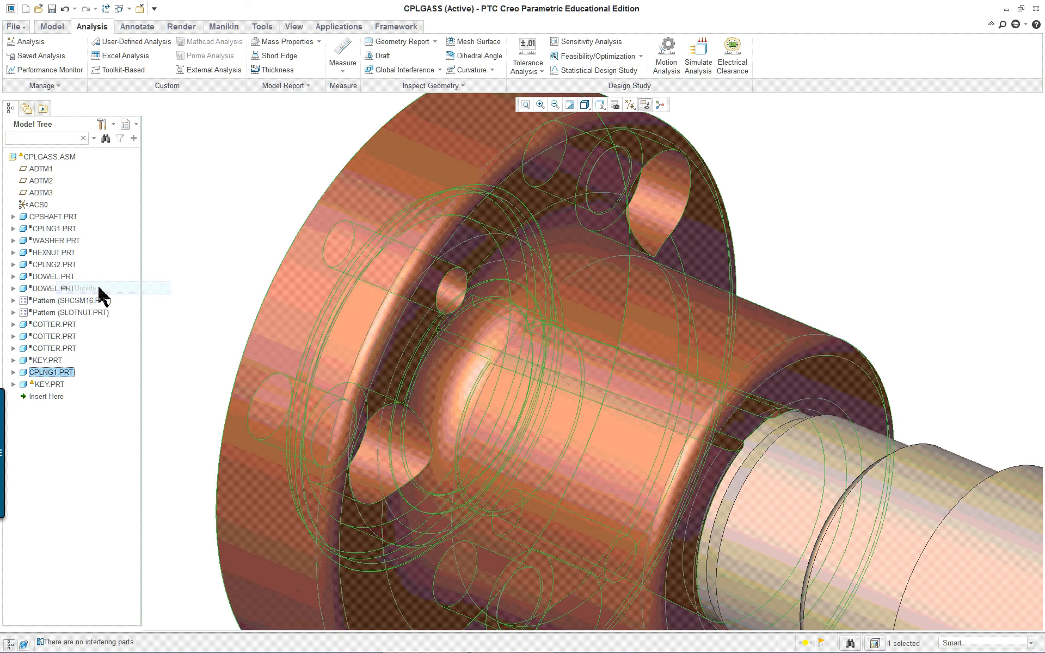
# Assemble washer.prt into the CPLGASS assembly as a new component.
pyautogui.scroll(-3, 164, 289)
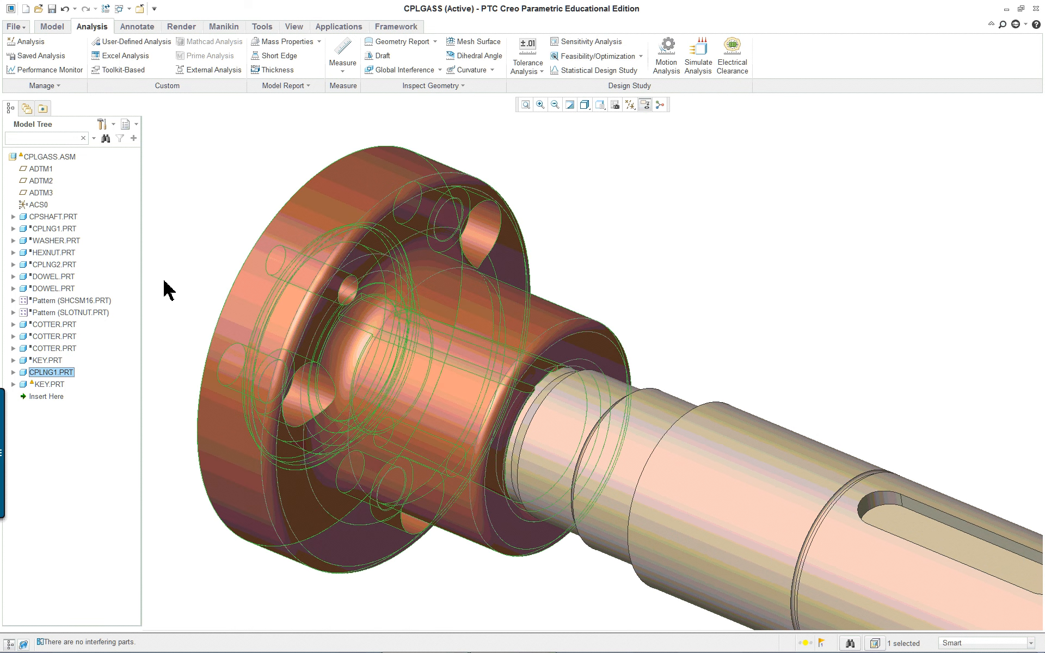
pyautogui.scroll(-3, 218, 313)
pyautogui.moveTo(215, 305)
pyautogui.mouseDown(button='middle')
pyautogui.moveTo(294, 310)
pyautogui.moveTo(249, 330)
pyautogui.moveTo(292, 368)
pyautogui.moveTo(285, 359)
pyautogui.mouseUp(button='middle')
pyautogui.scroll(-2, 252, 333)
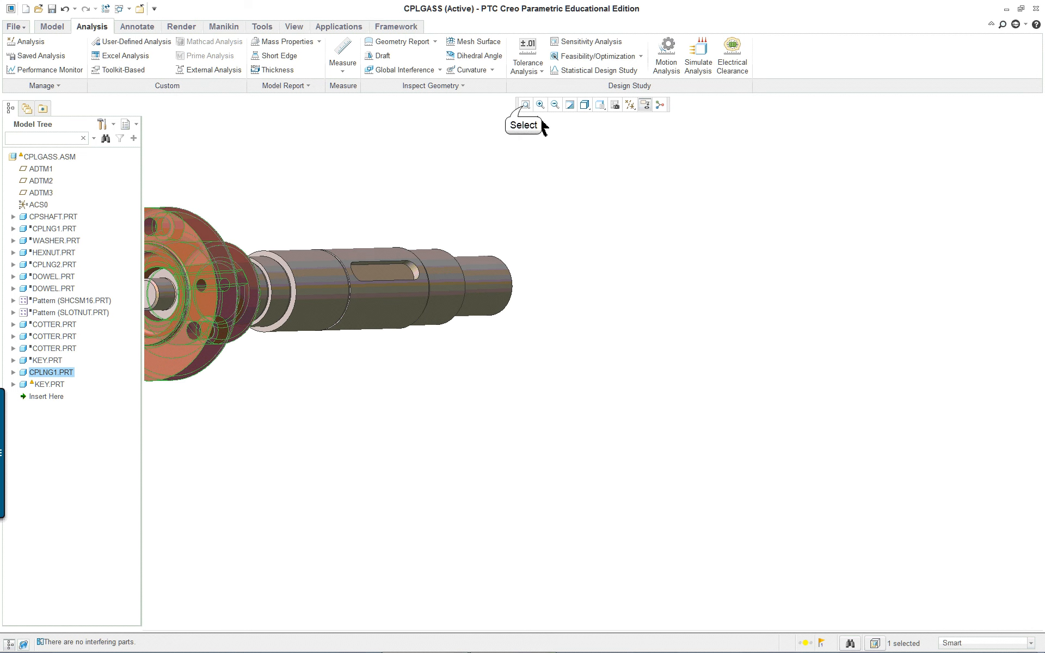
pyautogui.click(525, 106)
pyautogui.scroll(5, 508, 403)
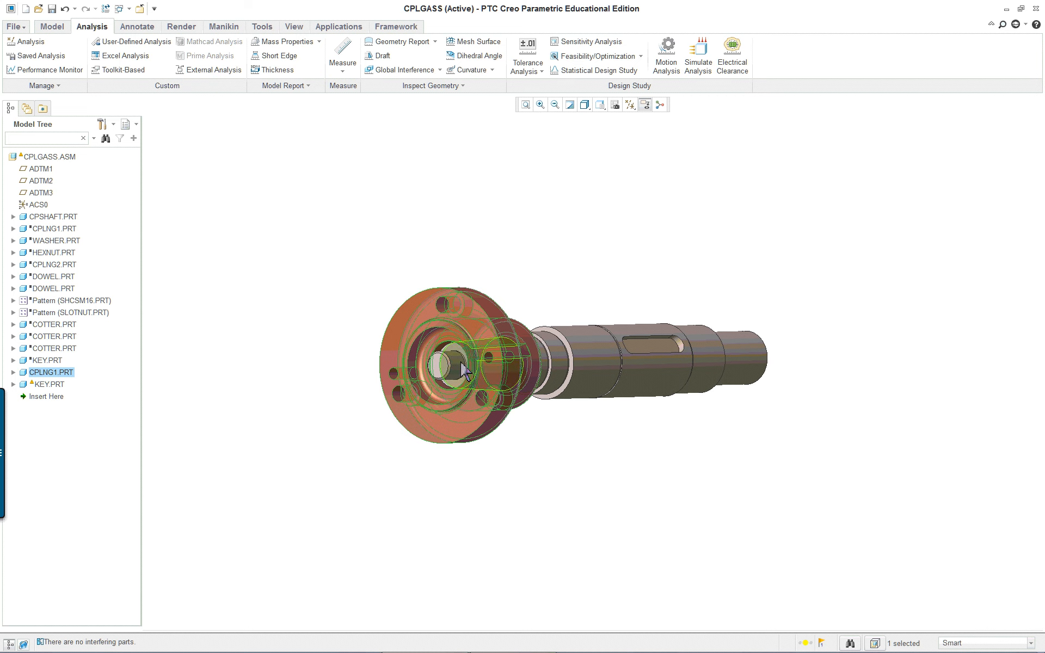
pyautogui.click(536, 163)
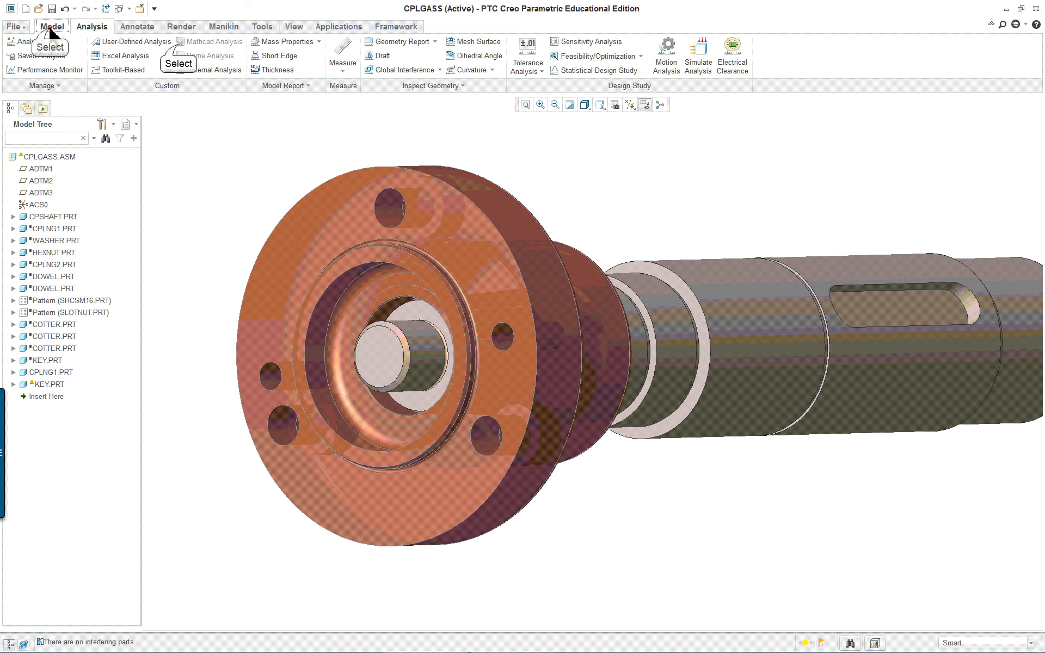
pyautogui.click(52, 27)
pyautogui.click(194, 49)
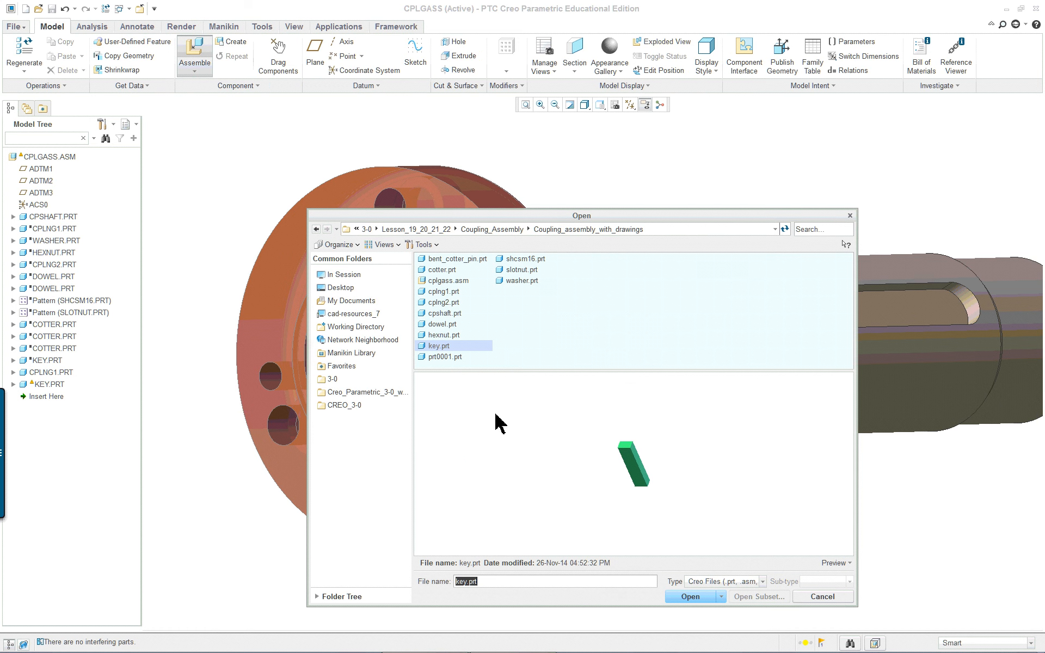
pyautogui.doubleClick(516, 281)
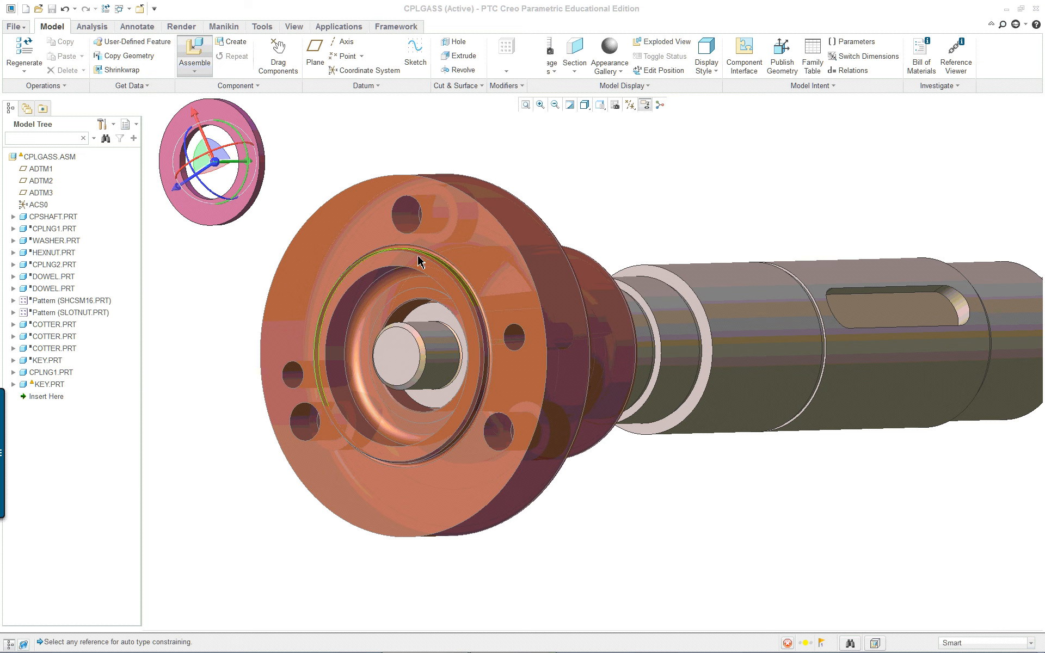
# Constrain the washer's inner hole surface as Coincident with the cylindrical surface of the shaft's small end.
pyautogui.scroll(-2, 201, 218)
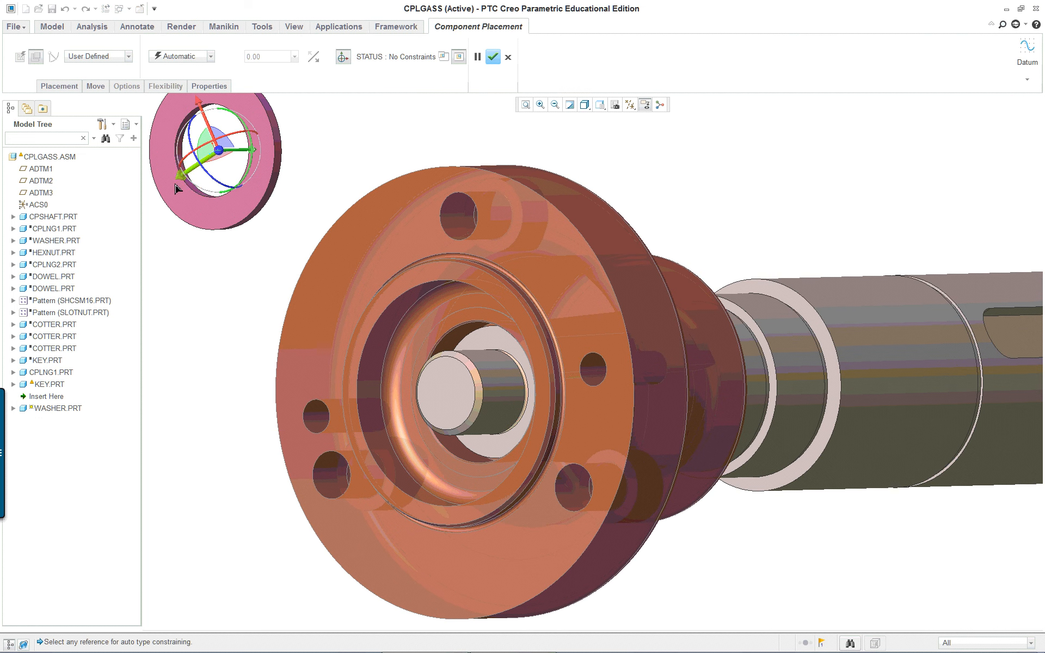
pyautogui.scroll(-2, 199, 201)
pyautogui.click(193, 177)
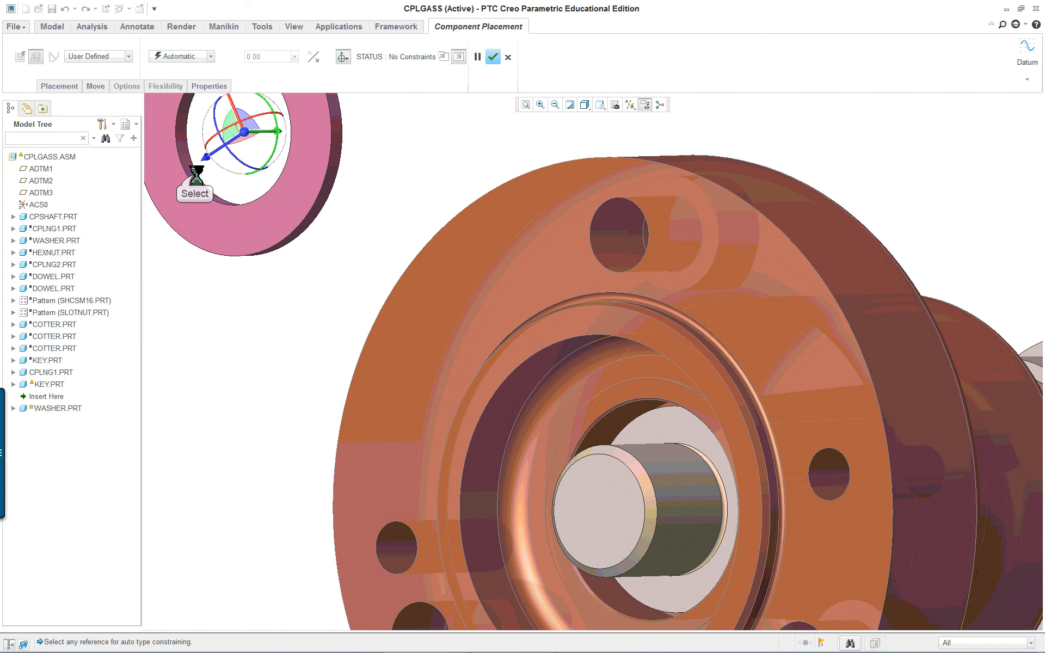
pyautogui.click(697, 522)
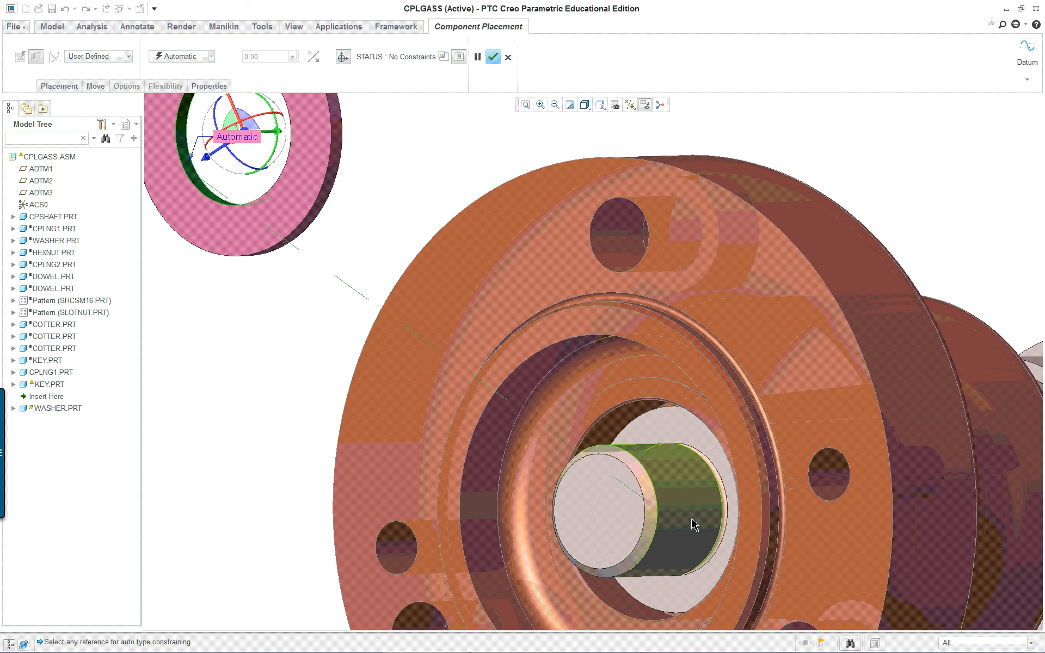
pyautogui.click(685, 488)
# Constrain the washer's back face as Coincident with the recessed face inside CPLNG1 and accept the washer's placement.
pyautogui.scroll(-4, 688, 490)
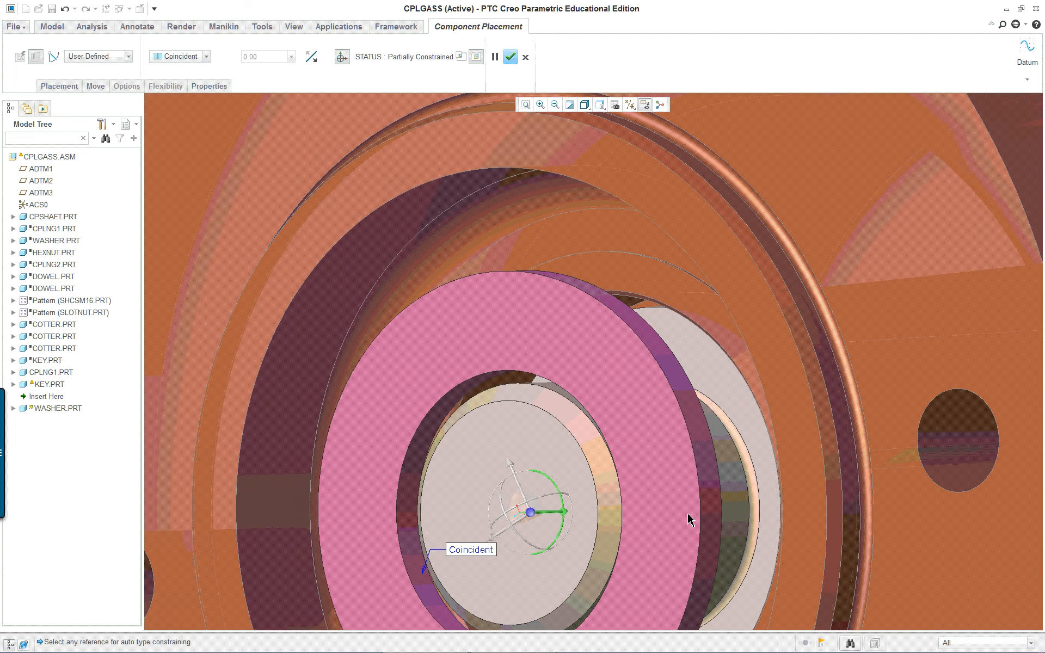
pyautogui.scroll(3, 688, 520)
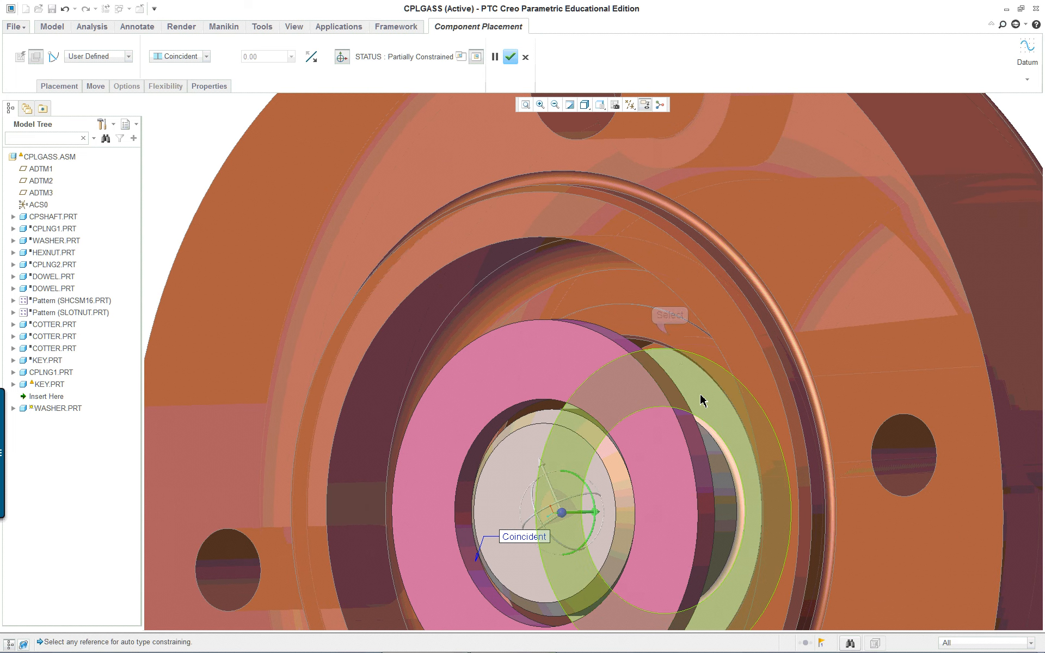
pyautogui.click(671, 340)
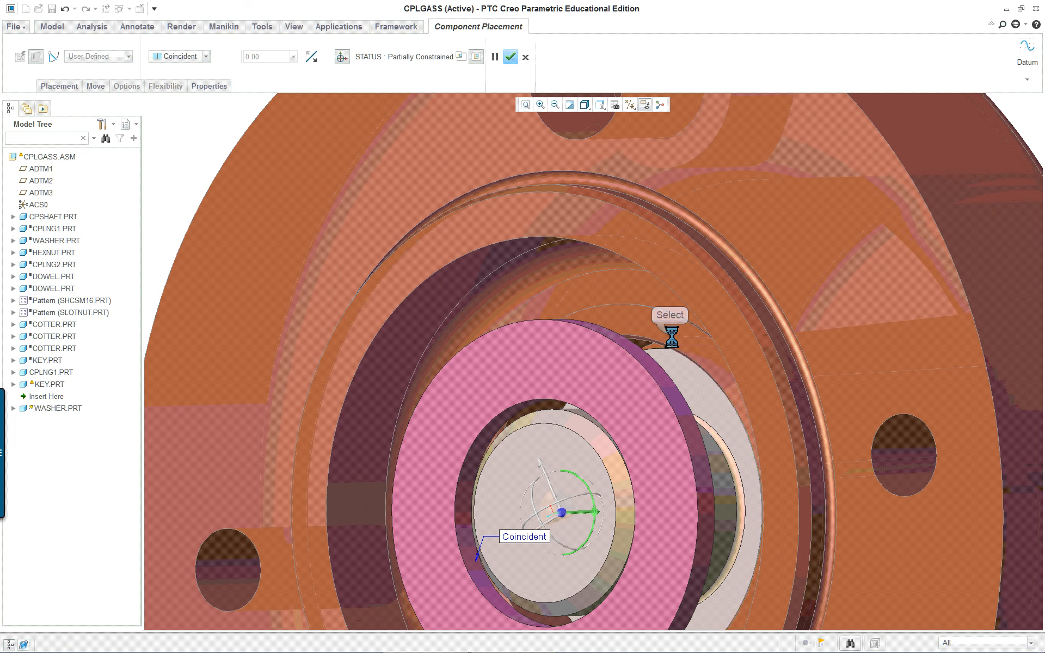
pyautogui.rightClick(605, 373)
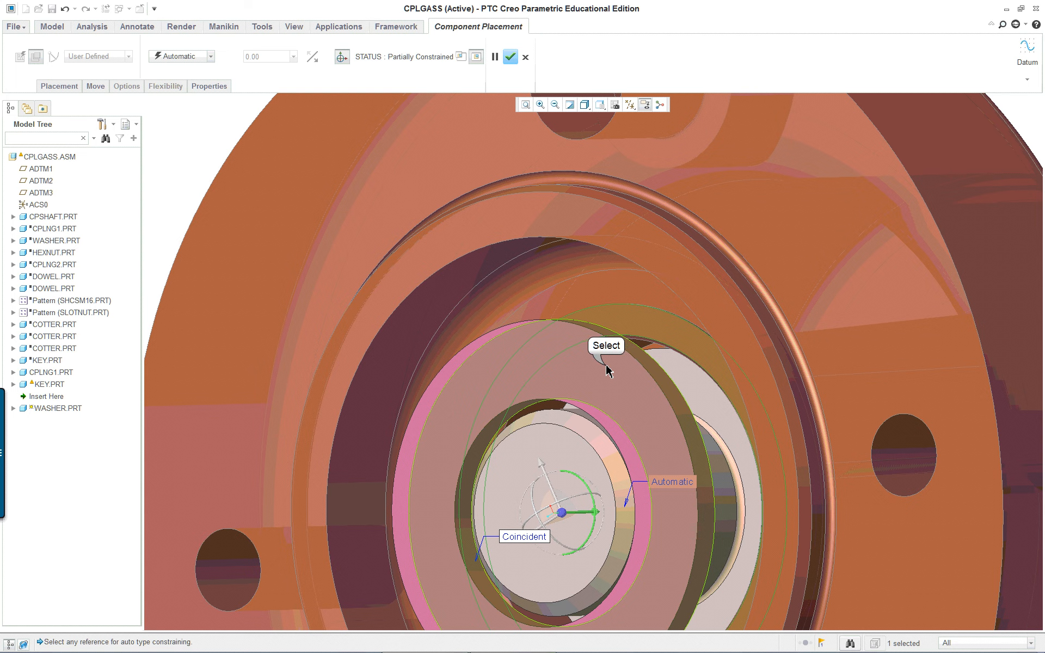
pyautogui.click(608, 371)
pyautogui.scroll(1, 609, 391)
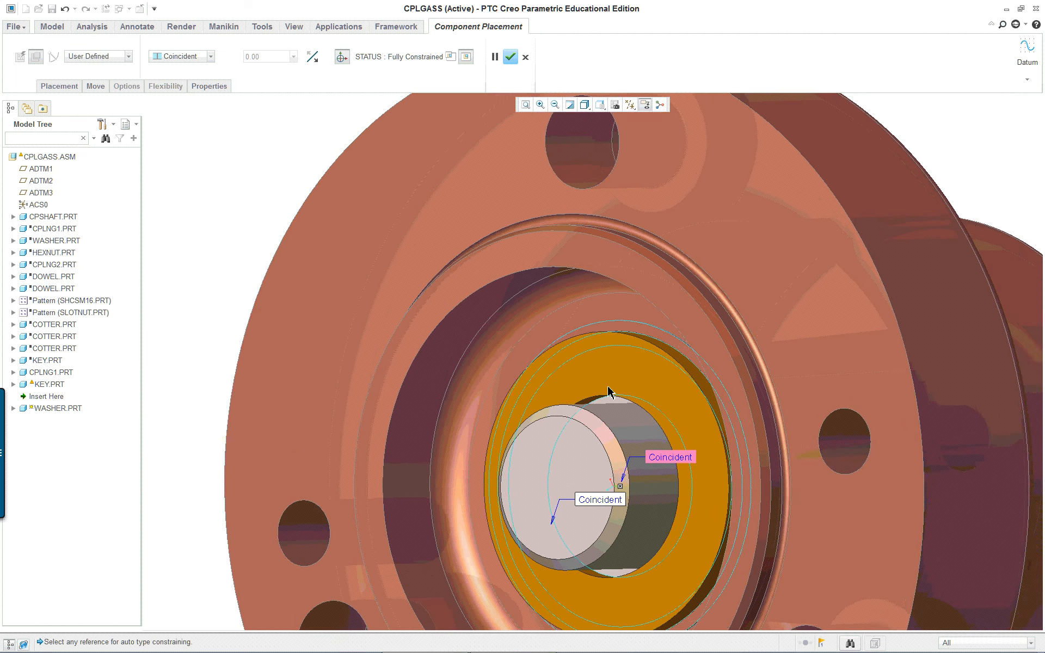
pyautogui.scroll(1, 609, 391)
pyautogui.scroll(-4, 598, 376)
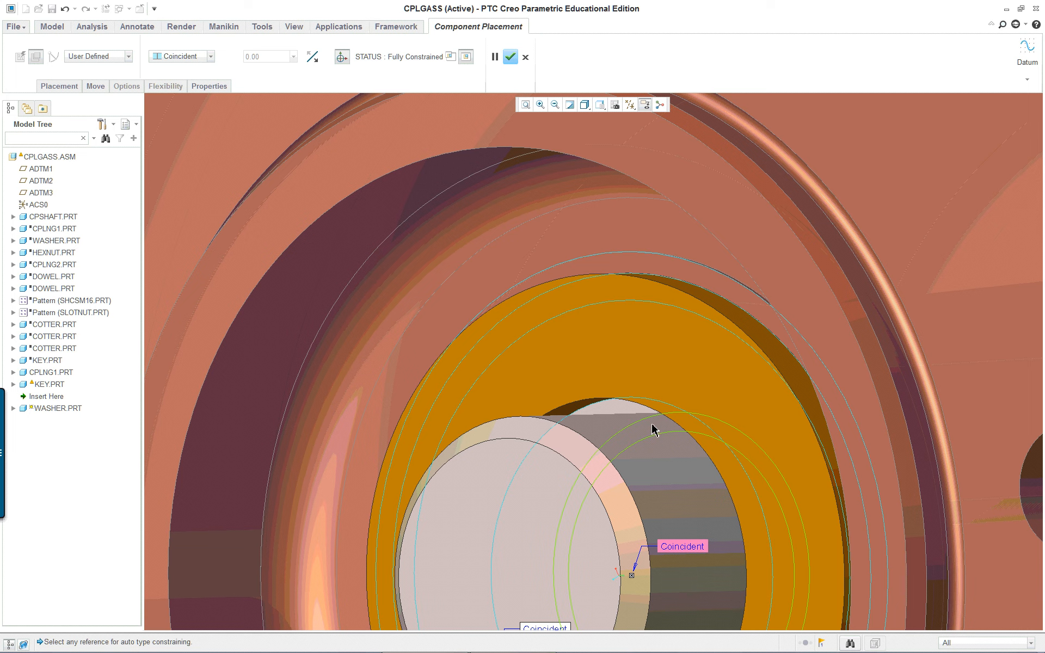
pyautogui.scroll(4, 643, 444)
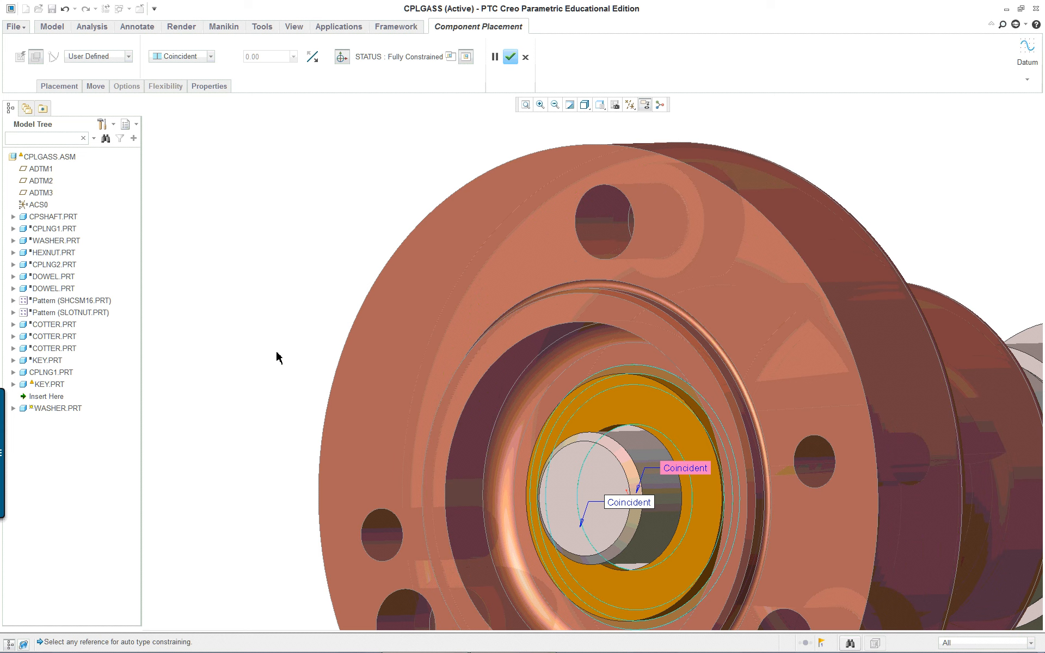
pyautogui.click(510, 56)
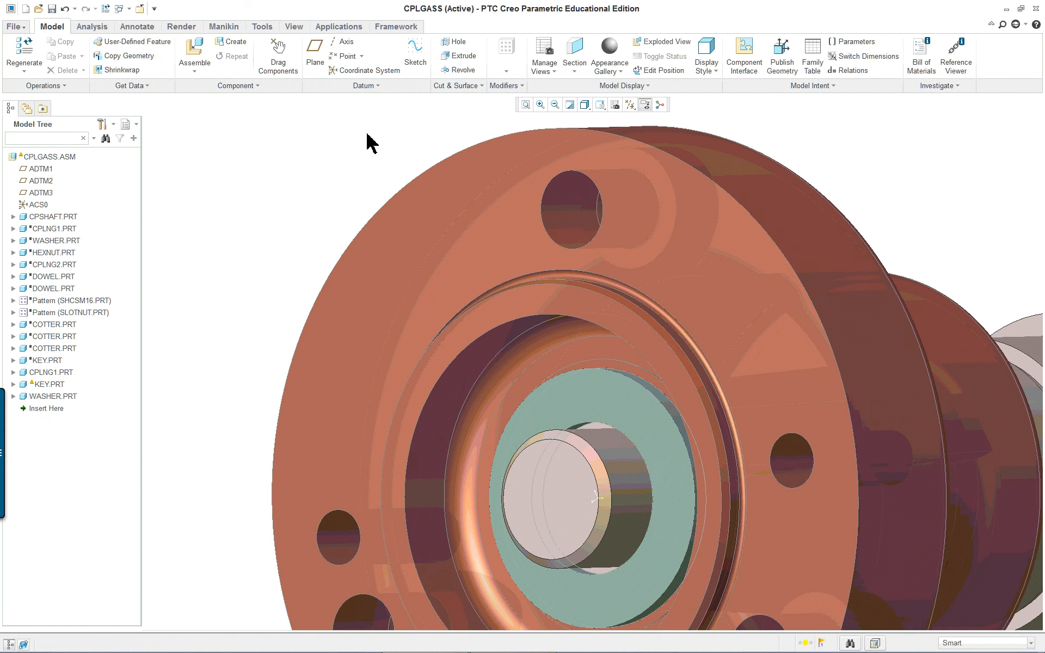
# Measure the diameters of the shaft's small end and the washer's inner hole.
pyautogui.click(85, 28)
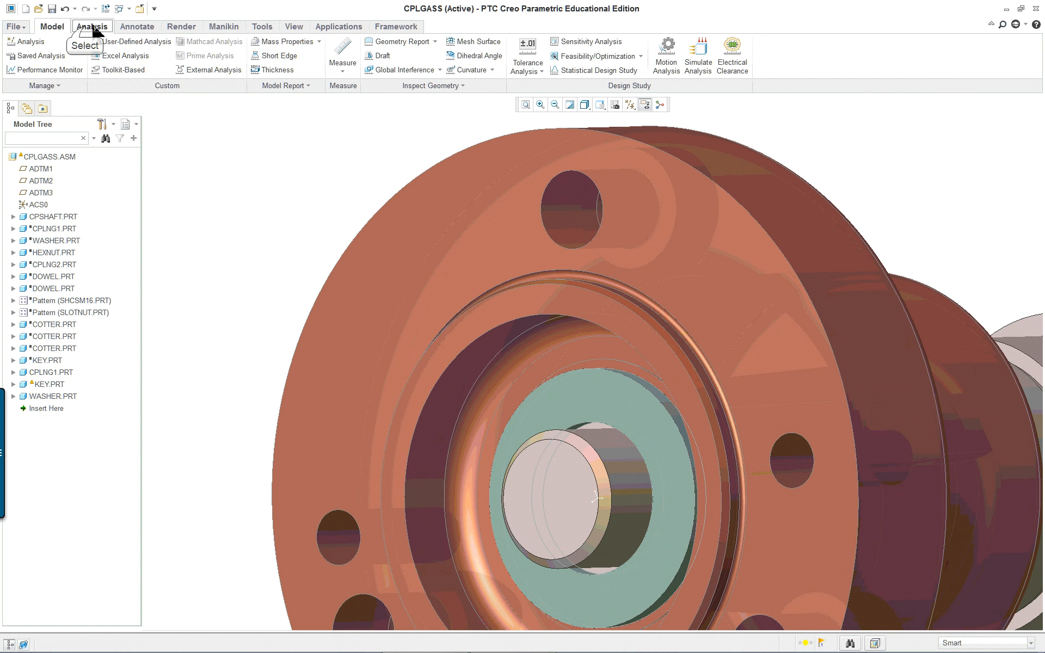
pyautogui.click(341, 62)
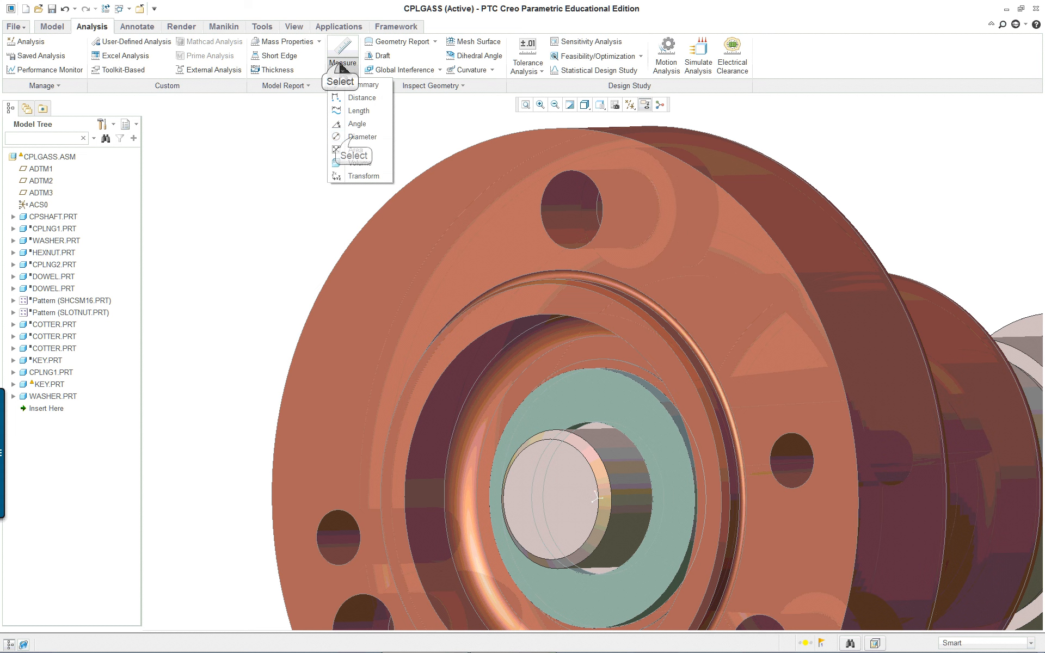
pyautogui.click(358, 129)
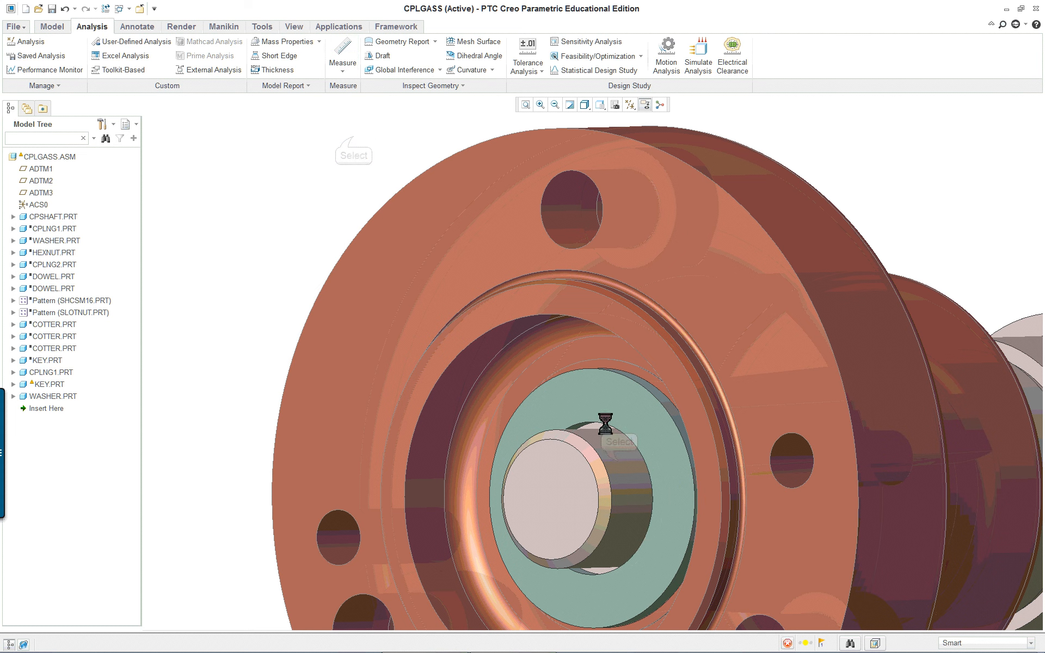
pyautogui.click(619, 461)
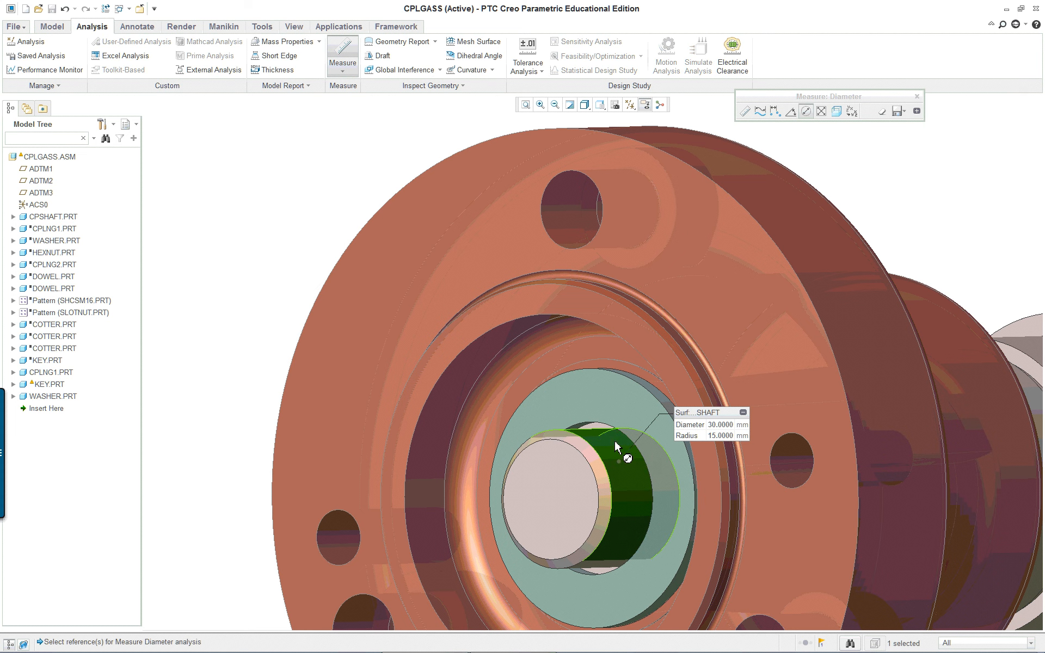
pyautogui.scroll(5, 616, 436)
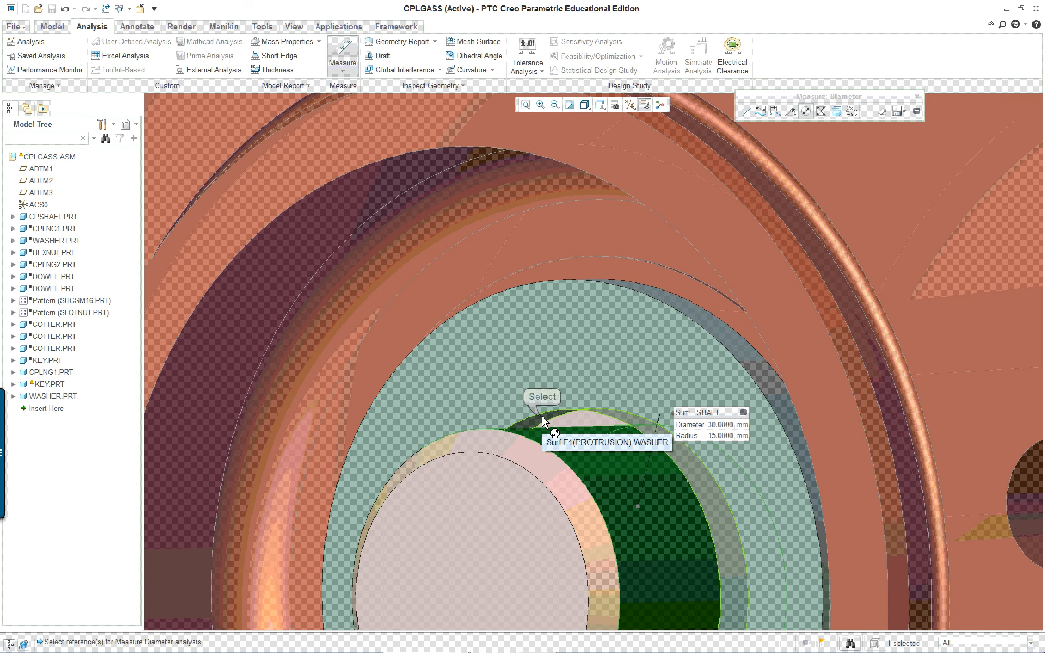
pyautogui.click(543, 419)
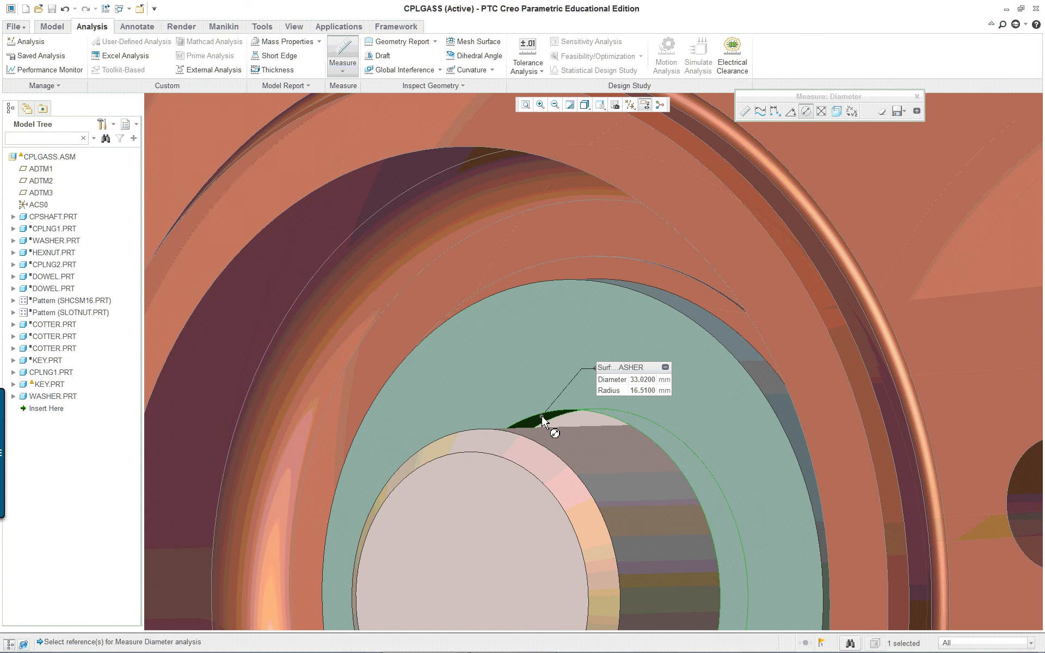
pyautogui.scroll(-5, 543, 419)
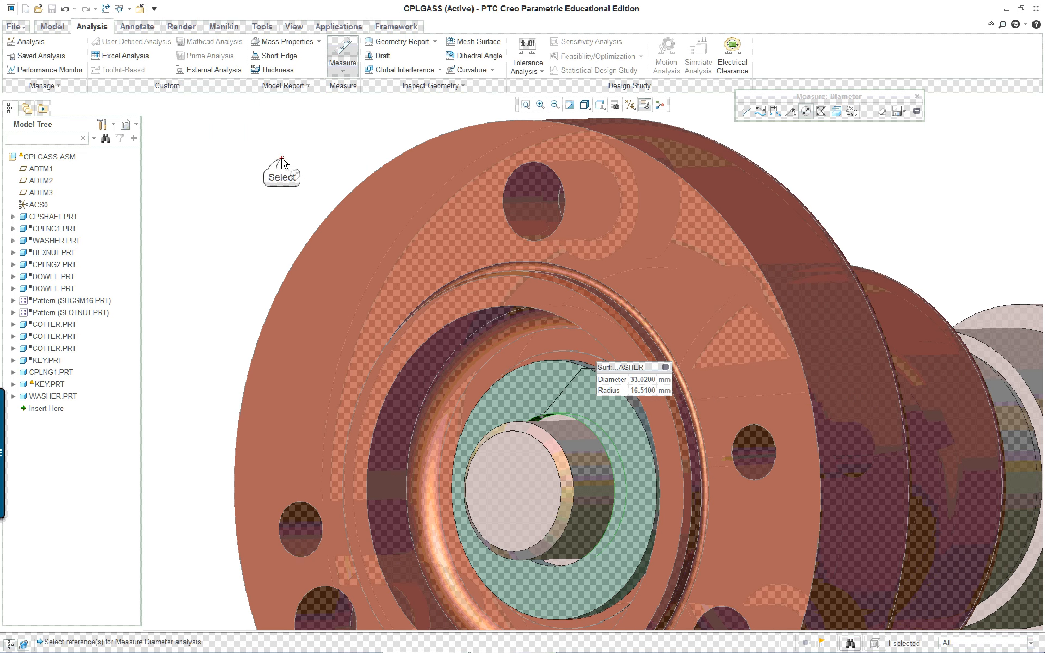
pyautogui.rightClick(282, 160)
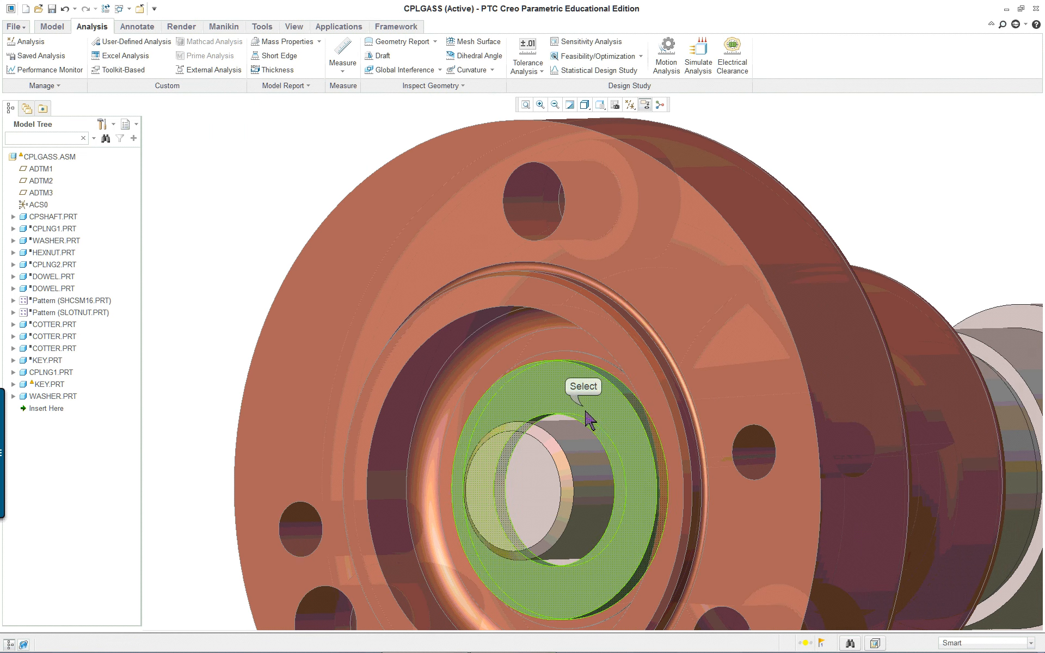
# Activate the washer part within the assembly and display the dimensions of its protrusion.
pyautogui.click(586, 418)
pyautogui.rightClick(256, 196)
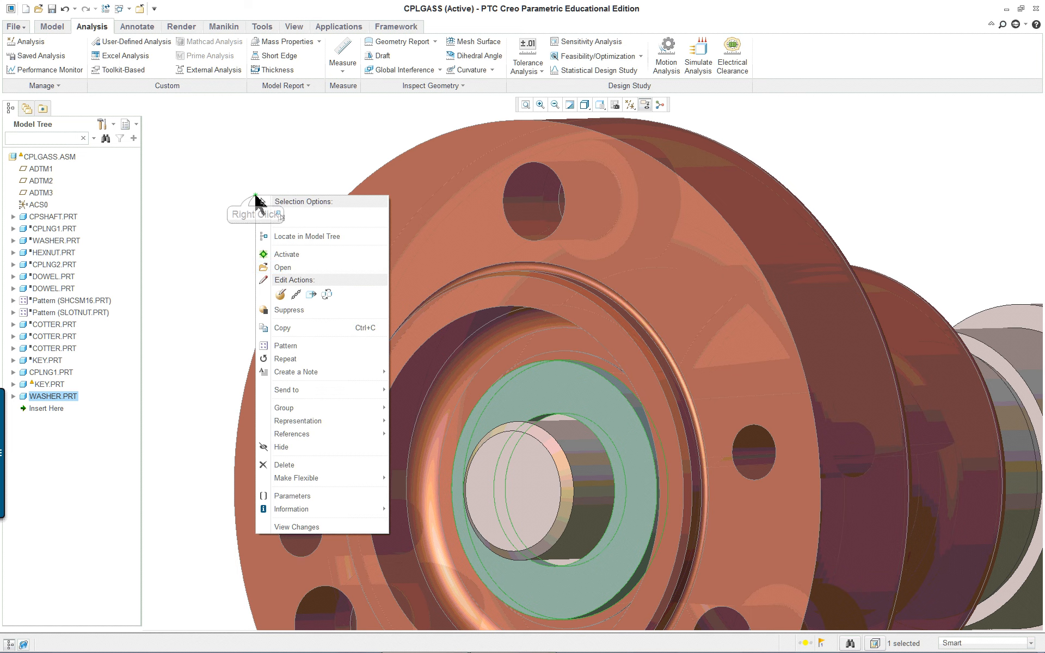
pyautogui.click(287, 255)
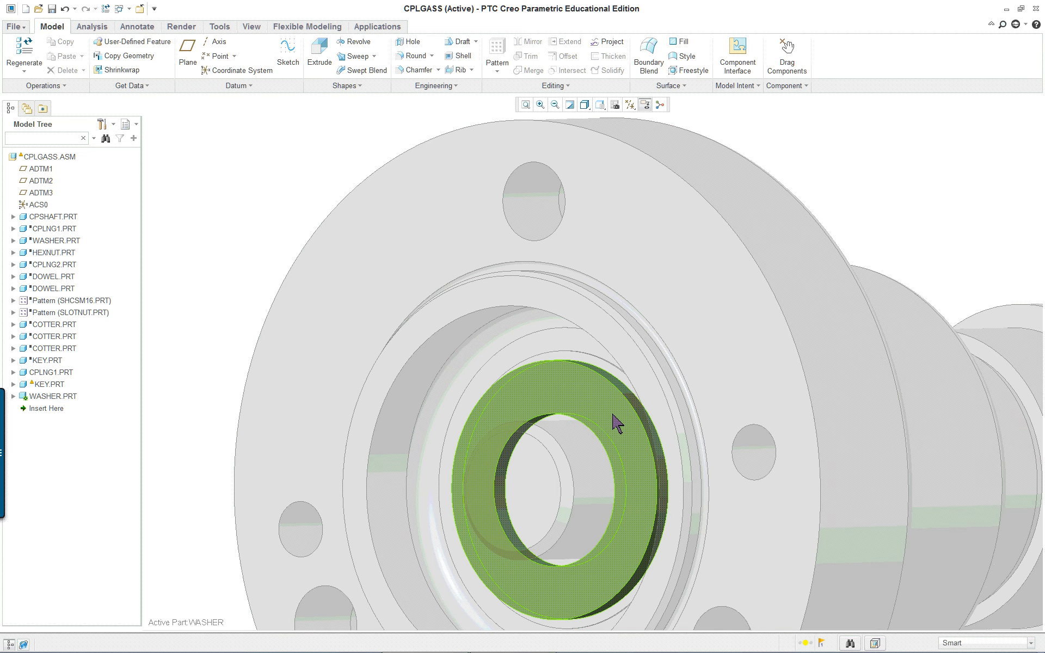
pyautogui.doubleClick(617, 423)
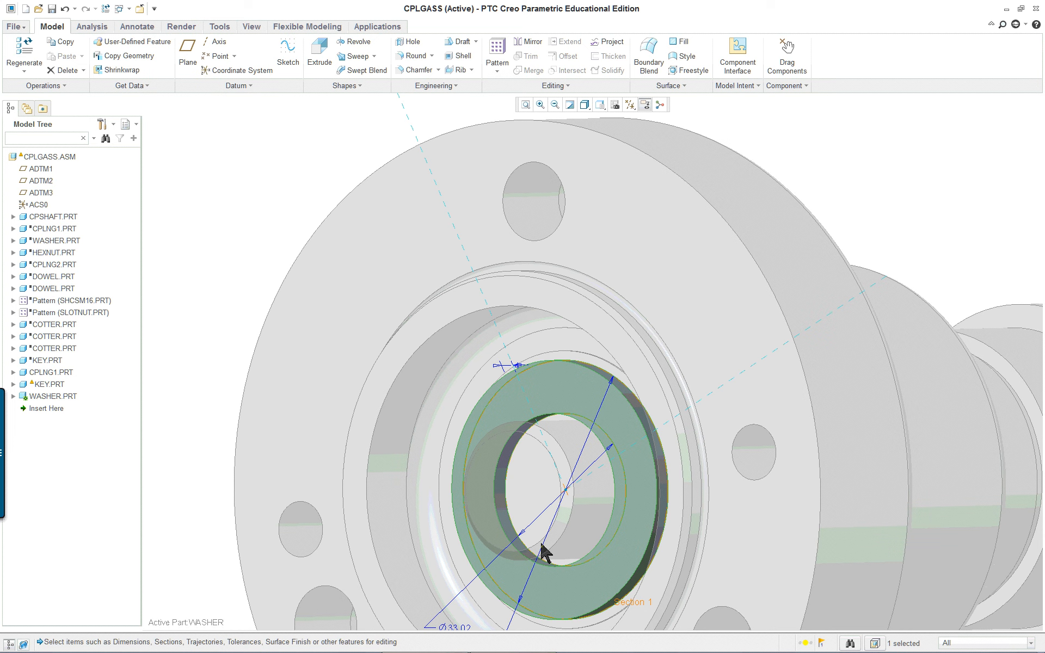
pyautogui.scroll(-3, 499, 609)
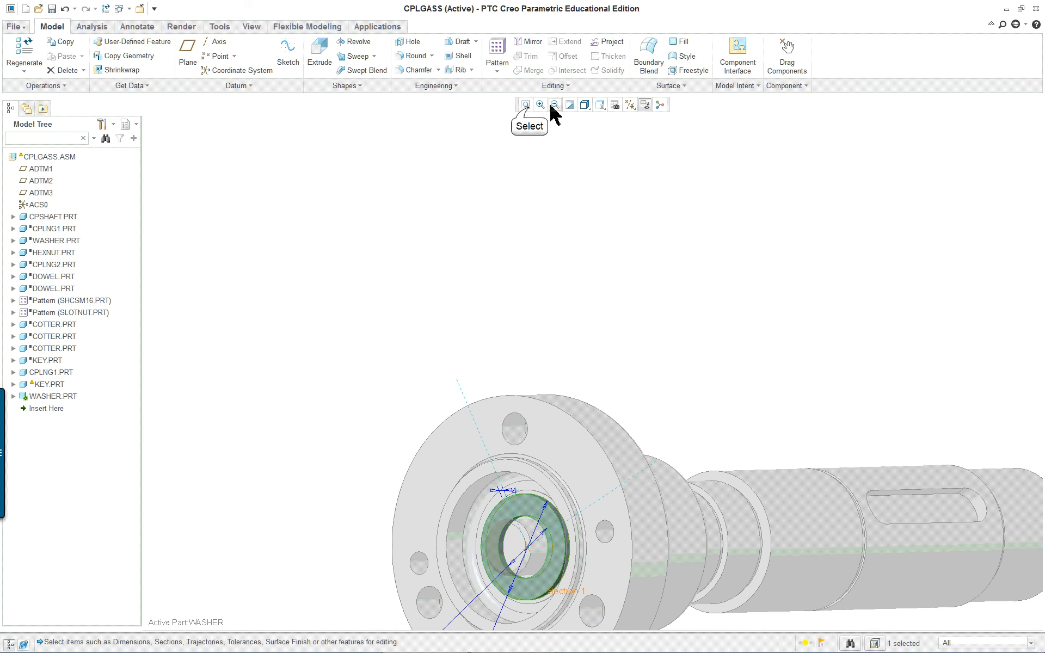
pyautogui.click(527, 106)
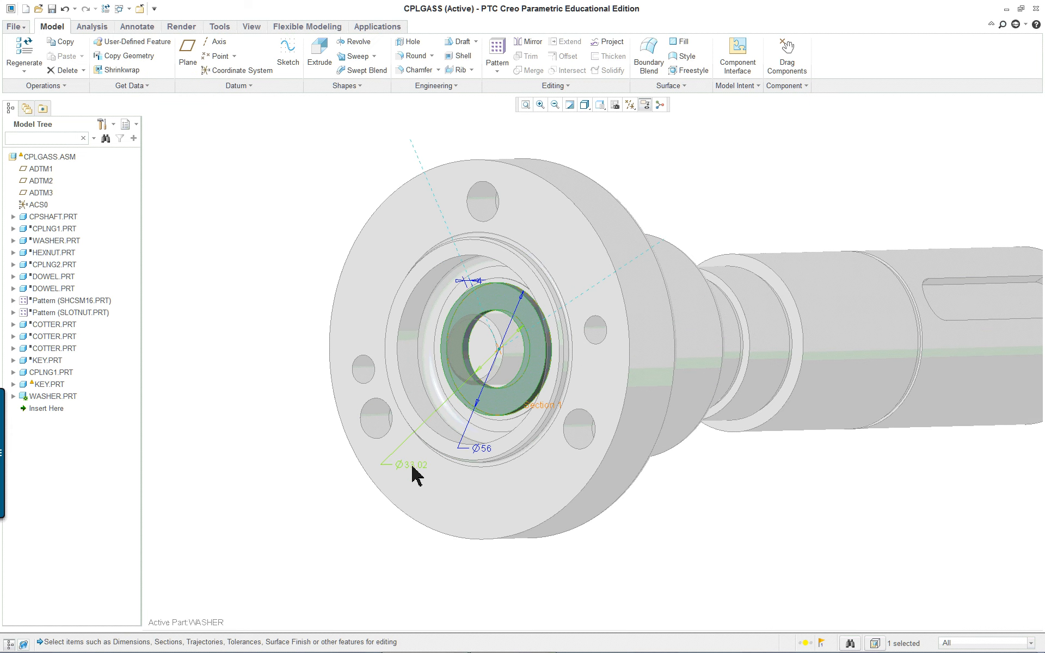
# Set the washer's inner hole diameter to 30 mm and regenerate the model.
pyautogui.doubleClick(414, 469)
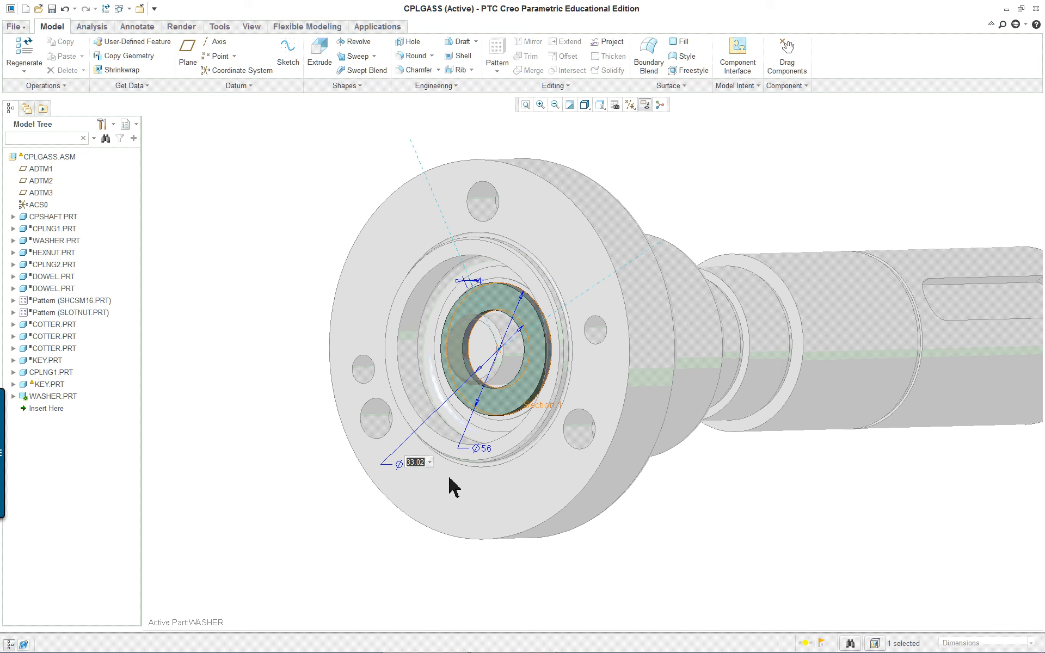
pyautogui.press('Return')
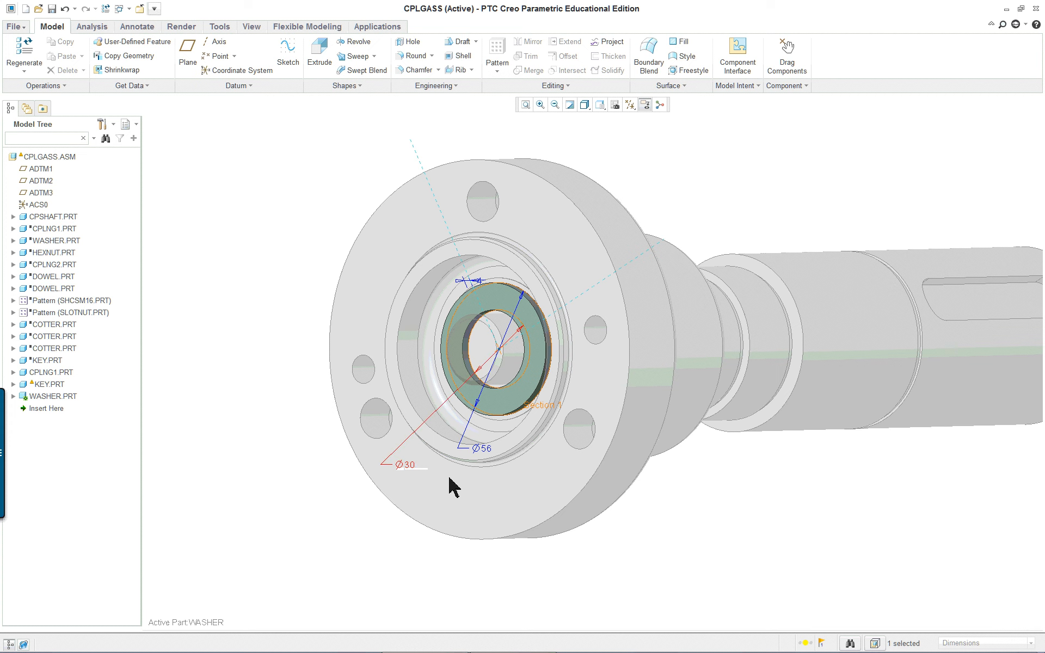
pyautogui.doubleClick(357, 169)
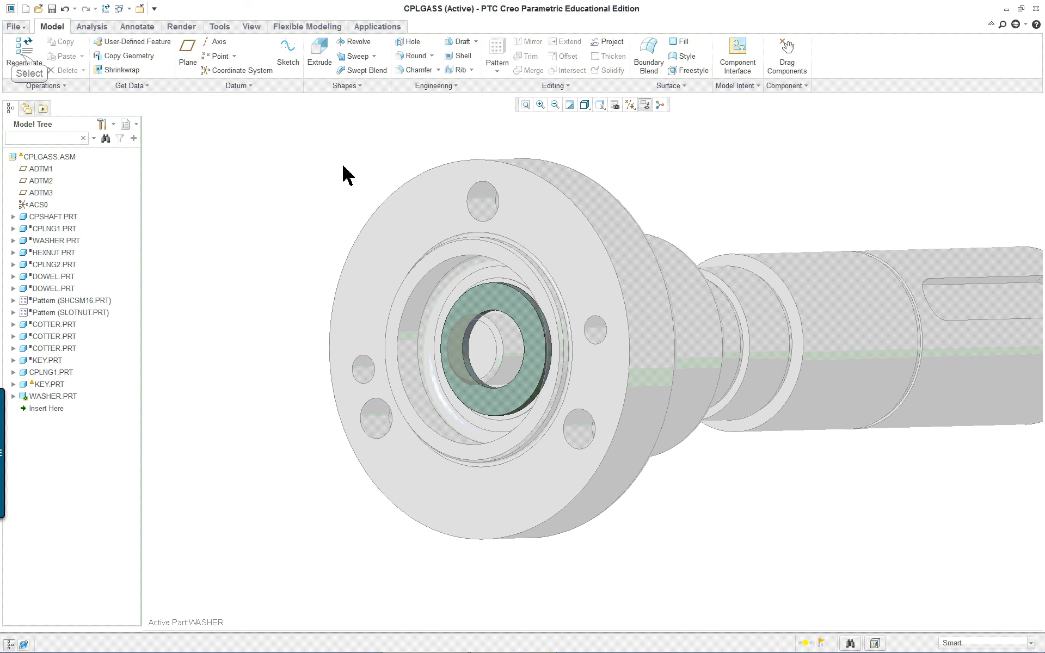
pyautogui.click(24, 49)
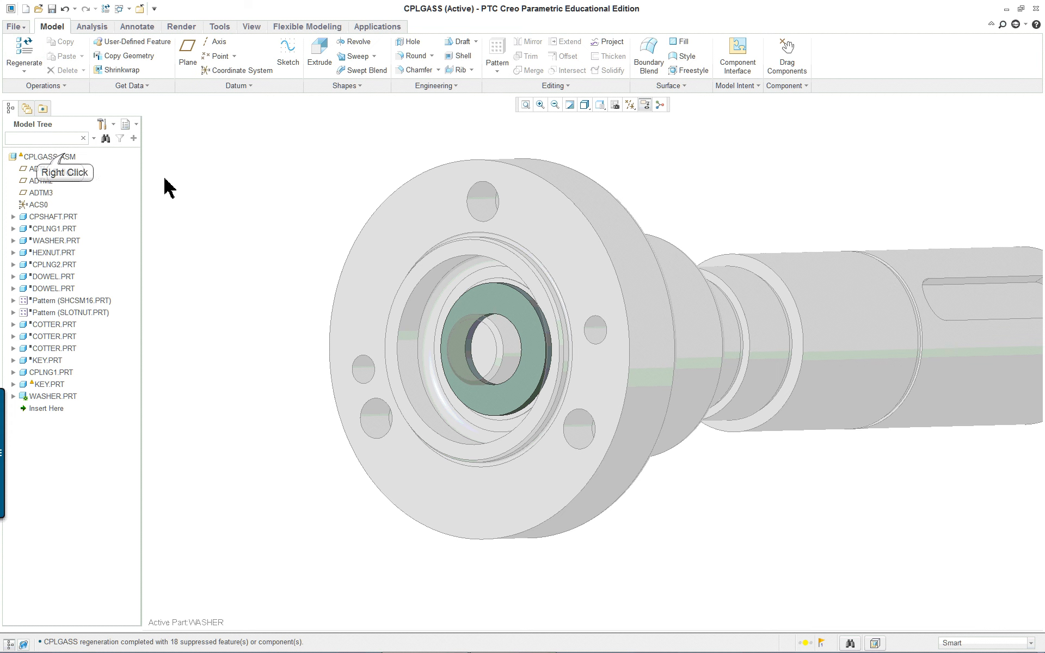
# Make the top-level CPLGASS assembly active again and clear the selection.
pyautogui.rightClick(65, 158)
pyautogui.click(103, 159)
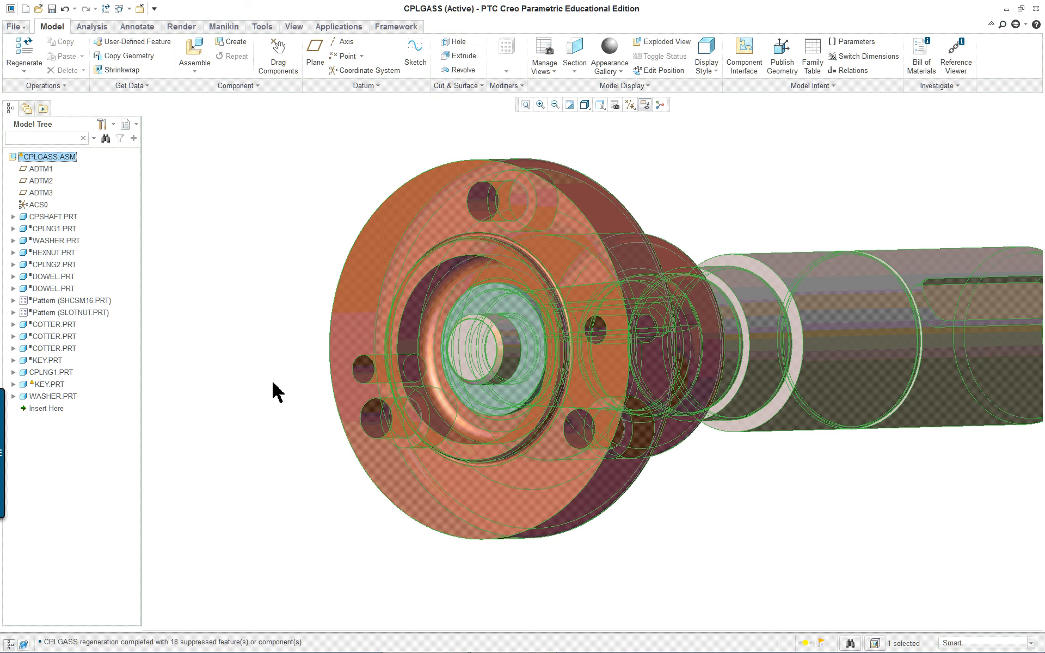
pyautogui.scroll(-3, 267, 357)
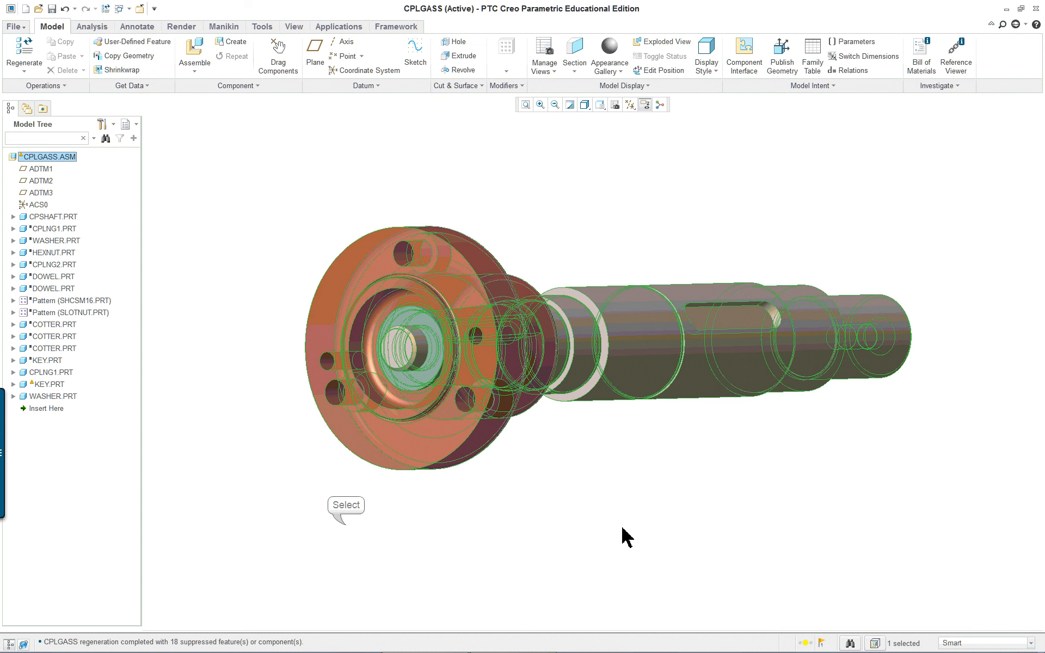
pyautogui.click(351, 531)
# Assemble cplng2.prt into the CPLGASS assembly as a new component.
pyautogui.moveTo(531, 519)
pyautogui.mouseDown(button='middle')
pyautogui.moveTo(511, 523)
pyautogui.moveTo(535, 509)
pyautogui.moveTo(528, 520)
pyautogui.mouseUp(button='middle')
pyautogui.scroll(3, 511, 500)
pyautogui.scroll(-2, 550, 525)
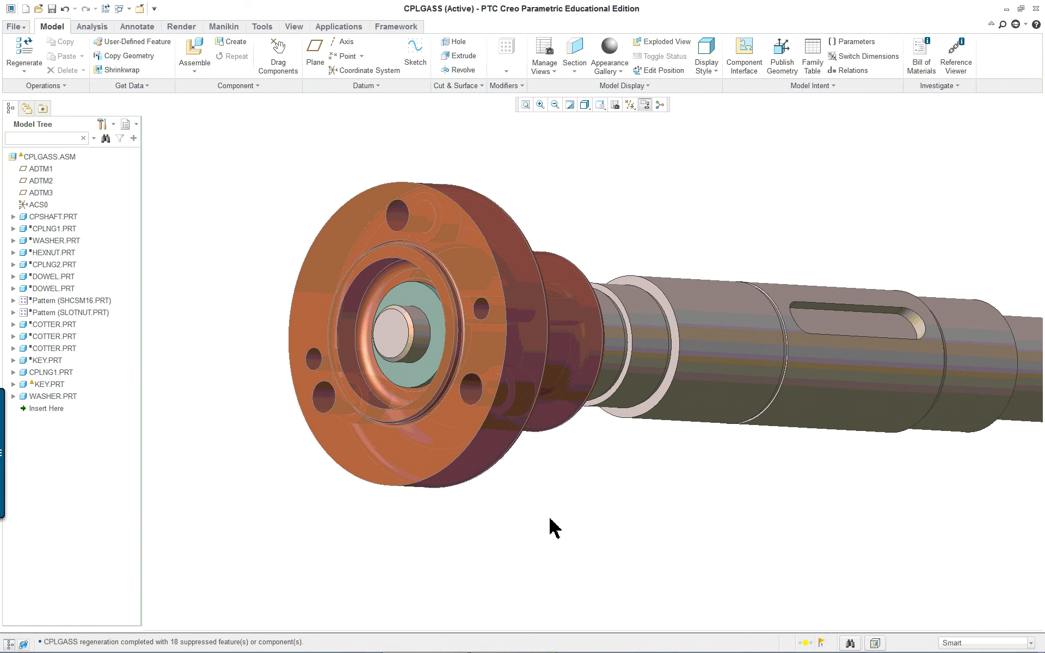
pyautogui.click(195, 51)
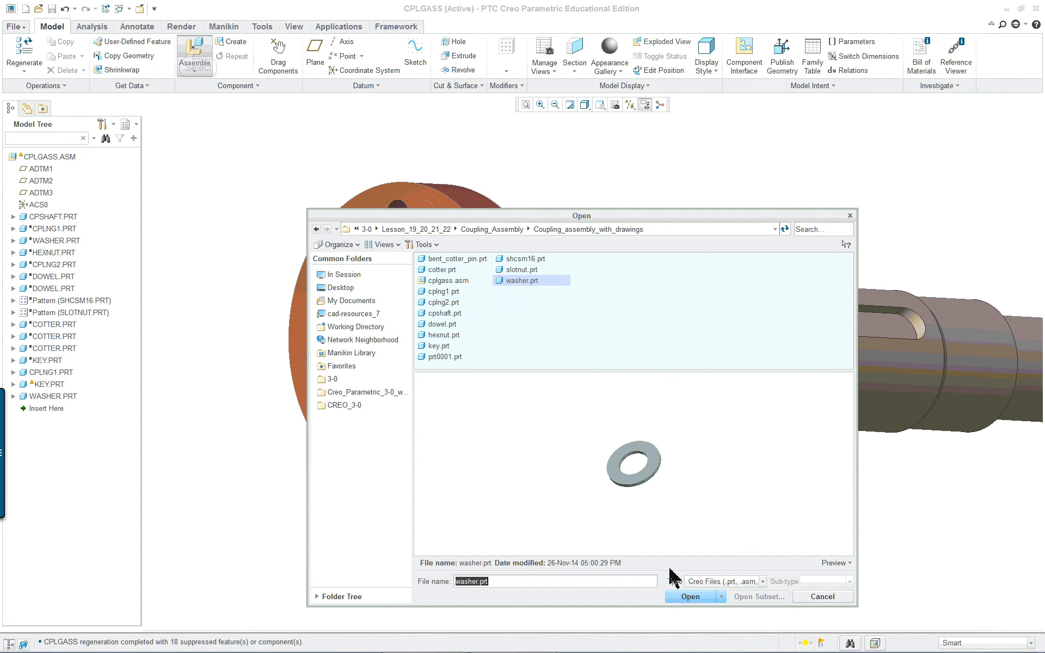
pyautogui.doubleClick(453, 304)
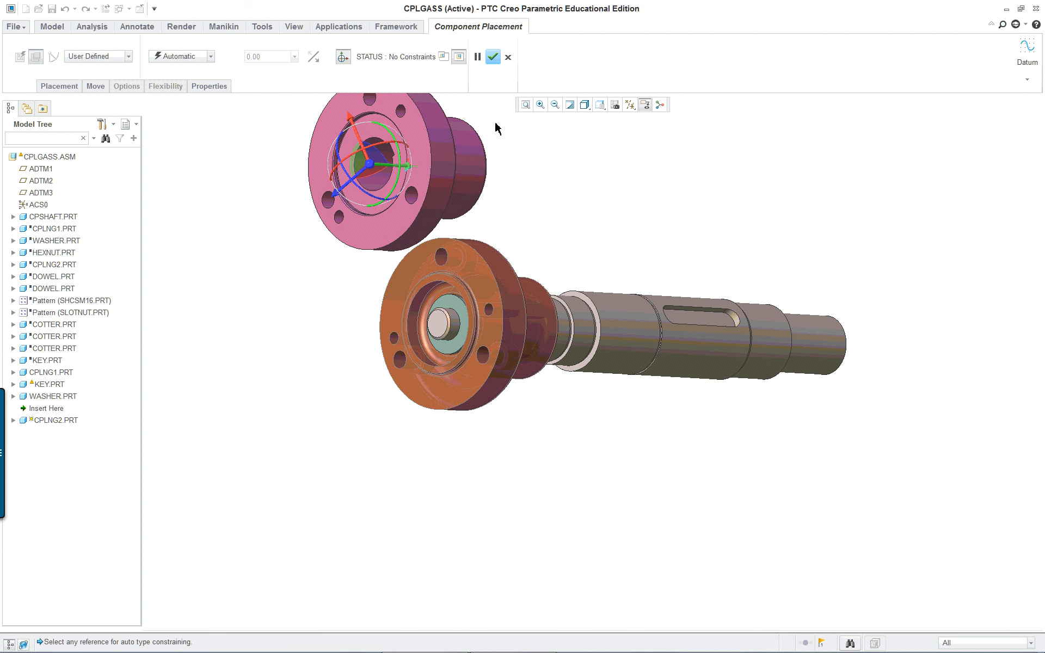
pyautogui.keyDown('shift'); pyautogui.moveTo(490, 148); pyautogui.dragTo(466, 240, button='middle'); pyautogui.keyUp('shift')
pyautogui.scroll(2, 319, 364)
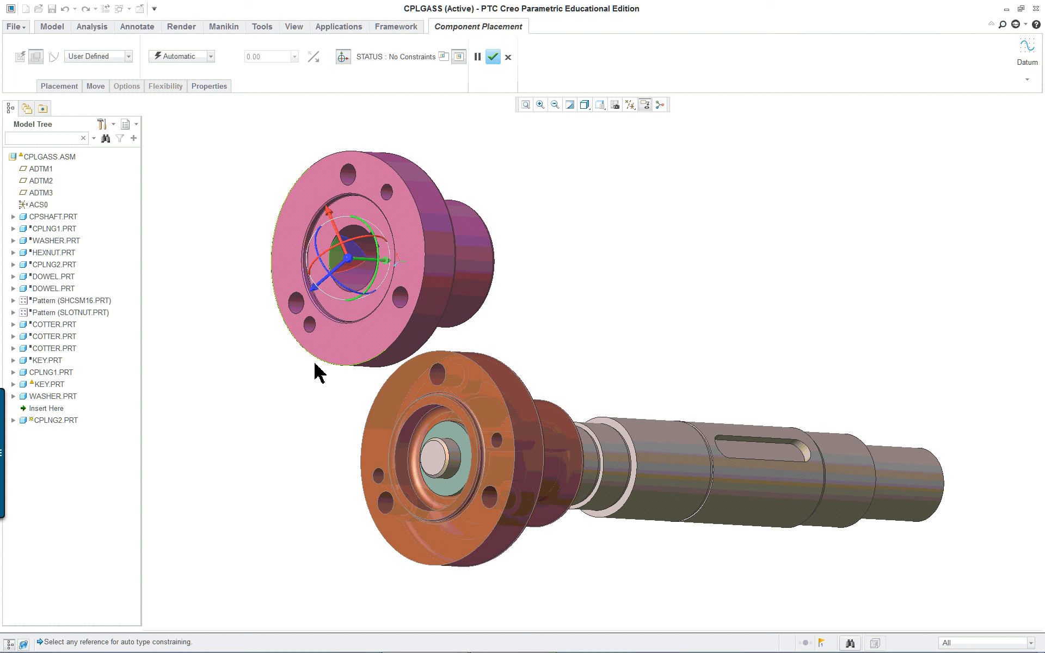
# Constrain CPLNG2's front flange face as Coincident with CPLNG1's front flange face and flip the constraint so the two faces oppose each other.
pyautogui.click(419, 253)
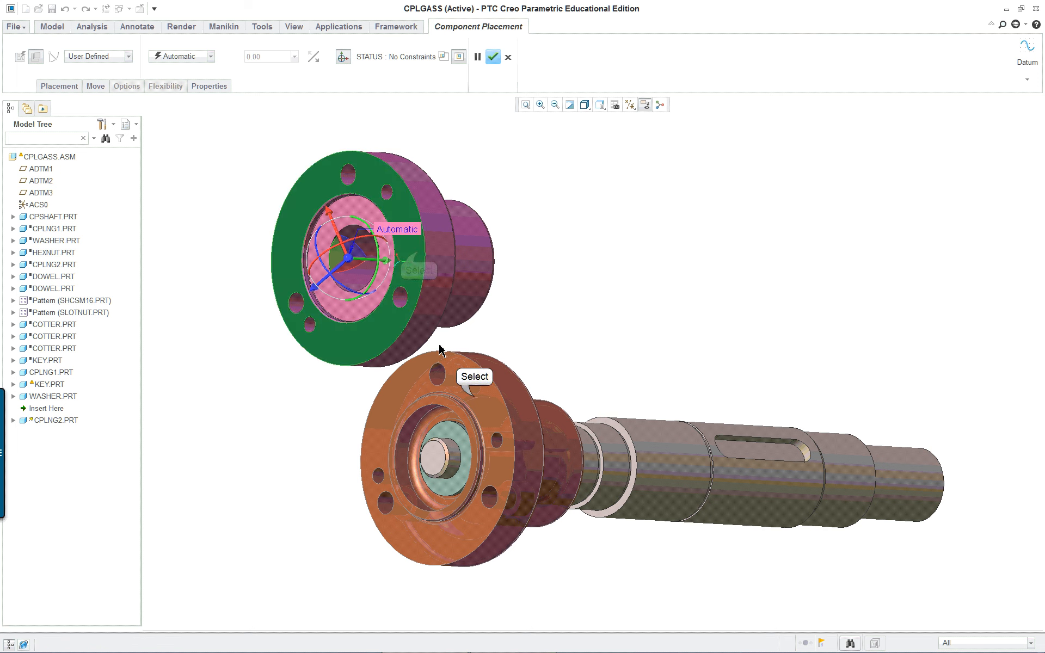
pyautogui.click(476, 401)
pyautogui.rightClick(608, 213)
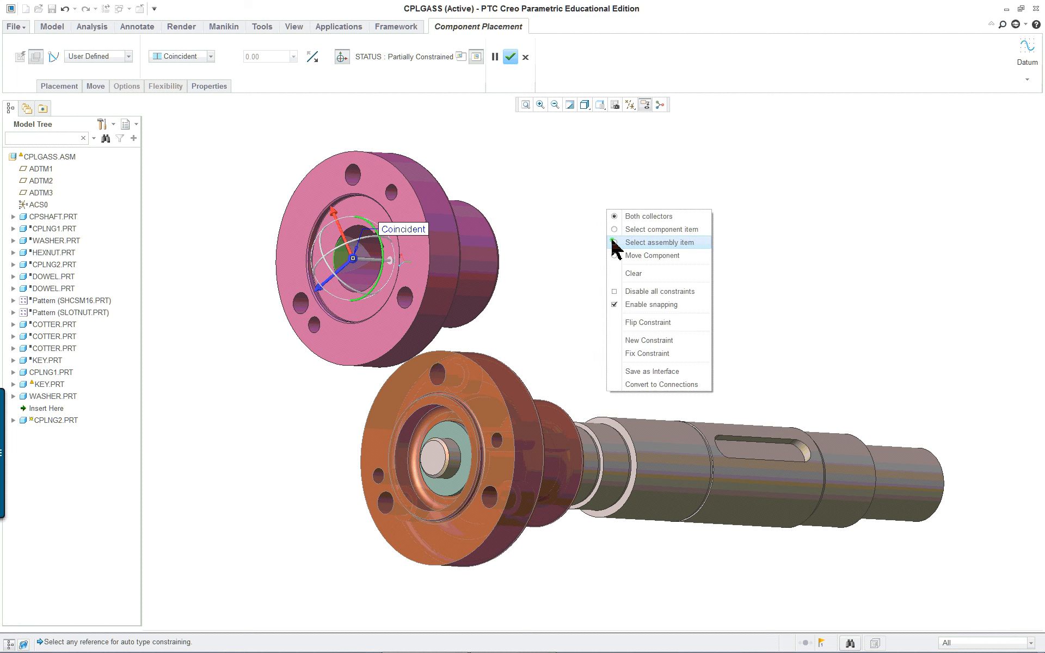
pyautogui.click(648, 338)
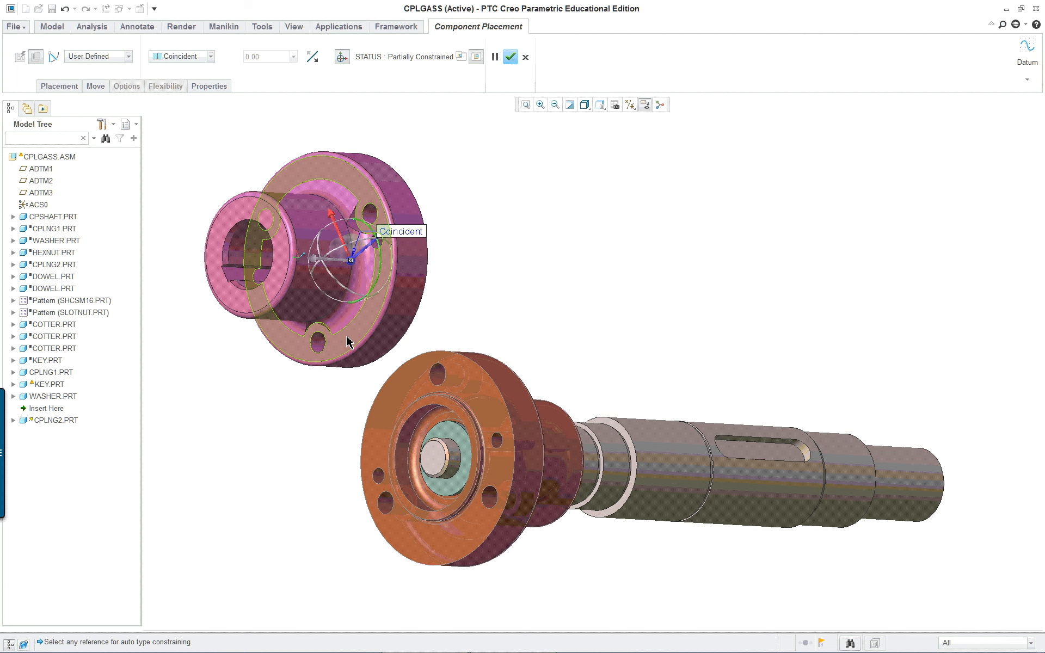
pyautogui.scroll(-2, 377, 248)
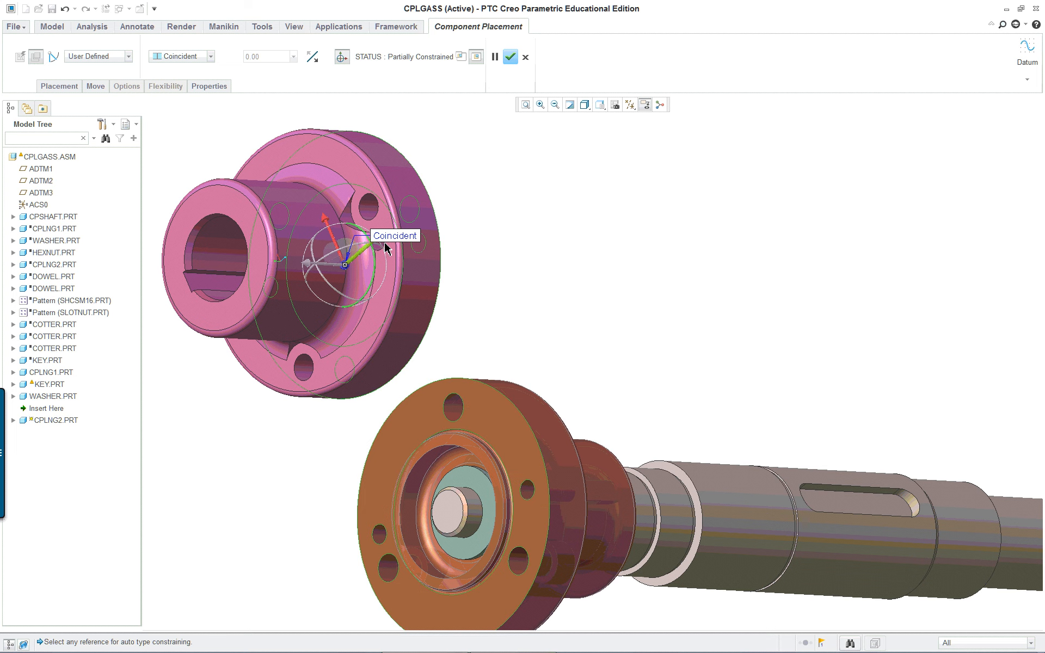
# Constrain one of CPLNG2's small flange dowel holes as Coincident with the matching dowel hole in CPLNG1.
pyautogui.moveTo(349, 284); pyautogui.dragTo(388, 279, button='middle')
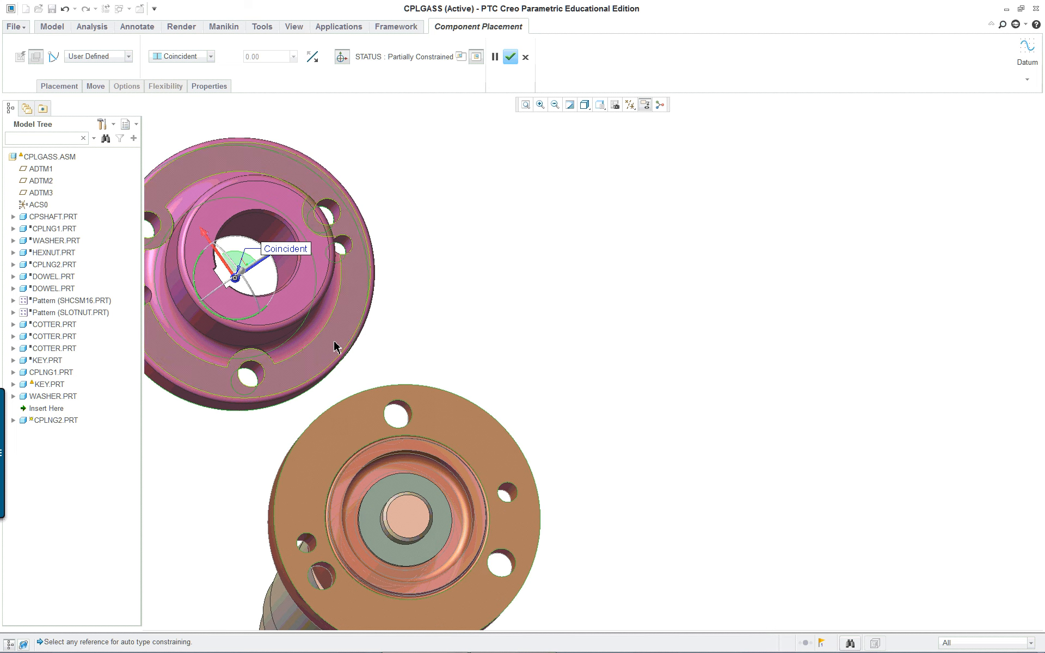
pyautogui.keyDown('shift'); pyautogui.moveTo(410, 366); pyautogui.dragTo(509, 350, button='middle'); pyautogui.keyUp('shift')
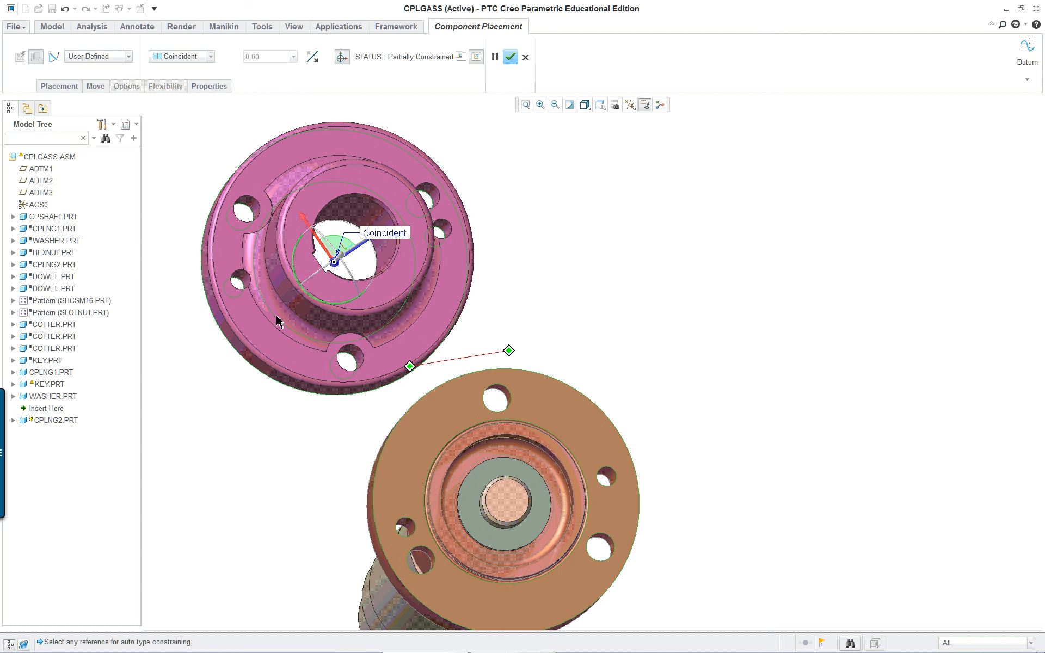
pyautogui.click(242, 278)
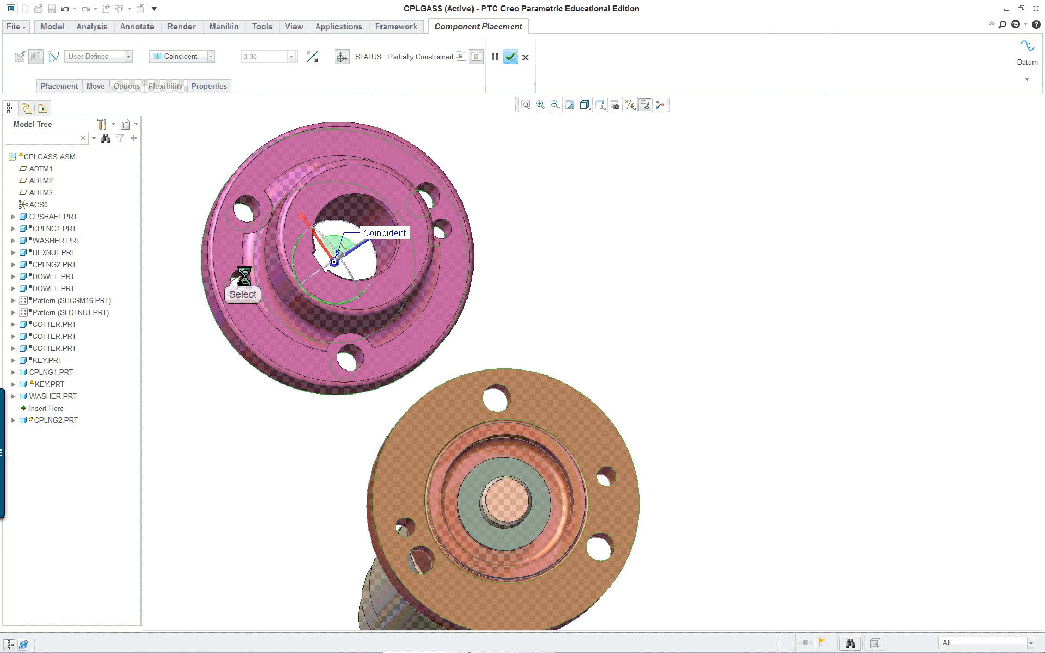
pyautogui.click(410, 526)
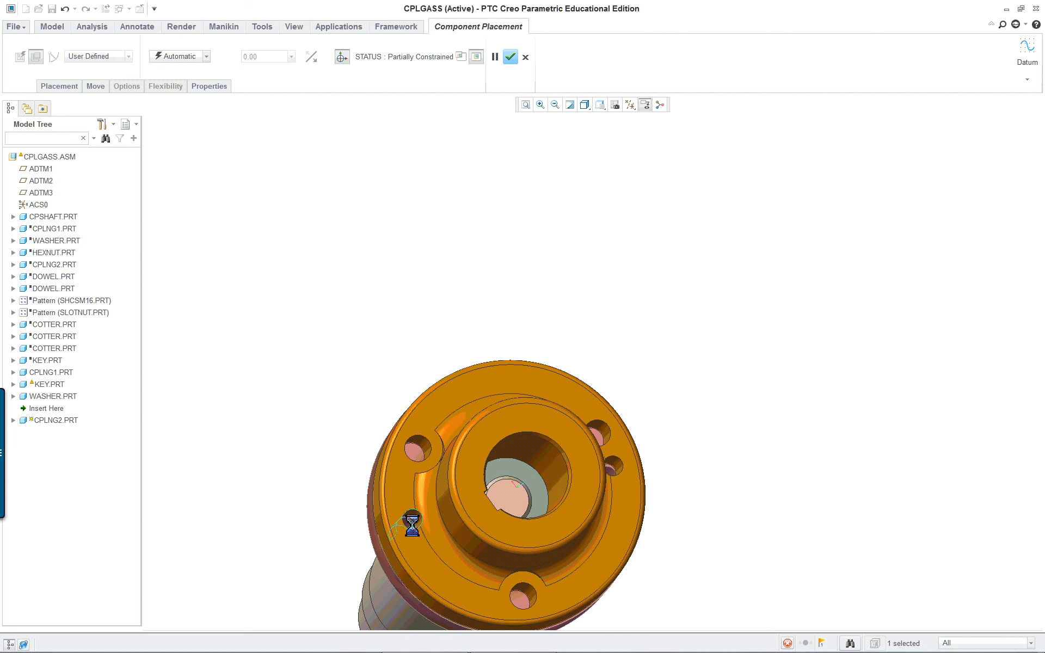
# Add a new constraint orienting CPLNG2's second small dowel hole to the matching hole in CPLNG1 and complete the component placement.
pyautogui.scroll(3, 710, 569)
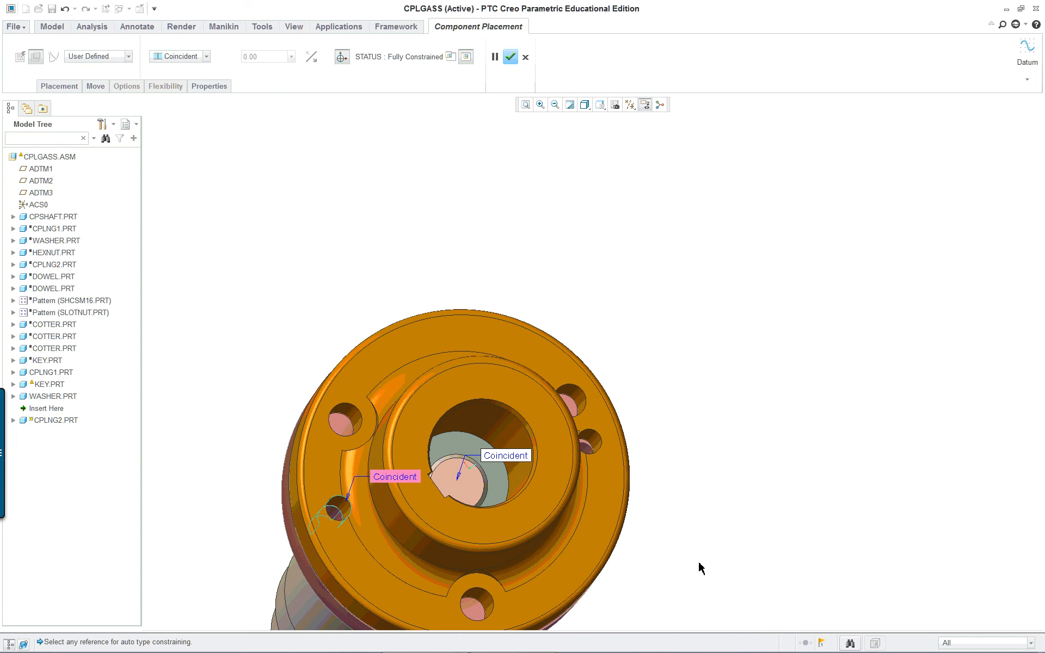
pyautogui.scroll(4, 623, 482)
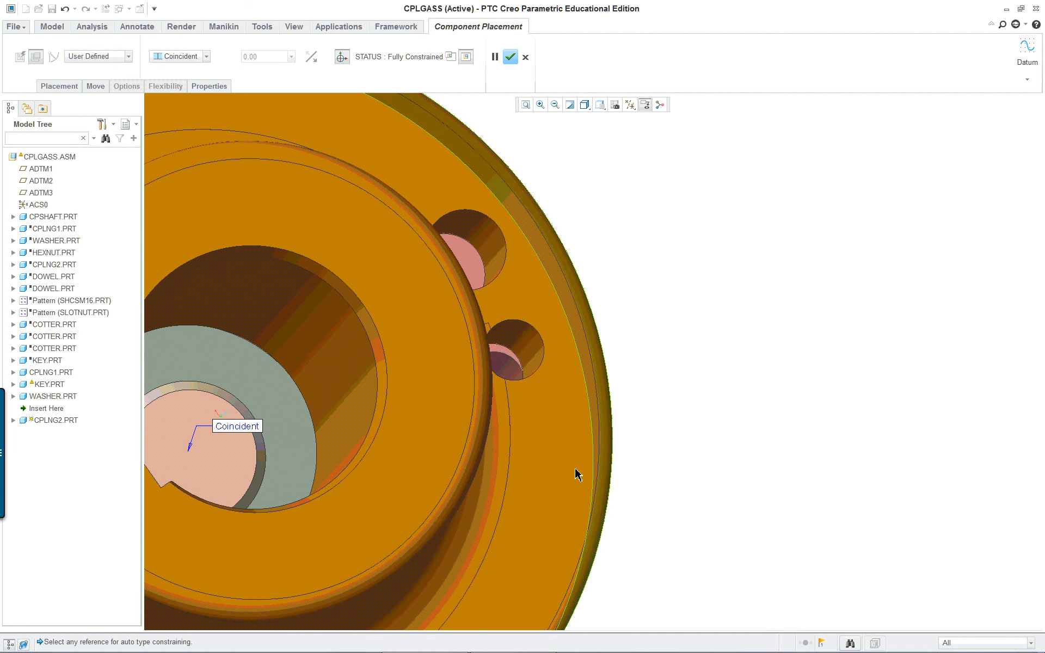
pyautogui.rightClick(483, 357)
pyautogui.rightClick(707, 347)
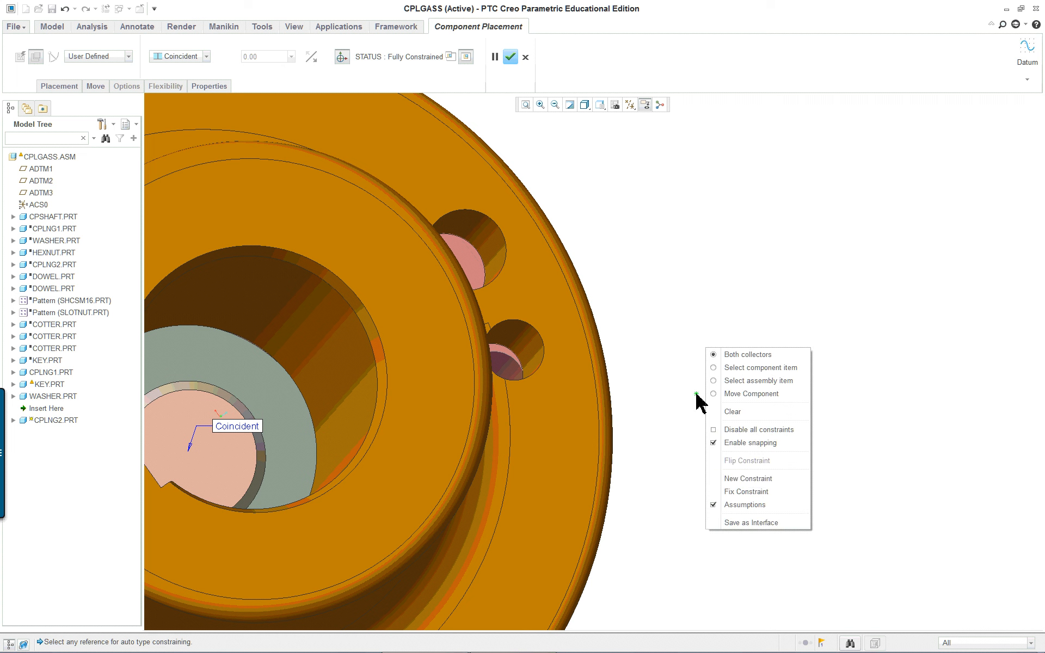
pyautogui.click(755, 479)
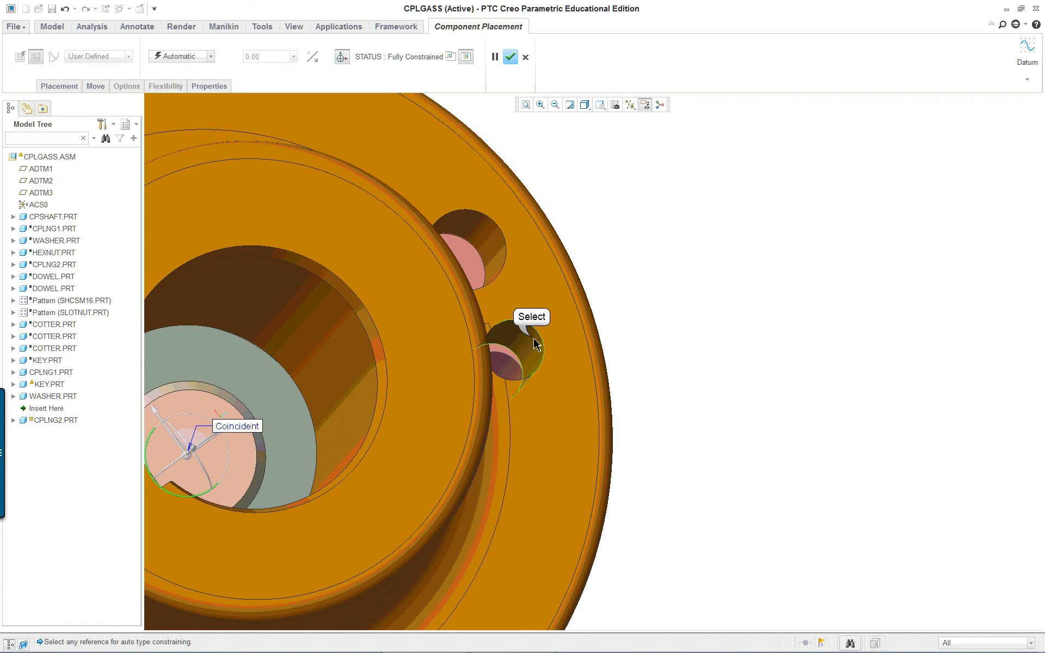
pyautogui.click(515, 374)
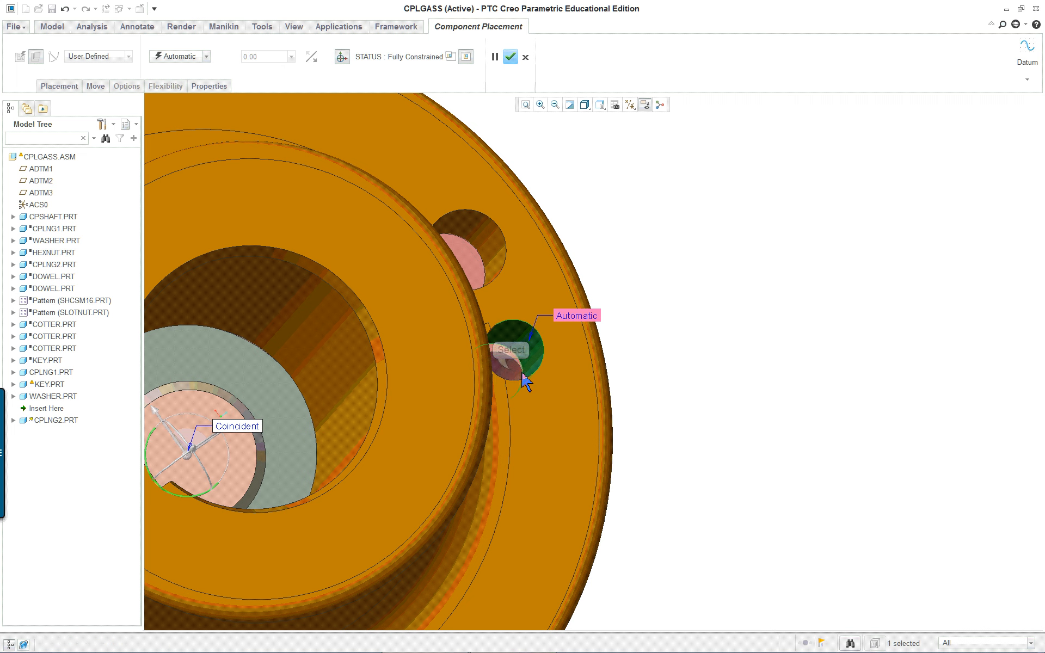
pyautogui.scroll(-3, 726, 439)
pyautogui.scroll(-4, 726, 438)
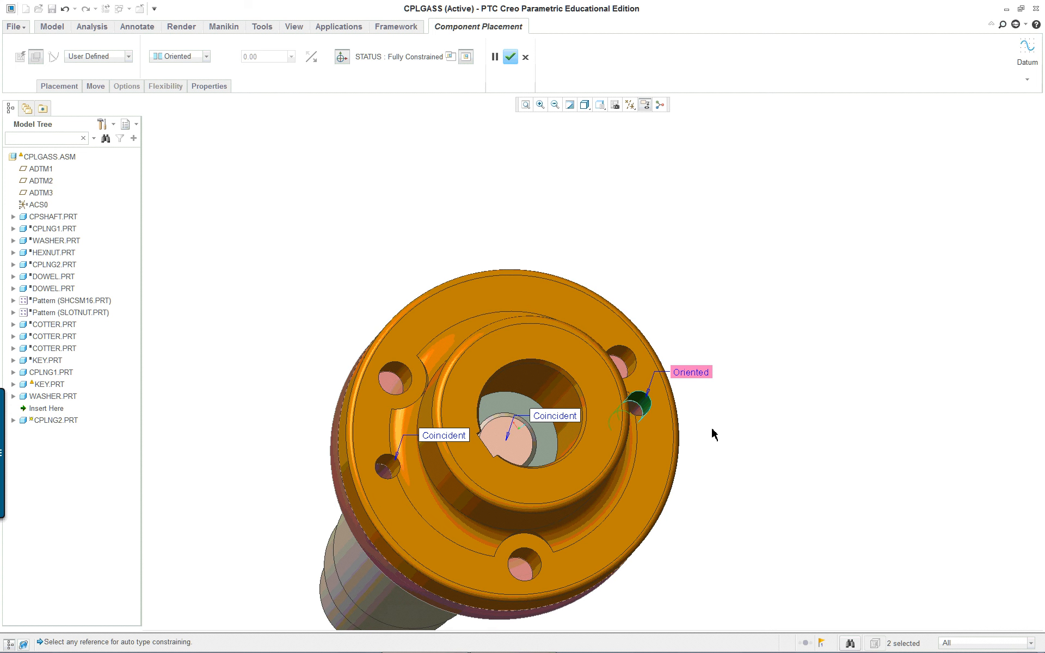
pyautogui.middleClick(506, 218)
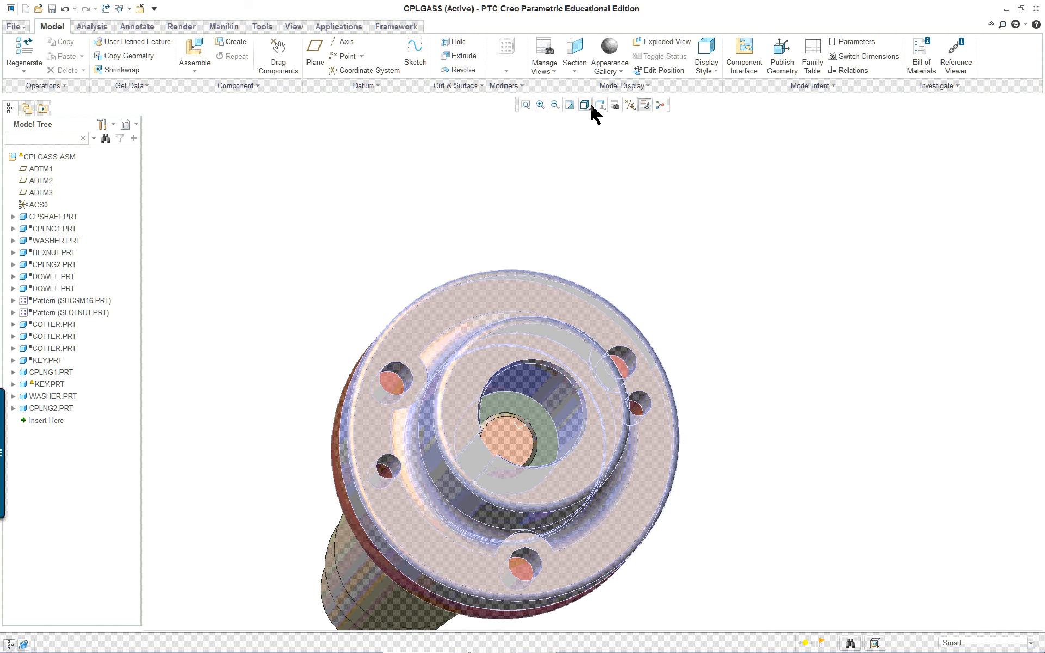
# Review the assembly in its saved exploded and unexploded orientations and examine the mated couplings on the shaft from several sides.
pyautogui.moveTo(637, 332); pyautogui.dragTo(607, 343, button='middle')
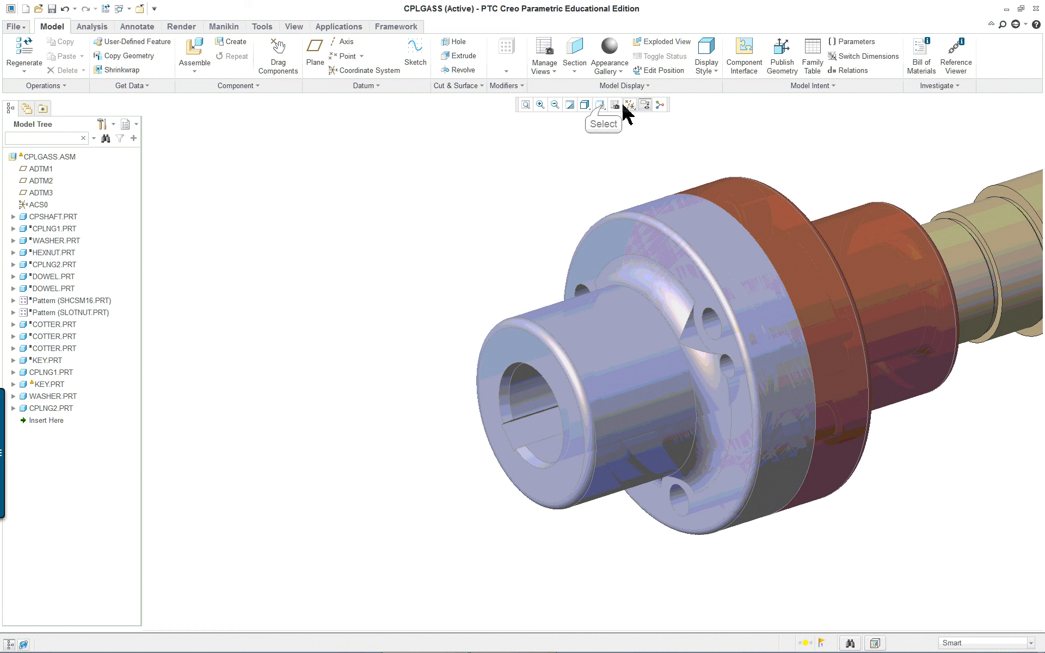
pyautogui.click(600, 105)
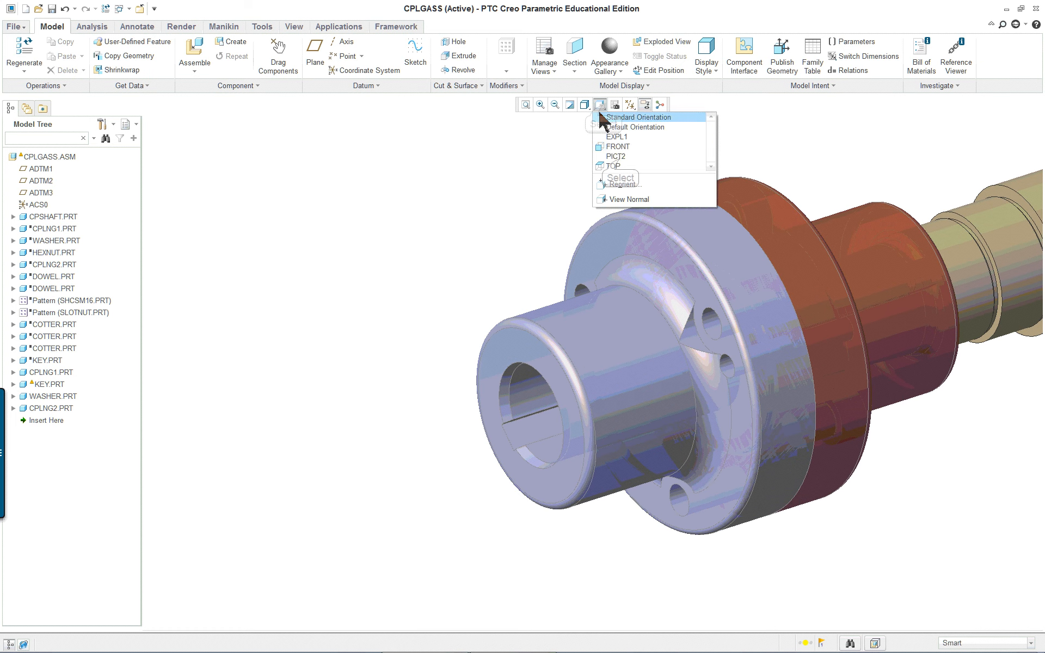
pyautogui.click(616, 156)
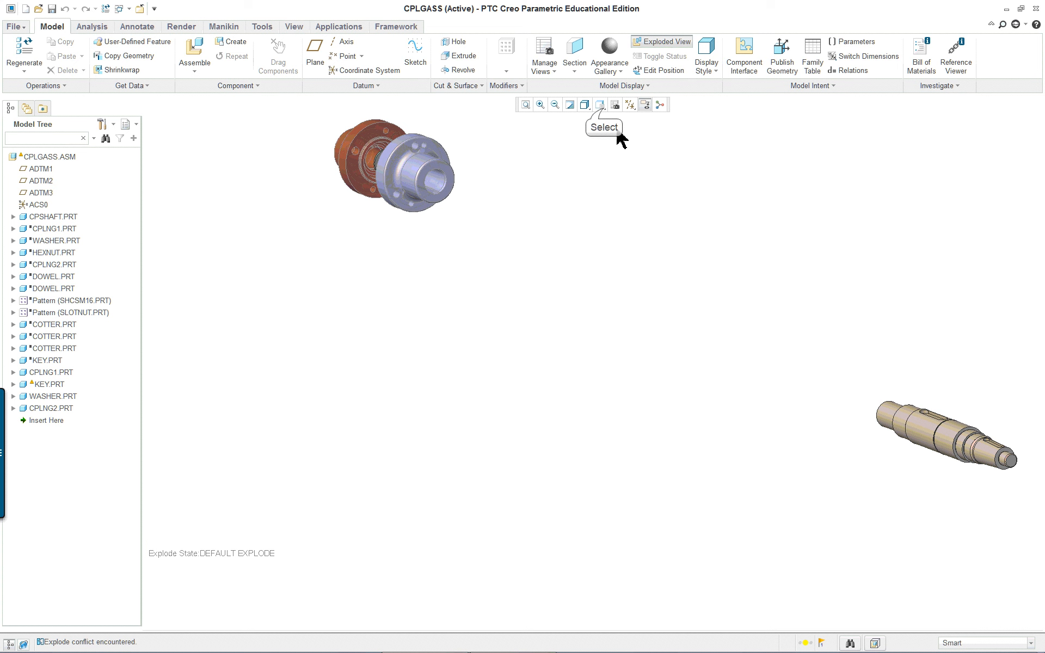
pyautogui.click(600, 106)
pyautogui.click(618, 143)
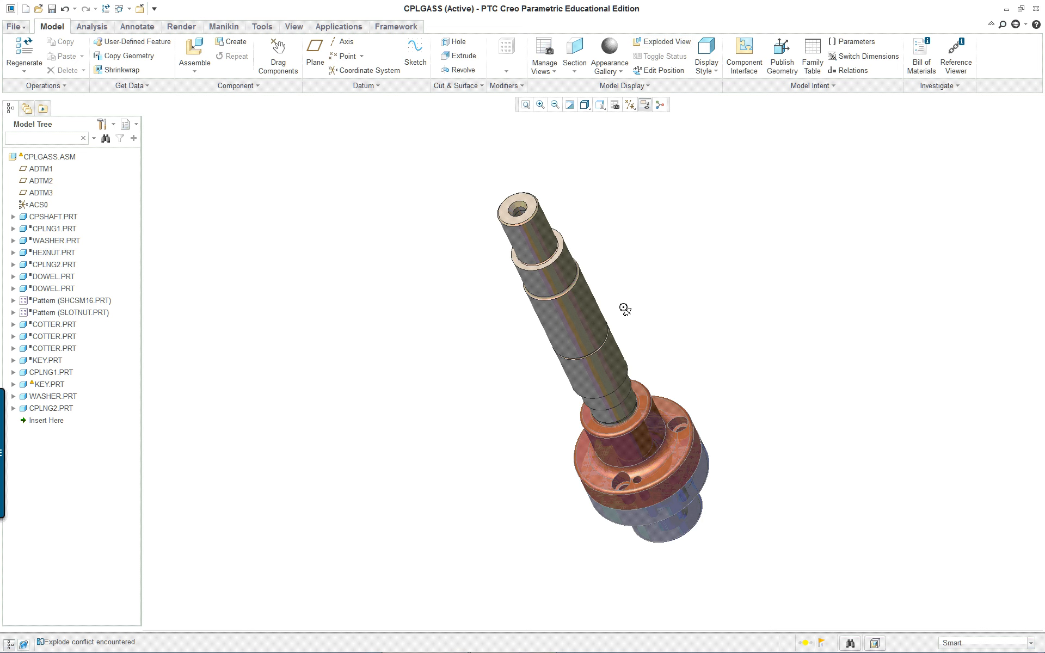
pyautogui.moveTo(591, 316); pyautogui.dragTo(583, 317, button='middle')
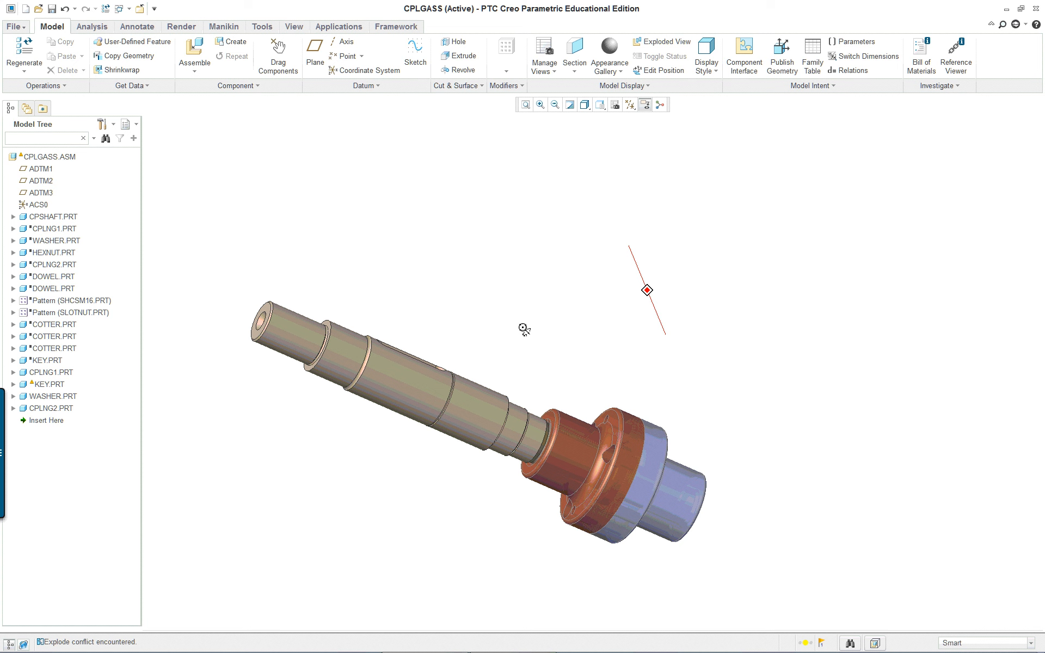
pyautogui.moveTo(523, 328); pyautogui.dragTo(455, 311, button='middle')
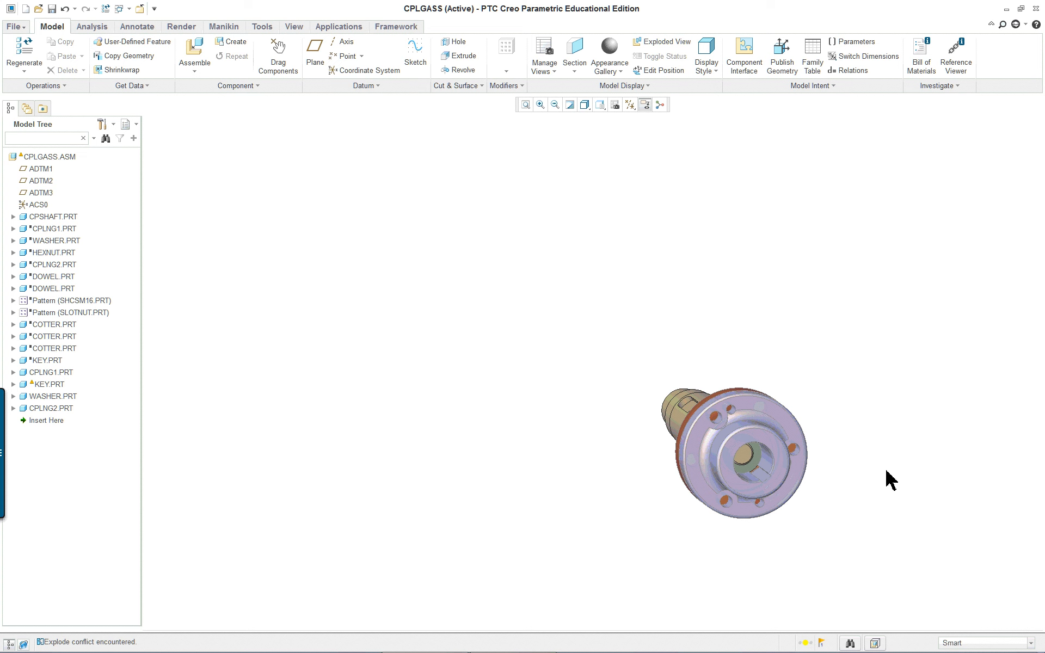
pyautogui.keyDown('shift'); pyautogui.moveTo(882, 474); pyautogui.dragTo(799, 487, button='middle'); pyautogui.keyUp('shift')
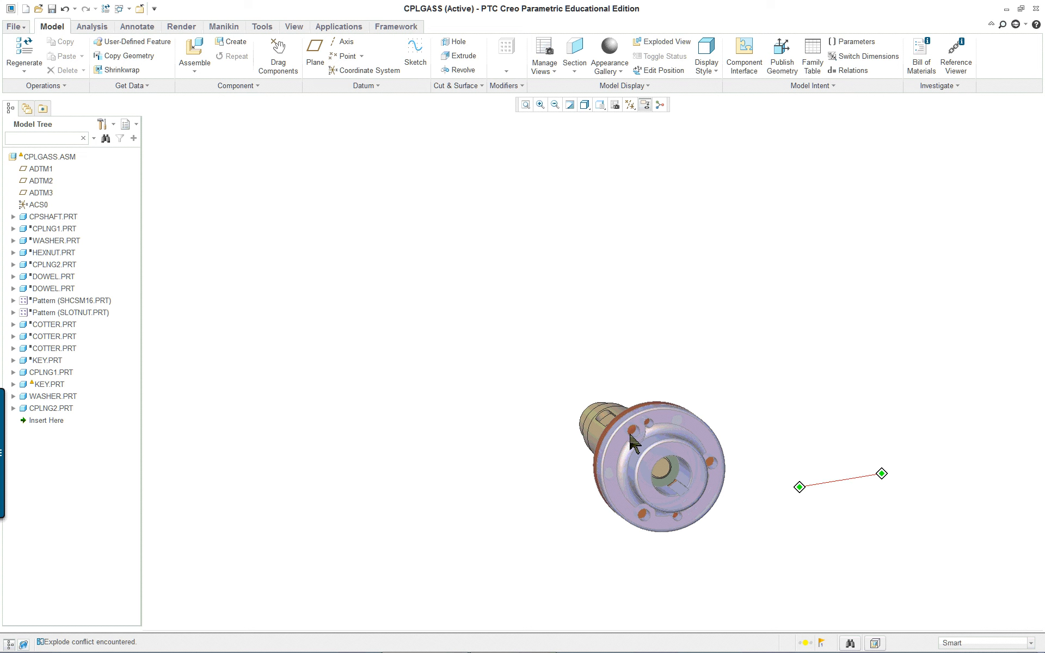
# Hide the newly assembled CPLNG1 and CPLNG2 components, leaving the shaft, key and washer displayed.
pyautogui.click(54, 410)
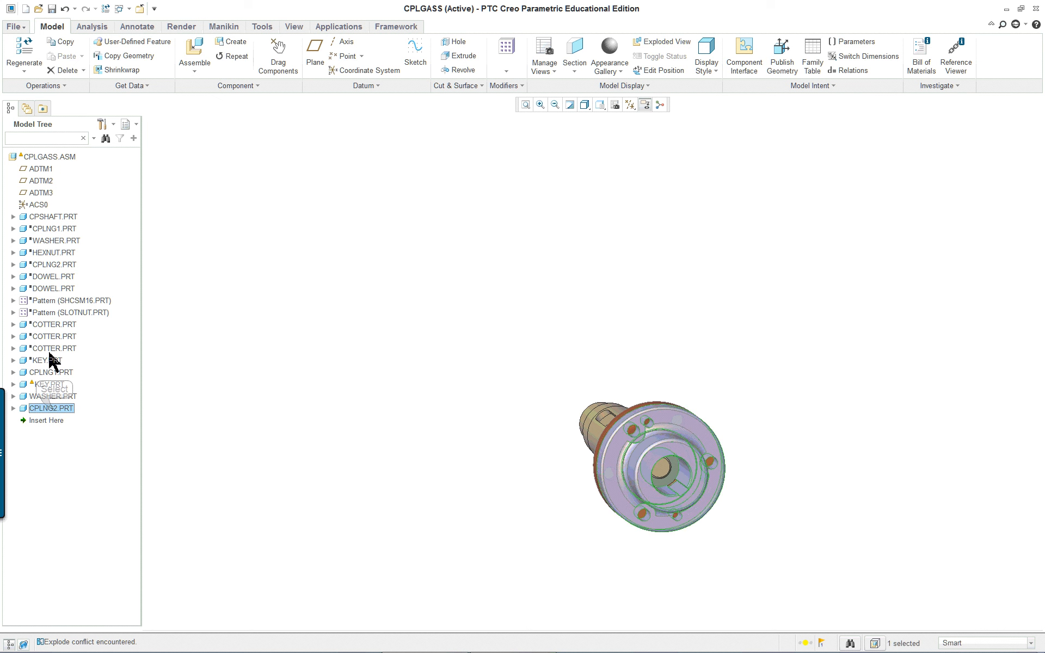
pyautogui.click(64, 218)
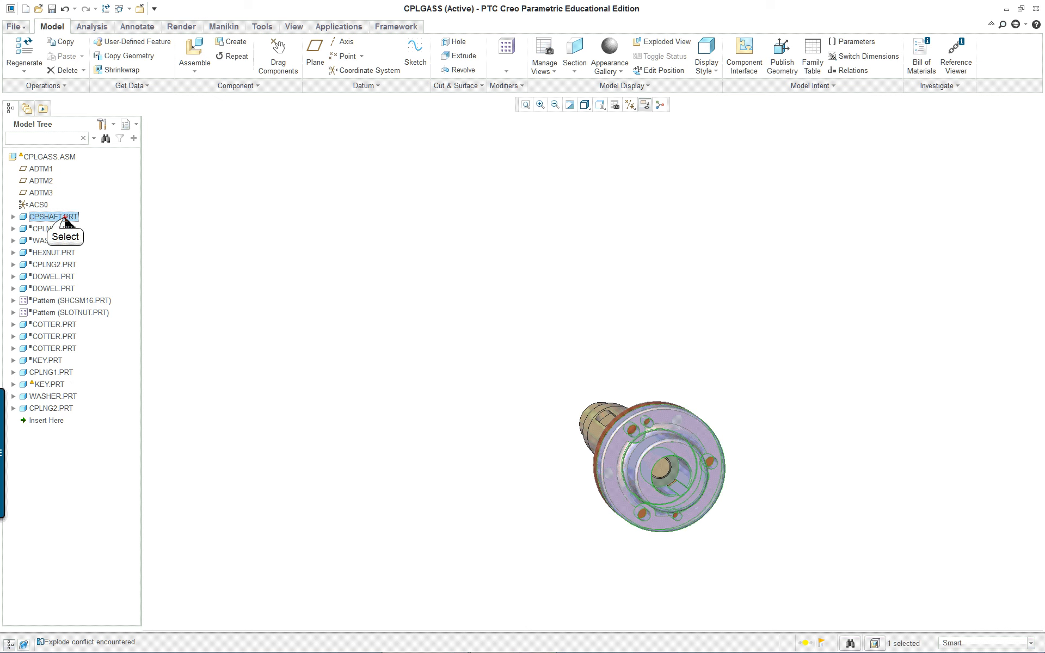
pyautogui.rightClick(60, 374)
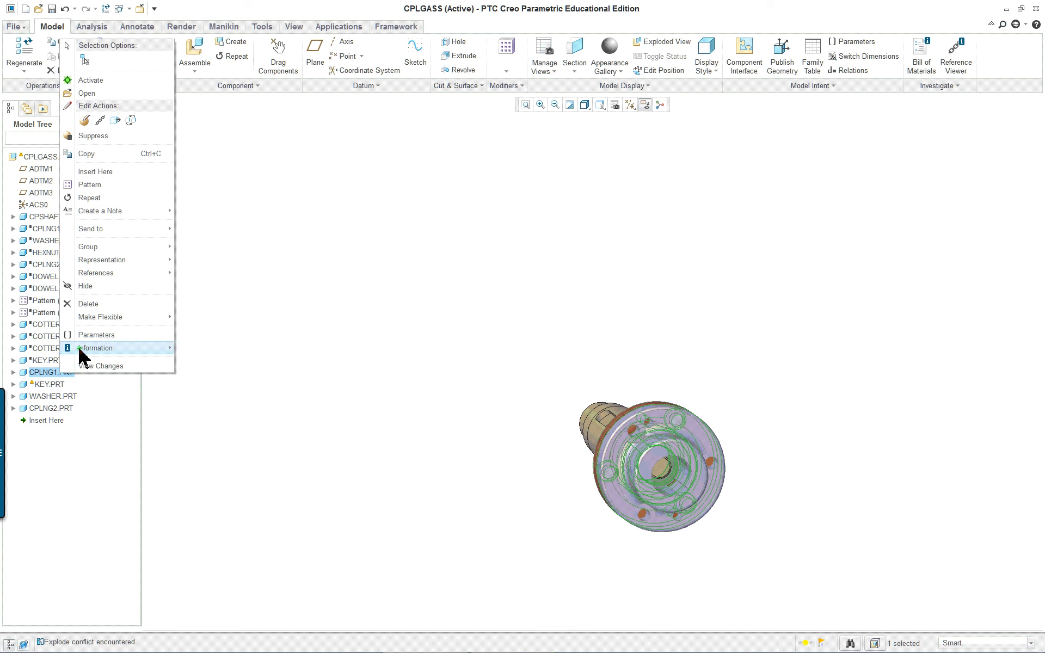
pyautogui.click(97, 286)
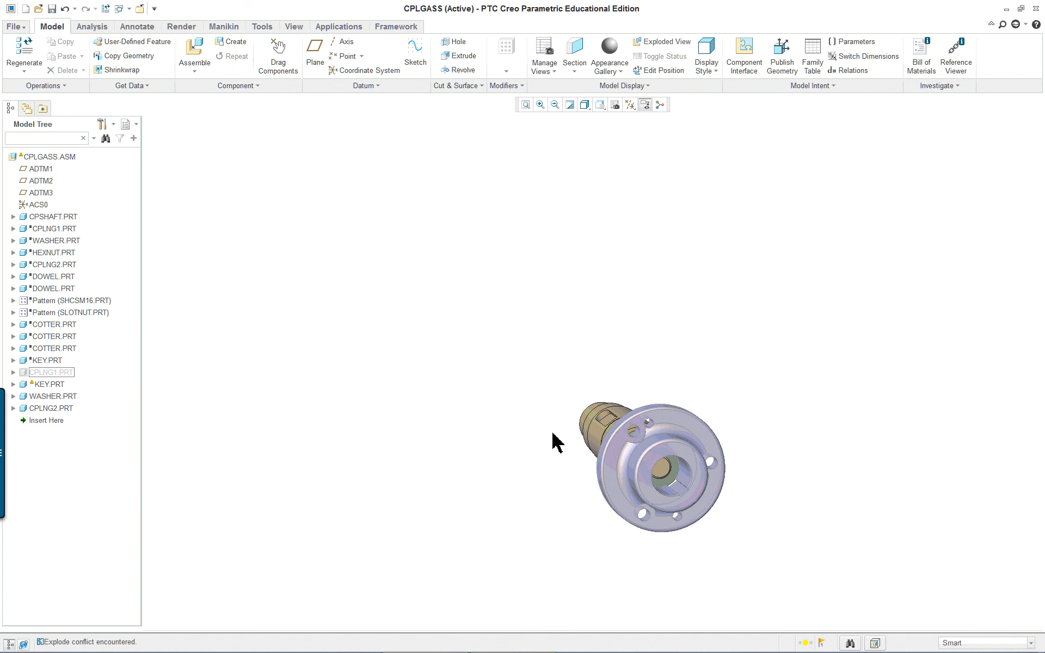
pyautogui.click(65, 408)
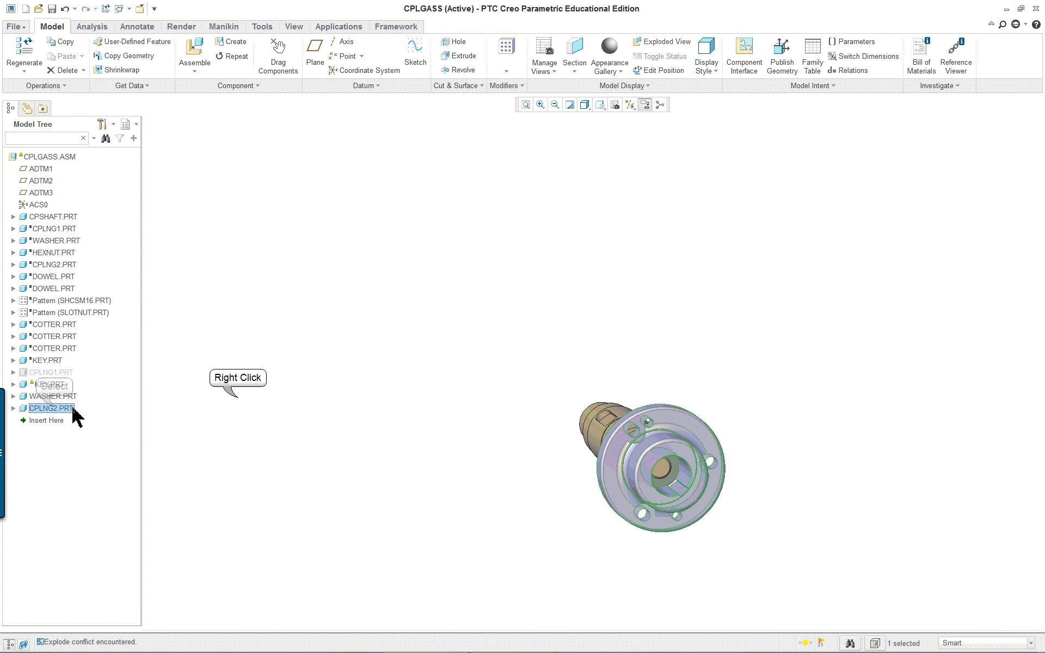
pyautogui.rightClick(241, 408)
pyautogui.moveTo(257, 374)
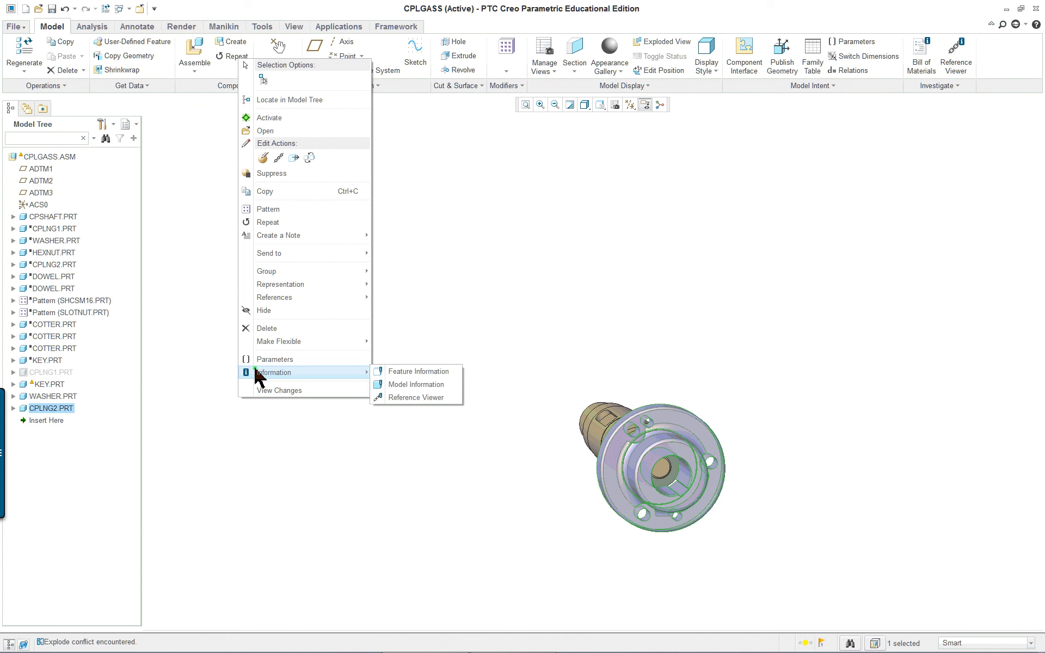
pyautogui.click(278, 312)
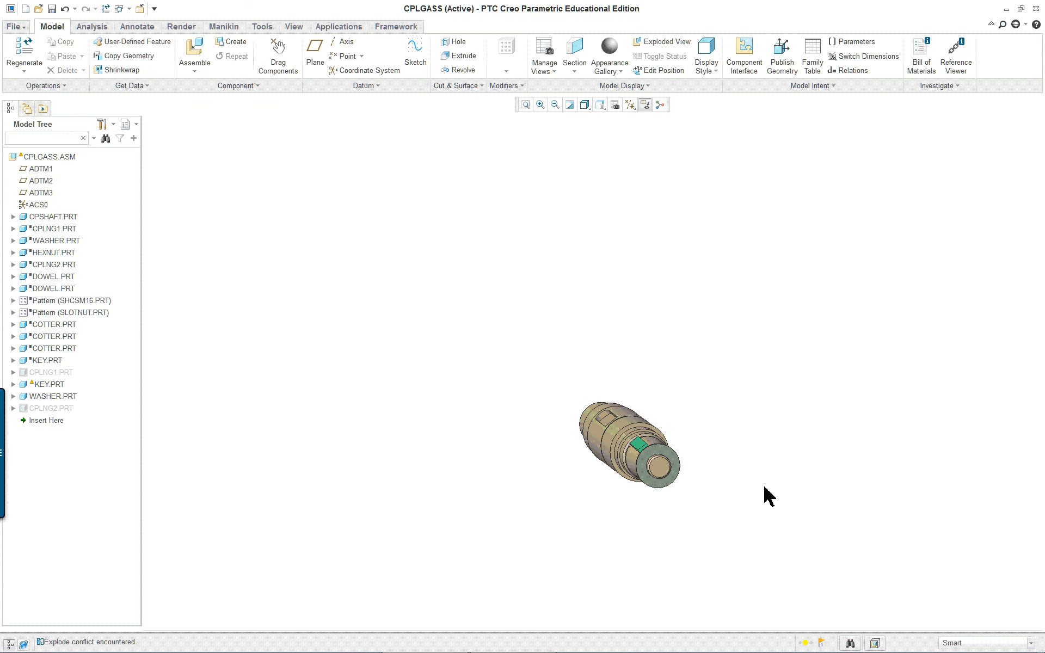
# Start assembling a new component at the shaft's washer end and preview the available part files, including shcsm16.prt and slotnut.prt.
pyautogui.scroll(-8, 686, 497)
pyautogui.scroll(1, 610, 479)
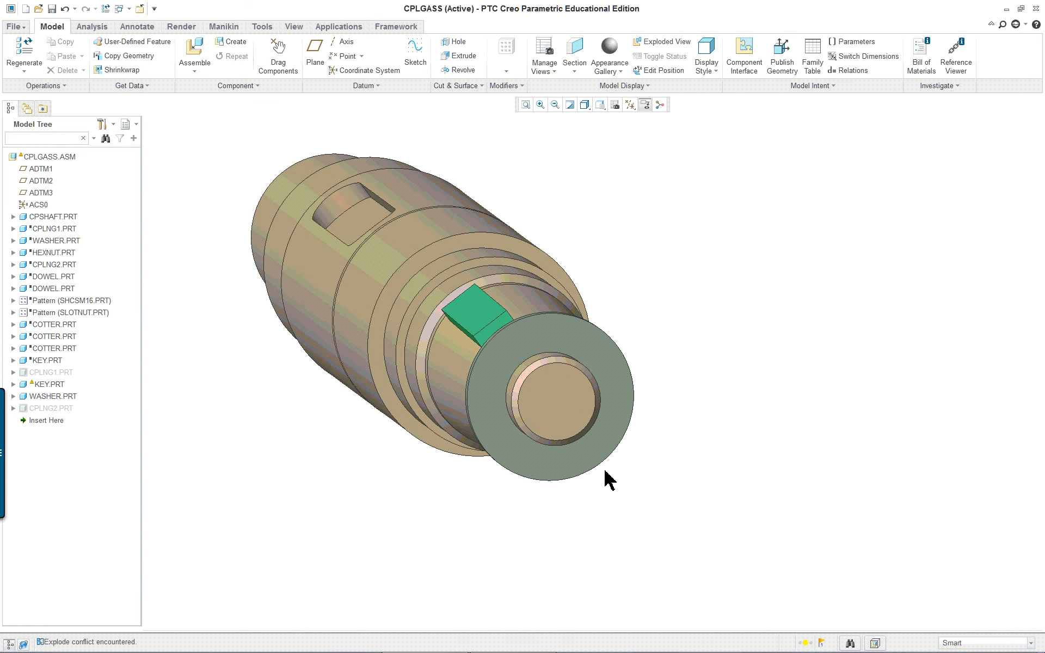
pyautogui.moveTo(605, 471); pyautogui.dragTo(568, 474, button='middle')
pyautogui.scroll(-1, 794, 434)
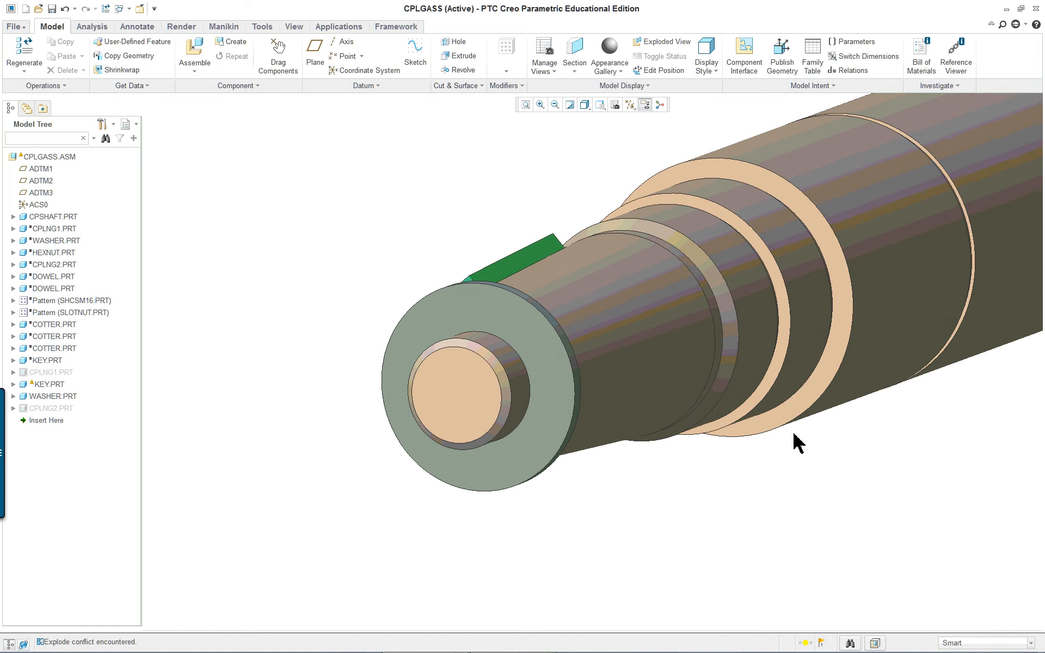
pyautogui.scroll(-1, 794, 434)
pyautogui.click(211, 51)
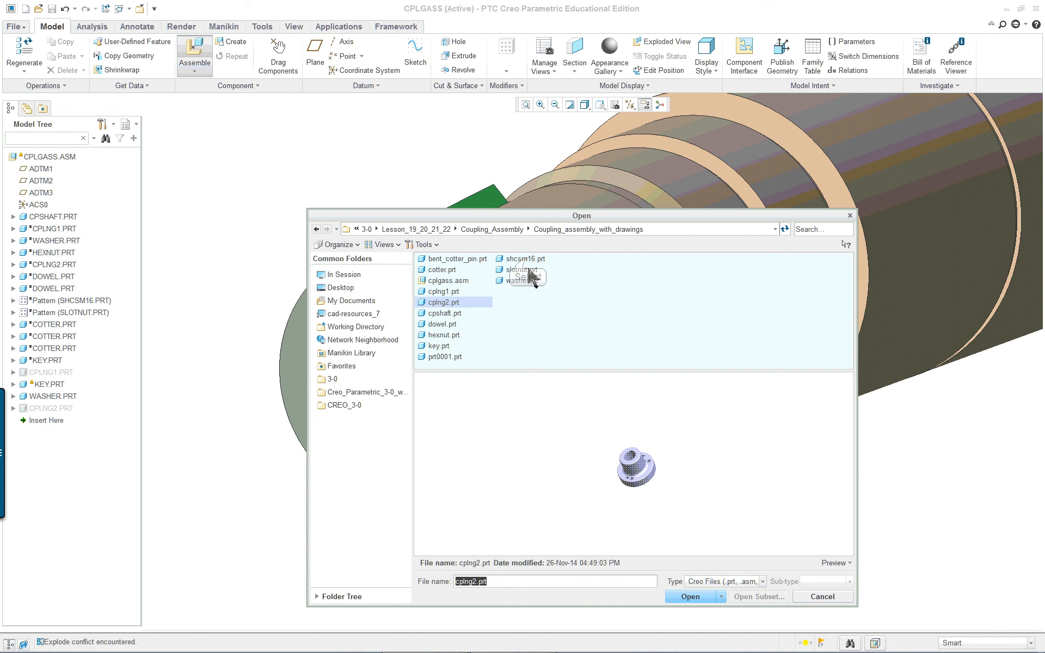
pyautogui.click(525, 259)
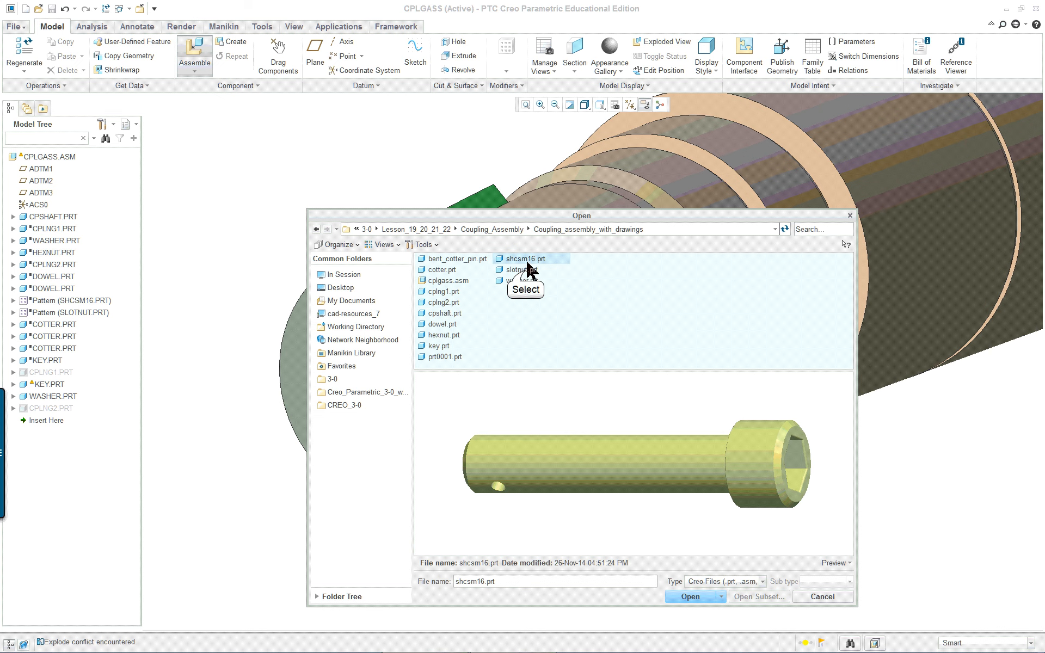
pyautogui.click(527, 270)
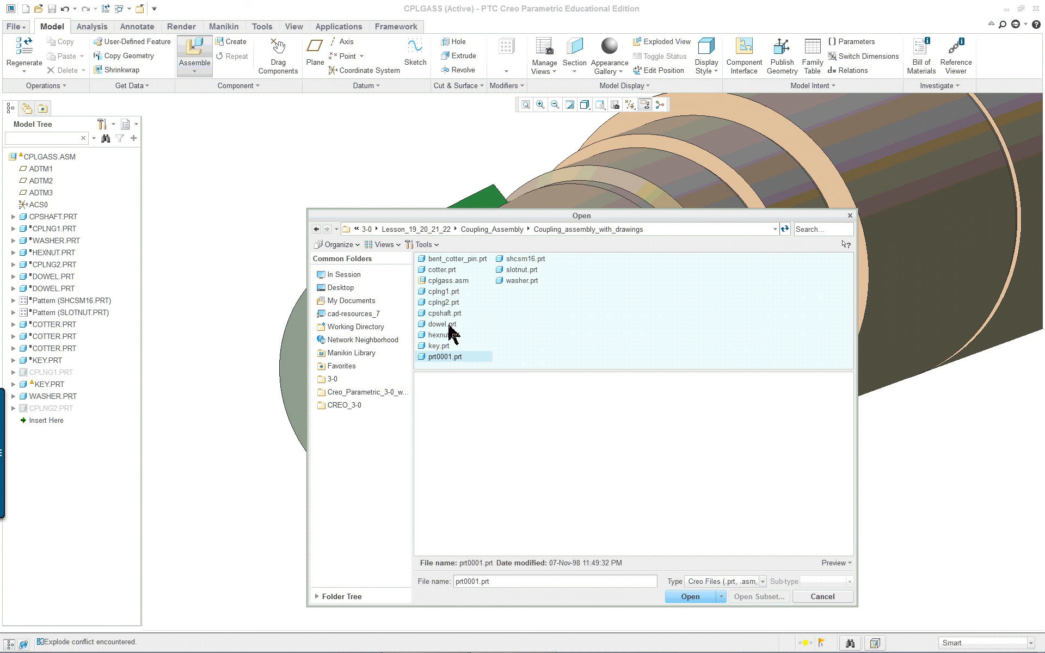
pyautogui.click(445, 259)
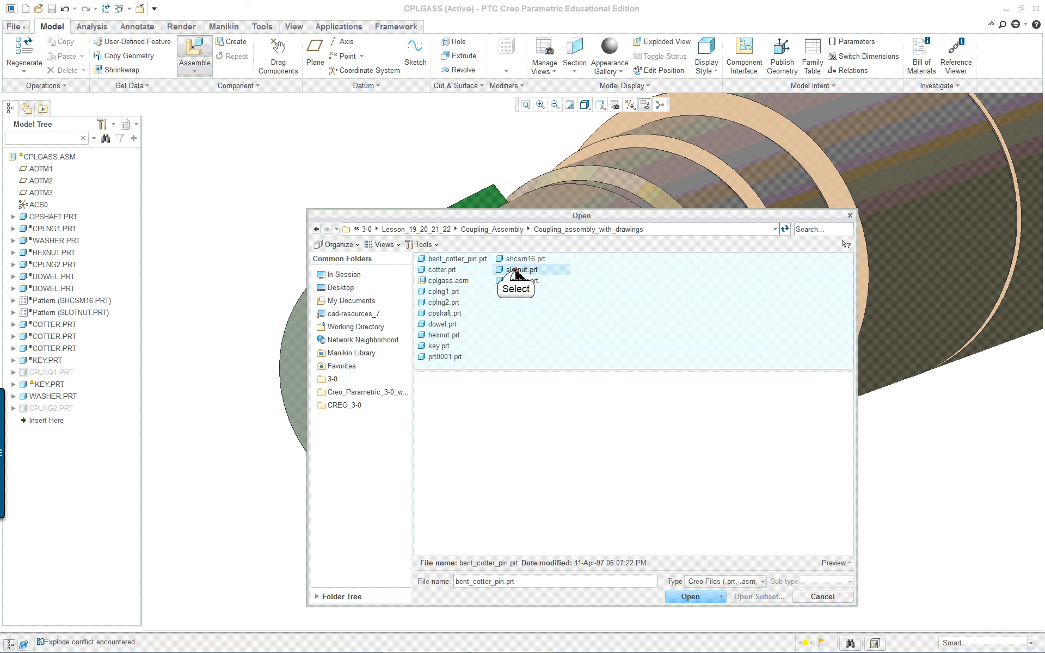
pyautogui.click(520, 270)
pyautogui.click(523, 260)
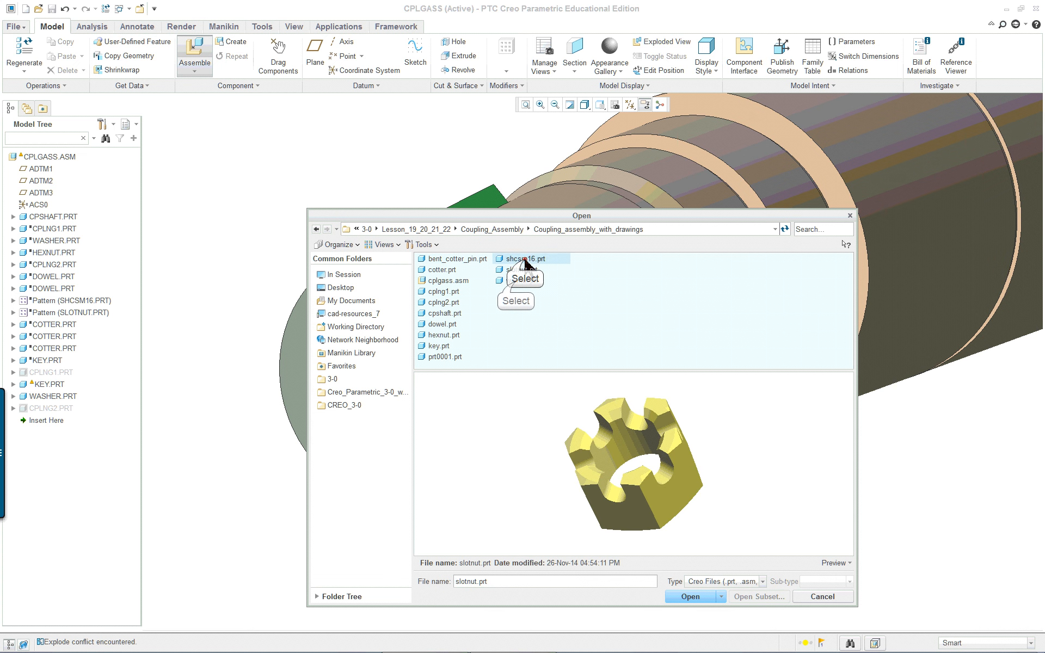
pyautogui.click(519, 281)
pyautogui.click(457, 357)
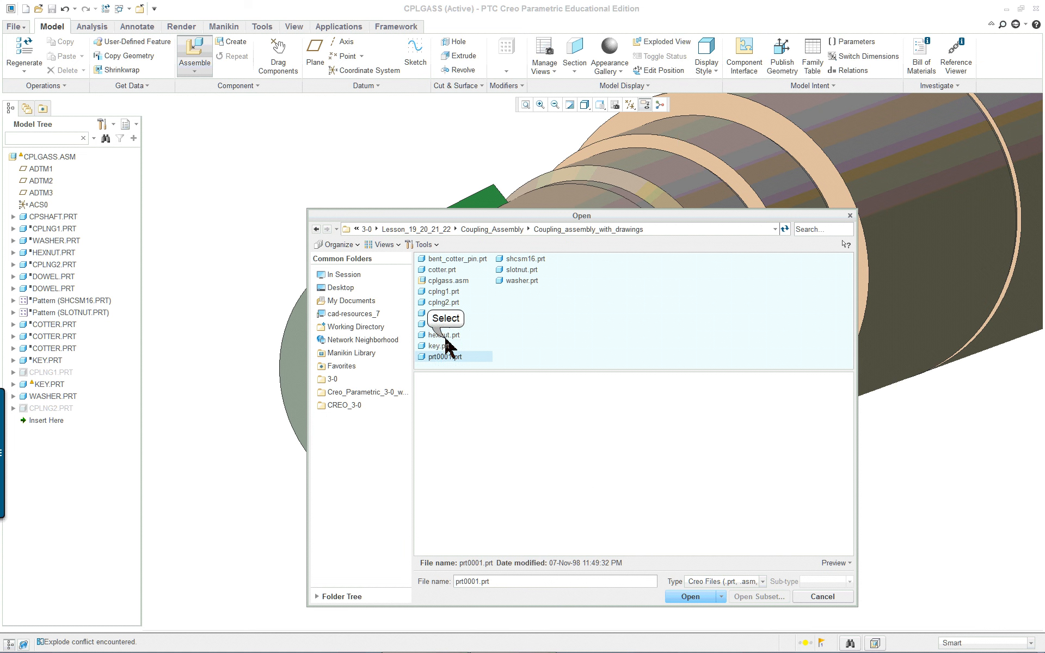
# Bring hexnut.prt into the CPLGASS assembly as a new component ready for constraining.
pyautogui.click(444, 335)
pyautogui.doubleClick(446, 335)
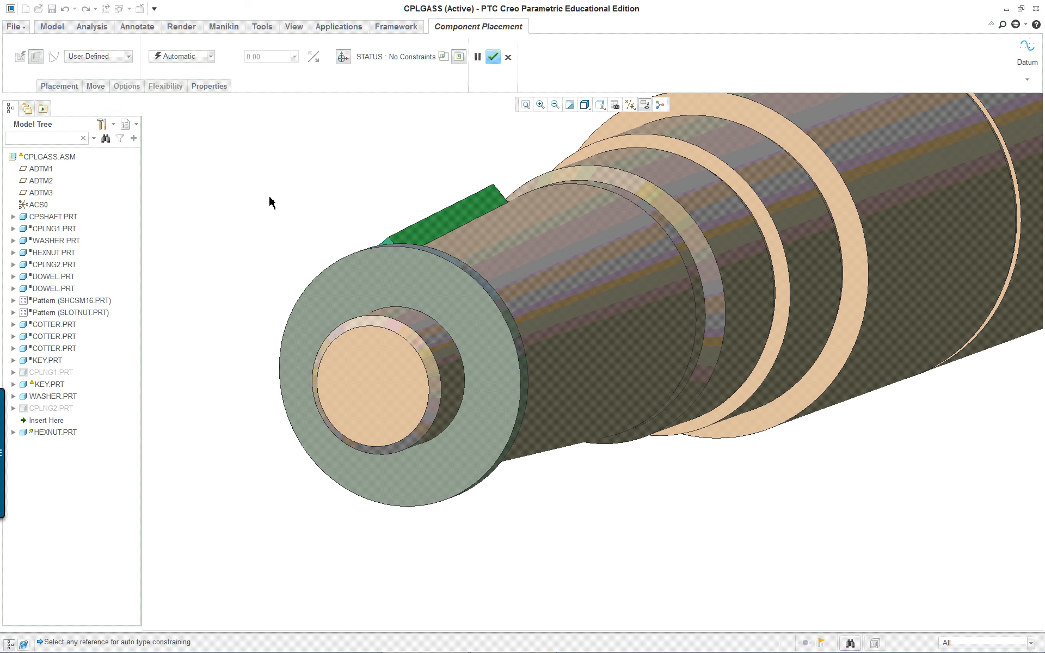
pyautogui.scroll(4, 368, 258)
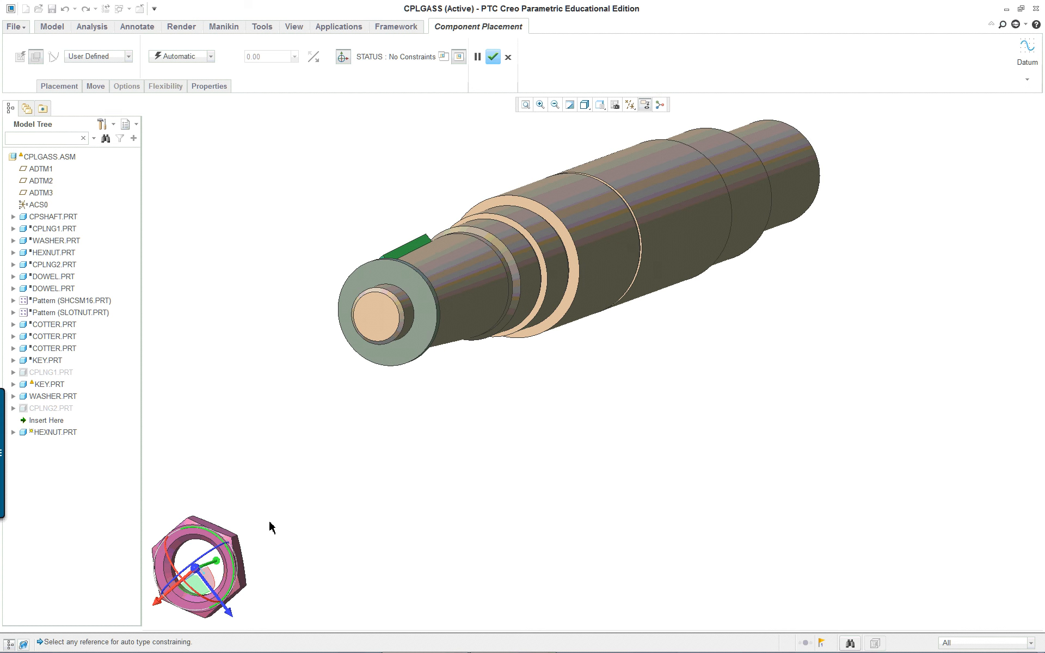
# Make the hex nut's bore coincident with the cylindrical surface at the shaft's washer end.
pyautogui.scroll(-4, 362, 360)
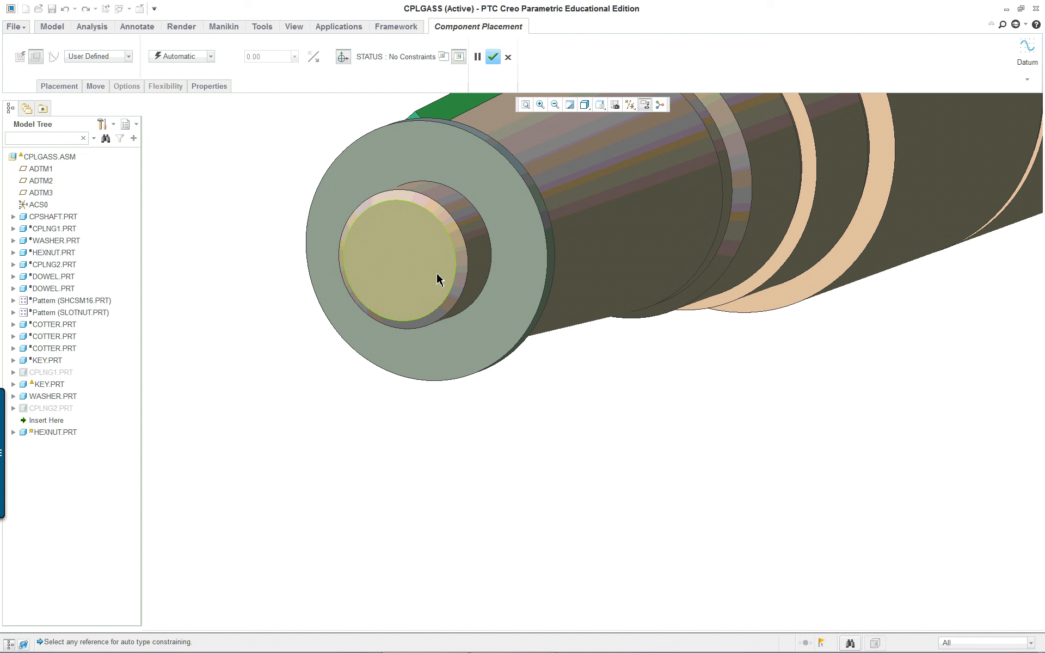
pyautogui.click(464, 212)
pyautogui.scroll(5, 422, 372)
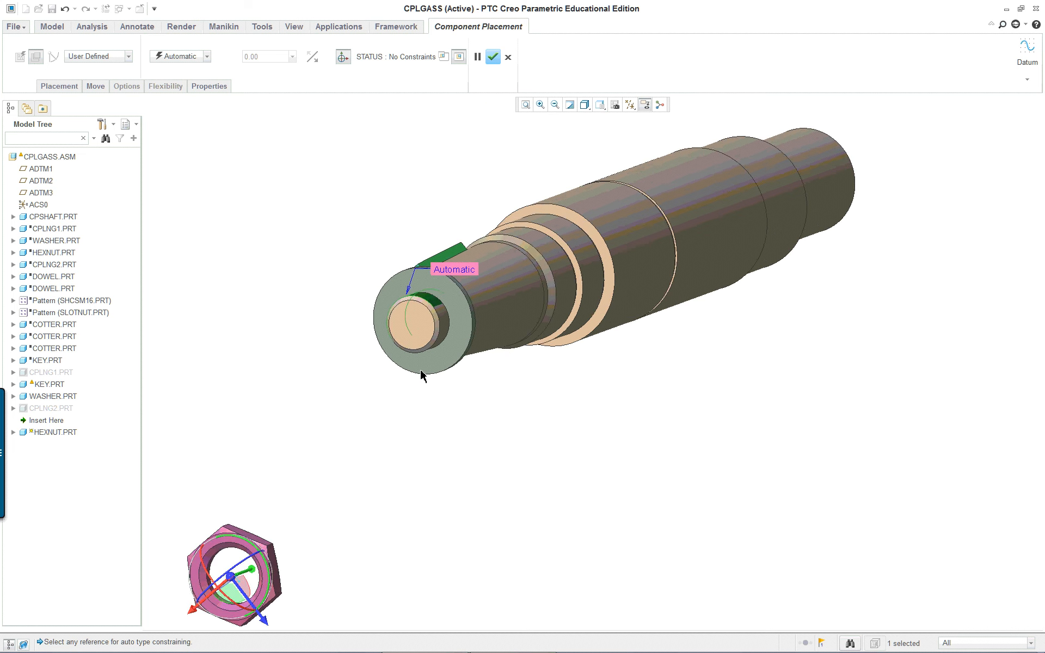
pyautogui.scroll(-3, 353, 528)
pyautogui.scroll(-5, 218, 351)
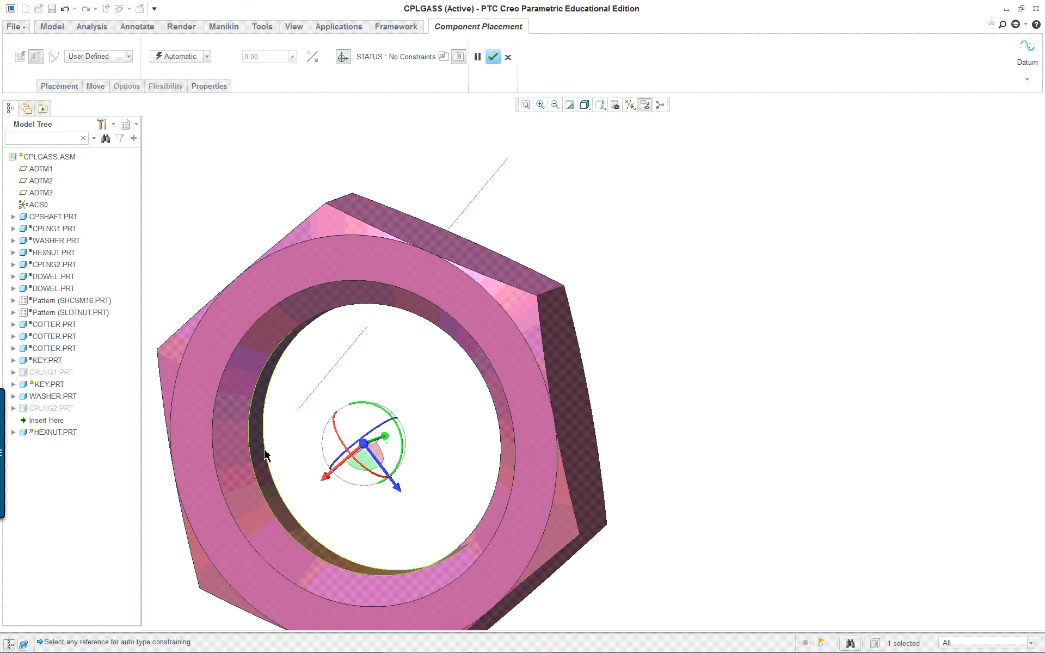
pyautogui.click(261, 445)
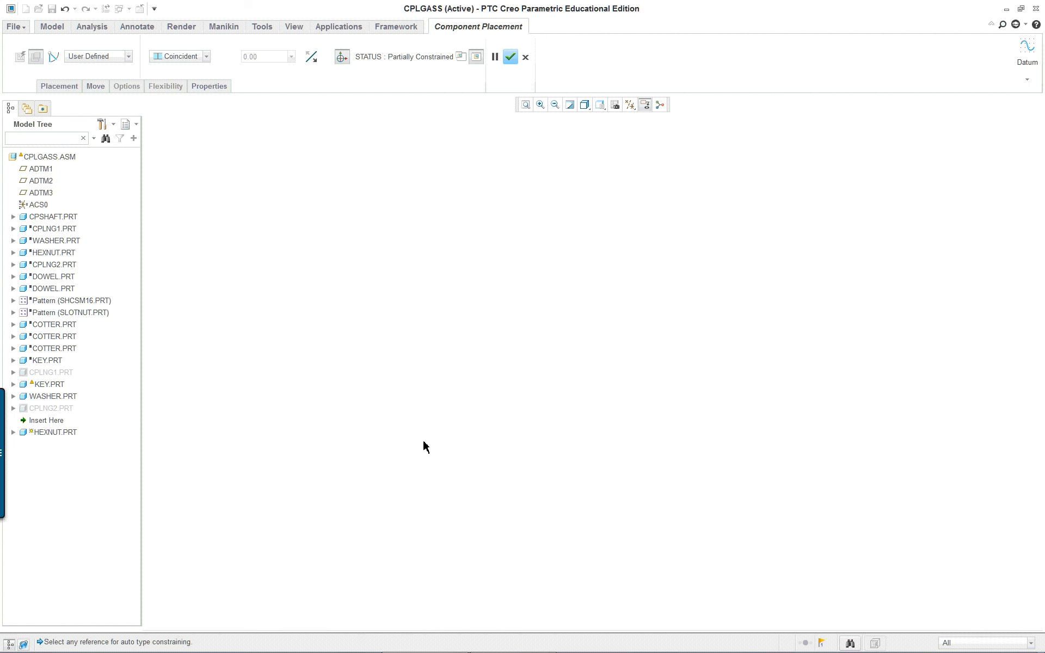
# Add a second placement constraint between the washer's outer face and the hex nut's flat face.
pyautogui.scroll(4, 468, 420)
pyautogui.scroll(-3, 549, 309)
pyautogui.scroll(-1, 549, 309)
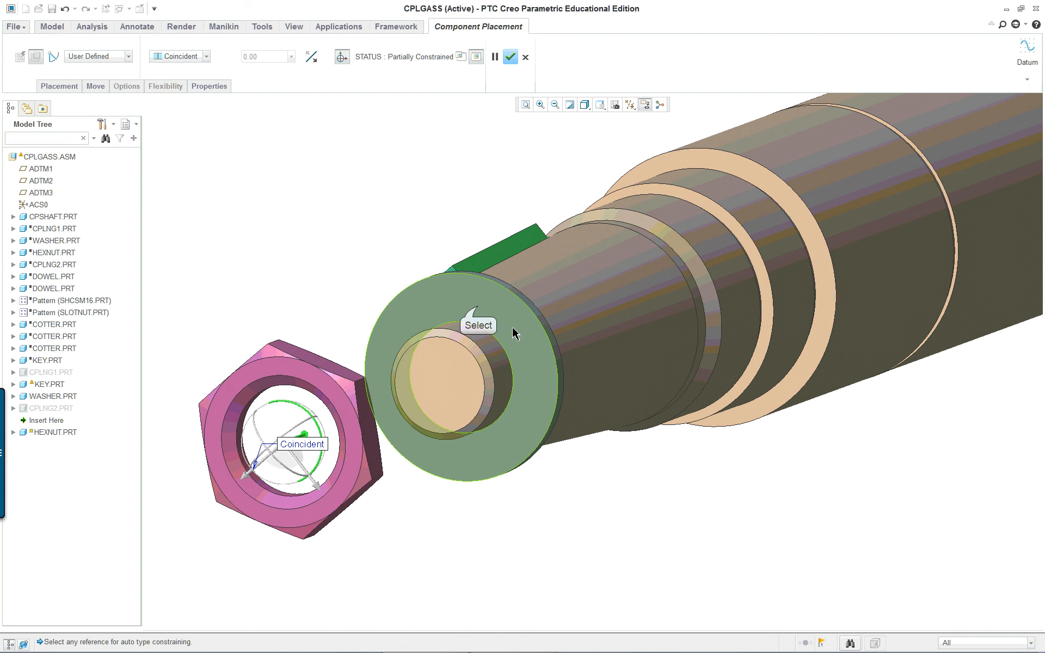
pyautogui.click(481, 343)
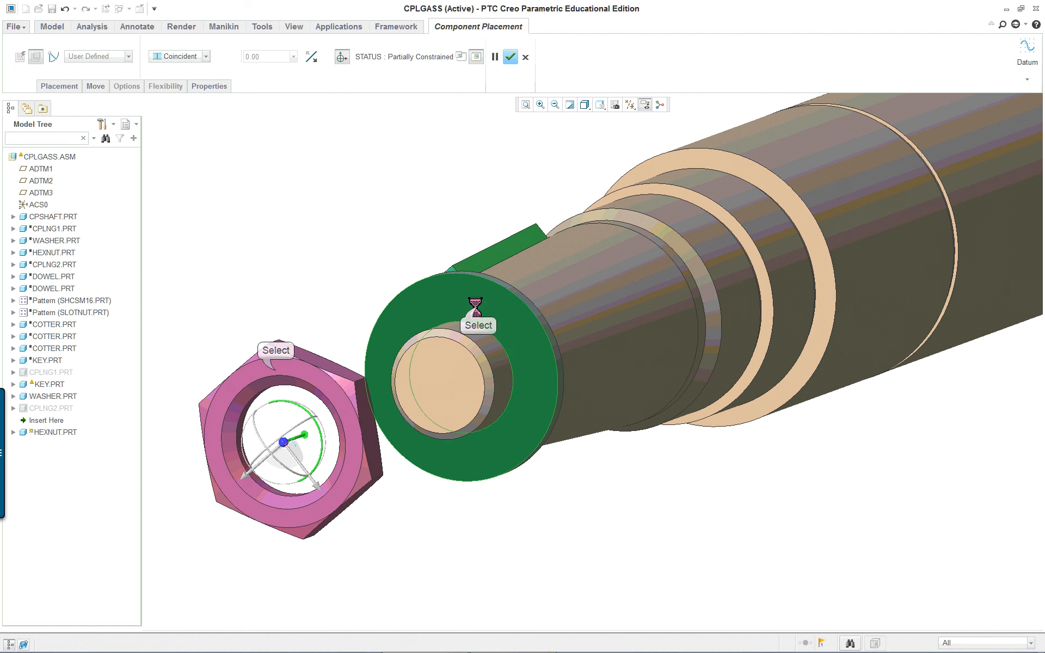
pyautogui.click(285, 369)
# Change the nut-to-washer constraint to Coincident, flip the nut so it sits outside the washer, and accept the placement.
pyautogui.click(105, 59)
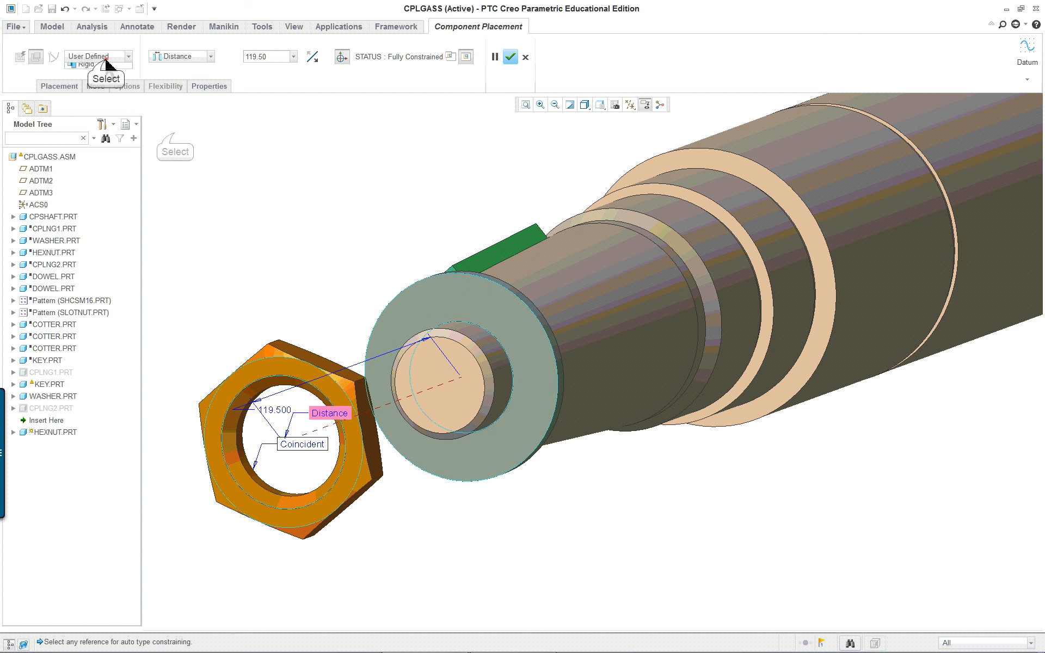
pyautogui.click(174, 133)
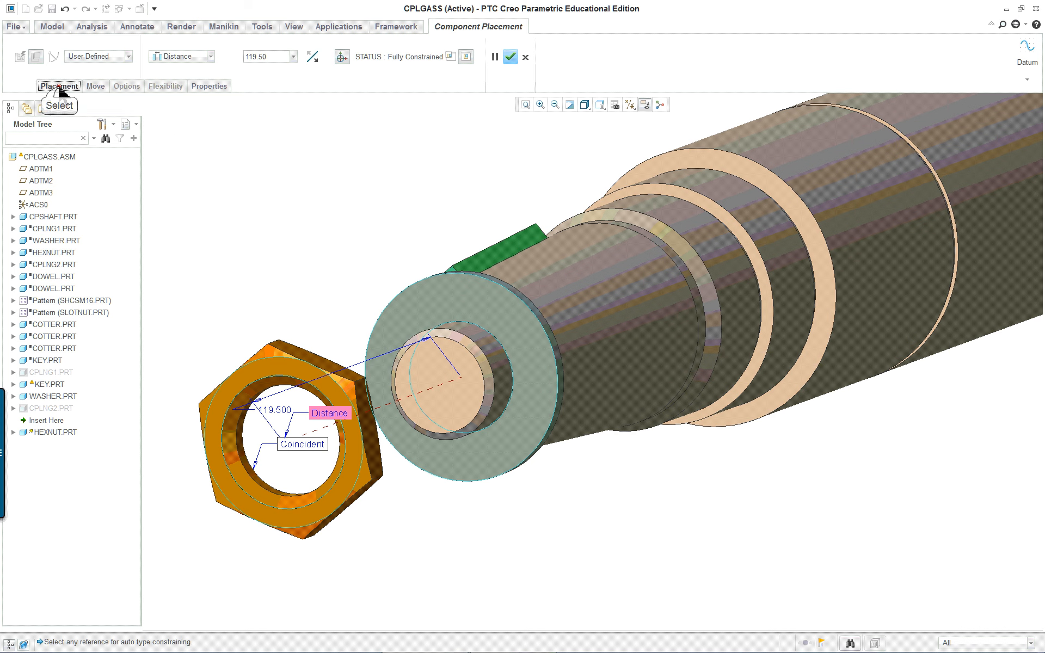
pyautogui.click(59, 87)
pyautogui.click(228, 139)
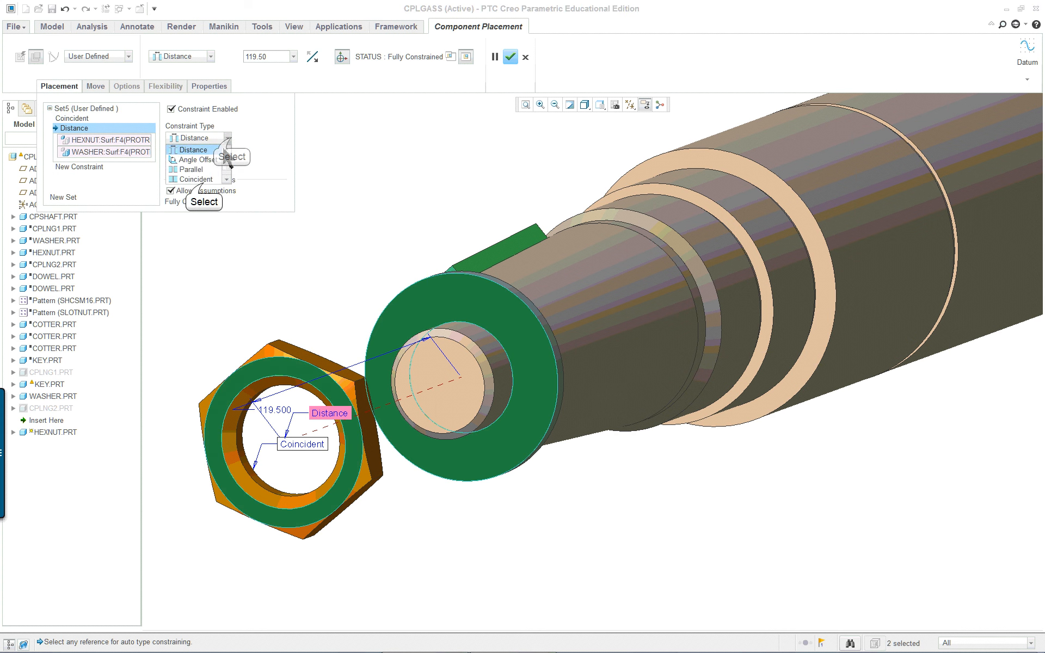
pyautogui.click(207, 177)
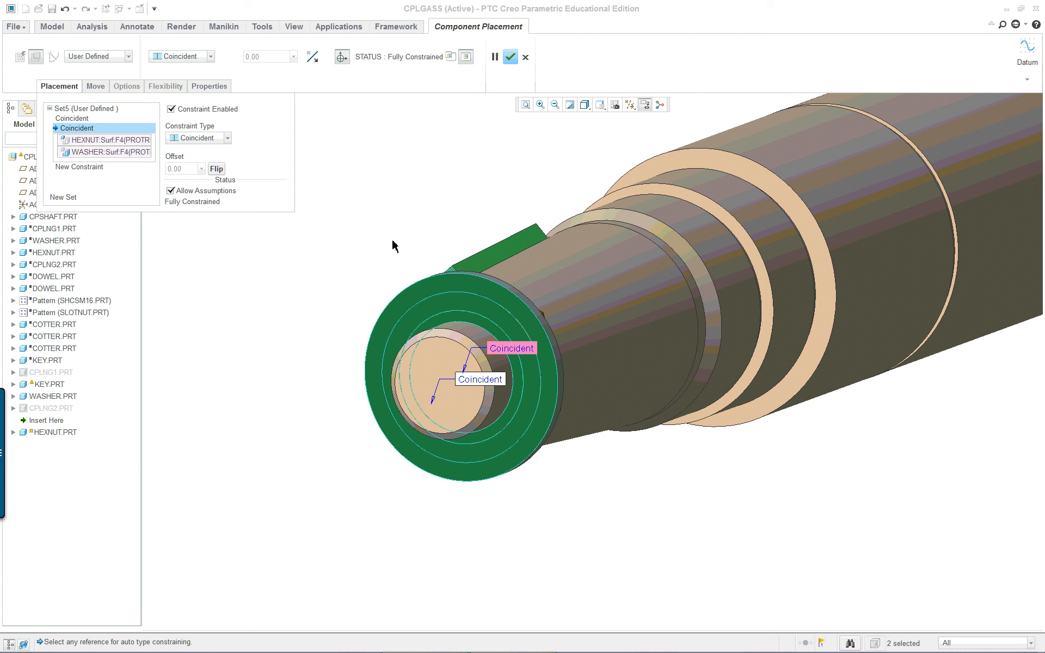
pyautogui.click(220, 170)
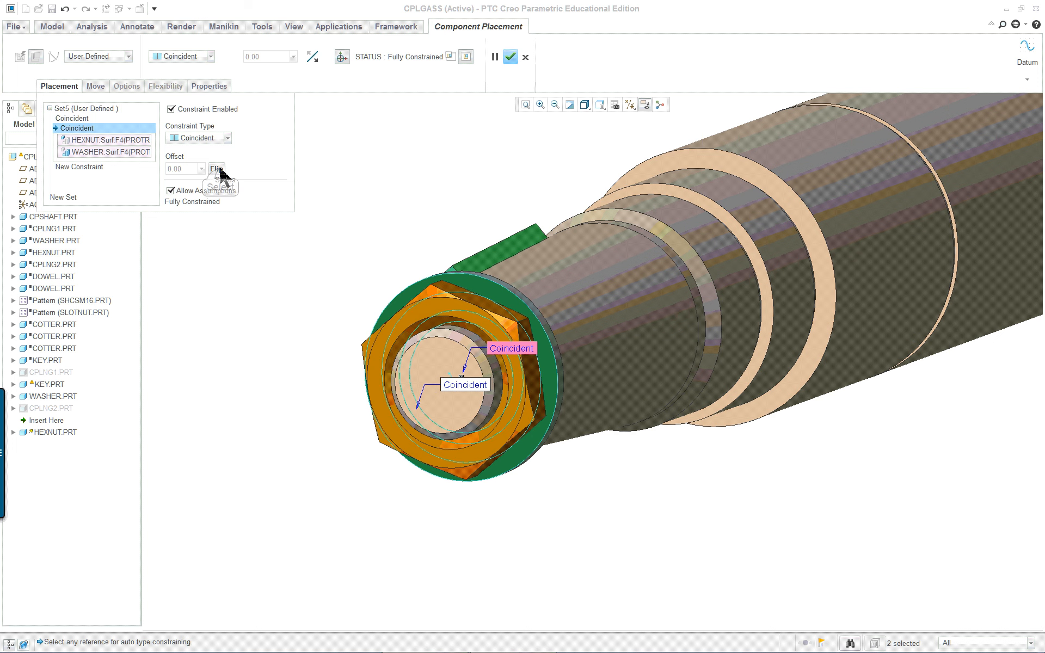
pyautogui.click(510, 56)
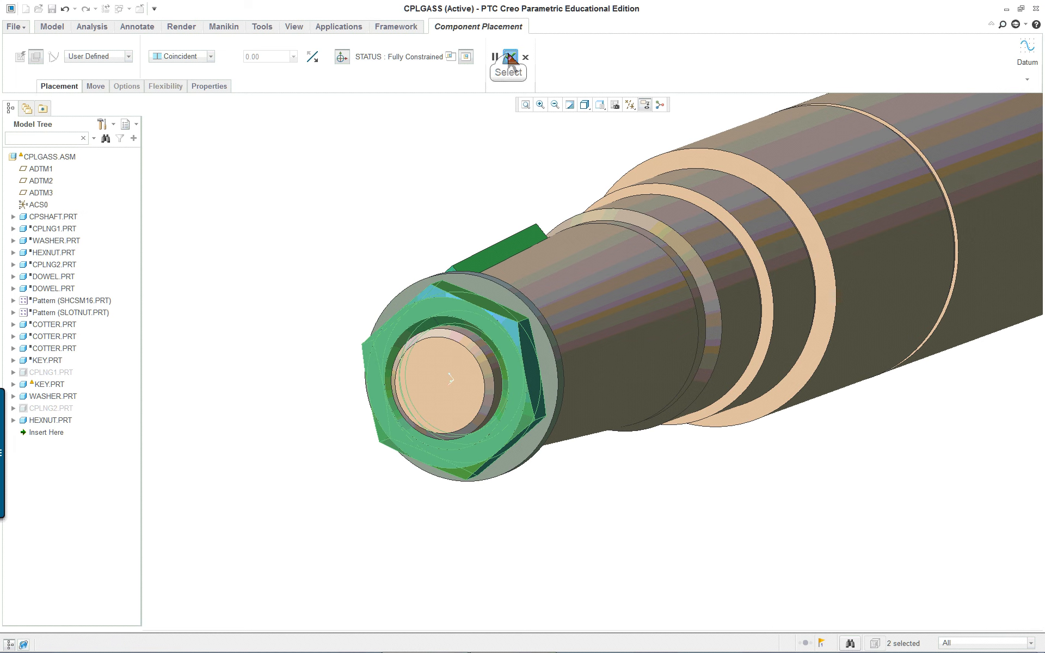
# Unhide the CPLNG1 and CPLNG2 components so both couplings are displayed around the hex nut.
pyautogui.moveTo(349, 267)
pyautogui.mouseDown(button='middle')
pyautogui.moveTo(310, 285)
pyautogui.moveTo(294, 322)
pyautogui.moveTo(326, 294)
pyautogui.mouseUp(button='middle')
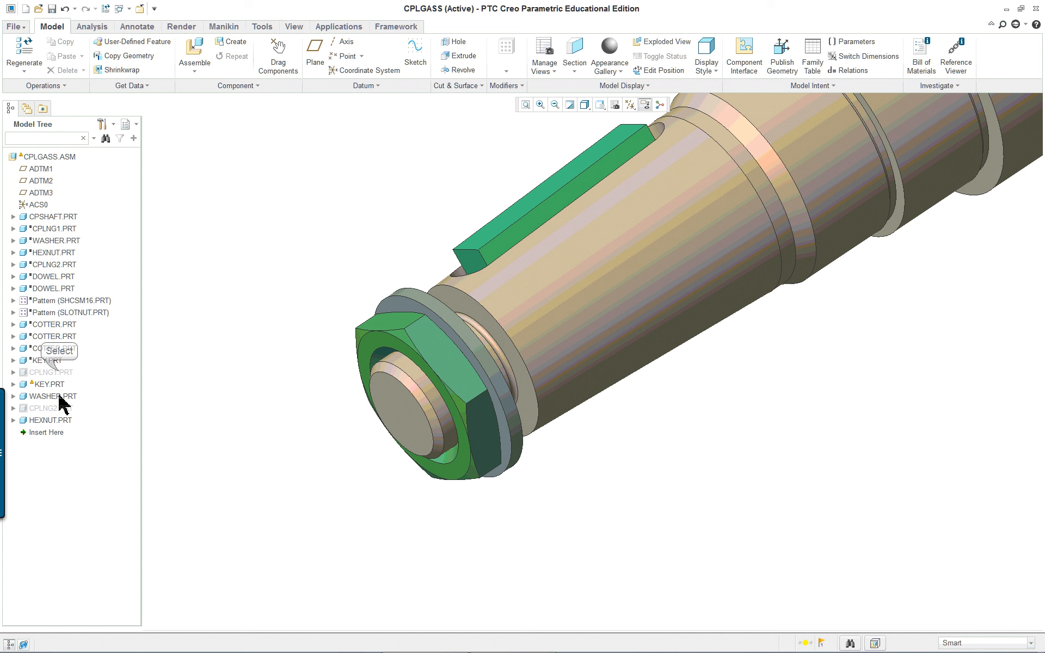
pyautogui.click(52, 373)
pyautogui.rightClick(51, 372)
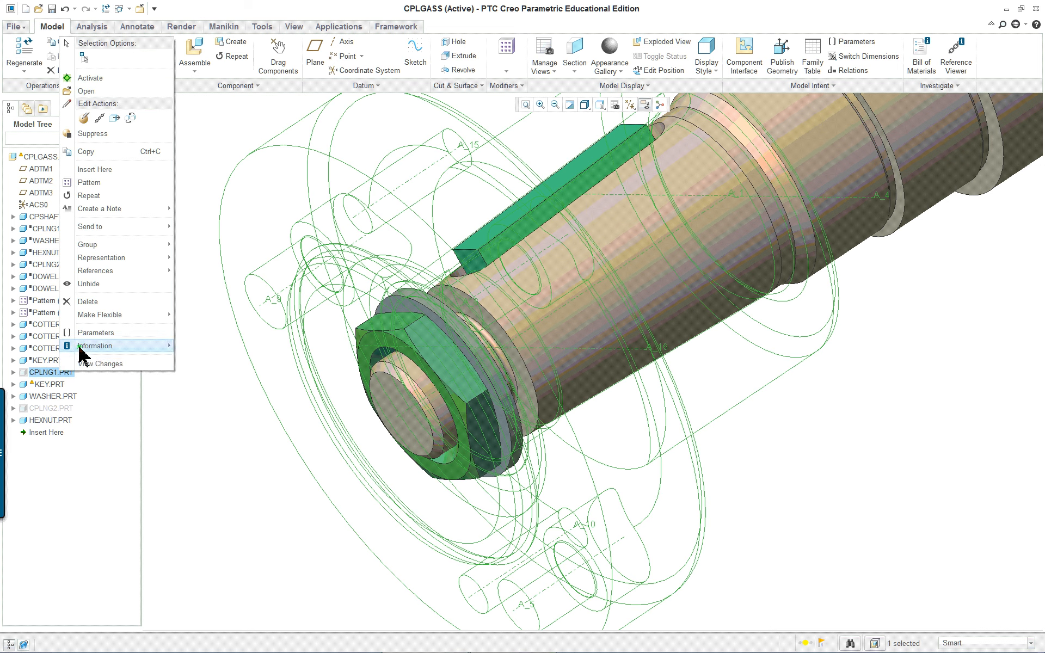
pyautogui.click(98, 284)
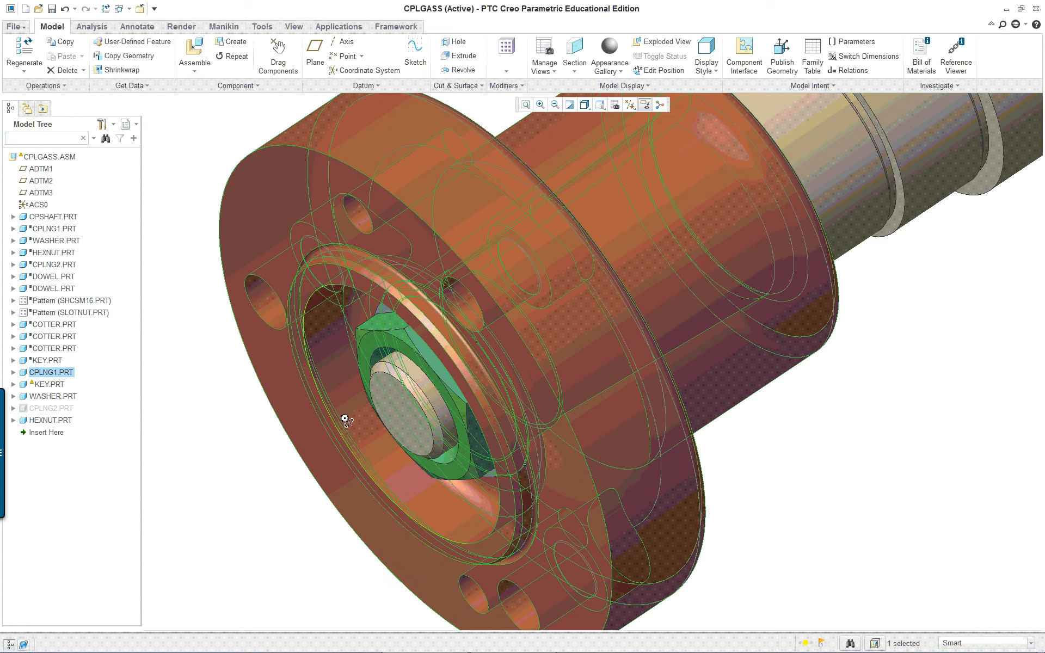
pyautogui.moveTo(355, 414)
pyautogui.mouseDown(button='middle')
pyautogui.moveTo(380, 385)
pyautogui.moveTo(355, 405)
pyautogui.mouseUp(button='middle')
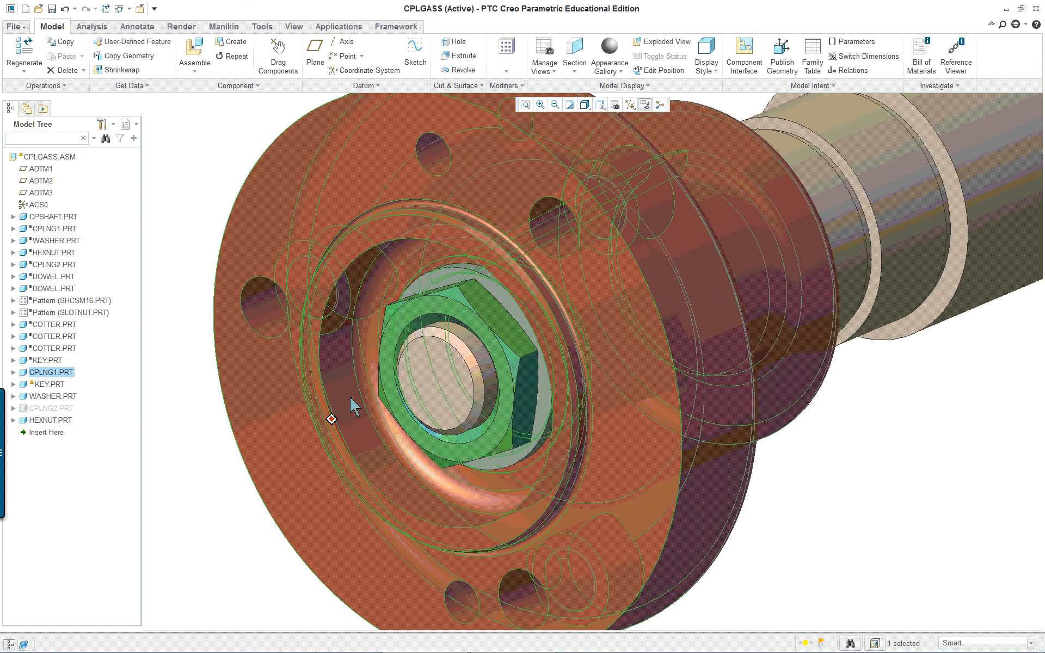
pyautogui.rightClick(61, 409)
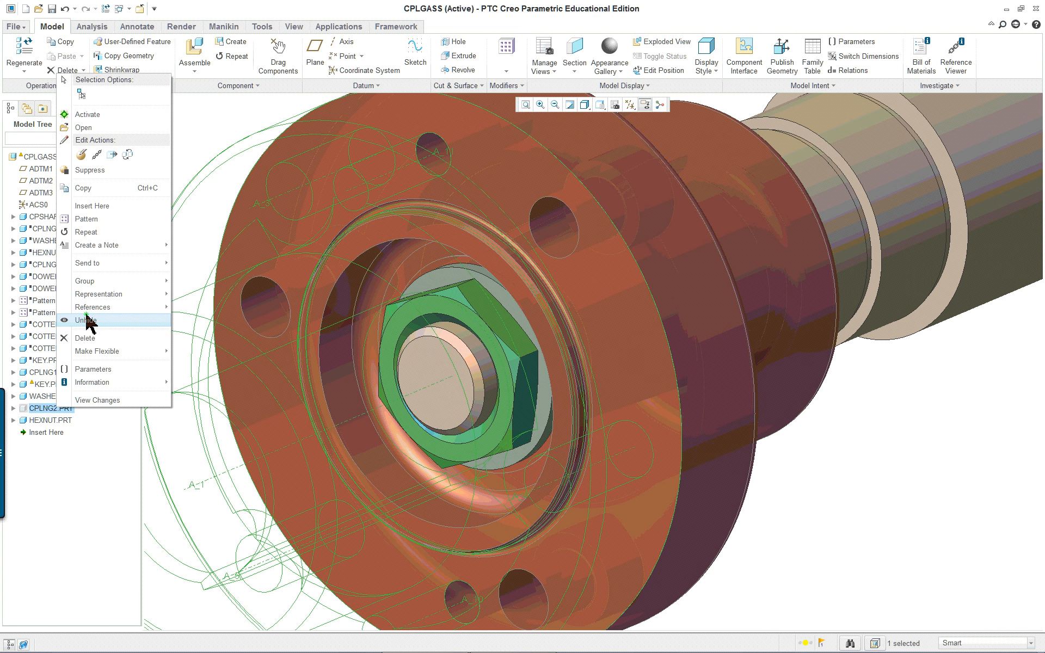
pyautogui.click(109, 320)
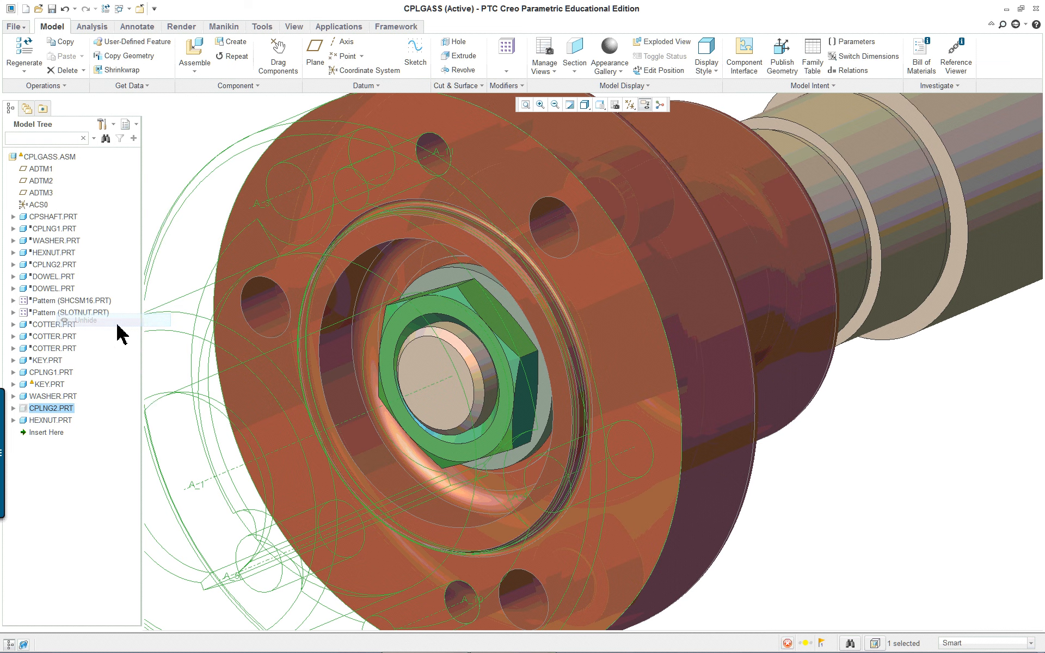
pyautogui.scroll(-3, 442, 417)
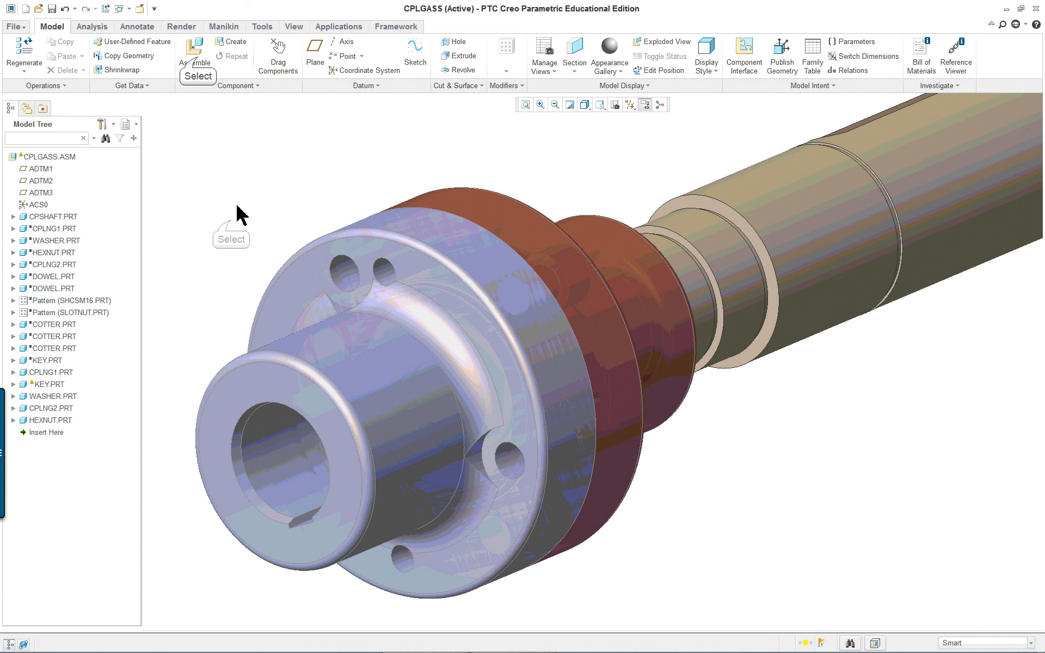
# Assemble dowel.prt as a new component and make it coincident with the small upper hole in CPLNG2's flange.
pyautogui.click(197, 54)
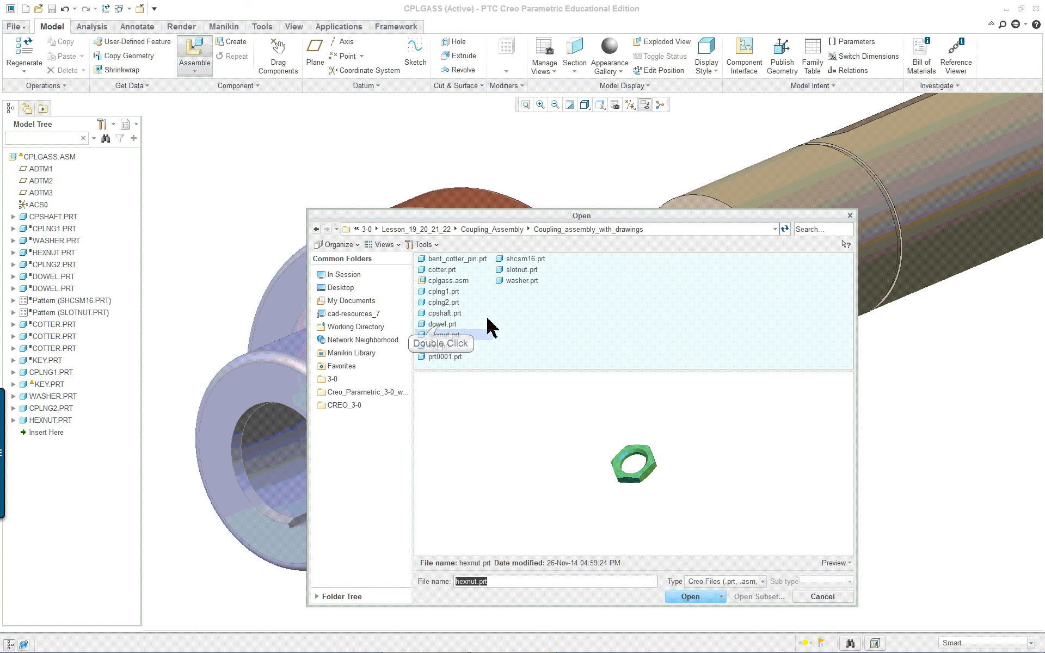
pyautogui.doubleClick(443, 325)
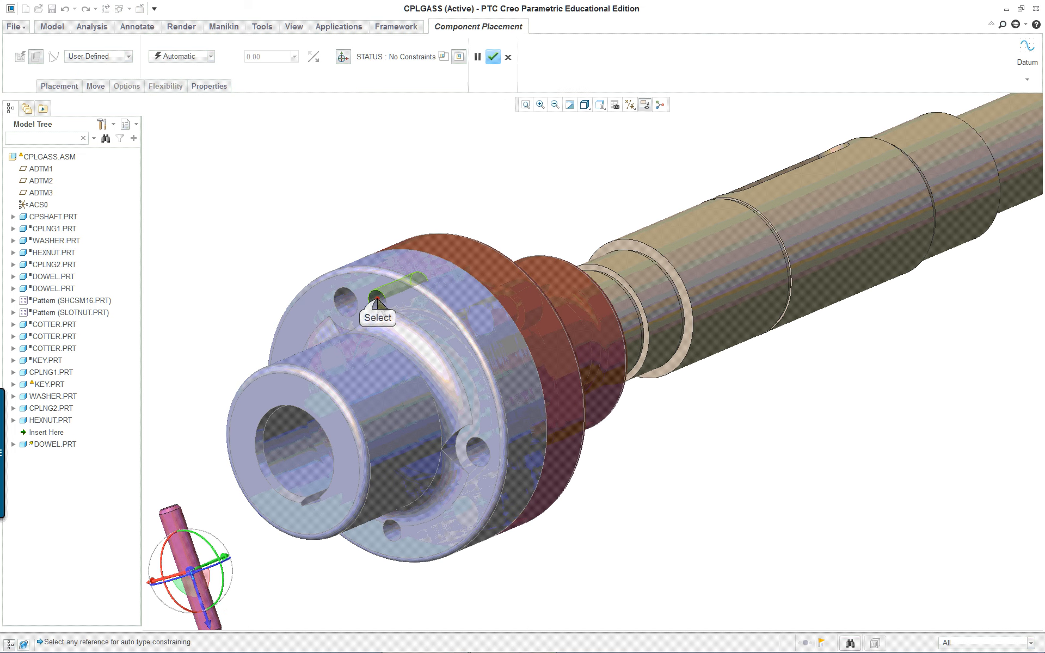
pyautogui.click(379, 303)
pyautogui.click(176, 524)
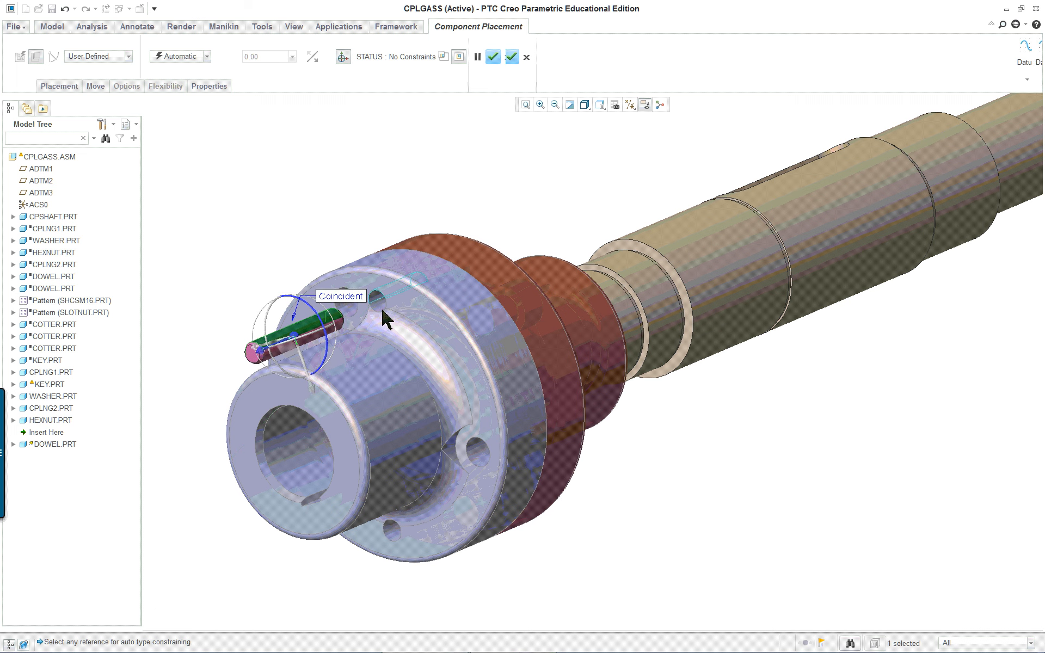
# Constrain the dowel's end face to CPLNG2's flange face by Distance and slide the dowel into the hole to about 8.2.
pyautogui.click(402, 299)
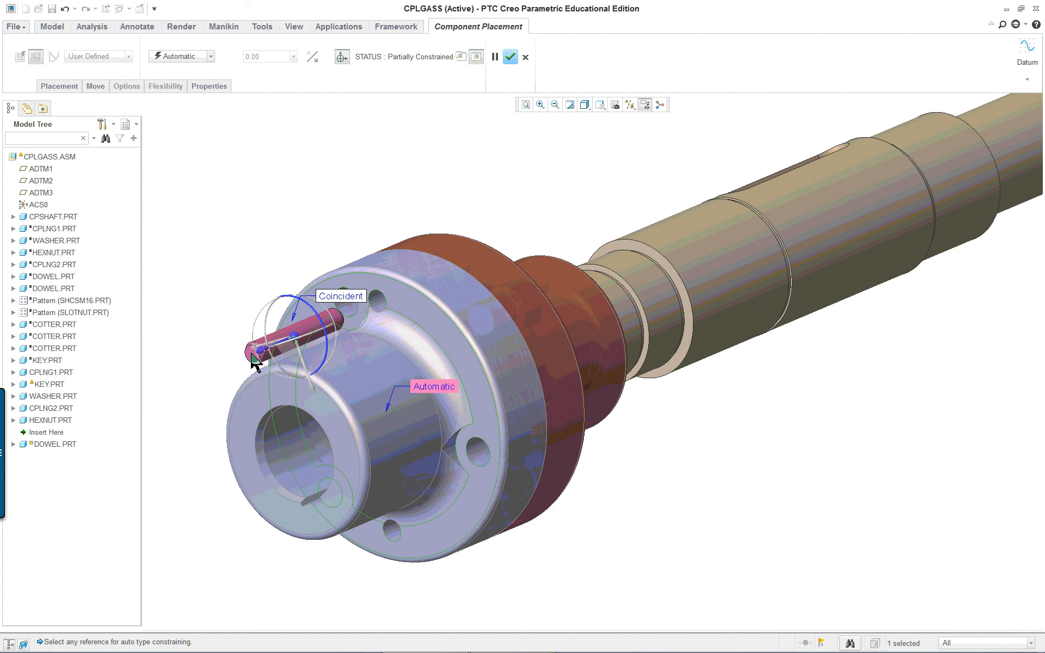
pyautogui.scroll(-3, 253, 358)
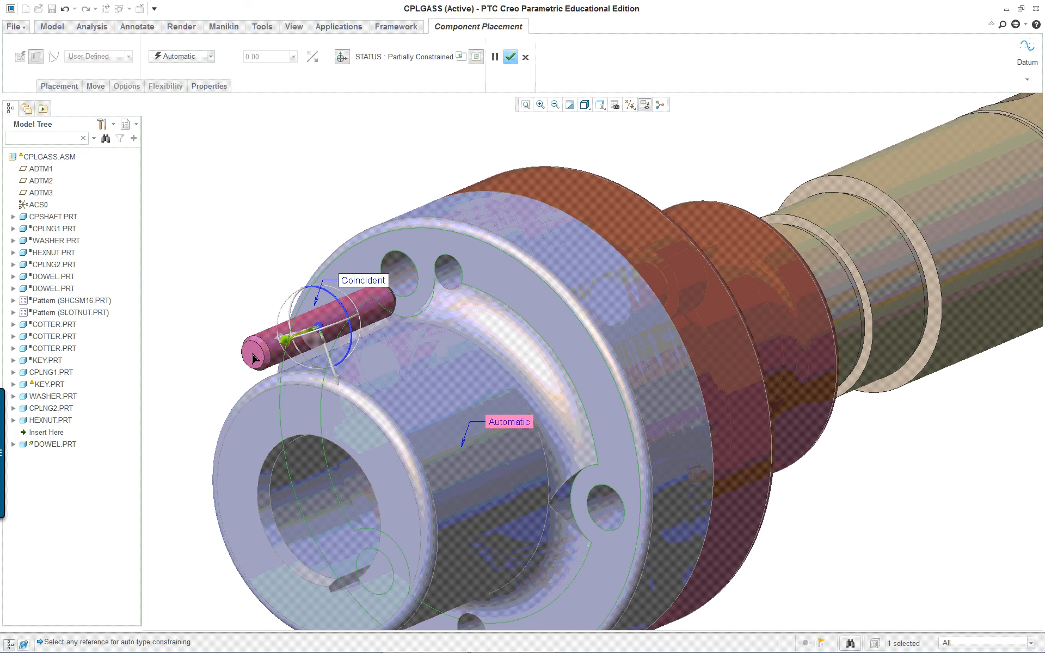
pyautogui.click(252, 357)
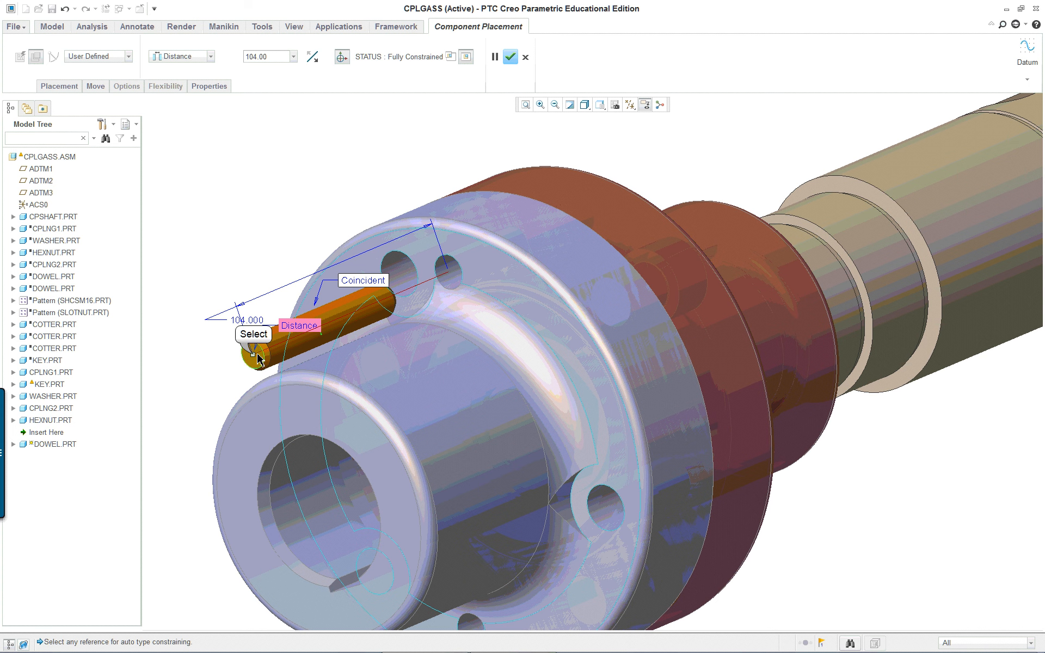
pyautogui.moveTo(254, 356); pyautogui.dragTo(469, 272)
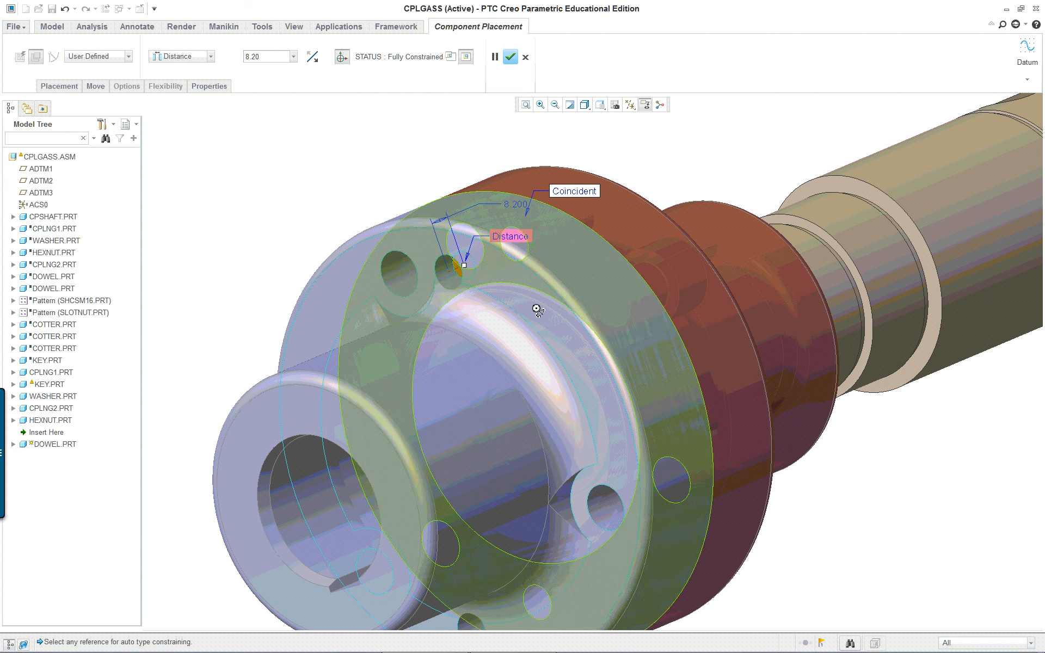
# Change the dowel's Distance constraint to Coincident so its end is flush with the flange face, and accept the placement.
pyautogui.moveTo(537, 309); pyautogui.dragTo(603, 272, button='middle')
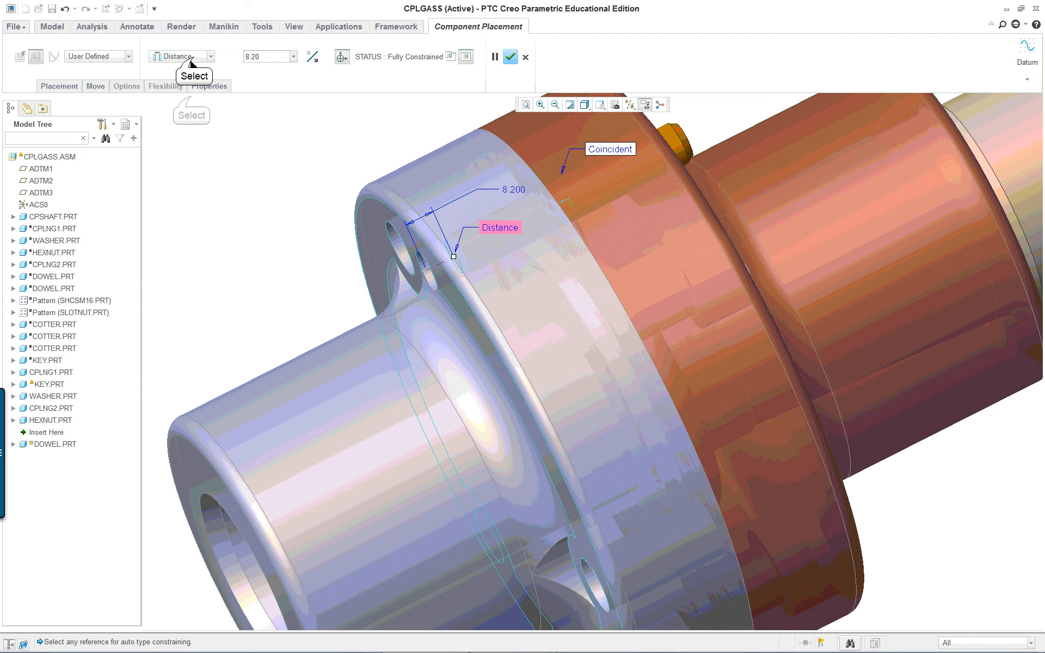
pyautogui.click(174, 57)
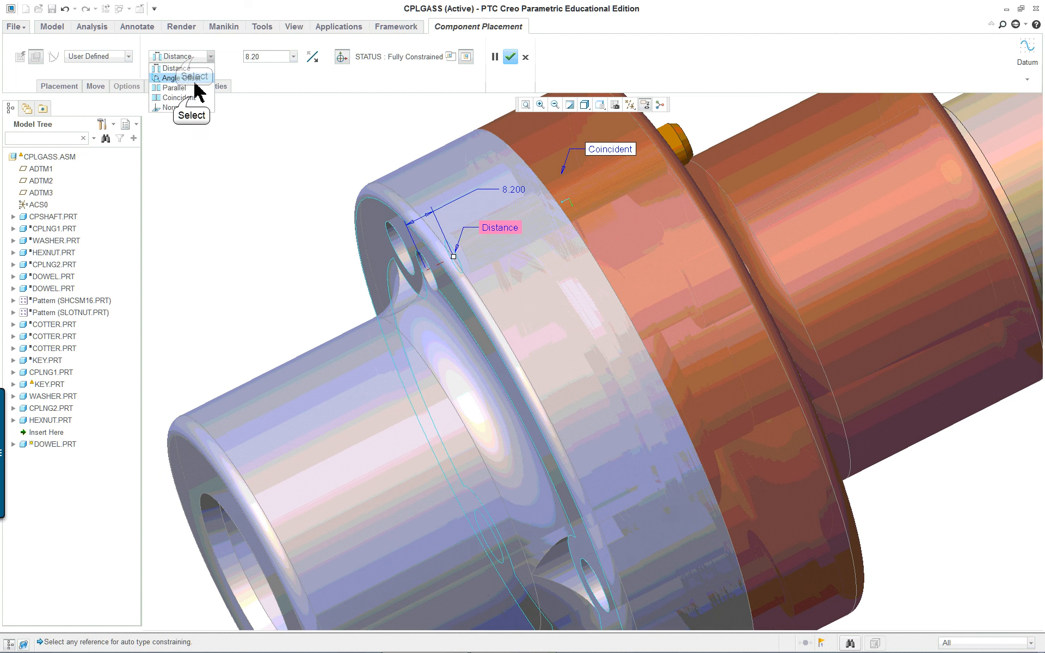
pyautogui.click(192, 98)
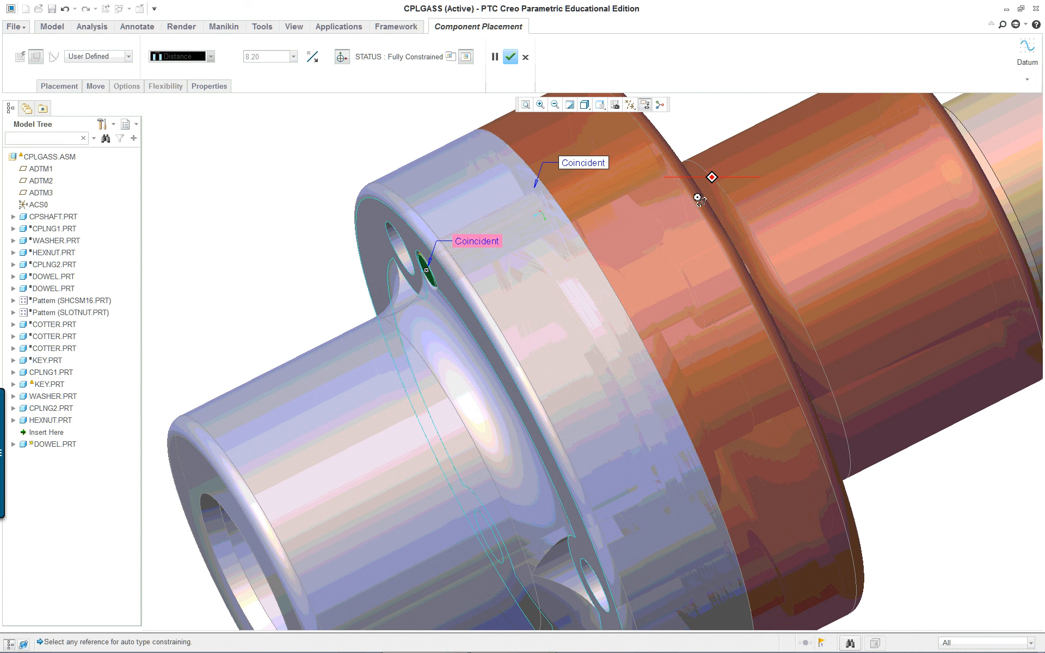
pyautogui.moveTo(700, 196)
pyautogui.mouseDown(button='middle')
pyautogui.moveTo(684, 203)
pyautogui.moveTo(724, 199)
pyautogui.moveTo(737, 182)
pyautogui.moveTo(635, 245)
pyautogui.mouseUp(button='middle')
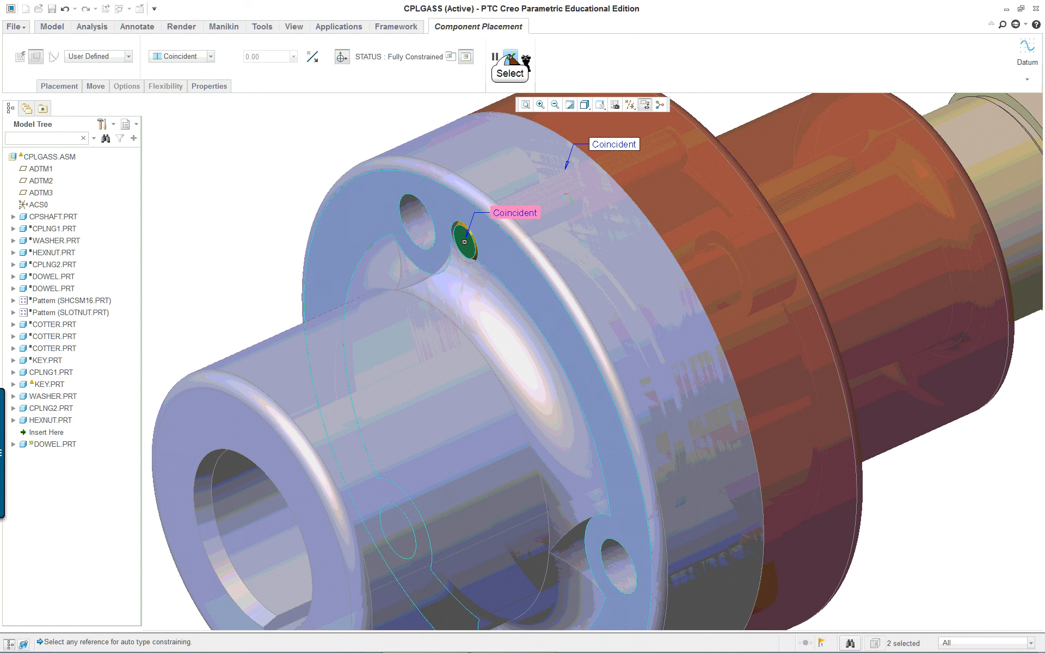
pyautogui.click(526, 56)
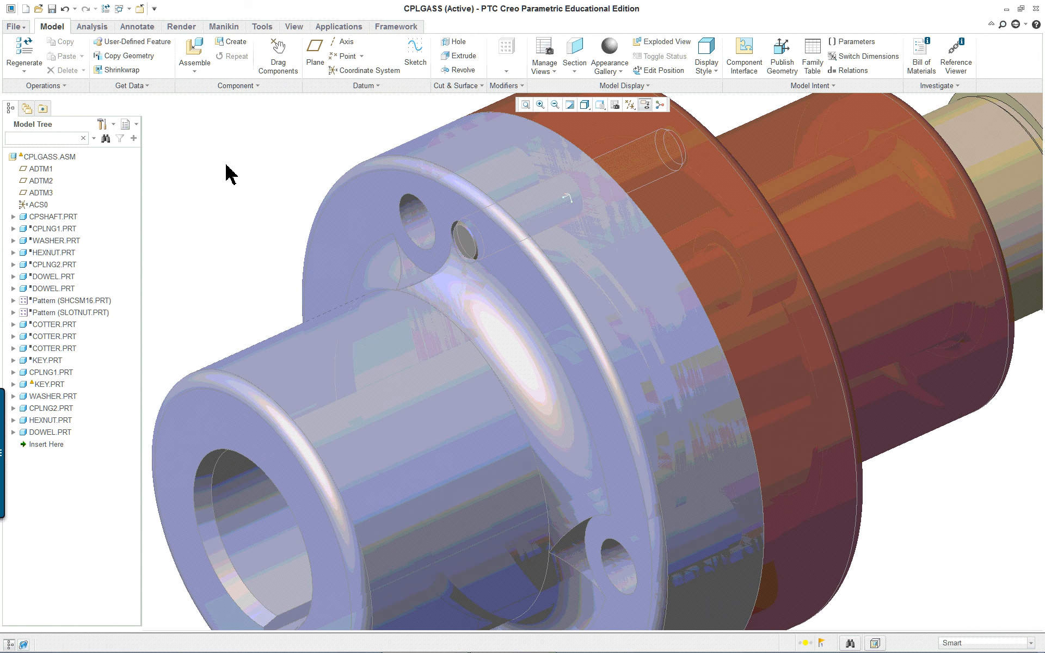
pyautogui.click(60, 433)
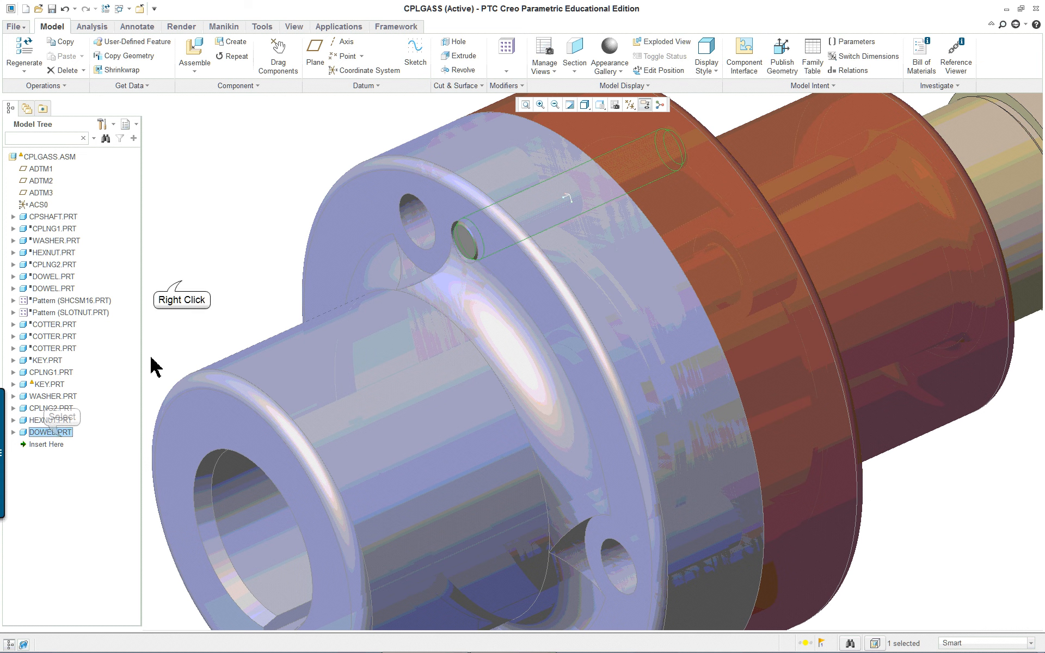
pyautogui.rightClick(177, 294)
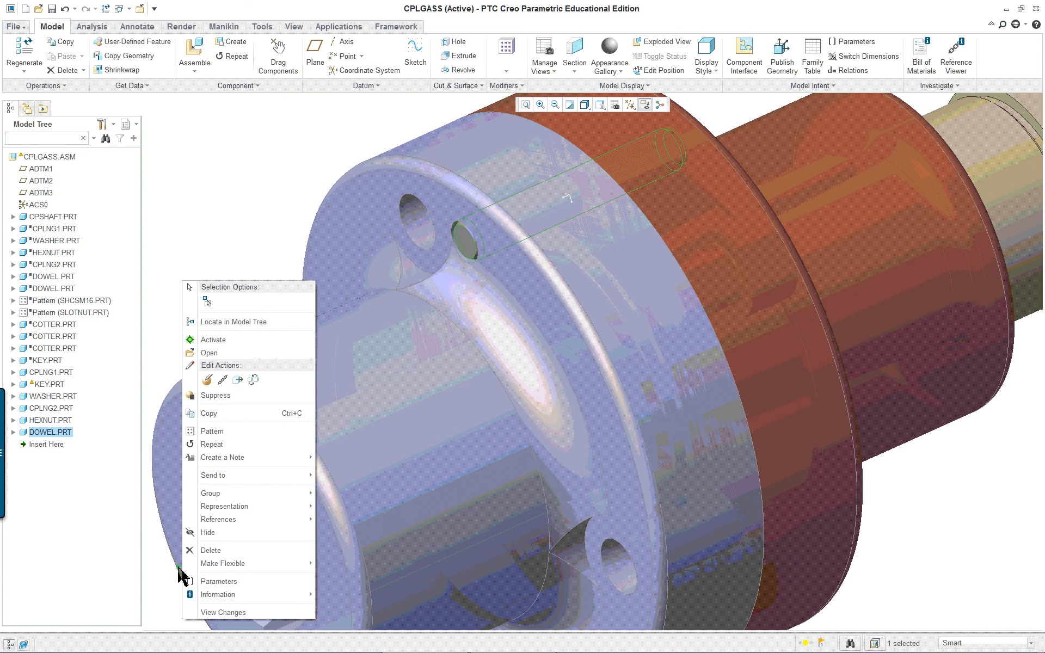
pyautogui.click(243, 432)
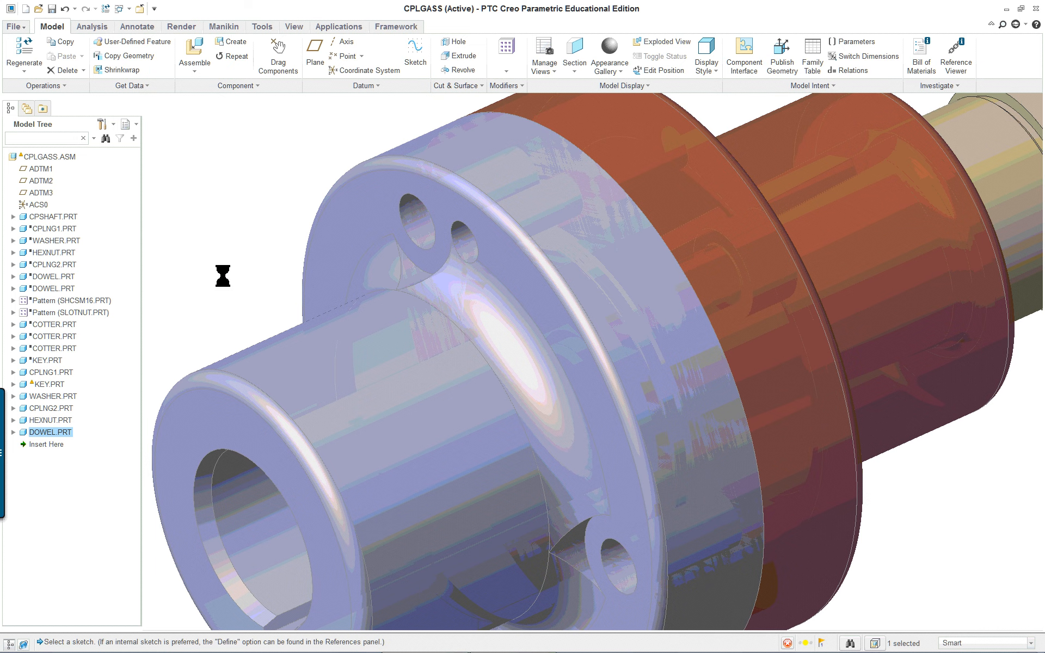
pyautogui.scroll(2, 275, 251)
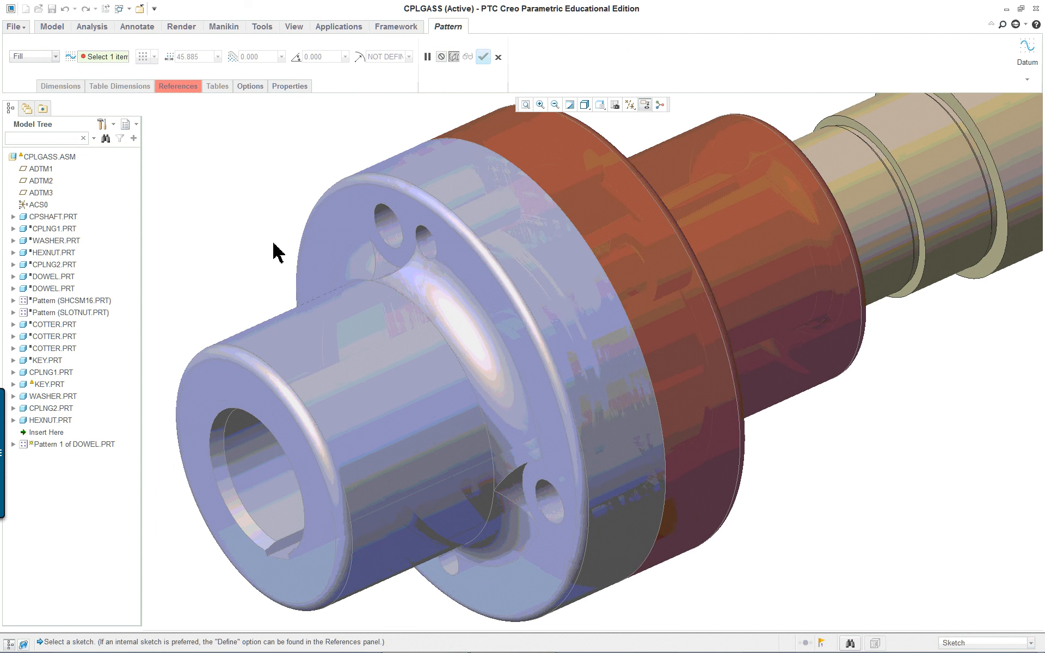
pyautogui.scroll(1, 275, 250)
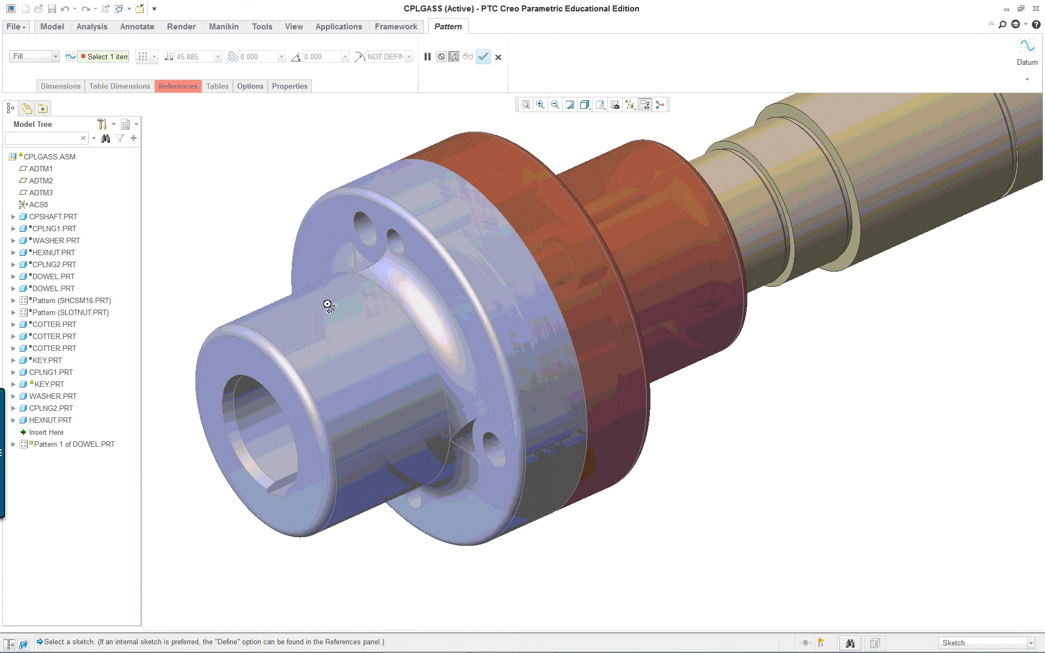
pyautogui.moveTo(340, 294)
pyautogui.mouseDown(button='middle')
pyautogui.moveTo(357, 297)
pyautogui.moveTo(339, 299)
pyautogui.mouseUp(button='middle')
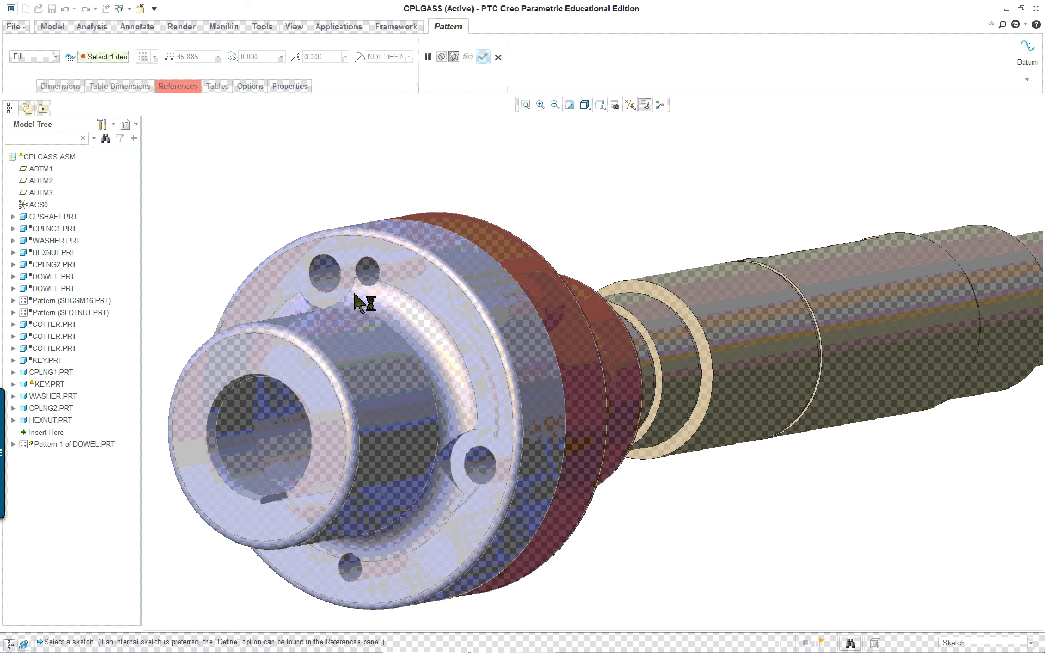
pyautogui.click(498, 57)
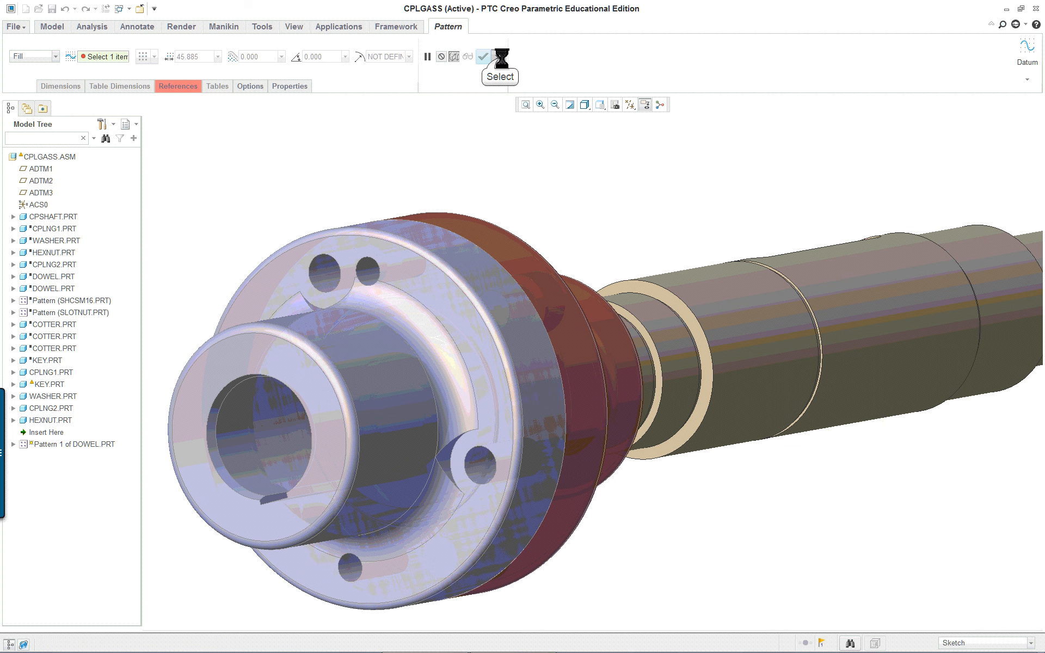
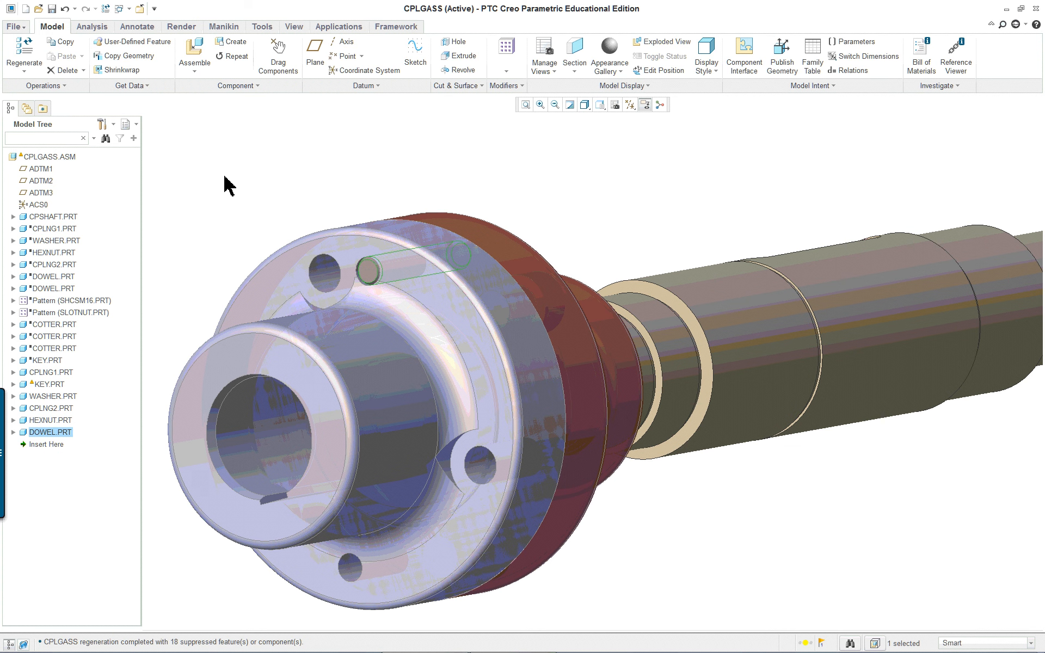
# Paste a copy of the dowel into CPLNG2's small lower hole, flush with the flange face, and accept the placement.
pyautogui.click(354, 581)
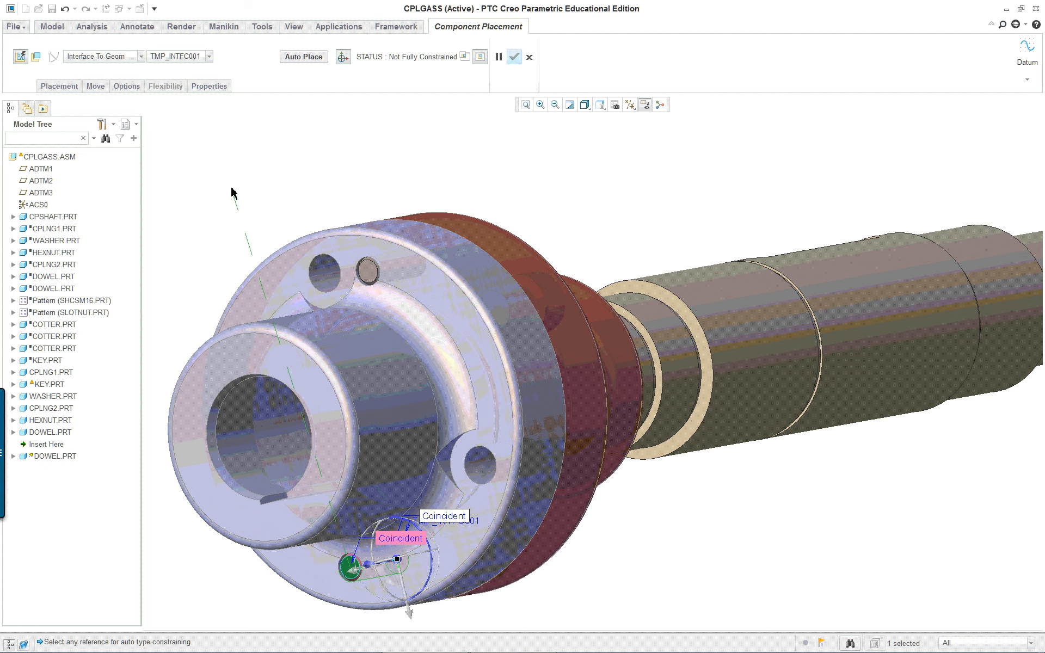
pyautogui.scroll(-3, 299, 630)
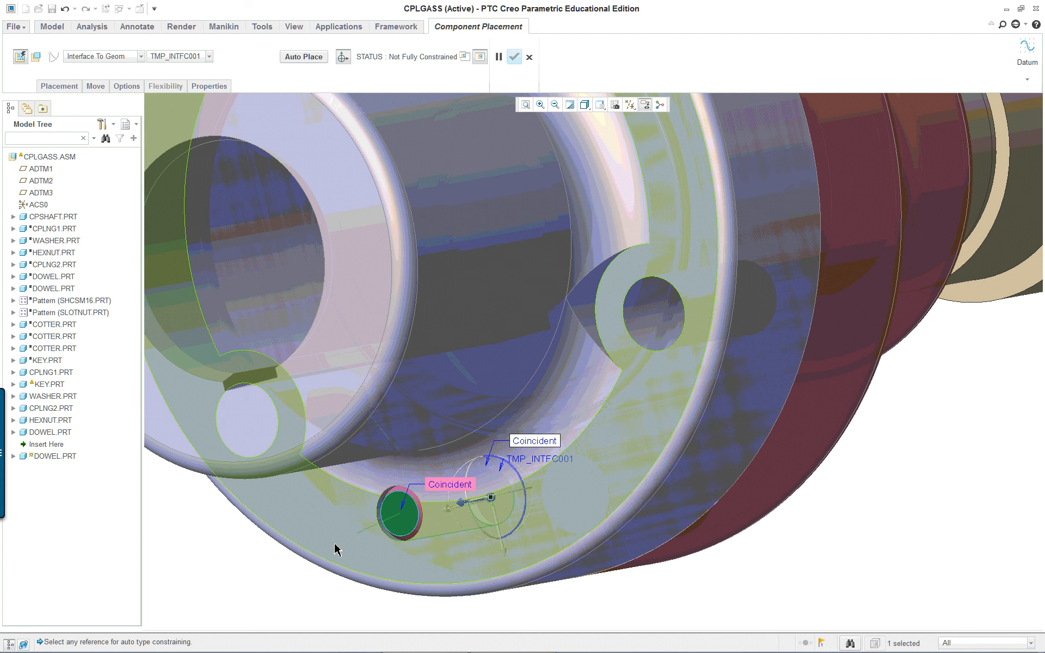
pyautogui.click(342, 537)
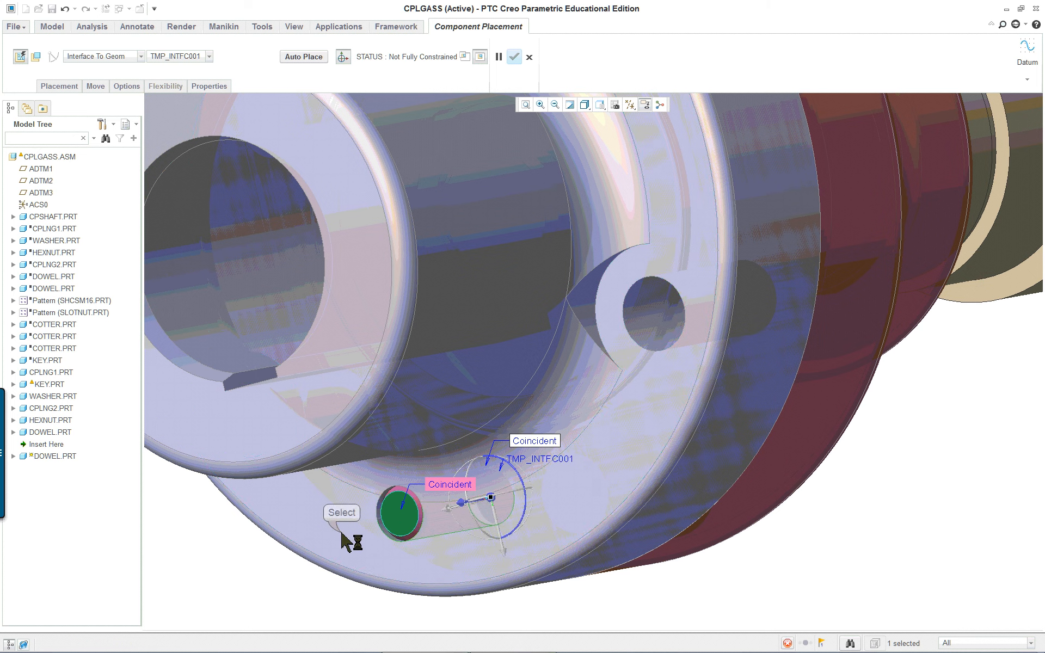
pyautogui.scroll(2, 352, 528)
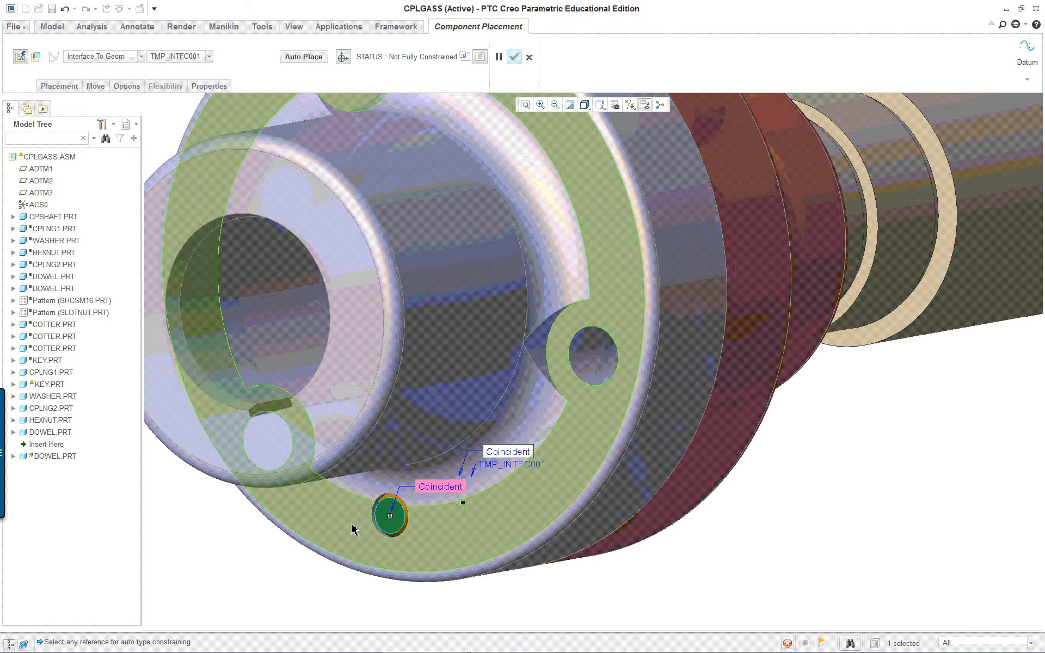
pyautogui.middleClick(793, 469)
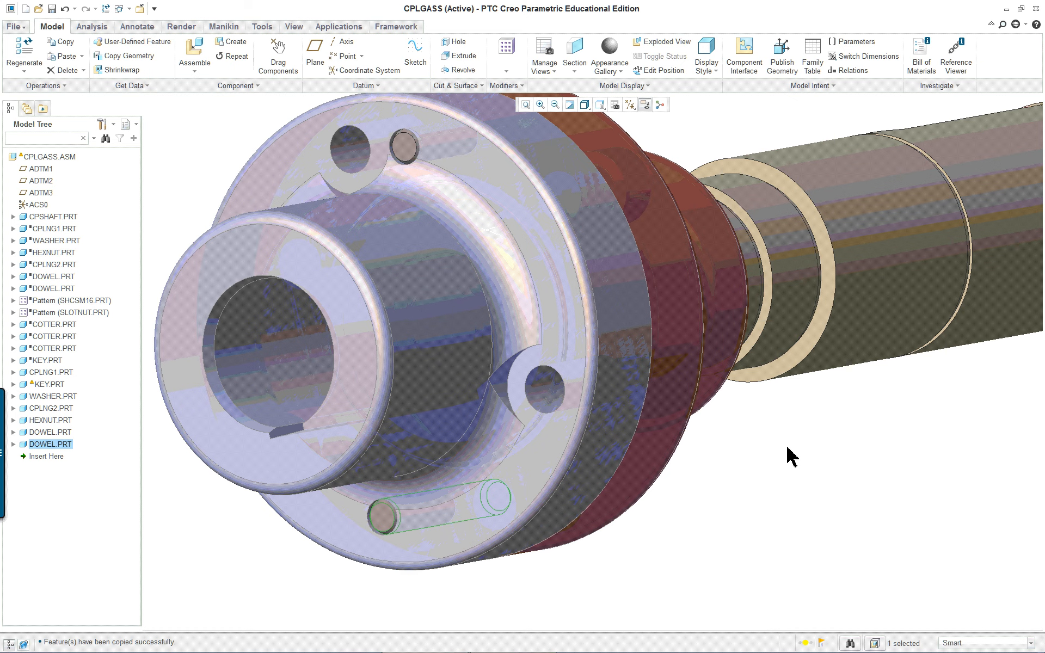
# Open shcsm16.prt as a new component beside the large lower hole in CPLNG1's flange.
pyautogui.moveTo(768, 454)
pyautogui.mouseDown(button='middle')
pyautogui.moveTo(691, 475)
pyautogui.moveTo(718, 467)
pyautogui.mouseUp(button='middle')
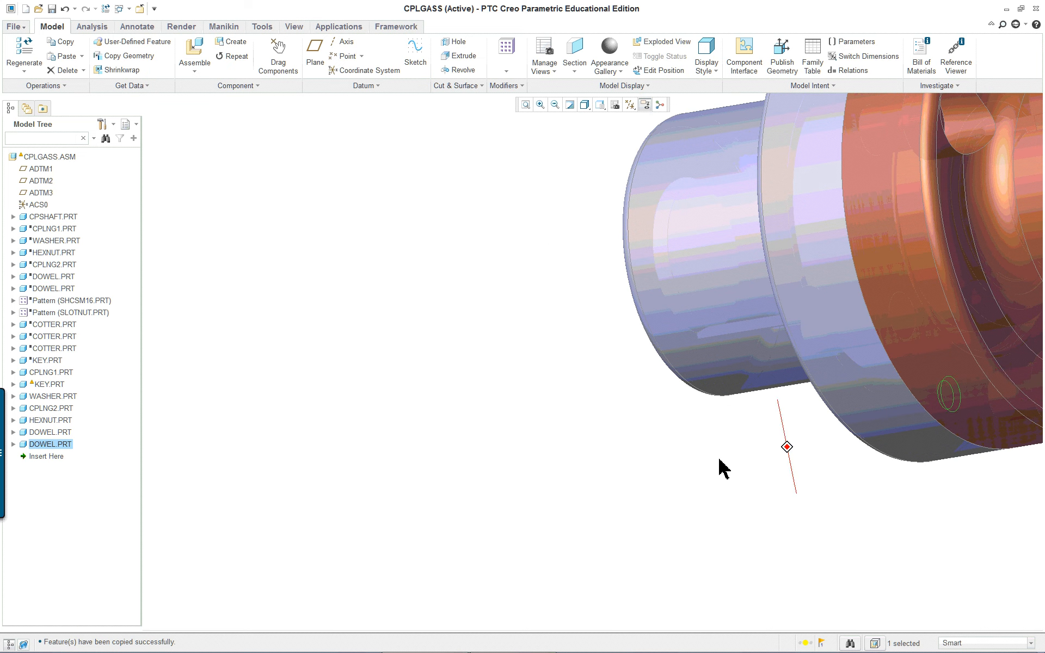
pyautogui.click(526, 105)
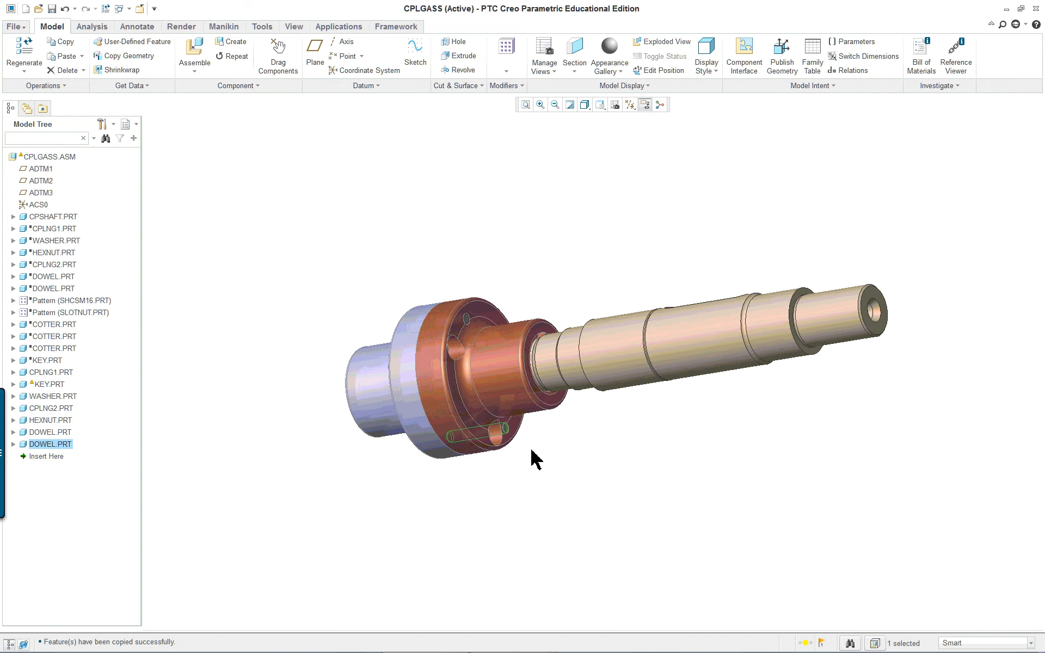
pyautogui.scroll(4, 537, 458)
pyautogui.scroll(1, 555, 463)
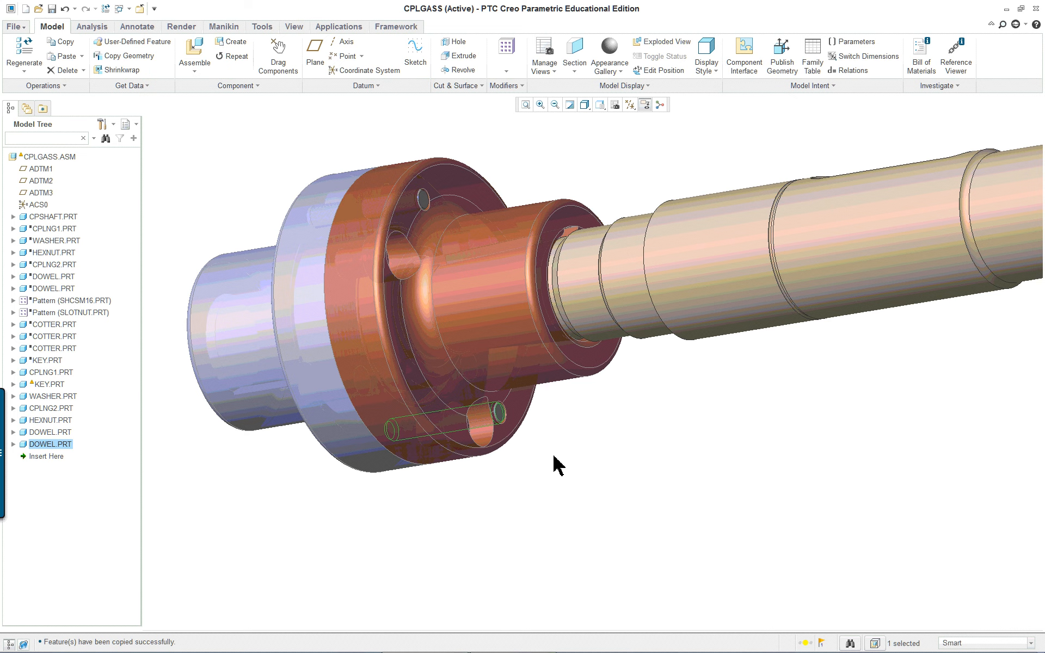
pyautogui.scroll(2, 554, 457)
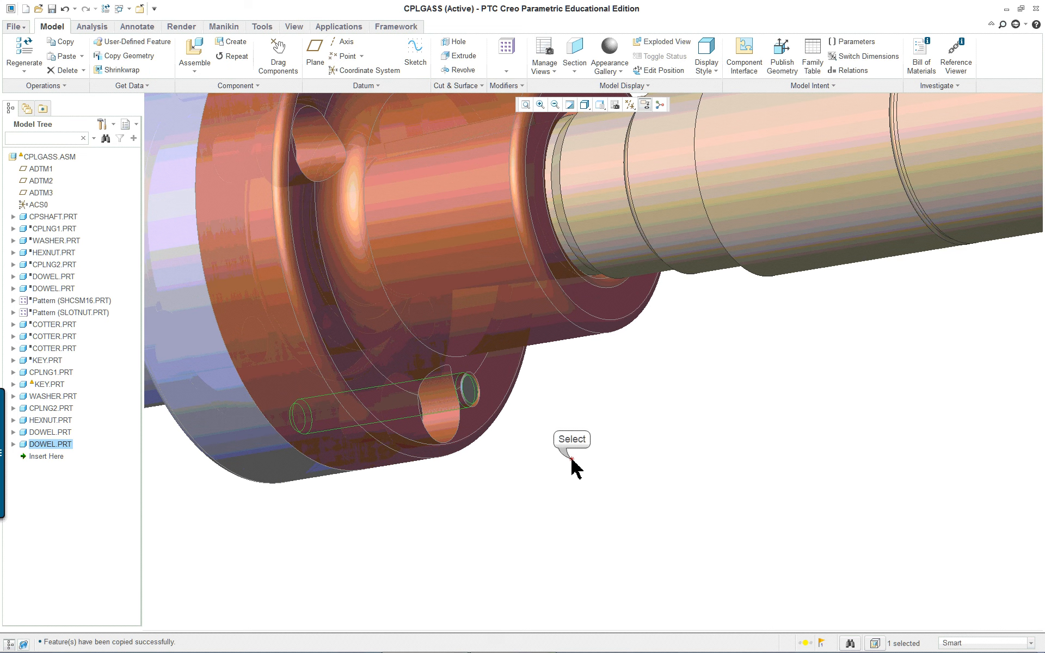
pyautogui.click(501, 448)
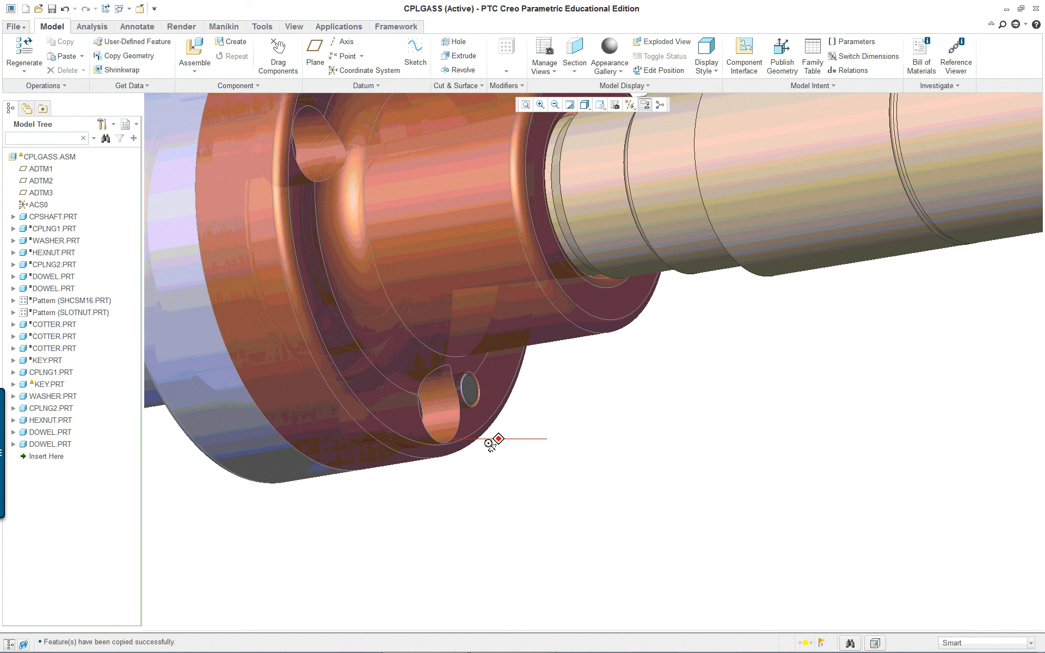
pyautogui.moveTo(490, 443); pyautogui.dragTo(504, 434, button='middle')
pyautogui.scroll(1, 736, 387)
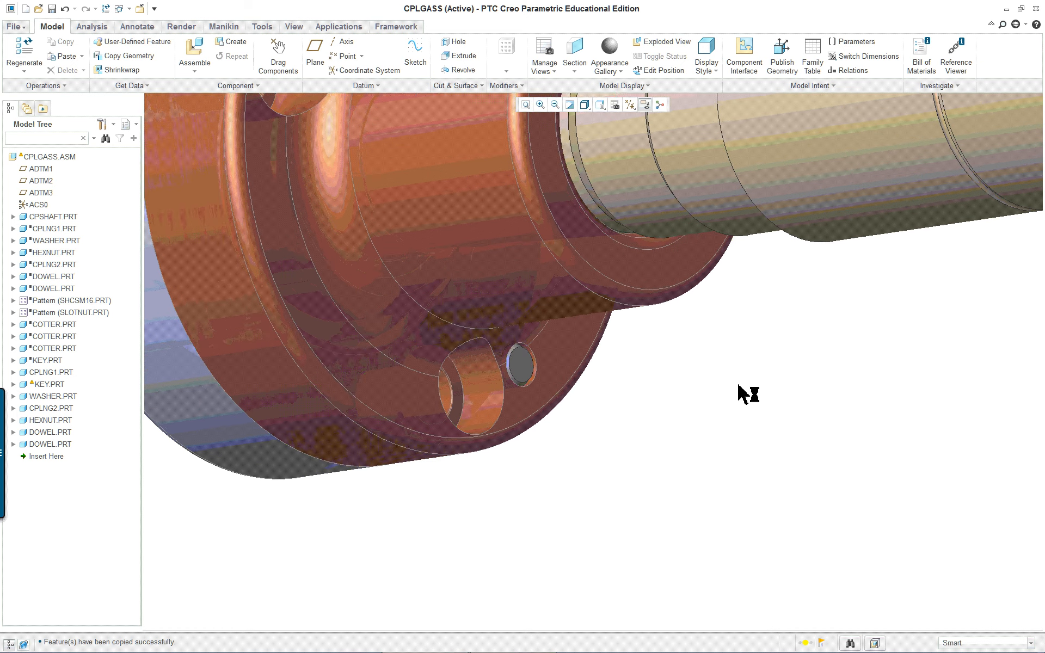
pyautogui.click(198, 41)
pyautogui.click(196, 53)
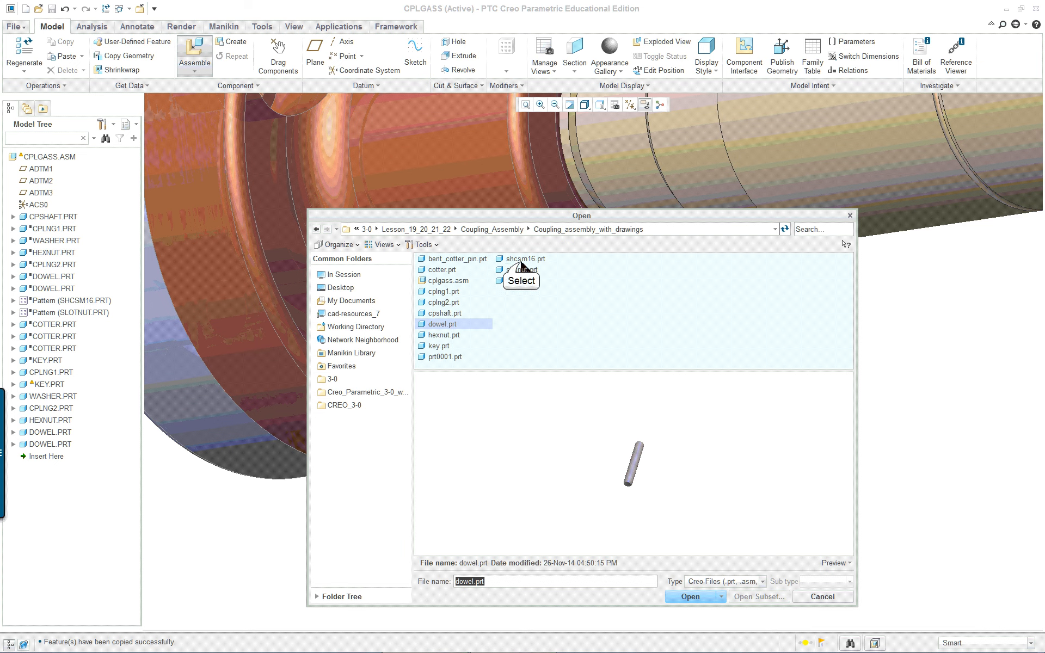
pyautogui.click(522, 264)
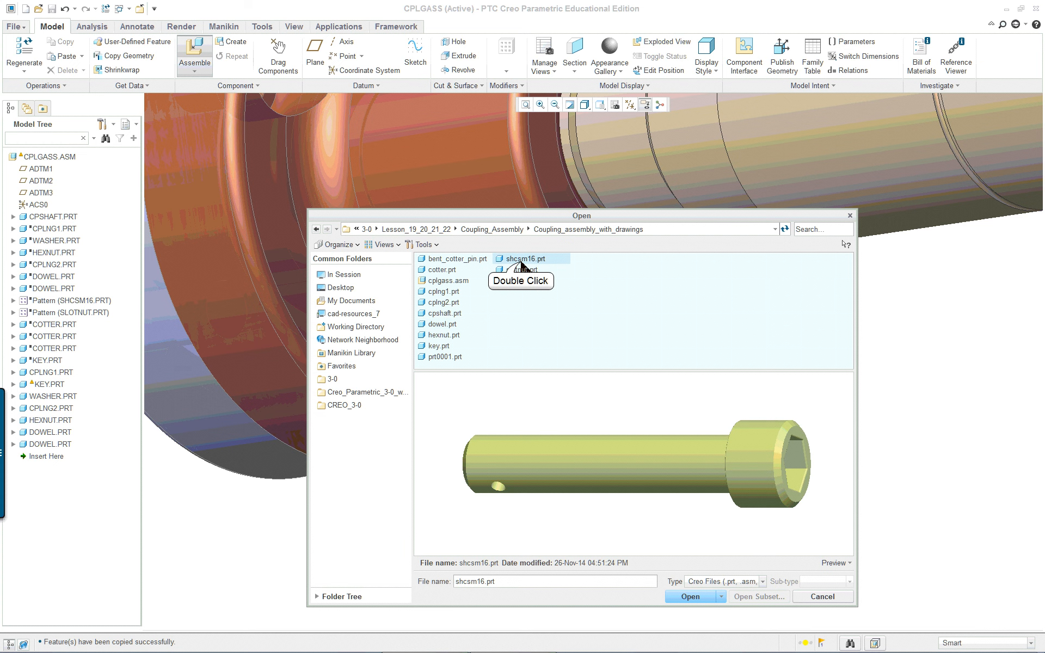
pyautogui.doubleClick(522, 260)
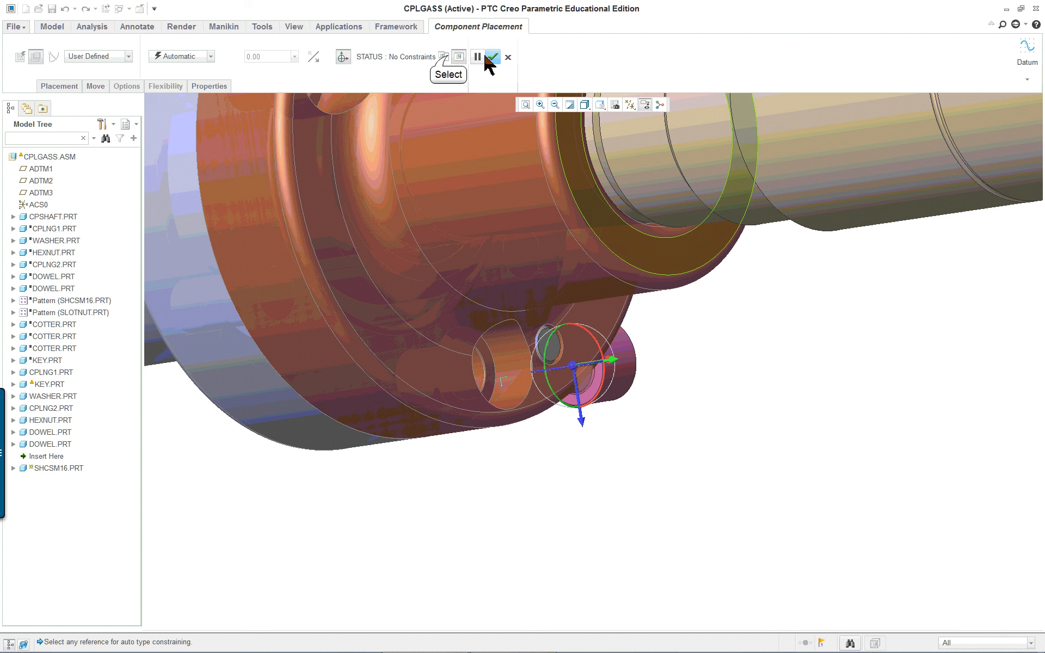
# Show the screw in a separate window, make its shank coincident with CPLNG1's large lower hole, and slide it out past the flange.
pyautogui.click(445, 57)
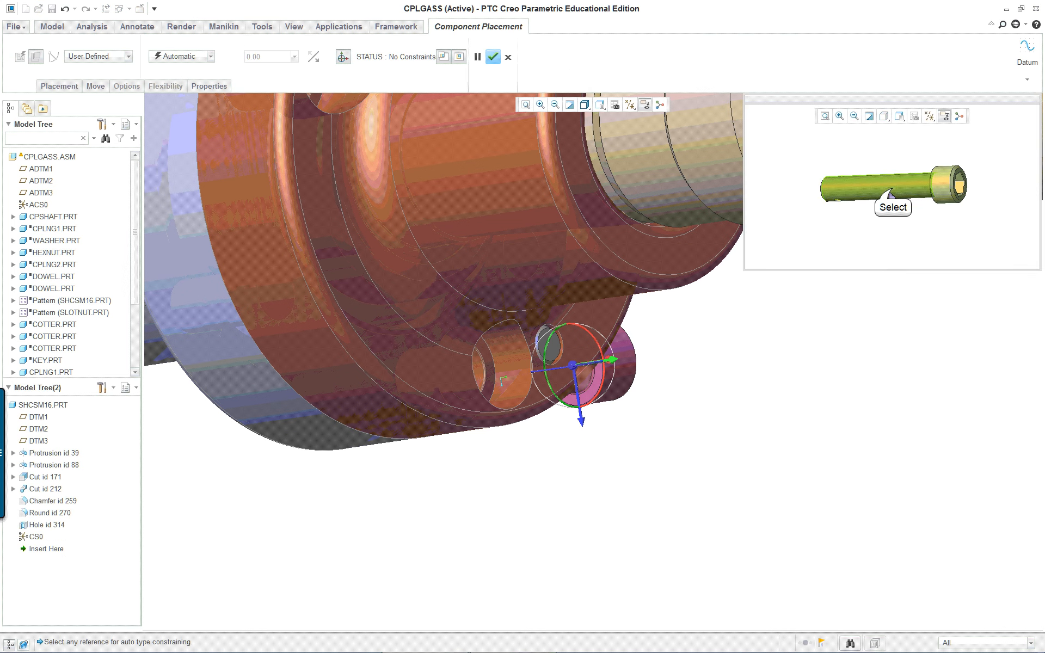
pyautogui.click(896, 190)
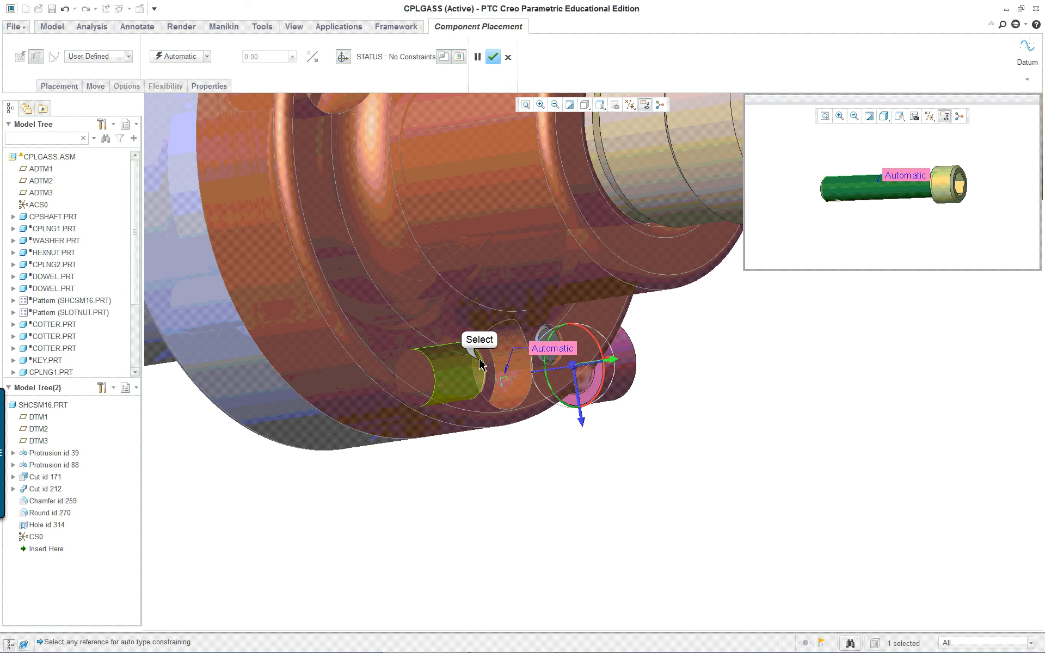
pyautogui.click(480, 364)
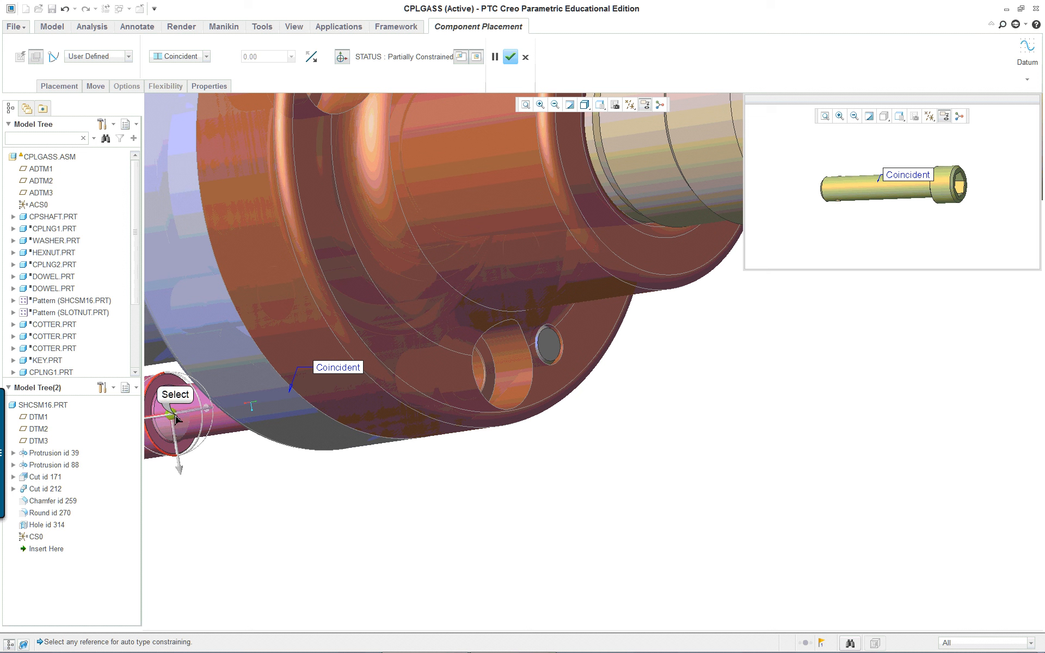
pyautogui.moveTo(176, 416); pyautogui.dragTo(866, 343)
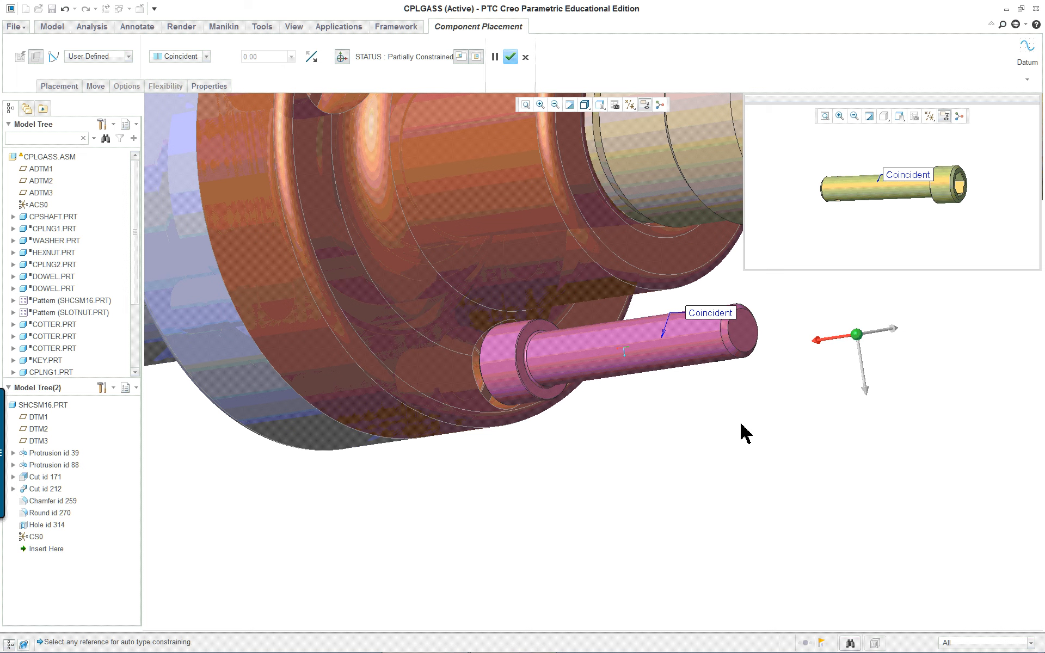
pyautogui.rightClick(601, 483)
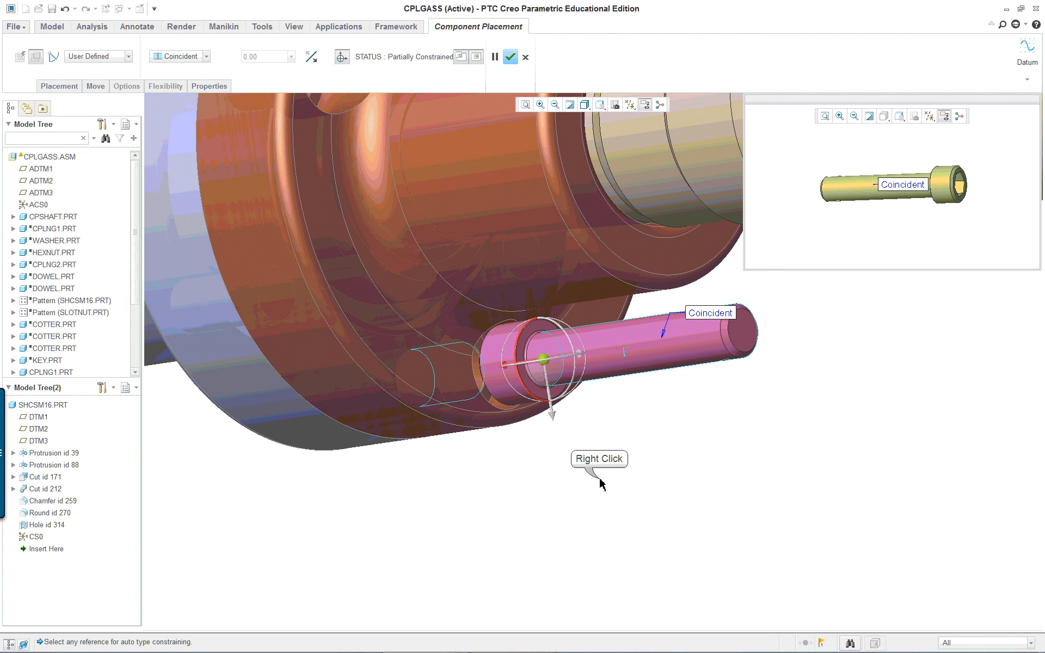
pyautogui.click(545, 361)
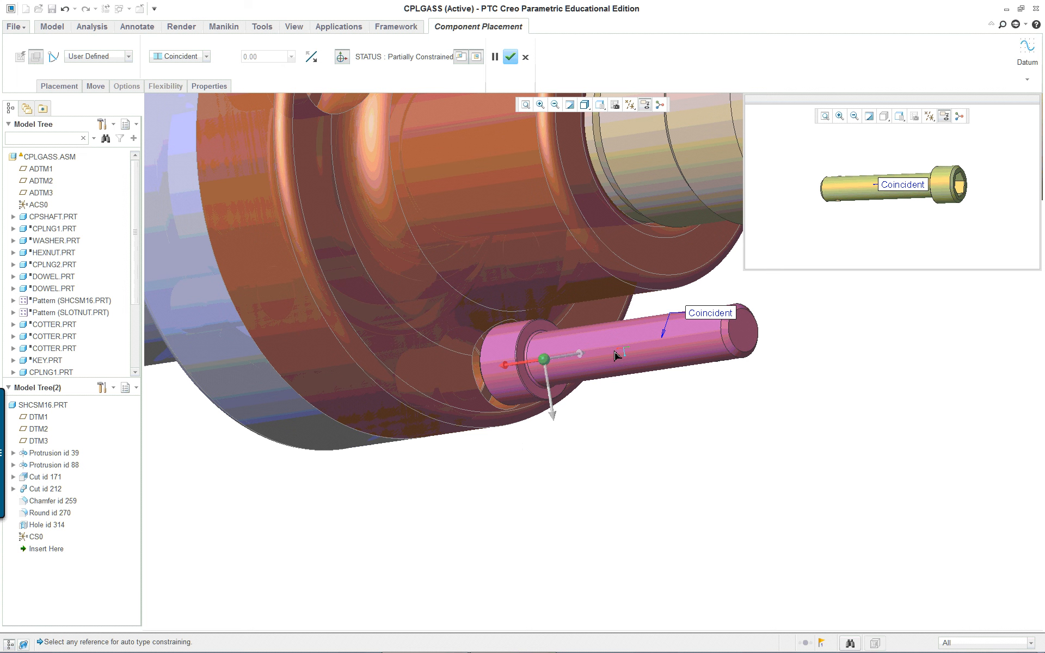
pyautogui.keyDown('ctrl'); pyautogui.keyDown('alt'); pyautogui.moveTo(615, 352); pyautogui.dragTo(616, 352); pyautogui.keyUp('alt'); pyautogui.keyUp('ctrl')
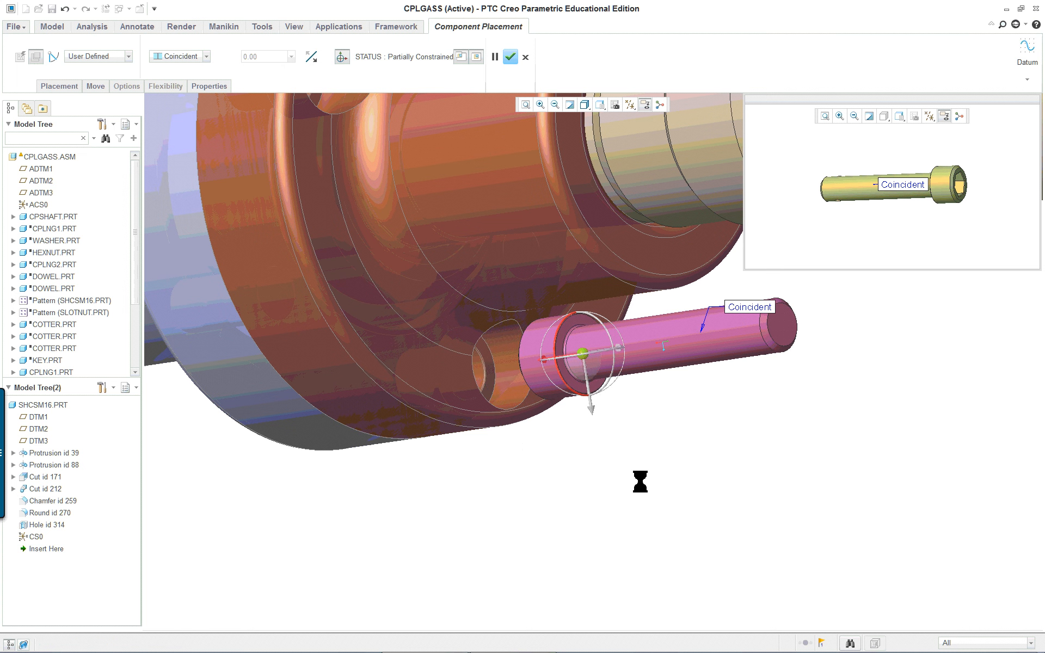
# Add a new Coincident constraint between the underside of the screw head and the counterbore face in CPLNG1, and open the constraint options.
pyautogui.rightClick(579, 332)
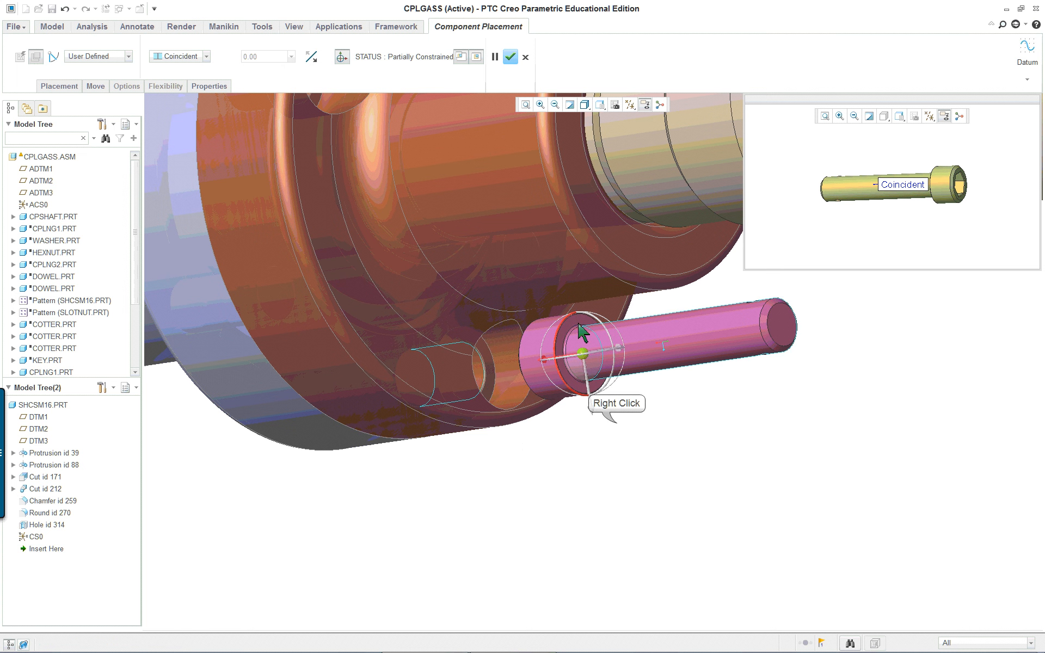
pyautogui.rightClick(618, 423)
pyautogui.click(646, 554)
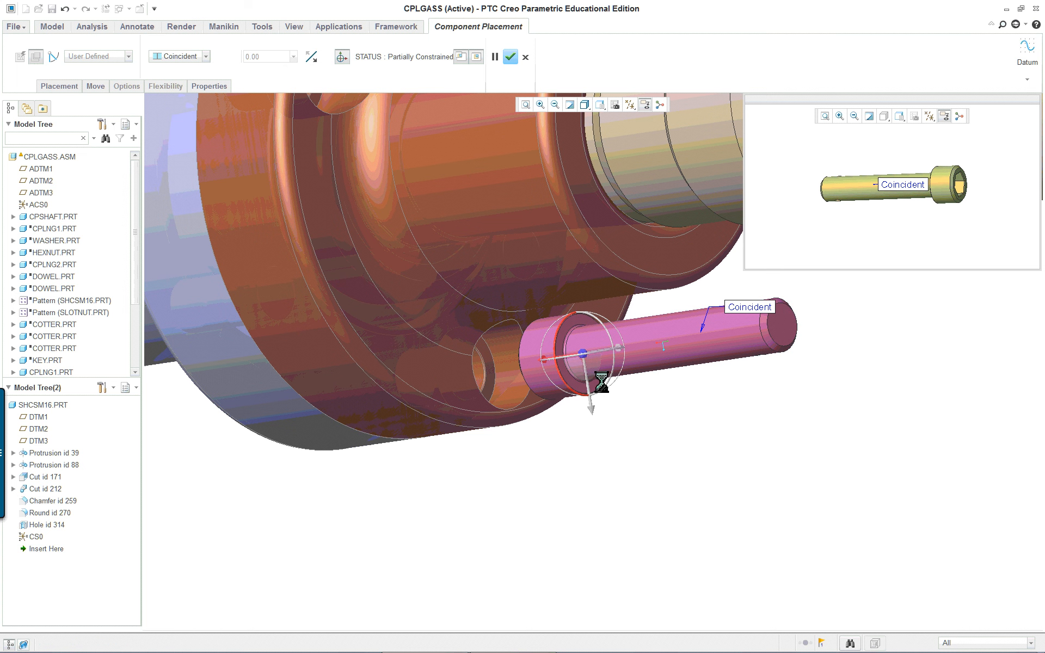
pyautogui.click(579, 327)
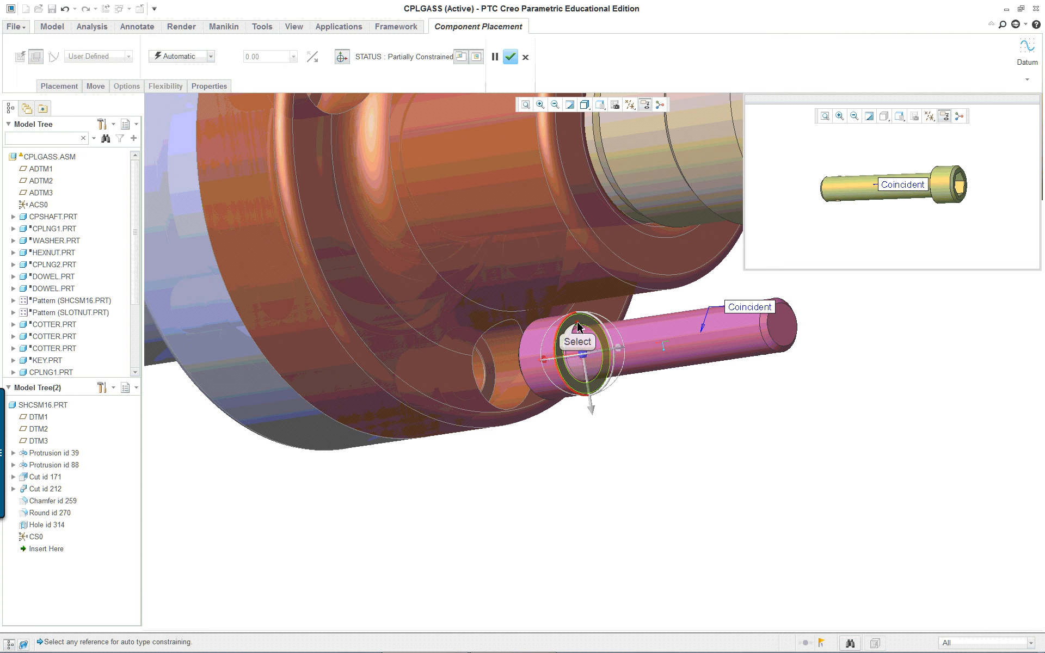
pyautogui.click(579, 327)
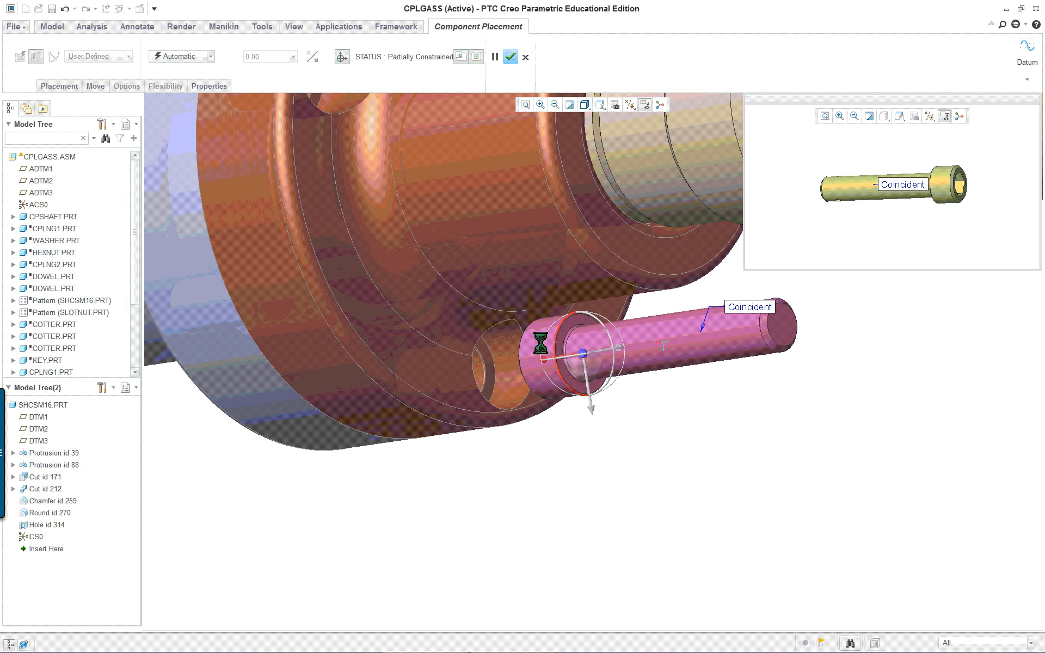
pyautogui.click(487, 357)
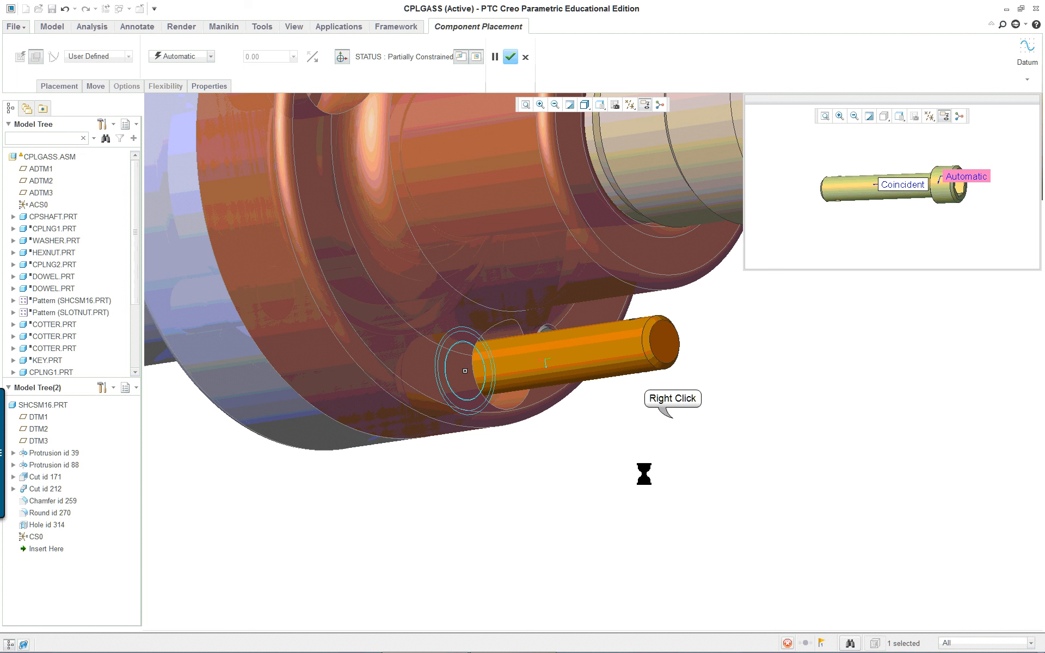
pyautogui.rightClick(675, 424)
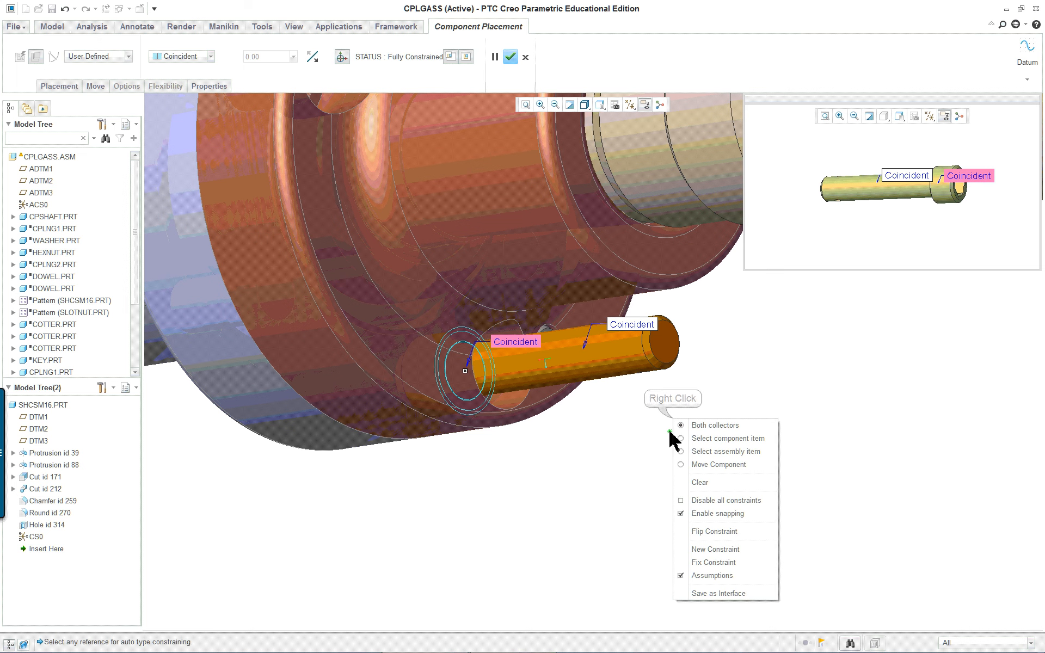
# Flip the socket head screw's Coincident face constraint so the screw seats in the coupling hole, and display the datum planes.
pyautogui.click(699, 532)
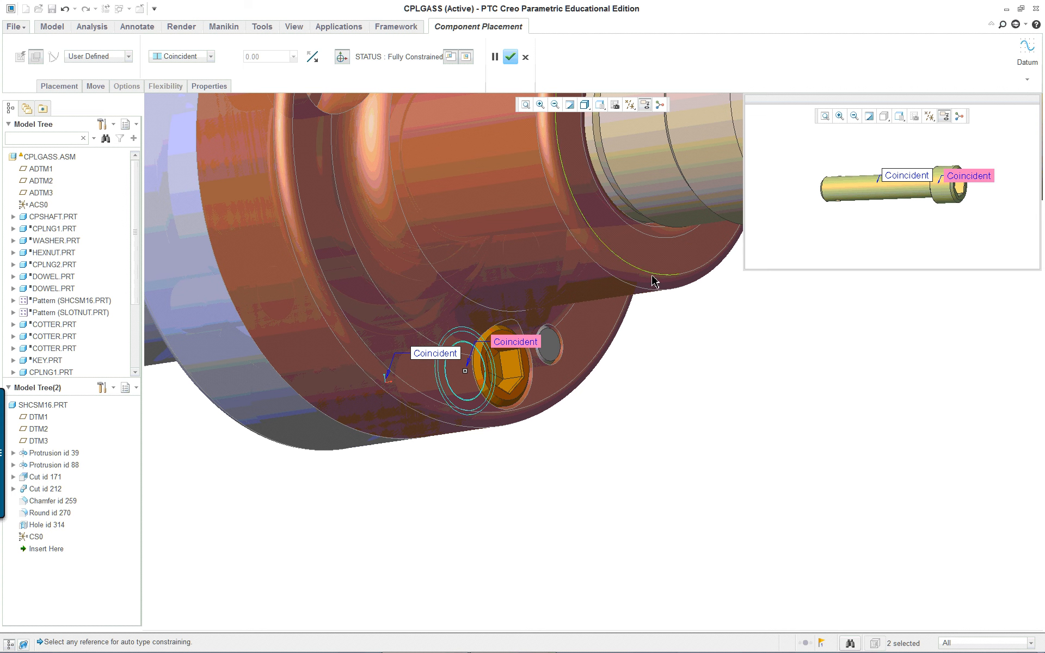
pyautogui.click(629, 106)
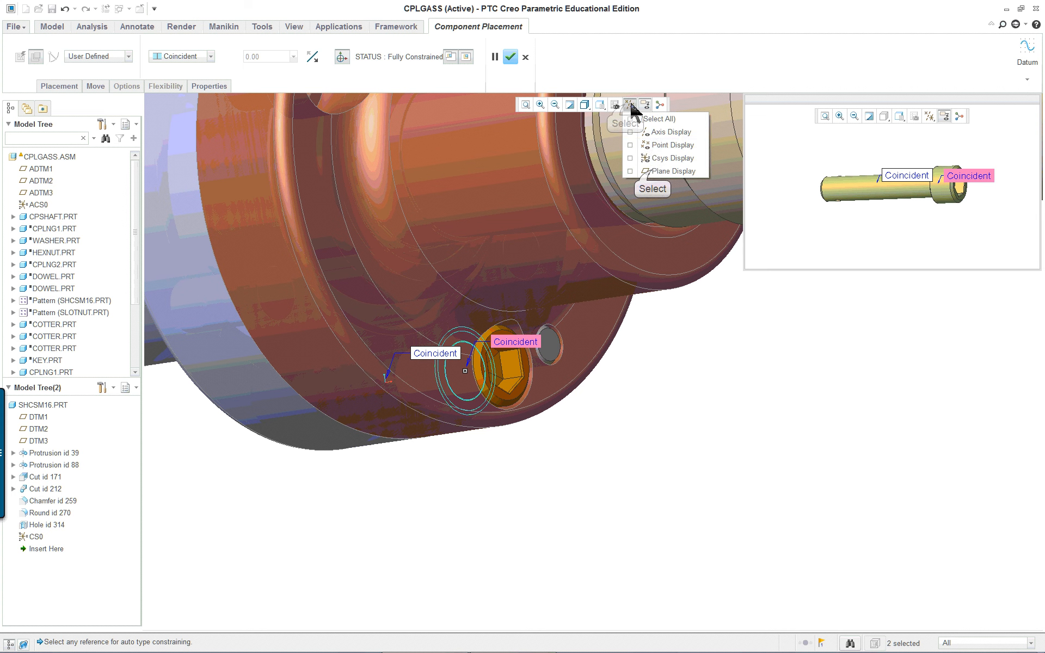
pyautogui.click(670, 171)
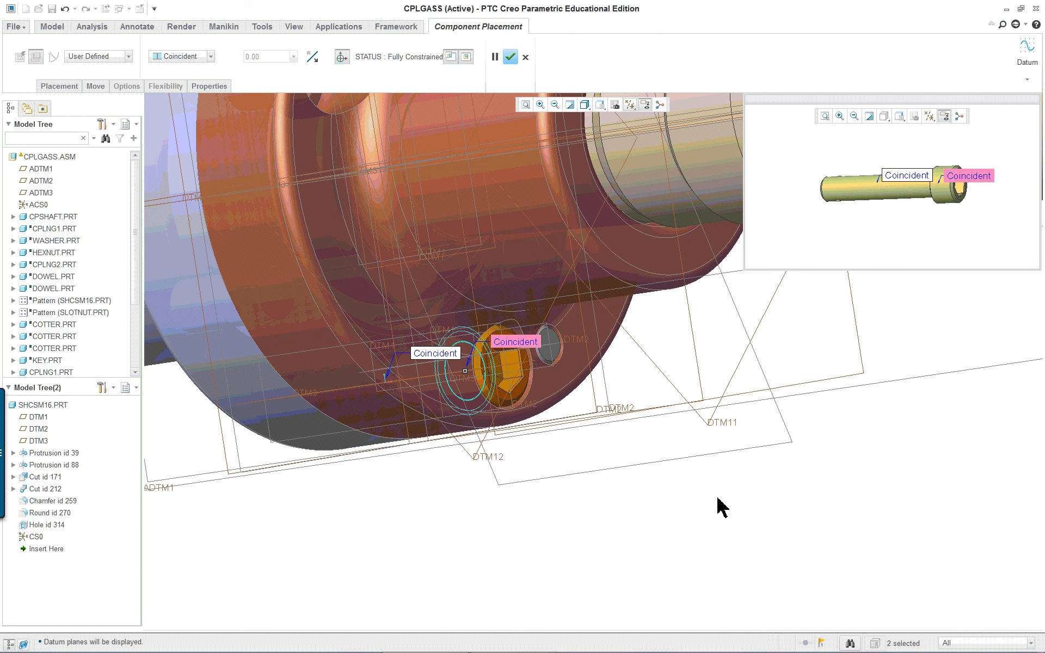
# Add a new placement constraint and, filtering for datum planes, pick DTM2 of SHCSM16 as its component reference.
pyautogui.rightClick(442, 529)
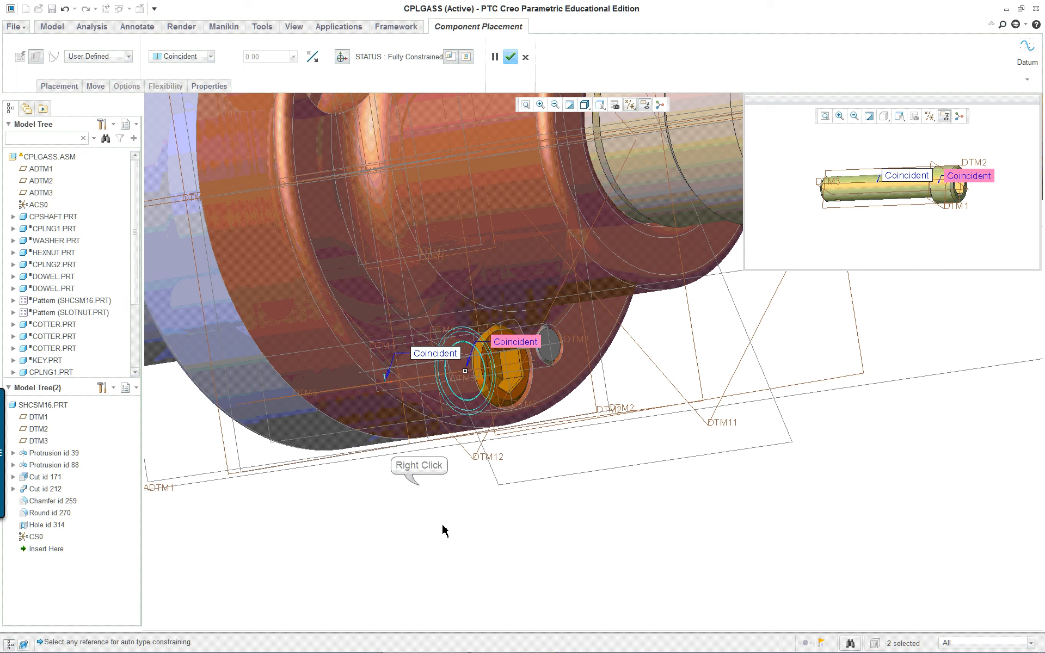
pyautogui.rightClick(419, 485)
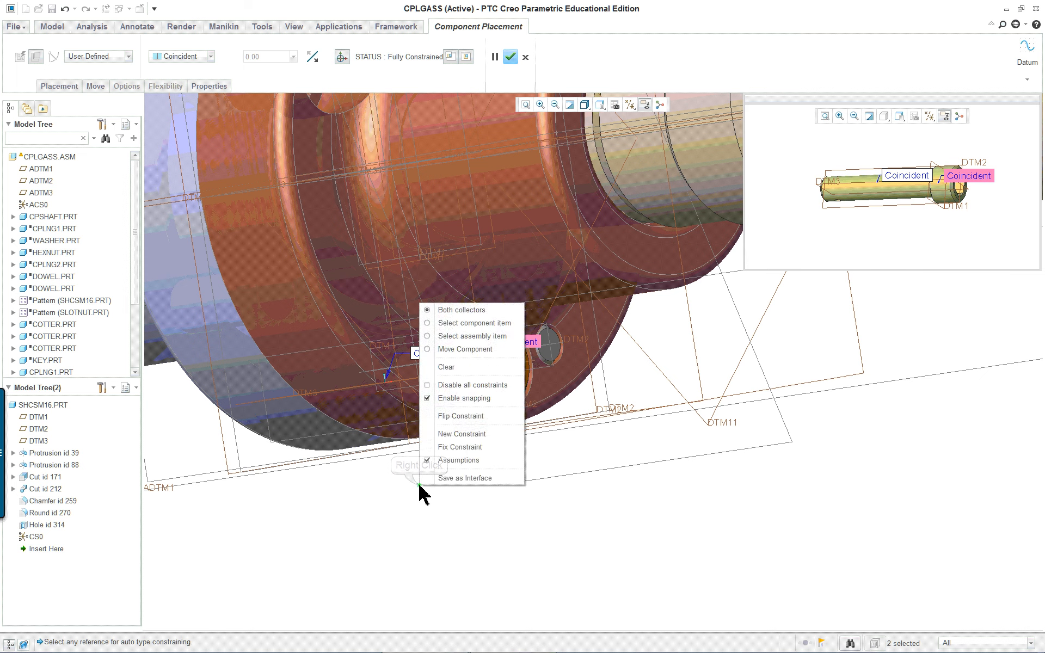
pyautogui.click(453, 435)
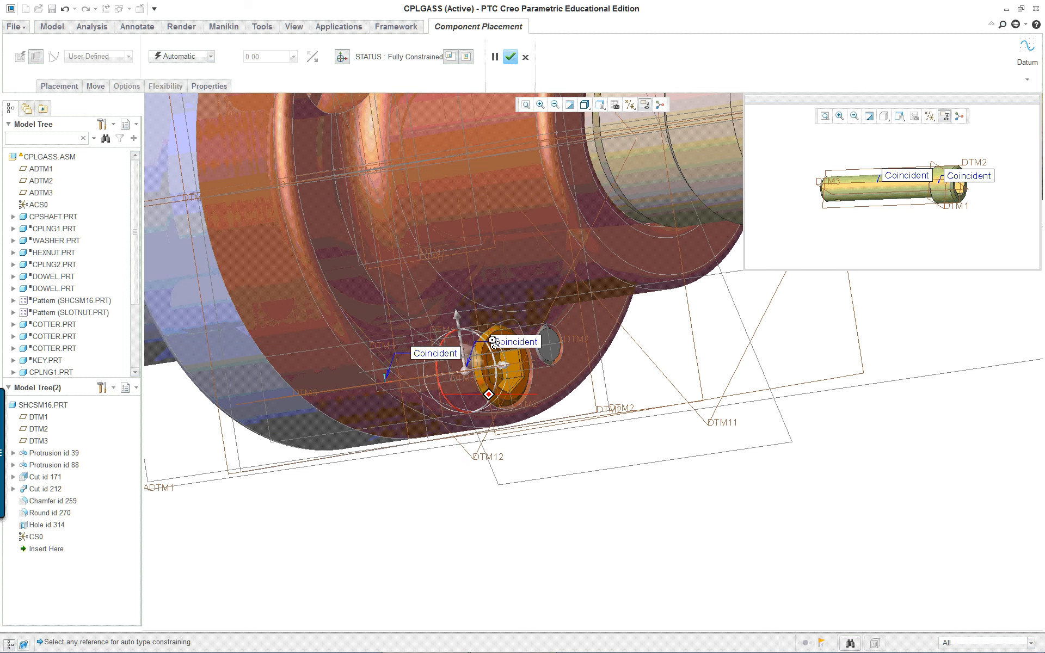
pyautogui.moveTo(492, 340)
pyautogui.mouseDown(button='middle')
pyautogui.moveTo(477, 330)
pyautogui.moveTo(479, 359)
pyautogui.mouseUp(button='middle')
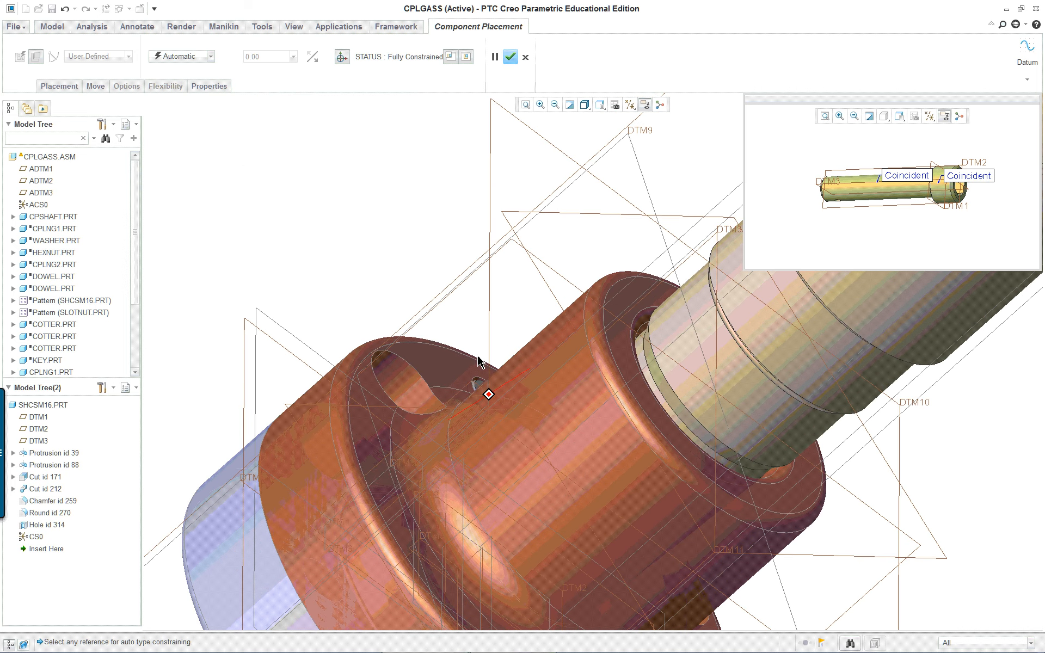
pyautogui.click(525, 105)
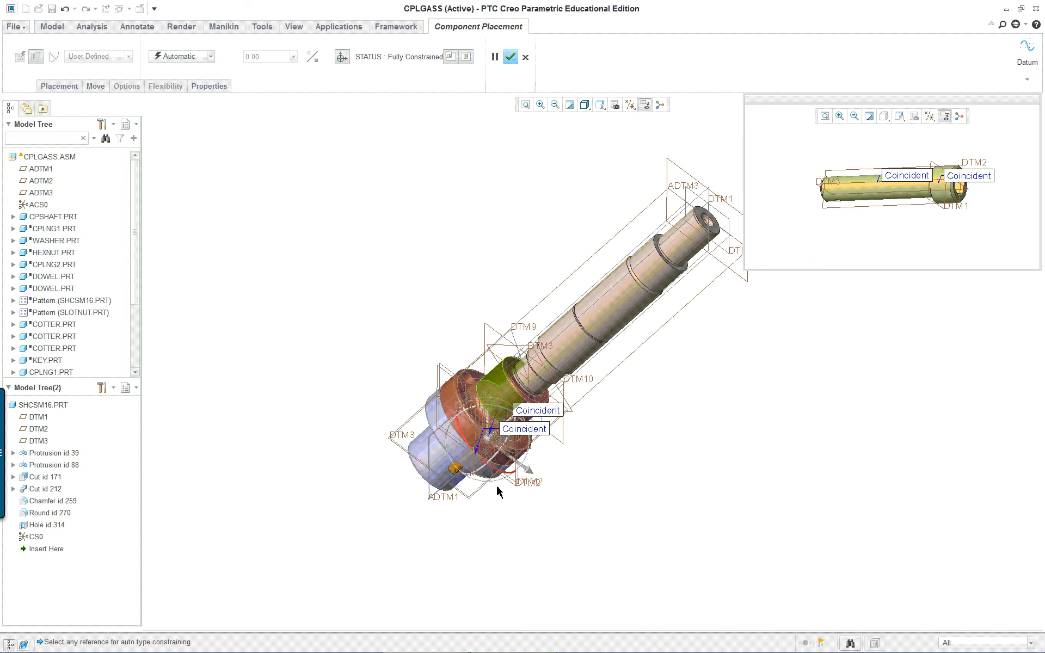
pyautogui.scroll(3, 479, 442)
pyautogui.scroll(1, 467, 440)
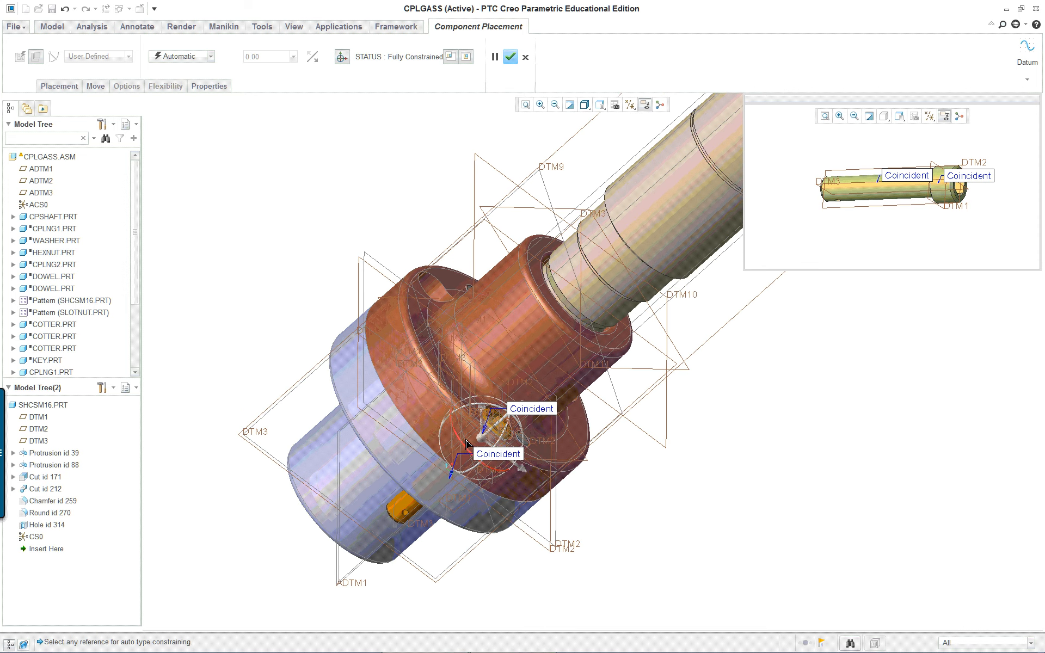
pyautogui.scroll(1, 460, 460)
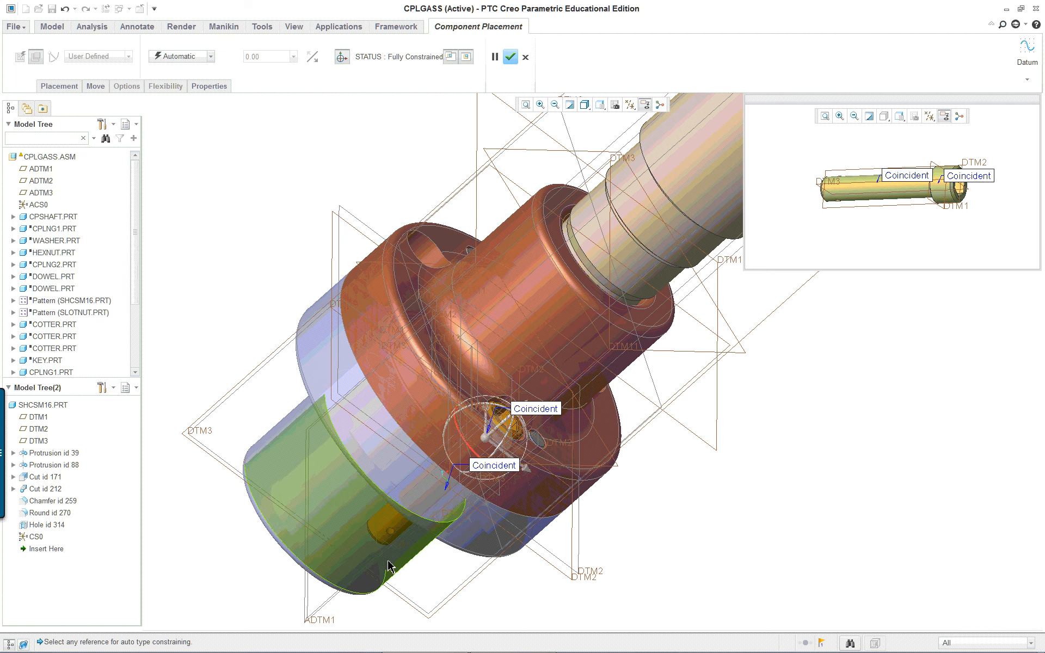
pyautogui.scroll(3, 392, 558)
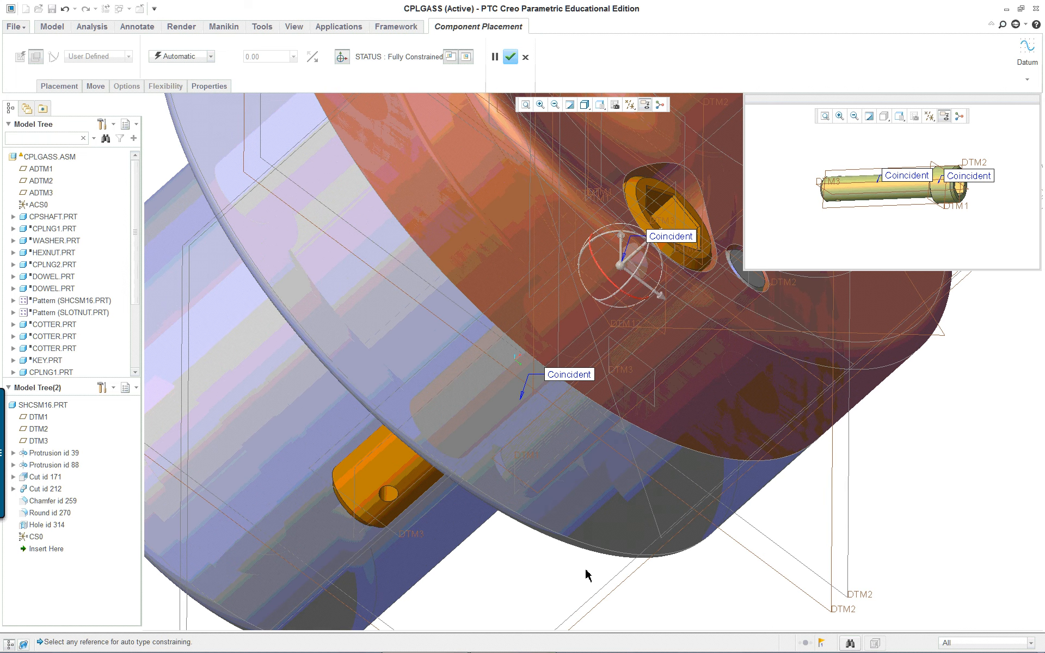
pyautogui.scroll(1, 468, 550)
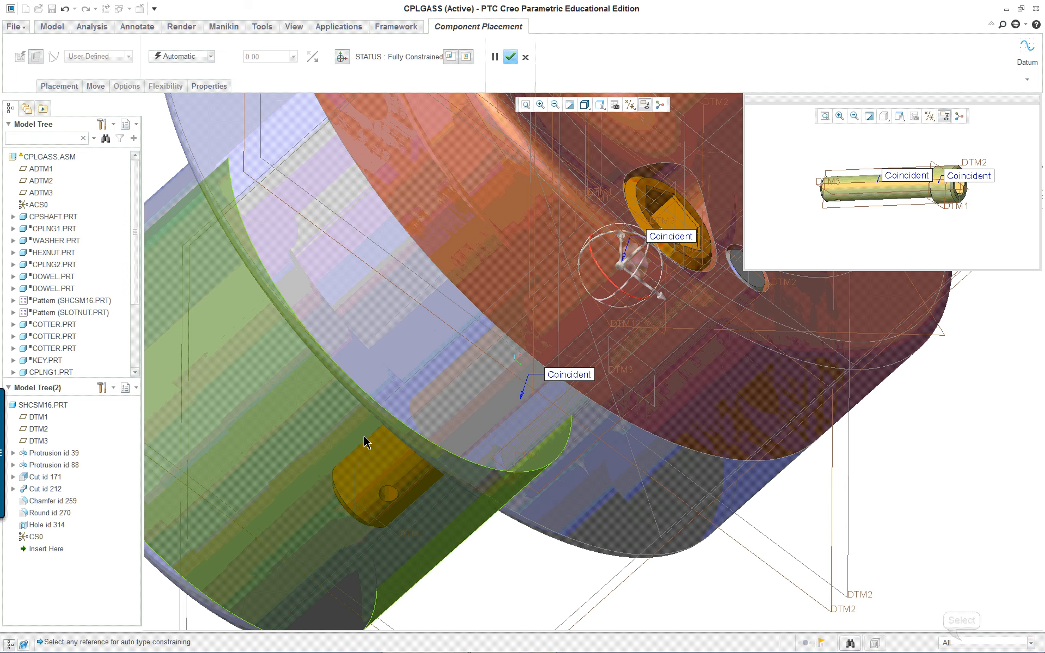
pyautogui.click(961, 643)
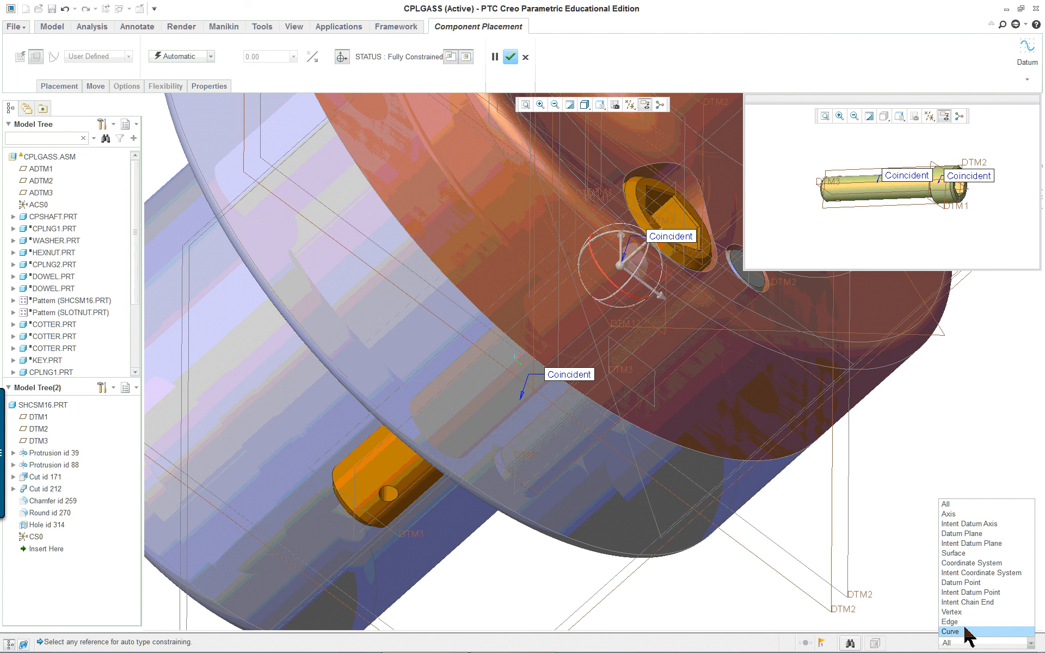
pyautogui.click(974, 534)
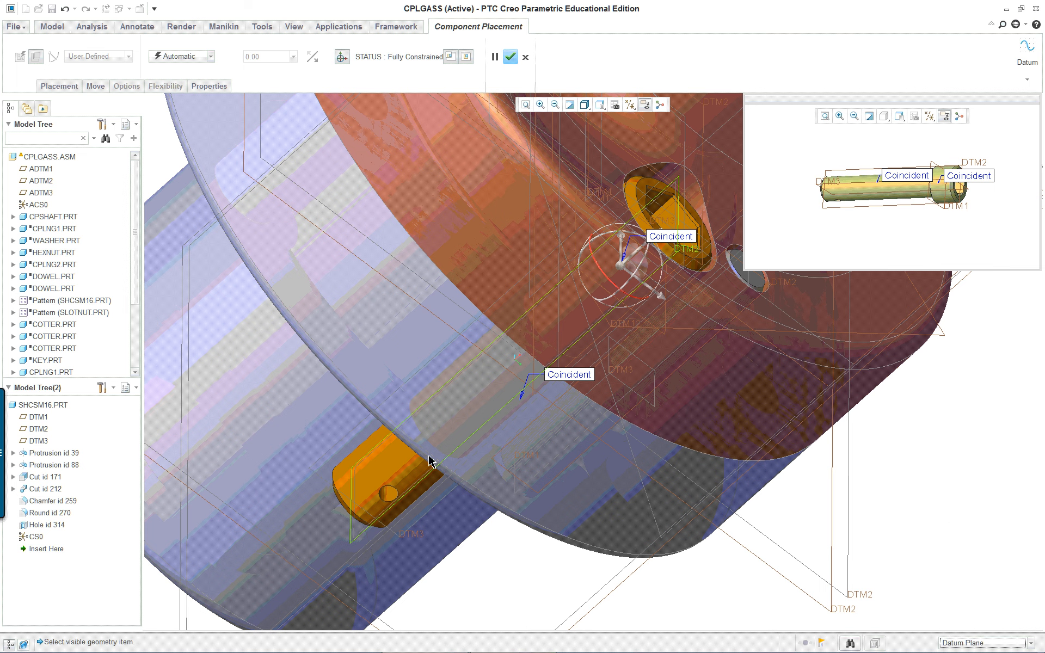
pyautogui.click(355, 486)
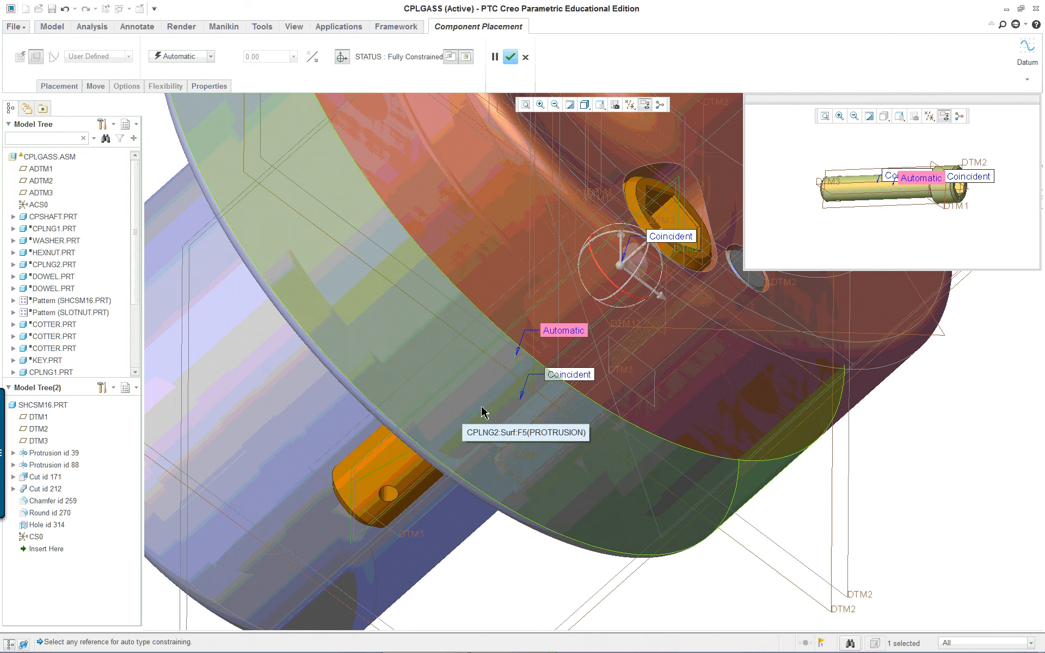
# Pick datum plane DTM3 of CPLNG2 as the assembly reference of the new constraint.
pyautogui.scroll(2, 489, 398)
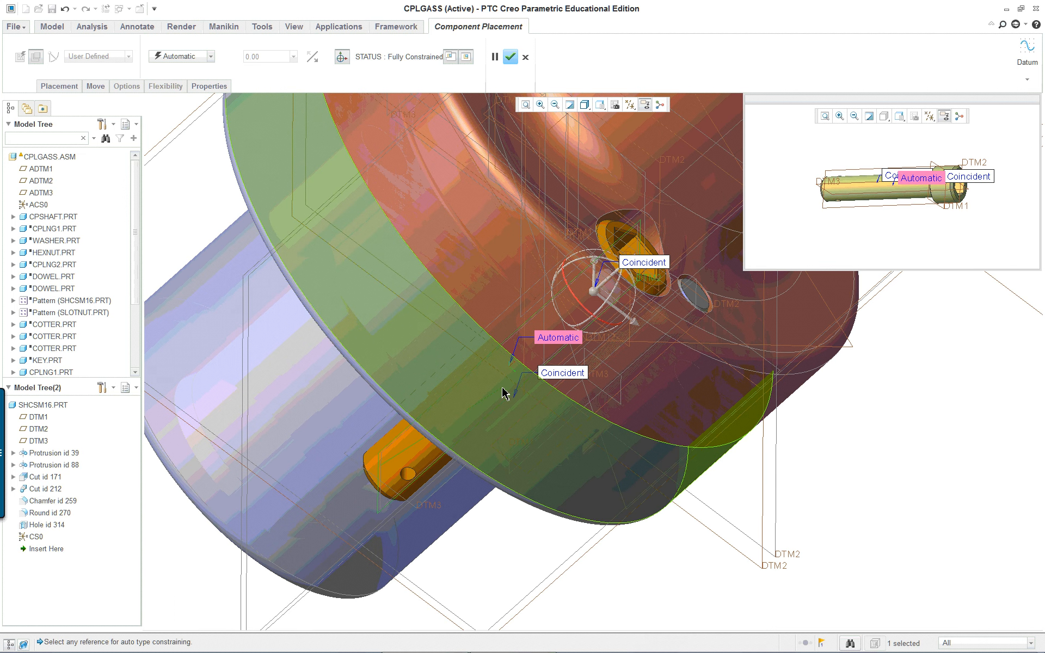
pyautogui.scroll(3, 503, 393)
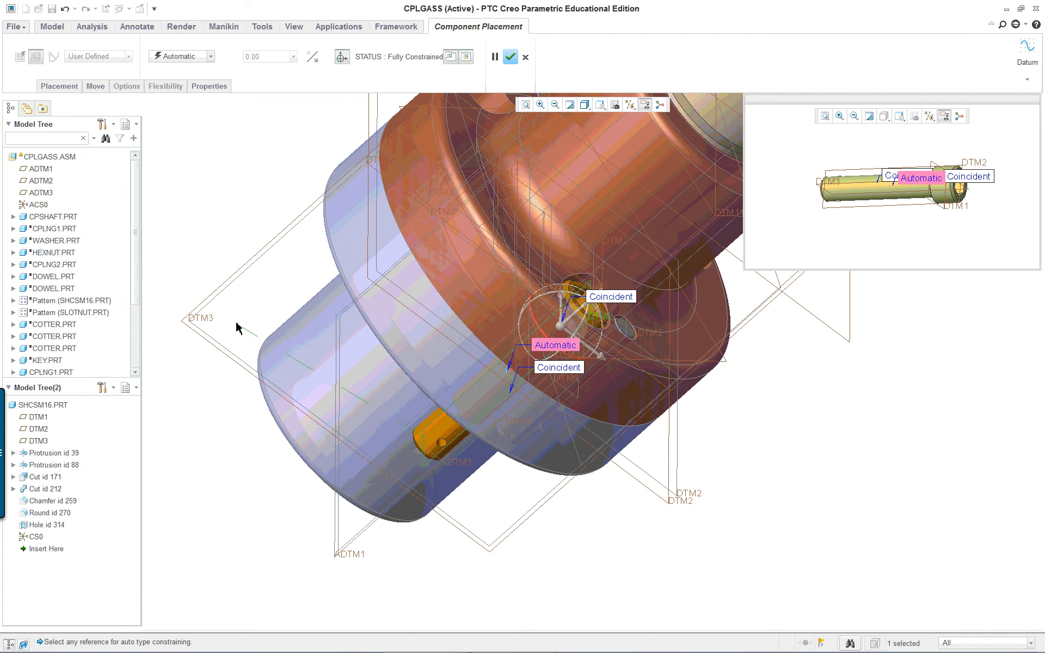
pyautogui.click(213, 343)
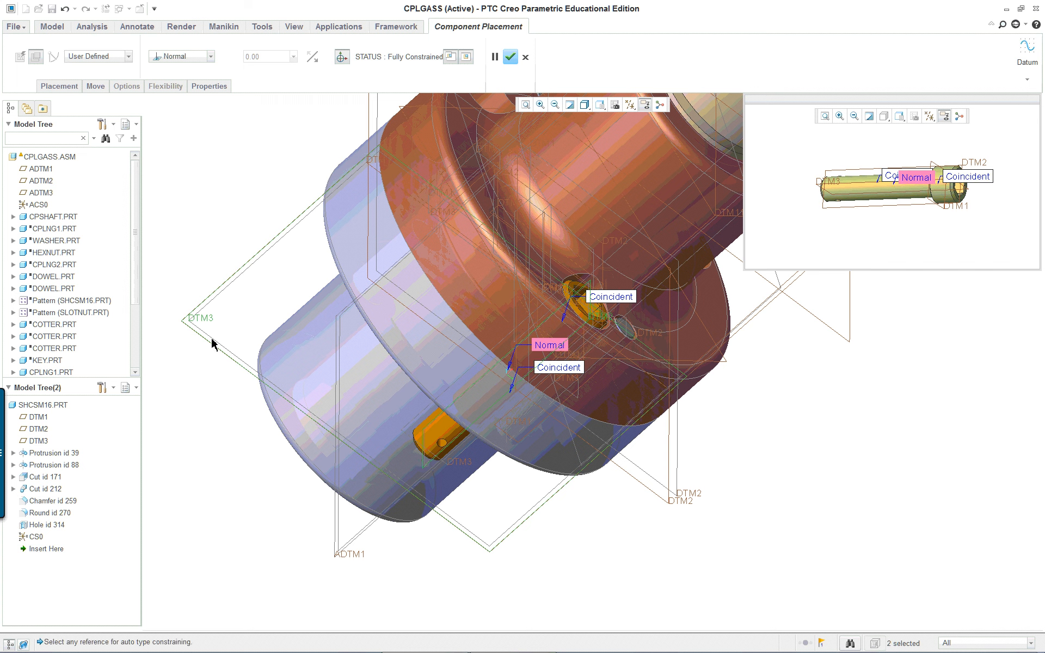
# Change the type of the new datum-plane constraint to Angle Offset.
pyautogui.click(74, 87)
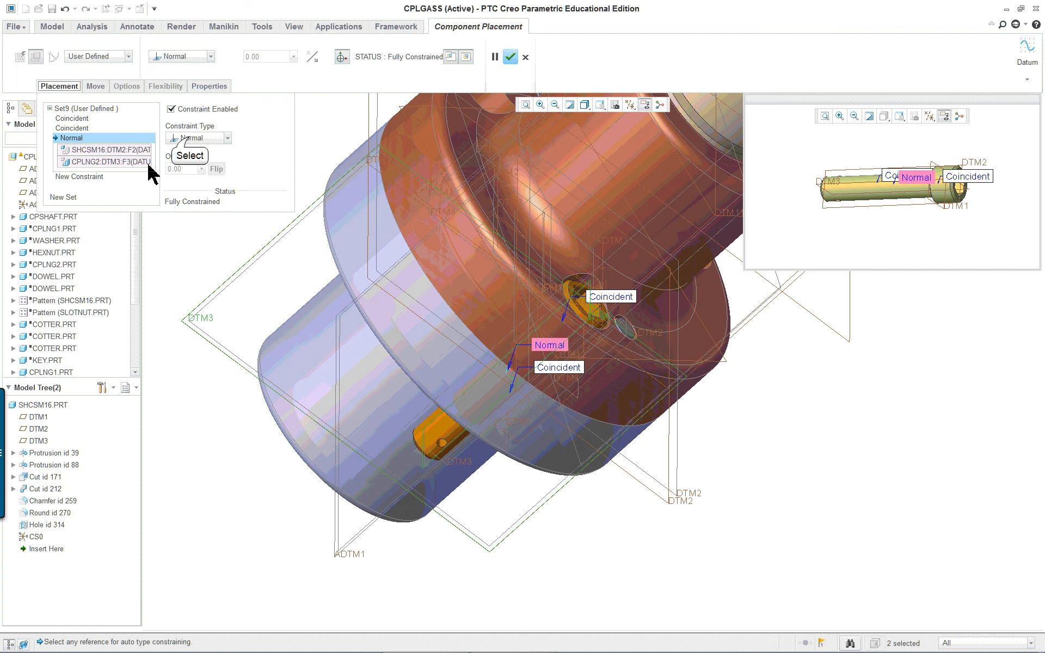
pyautogui.click(199, 139)
pyautogui.scroll(1, 202, 175)
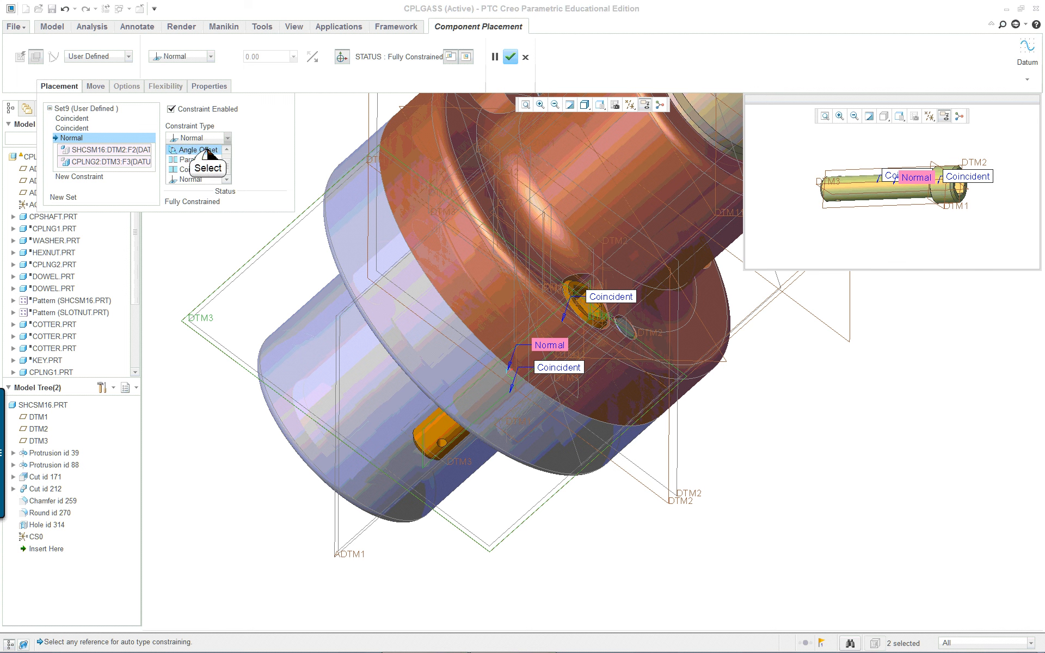
pyautogui.click(199, 150)
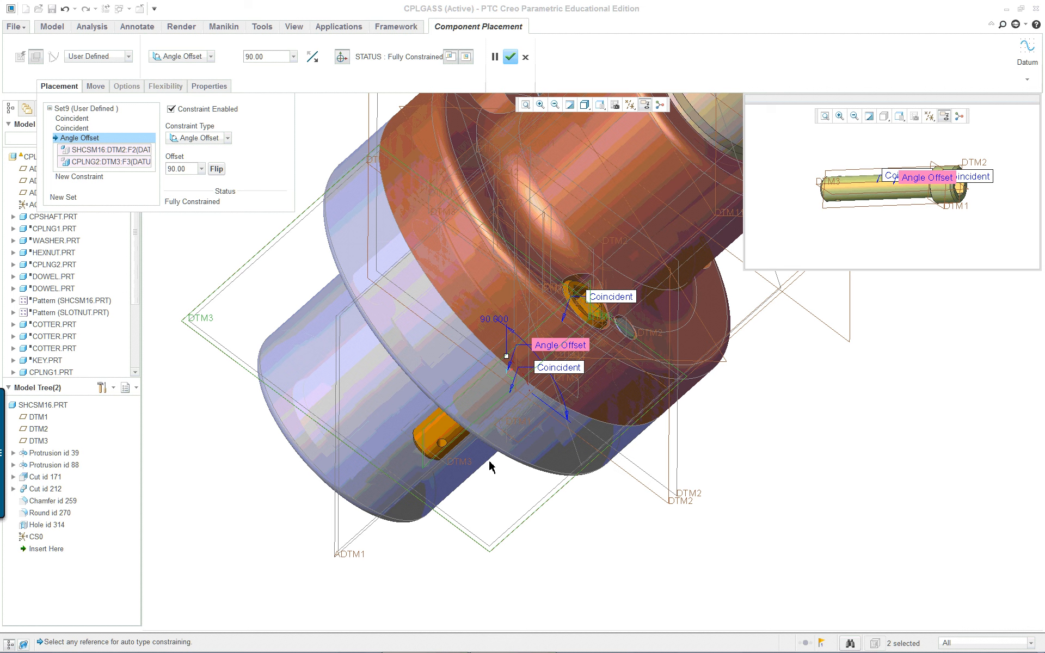
# Rotate the screw about its axis to an angle offset of 20 degrees and complete its placement.
pyautogui.moveTo(521, 438); pyautogui.dragTo(546, 388, button='middle')
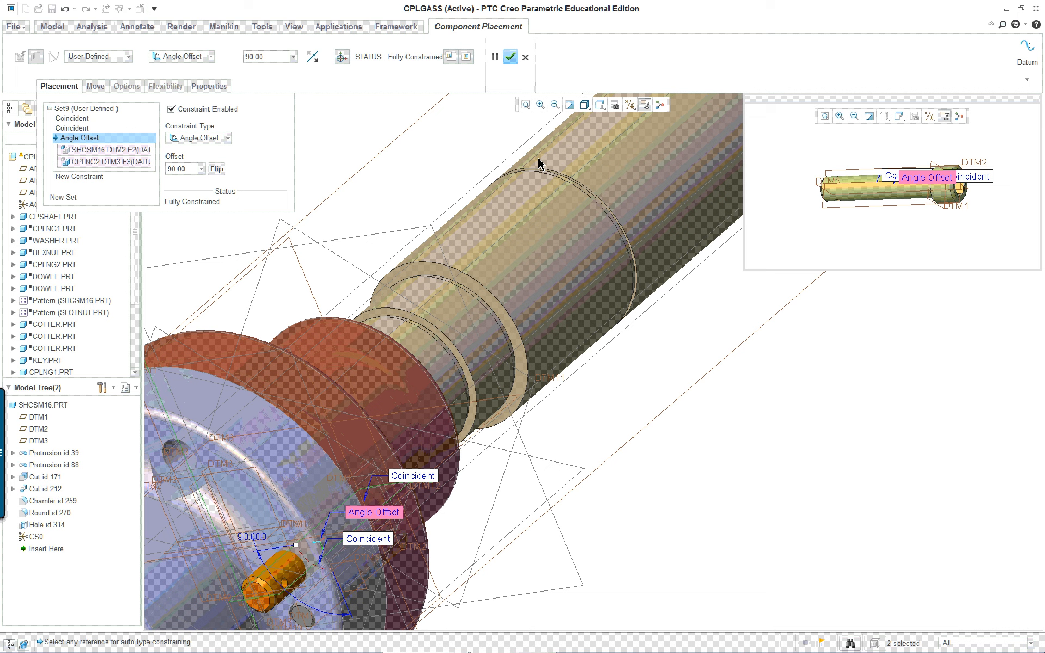
pyautogui.click(540, 105)
pyautogui.click(206, 500)
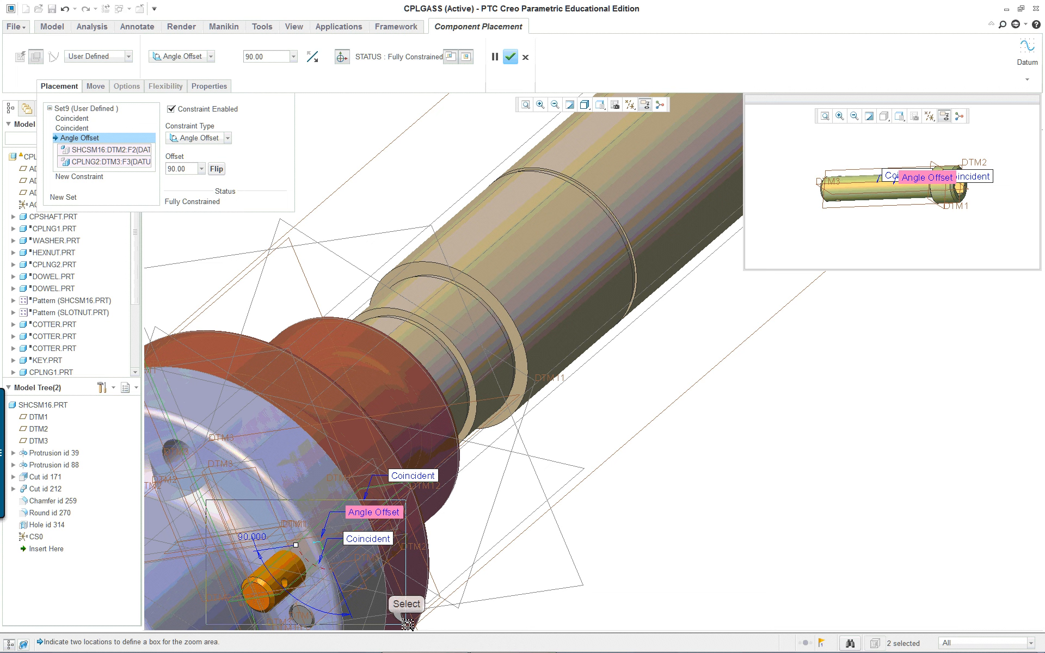
pyautogui.click(388, 630)
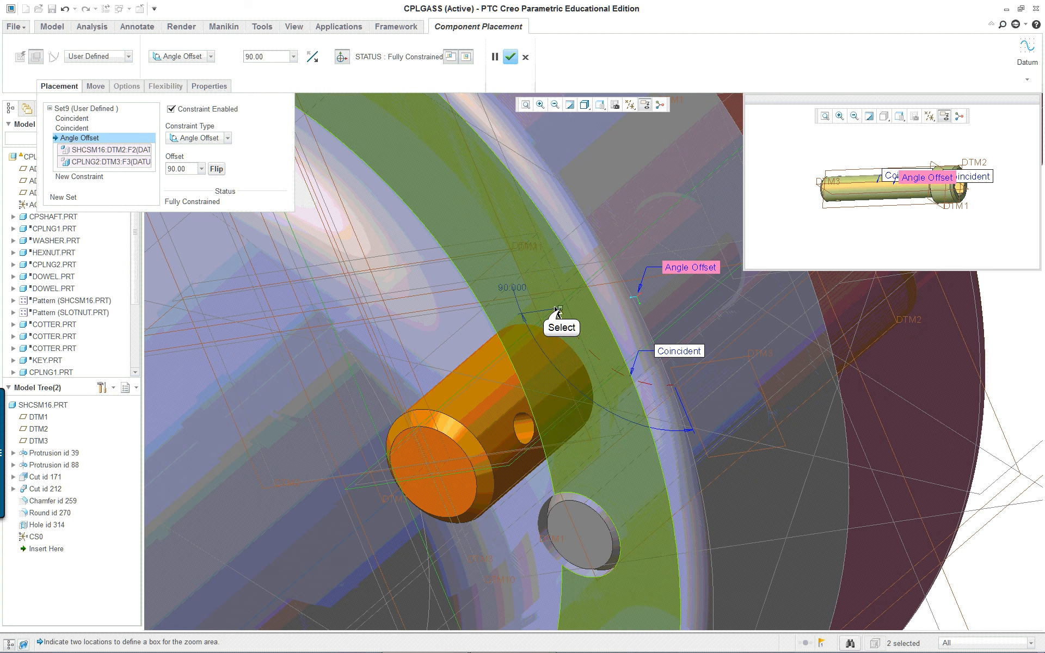
pyautogui.moveTo(560, 308); pyautogui.dragTo(638, 441)
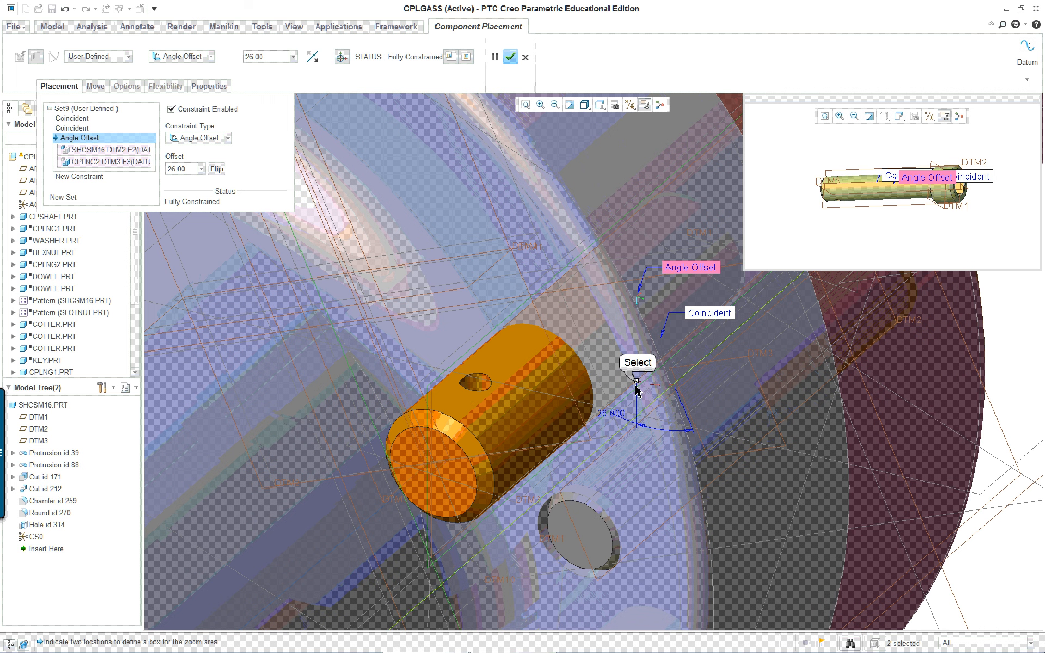
pyautogui.moveTo(636, 384); pyautogui.dragTo(652, 386)
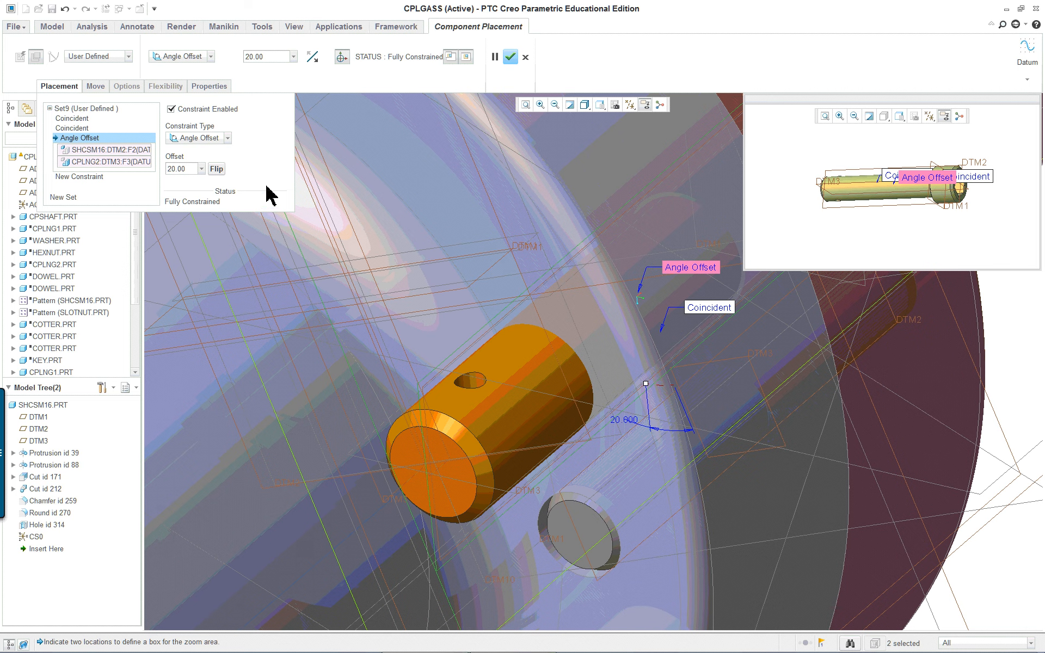
pyautogui.middleClick(422, 226)
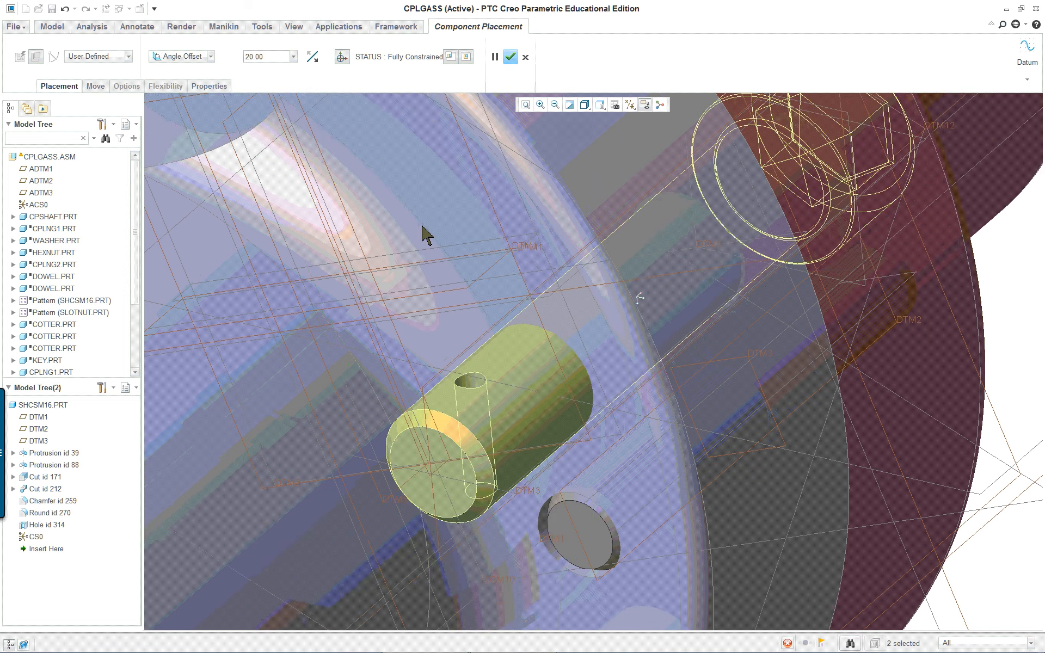
pyautogui.scroll(2, 468, 327)
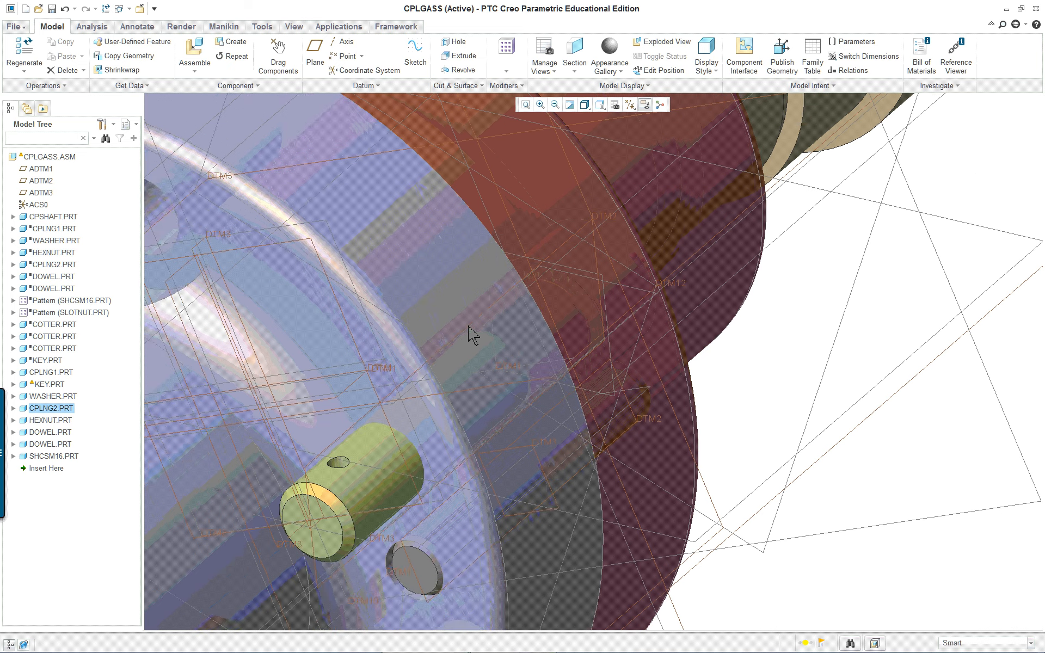
pyautogui.scroll(2, 737, 397)
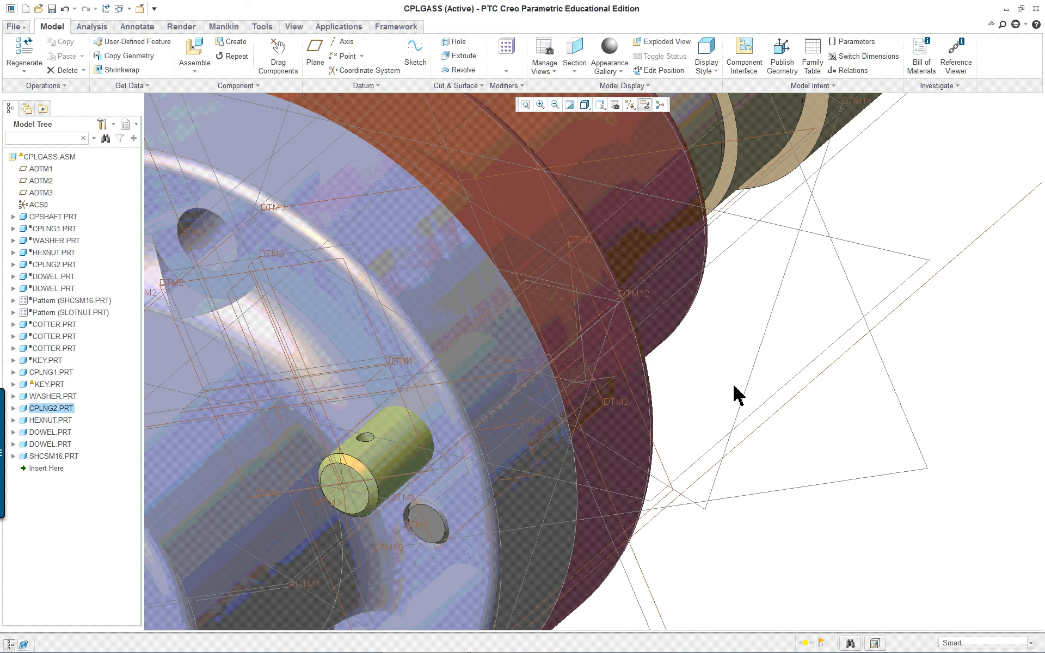
pyautogui.scroll(2, 803, 428)
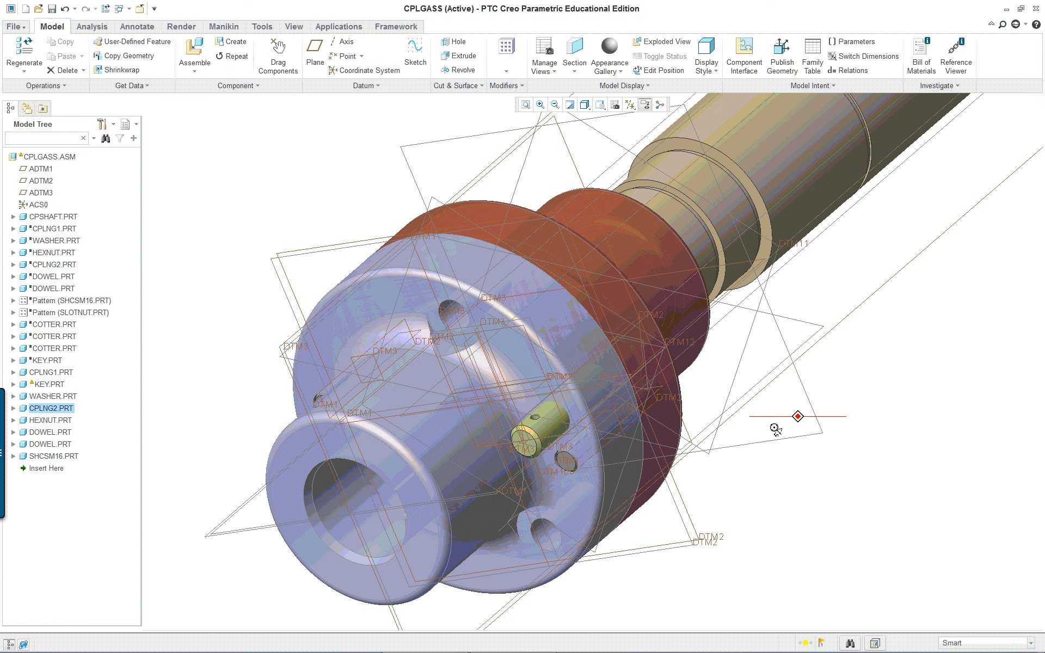
pyautogui.moveTo(776, 429); pyautogui.dragTo(817, 427, button='middle')
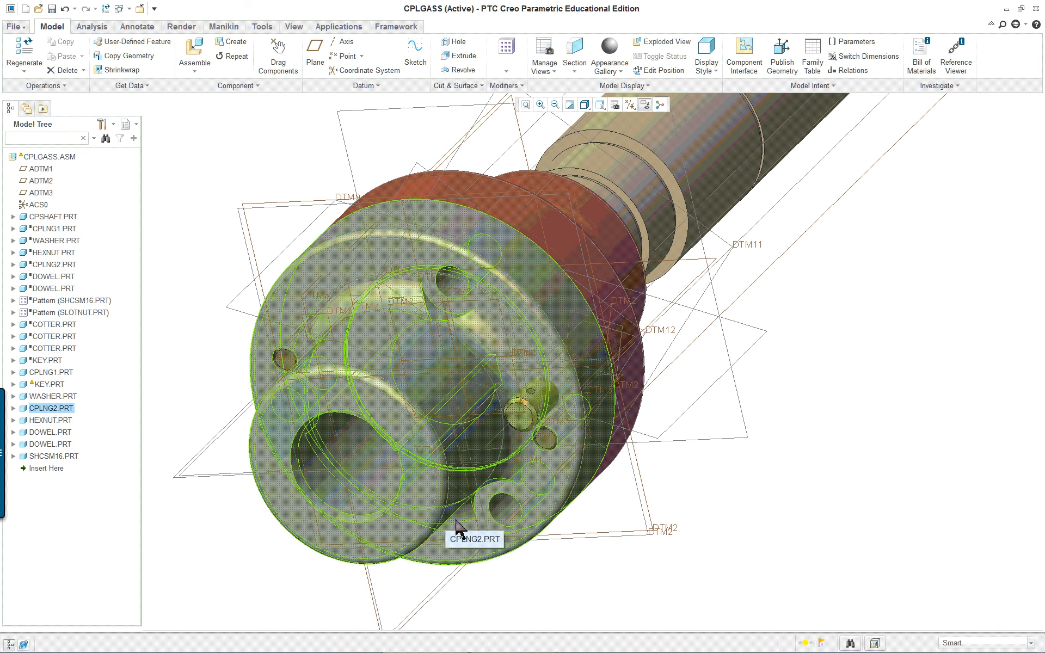
pyautogui.click(472, 298)
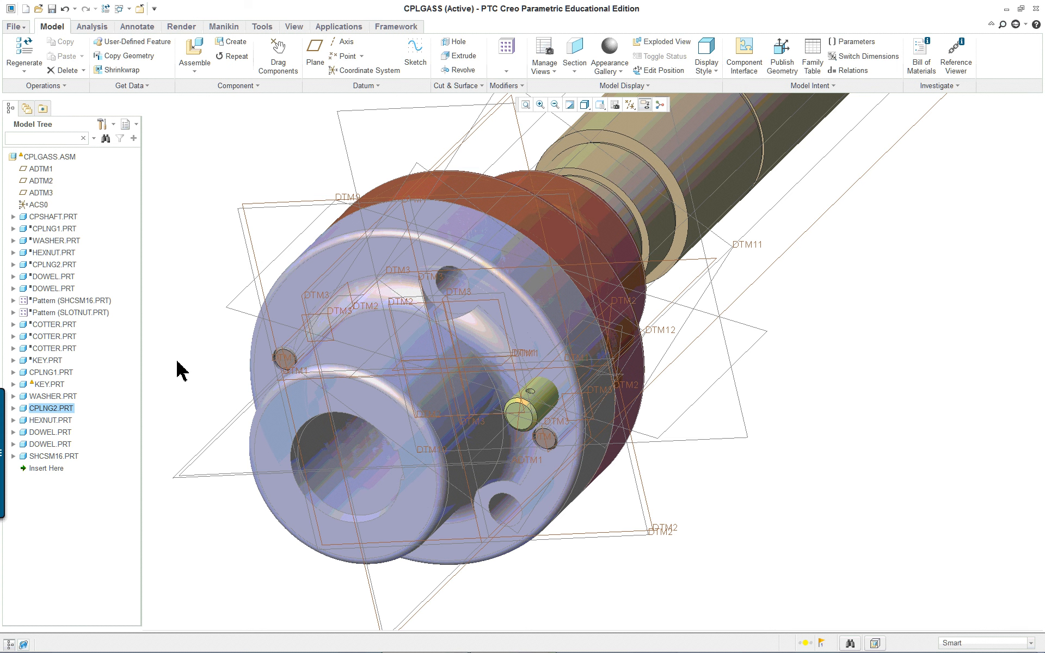
# Turn off the display of all datum planes, axes, points and coordinate systems.
pyautogui.click(630, 105)
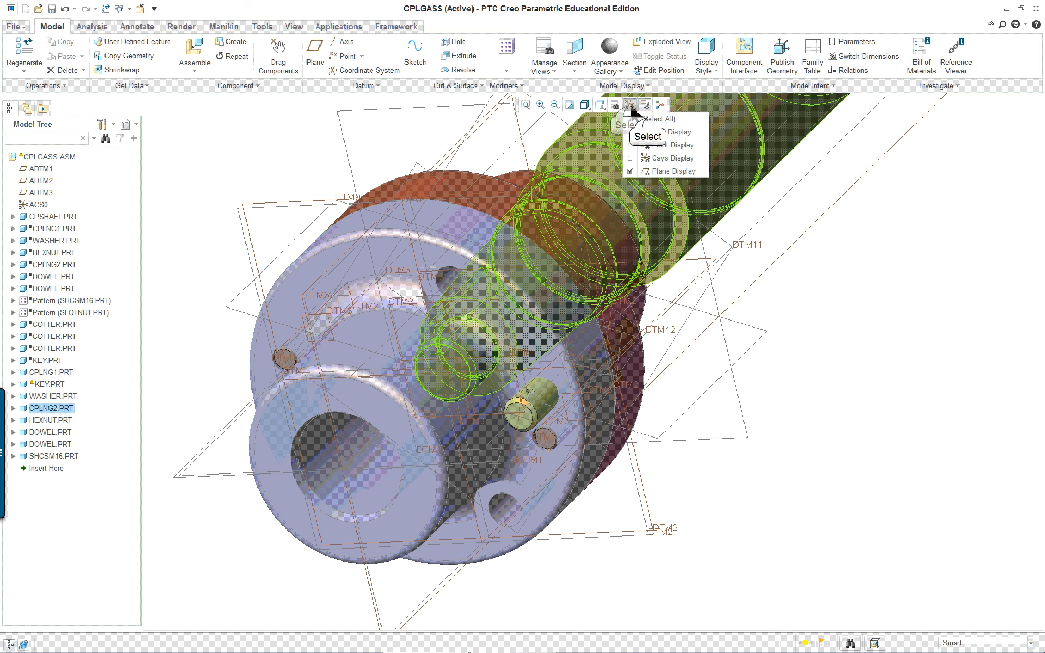
pyautogui.click(634, 132)
pyautogui.click(634, 145)
pyautogui.click(635, 159)
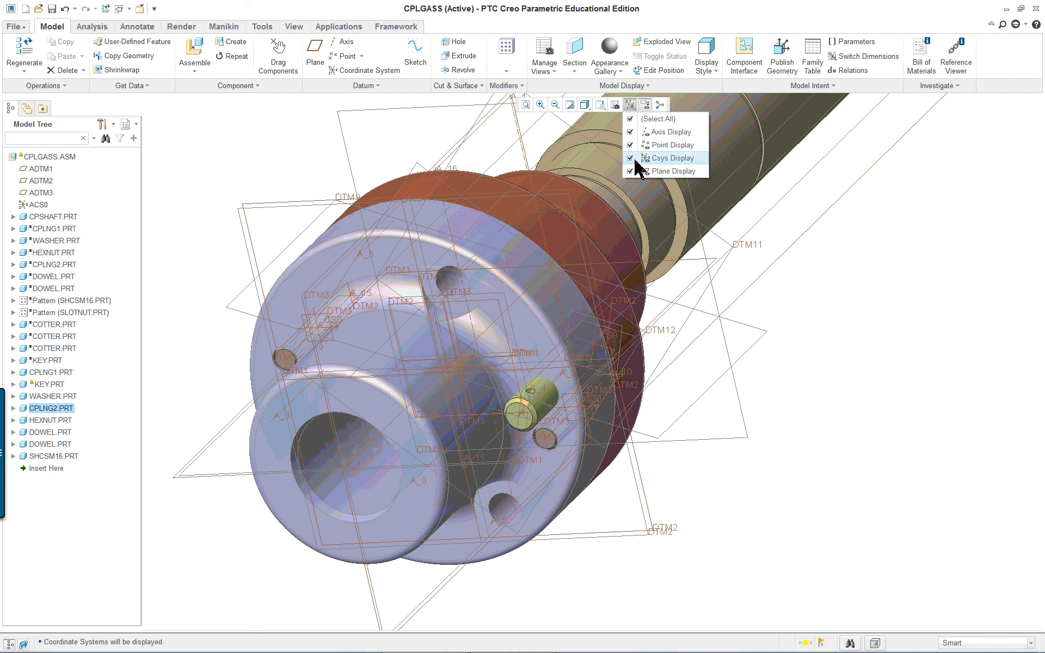
pyautogui.click(629, 120)
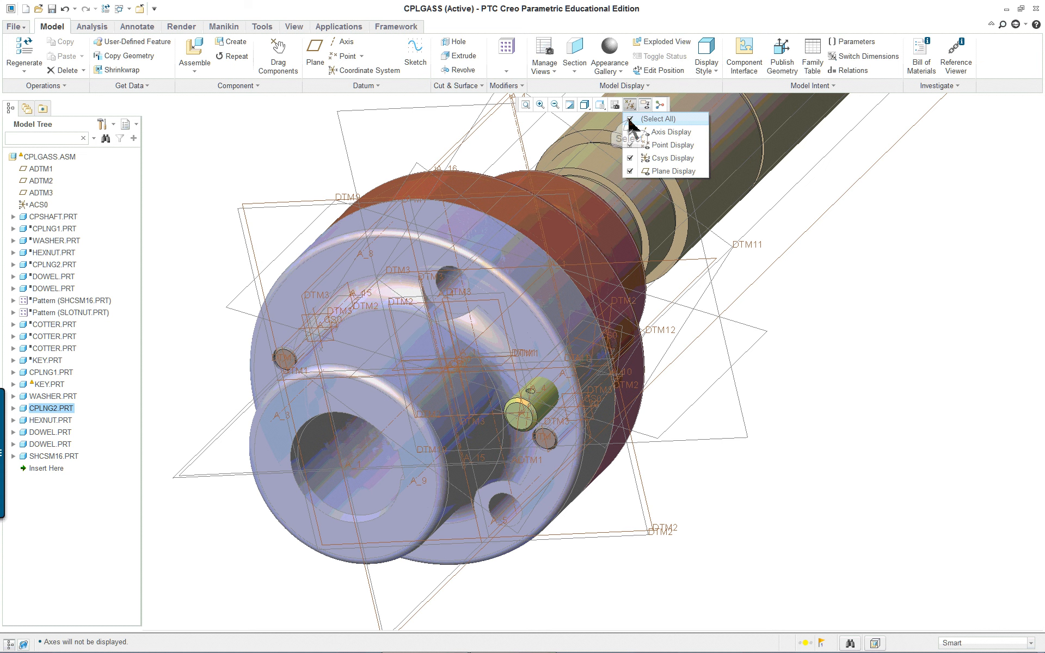
# Redefine the placement of the outer coupling half CPLNG2 and delete its two dowel-hole constraints.
pyautogui.click(894, 276)
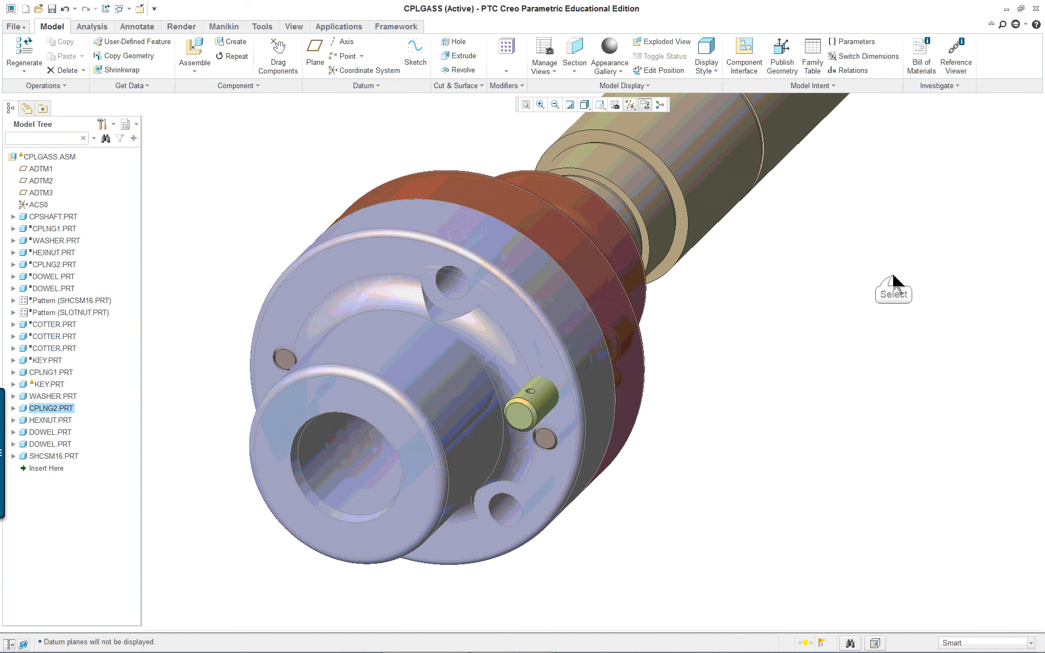
pyautogui.click(752, 205)
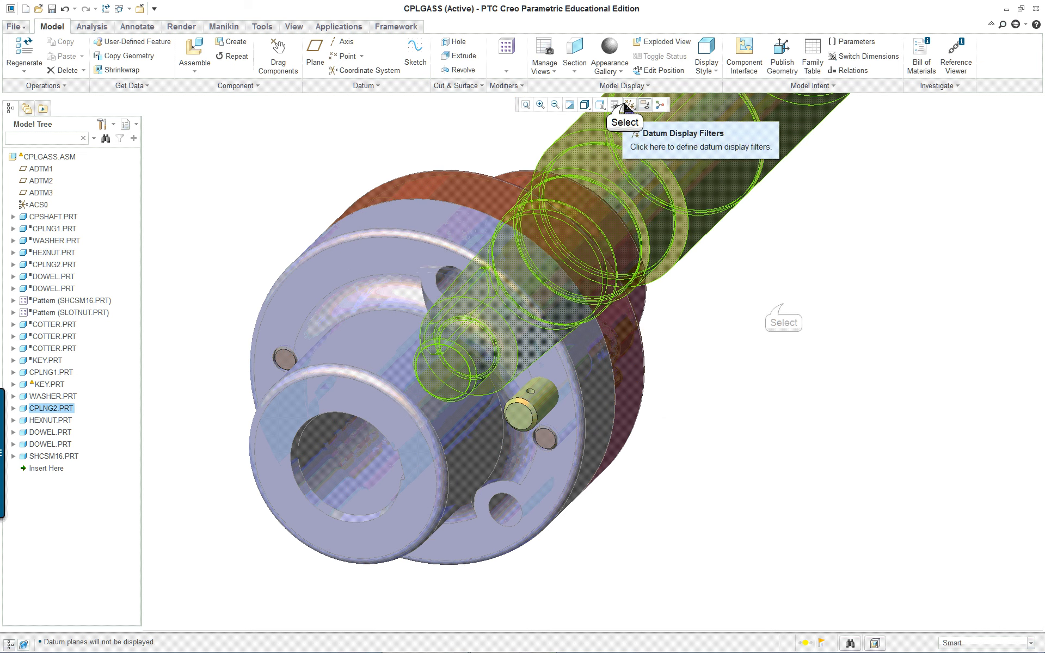
pyautogui.click(629, 105)
pyautogui.click(339, 280)
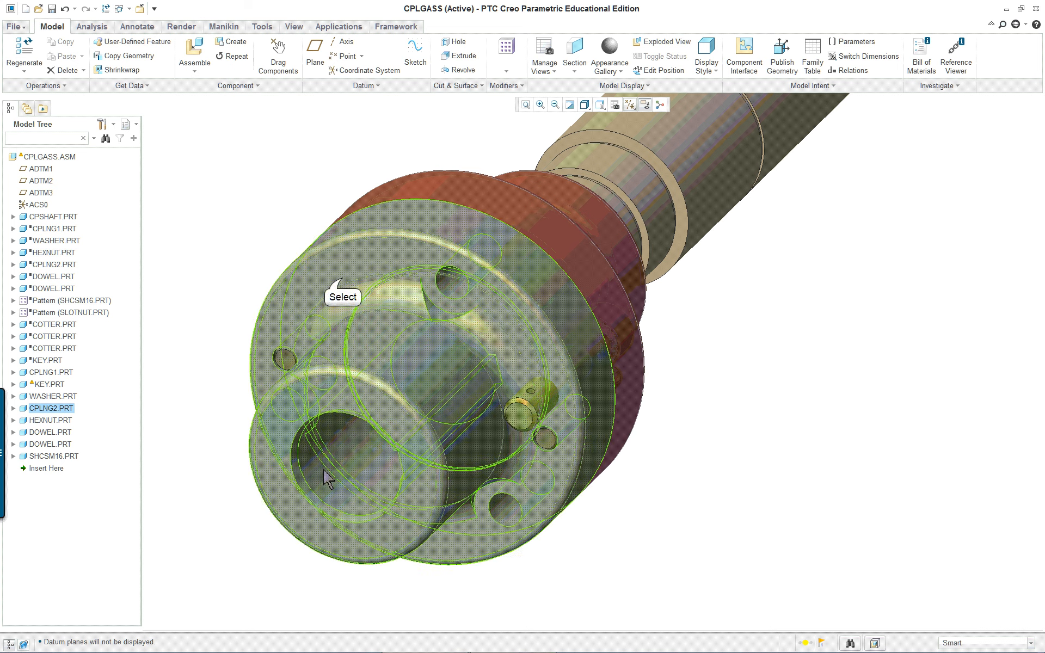
pyautogui.rightClick(191, 179)
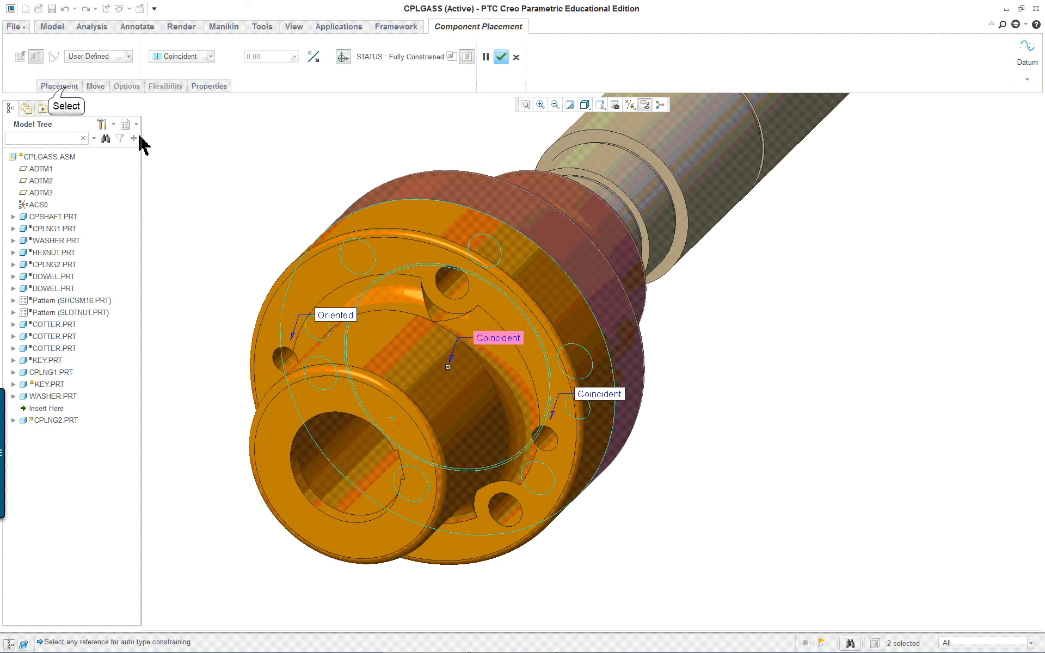
pyautogui.click(61, 87)
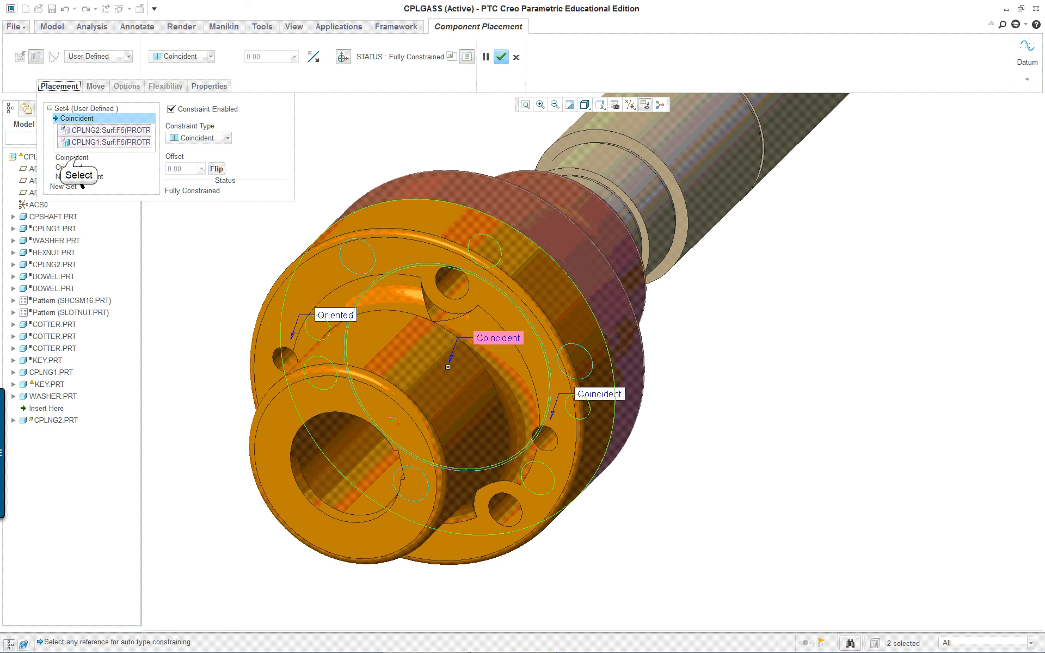
pyautogui.click(76, 158)
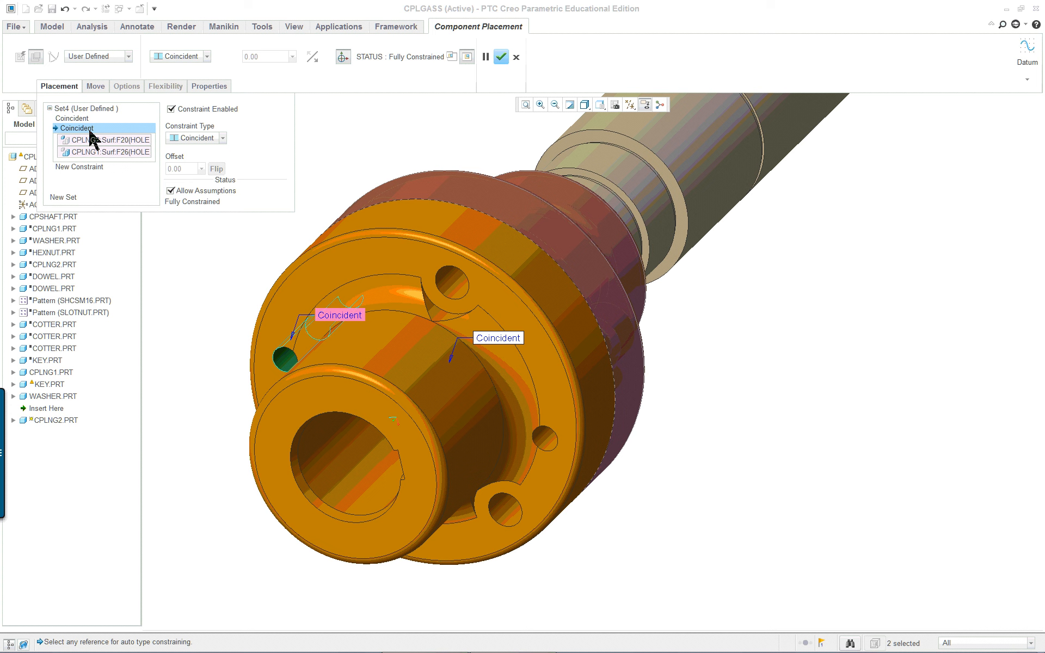
pyautogui.rightClick(90, 133)
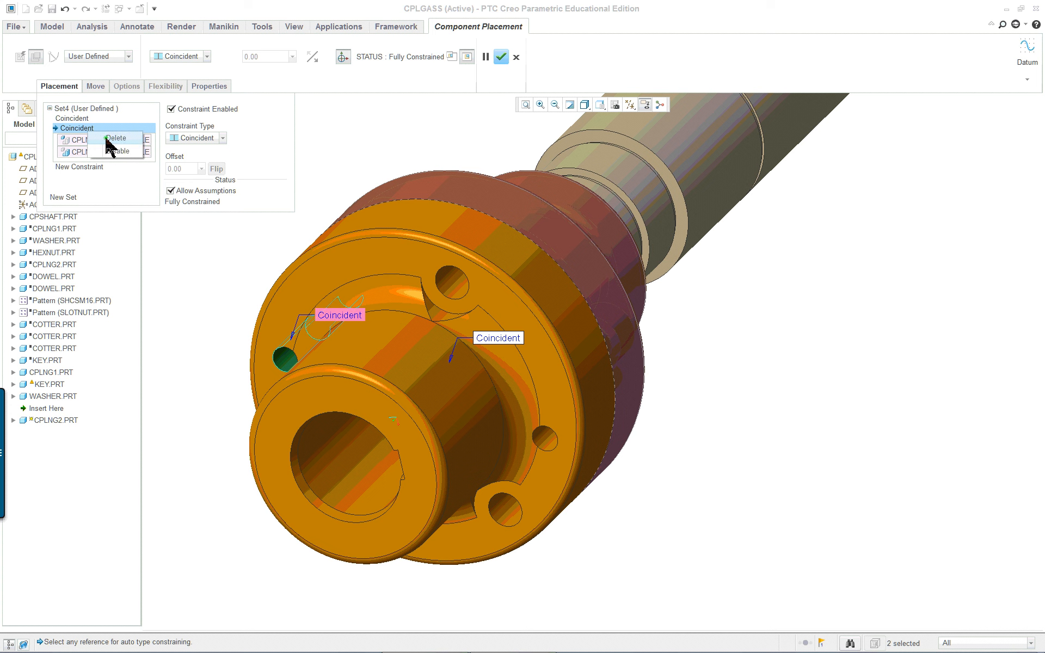
pyautogui.click(112, 139)
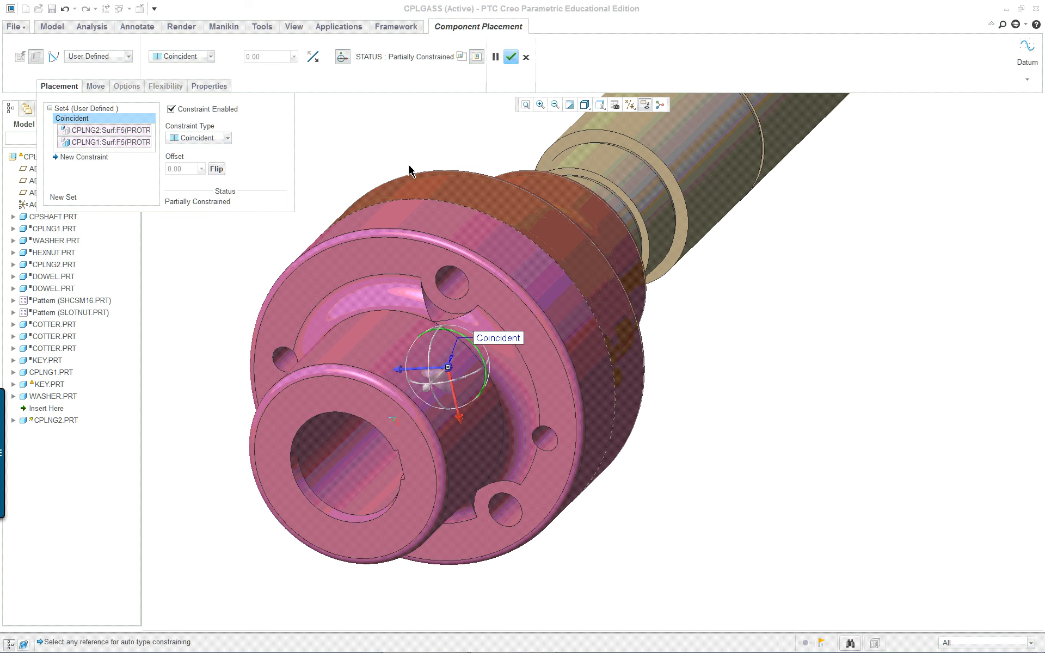
# Turn on the display of axes and delete the remaining Coincident constraint between the faces of CPLNG2 and CPLNG1.
pyautogui.click(630, 105)
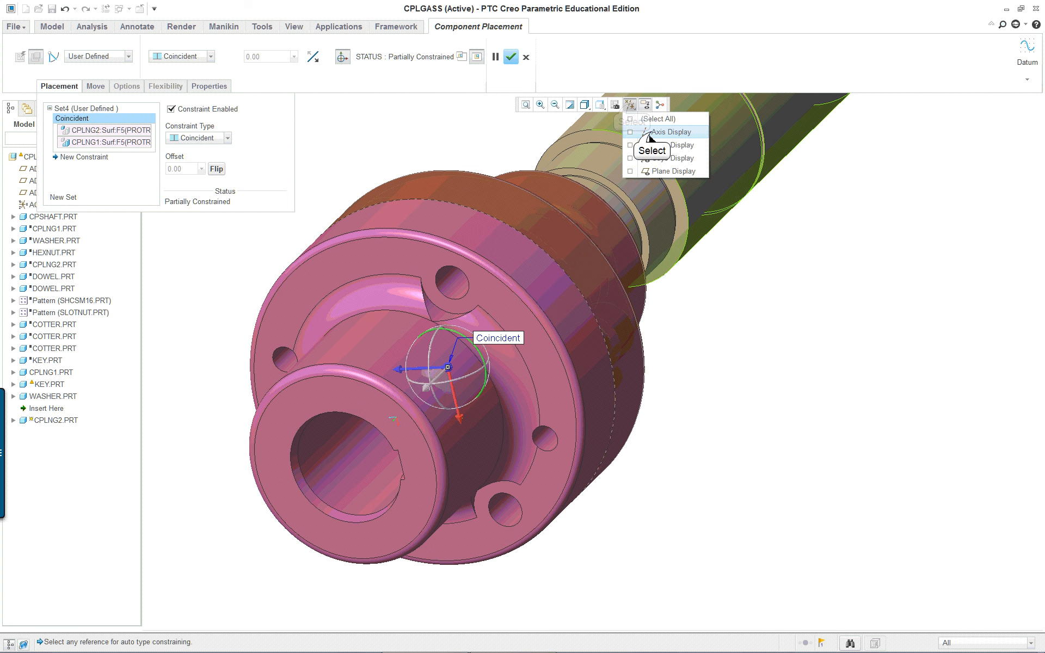
pyautogui.click(632, 132)
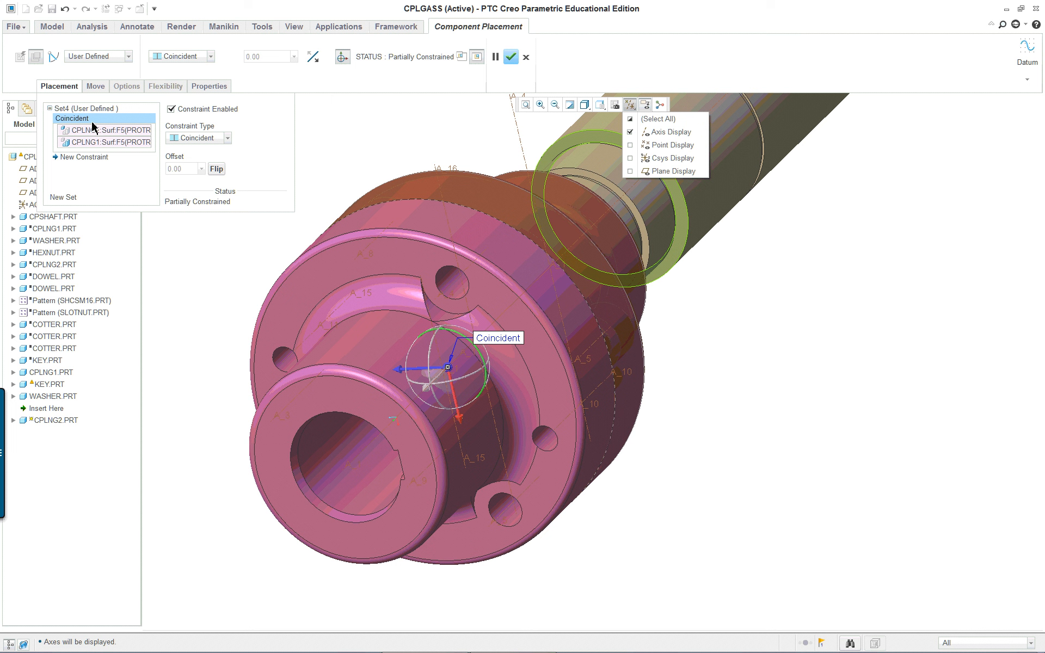
pyautogui.click(89, 158)
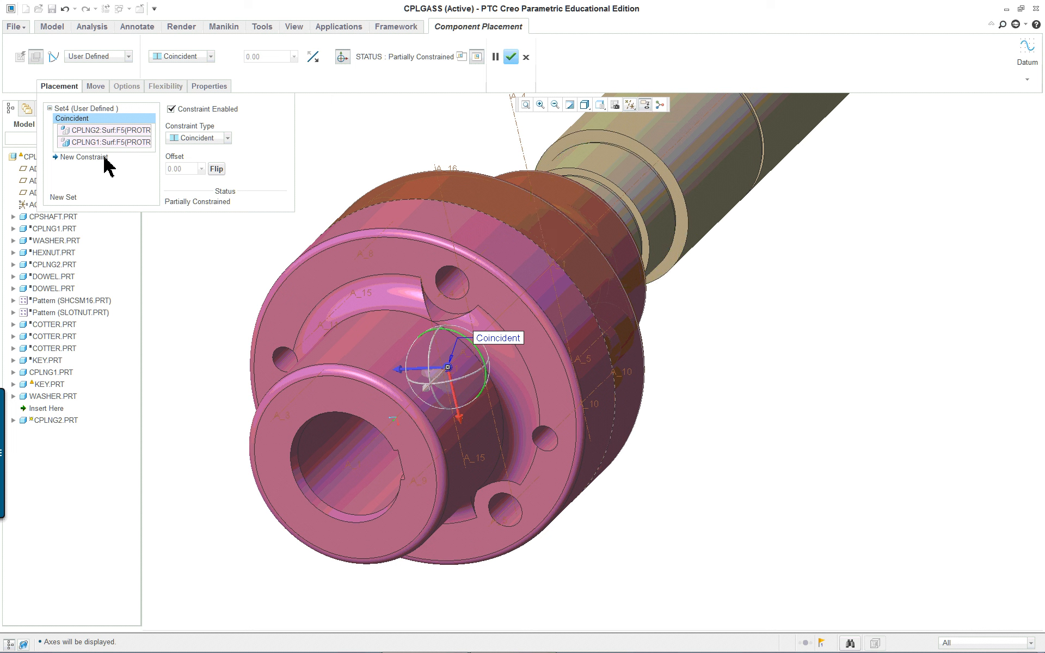
pyautogui.rightClick(95, 122)
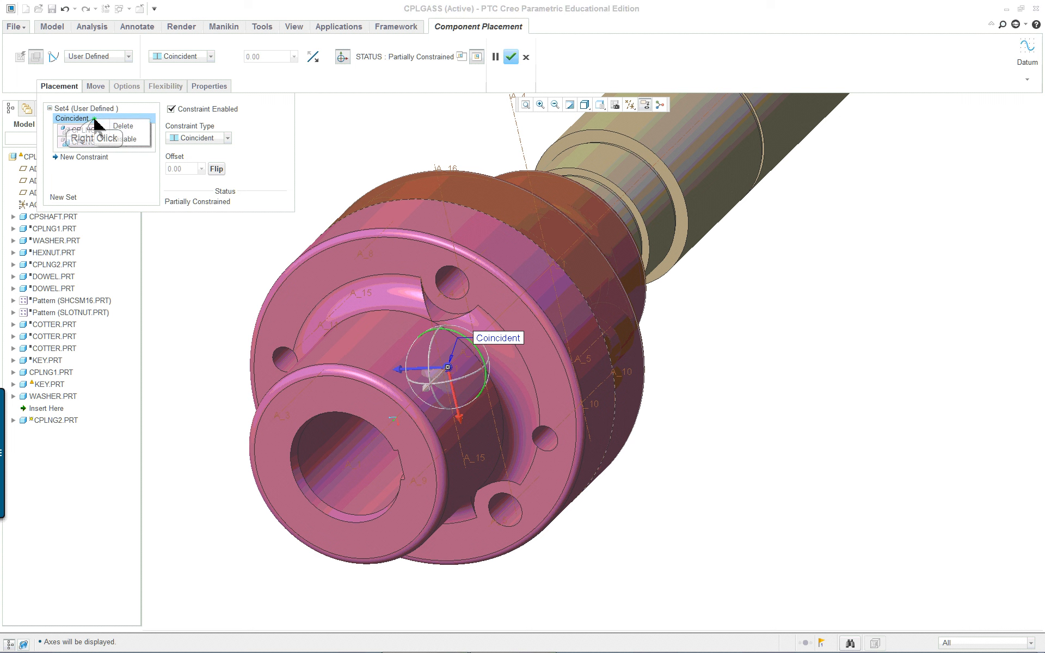
pyautogui.click(122, 126)
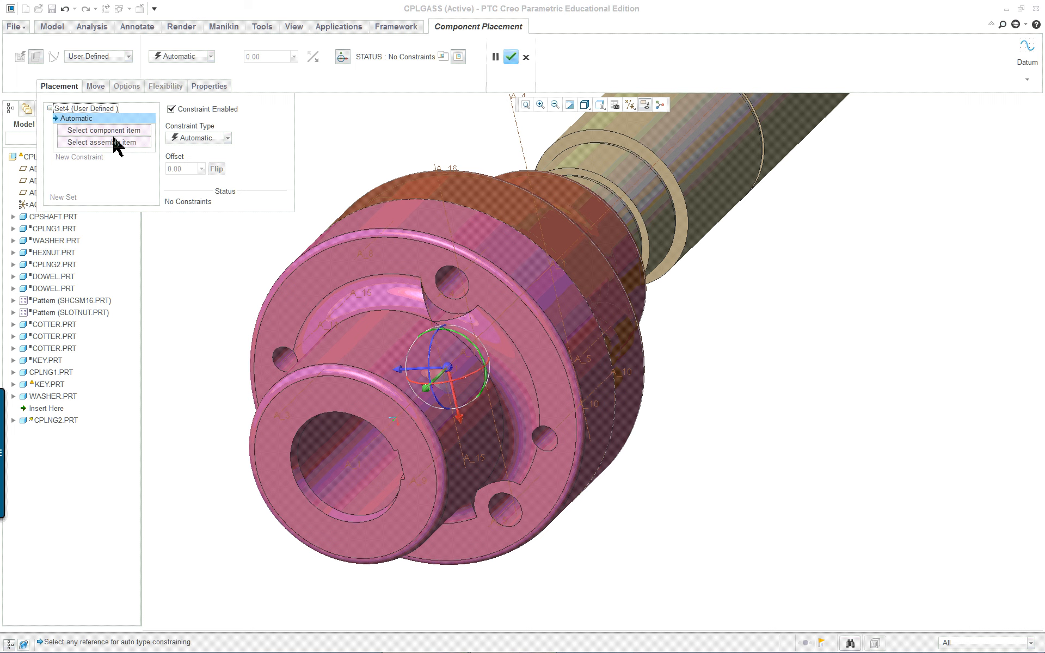
# Constrain axis A_1 of CPLNG2 to axis A_1 of CPSHAFT, and hole axis A_4 of CPLNG2 to axis A_5 of CPLNG1.
pyautogui.click(365, 455)
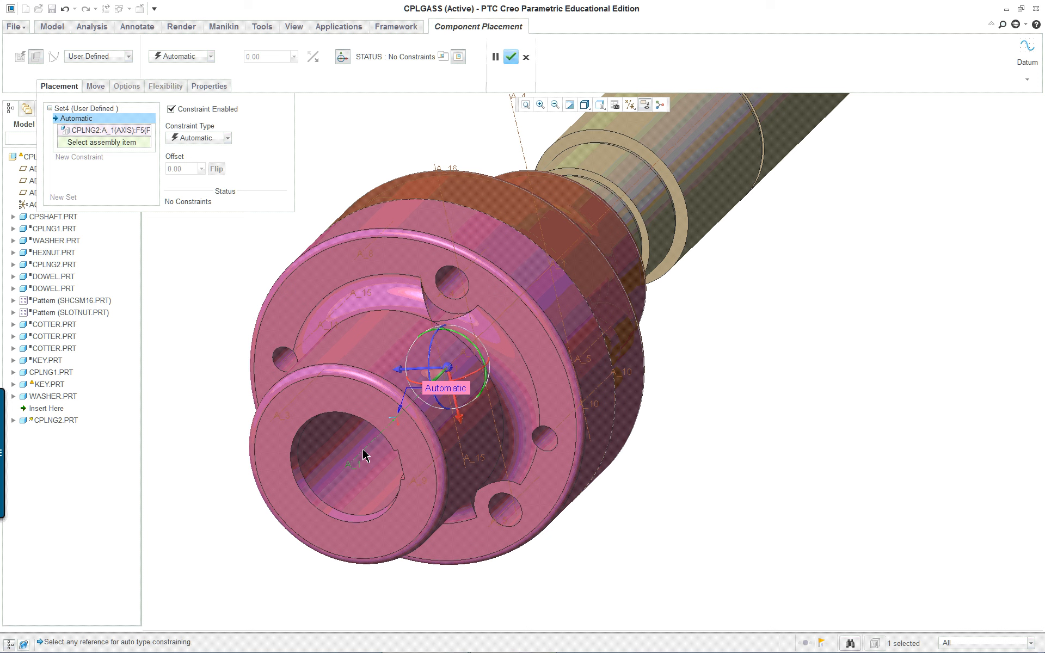
pyautogui.click(645, 184)
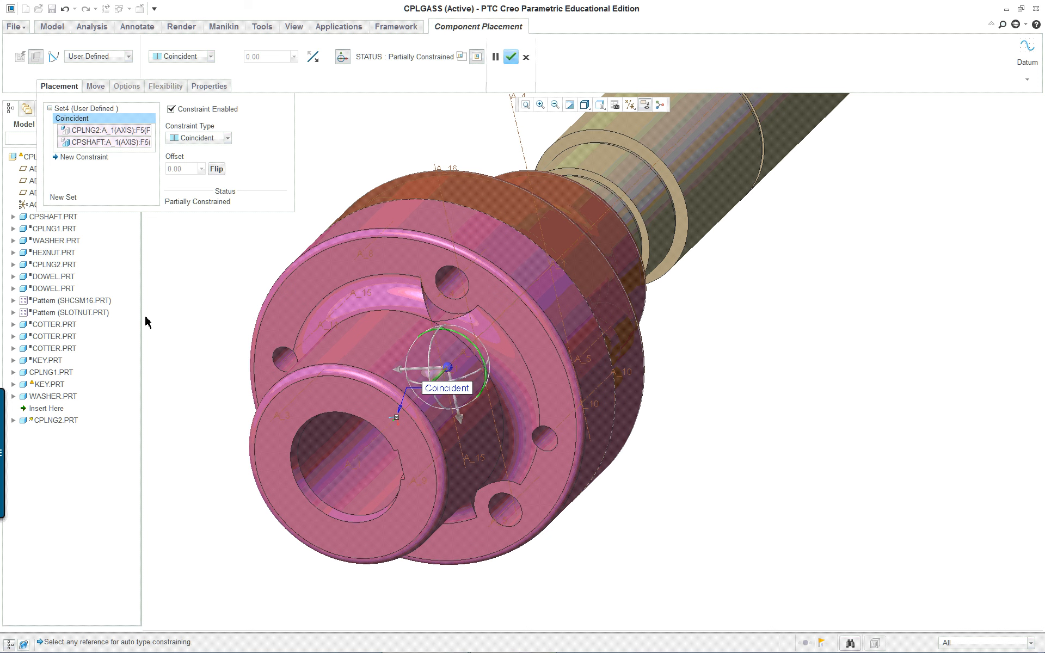
pyautogui.click(97, 161)
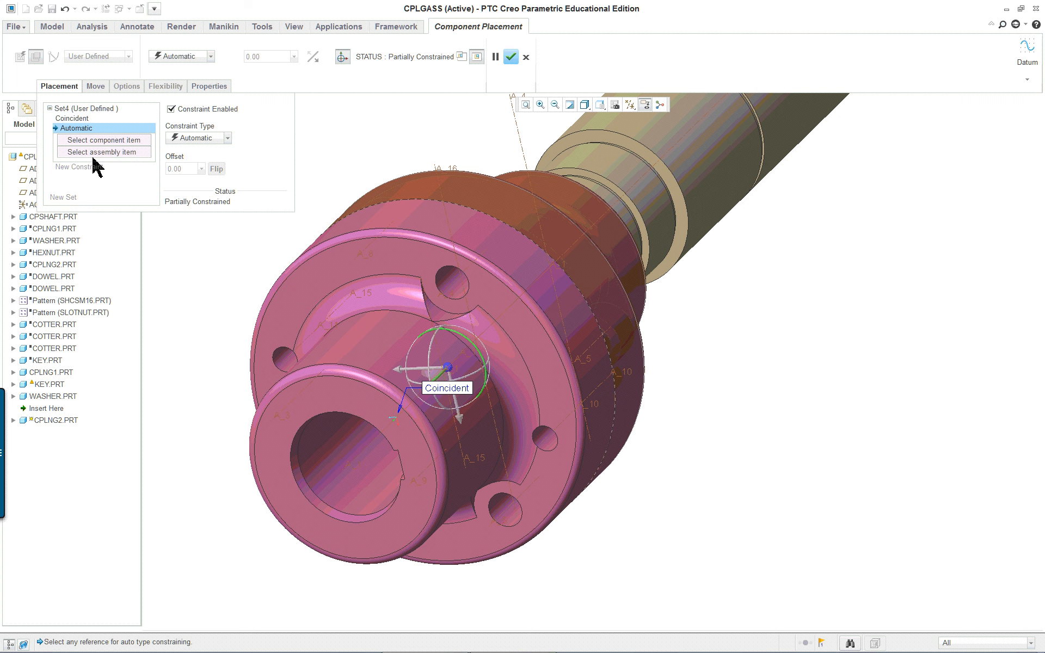
pyautogui.click(455, 284)
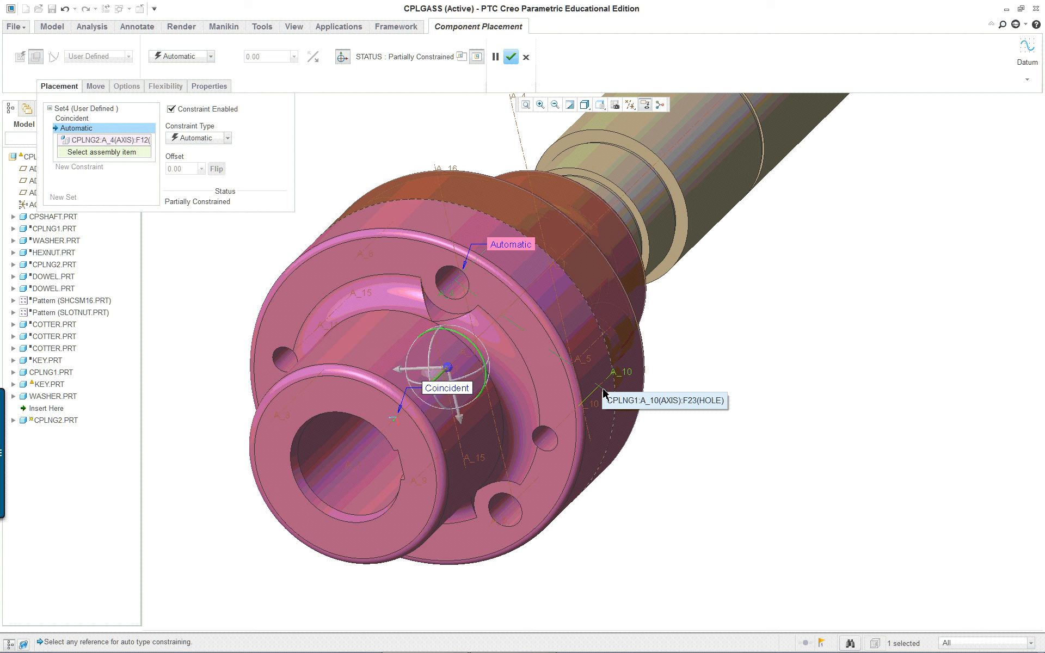
pyautogui.click(593, 353)
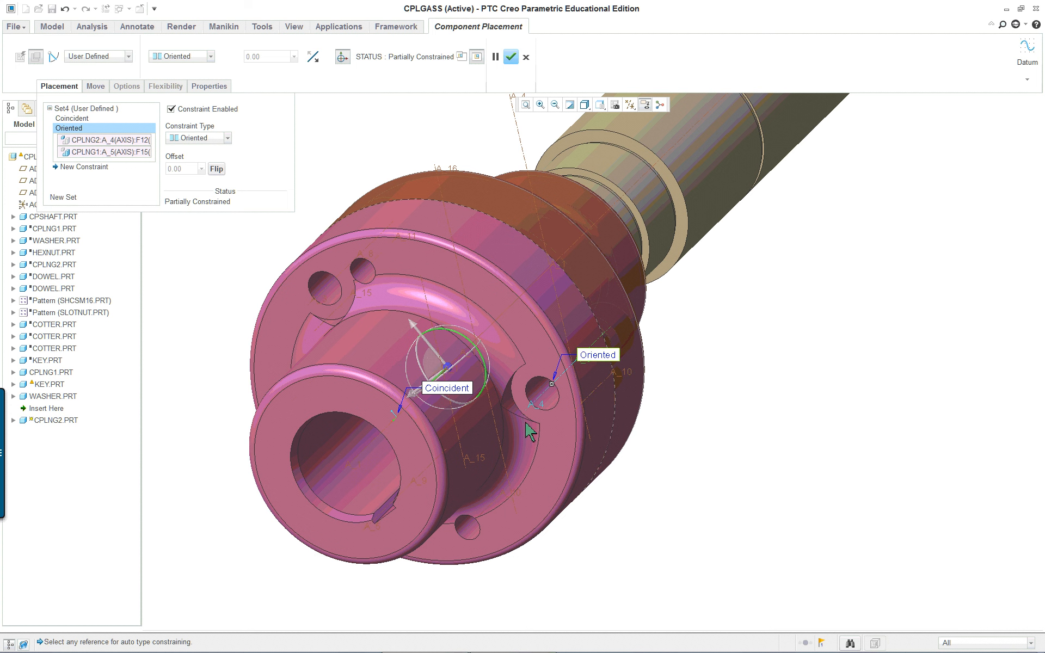
pyautogui.moveTo(473, 421)
pyautogui.mouseDown(button='middle')
pyautogui.moveTo(500, 413)
pyautogui.moveTo(505, 395)
pyautogui.moveTo(471, 420)
pyautogui.mouseUp(button='middle')
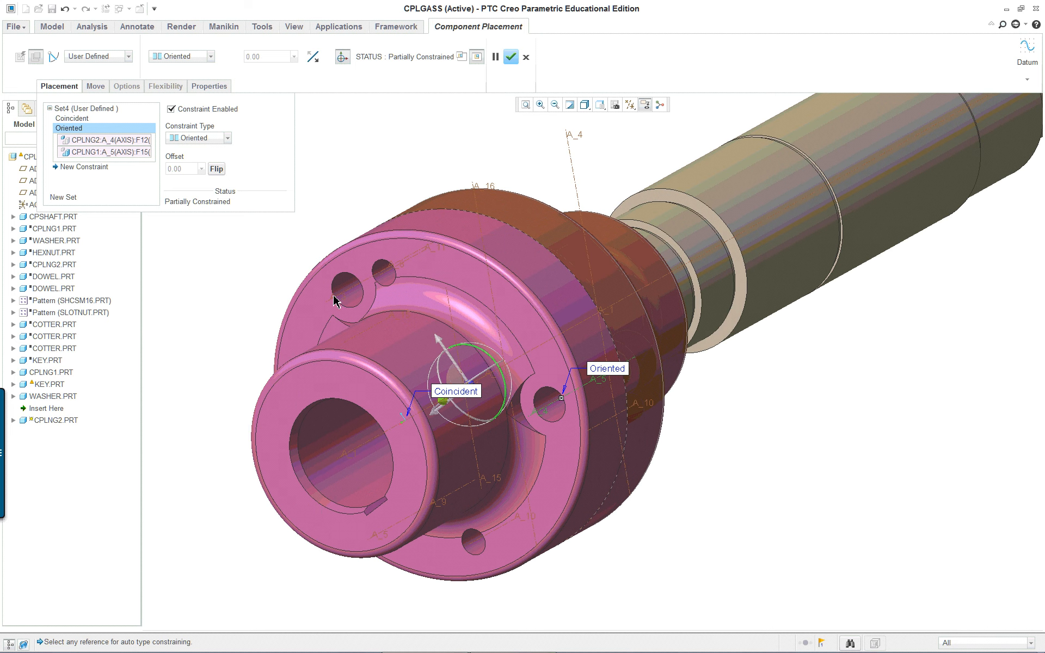
# Add a constraint that makes the hidden mating face of CPLNG2 coincident with the face of CPLNG1, and complete the placement.
pyautogui.click(85, 168)
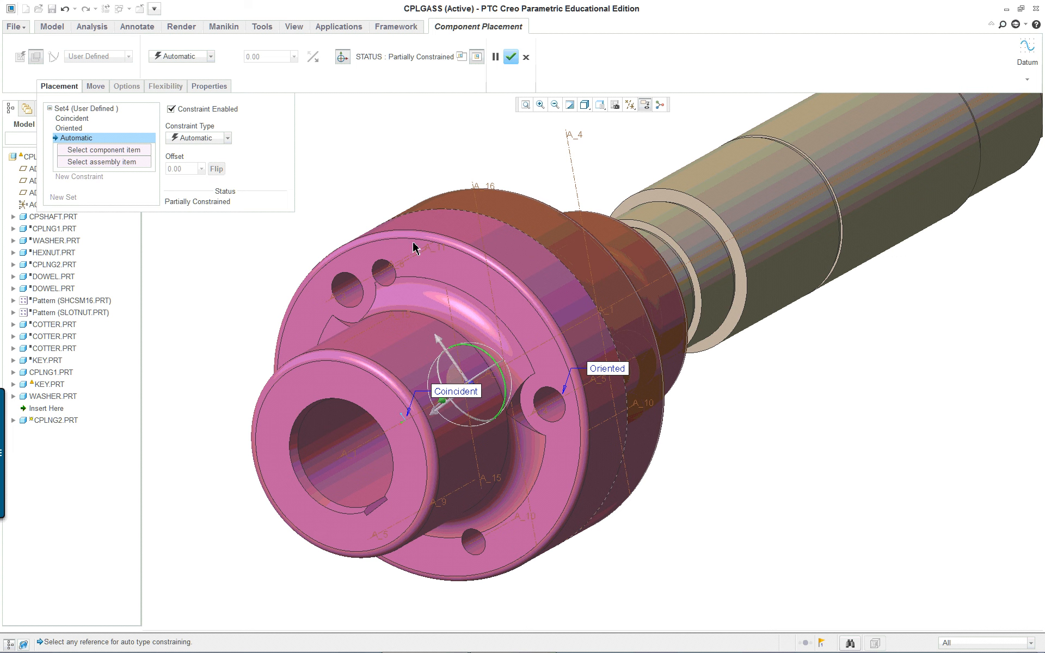
pyautogui.moveTo(438, 378); pyautogui.dragTo(447, 408, button='middle')
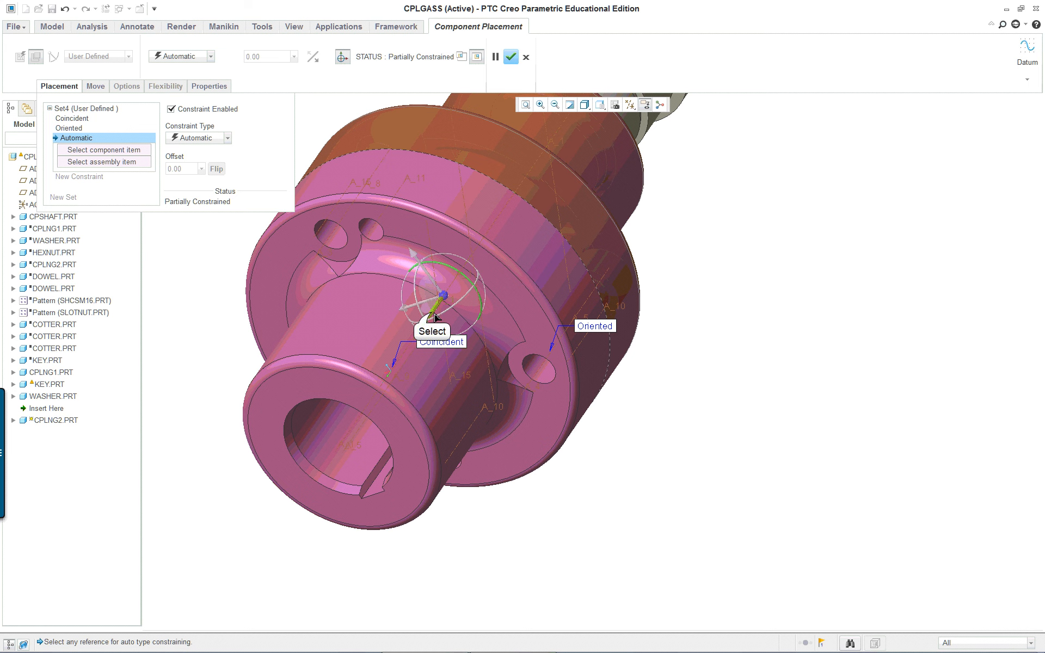
pyautogui.moveTo(431, 316); pyautogui.dragTo(375, 400)
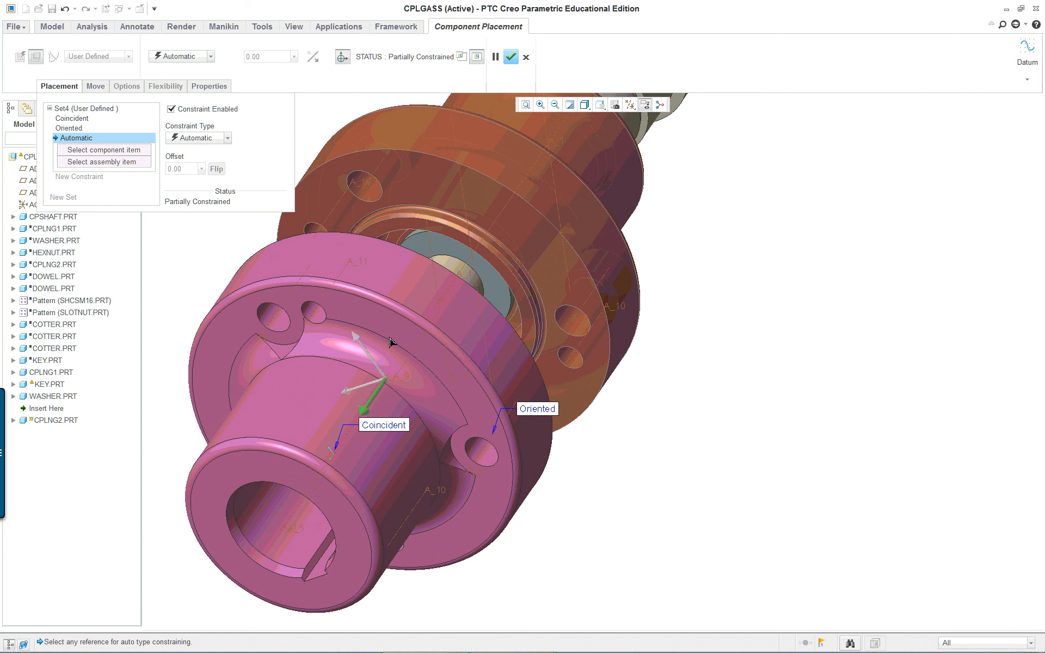
pyautogui.click(426, 180)
pyautogui.rightClick(384, 267)
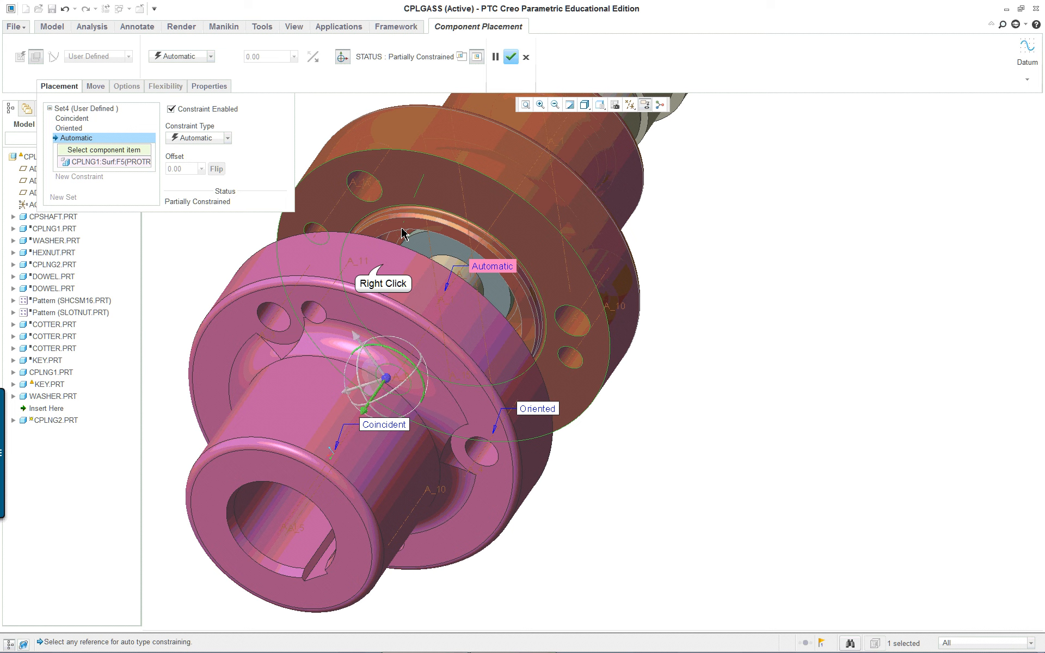
pyautogui.click(384, 268)
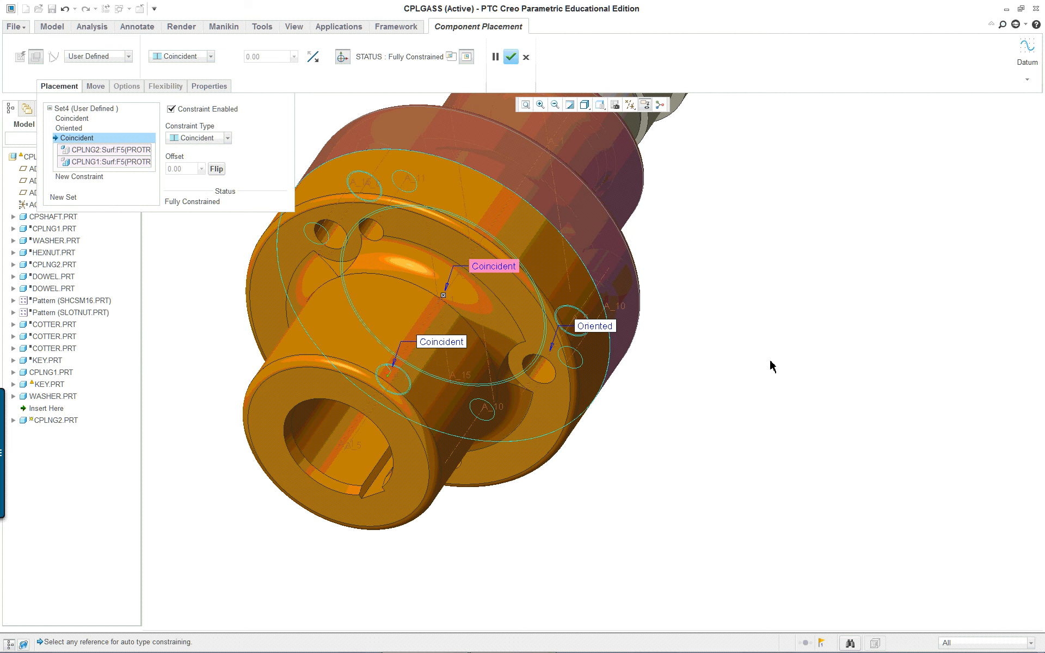
pyautogui.click(510, 57)
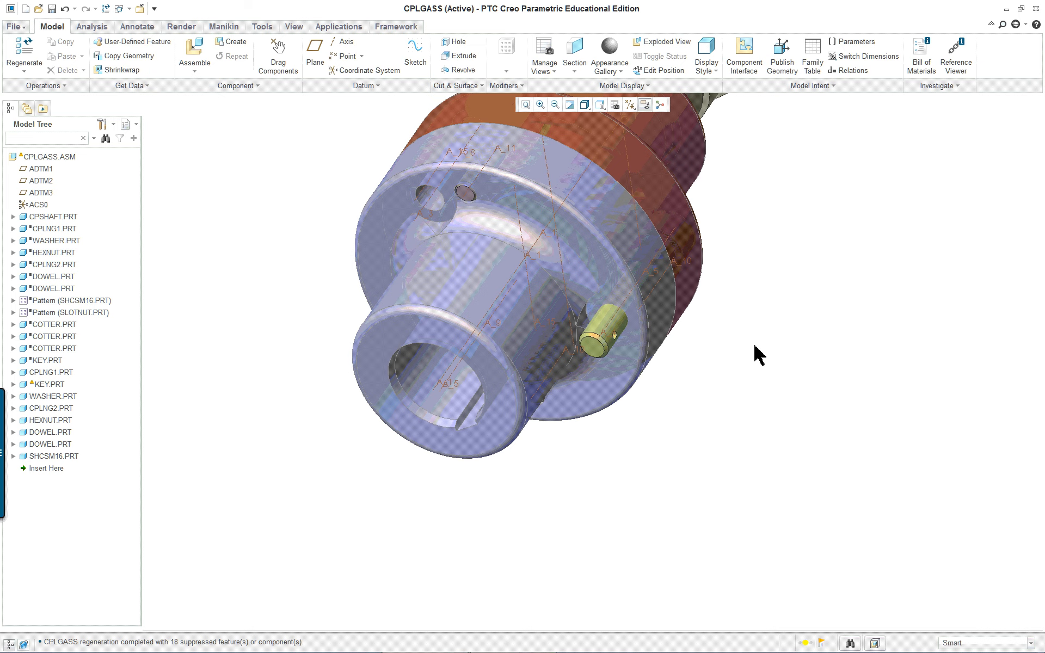
# Redefine the placement of the SHCSM16 screw and select its Angle Offset constraint for editing.
pyautogui.moveTo(699, 372); pyautogui.dragTo(746, 337, button='middle')
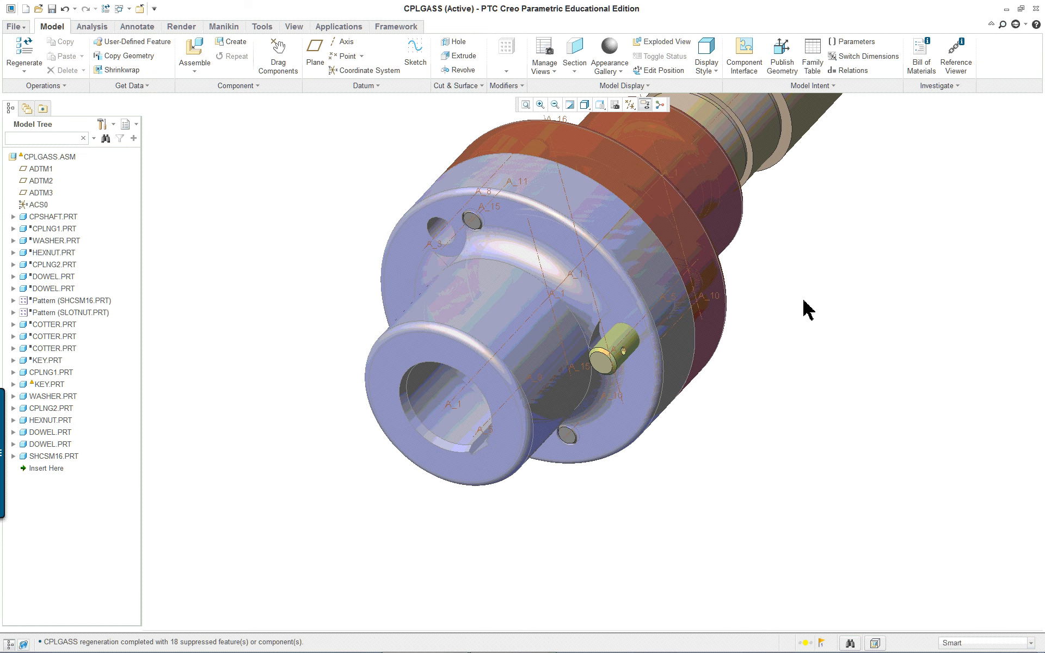
pyautogui.scroll(-2, 803, 301)
pyautogui.click(519, 366)
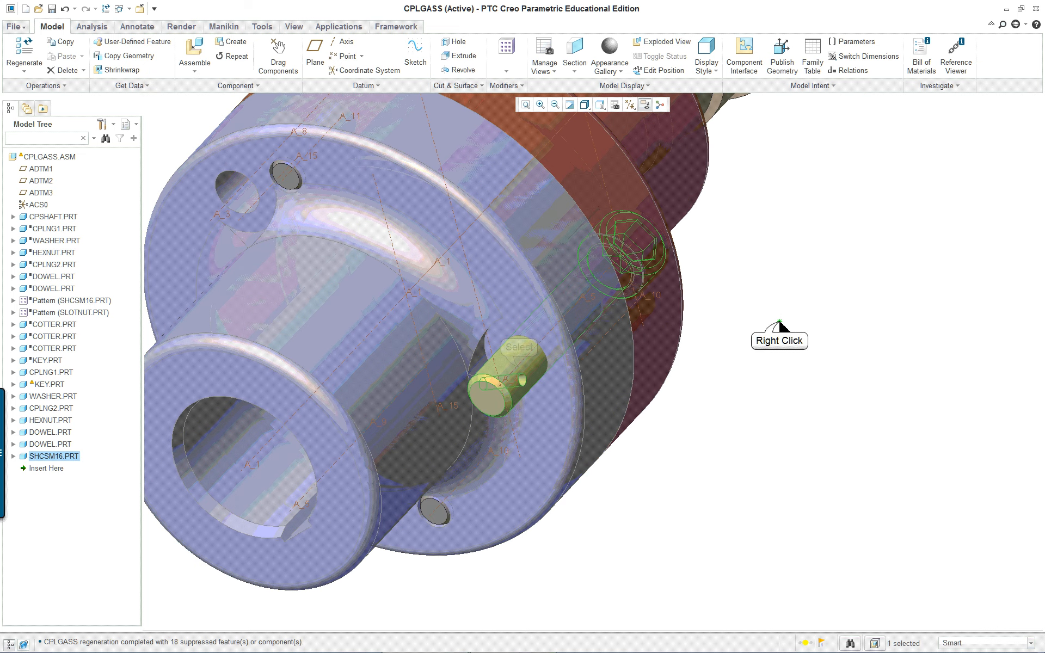
pyautogui.rightClick(779, 325)
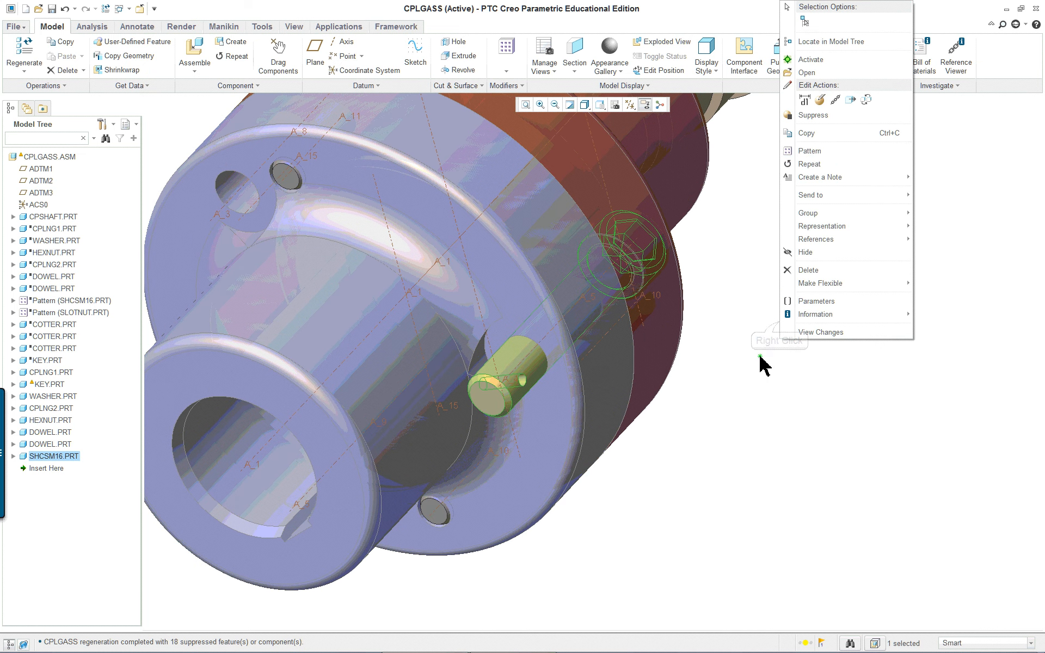
pyautogui.click(821, 99)
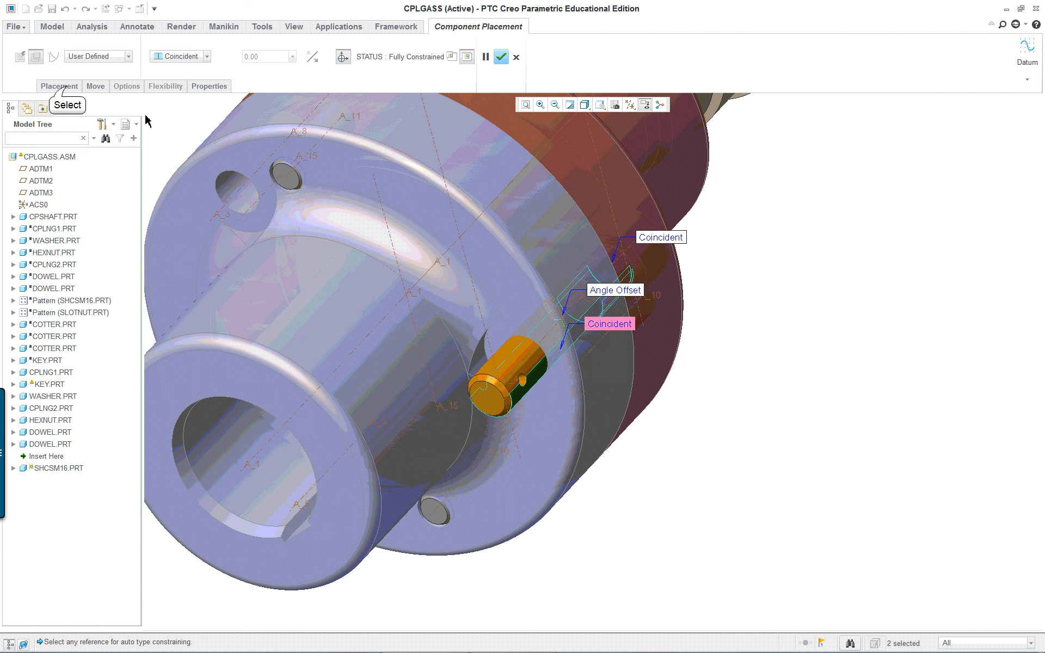
pyautogui.click(60, 87)
pyautogui.click(76, 168)
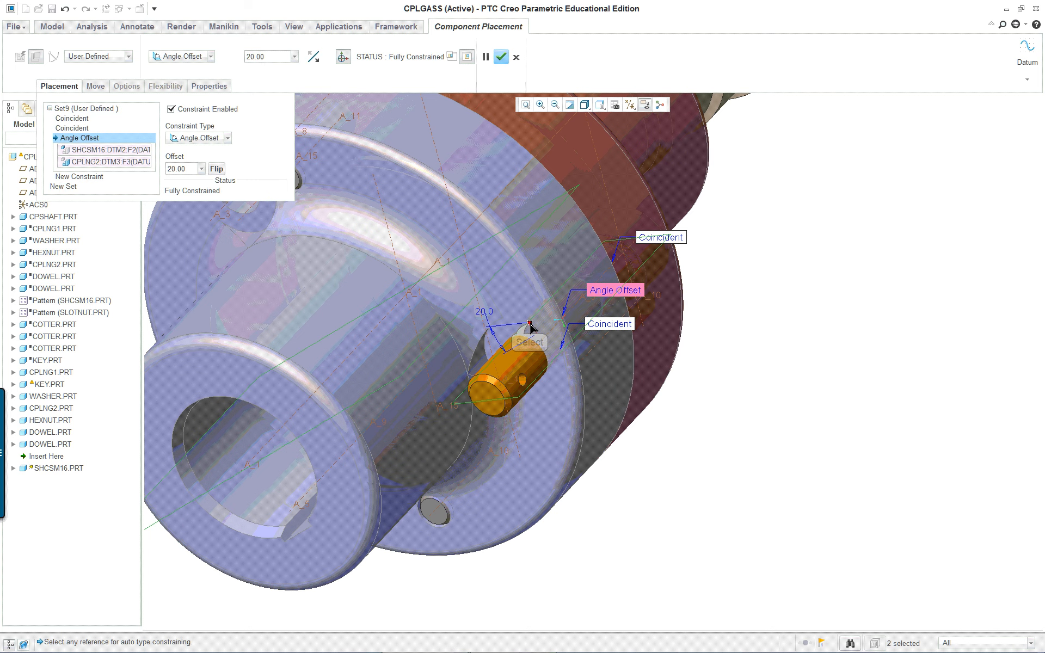
# Rotate the screw to an angle offset of 51 degrees, and set the offset to 90 degrees.
pyautogui.moveTo(529, 323); pyautogui.dragTo(423, 271)
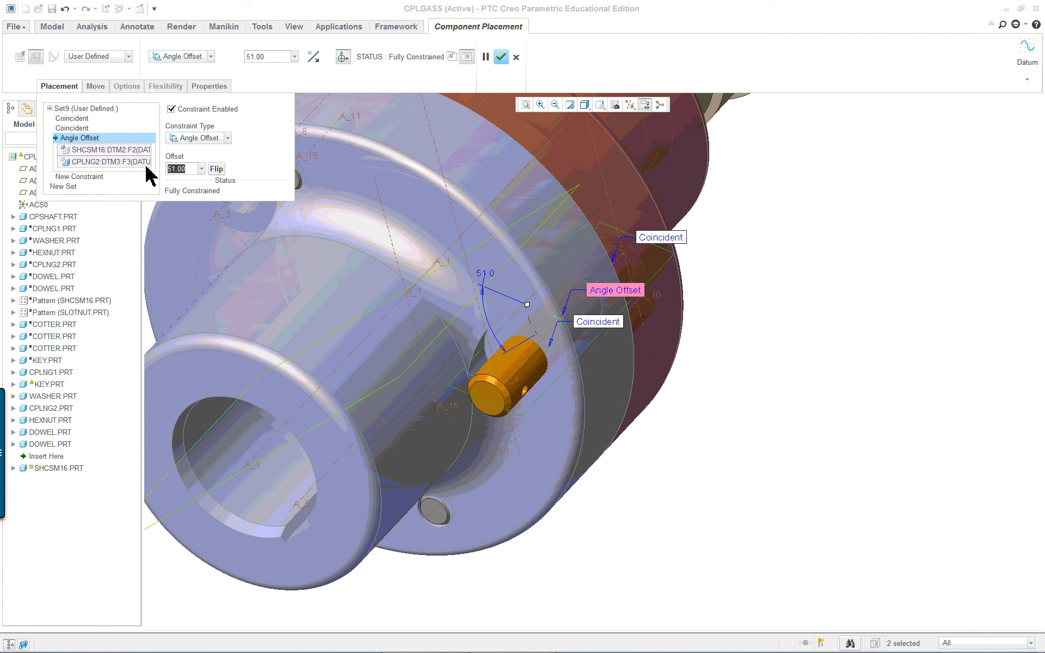
pyautogui.write('90')
pyautogui.press('Return')
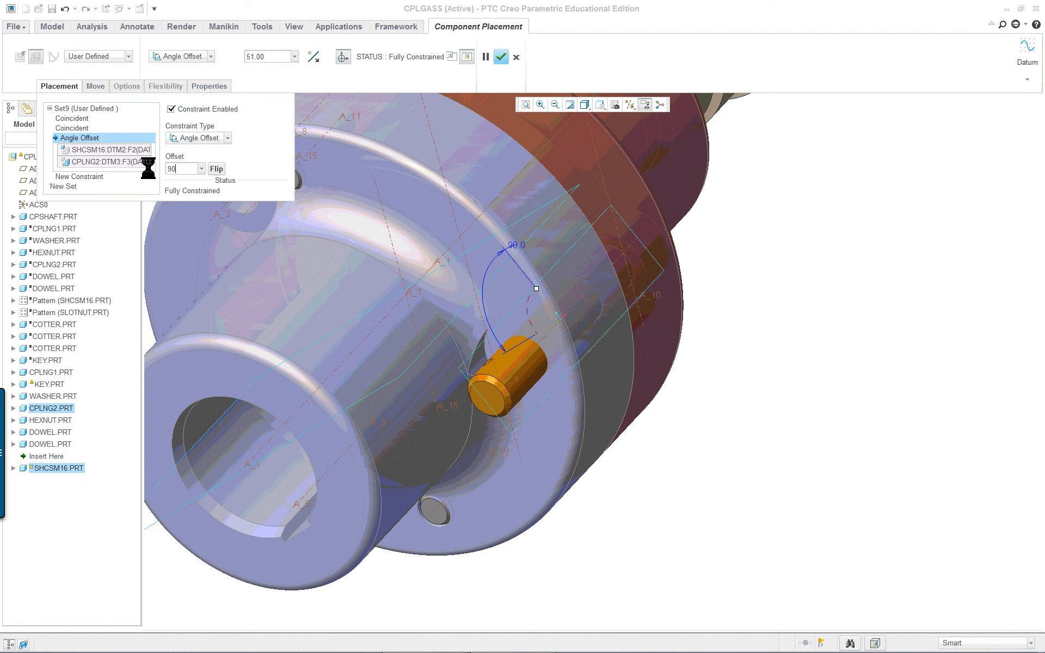
# Set the angle offset between DTM2 of the screw and DTM3 of CPLNG2 to 75 degrees.
pyautogui.doubleClick(172, 168)
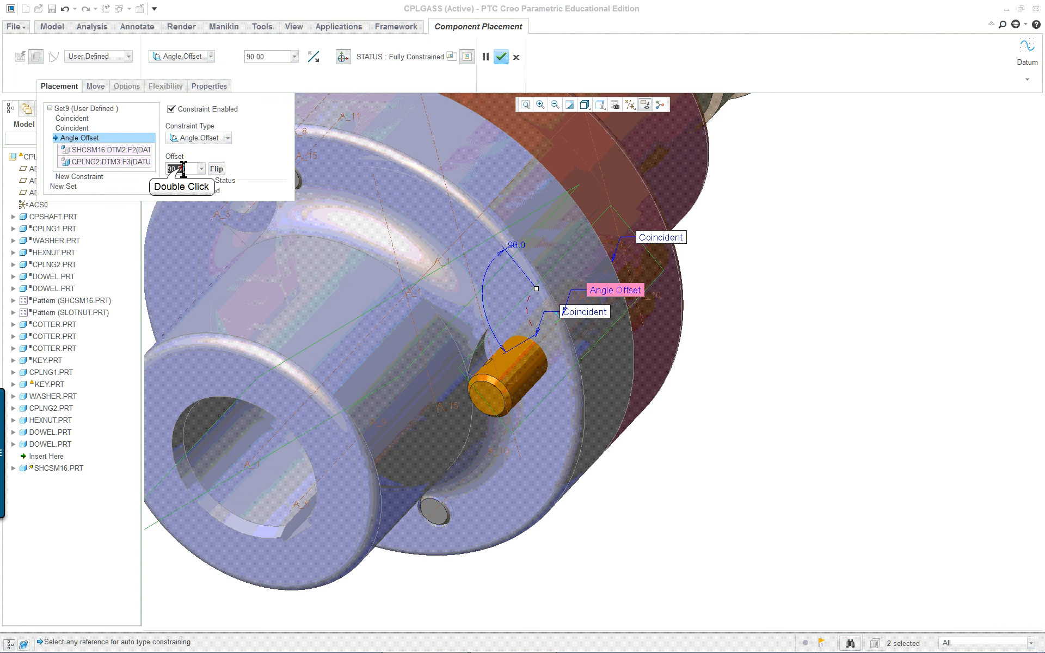
pyautogui.write('75')
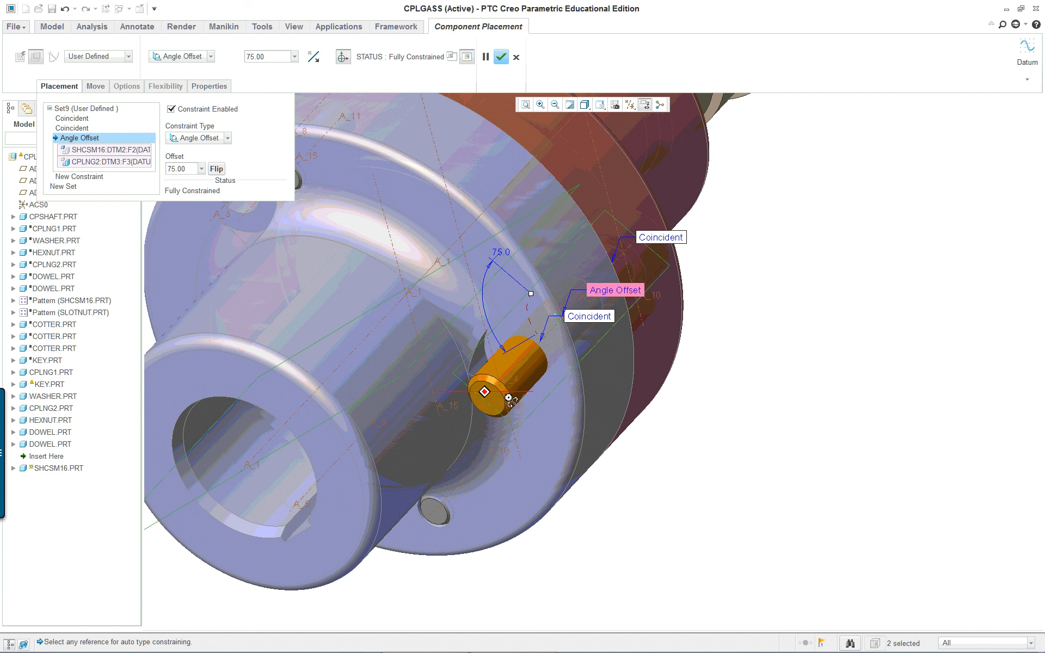
pyautogui.moveTo(514, 401); pyautogui.dragTo(459, 334, button='middle')
pyautogui.scroll(-1, 458, 335)
pyautogui.scroll(-2, 459, 338)
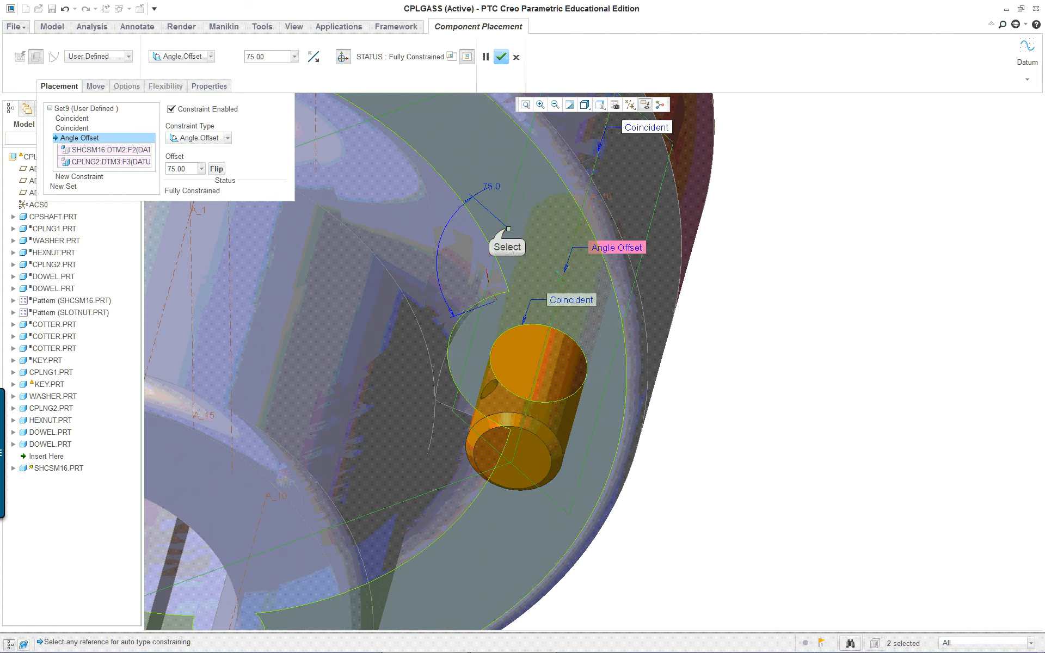
# Rotate the SHCSM16 screw in the view to an angle offset of 107 degrees.
pyautogui.moveTo(508, 231); pyautogui.dragTo(536, 219)
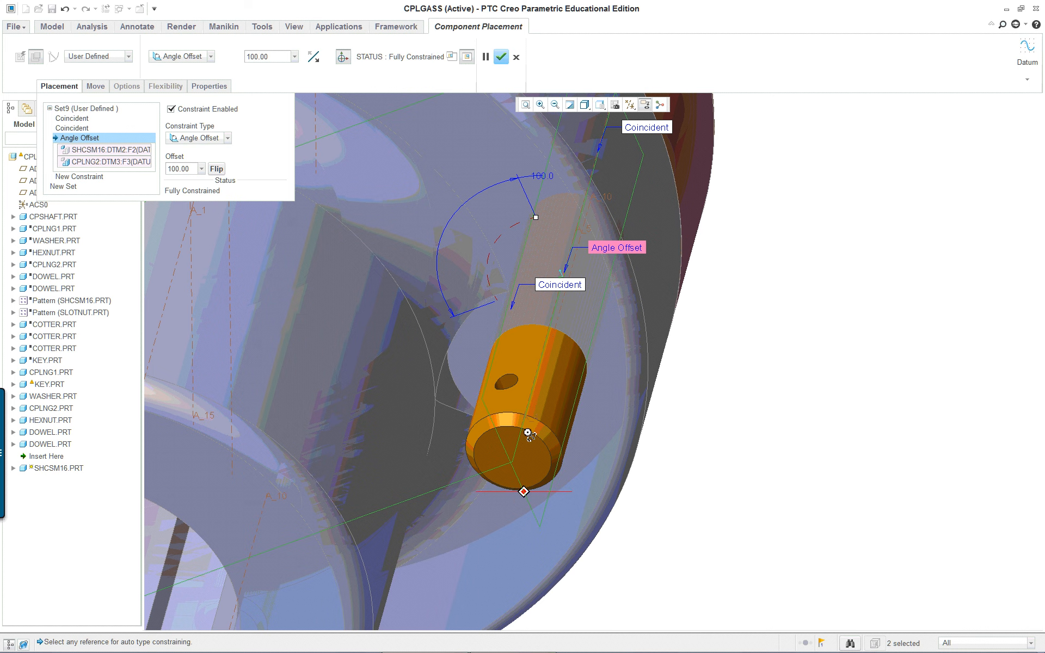
pyautogui.moveTo(528, 434); pyautogui.dragTo(524, 484, button='middle')
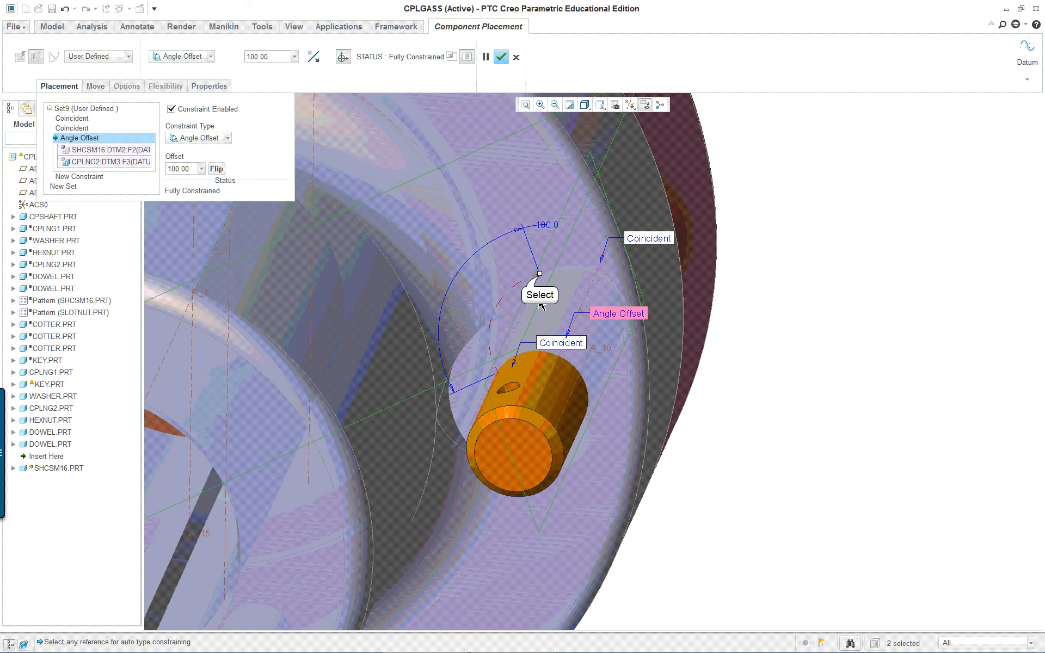
pyautogui.moveTo(540, 275); pyautogui.dragTo(553, 280)
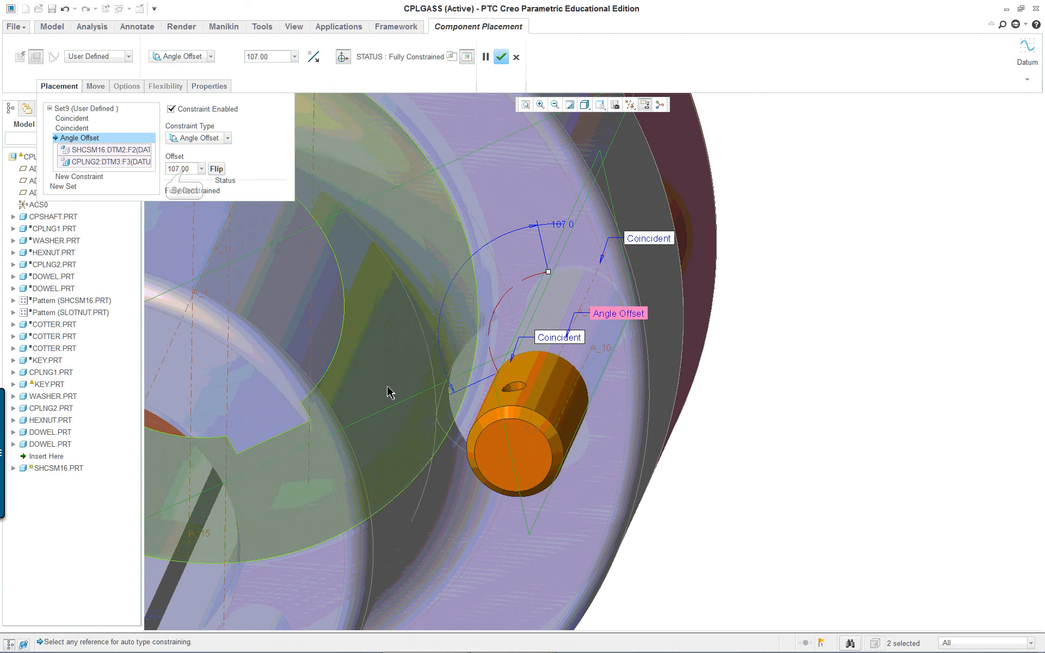
# Set the screw's angle offset to 120 degrees and complete its placement.
pyautogui.doubleClick(185, 173)
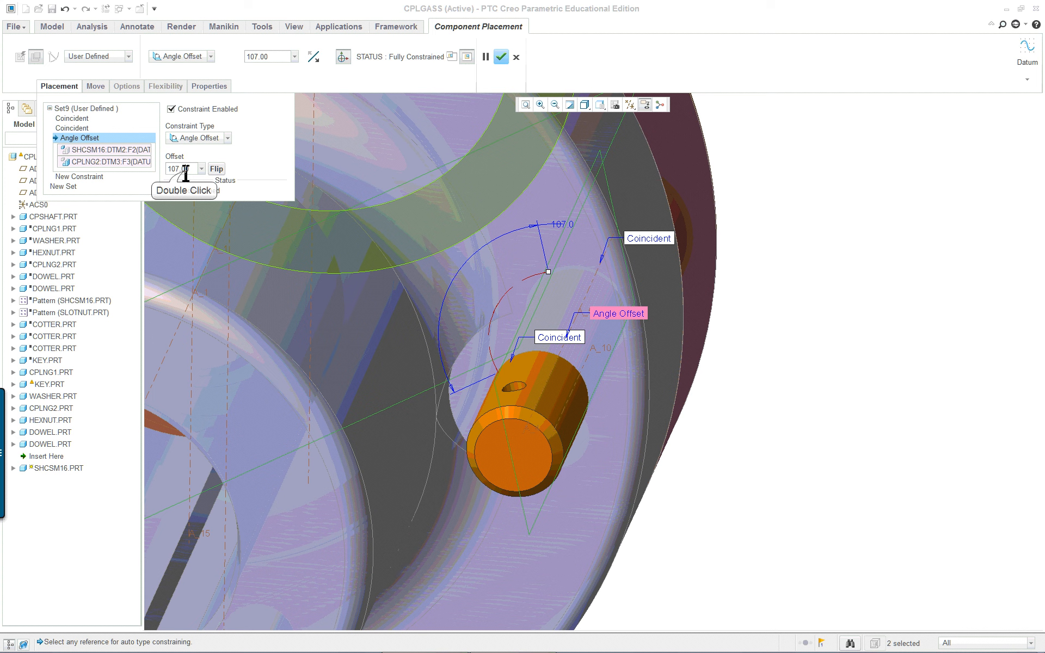
pyautogui.write('120')
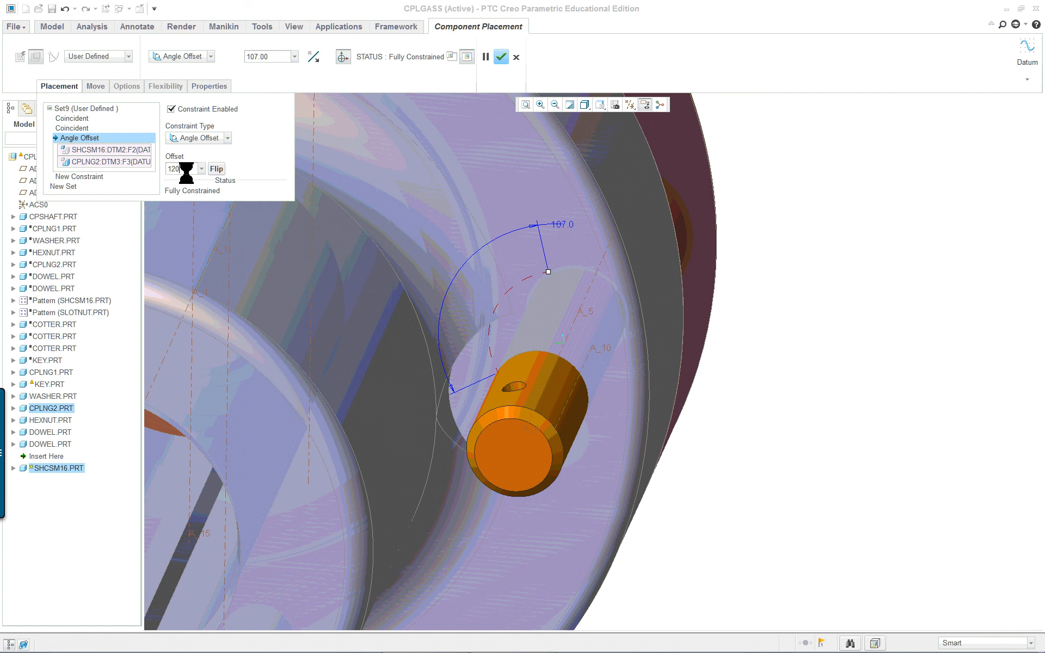
pyautogui.press('Return')
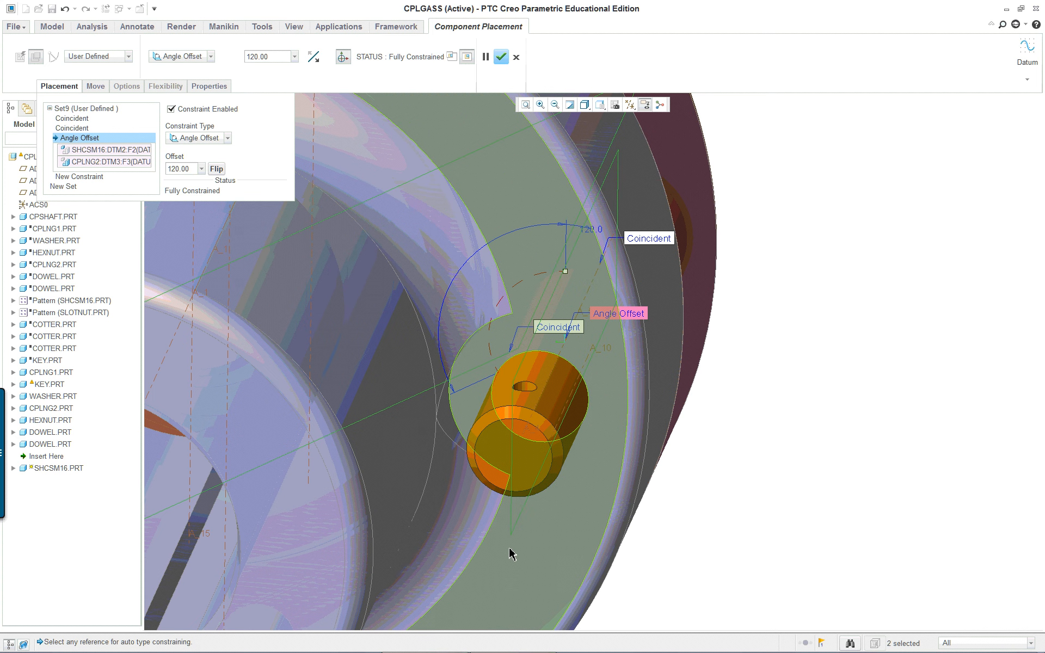
pyautogui.moveTo(509, 553)
pyautogui.mouseDown(button='middle')
pyautogui.moveTo(528, 500)
pyautogui.moveTo(507, 525)
pyautogui.moveTo(515, 515)
pyautogui.mouseUp(button='middle')
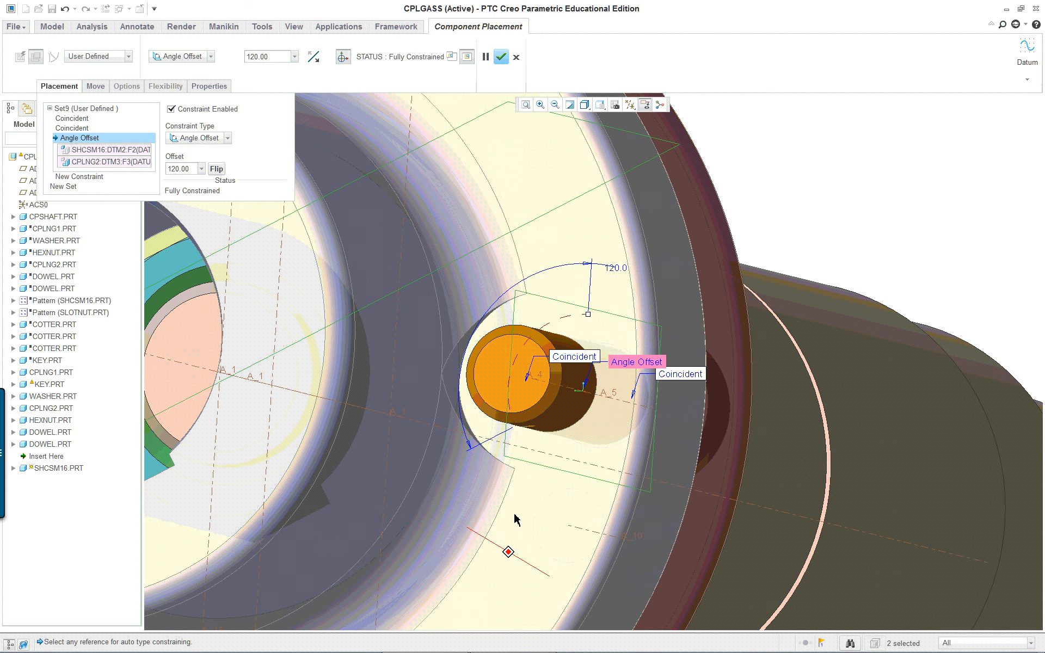
pyautogui.middleClick(787, 245)
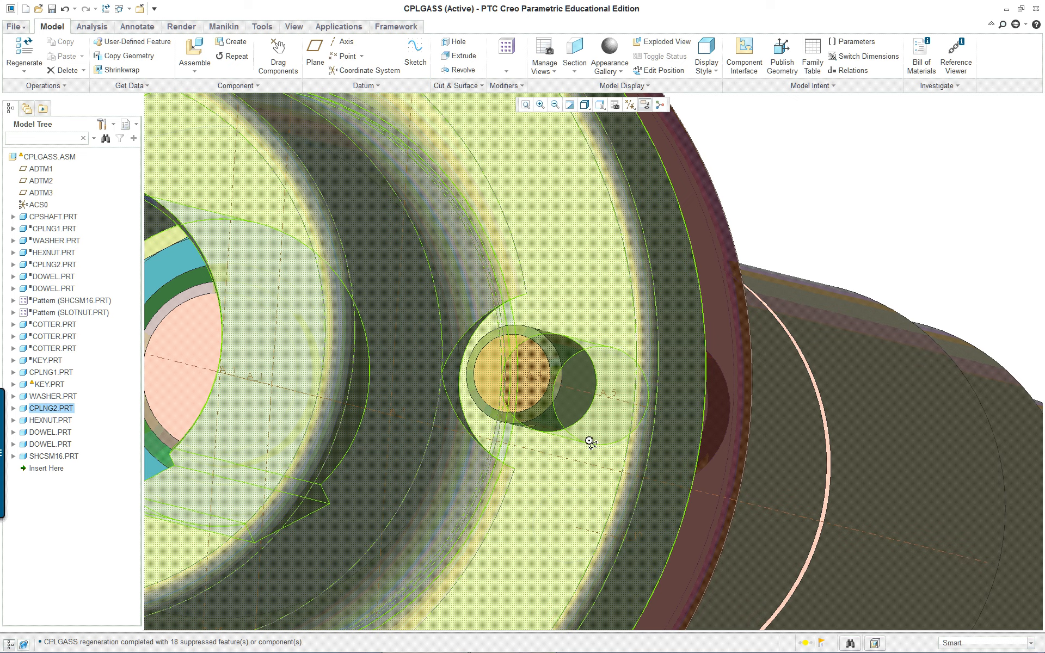
# Bring the slotnut.prt component into the assembly for placement.
pyautogui.moveTo(590, 441)
pyautogui.mouseDown(button='middle')
pyautogui.moveTo(550, 438)
pyautogui.moveTo(565, 397)
pyautogui.mouseUp(button='middle')
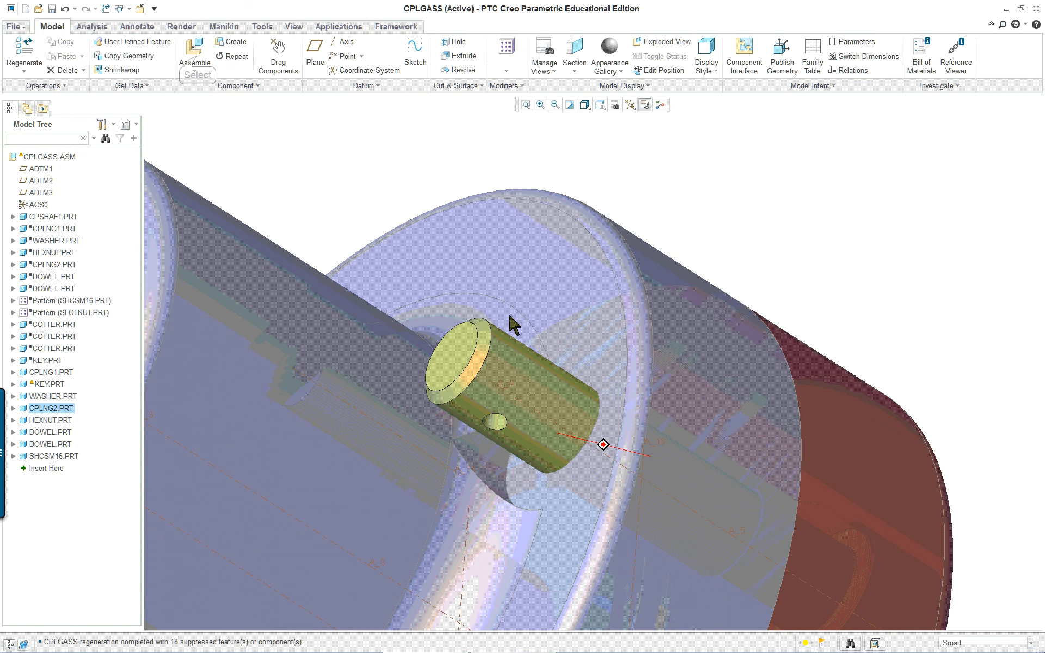
pyautogui.click(197, 60)
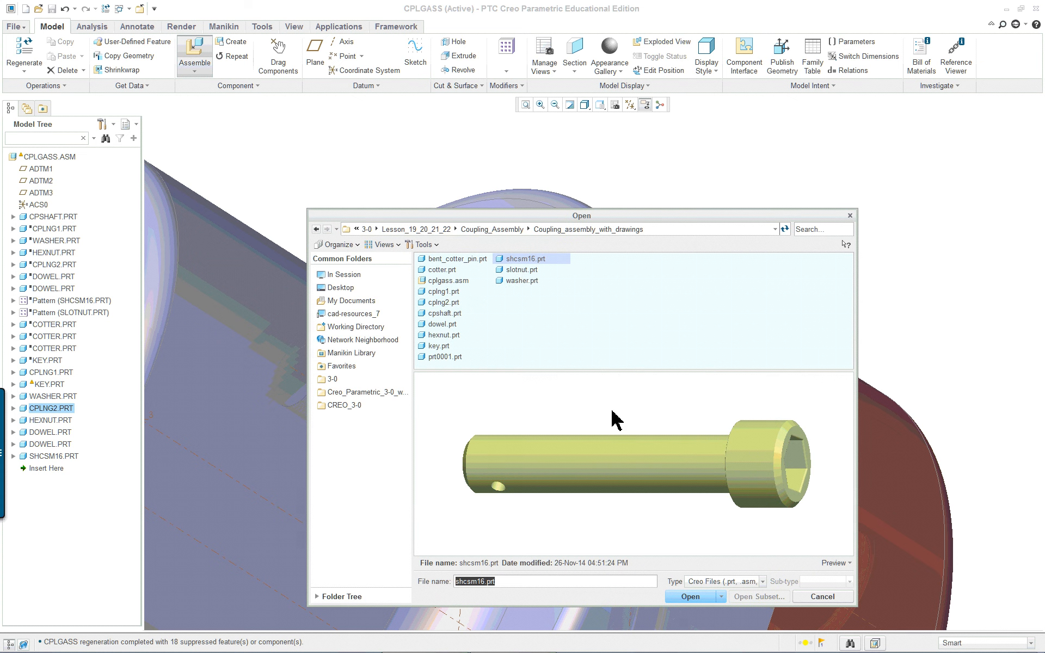
pyautogui.click(525, 271)
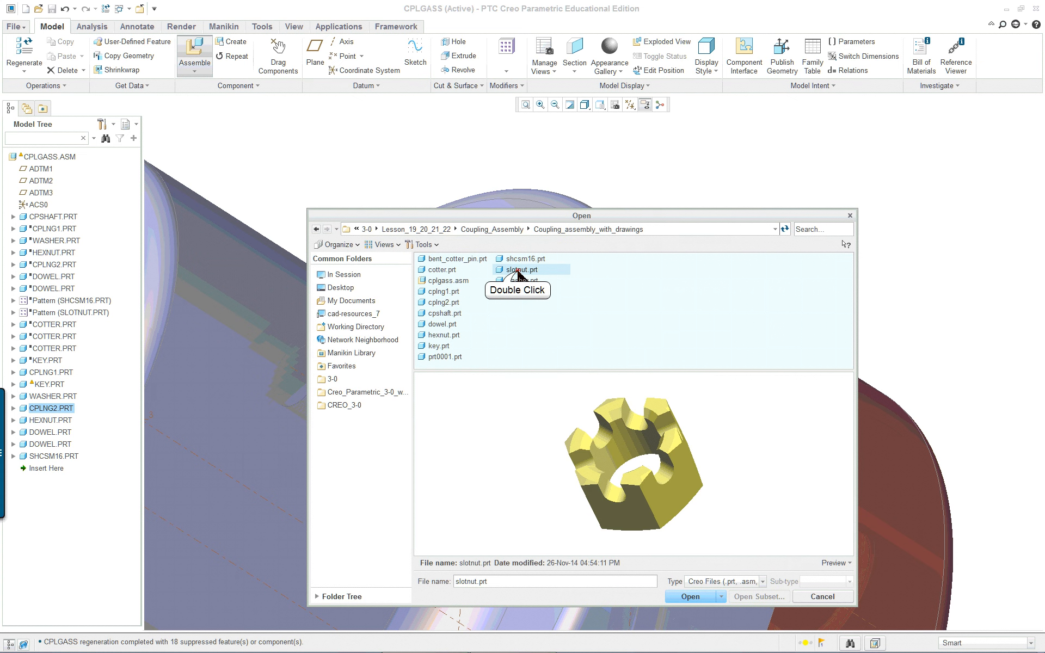
pyautogui.doubleClick(518, 271)
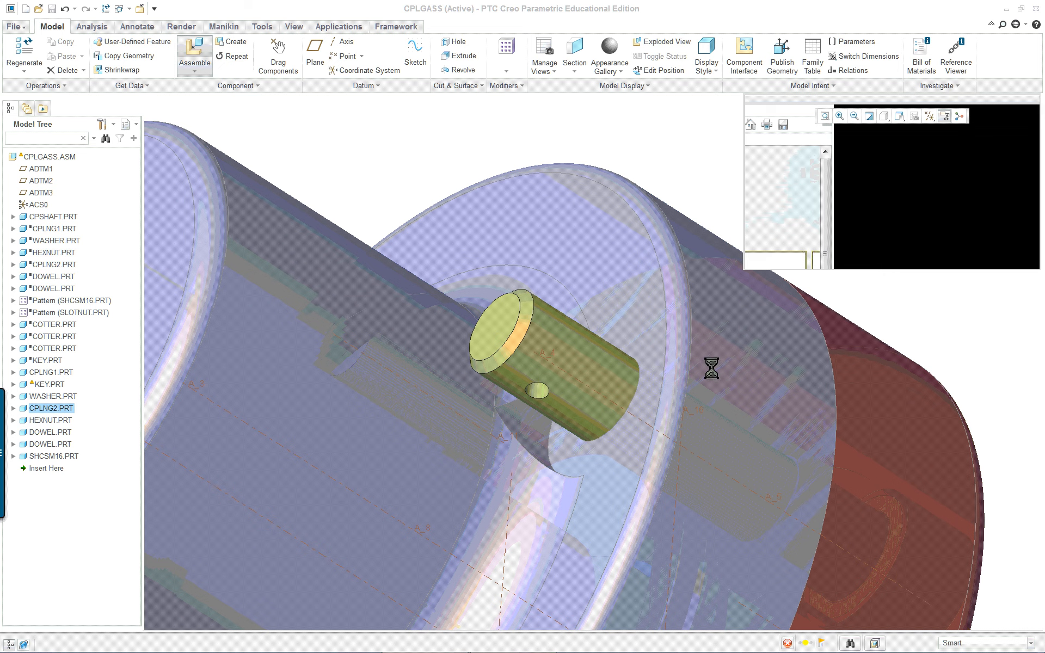
# Constrain the slotted nut's flat bearing face to the face of CPLNG2, and its bore to the cylindrical shank of the SHCSM16 screw.
pyautogui.moveTo(947, 222); pyautogui.dragTo(919, 223, button='middle')
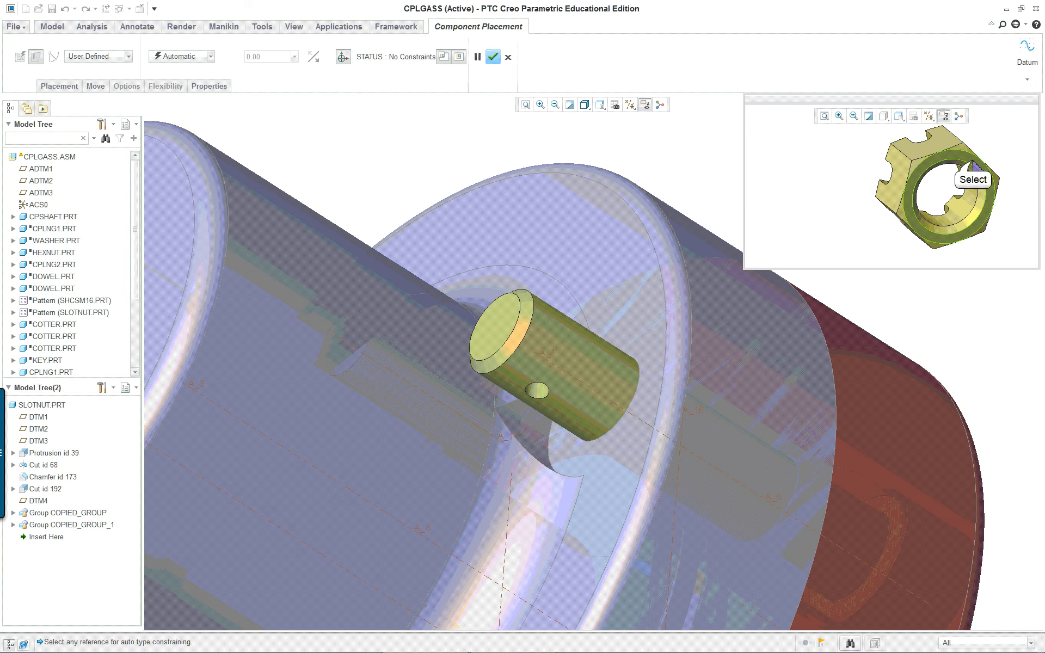
pyautogui.click(959, 165)
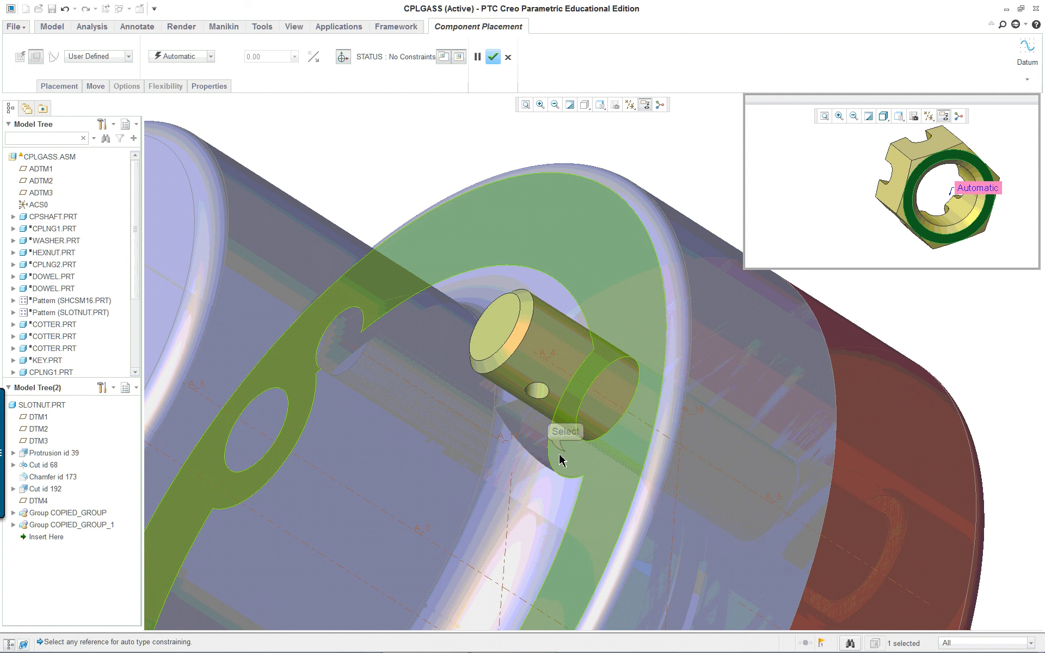
pyautogui.click(566, 457)
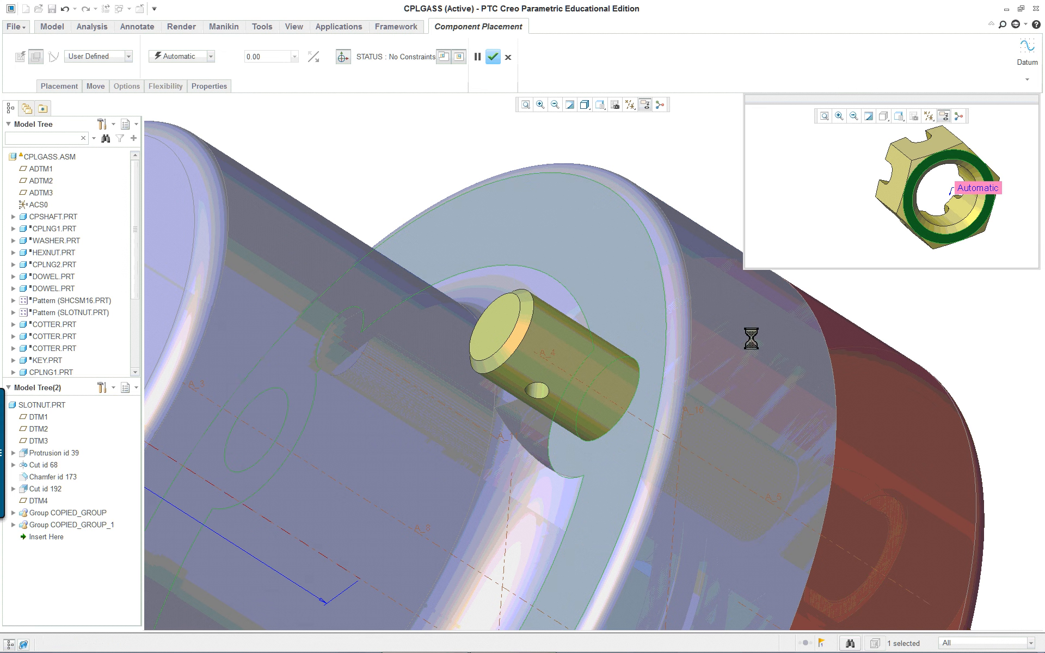
pyautogui.scroll(-1, 959, 208)
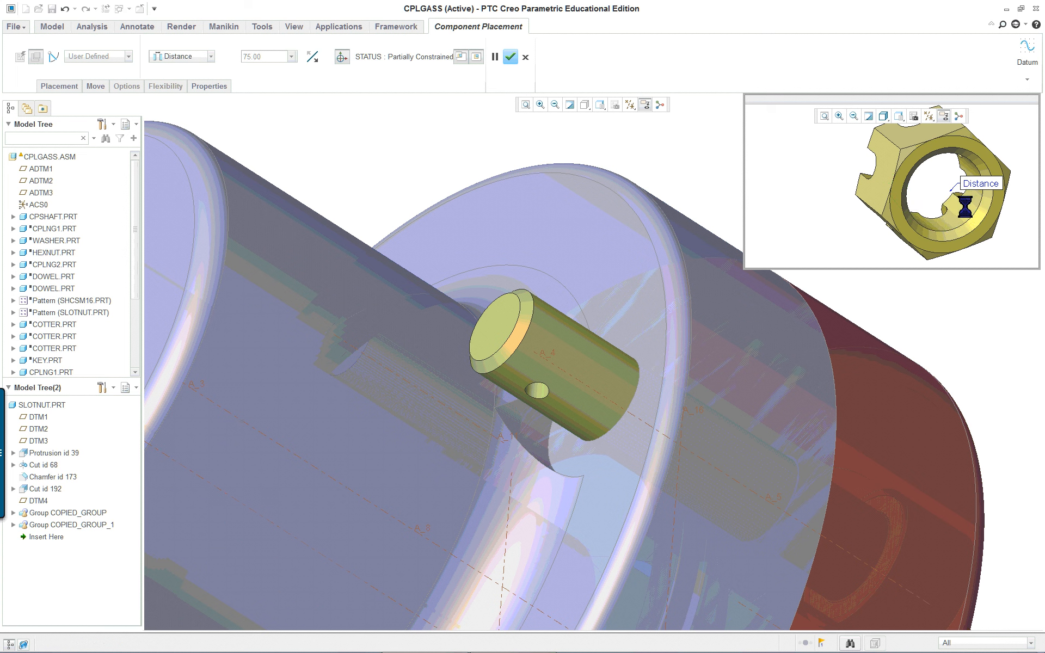
pyautogui.click(962, 210)
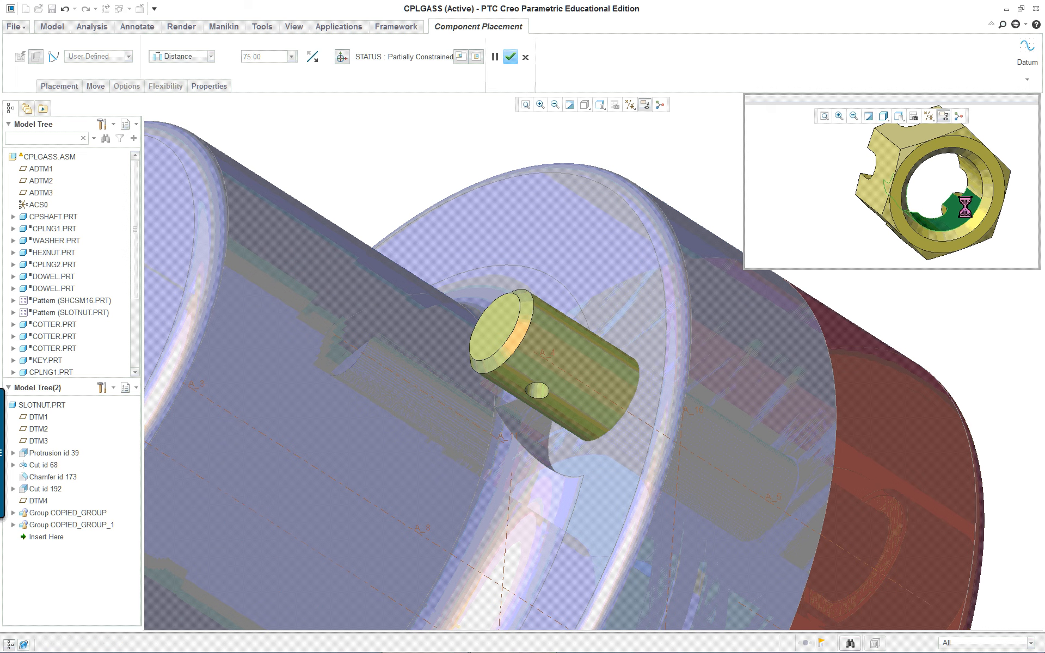
pyautogui.click(577, 359)
pyautogui.rightClick(631, 140)
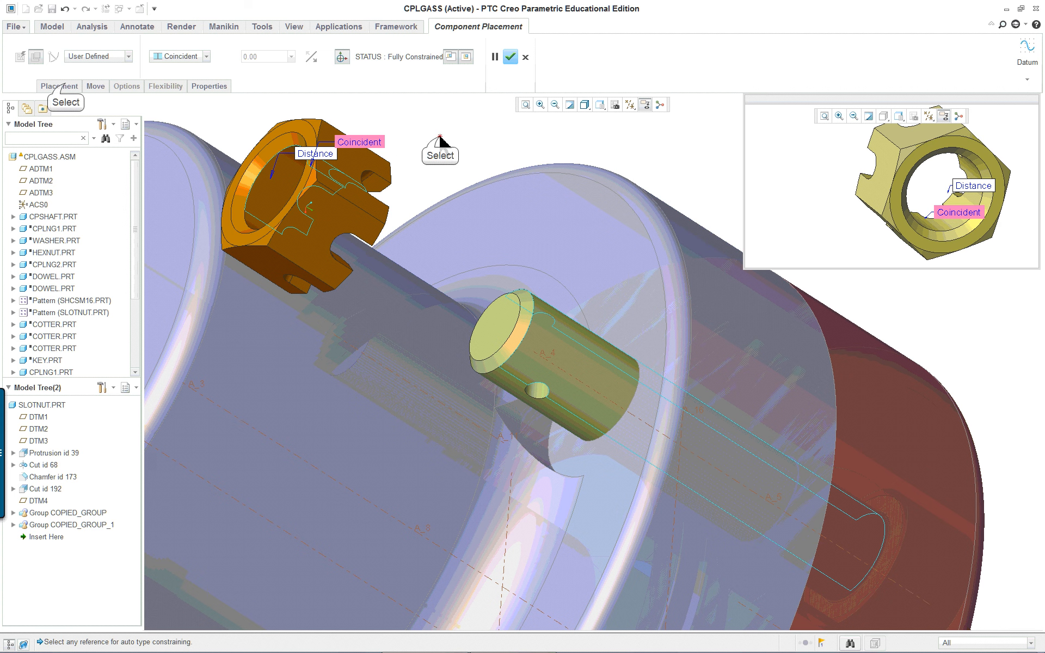
# Change the nut's Distance constraint to Coincident and flip its orientation against the CPLNG2 face.
pyautogui.click(61, 86)
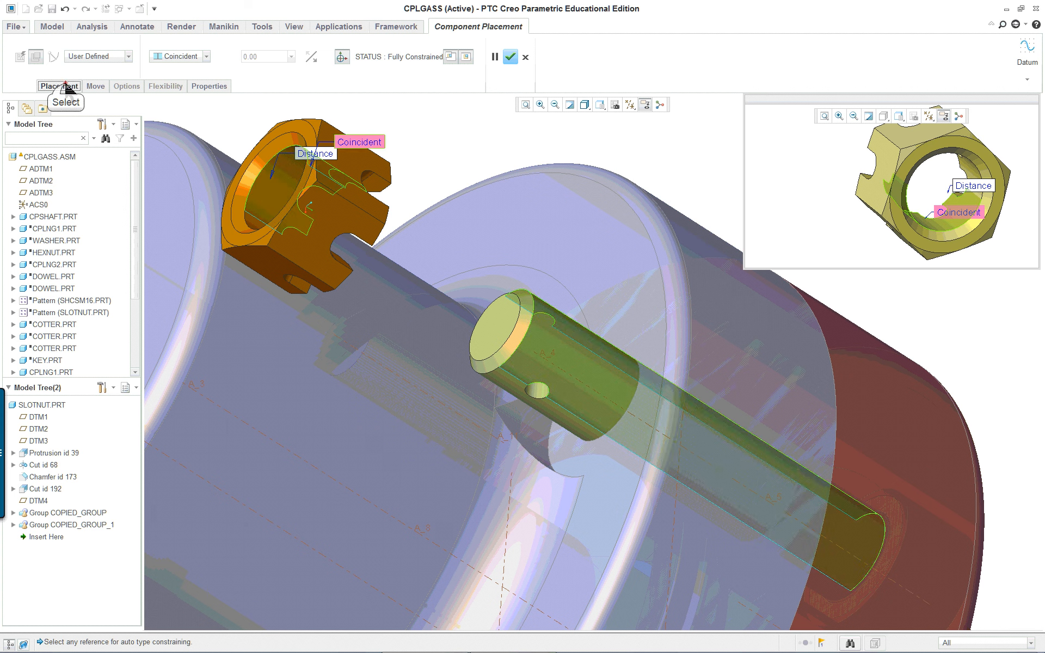
pyautogui.click(78, 118)
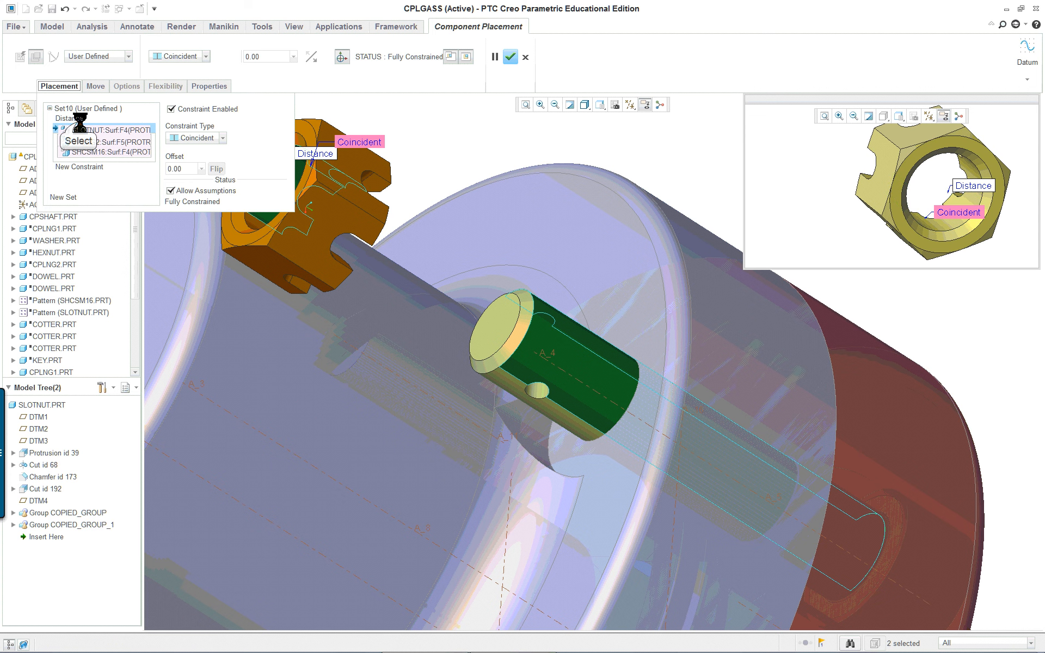
pyautogui.click(207, 139)
pyautogui.click(197, 179)
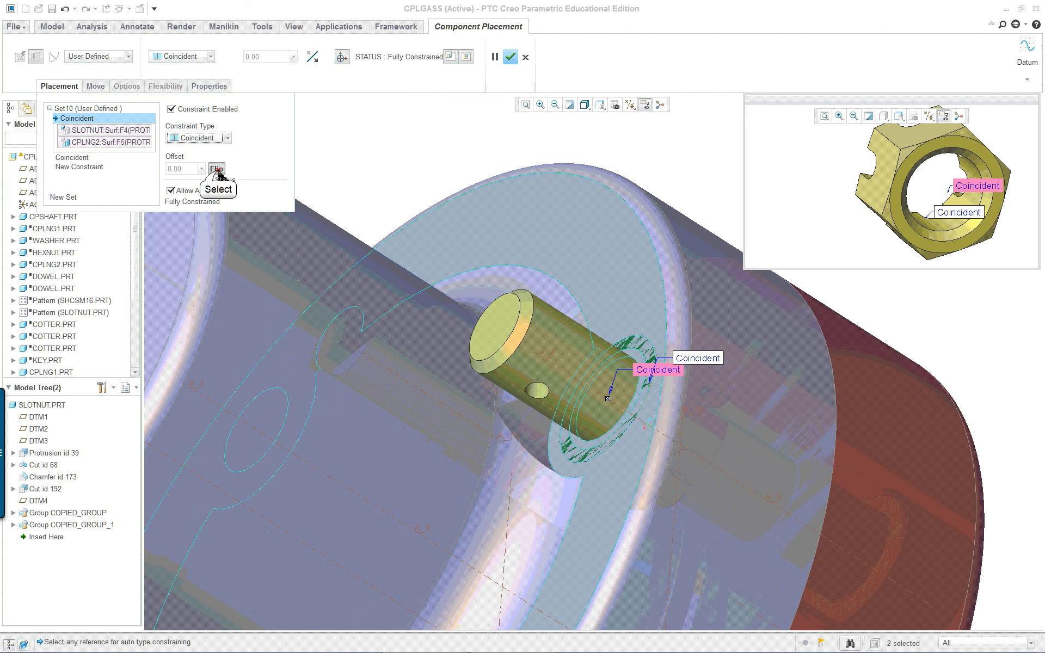
pyautogui.click(216, 169)
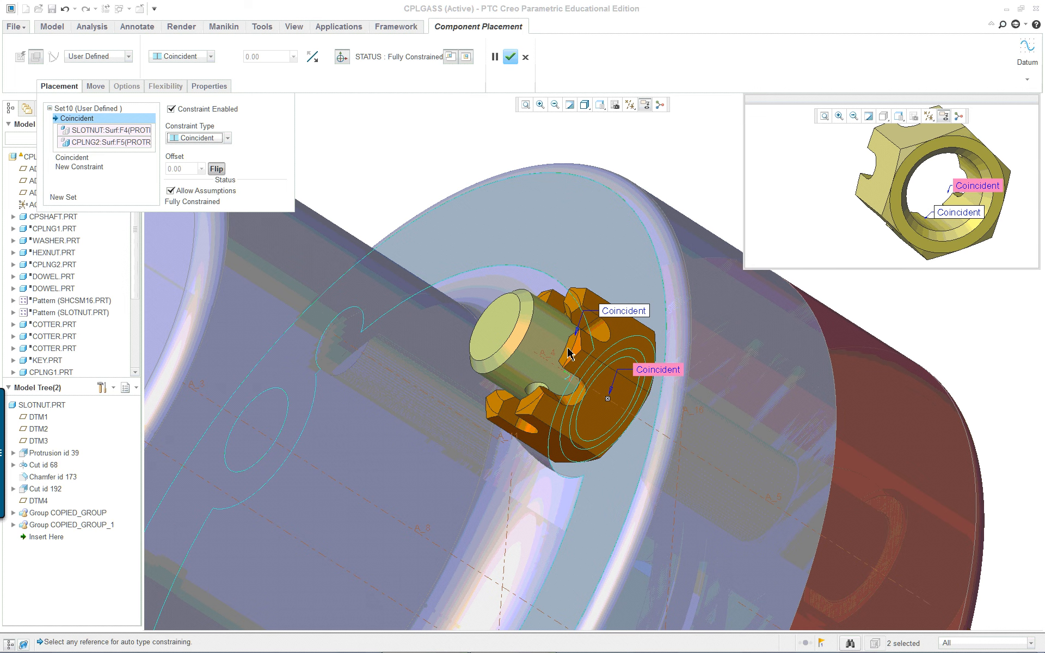
# Add a constraint between the curved slot surface of the slotted nut and the cross hole surface of the SHCSM16 screw.
pyautogui.scroll(-3, 567, 362)
pyautogui.click(68, 168)
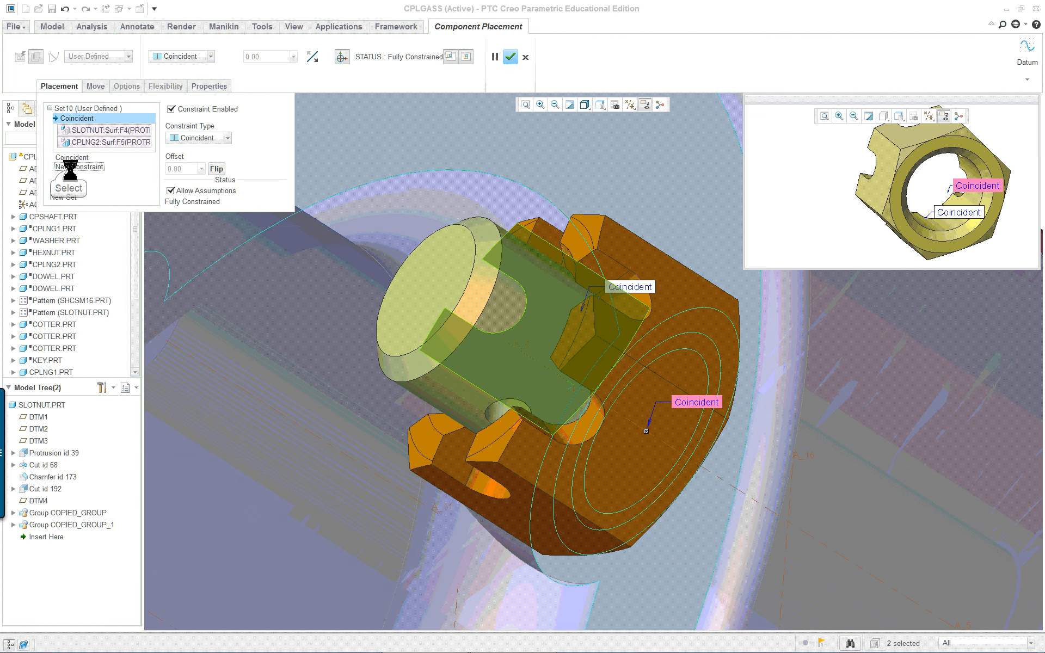
pyautogui.scroll(-2, 506, 433)
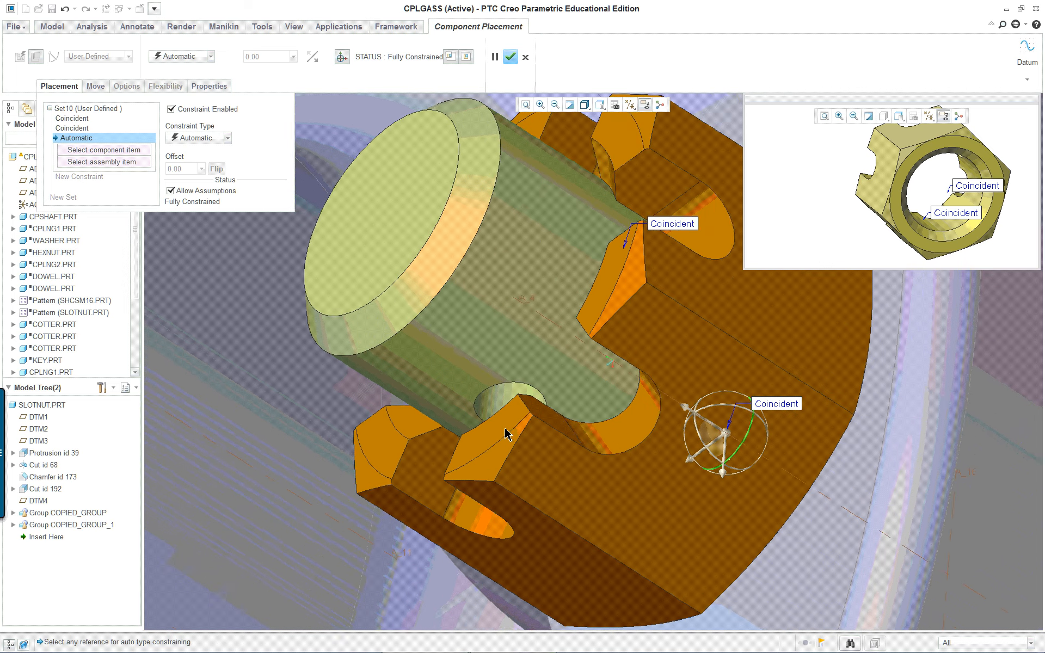
pyautogui.scroll(-1, 505, 433)
pyautogui.click(669, 430)
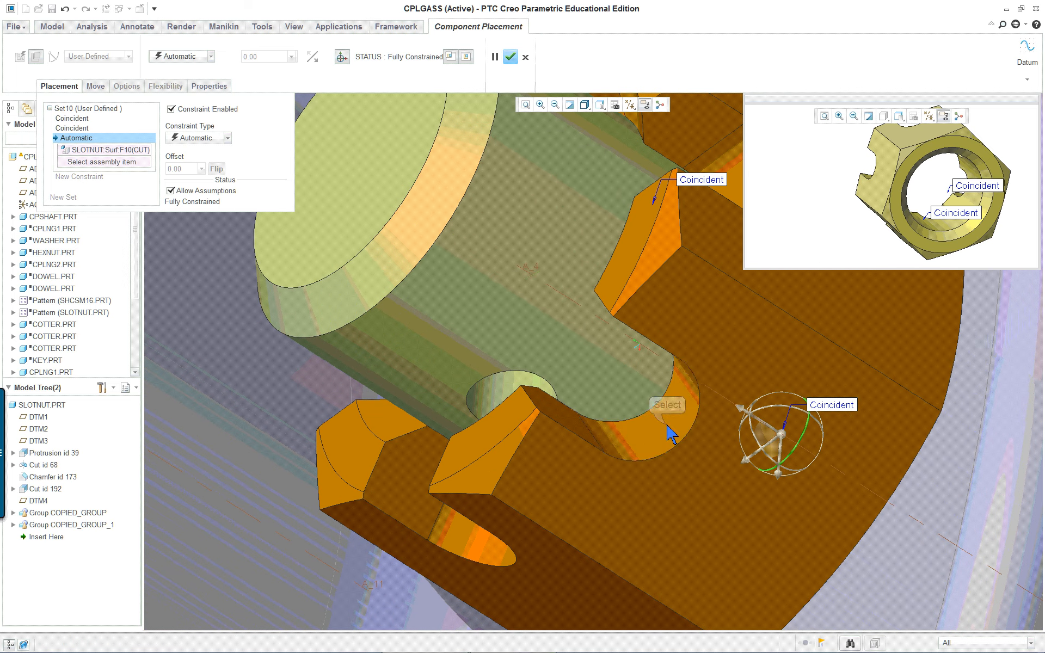
pyautogui.click(489, 392)
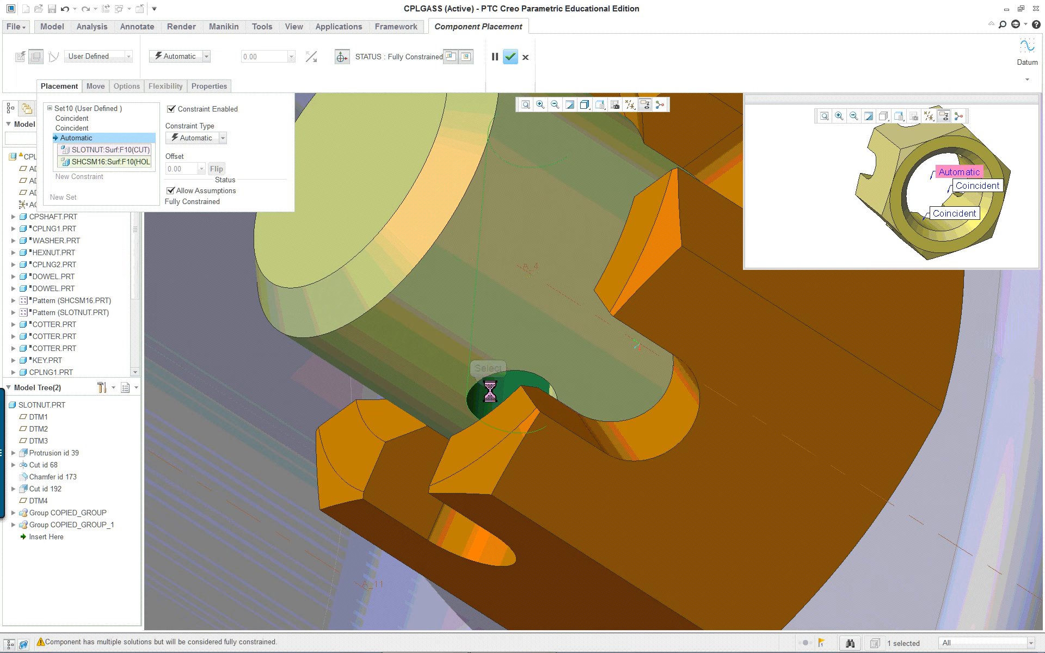
# Try Coincident for the slot-to-hole constraint, set it to Parallel instead, and complete the slotted nut's placement.
pyautogui.click(220, 137)
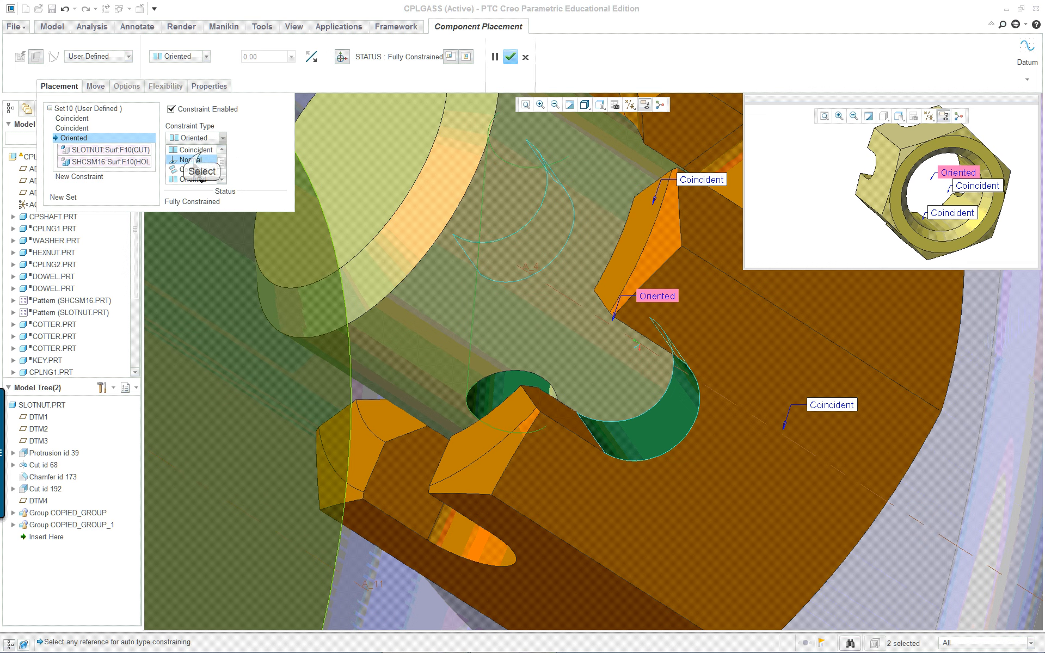
pyautogui.click(198, 151)
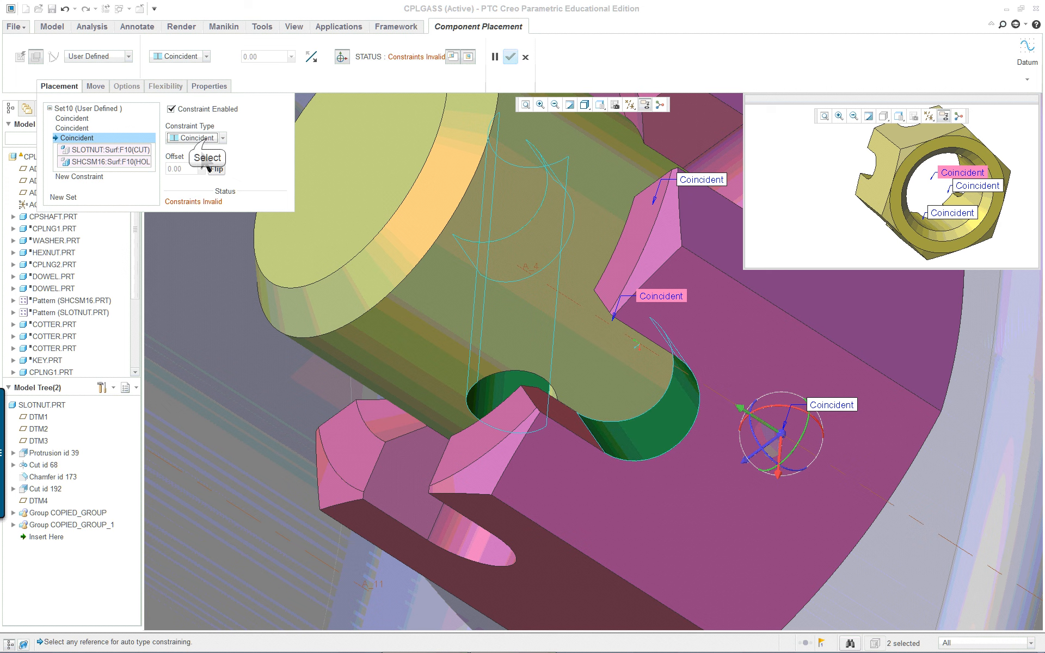
pyautogui.click(207, 139)
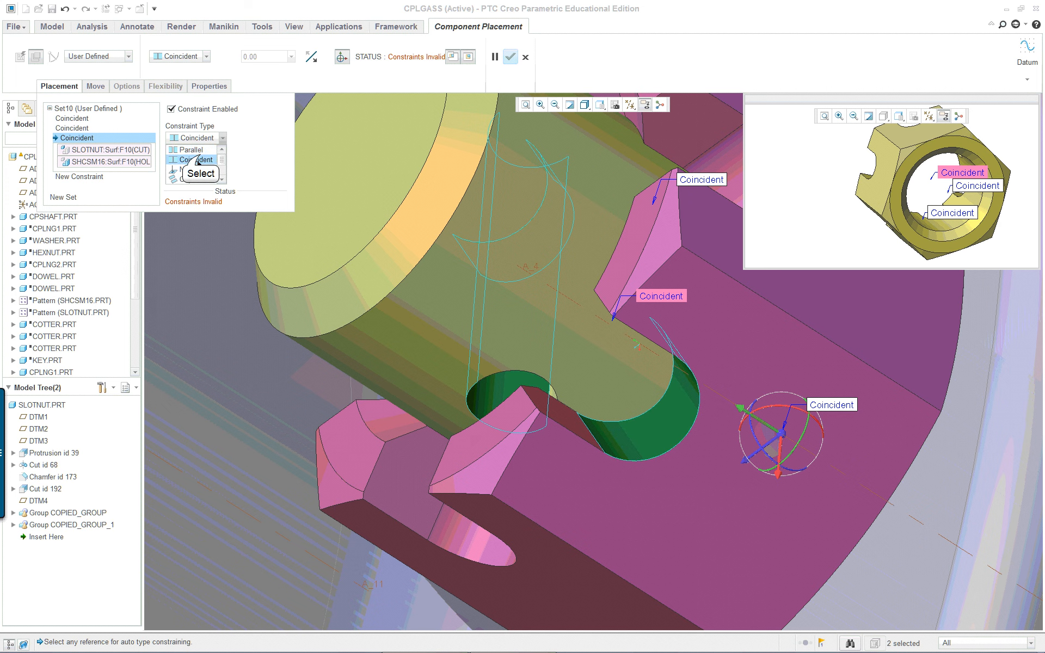
pyautogui.click(200, 151)
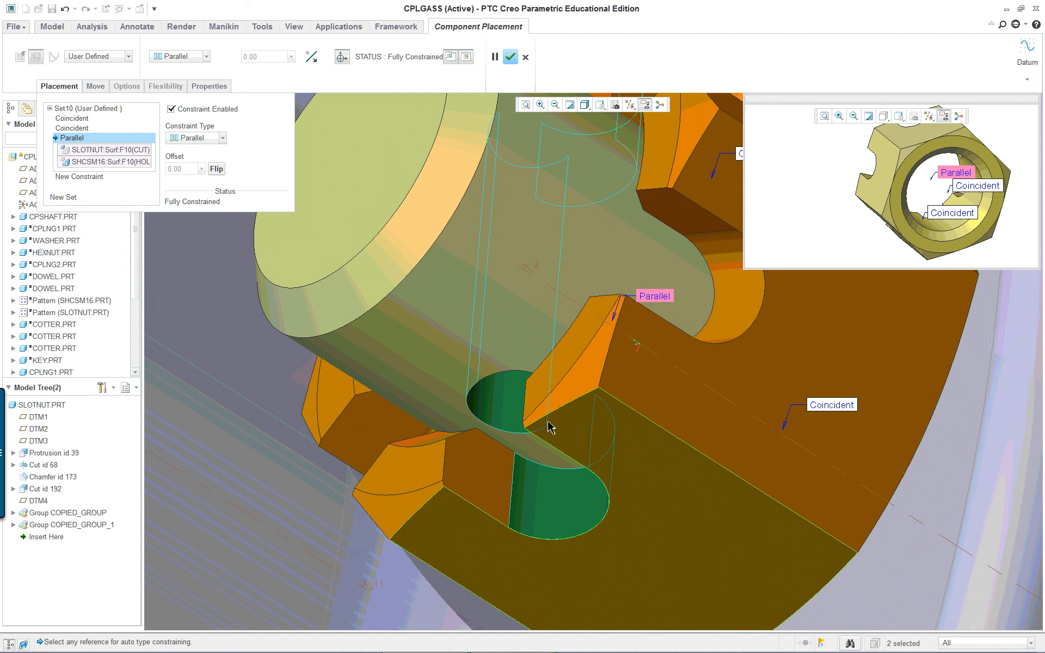
pyautogui.moveTo(576, 409); pyautogui.dragTo(566, 294, button='middle')
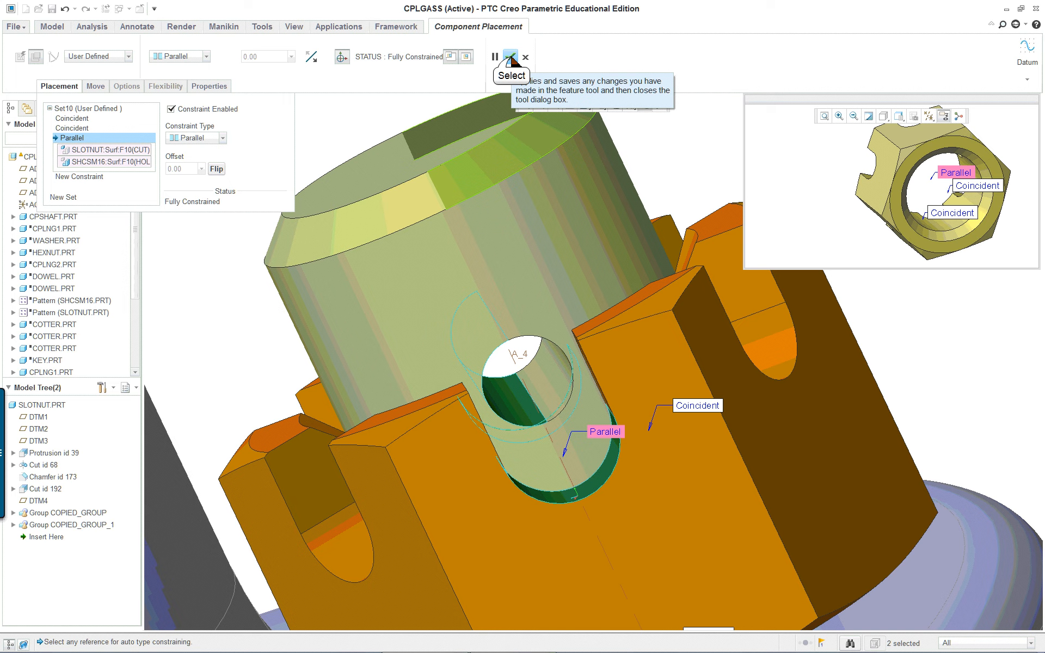
pyautogui.click(511, 56)
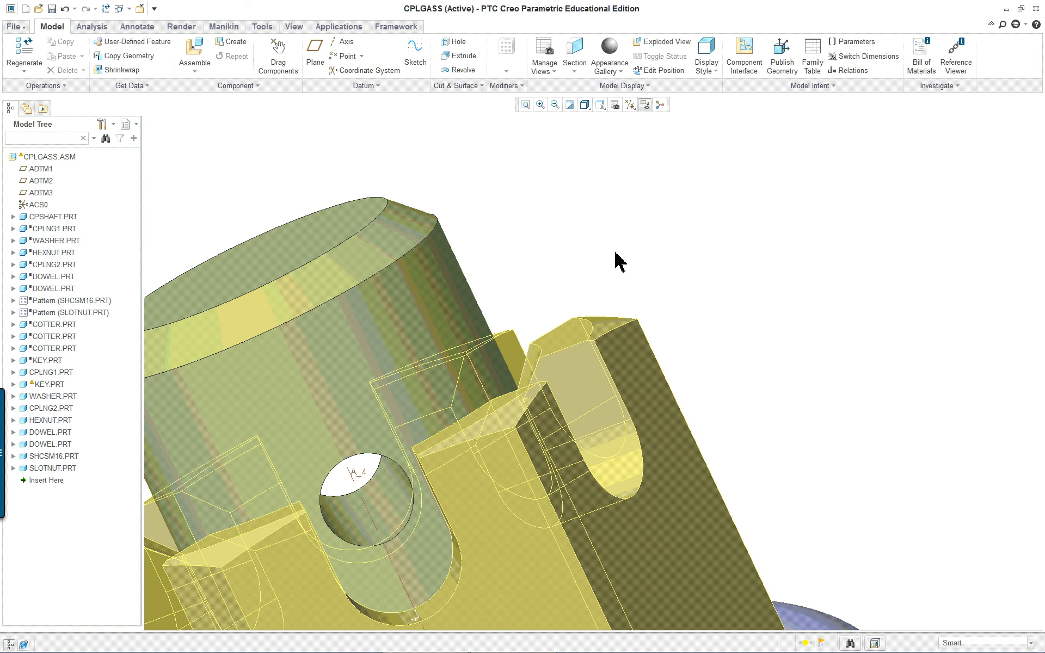
# Assemble cotter.prt and constrain its shank surface to the cross hole surface of the SHCSM16 screw.
pyautogui.scroll(3, 619, 262)
pyautogui.scroll(2, 648, 264)
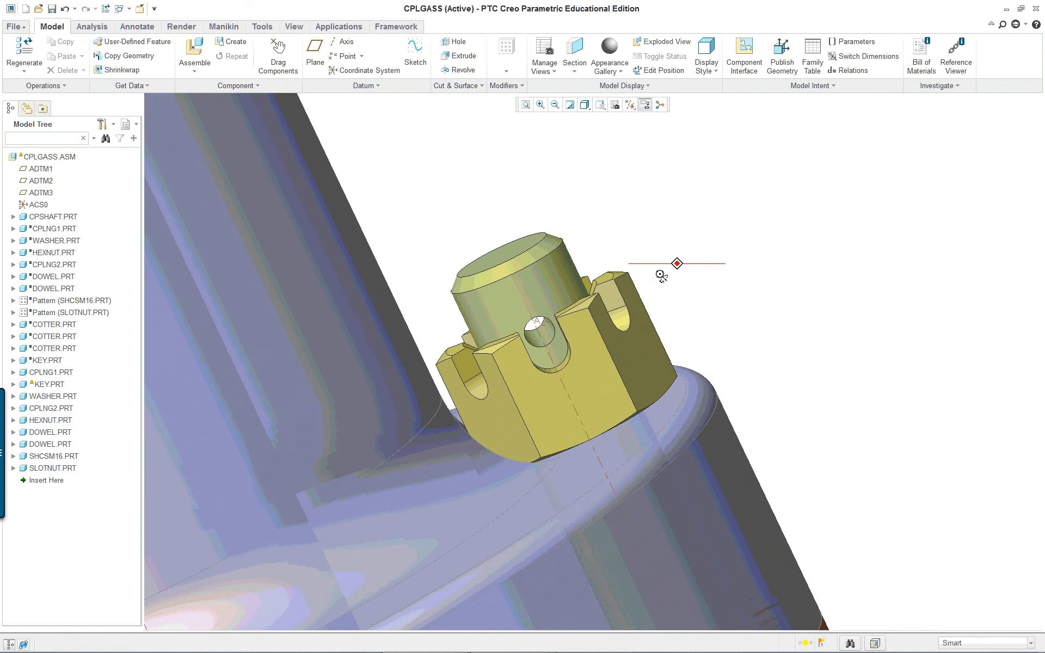
pyautogui.scroll(-2, 784, 253)
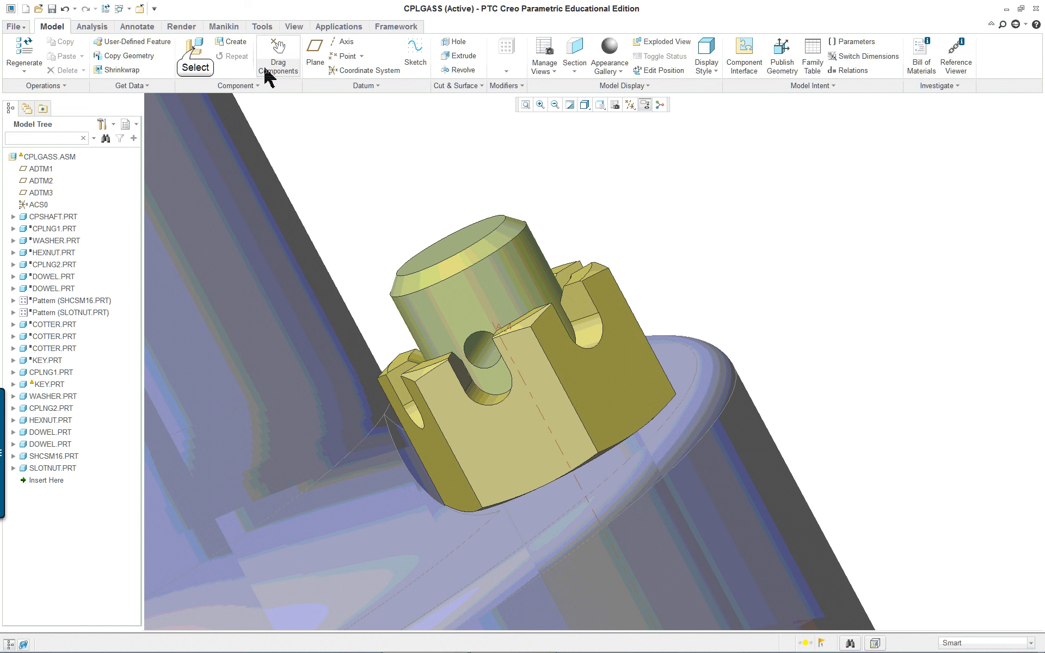
pyautogui.click(194, 53)
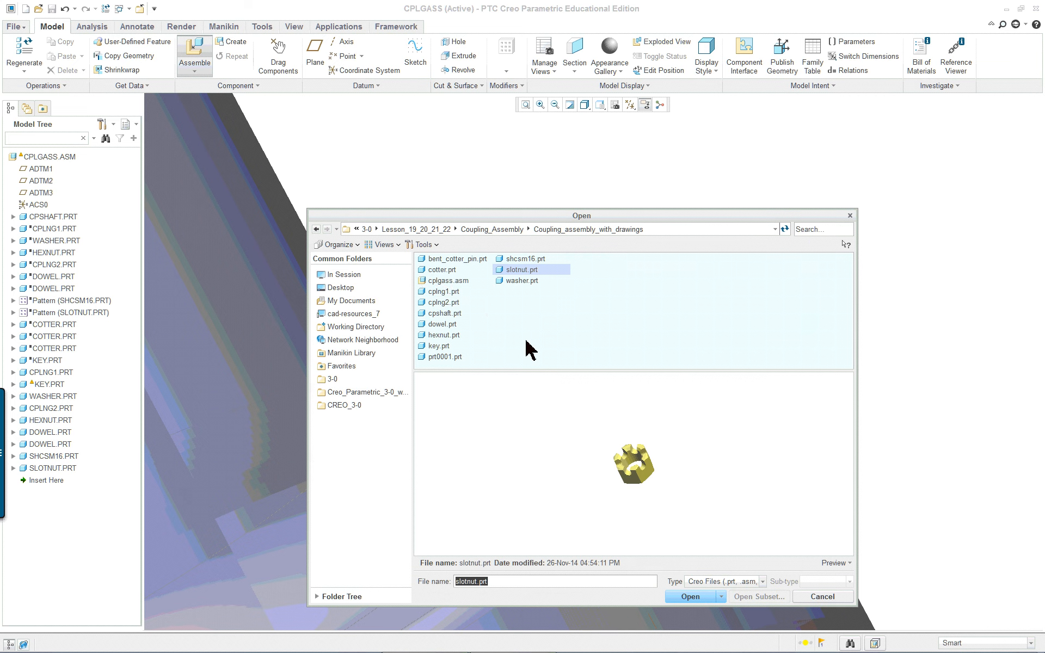
pyautogui.doubleClick(445, 271)
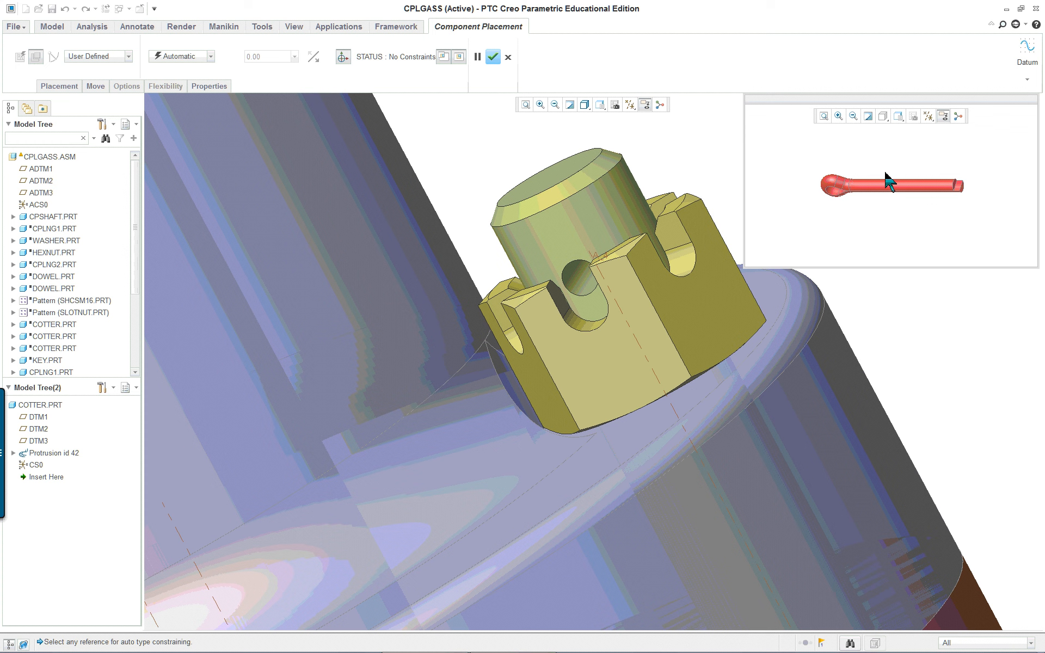
pyautogui.click(885, 197)
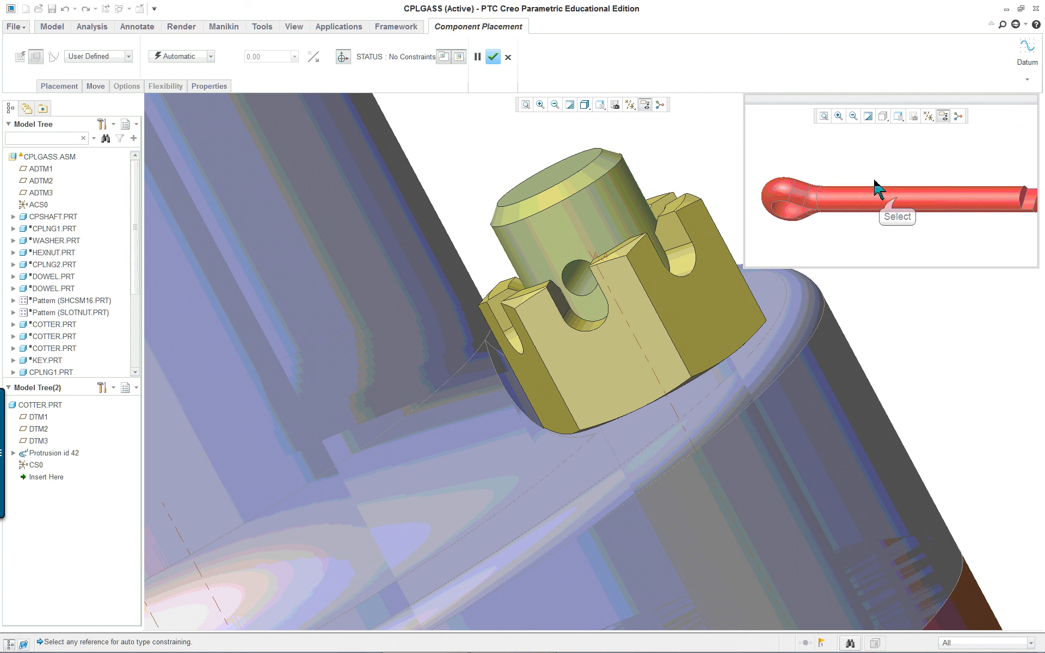
pyautogui.click(564, 283)
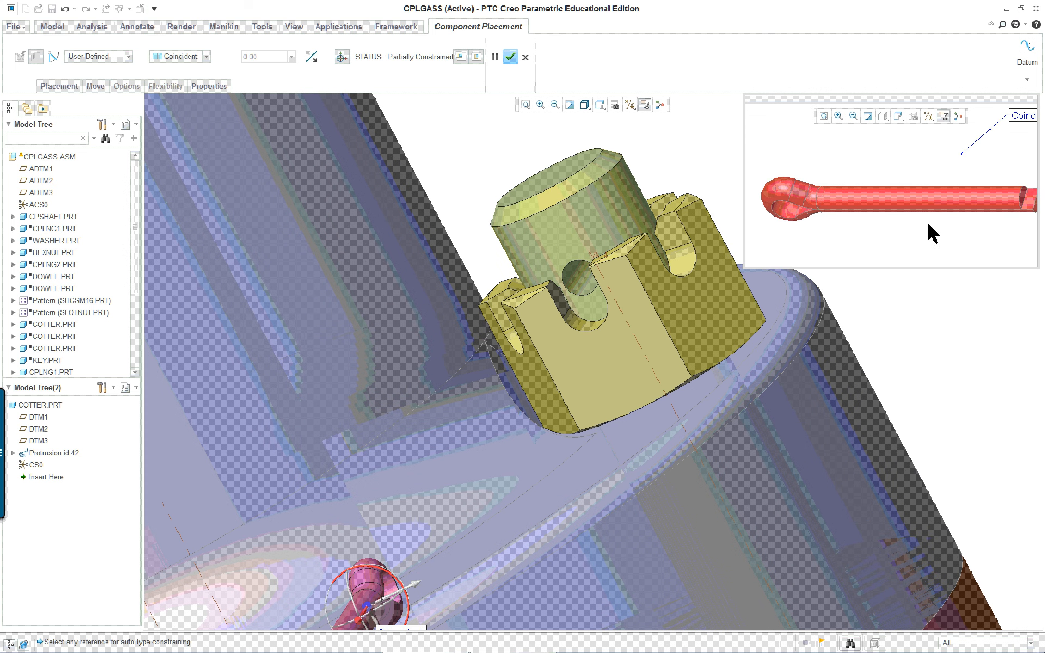
# Display the datum planes and add a constraint between the cotter's flat end face and the SHCSM16 screw's DTM3 plane.
pyautogui.scroll(-6, 1026, 196)
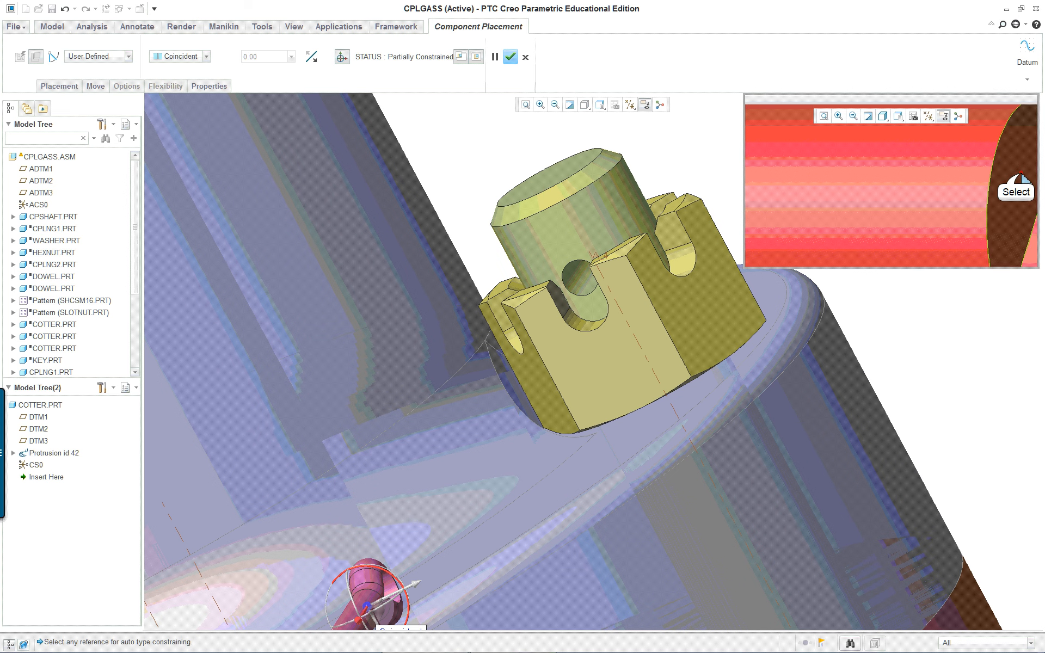
pyautogui.click(1018, 179)
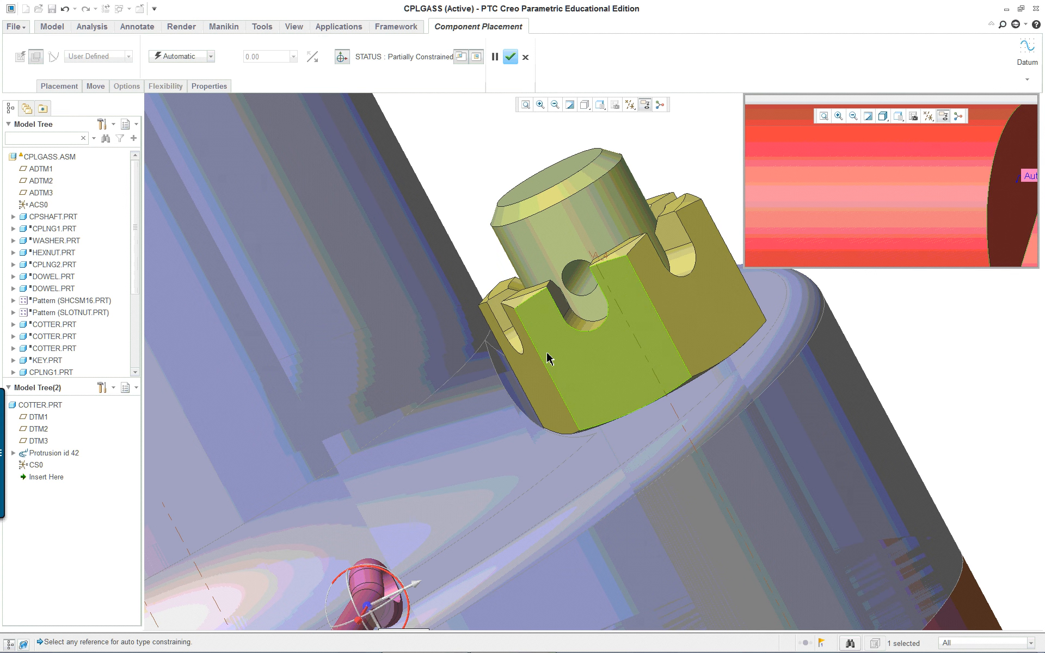
pyautogui.click(630, 105)
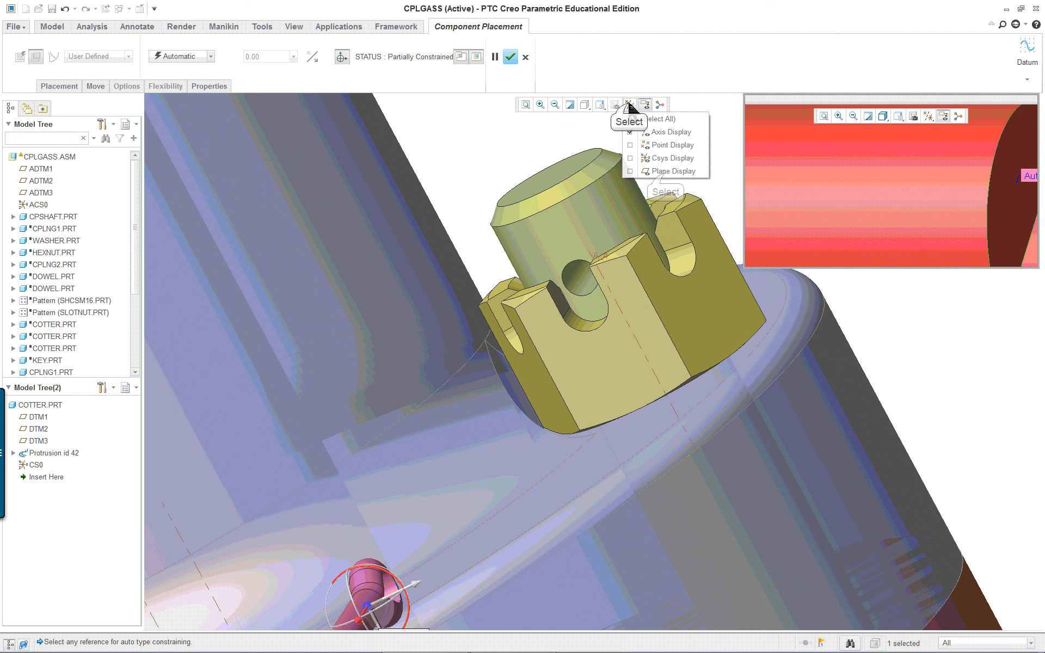
pyautogui.click(665, 171)
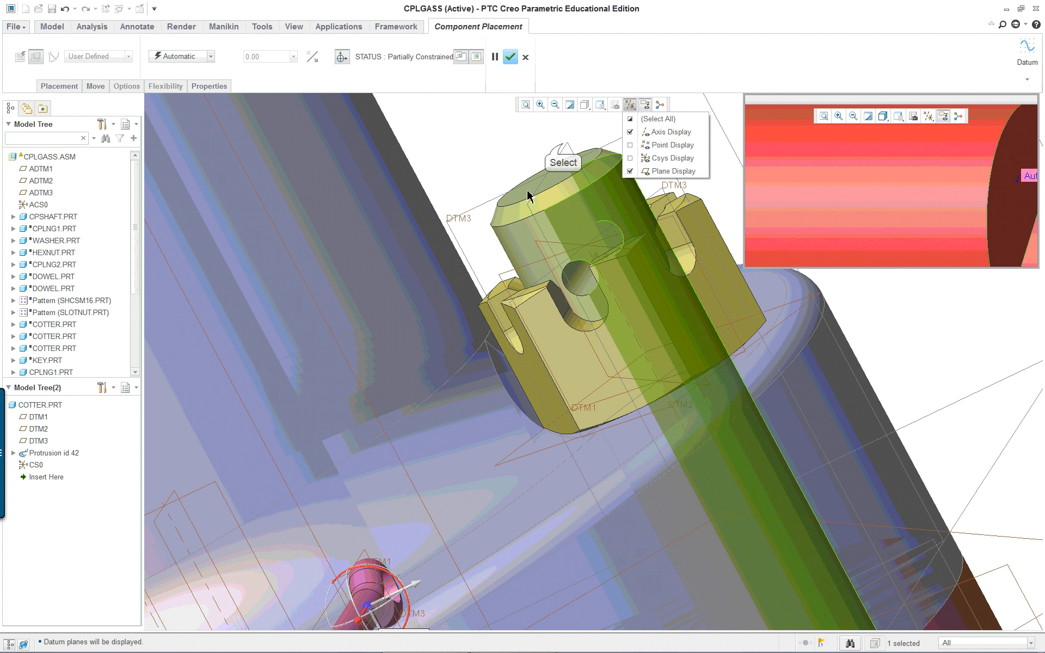
pyautogui.click(564, 145)
pyautogui.click(490, 204)
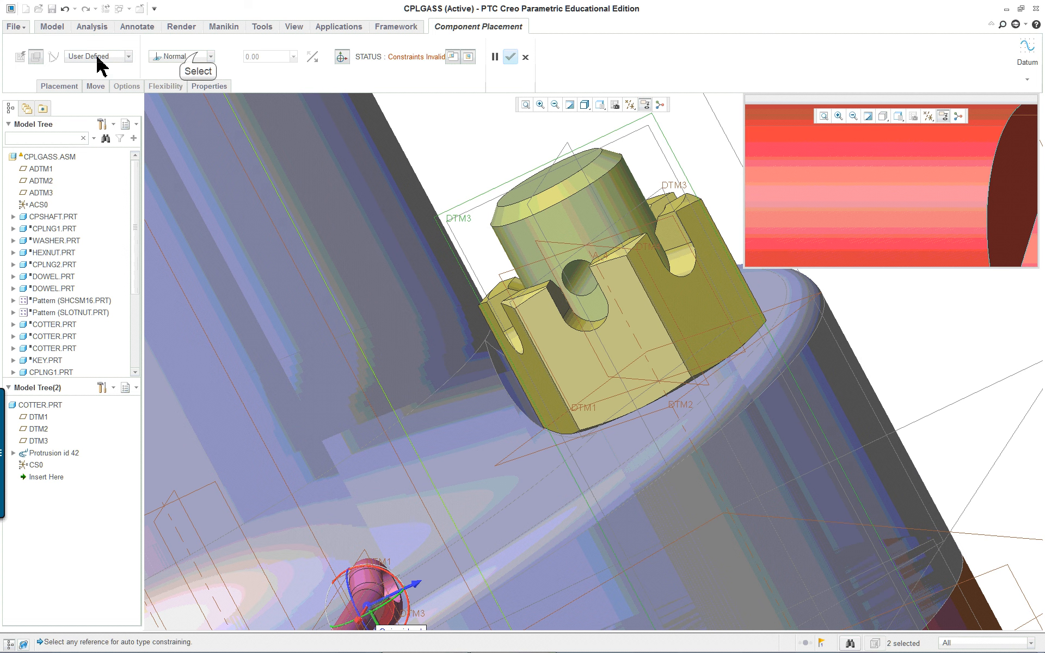
# Try Normal and Parallel for the cotter's second constraint, and set it to Distance instead.
pyautogui.click(202, 56)
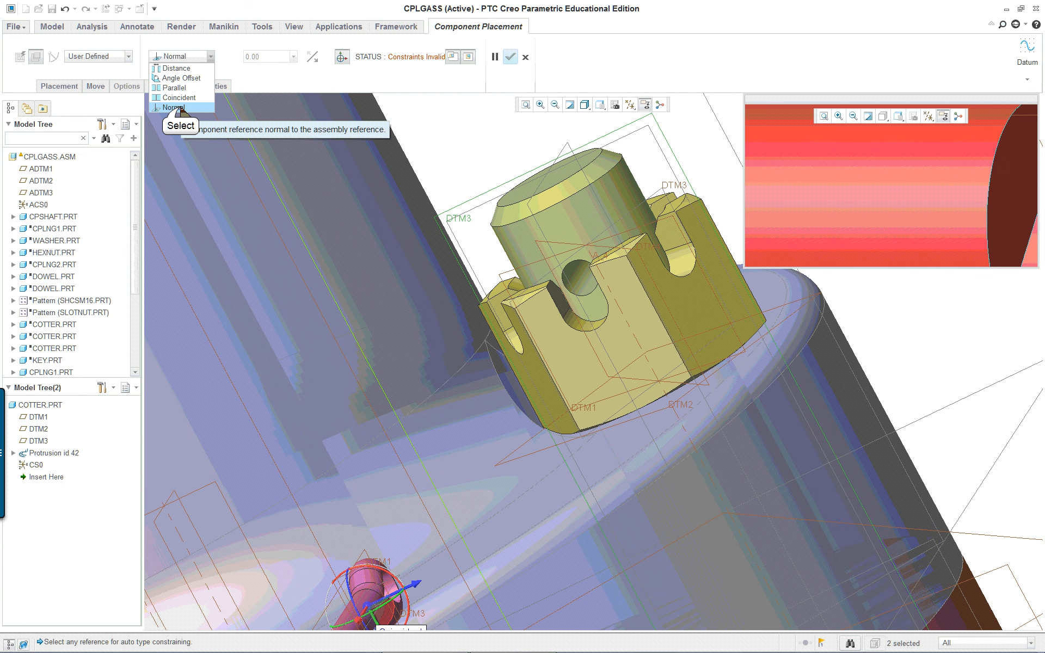
pyautogui.click(180, 108)
pyautogui.click(185, 57)
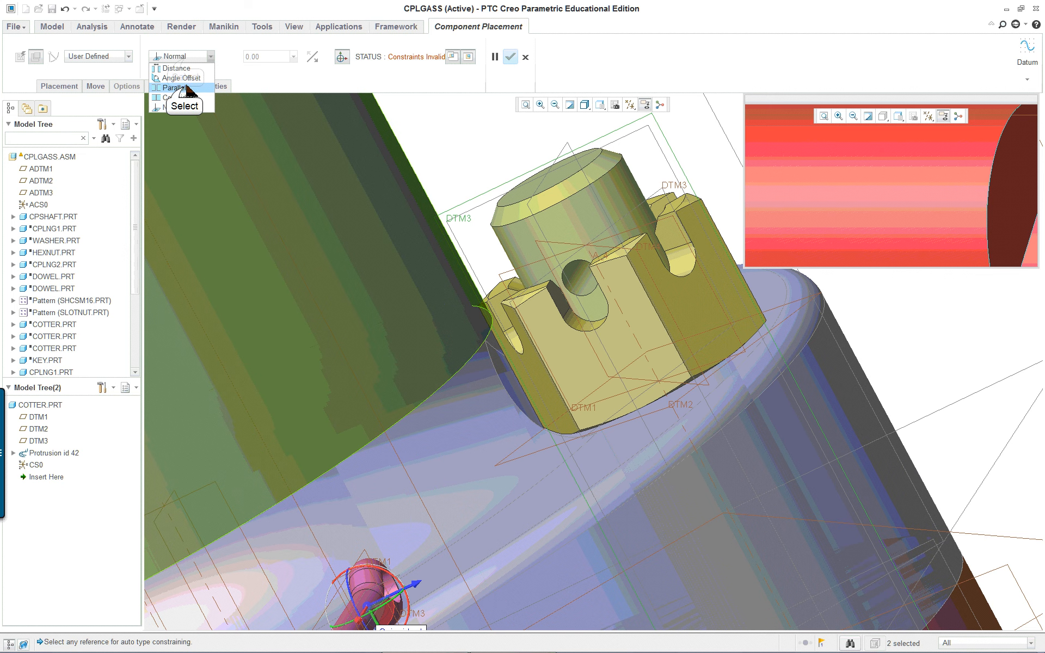
pyautogui.click(185, 89)
pyautogui.scroll(-2, 278, 181)
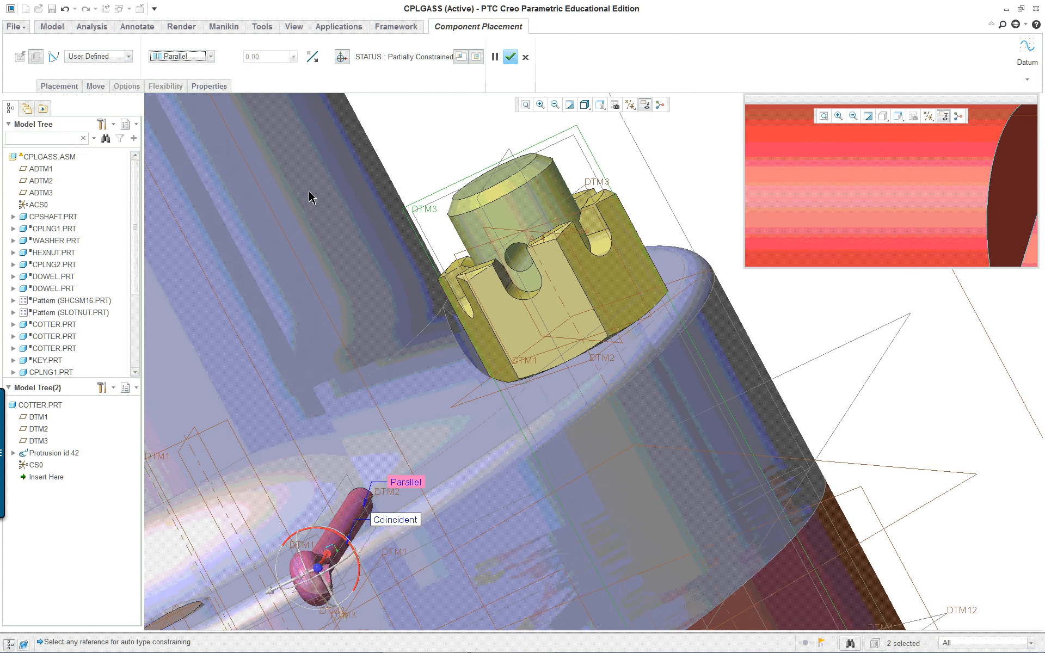
pyautogui.click(175, 58)
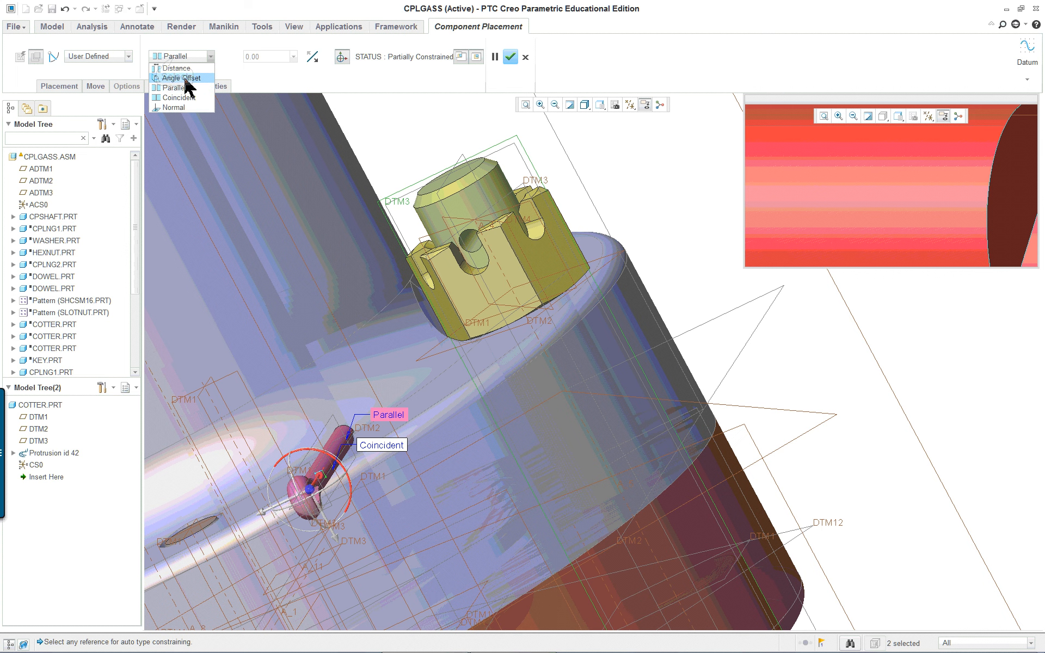
pyautogui.click(178, 68)
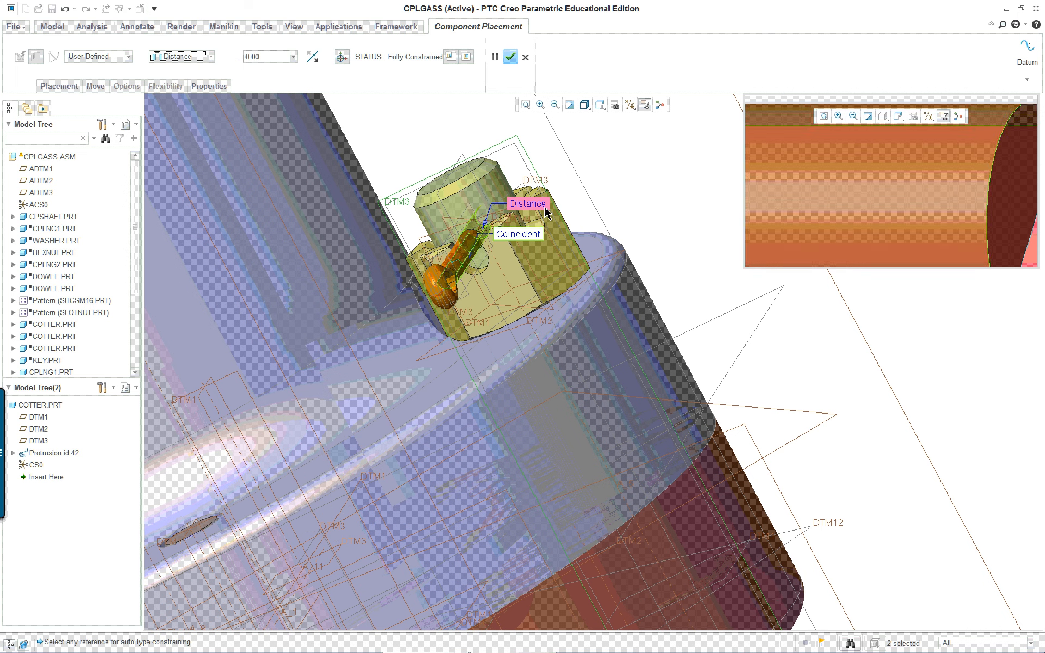
# Try an offset of 25 for the cotter's Distance constraint.
pyautogui.scroll(3, 528, 232)
pyautogui.moveTo(529, 231); pyautogui.dragTo(612, 187, button='middle')
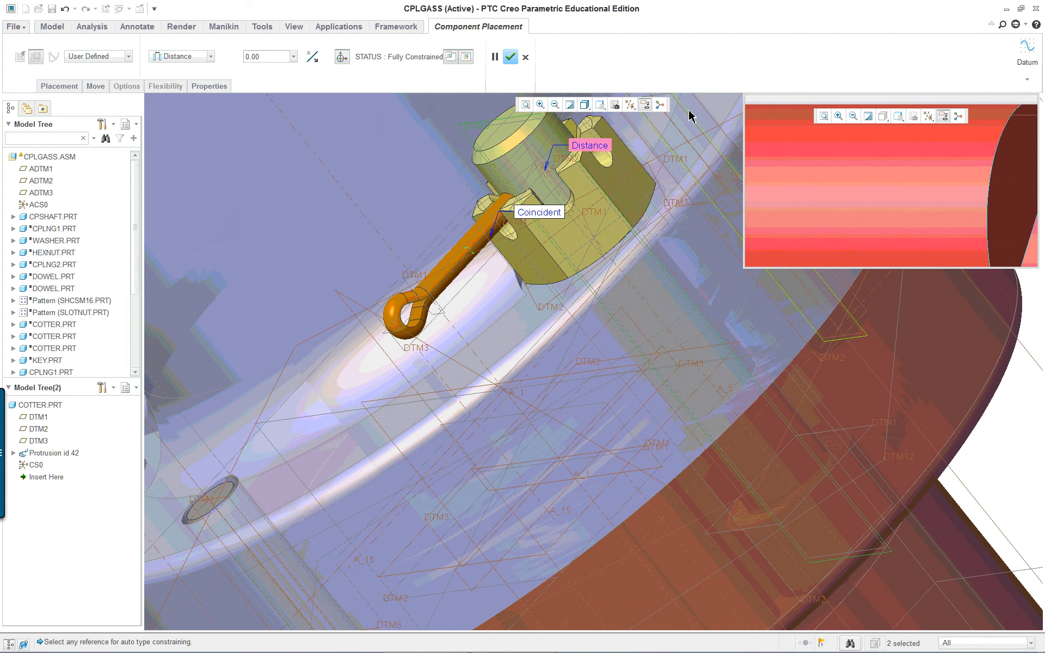
pyautogui.moveTo(690, 115); pyautogui.dragTo(684, 127, button='middle')
pyautogui.moveTo(628, 229); pyautogui.dragTo(479, 307, button='middle')
pyautogui.scroll(3, 480, 306)
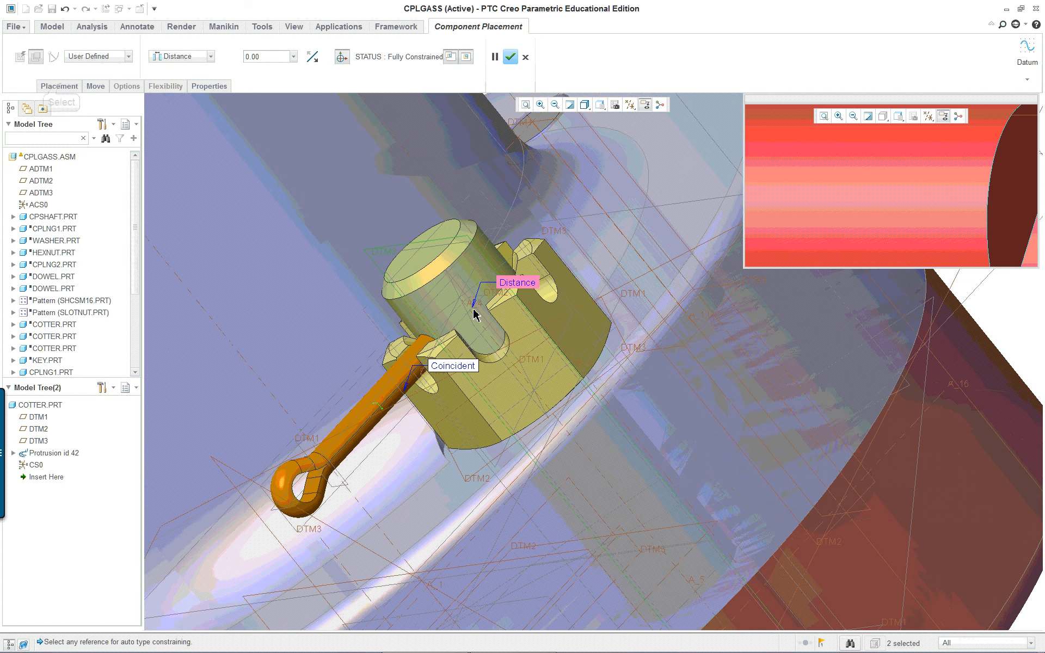
pyautogui.click(63, 86)
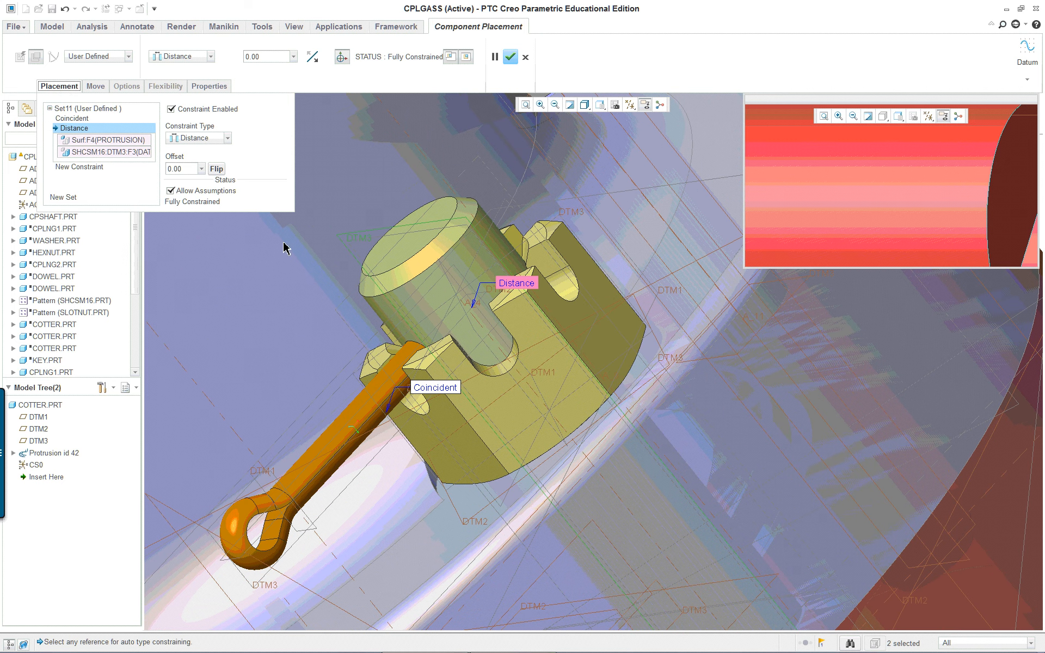
pyautogui.click(189, 173)
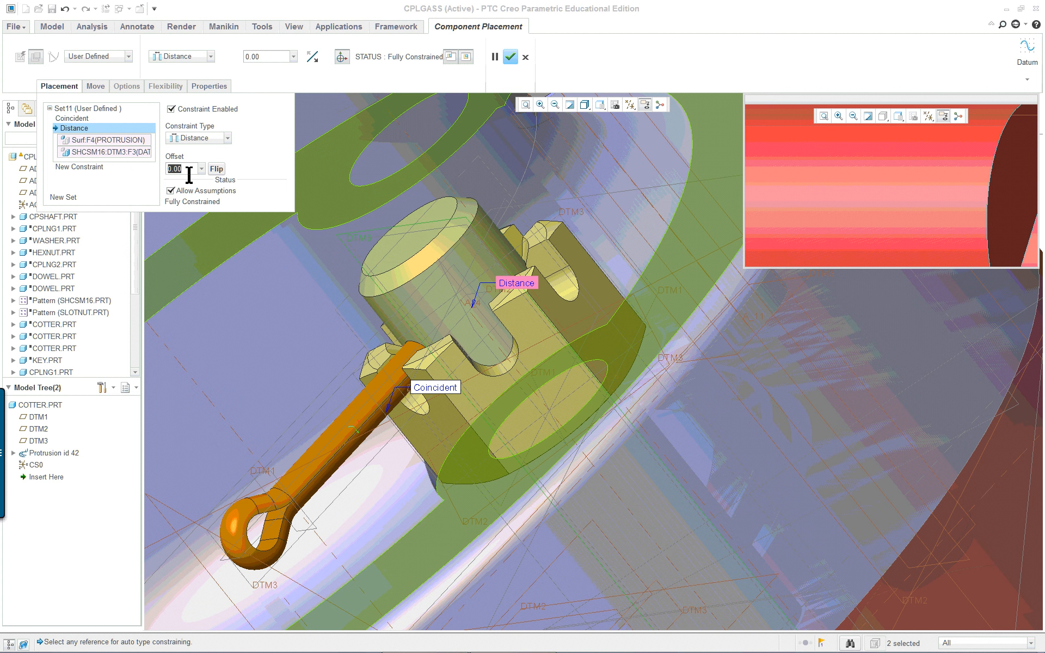
pyautogui.write('25')
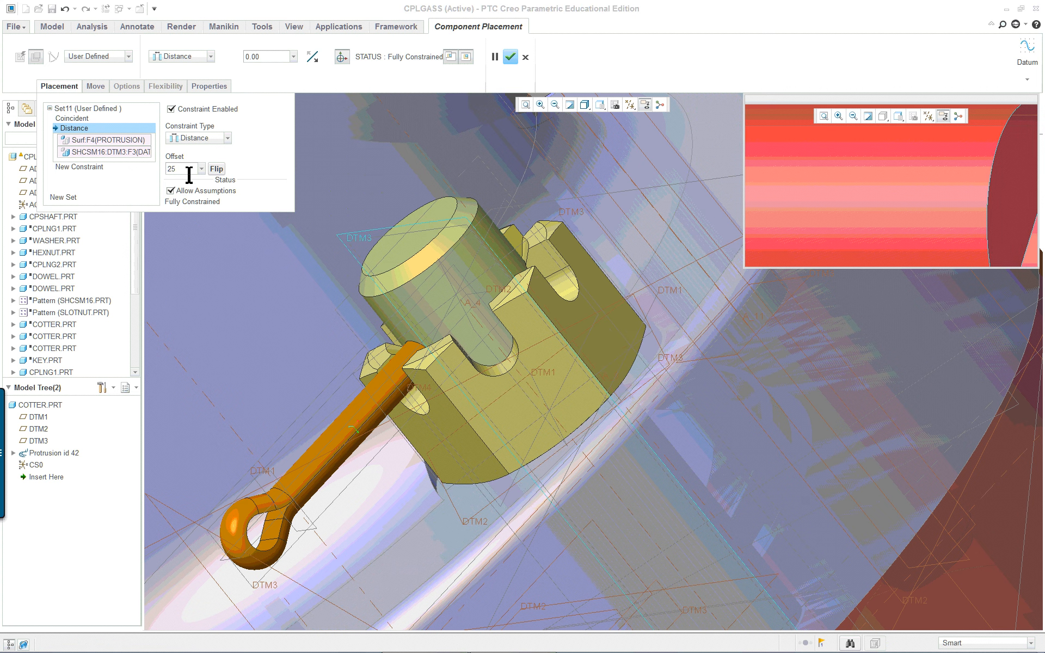
pyautogui.press('Return')
# Set the cotter's Distance offset to 20 and complete its placement.
pyautogui.doubleClick(192, 170)
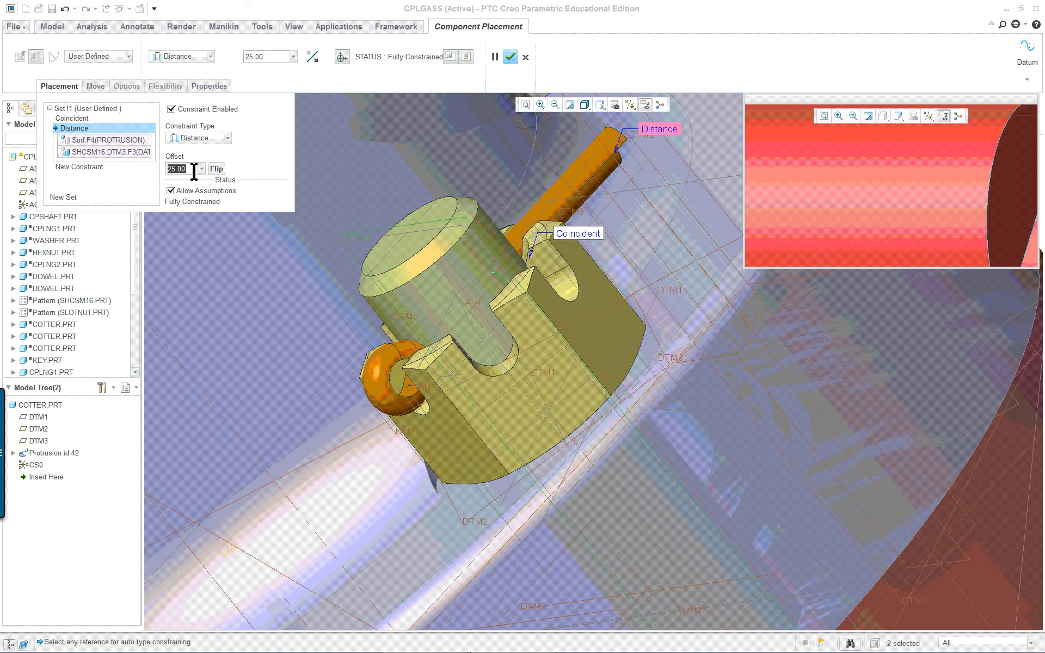
pyautogui.write('20')
pyautogui.press('Return')
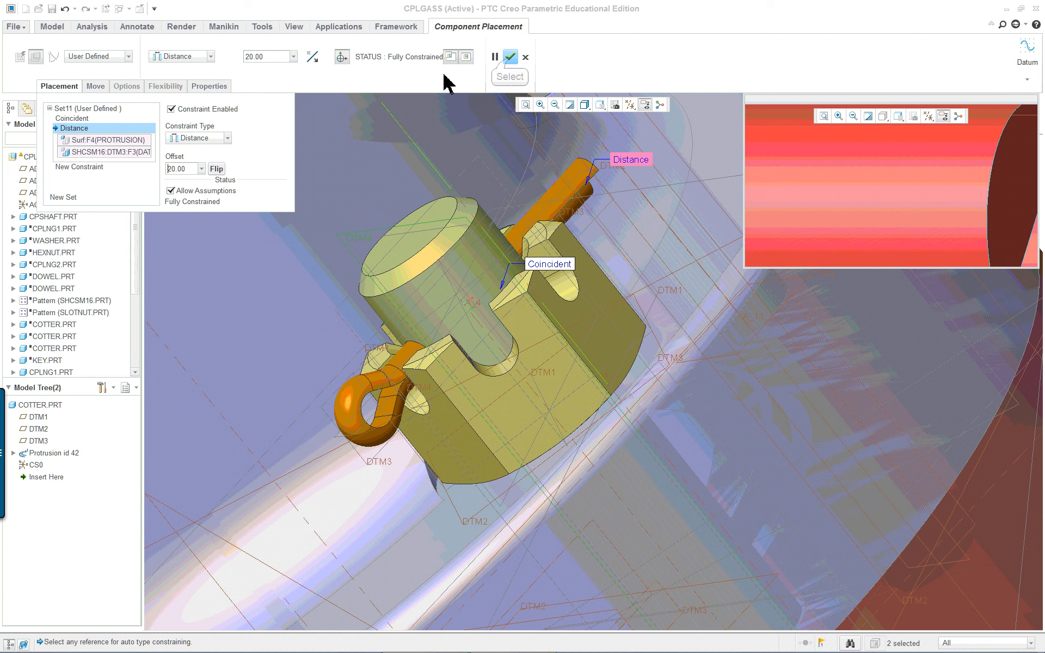
pyautogui.click(509, 57)
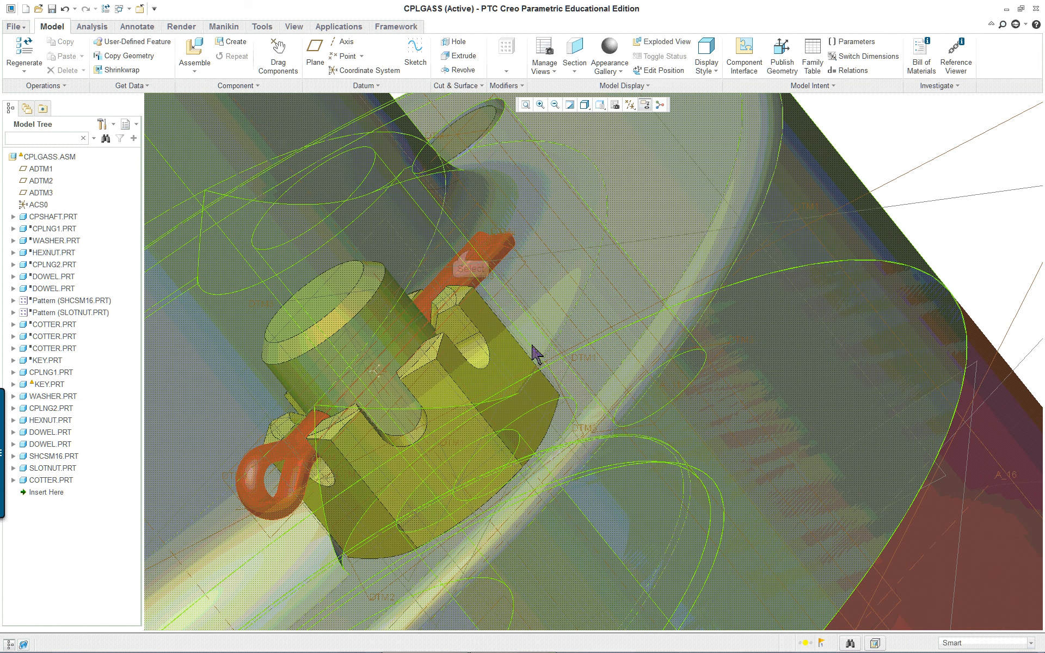
# Activate the newly placed cotter part within the assembly.
pyautogui.click(481, 247)
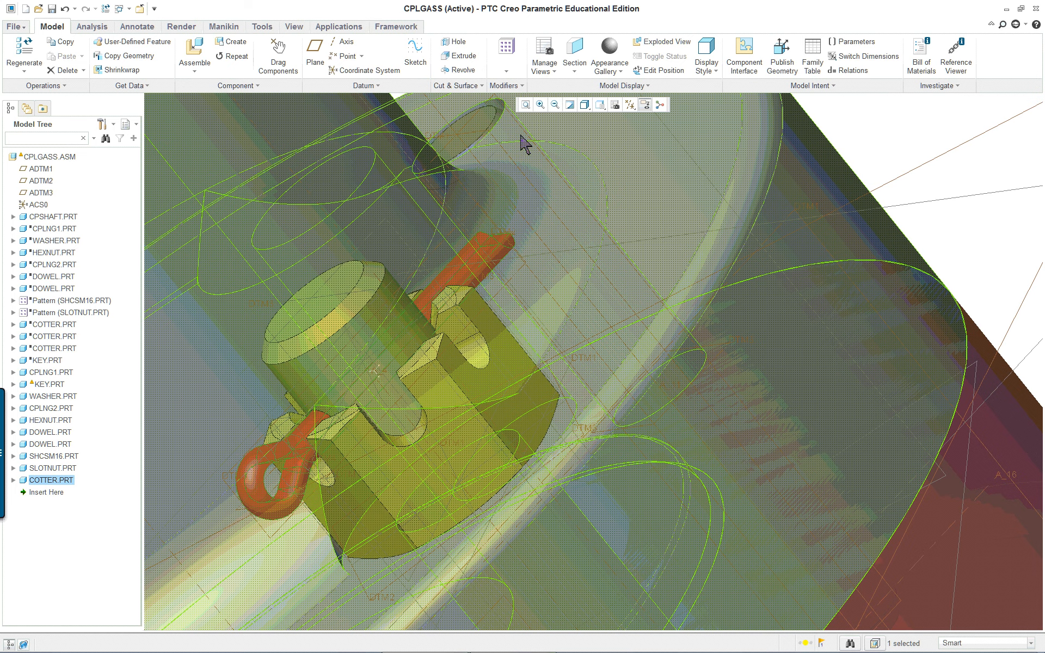
pyautogui.click(893, 103)
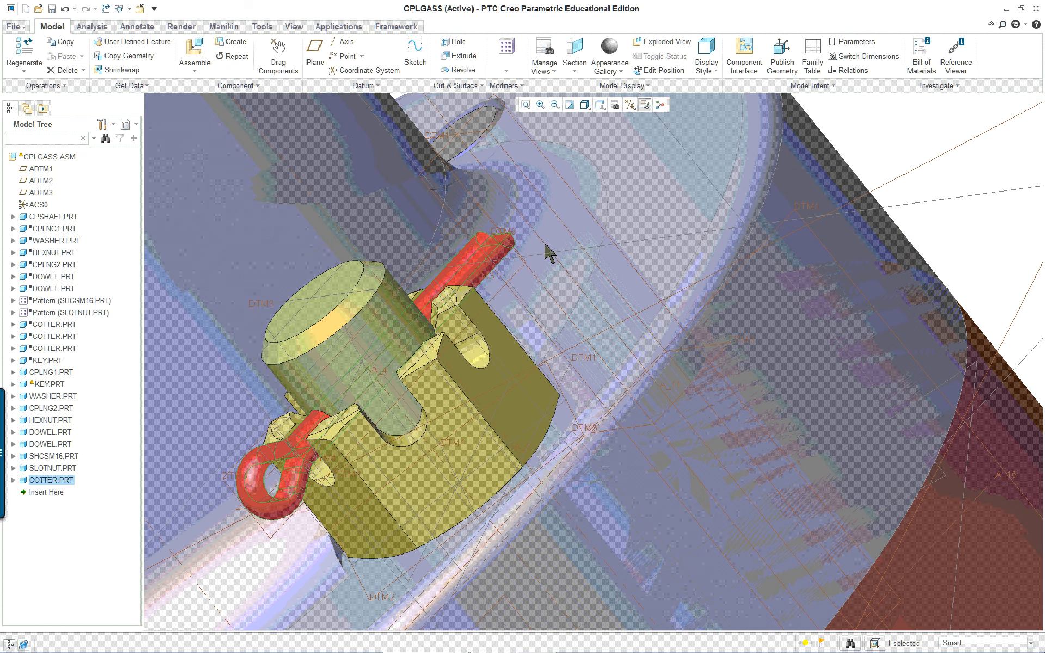
pyautogui.rightClick(878, 138)
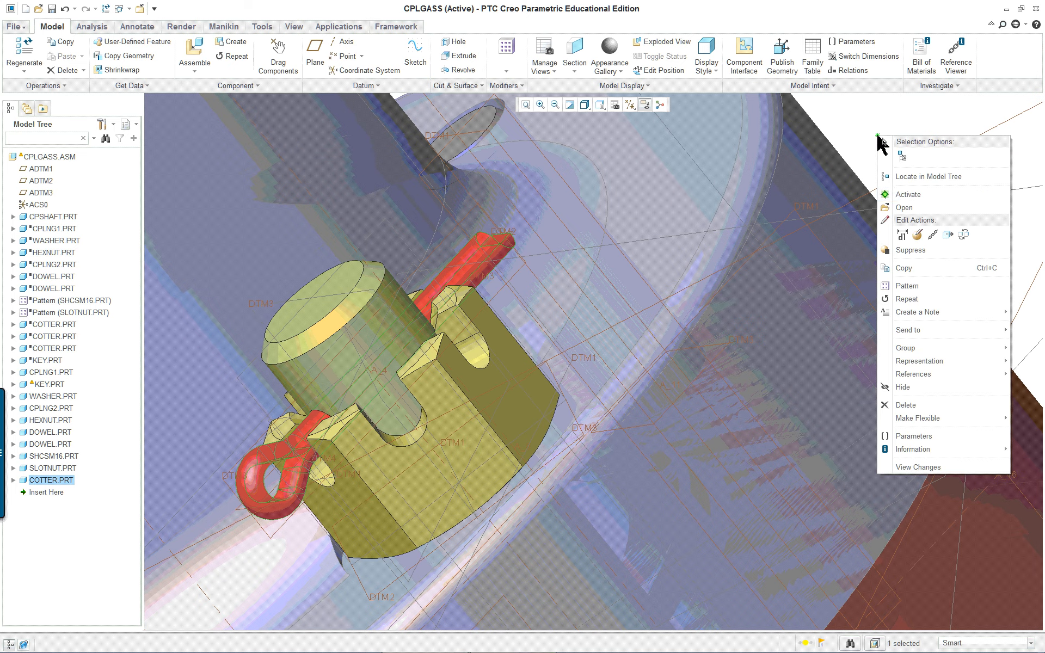
pyautogui.click(909, 195)
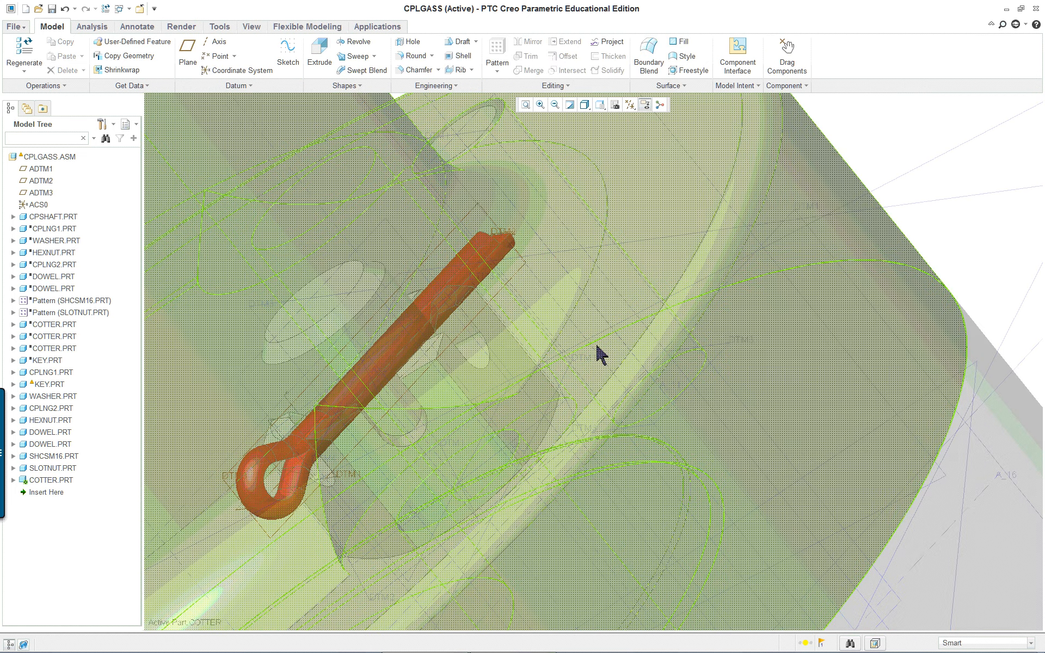
# Edit the definition of the cotter's sweep protrusion and start redefining its Trajectory element.
pyautogui.click(463, 275)
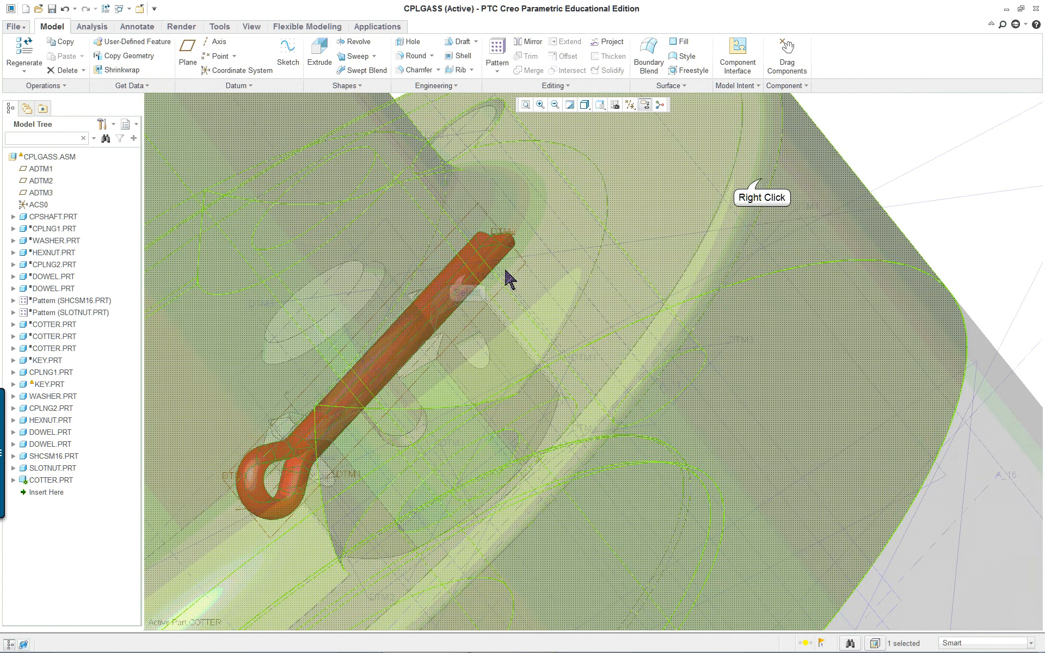
pyautogui.rightClick(761, 177)
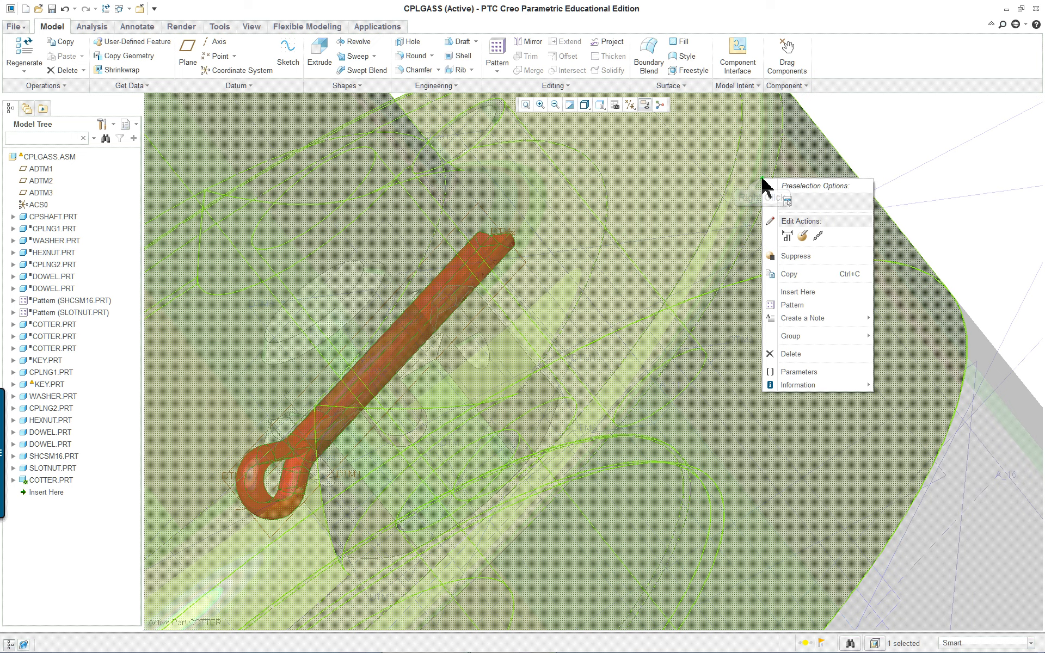
pyautogui.click(808, 239)
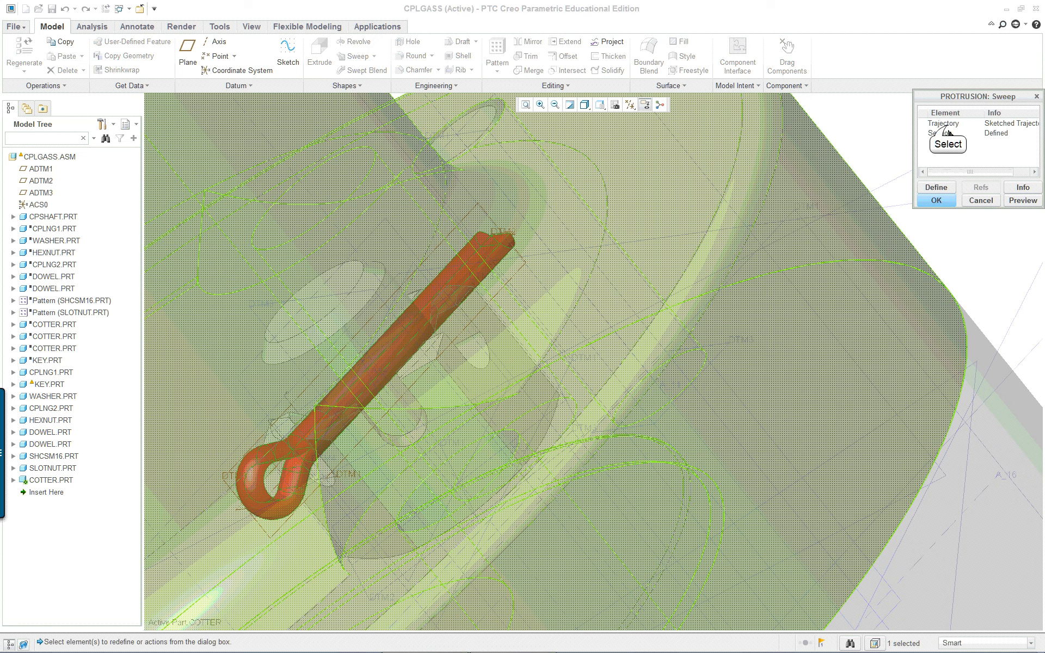
pyautogui.click(946, 125)
pyautogui.click(939, 190)
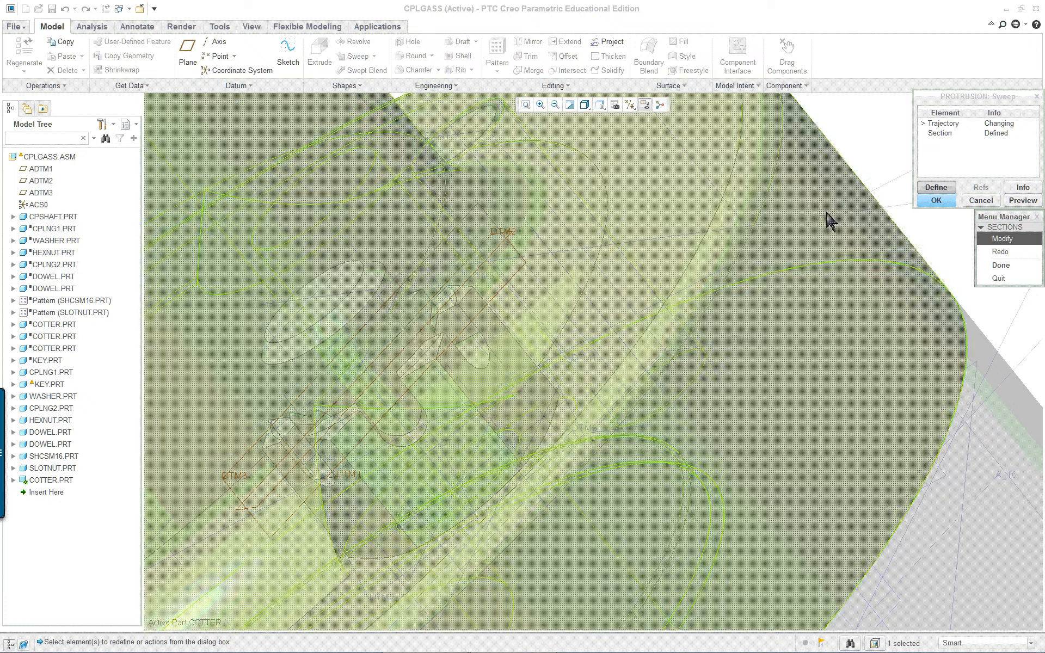
# Open the cotter's sweep trajectory sketch with the Modify option and orient the view parallel to the sketch plane.
pyautogui.scroll(2, 734, 262)
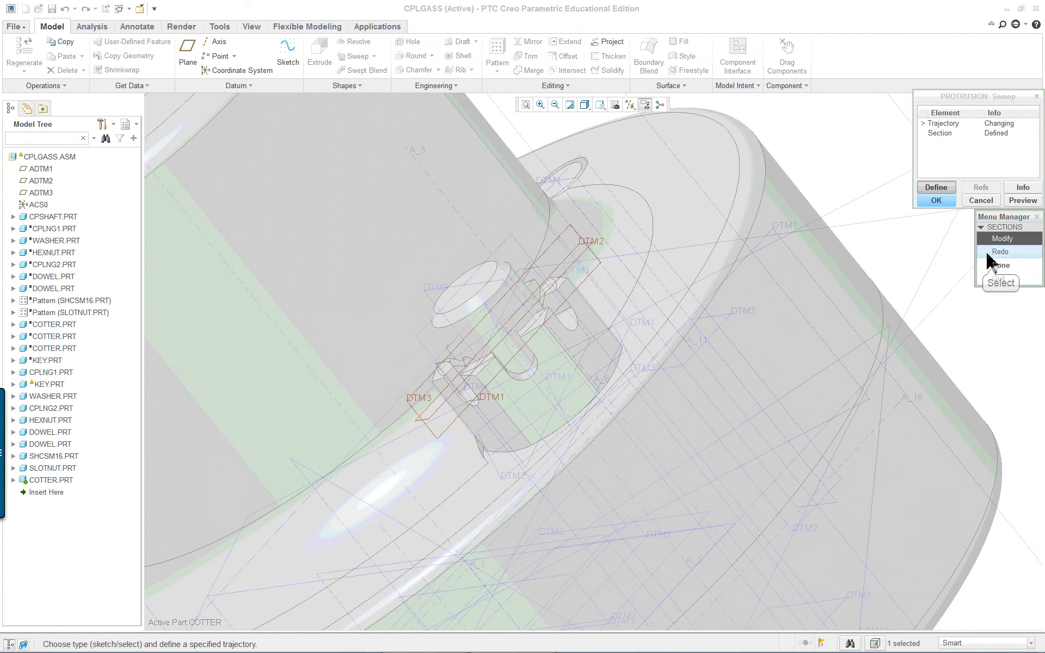
pyautogui.click(1002, 265)
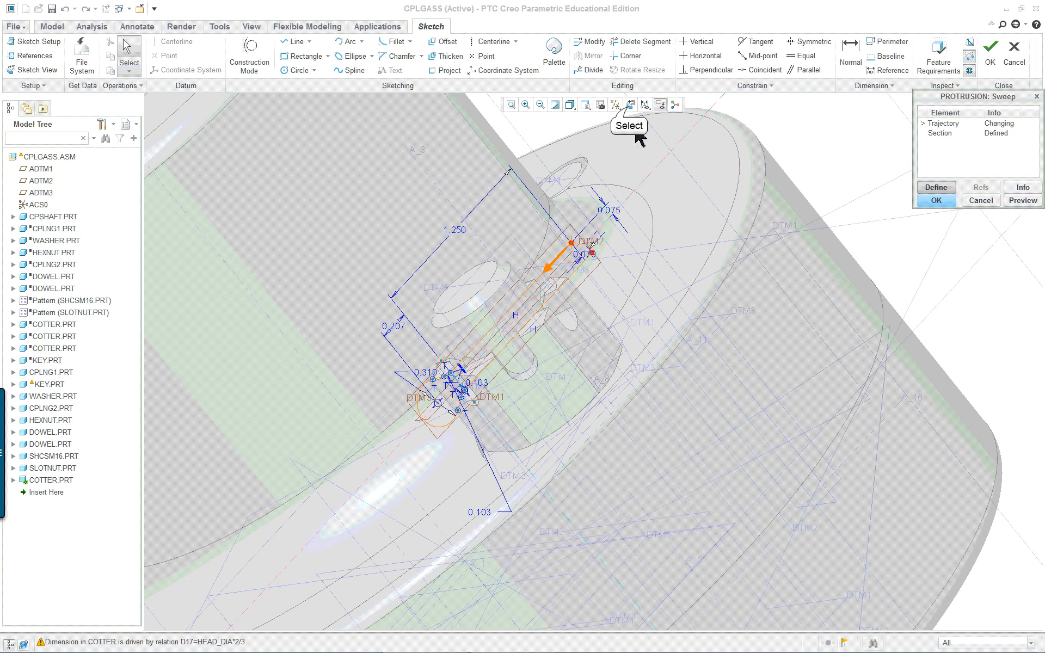
pyautogui.click(630, 105)
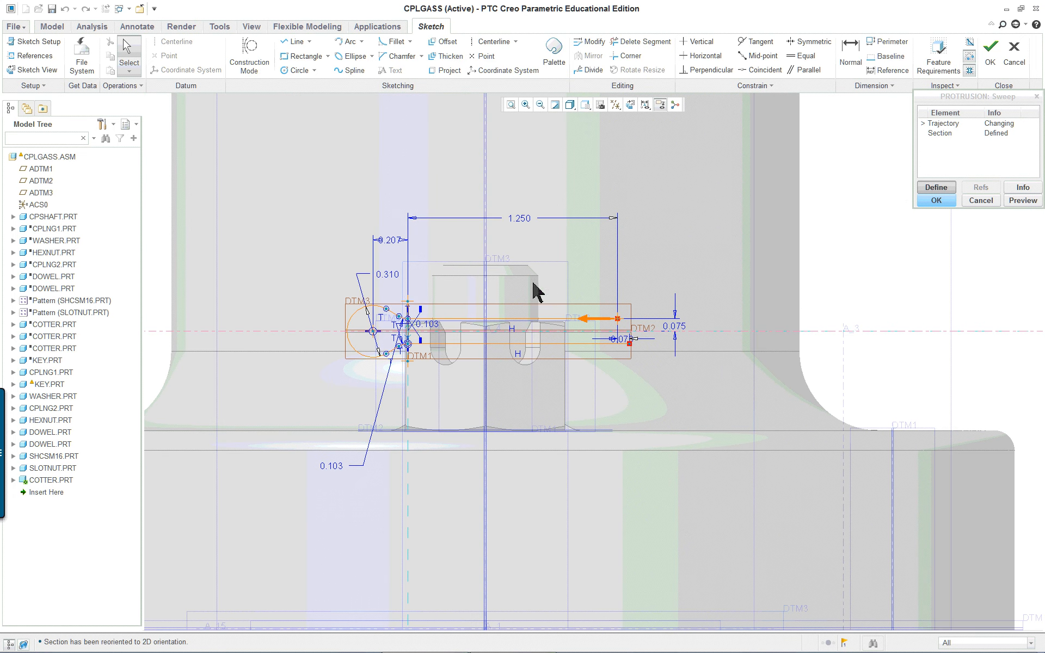
# Set the model display style to Shading while editing the cotter's trajectory sketch.
pyautogui.scroll(4, 532, 329)
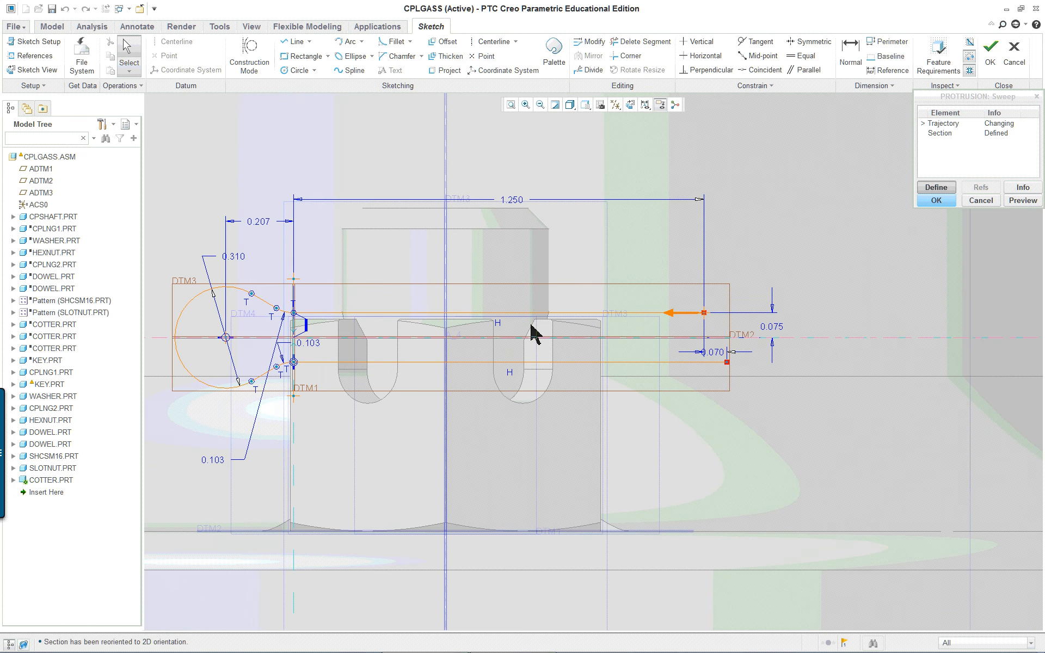
pyautogui.scroll(1, 536, 321)
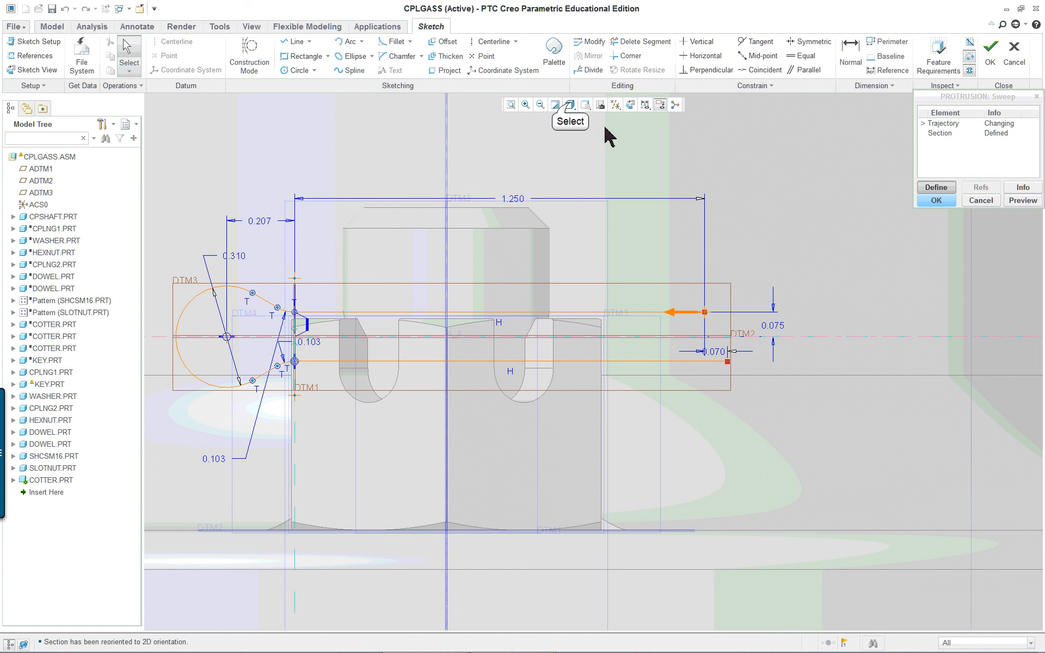
pyautogui.click(570, 105)
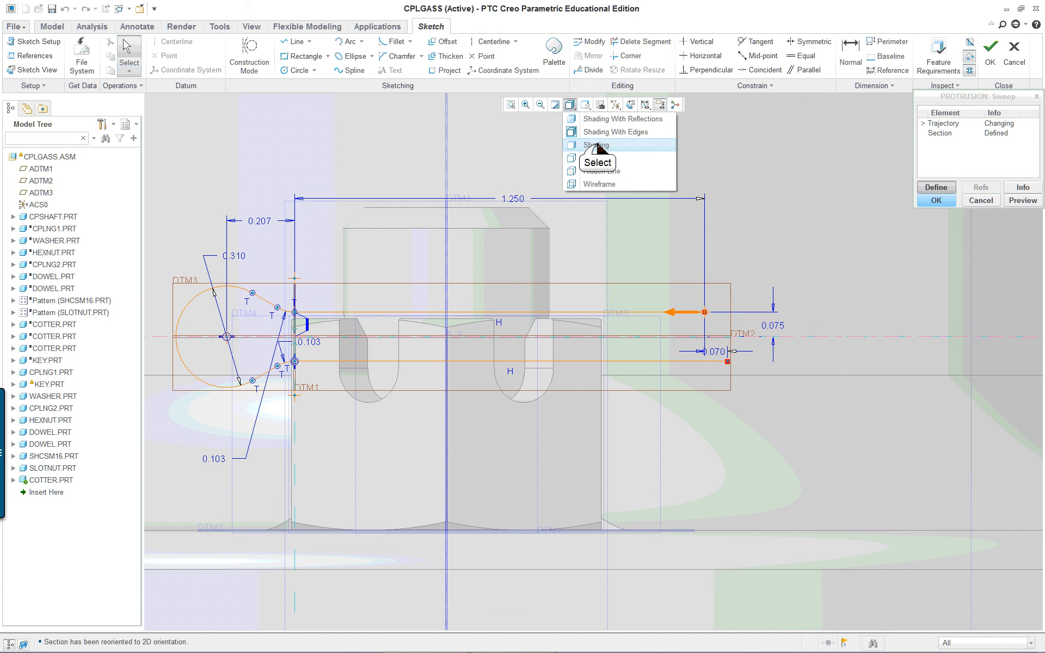
pyautogui.click(598, 146)
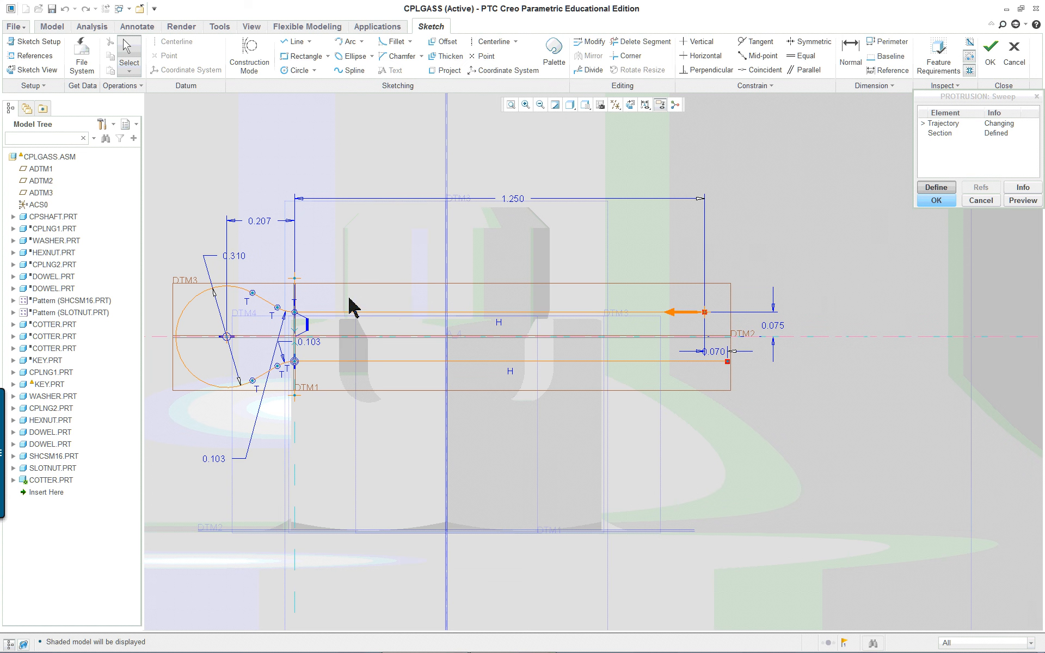
# Shorten both straight cotter legs, making the upper about 0.996 long and extending the lower about 0.094 beyond it.
pyautogui.scroll(1, 182, 237)
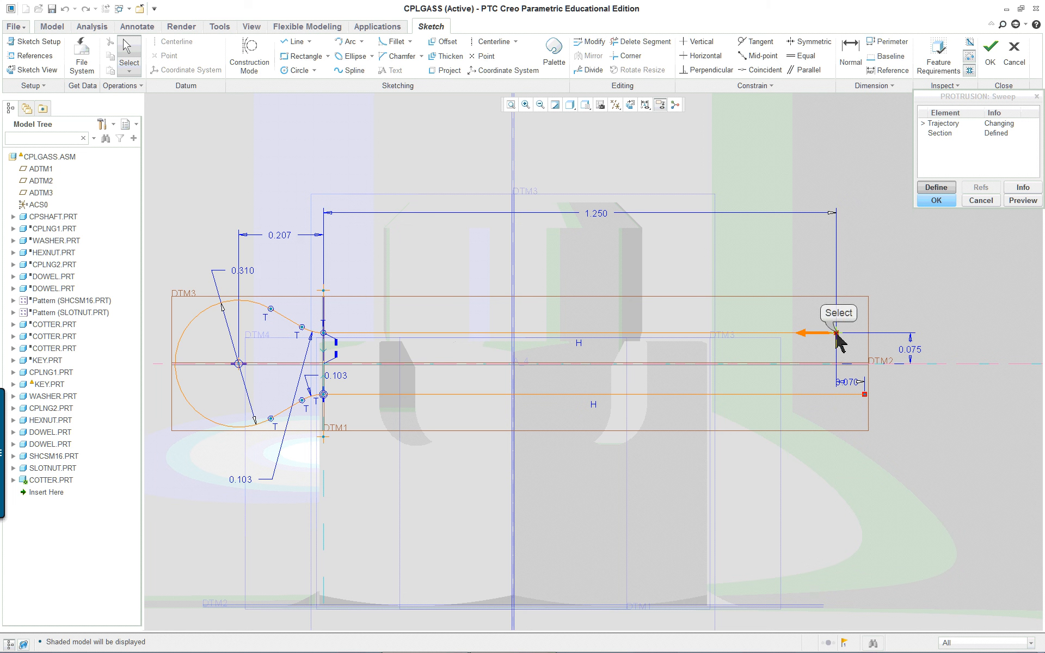
pyautogui.moveTo(838, 334); pyautogui.dragTo(734, 335)
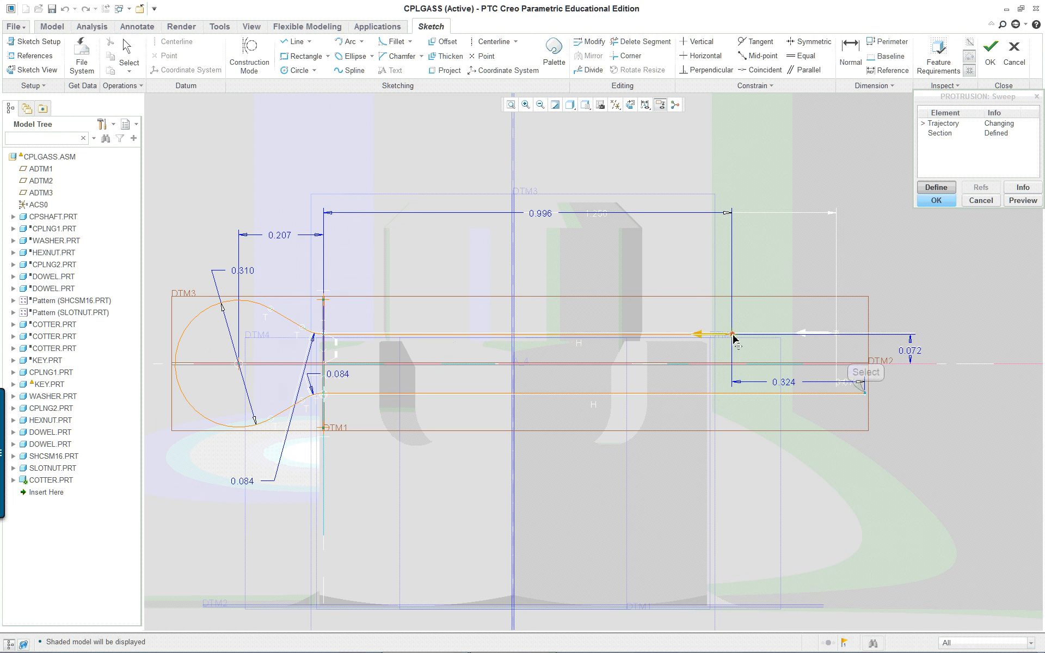
pyautogui.moveTo(867, 394); pyautogui.dragTo(771, 391)
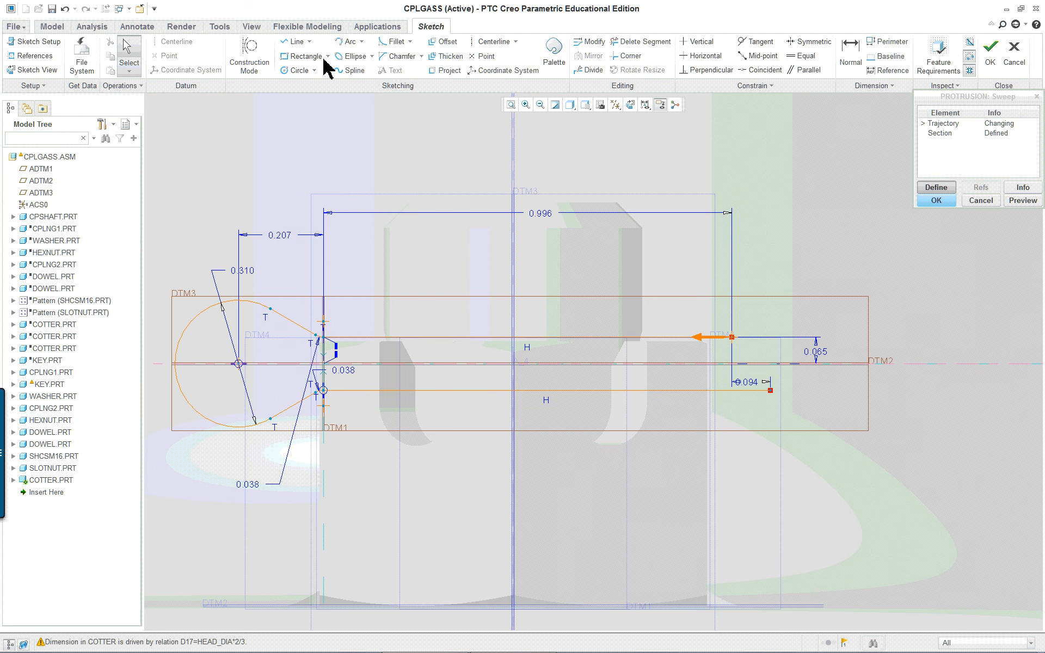
# Draw a tangent arc curving upward from the upper leg's free end, with a radius of about 0.255.
pyautogui.click(347, 42)
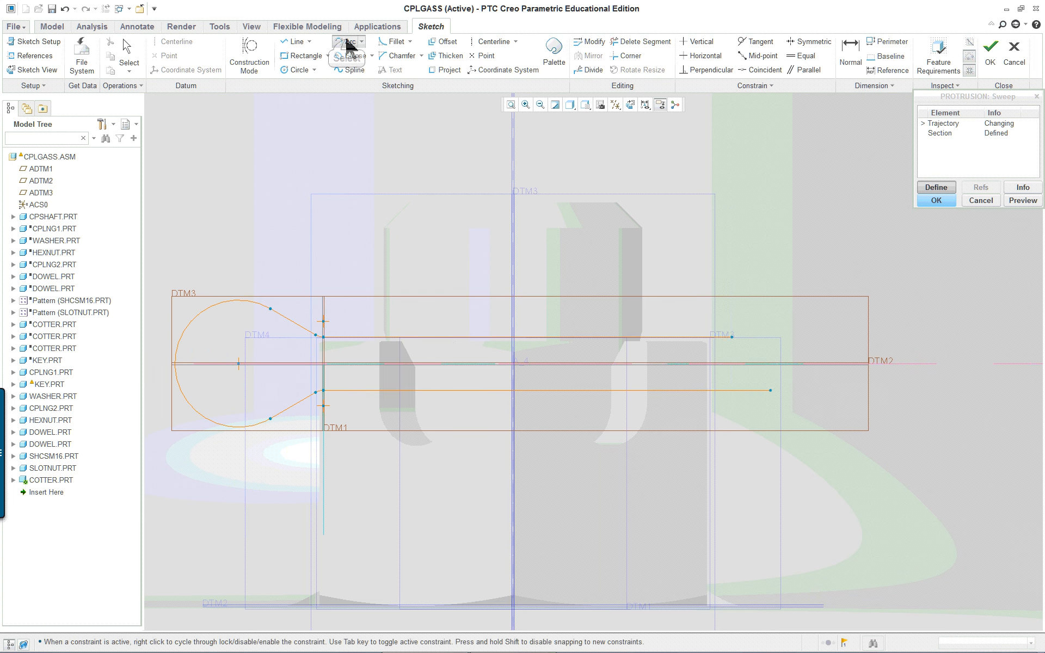
pyautogui.click(732, 338)
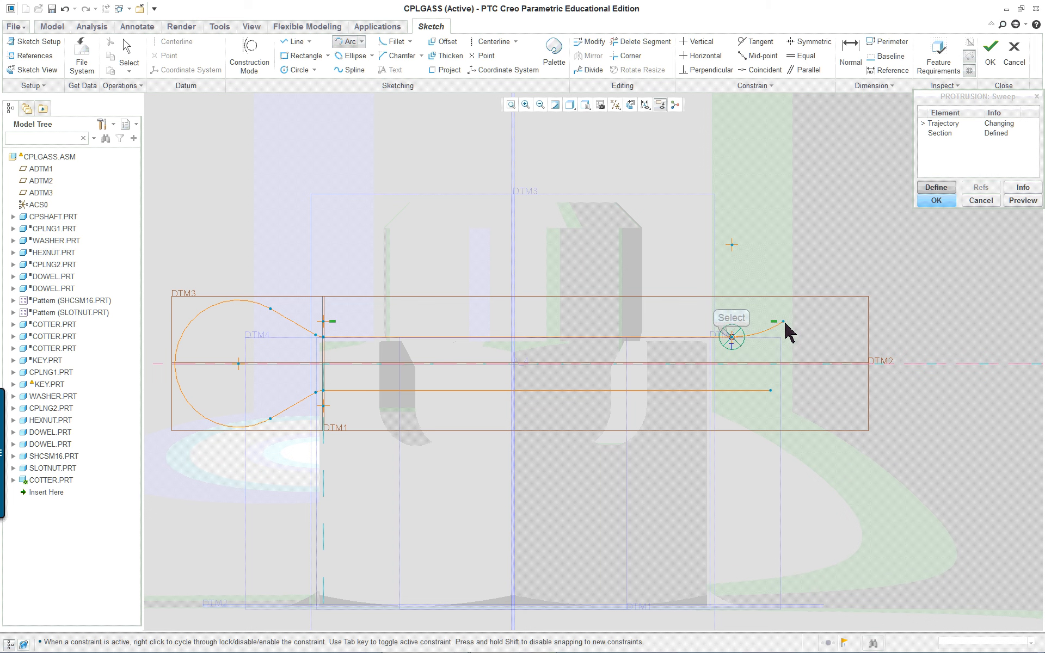
pyautogui.click(836, 232)
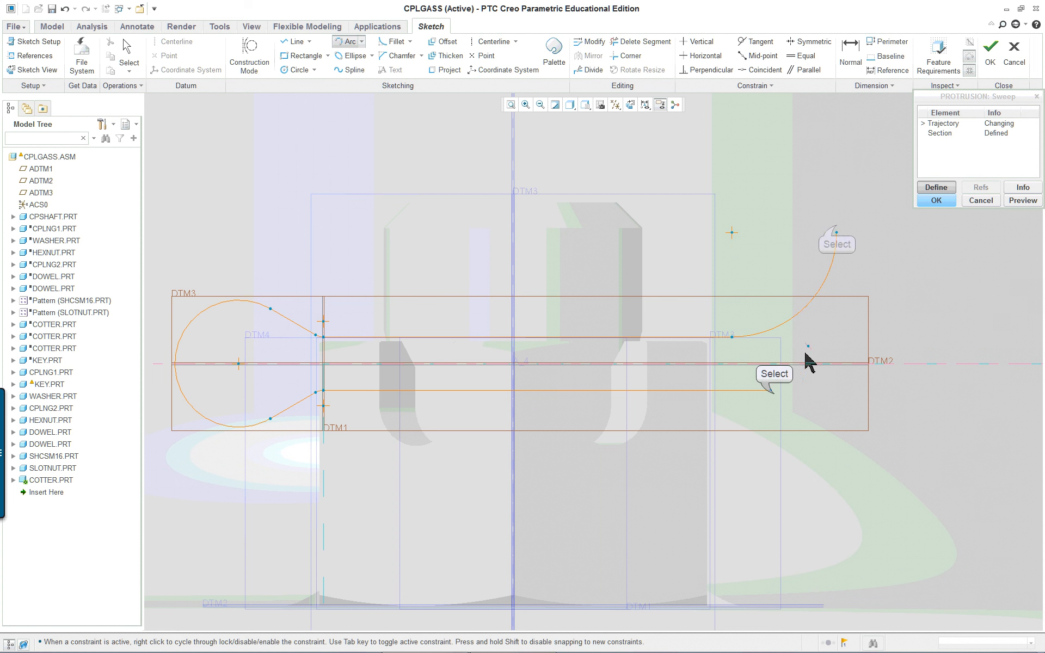
# Draw a tangent arc curving downward from the lower leg's end, radius about 0.399, and try to finish the sketch.
pyautogui.click(770, 390)
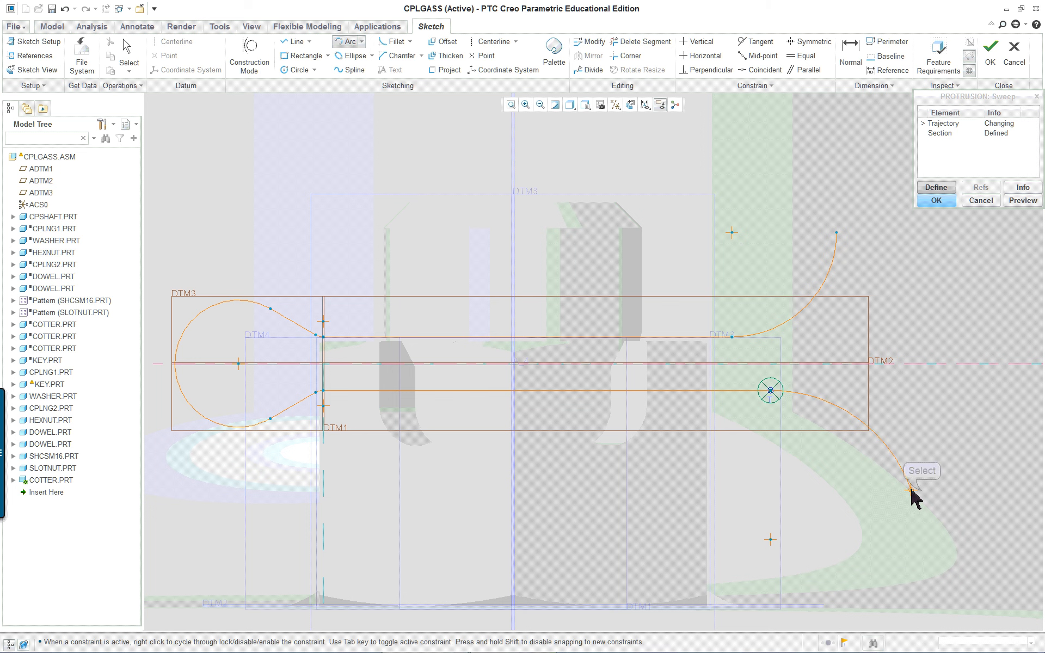
pyautogui.click(921, 491)
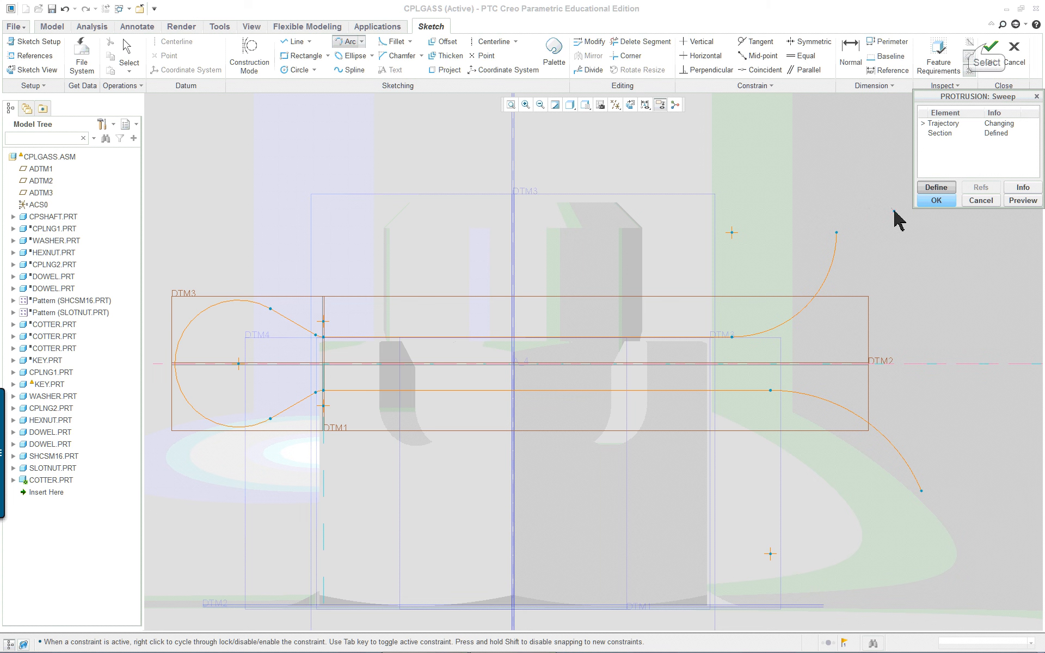
pyautogui.click(990, 51)
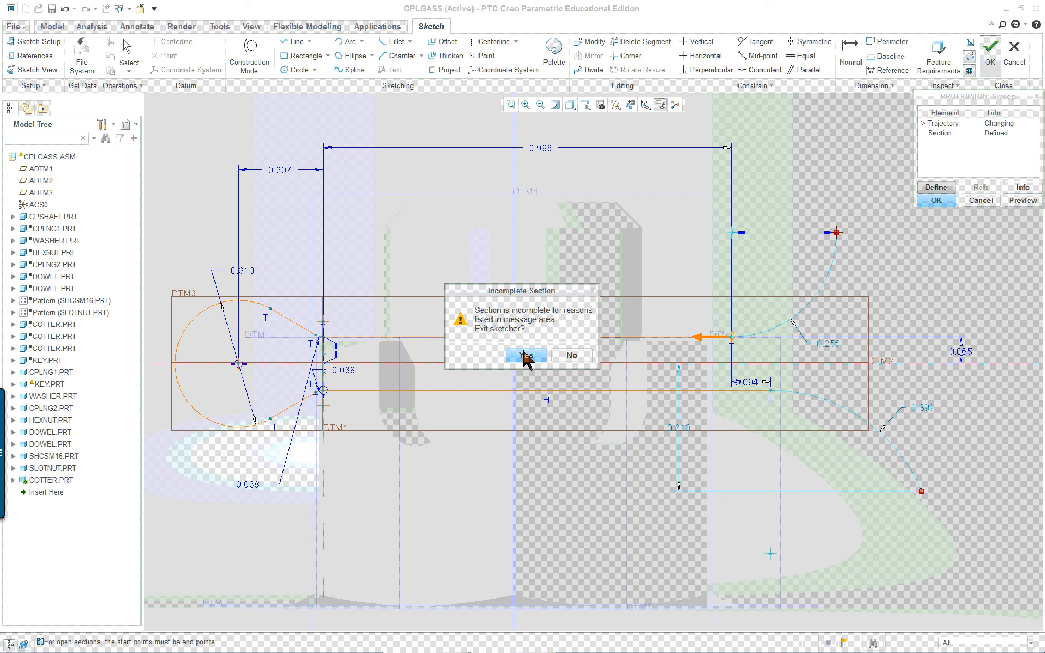
pyautogui.click(577, 356)
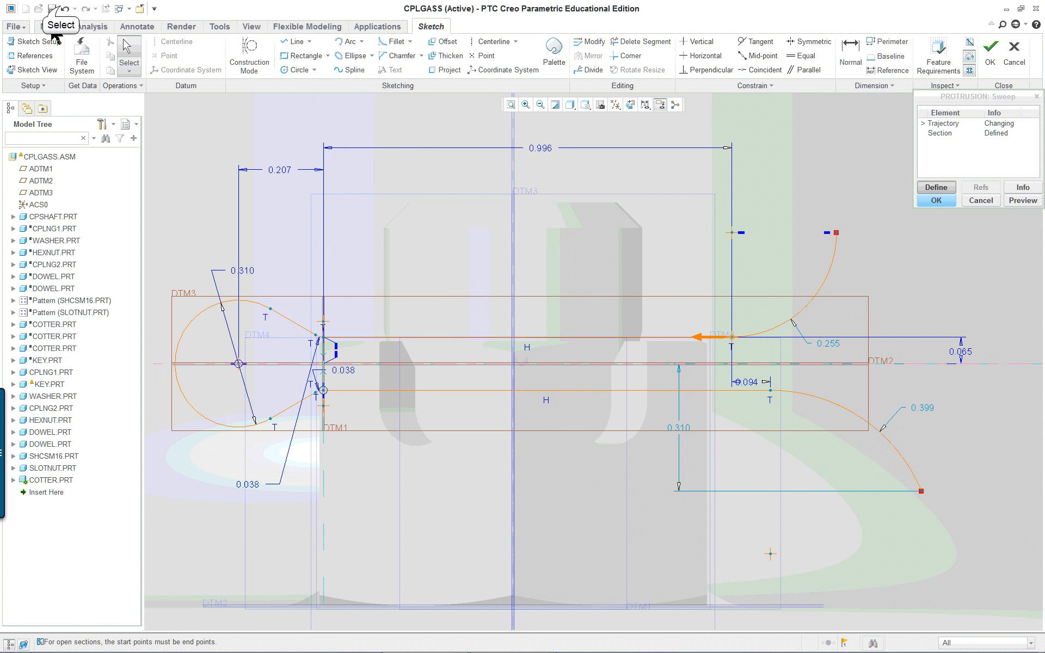
# Undo the lower arc and try again to finish the trajectory sketch.
pyautogui.click(62, 9)
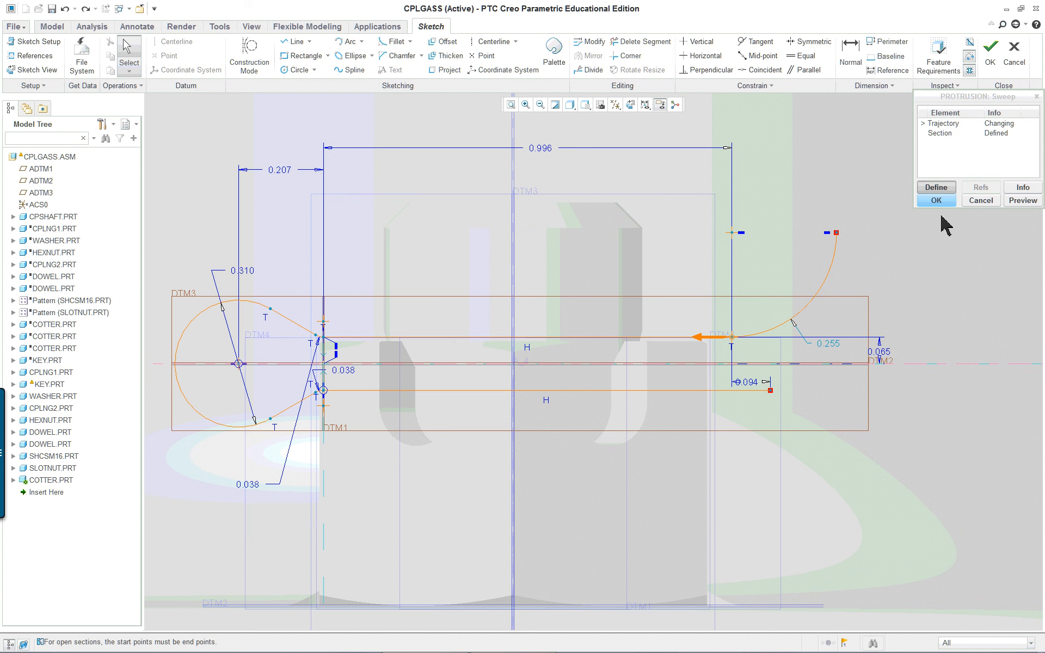
pyautogui.click(991, 55)
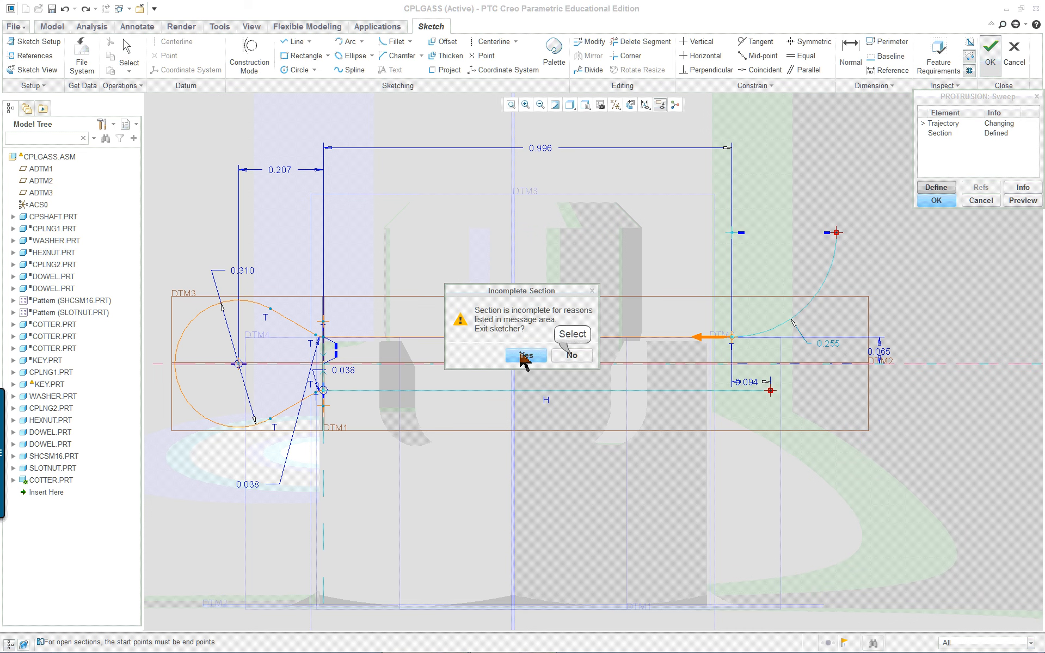
pyautogui.click(572, 356)
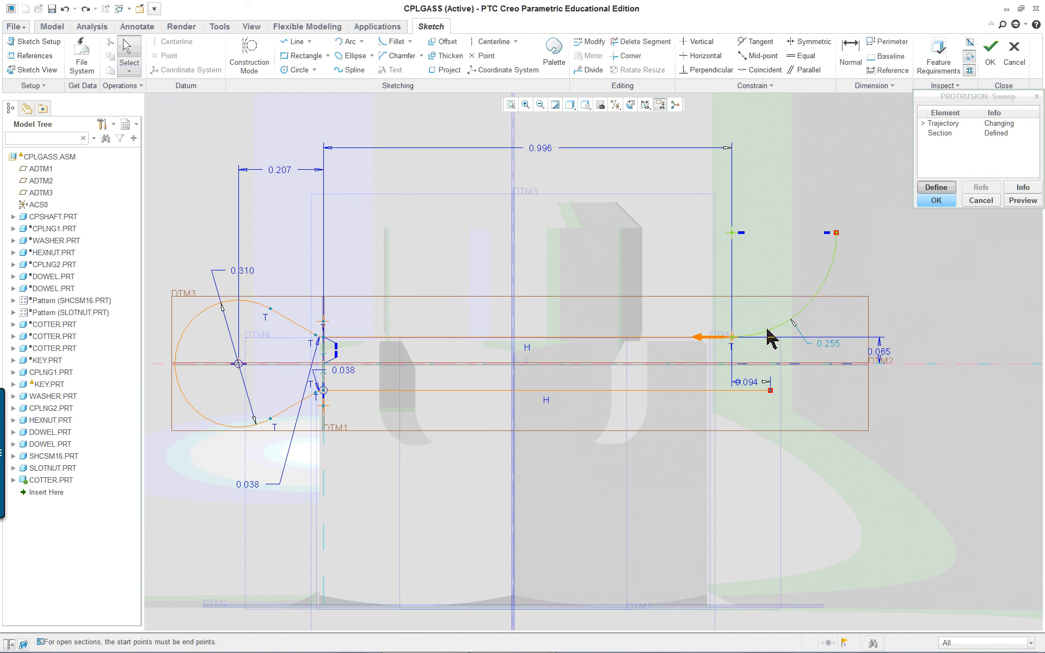
# Make the free end of the upper arc the trajectory's start point.
pyautogui.scroll(-1, 847, 321)
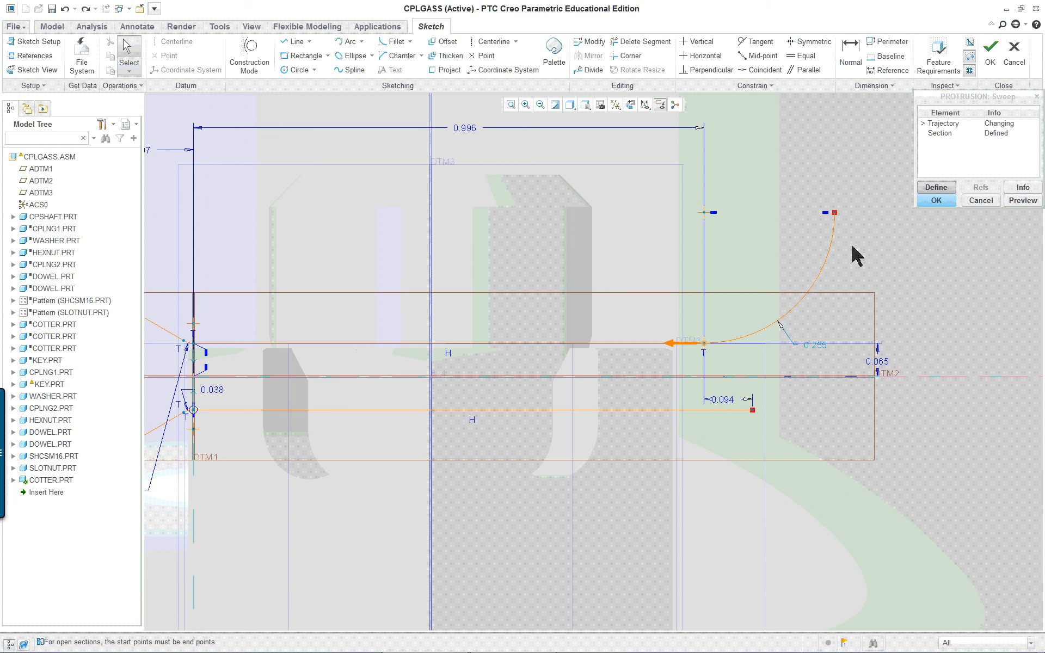
pyautogui.click(689, 343)
pyautogui.rightClick(834, 214)
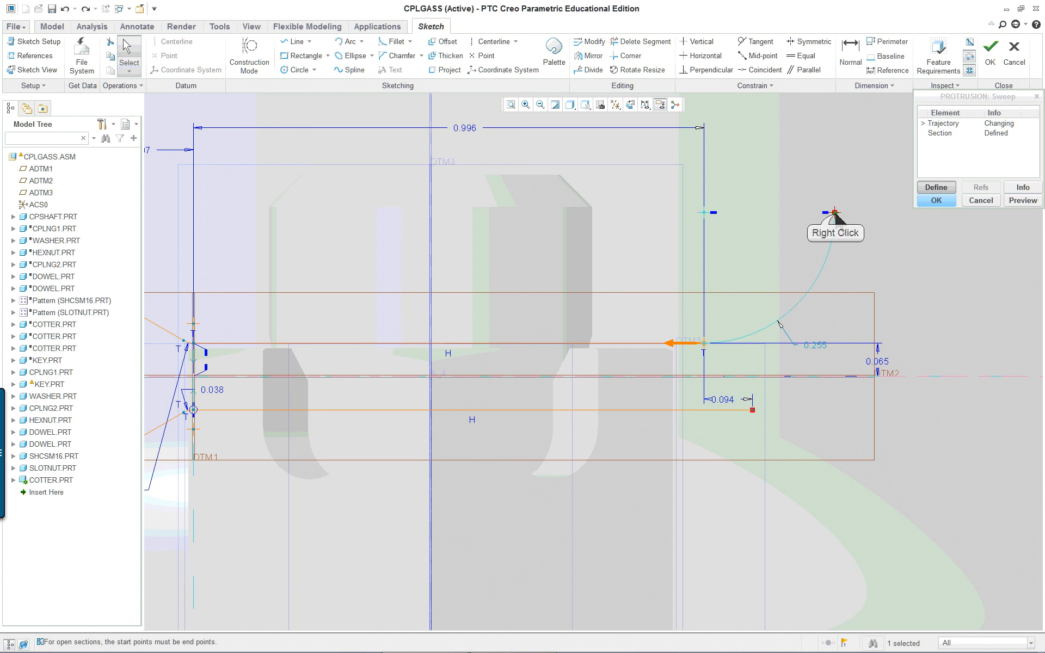
pyautogui.click(875, 351)
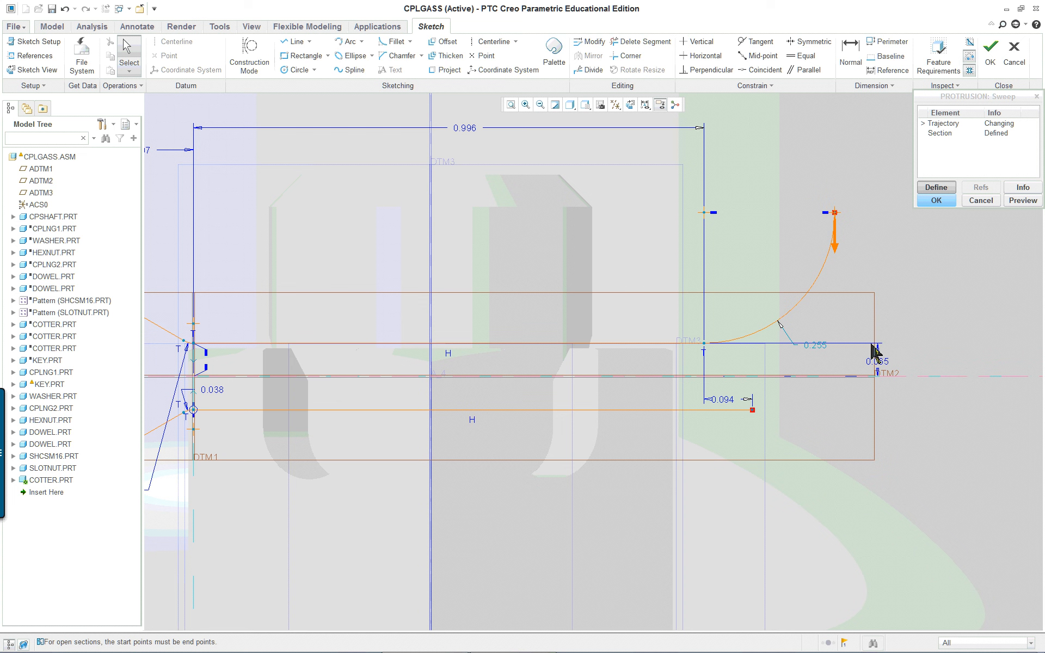
# Add a downward tangent arc at the lower leg's free end and complete the cotter's sweep redefinition.
pyautogui.click(349, 42)
pyautogui.click(753, 410)
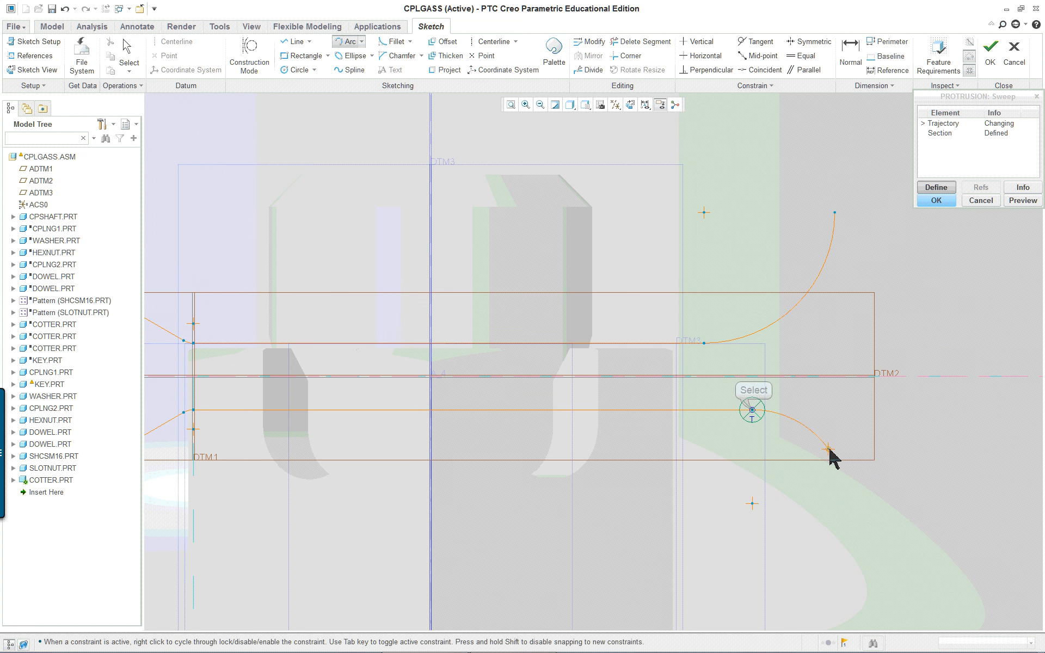
pyautogui.click(923, 516)
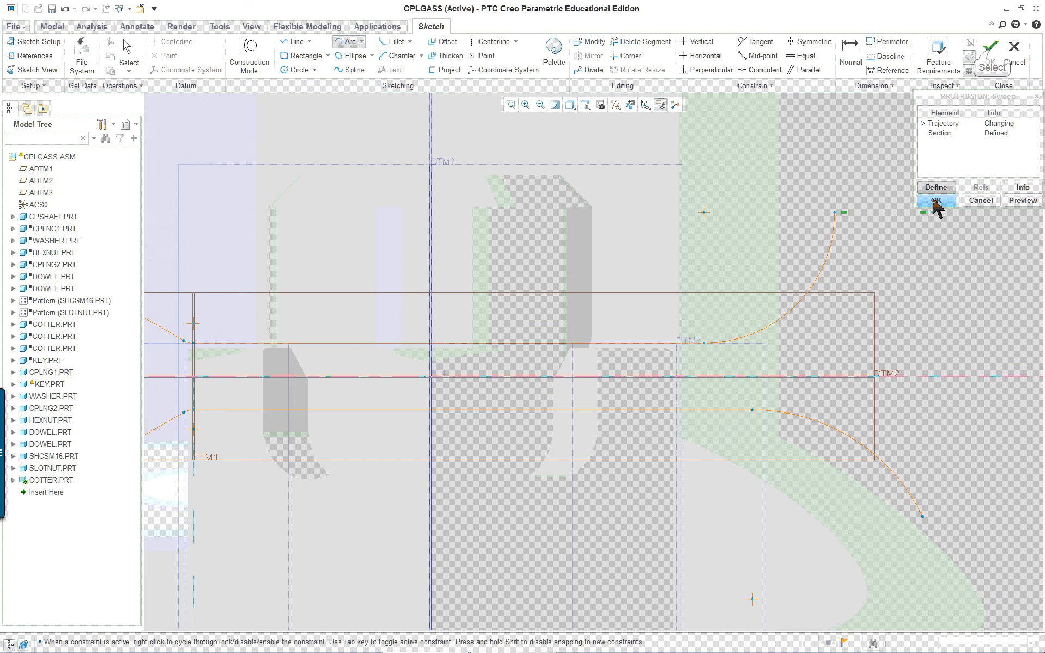
pyautogui.click(990, 52)
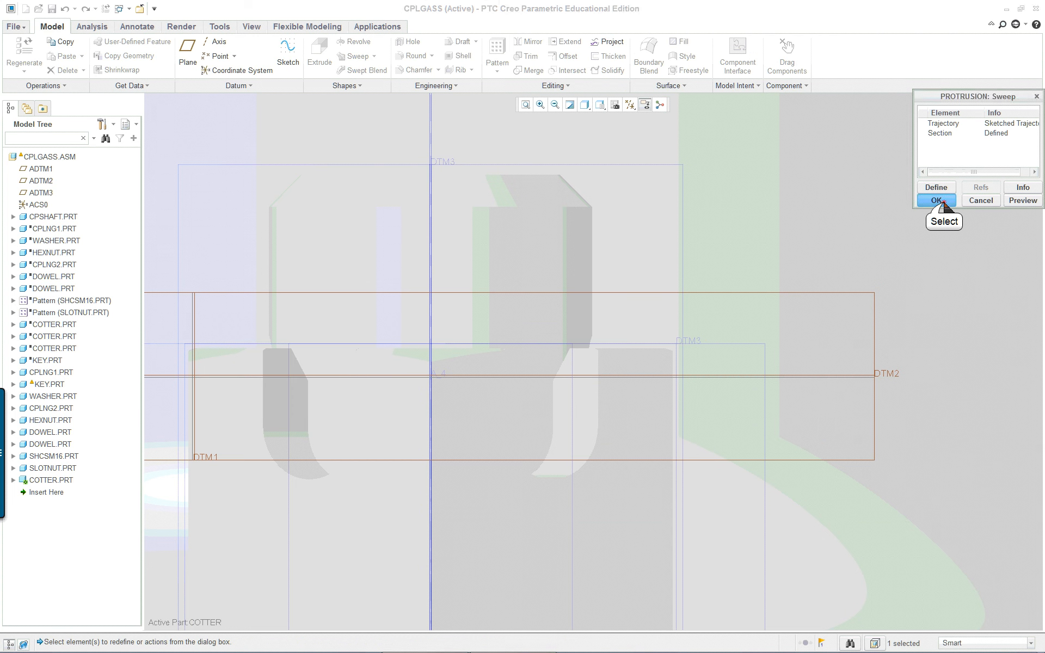
pyautogui.click(936, 200)
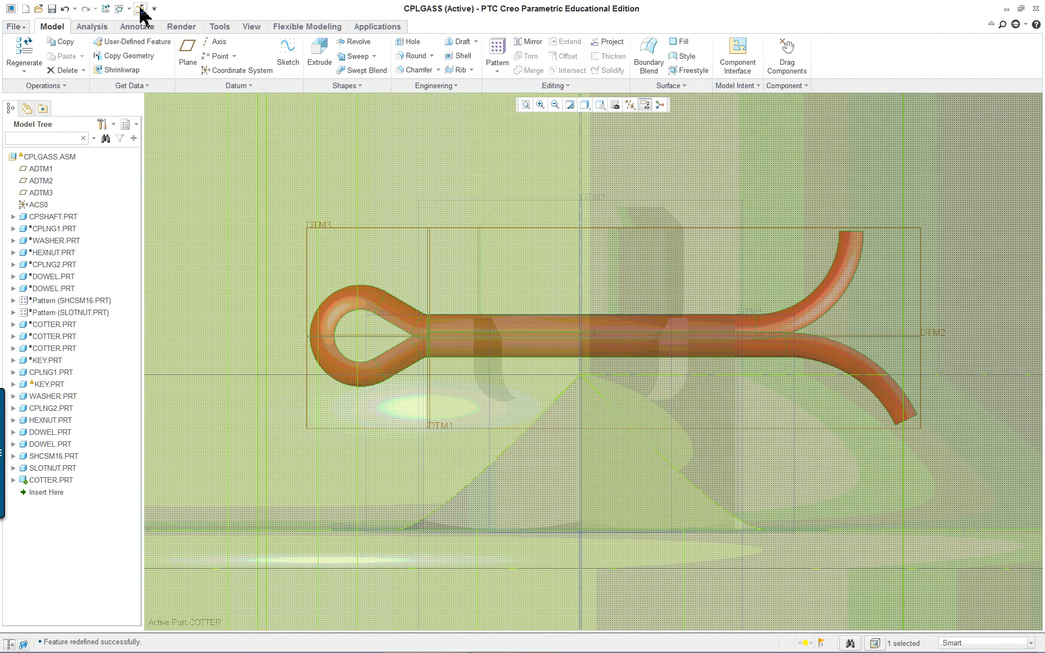
# Reactivate the top-level assembly CPLGASS.ASM.
pyautogui.scroll(-8, 531, 265)
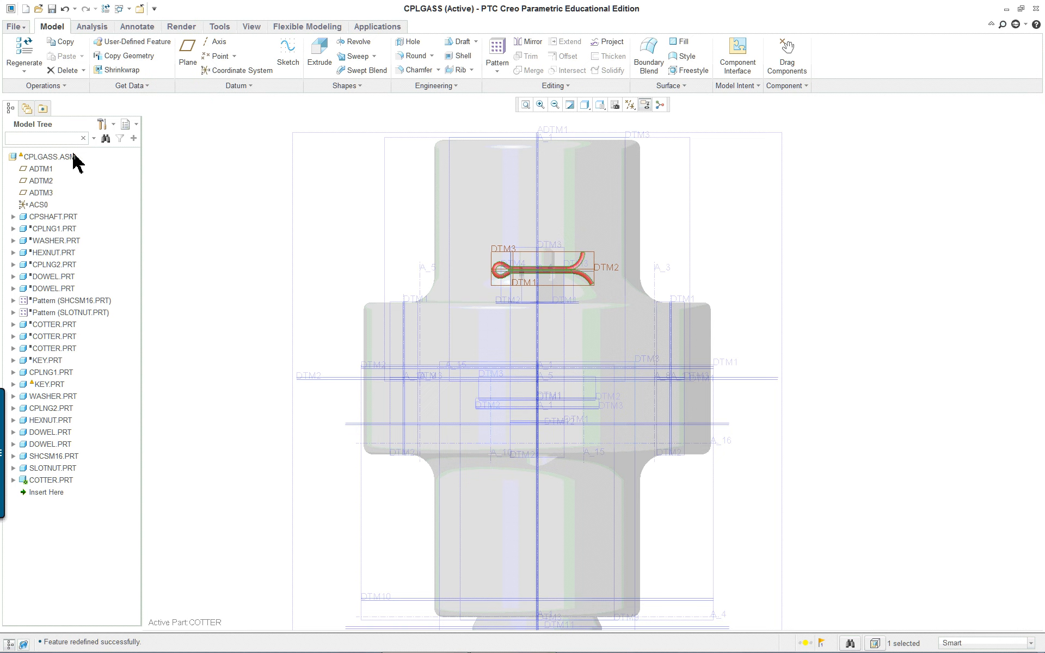
pyautogui.moveTo(235, 199)
pyautogui.mouseDown(button='middle')
pyautogui.moveTo(296, 243)
pyautogui.moveTo(259, 205)
pyautogui.moveTo(292, 186)
pyautogui.mouseUp(button='middle')
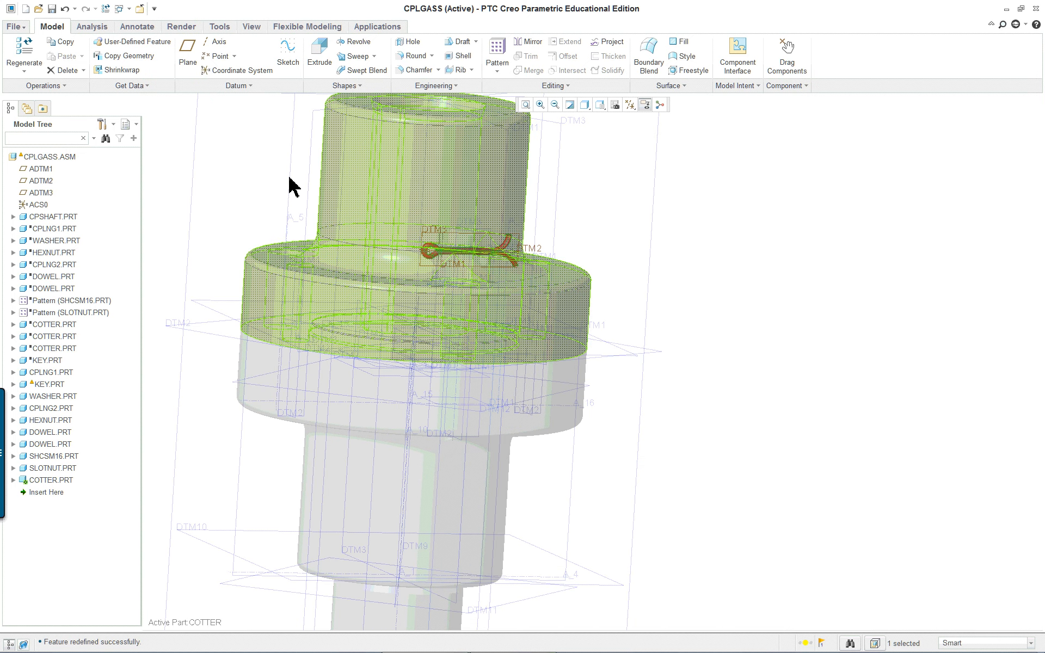
pyautogui.scroll(-3, 293, 172)
pyautogui.moveTo(515, 244); pyautogui.dragTo(487, 264, button='middle')
pyautogui.rightClick(65, 156)
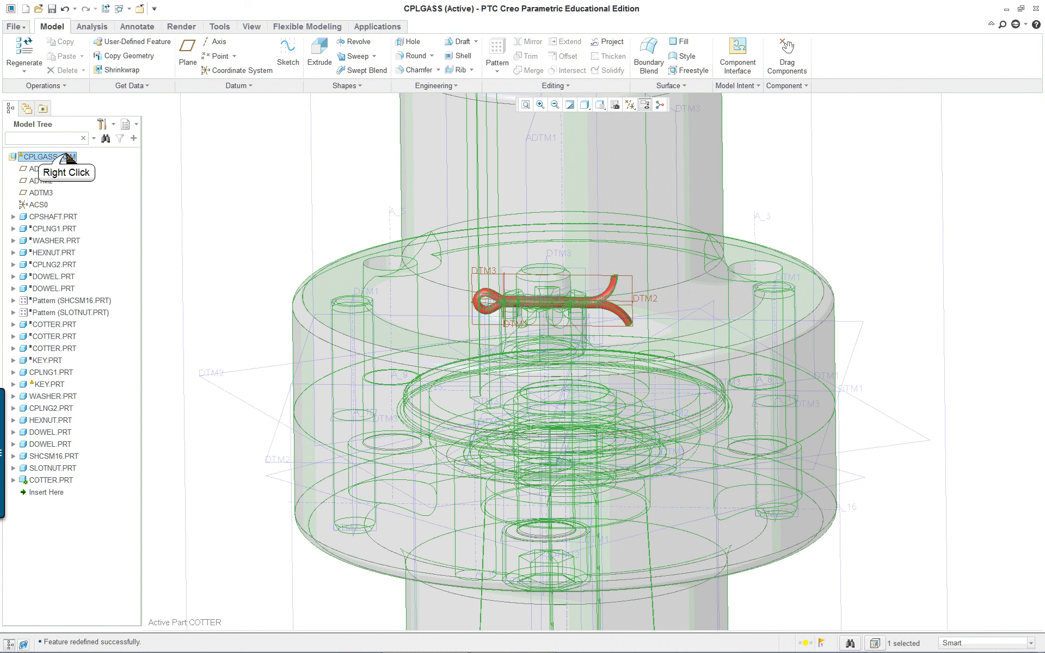
pyautogui.click(104, 162)
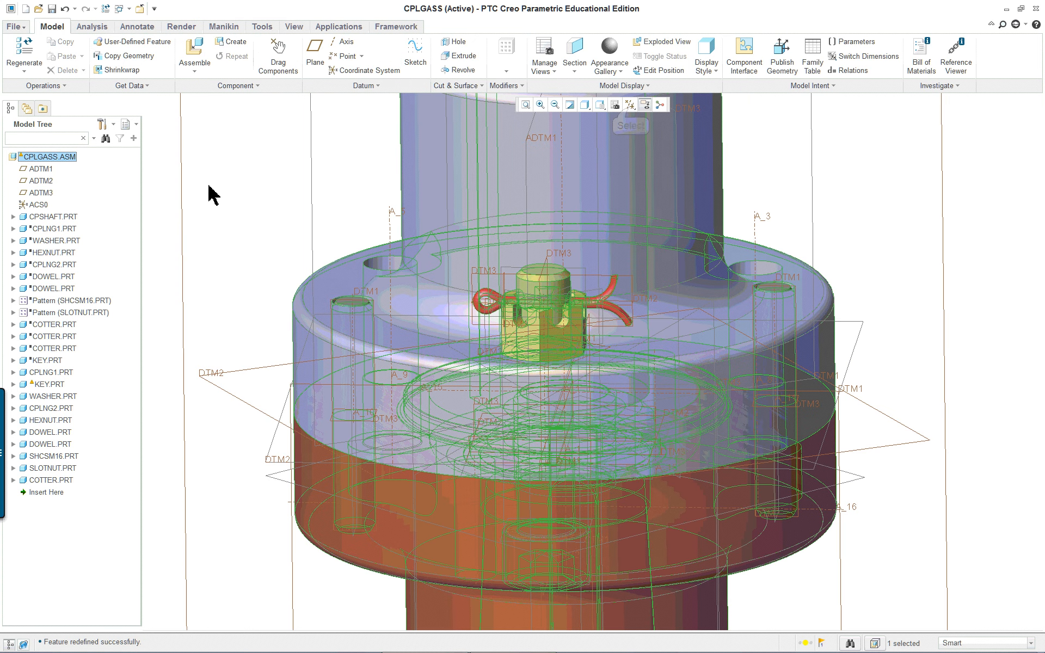
# Turn off the display of all datum axes, points, coordinate systems and planes, and repaint the view.
pyautogui.click(630, 105)
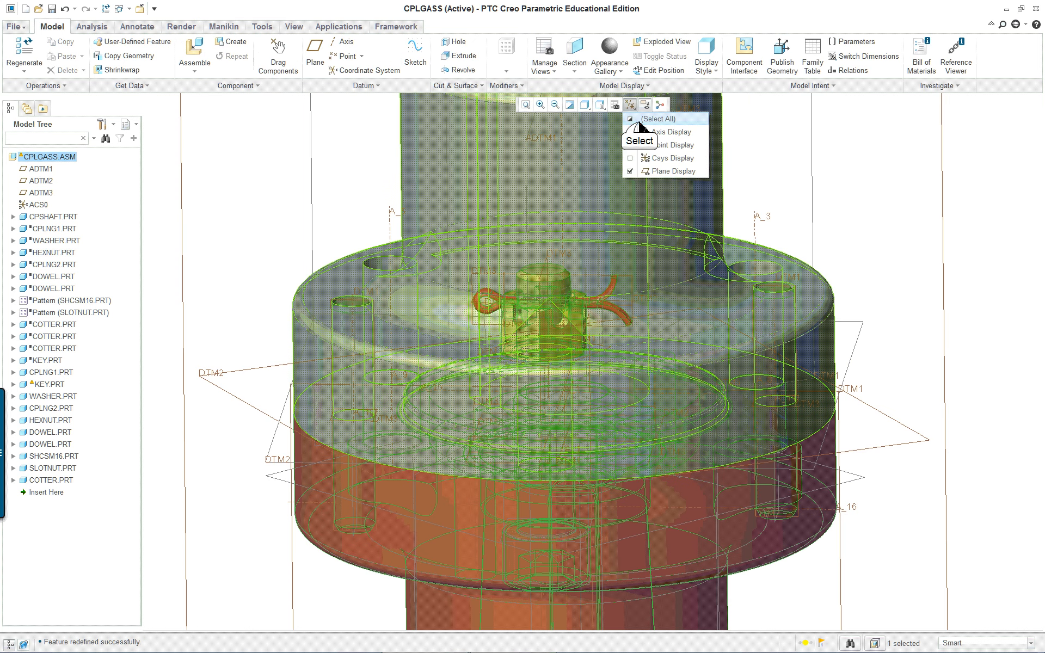
pyautogui.click(629, 120)
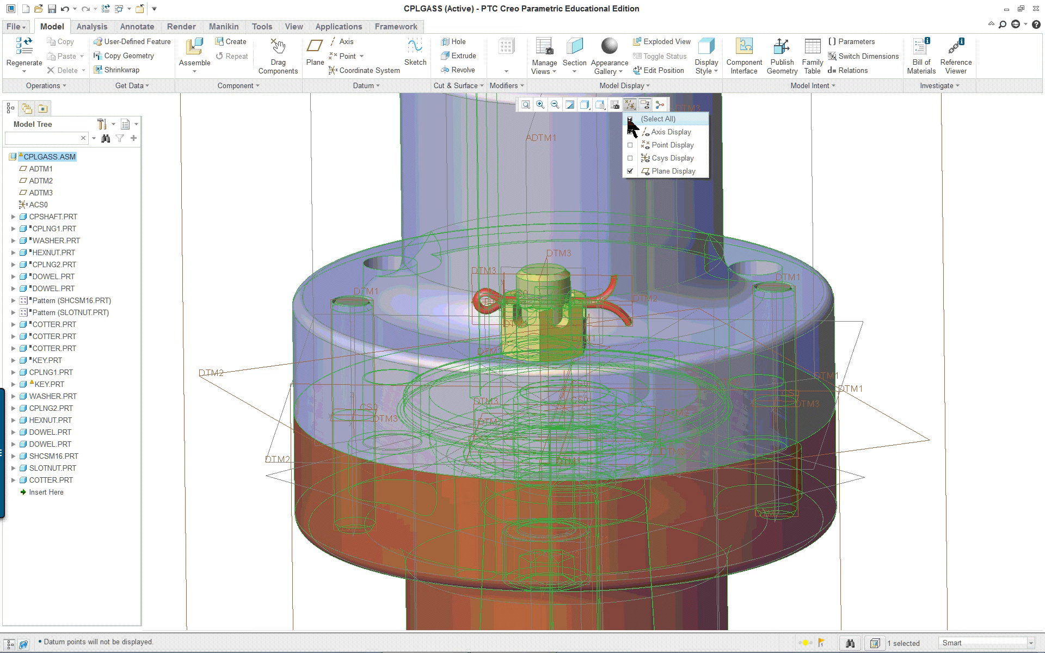
pyautogui.click(629, 120)
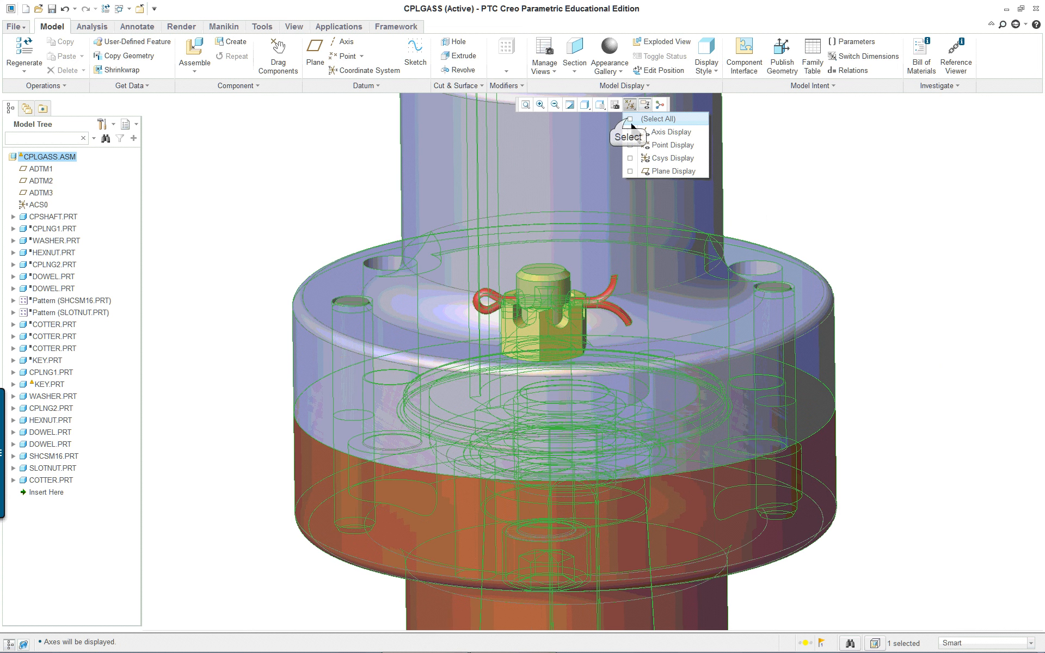
pyautogui.click(863, 202)
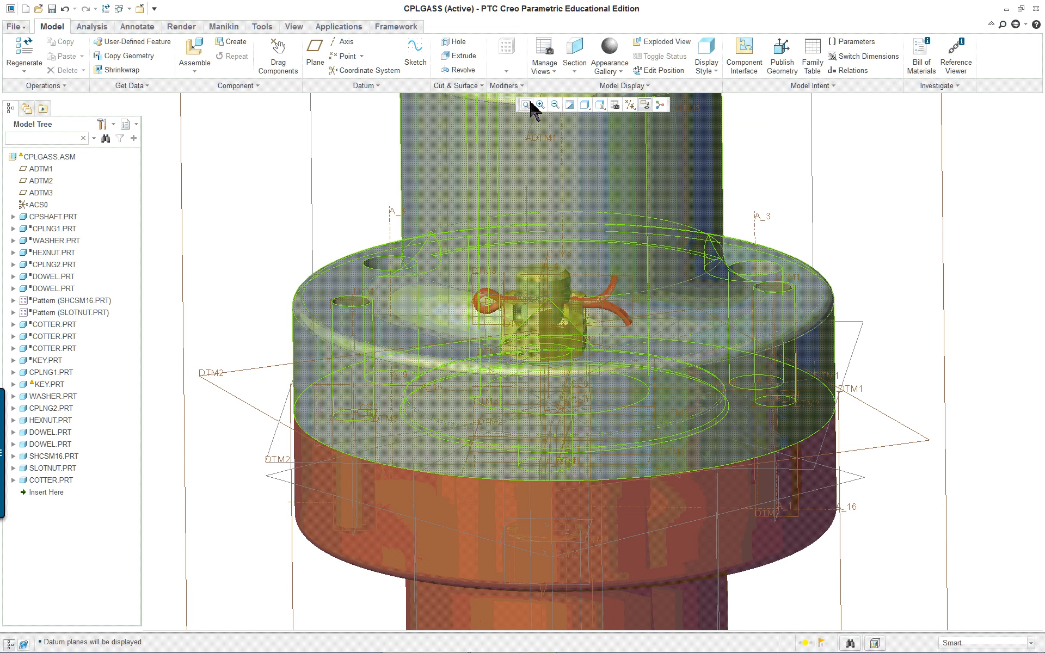
pyautogui.click(569, 105)
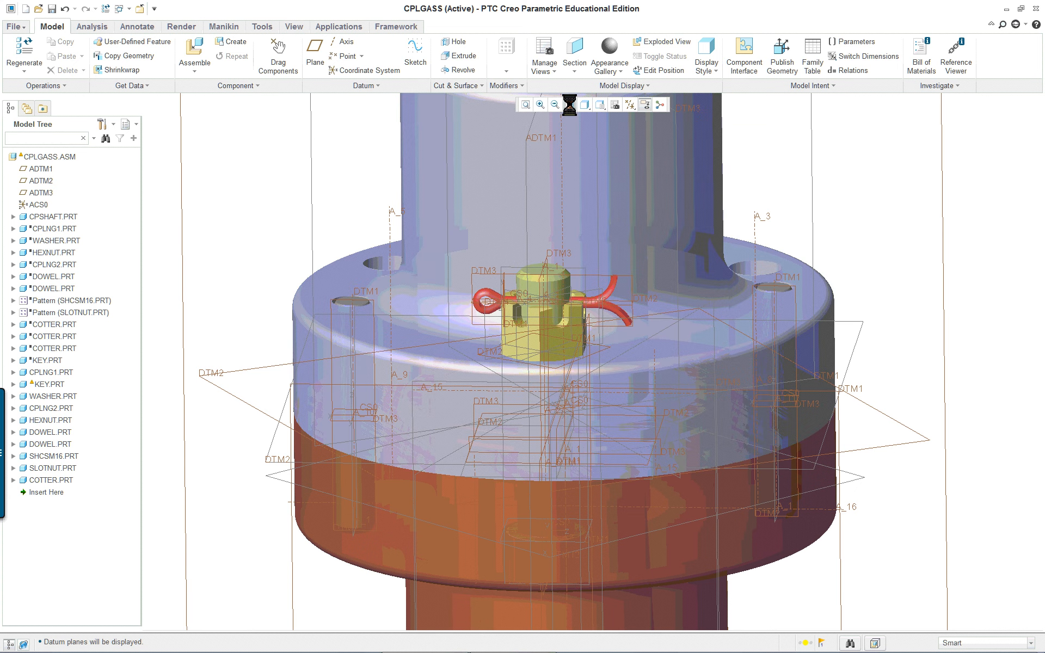
pyautogui.click(630, 104)
pyautogui.click(630, 119)
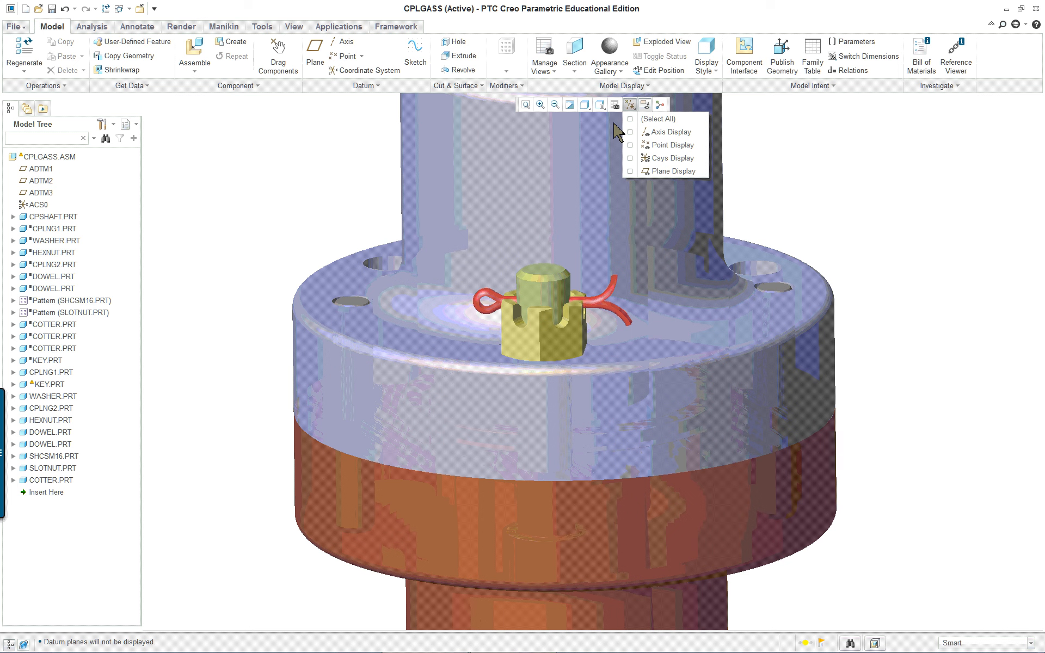
pyautogui.click(569, 108)
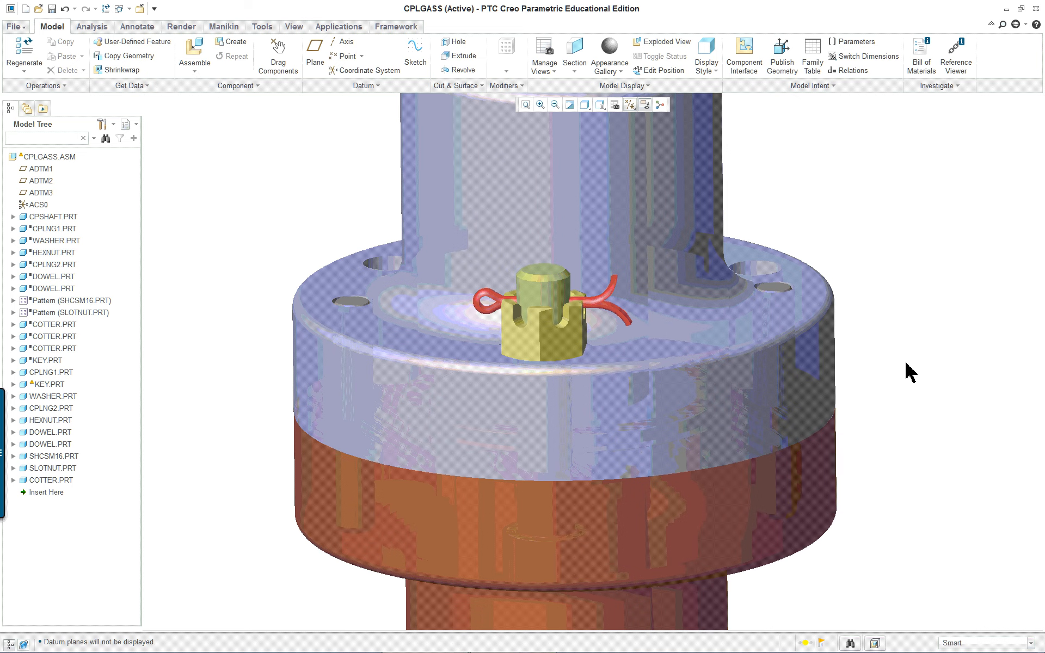
# Group the last COTTER, SLOTNUT and SHCSM16 components in the assembly.
pyautogui.scroll(-3, 906, 369)
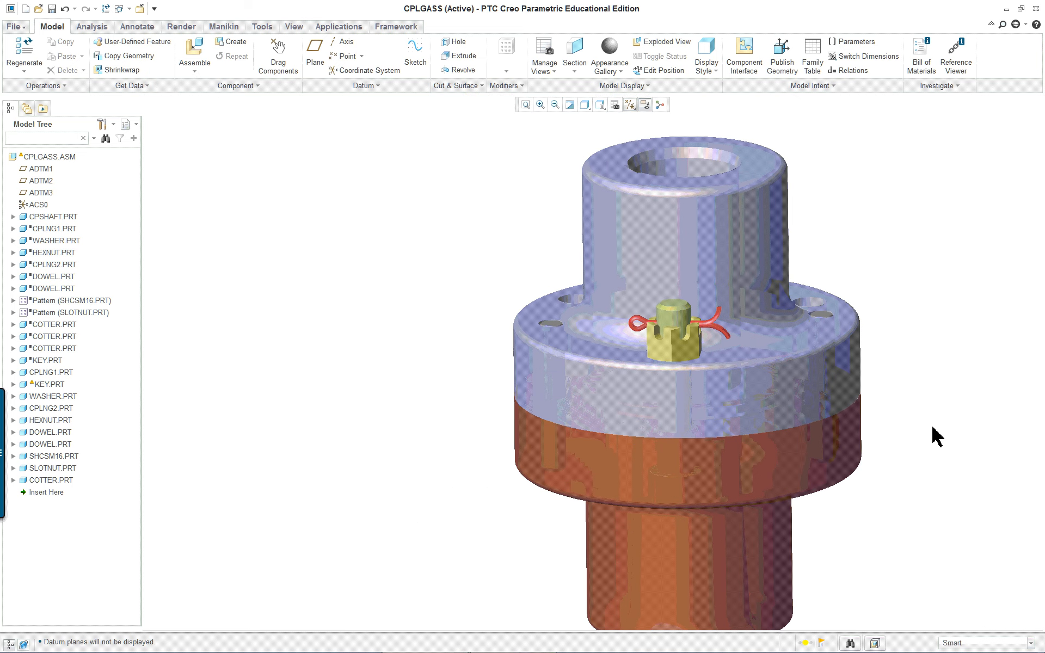
pyautogui.scroll(2, 935, 436)
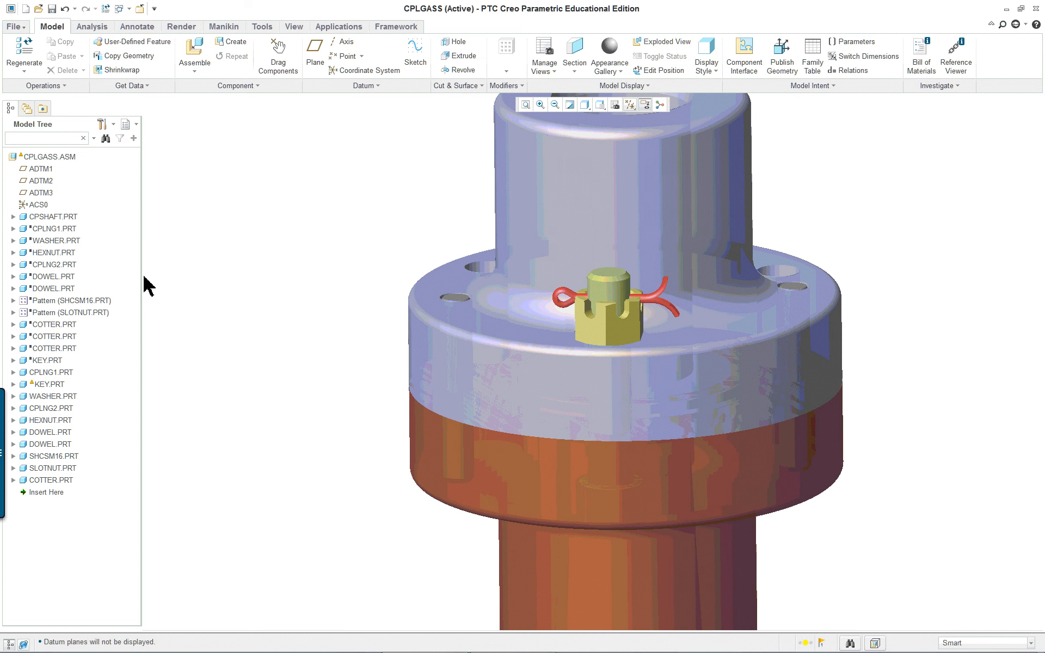
pyautogui.click(64, 480)
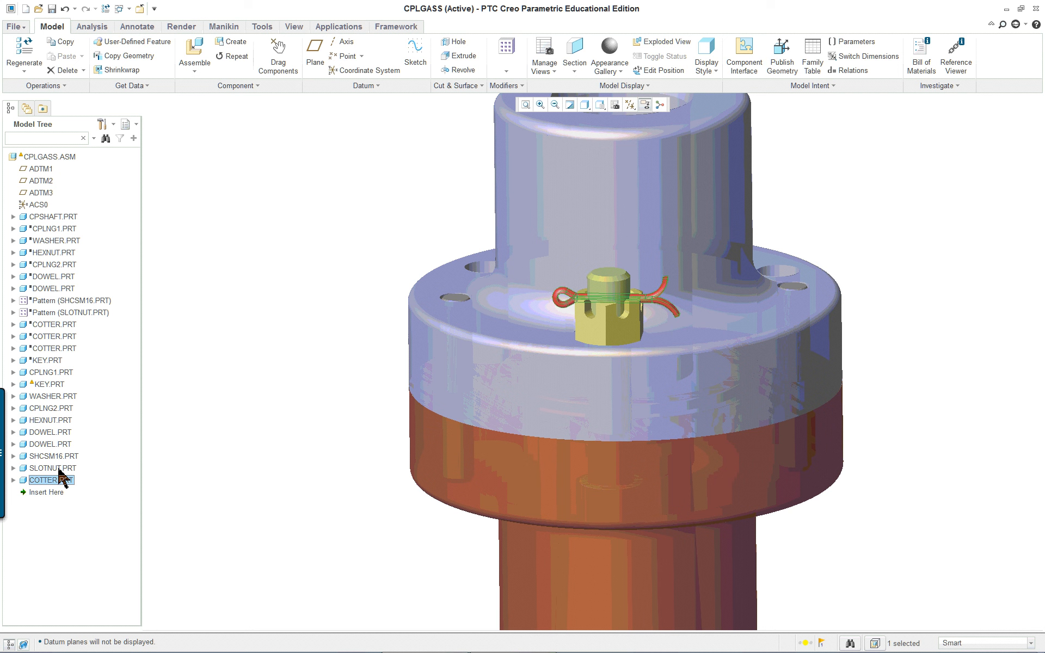
pyautogui.keyDown('ctrl'); pyautogui.click(63, 468); pyautogui.keyUp('ctrl')
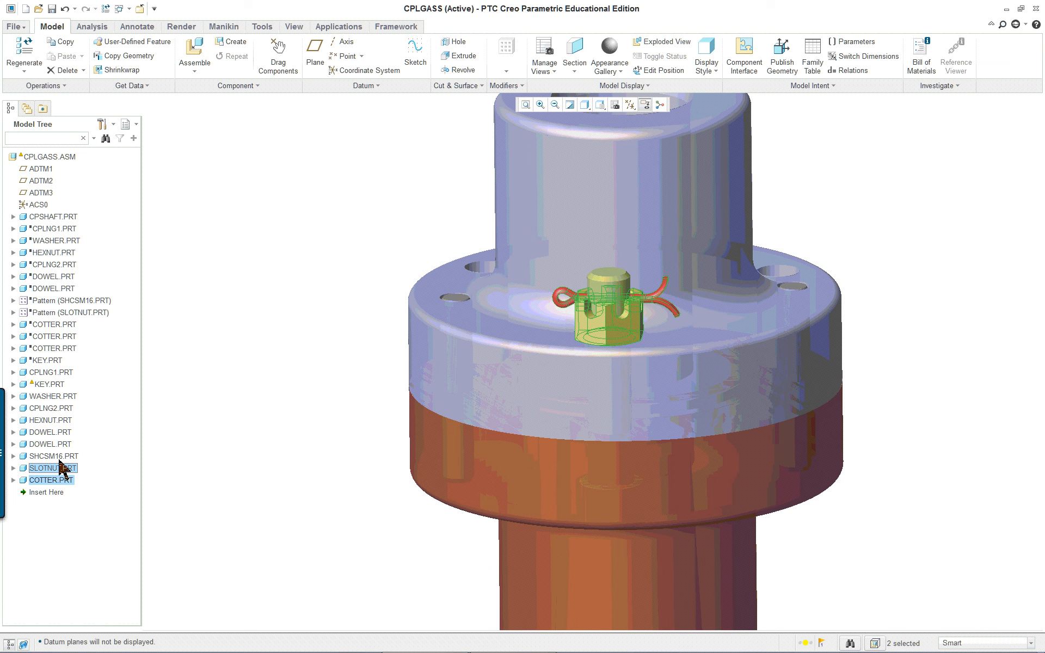
pyautogui.keyDown('ctrl'); pyautogui.click(62, 458); pyautogui.keyUp('ctrl')
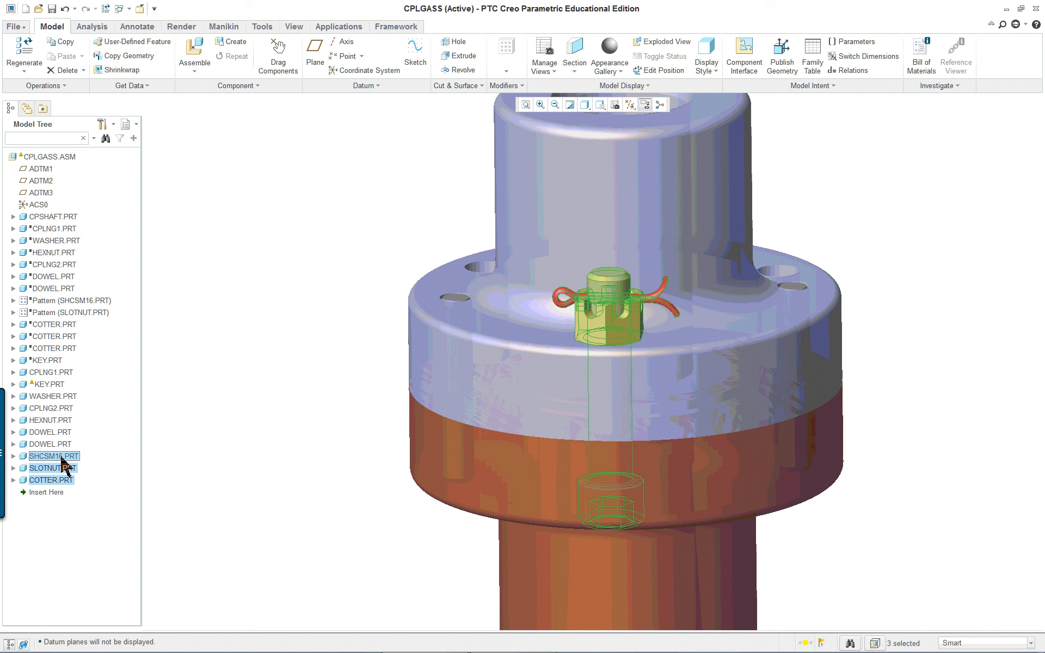
pyautogui.rightClick(61, 460)
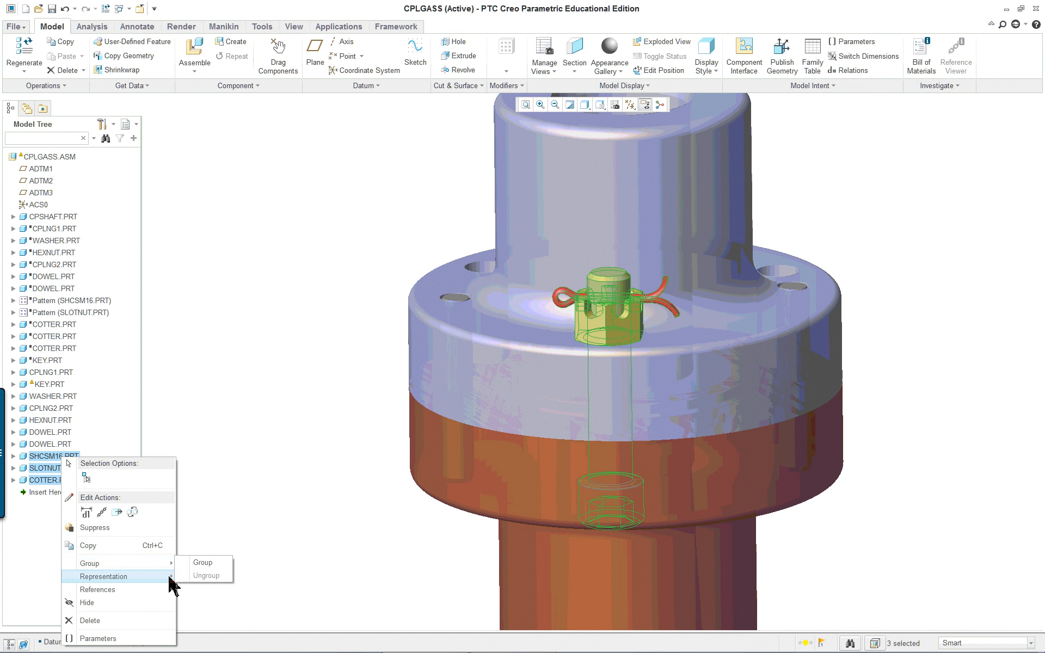
pyautogui.click(204, 564)
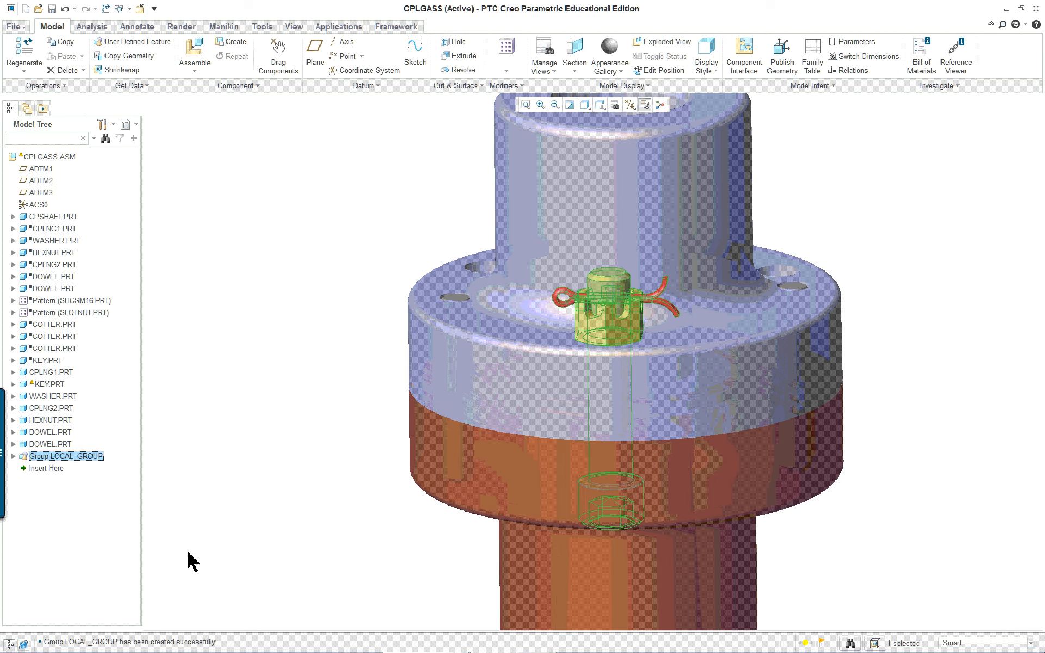
# Pattern the screw, nut and cotter group with a reference pattern of reference type Group.
pyautogui.rightClick(100, 466)
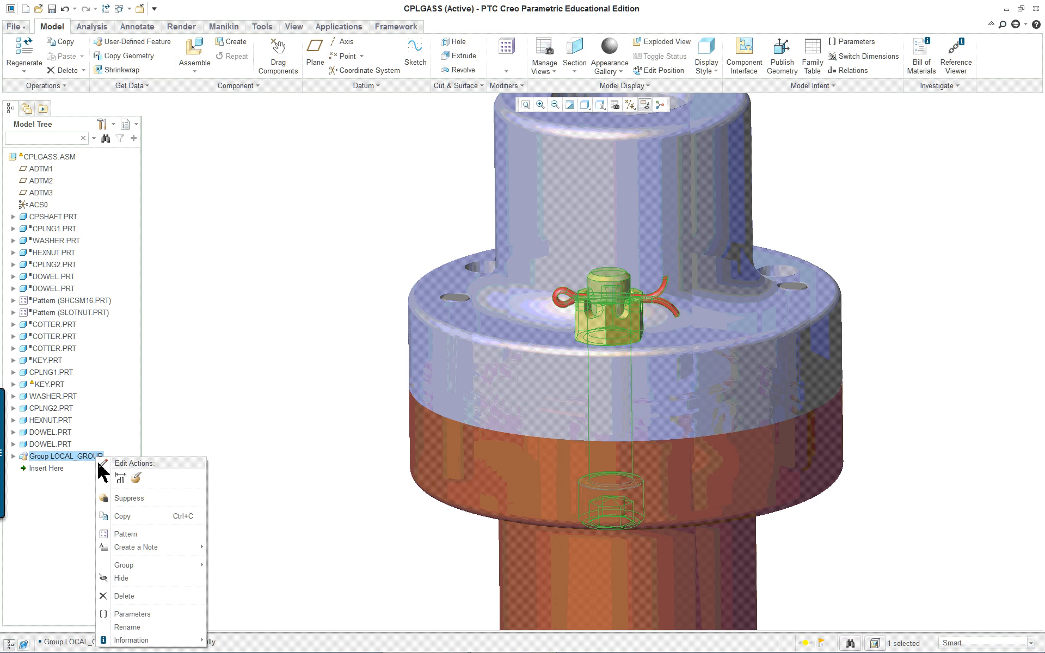
pyautogui.click(129, 535)
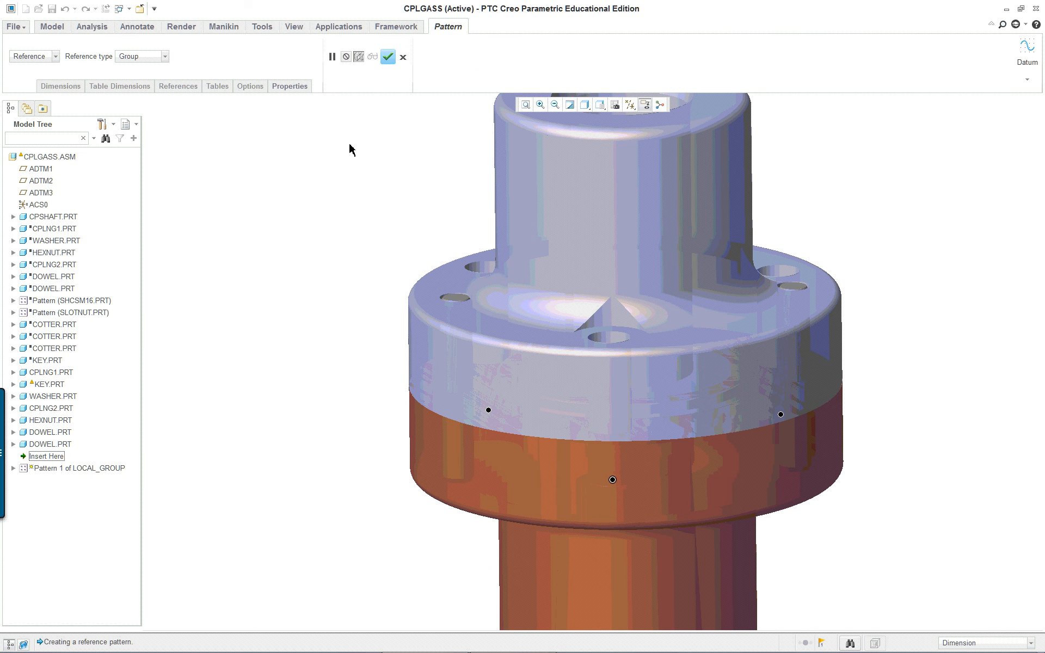
pyautogui.click(388, 56)
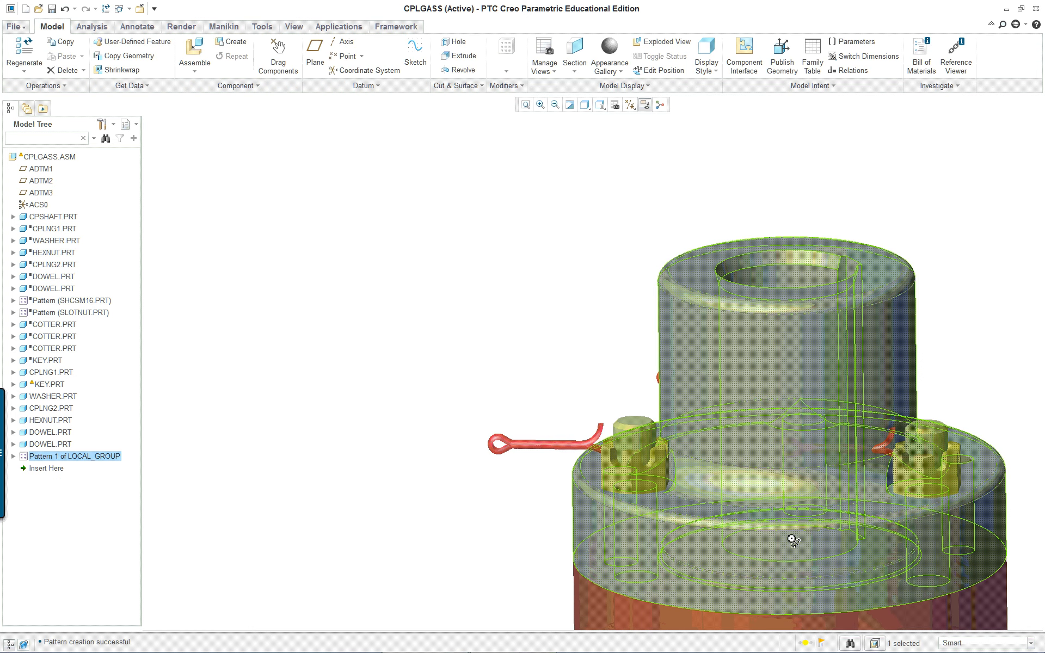
# Inspect the cotters around the flange and open the placement definition of the patterned group's original cotter.
pyautogui.moveTo(850, 531); pyautogui.dragTo(867, 536, button='middle')
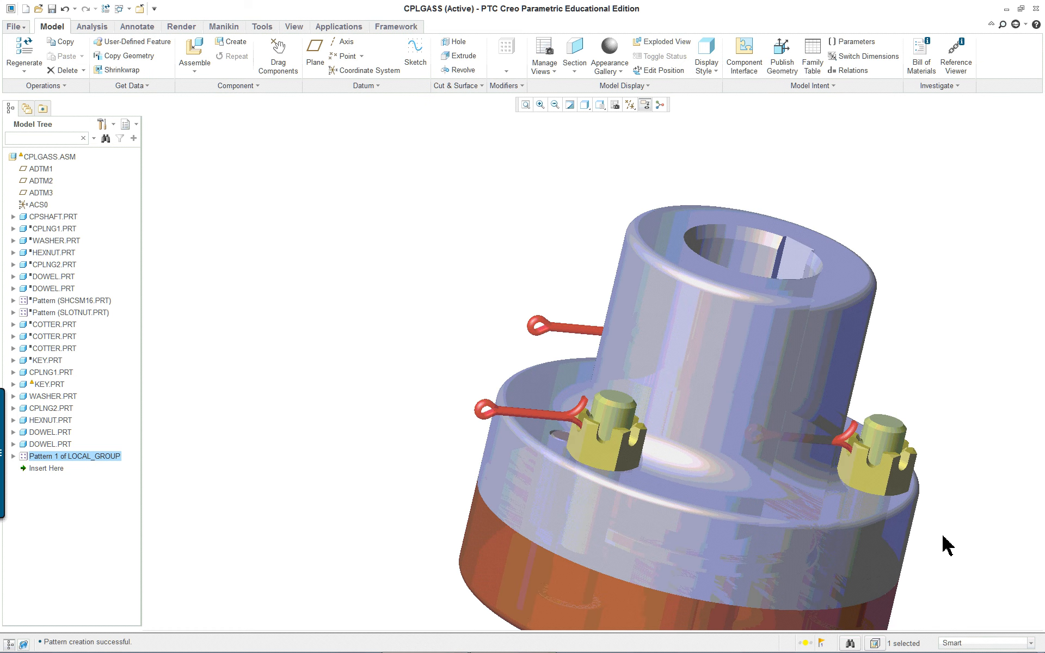
pyautogui.scroll(-1, 920, 542)
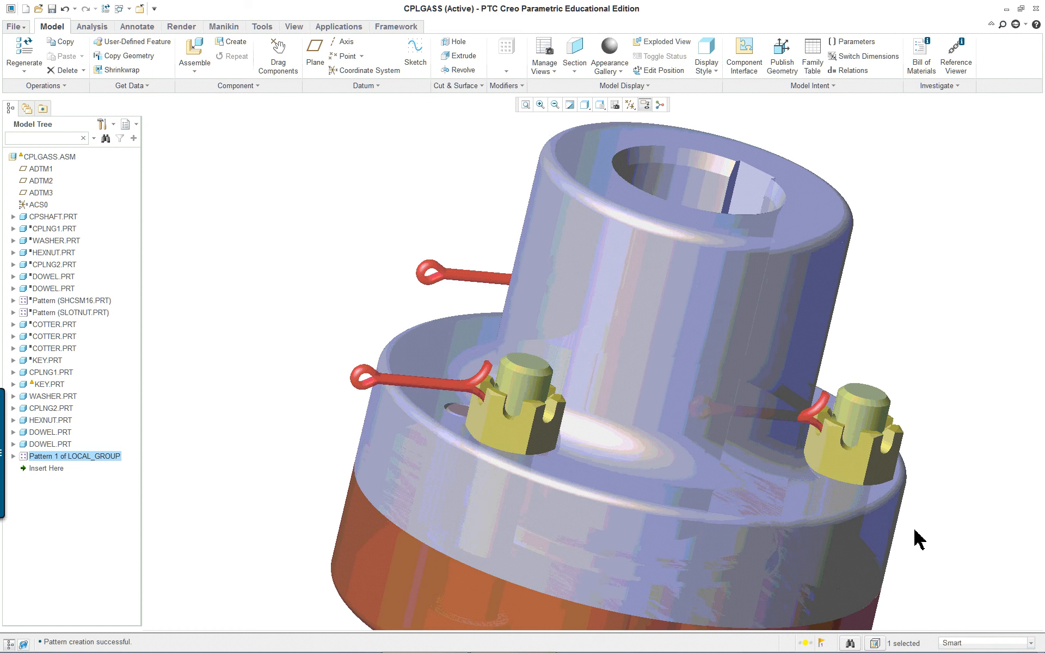
pyautogui.scroll(-1, 888, 518)
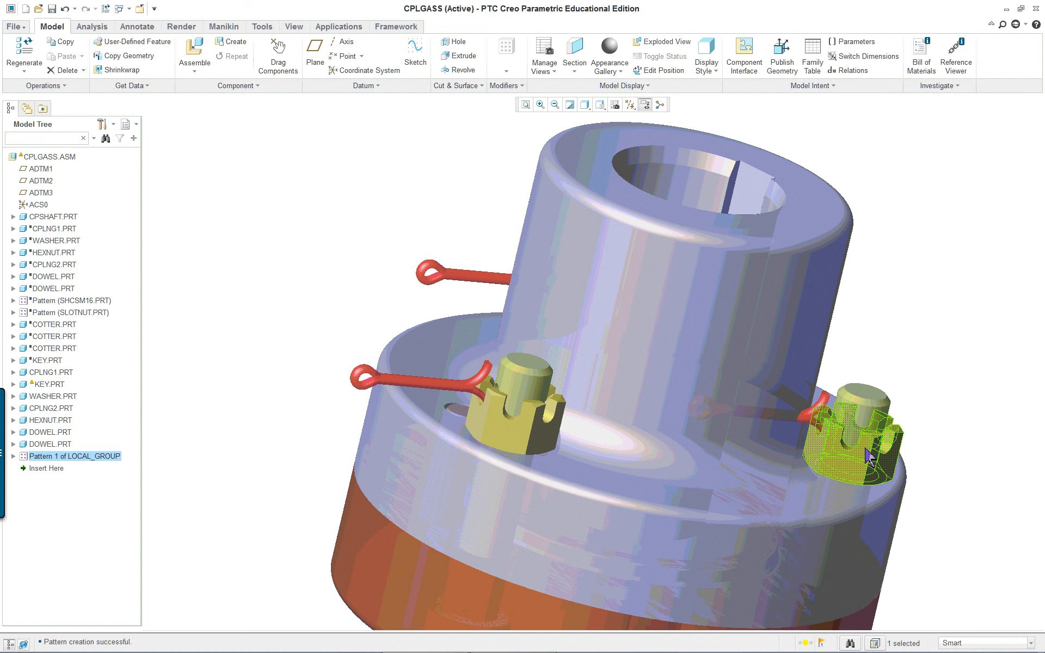
pyautogui.moveTo(793, 479)
pyautogui.mouseDown(button='middle')
pyautogui.moveTo(754, 491)
pyautogui.moveTo(850, 476)
pyautogui.mouseUp(button='middle')
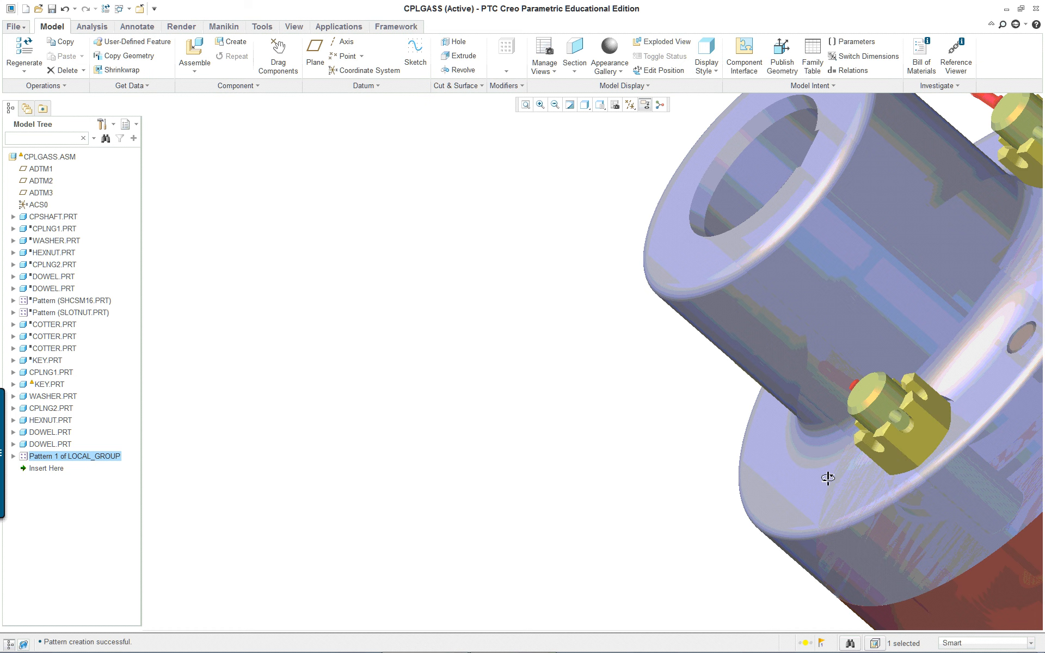
pyautogui.keyDown('shift'); pyautogui.moveTo(683, 460); pyautogui.dragTo(749, 443, button='middle'); pyautogui.keyUp('shift')
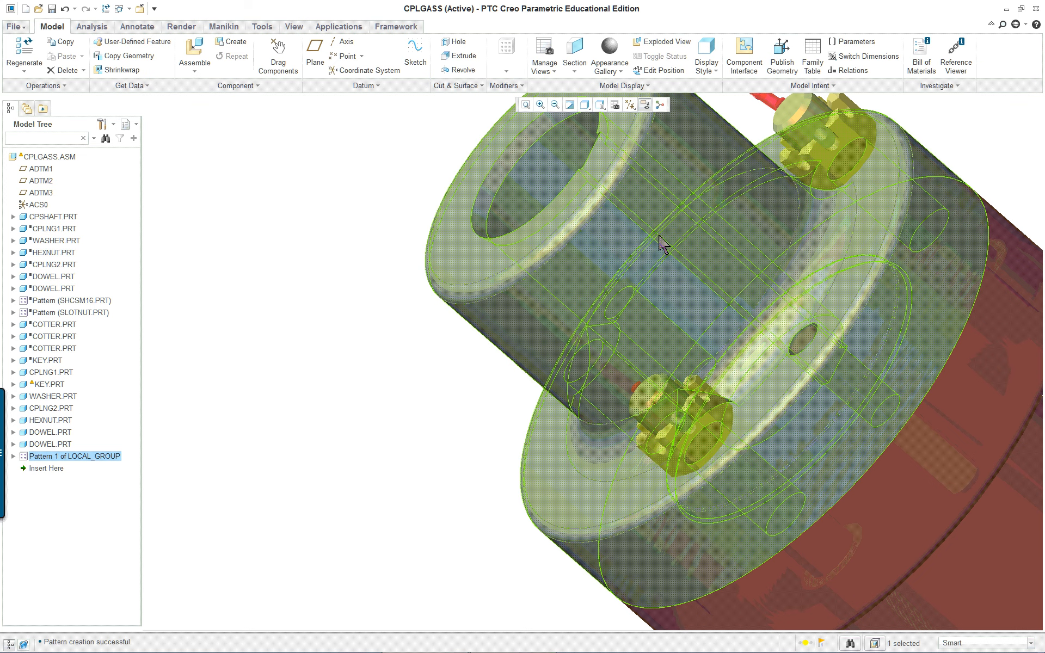
pyautogui.scroll(2, 804, 125)
pyautogui.scroll(2, 759, 114)
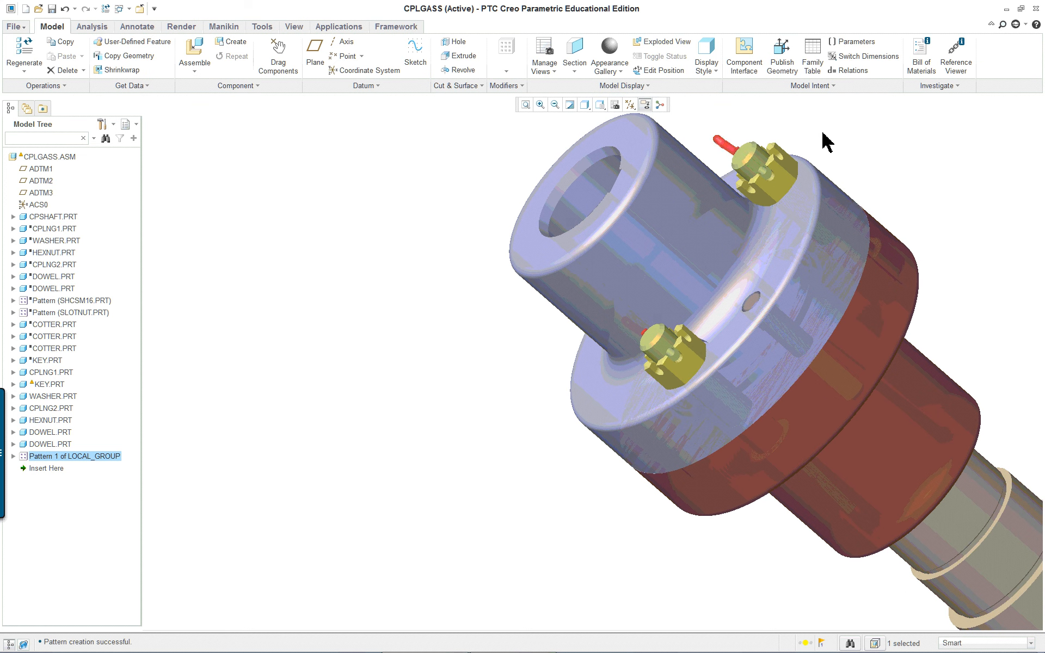
pyautogui.rightClick(844, 163)
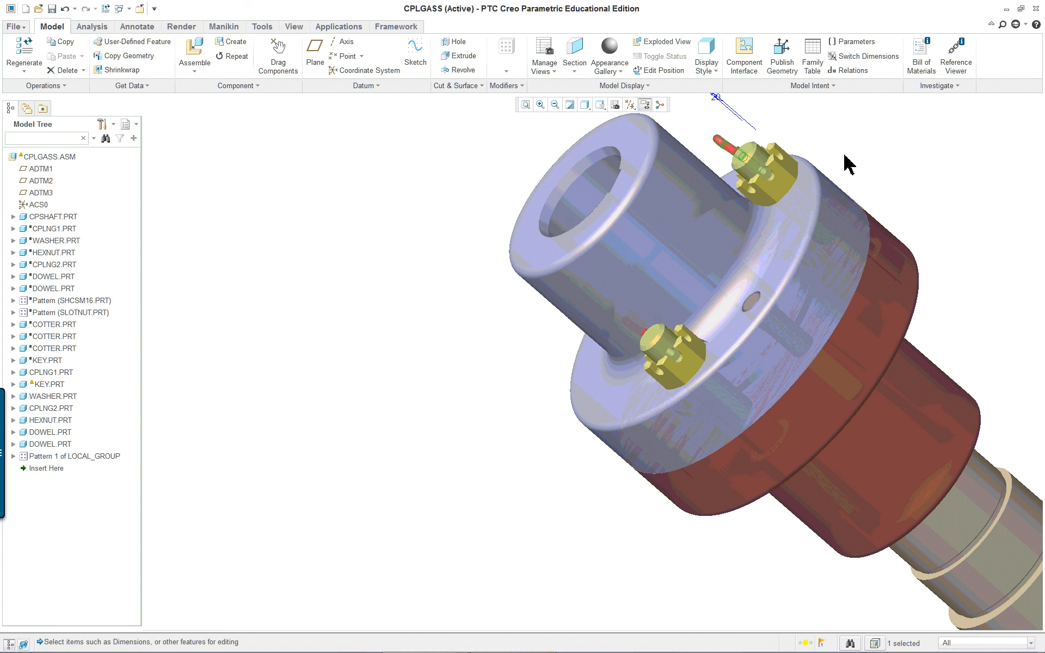
pyautogui.click(871, 246)
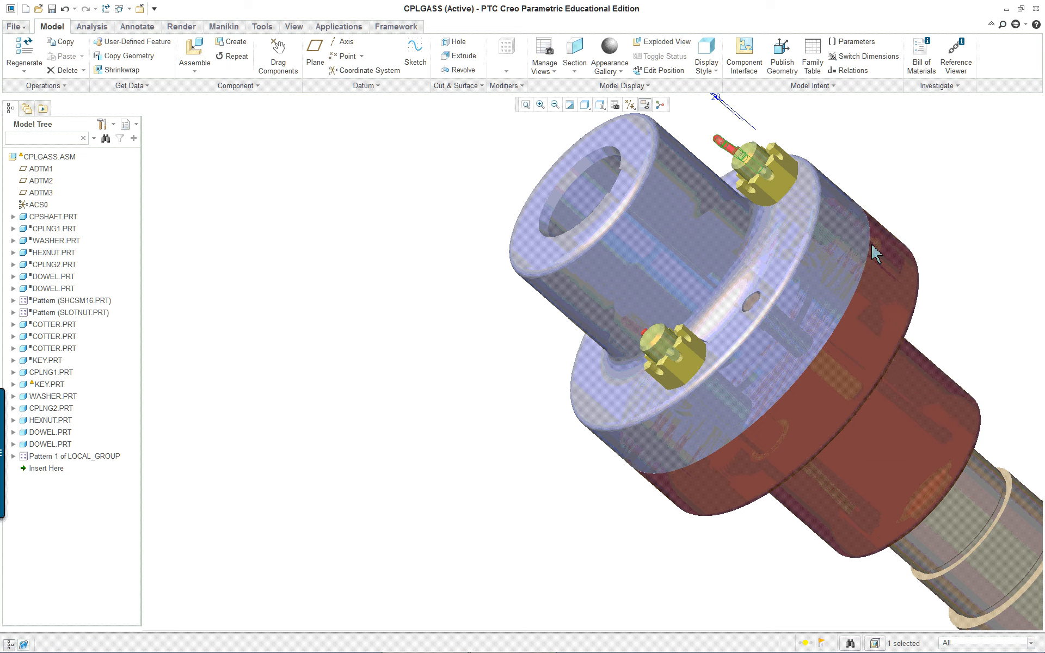
# Select the cotter's Distance constraint to the screw's DTM3 plane in its placement definition.
pyautogui.click(526, 106)
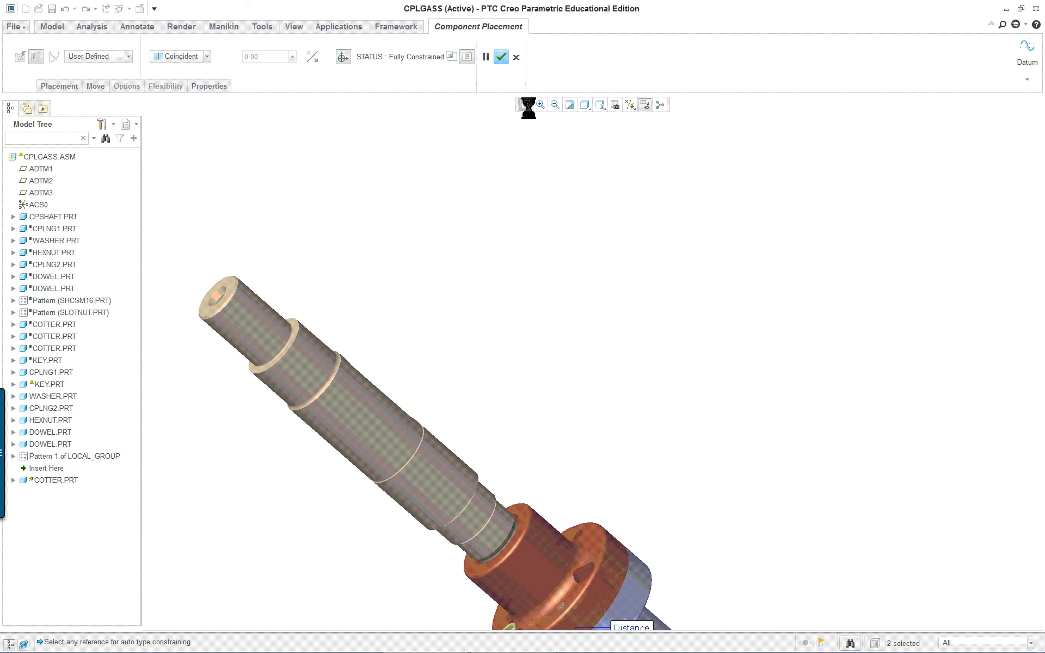
pyautogui.scroll(-2, 724, 482)
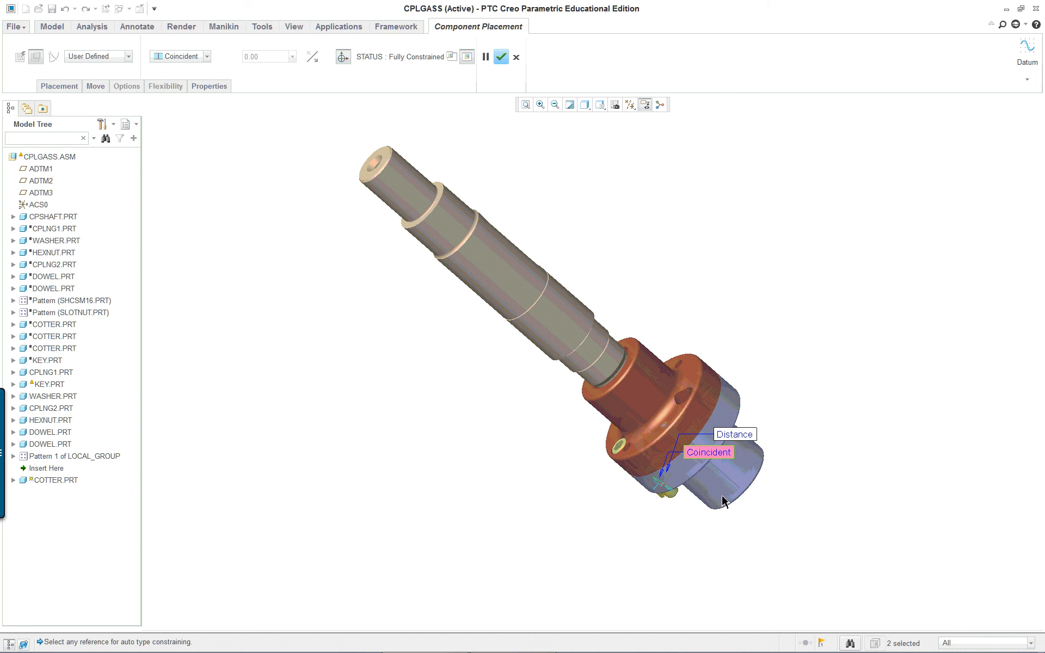
pyautogui.scroll(-1, 685, 479)
pyautogui.scroll(-4, 681, 492)
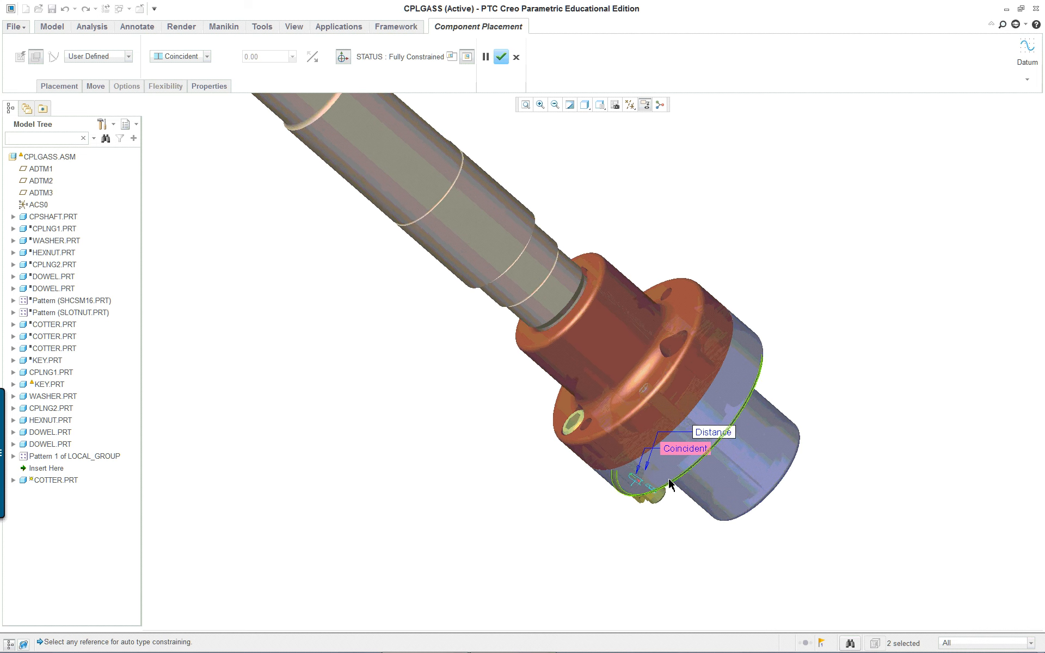
pyautogui.scroll(-4, 659, 518)
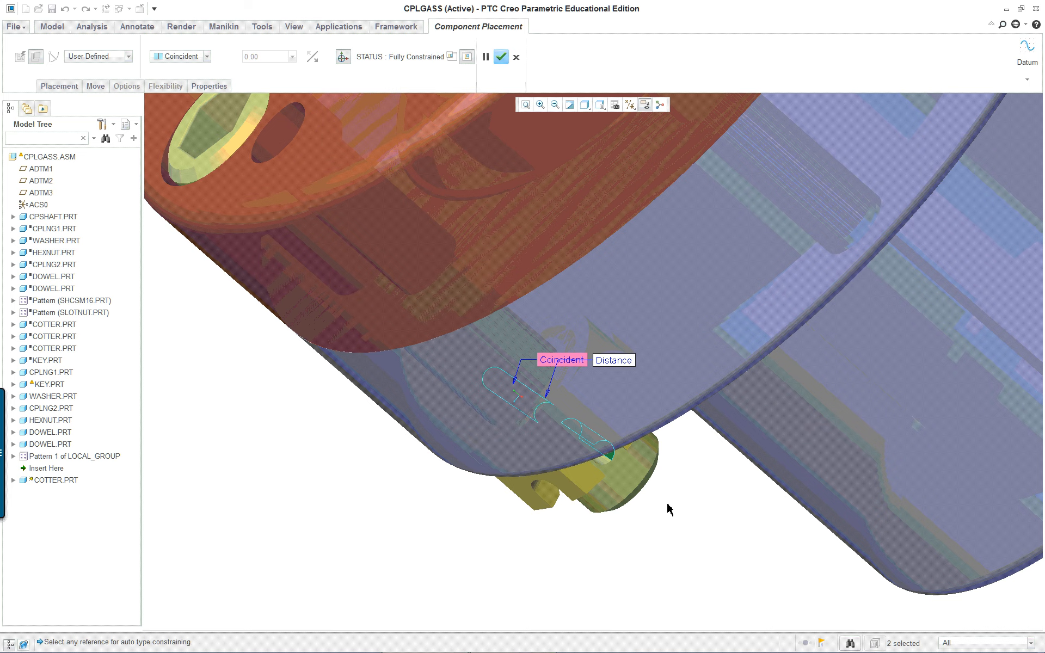
pyautogui.scroll(3, 652, 505)
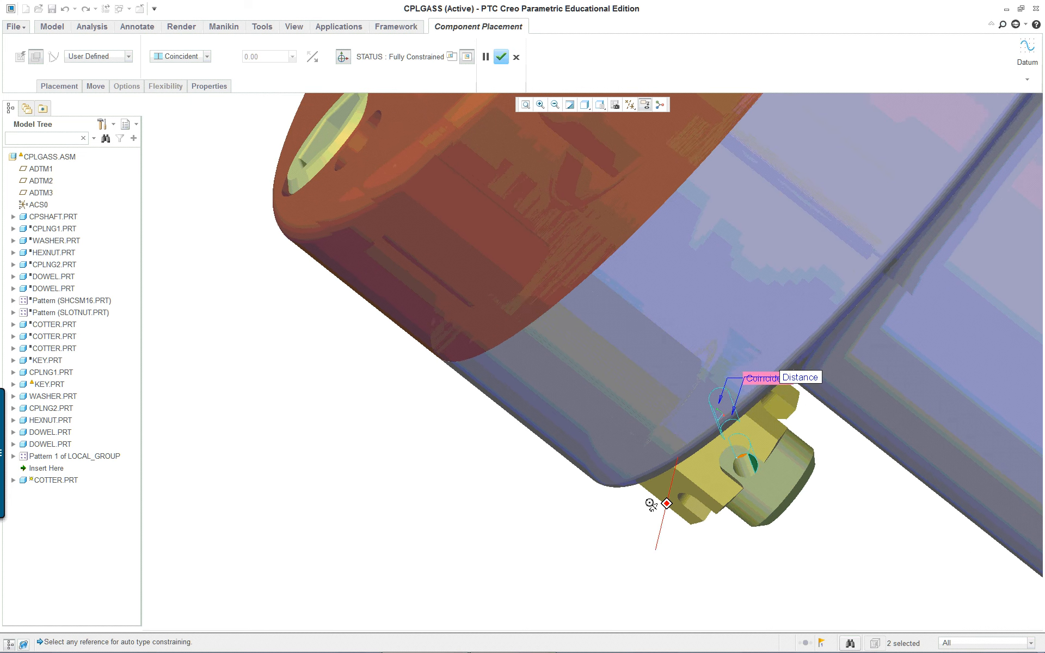
pyautogui.click(61, 87)
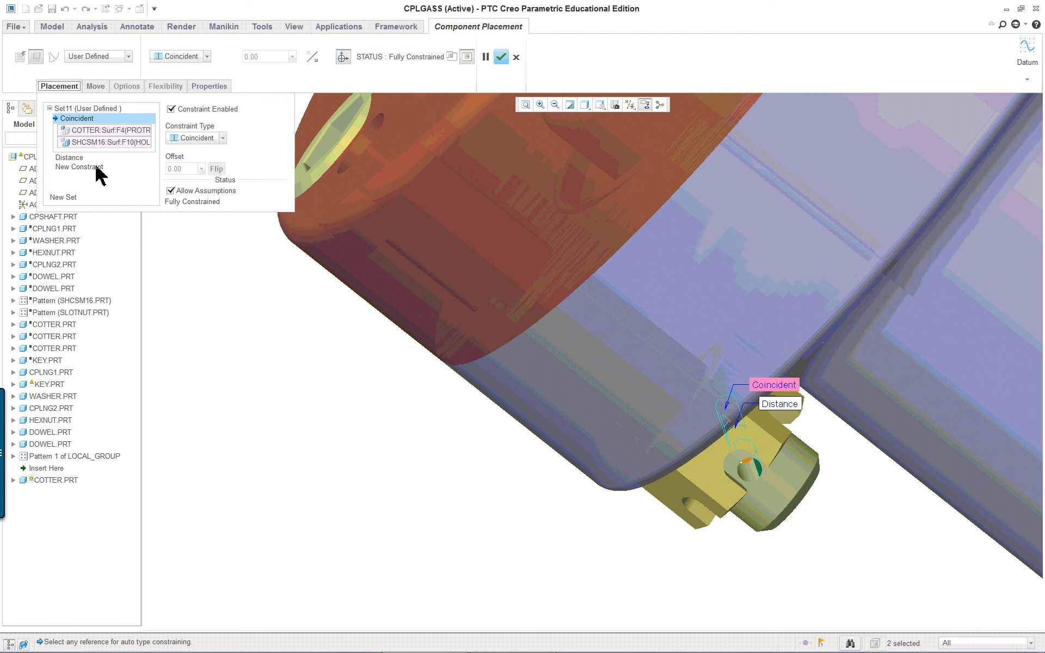
pyautogui.click(80, 158)
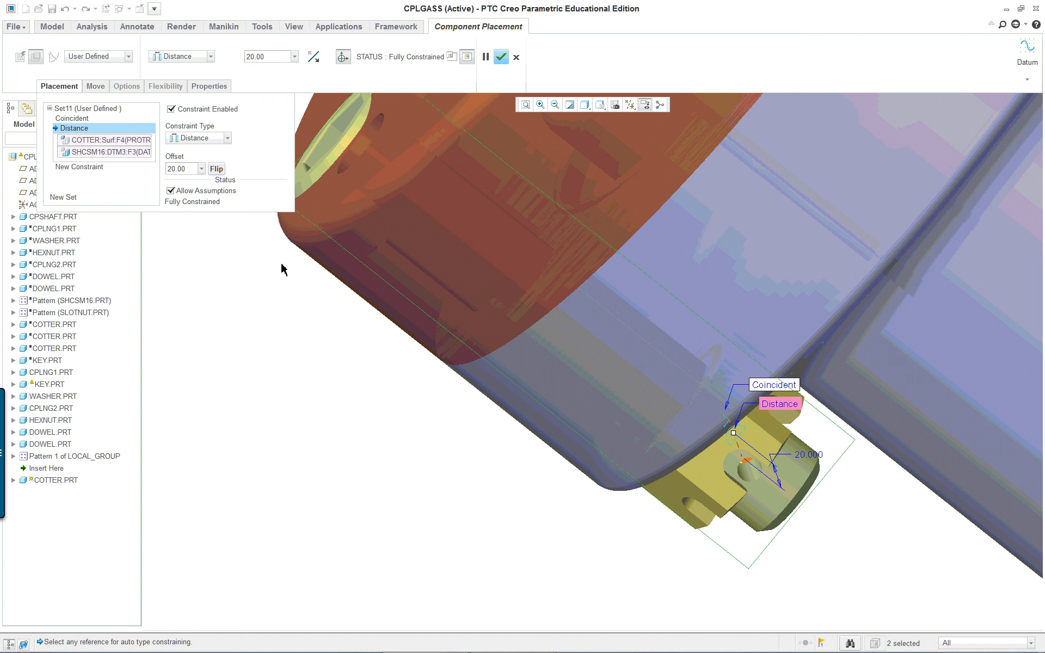
# Try offsets of 0, -5 and -10 for the cotter's Distance constraint to compare its position in the screw hole.
pyautogui.click(192, 172)
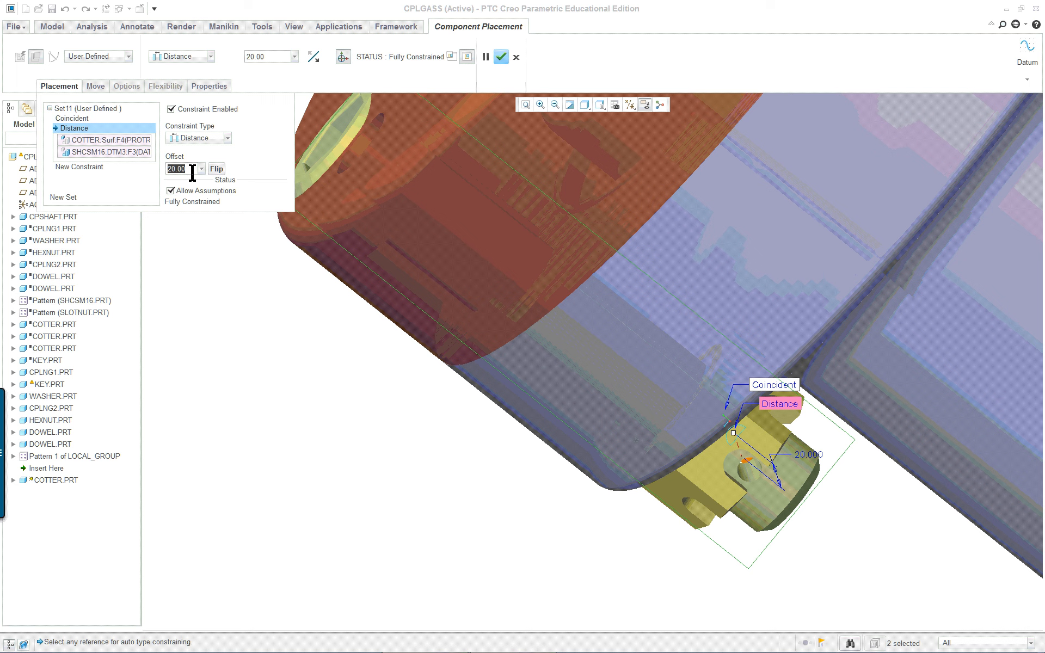
pyautogui.write('0')
pyautogui.press('Return')
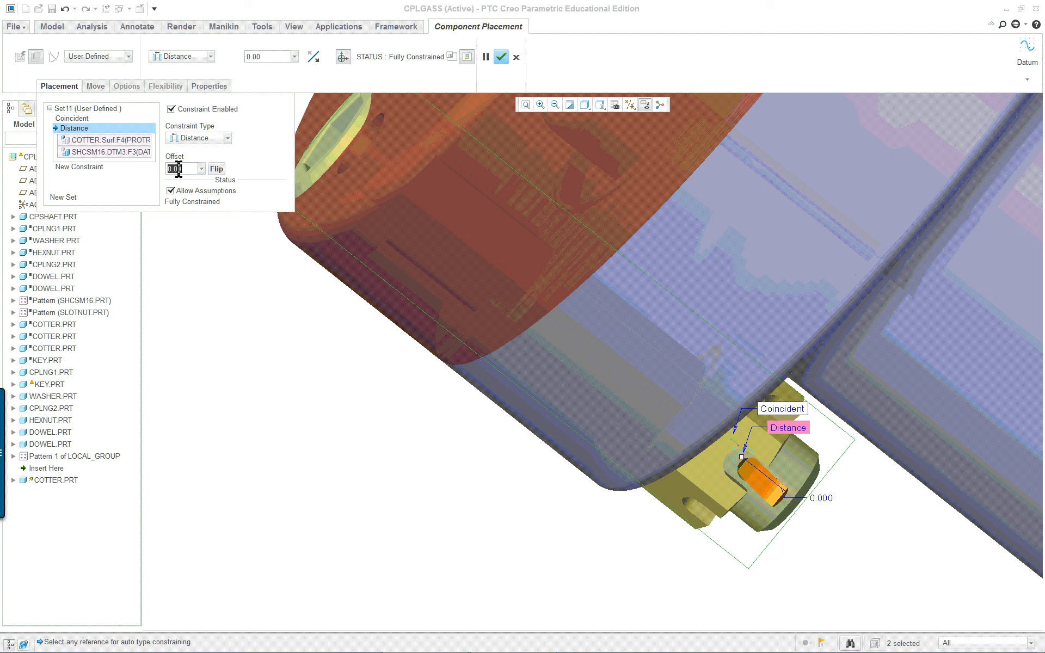
pyautogui.write('-')
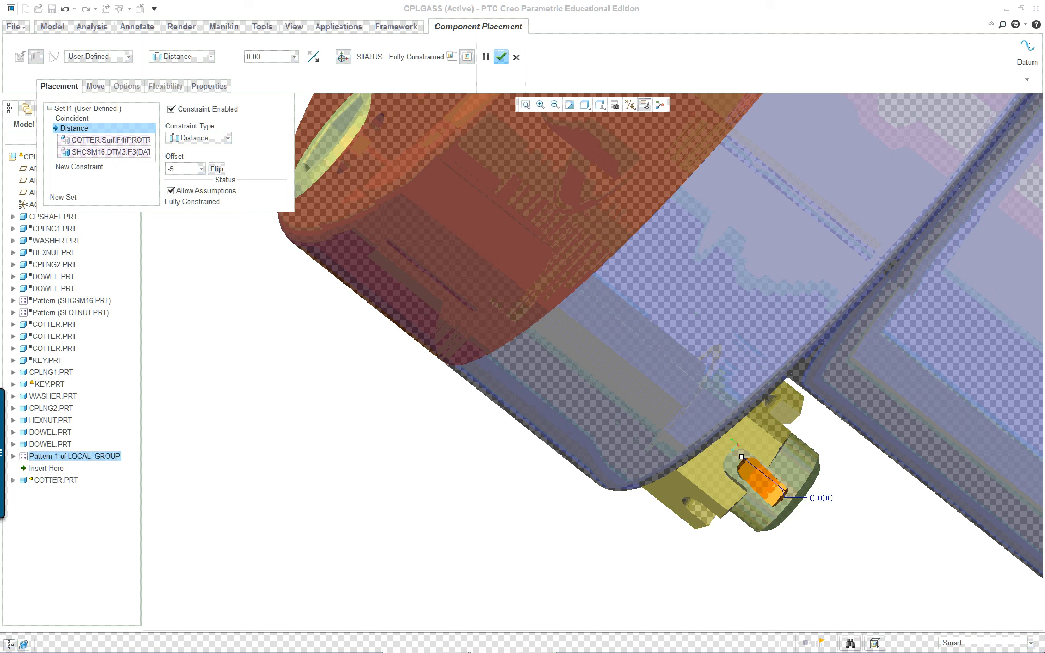
pyautogui.write('5')
pyautogui.press('Return')
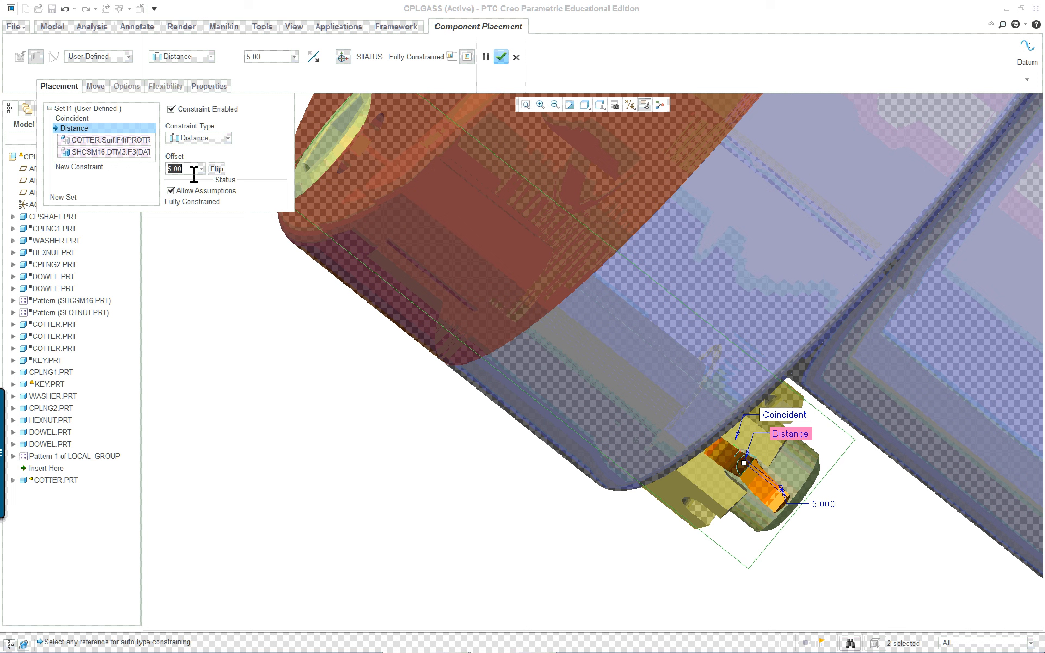
pyautogui.write('-10')
pyautogui.press('Return')
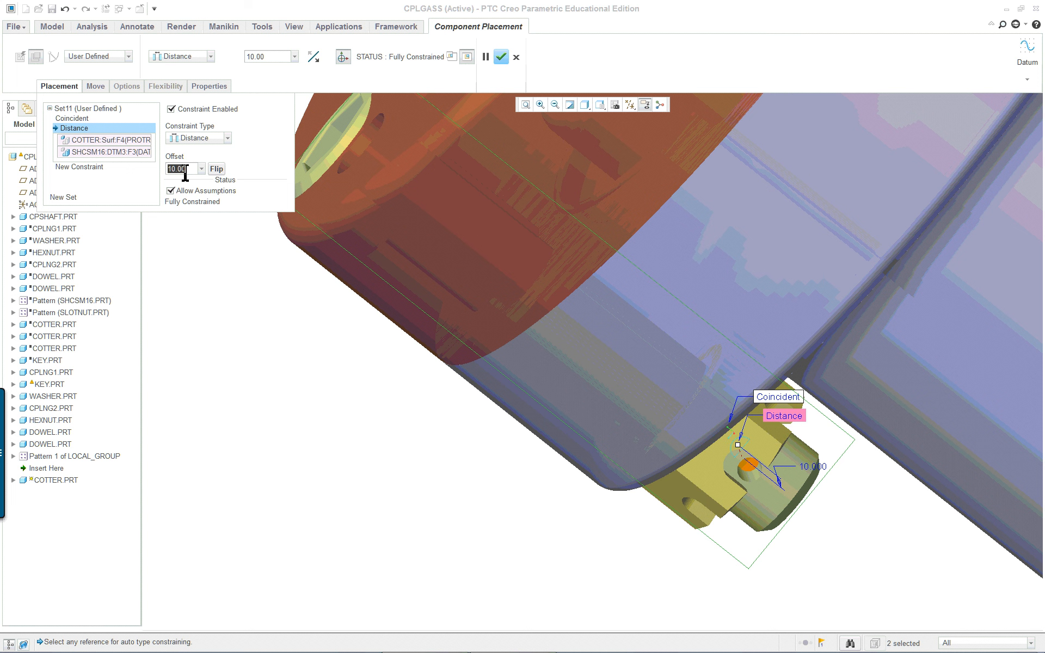
# Set the cotter's Distance constraint offset to -20 and check how it sits in the slotted nut.
pyautogui.write('-20')
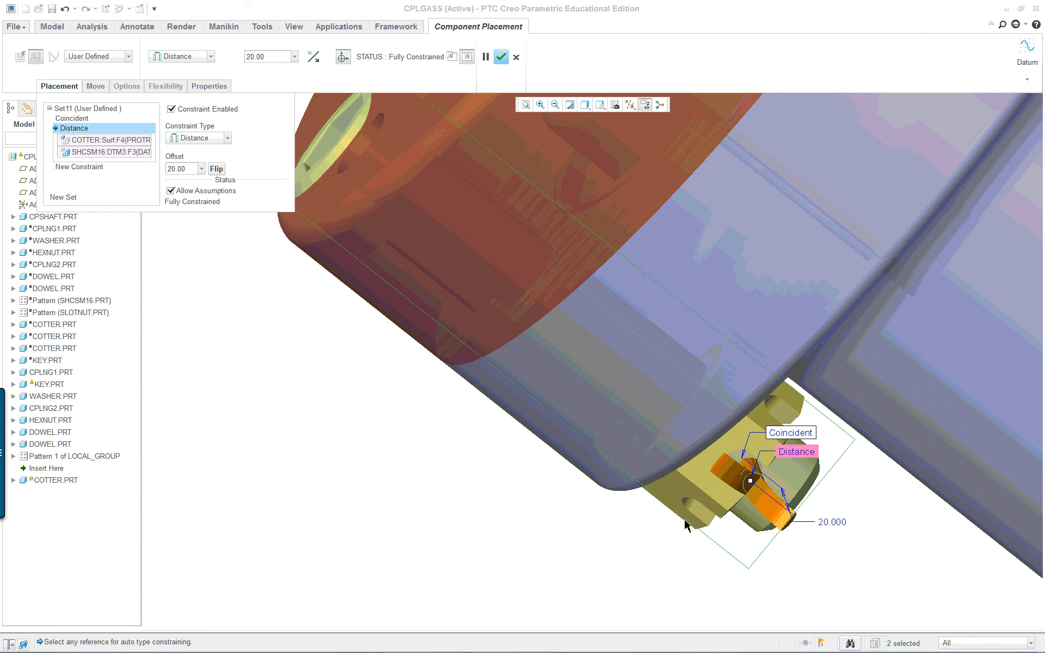
pyautogui.moveTo(768, 518); pyautogui.dragTo(744, 453, button='middle')
pyautogui.scroll(2, 793, 479)
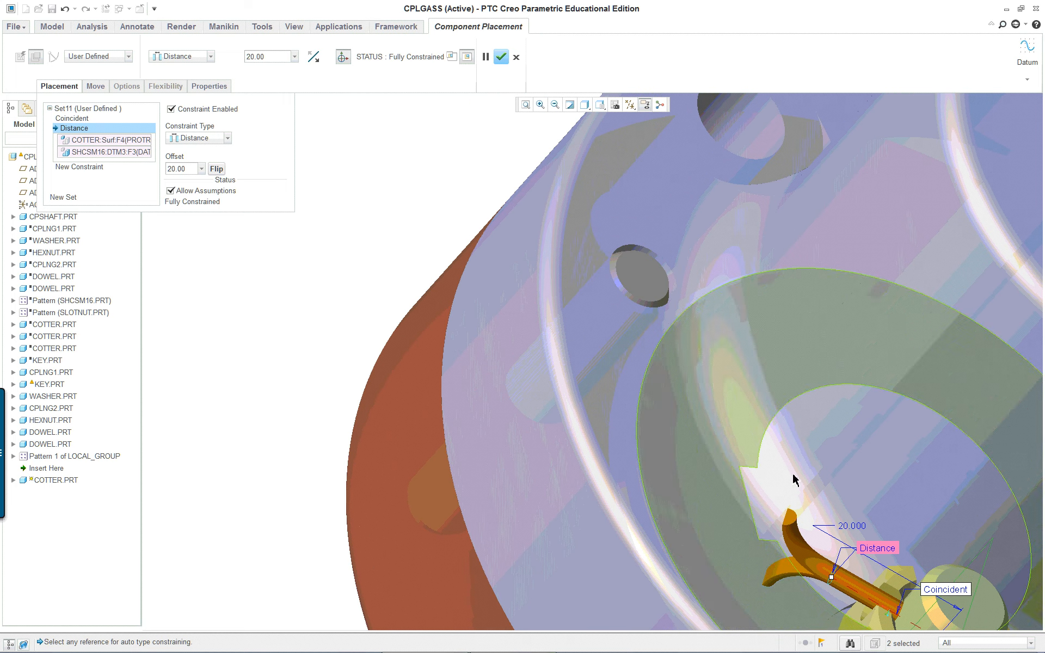
pyautogui.click(526, 105)
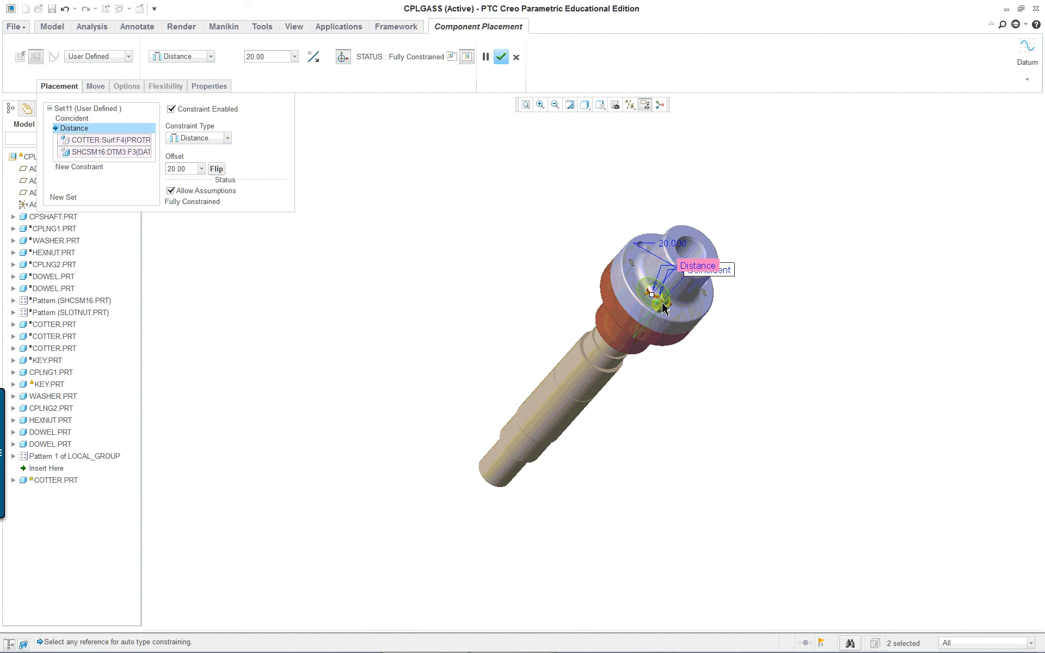
pyautogui.scroll(-4, 663, 308)
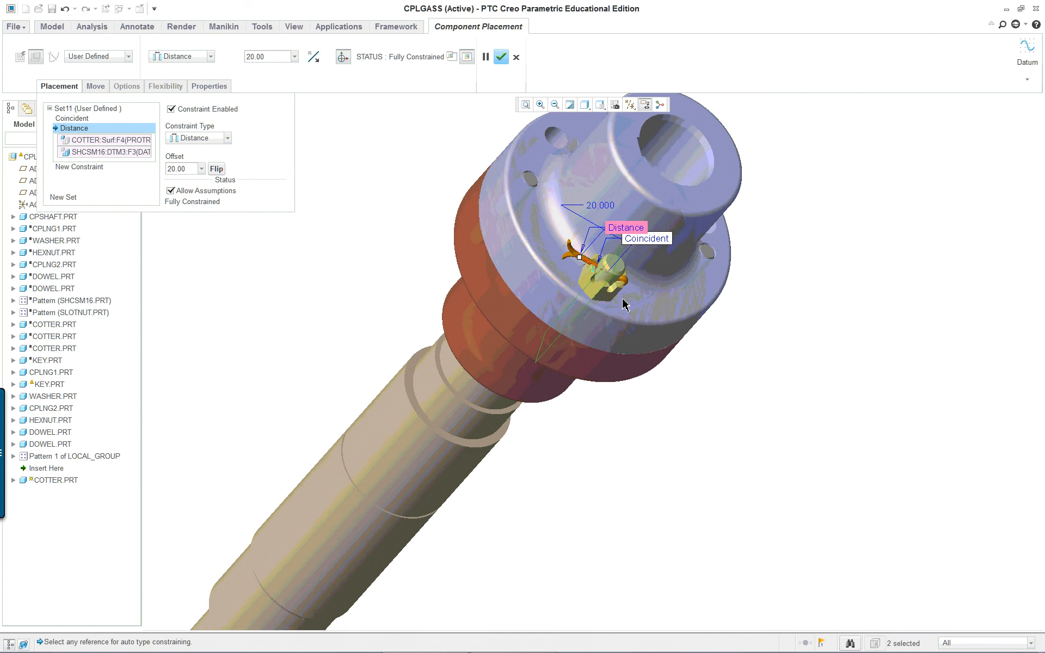
pyautogui.scroll(-3, 545, 297)
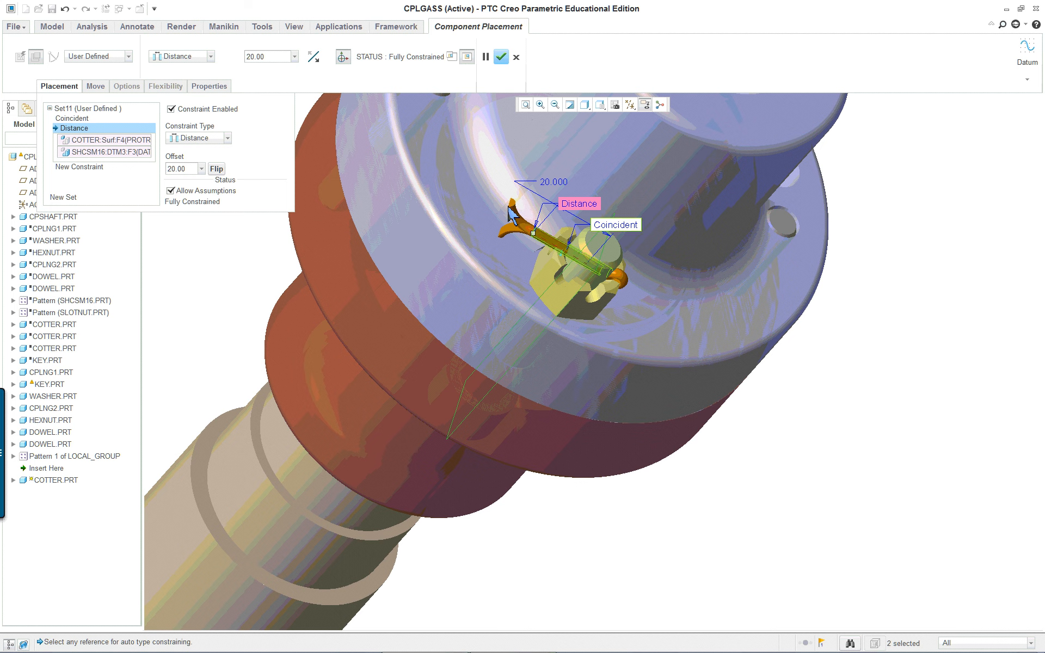
# Reposition the cotter along the screw hole to a Distance offset of 12.10 and accept its placement.
pyautogui.scroll(-2, 511, 215)
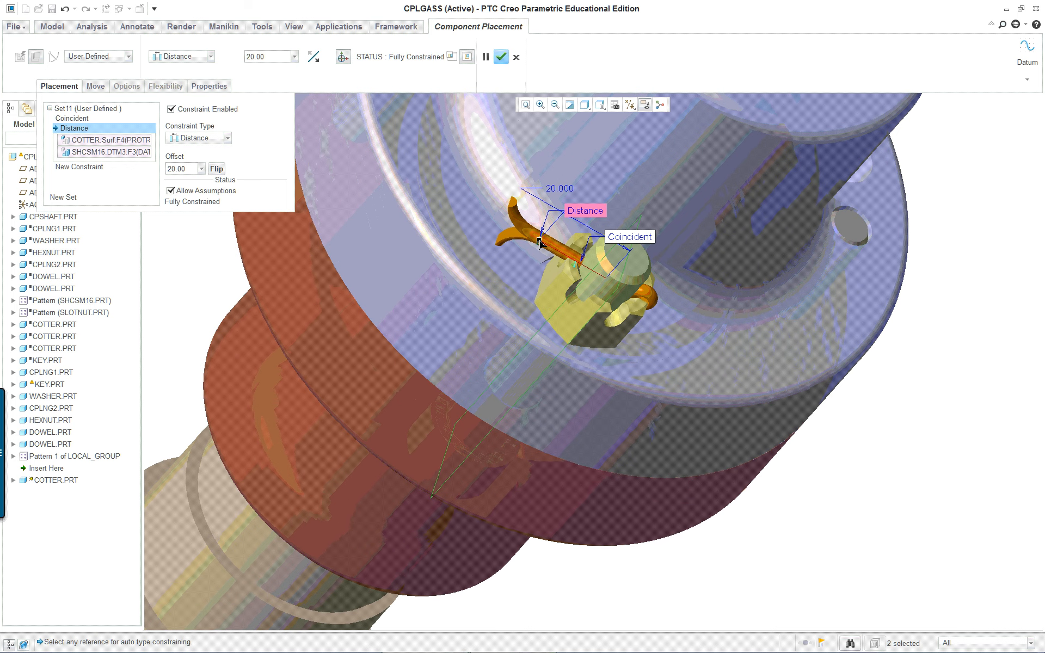
pyautogui.moveTo(548, 246); pyautogui.dragTo(564, 252)
pyautogui.moveTo(566, 252); pyautogui.dragTo(579, 258)
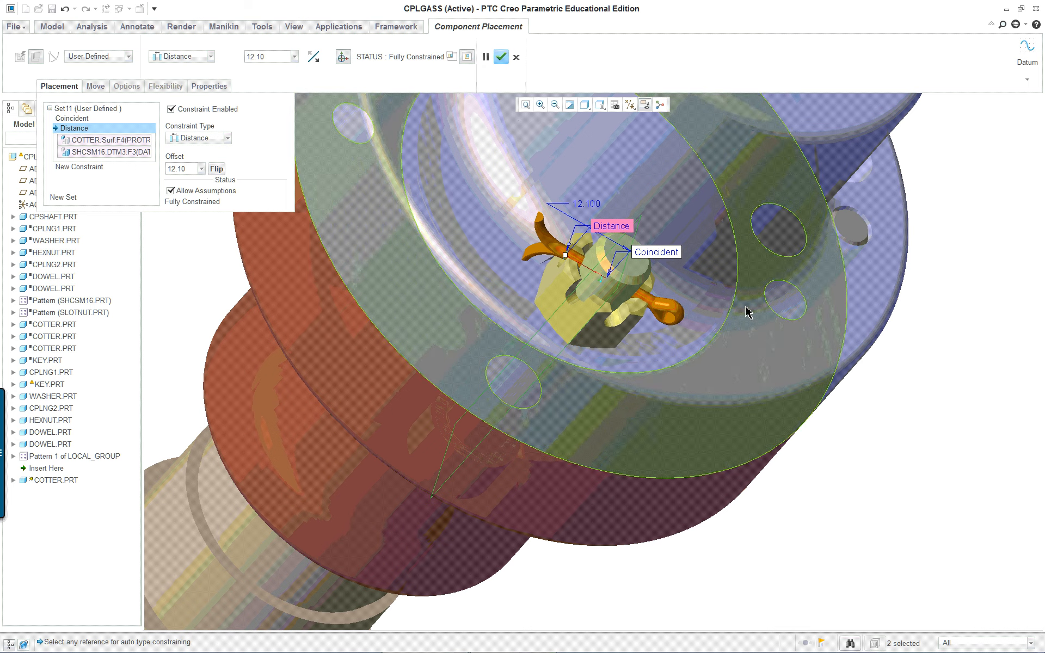
pyautogui.click(501, 56)
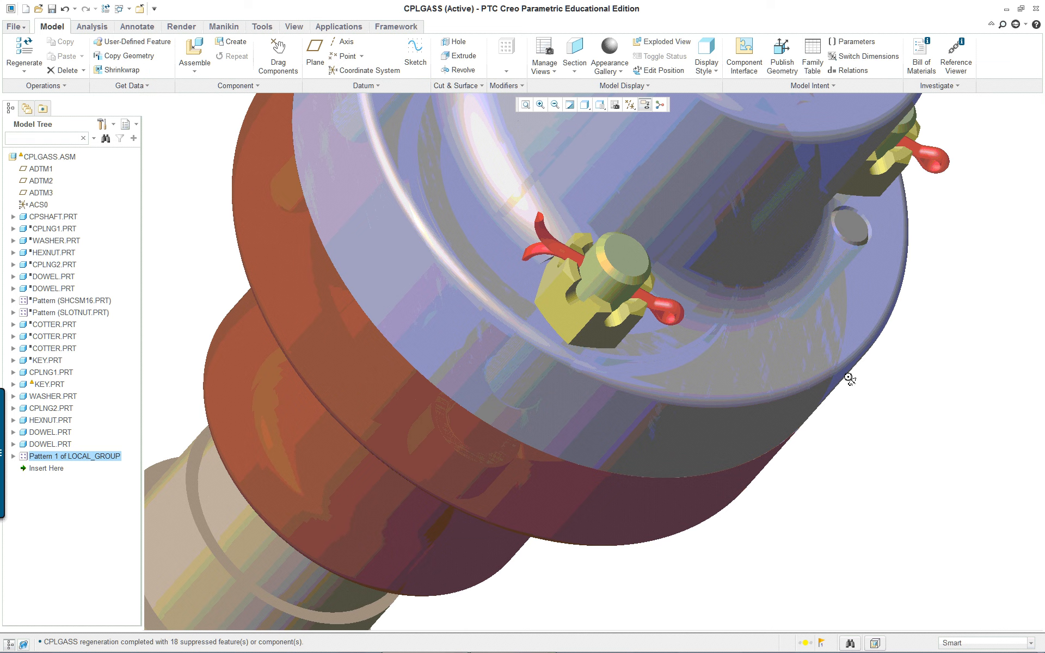
# Inspect how the cotters sit in the slotted nuts around the flange, including a close-up of one nut.
pyautogui.moveTo(848, 377); pyautogui.dragTo(430, 123, button='middle')
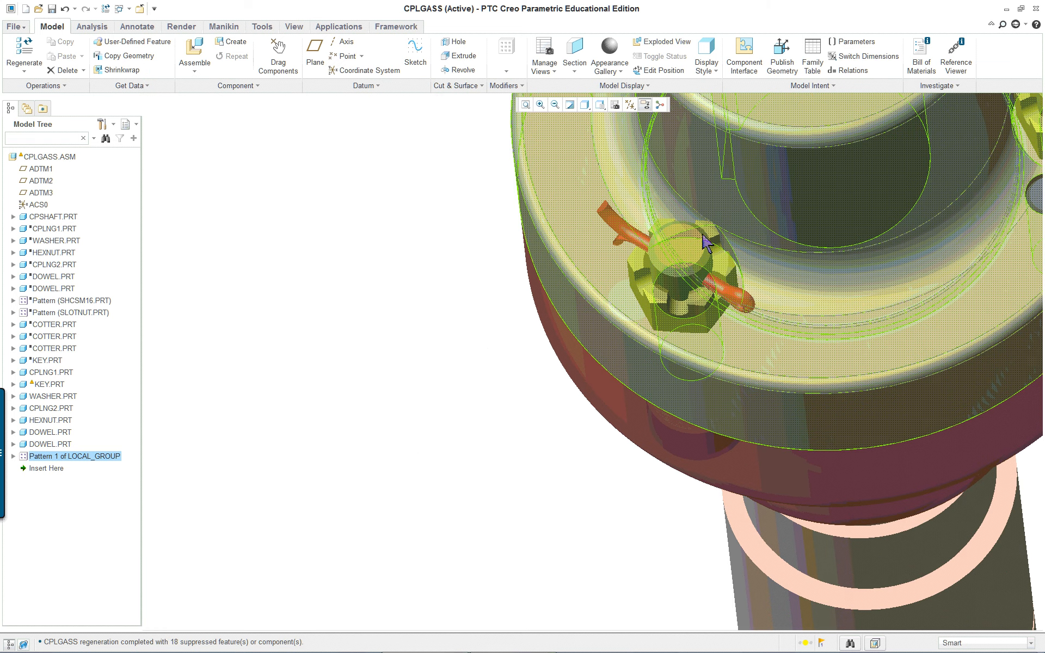
pyautogui.keyDown('shift'); pyautogui.moveTo(758, 251); pyautogui.dragTo(461, 327, button='middle'); pyautogui.keyUp('shift')
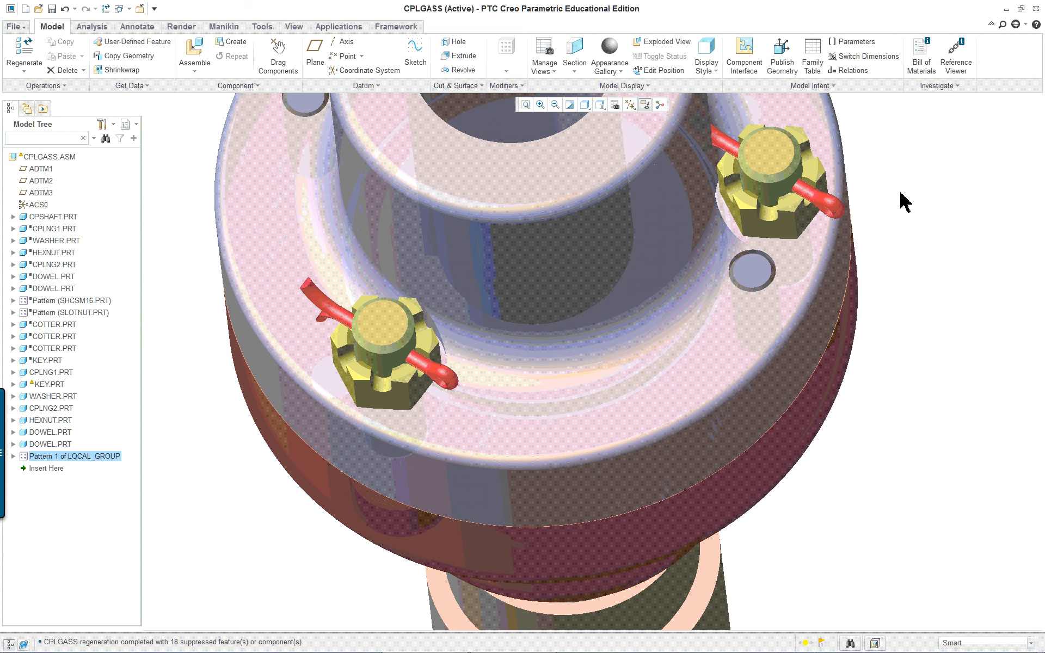
pyautogui.moveTo(879, 183); pyautogui.dragTo(872, 172, button='middle')
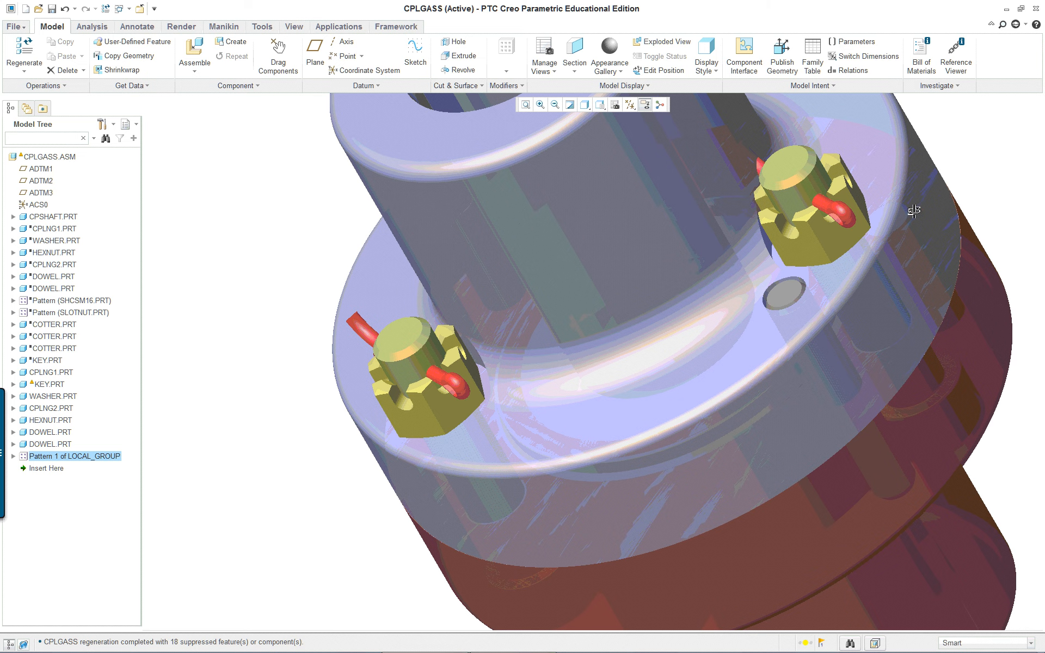
pyautogui.moveTo(691, 283); pyautogui.dragTo(830, 287, button='middle')
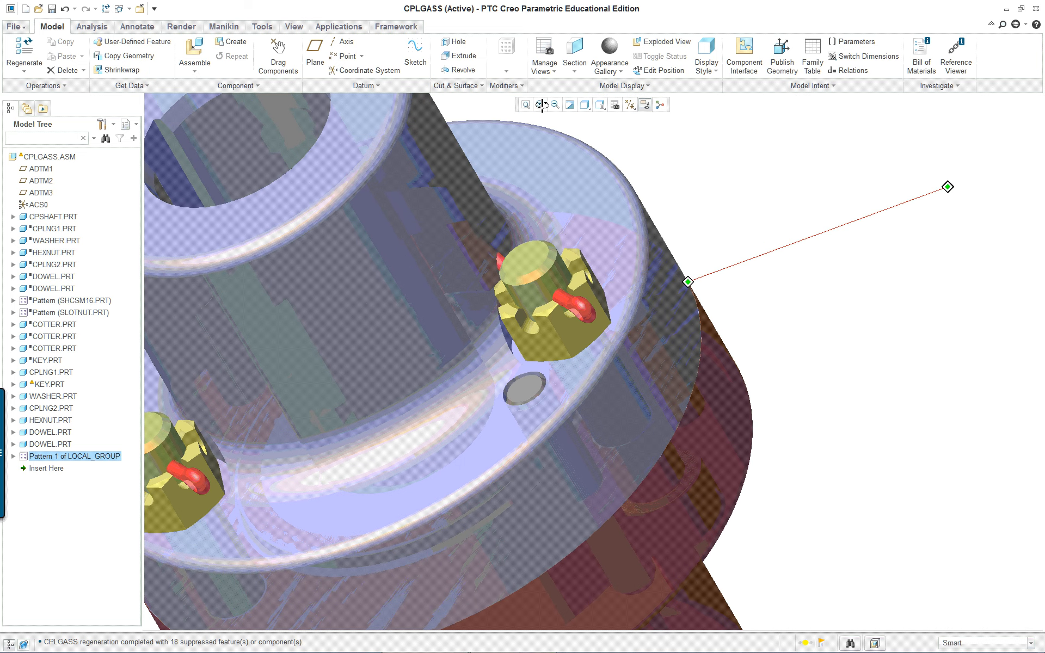
pyautogui.click(425, 179)
pyautogui.click(729, 440)
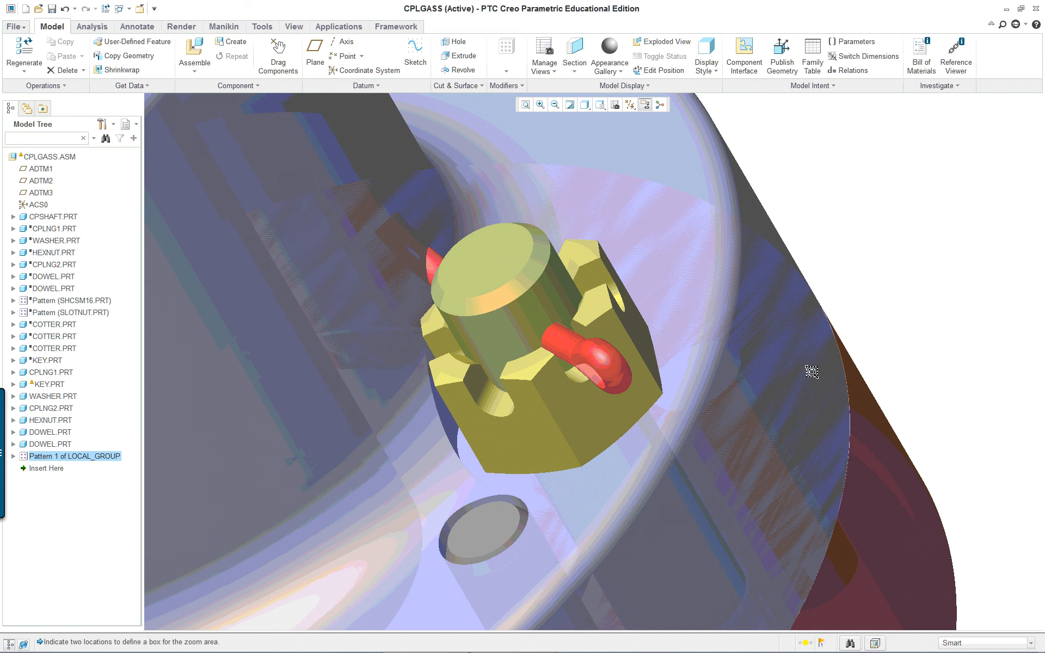
pyautogui.middleClick(871, 173)
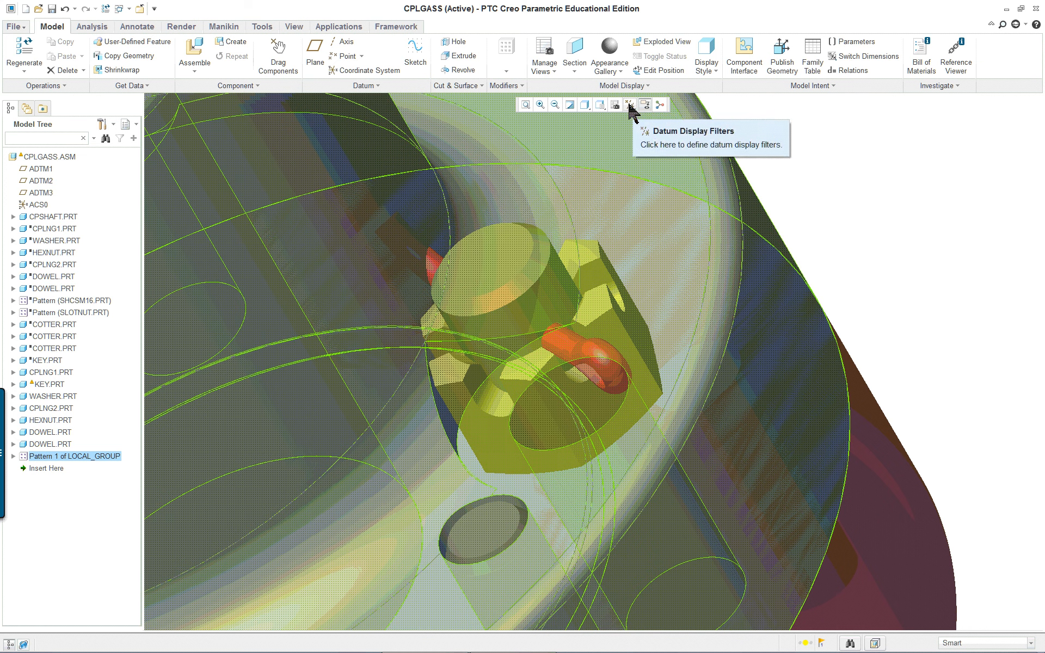
# Turn on the display of coordinate systems and bring the screw head's CS0 into view.
pyautogui.click(630, 105)
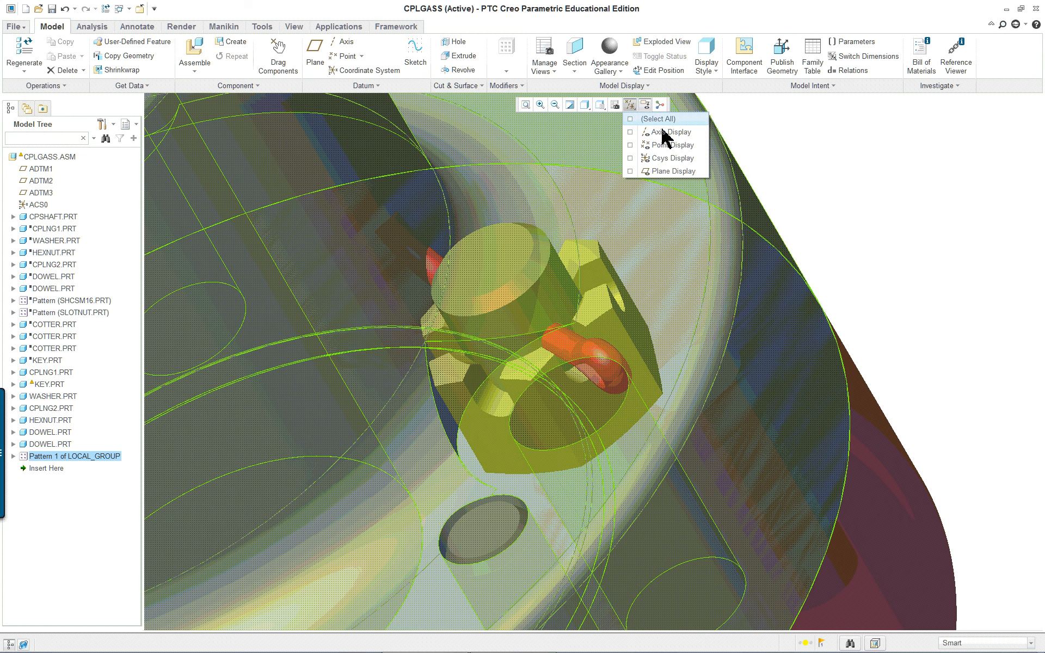
pyautogui.click(673, 158)
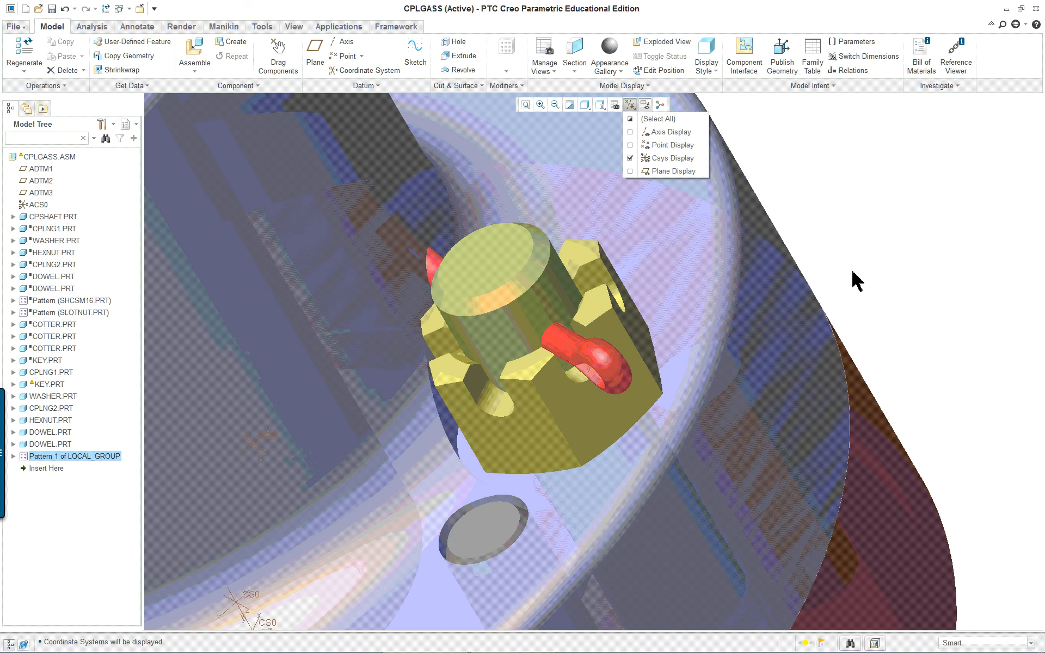
pyautogui.click(856, 293)
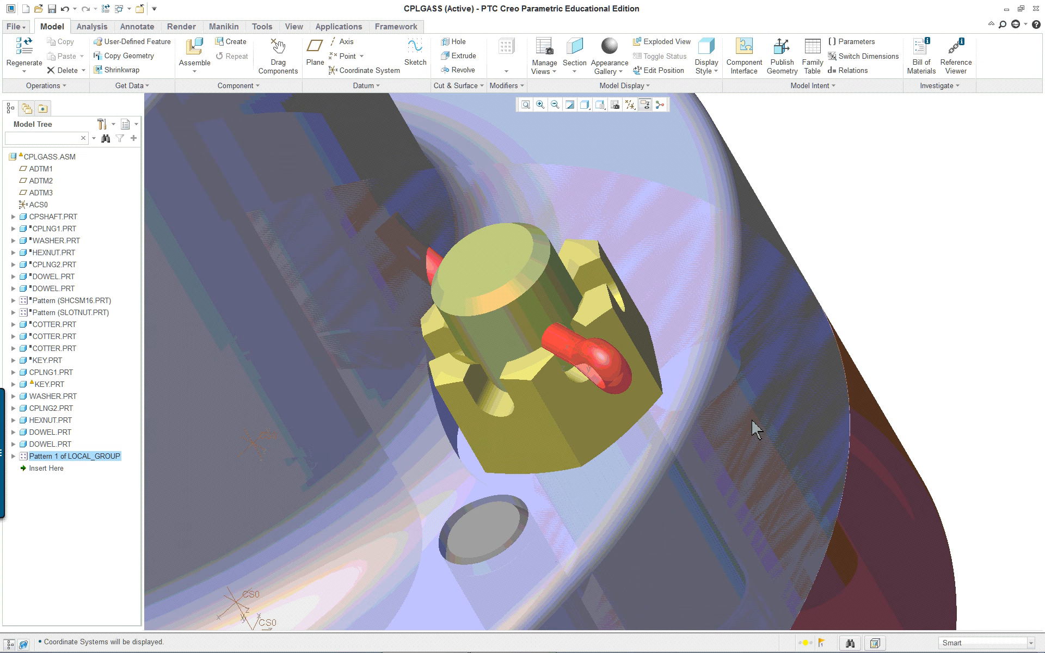
pyautogui.keyDown('shift'); pyautogui.moveTo(742, 384); pyautogui.dragTo(737, 373, button='middle'); pyautogui.keyUp('shift')
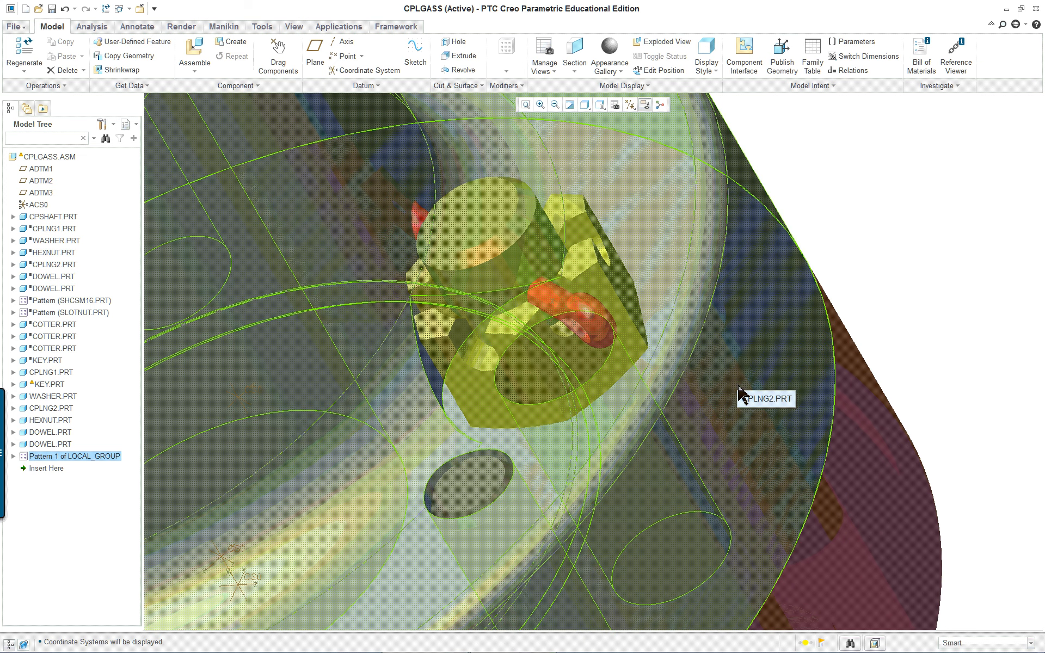
pyautogui.click(556, 106)
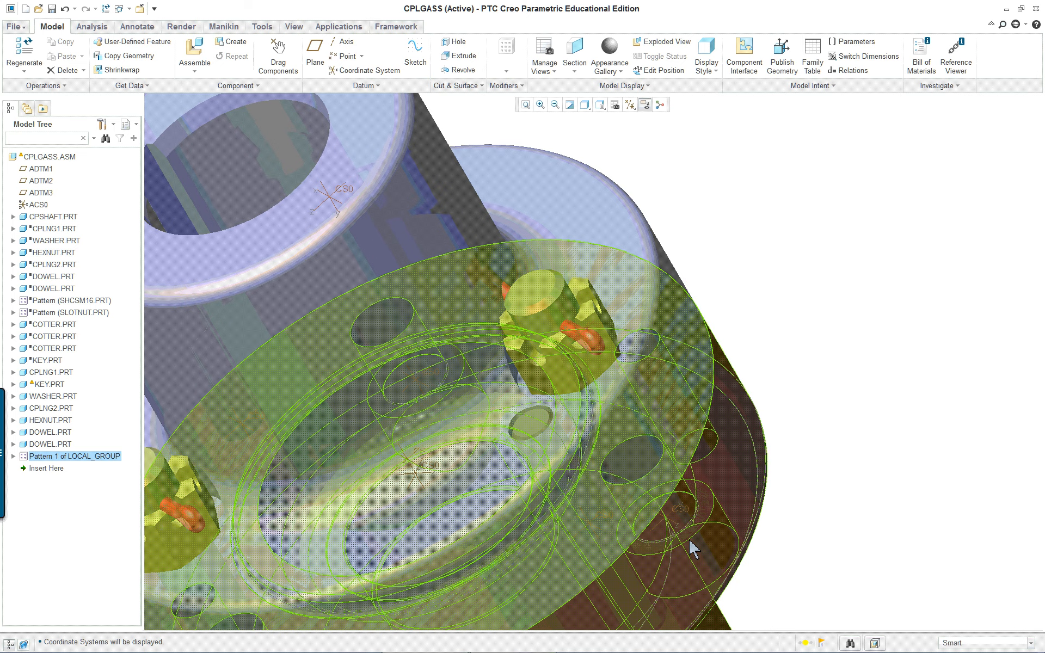
pyautogui.scroll(-4, 770, 551)
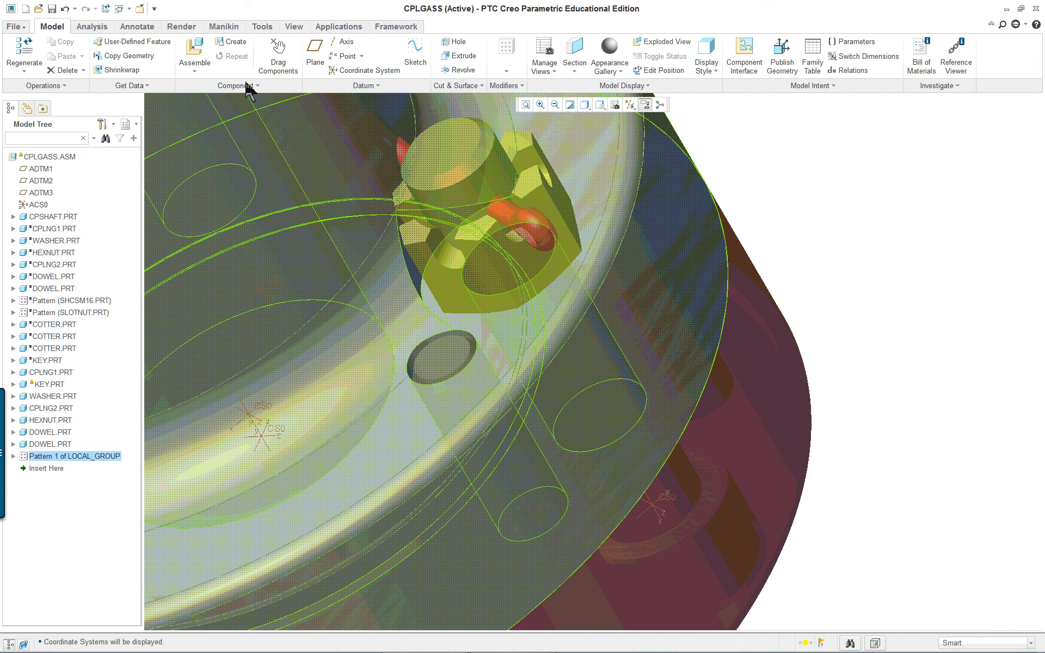
# Start a Transform component operation referencing the screw head's CS0 and choose the SHCSM16 screw as the component to move.
pyautogui.click(254, 86)
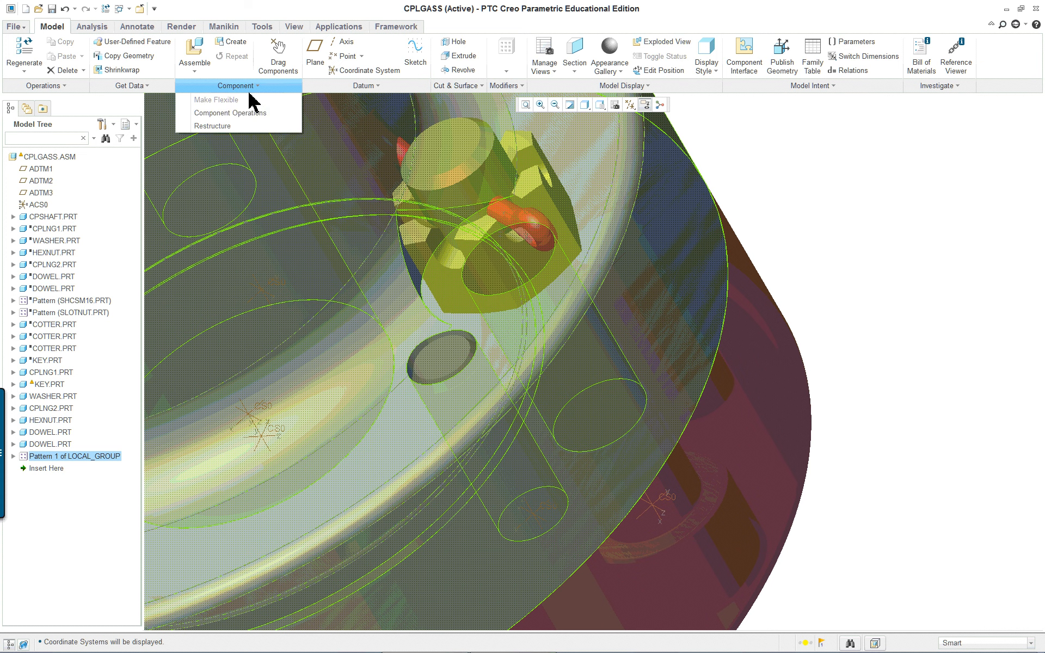
pyautogui.click(242, 113)
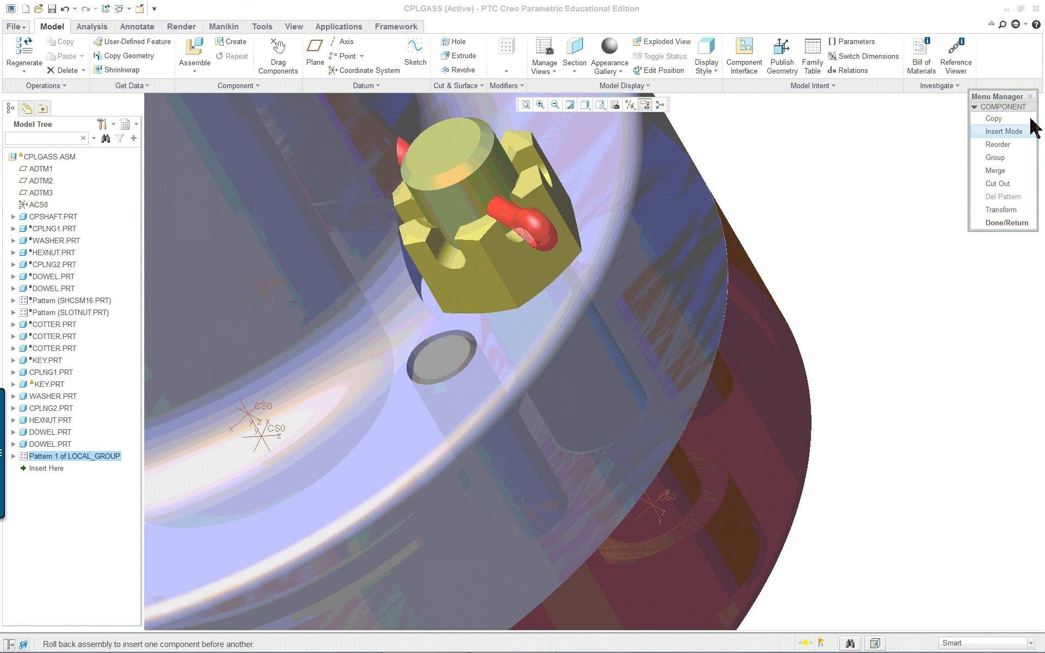
pyautogui.moveTo(1013, 99); pyautogui.dragTo(917, 134)
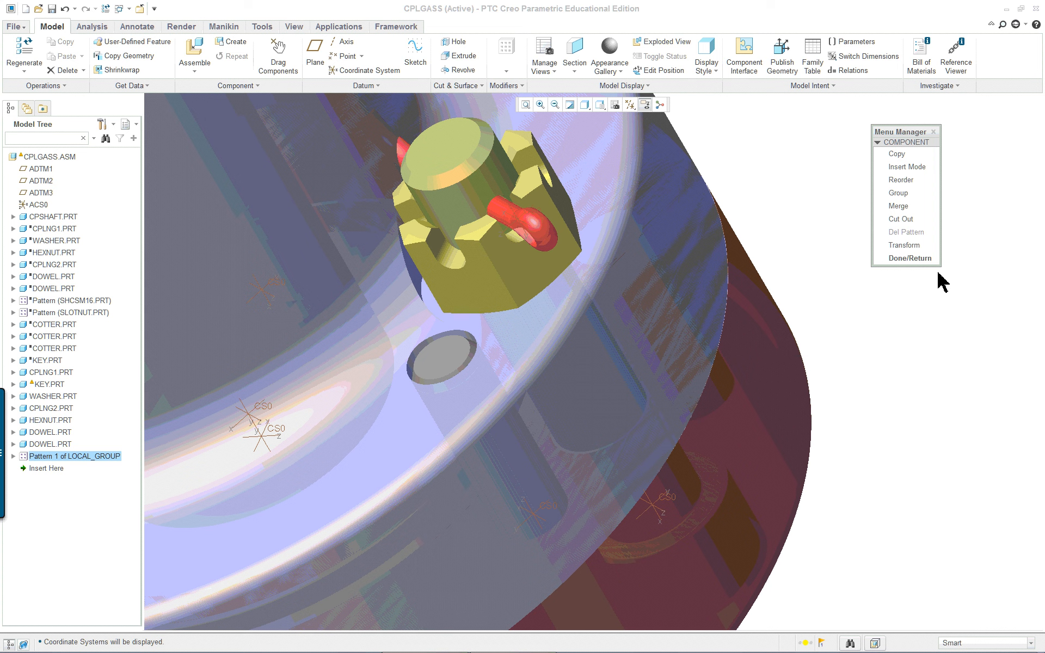
pyautogui.click(925, 245)
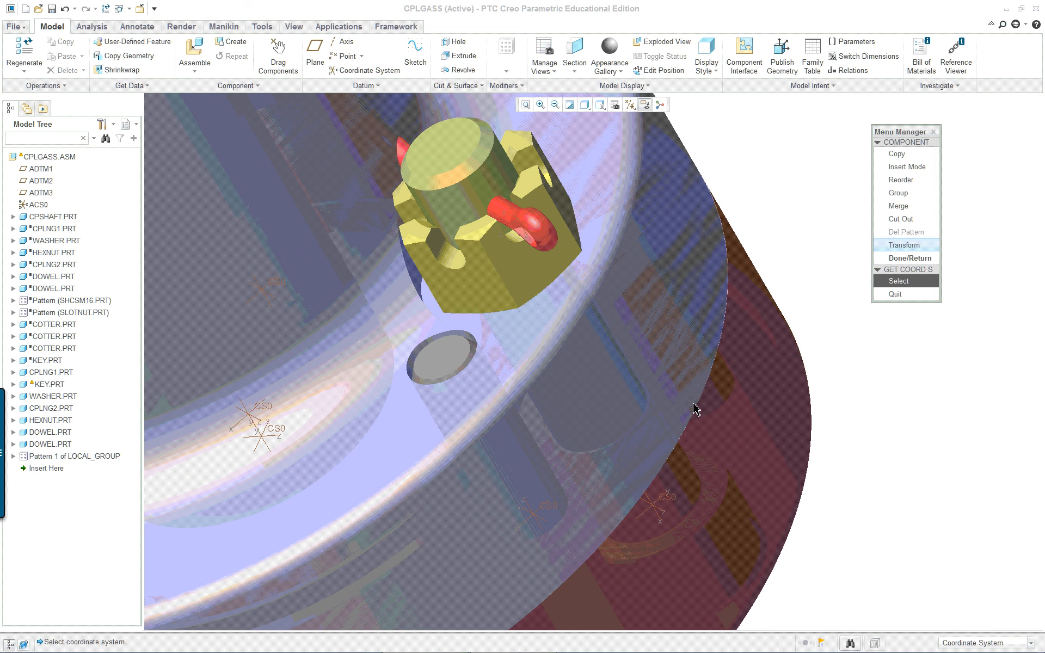
pyautogui.click(669, 504)
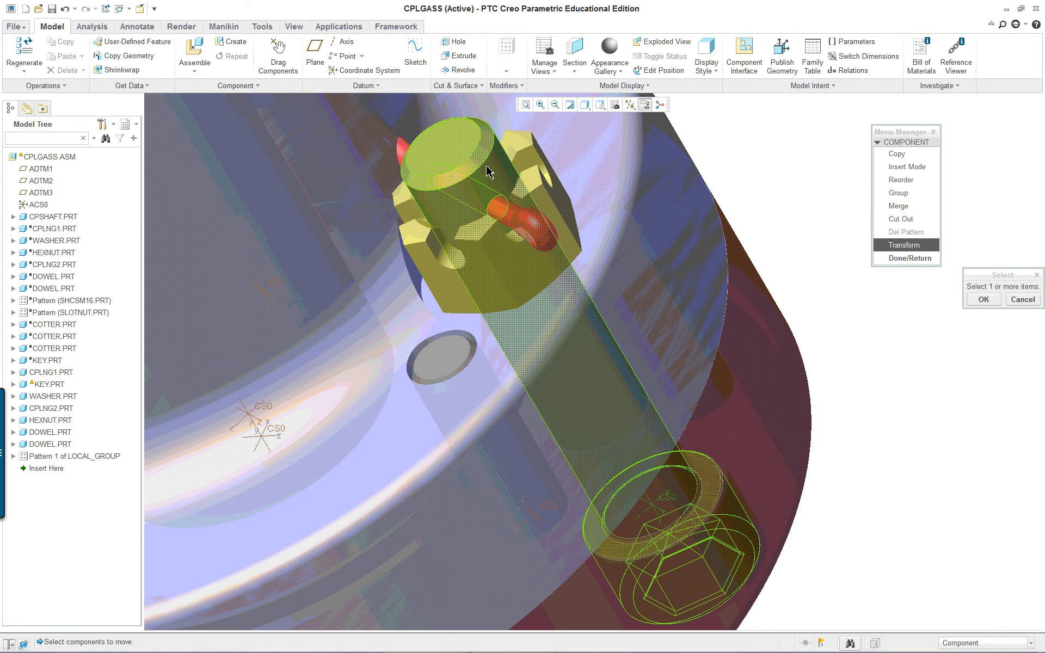
pyautogui.click(463, 146)
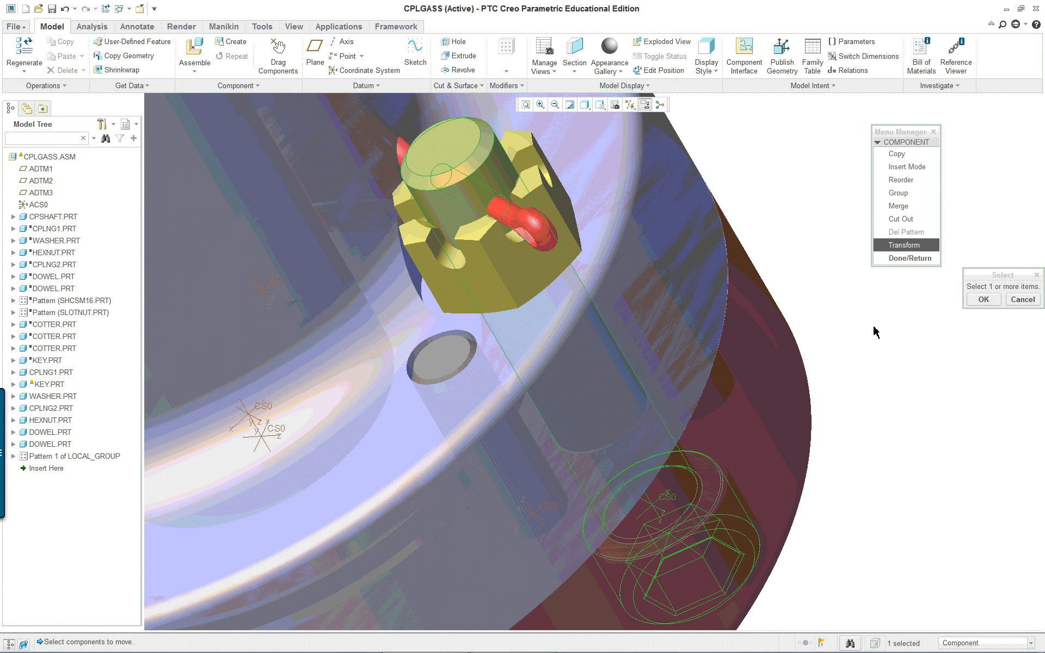
pyautogui.click(984, 299)
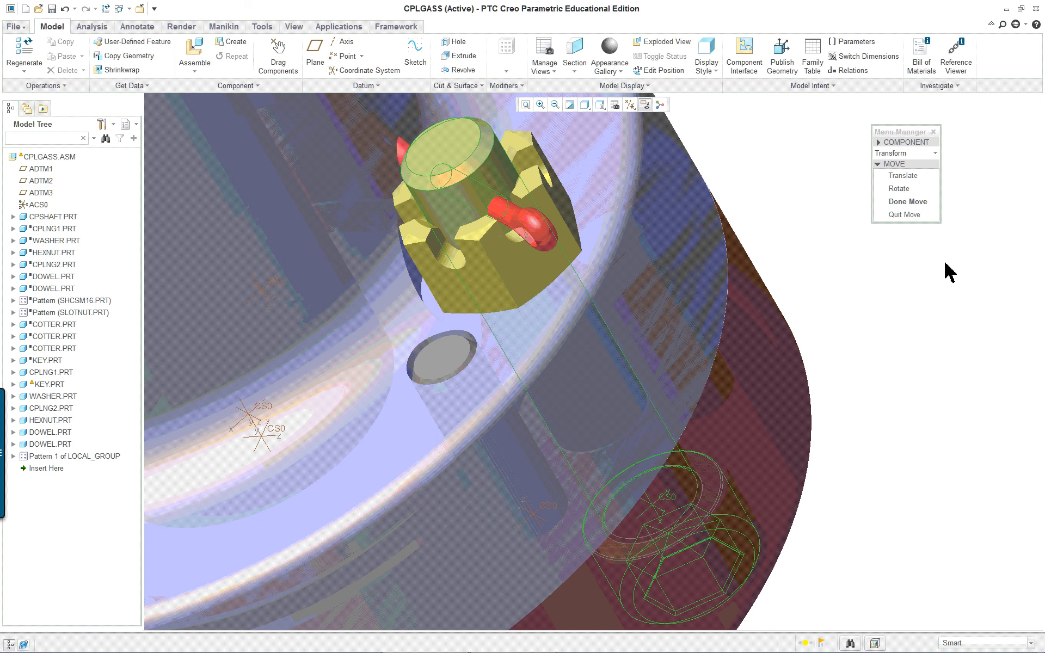
# Rotate the screw 45 degrees about the X axis of its coordinate system and complete the move.
pyautogui.click(899, 190)
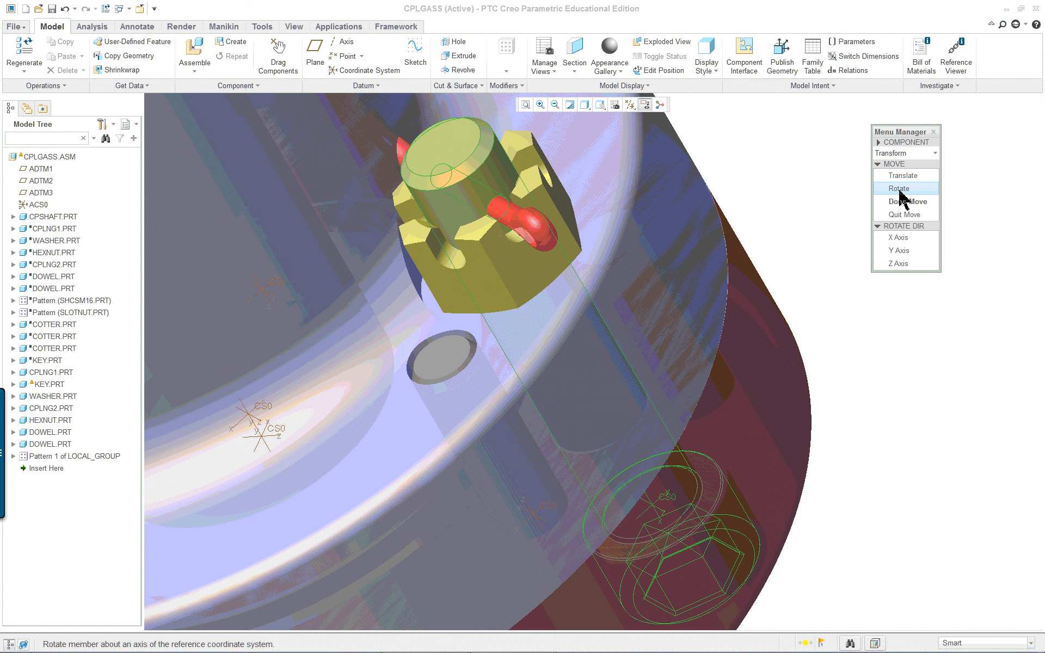
pyautogui.click(904, 240)
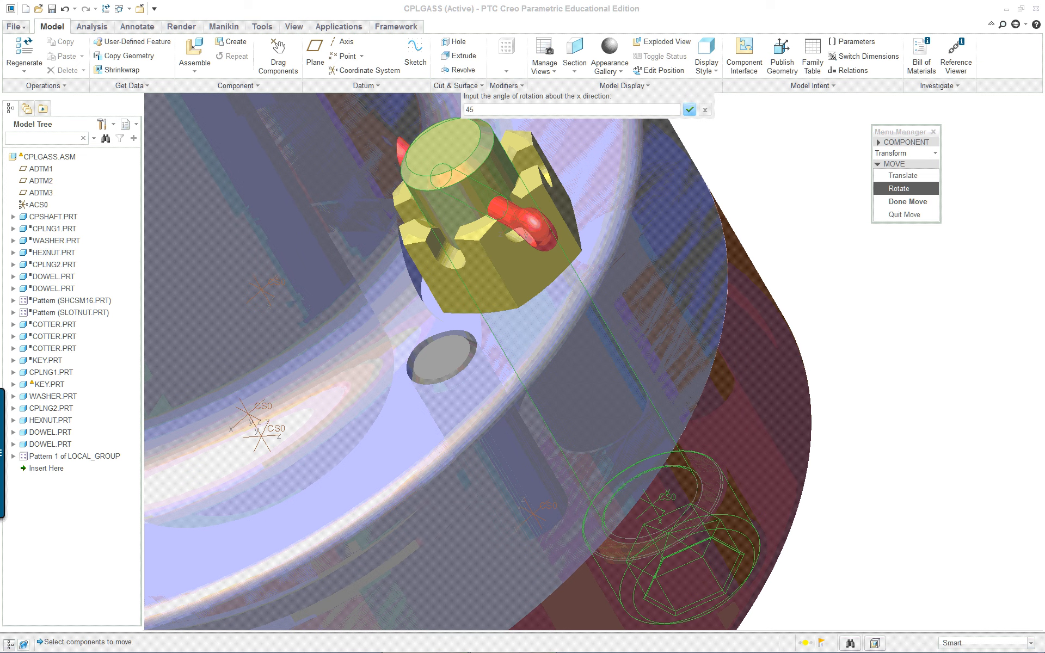
pyautogui.press('Return')
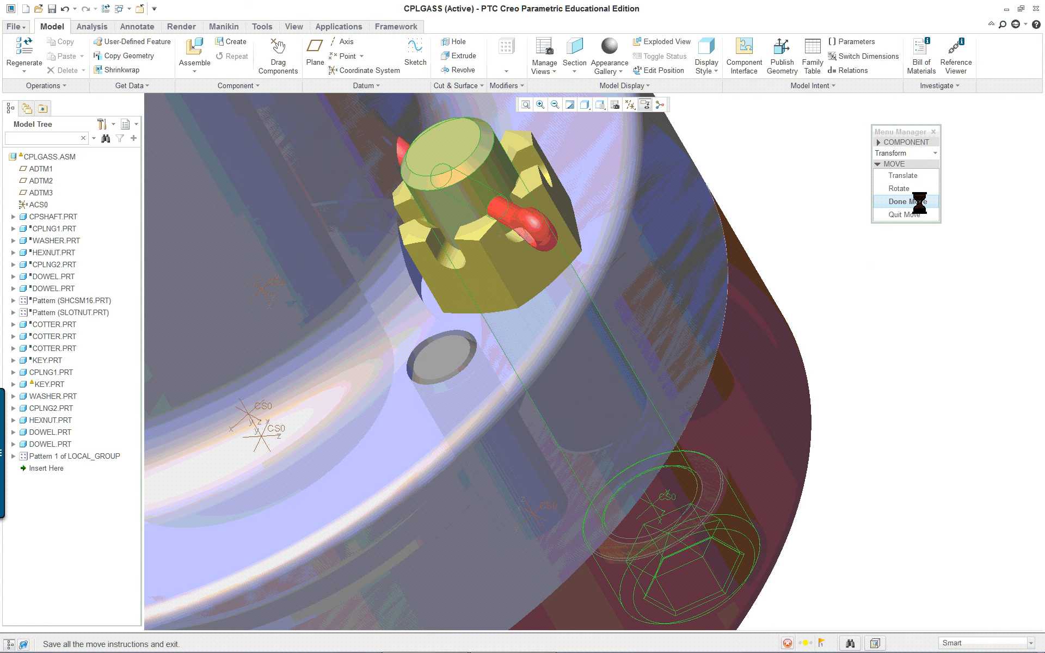
pyautogui.click(918, 202)
pyautogui.click(914, 258)
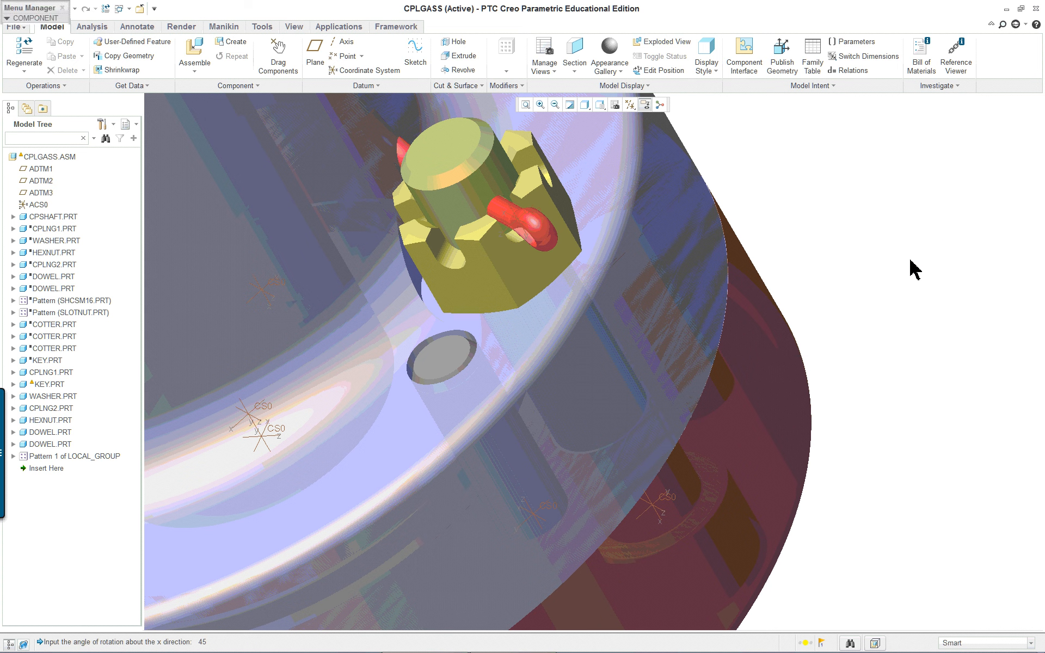
# Regenerate the CPLGASS assembly and accept the result with its failed features.
pyautogui.click(26, 63)
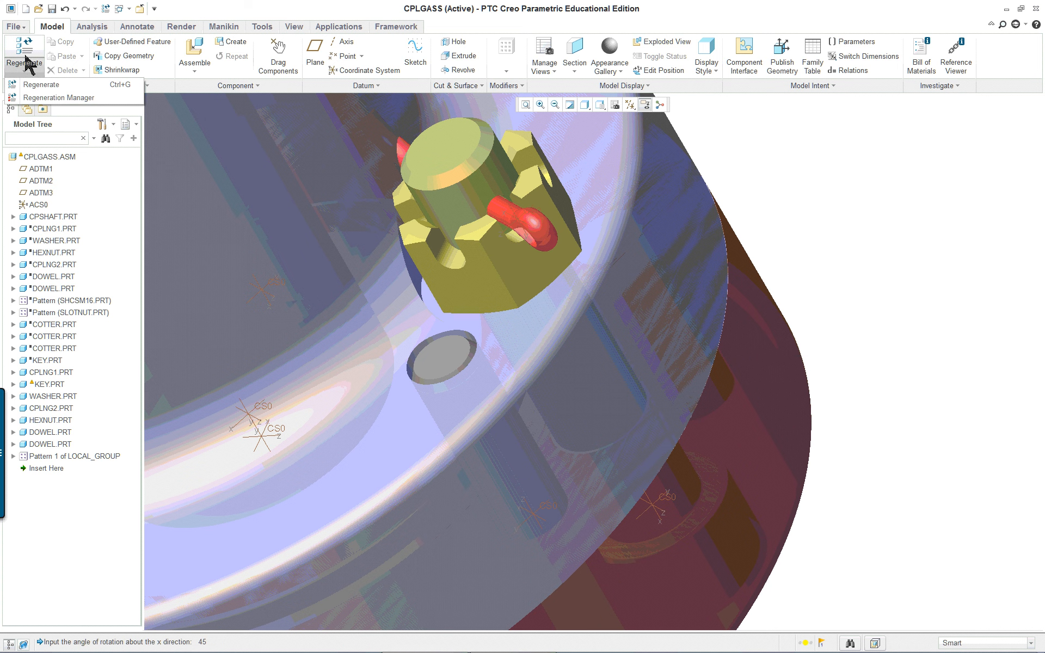
pyautogui.click(25, 62)
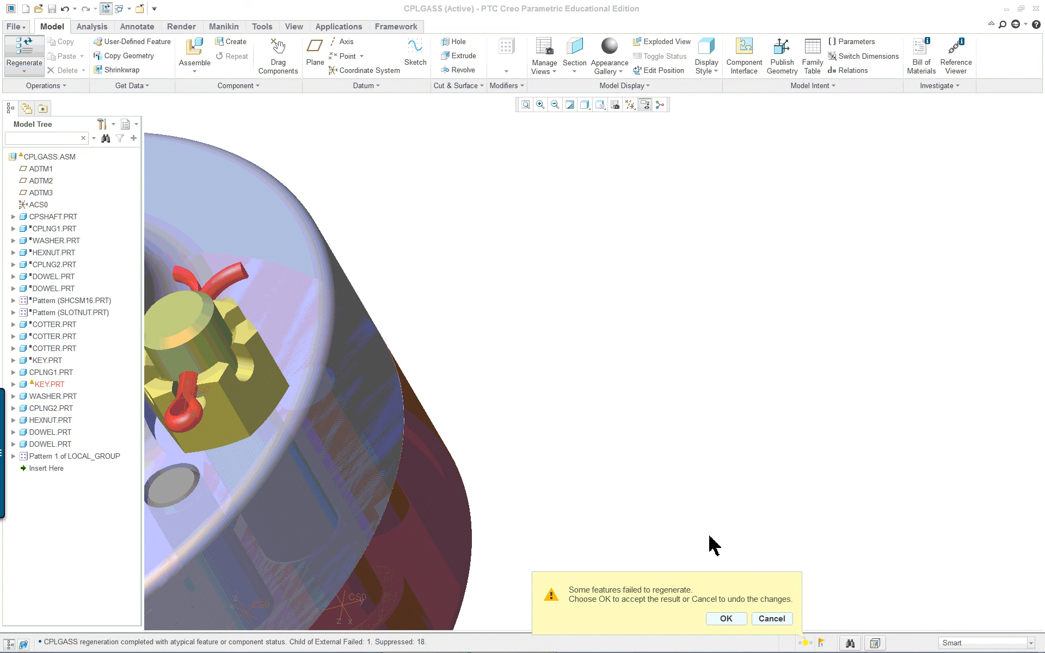
pyautogui.click(728, 619)
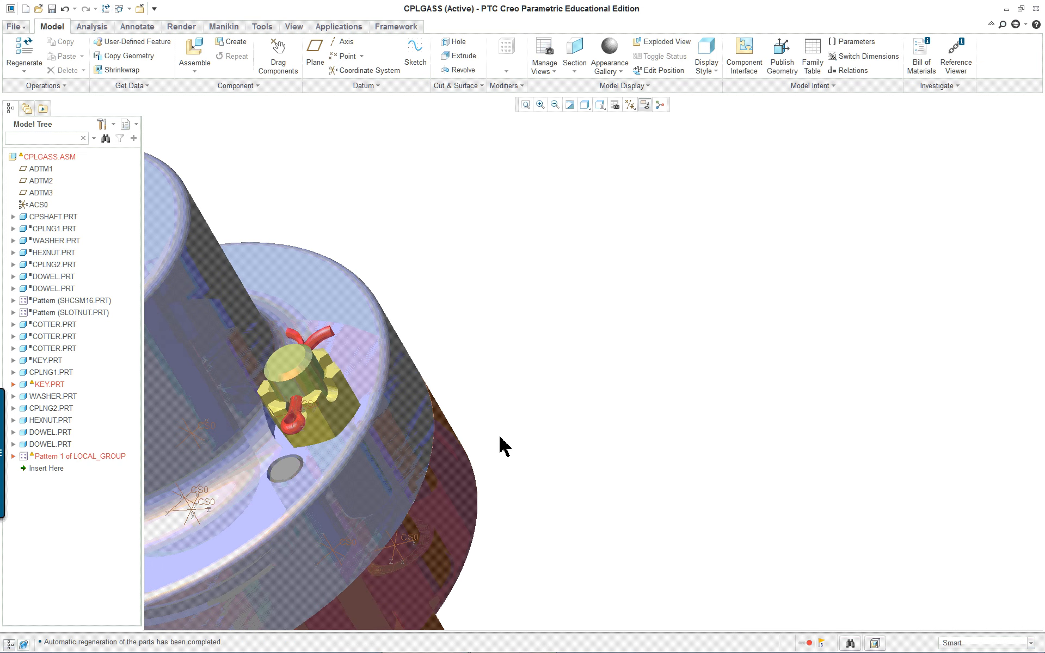
# Examine the orientation of the rotated screw's cotter and compare it with the other cotters around the flange.
pyautogui.scroll(1, 501, 436)
pyautogui.scroll(1, 536, 433)
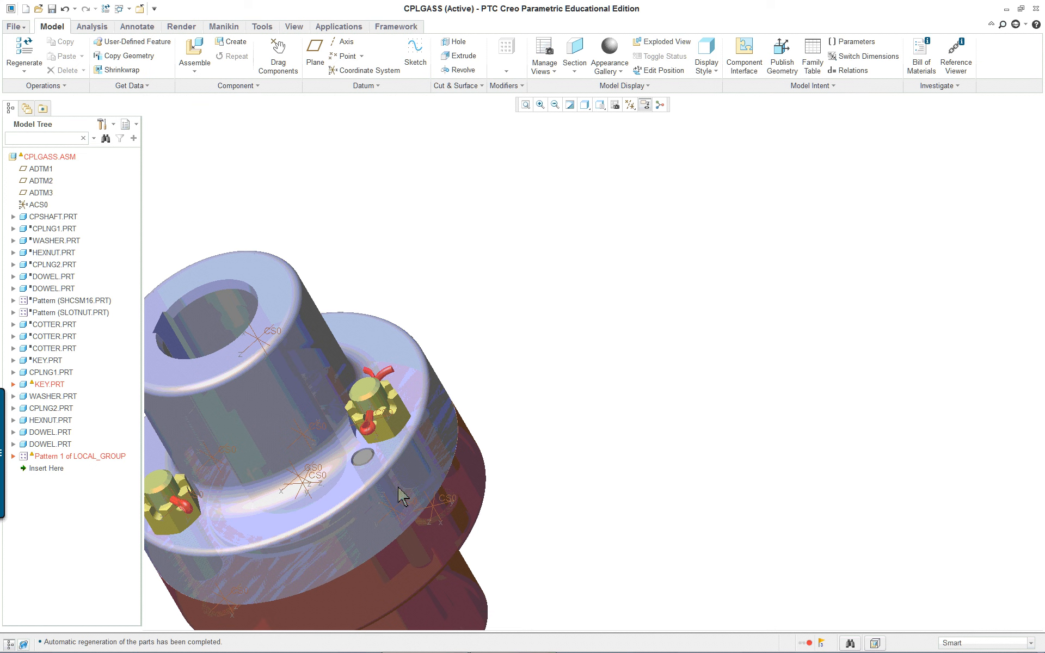
pyautogui.scroll(1, 413, 451)
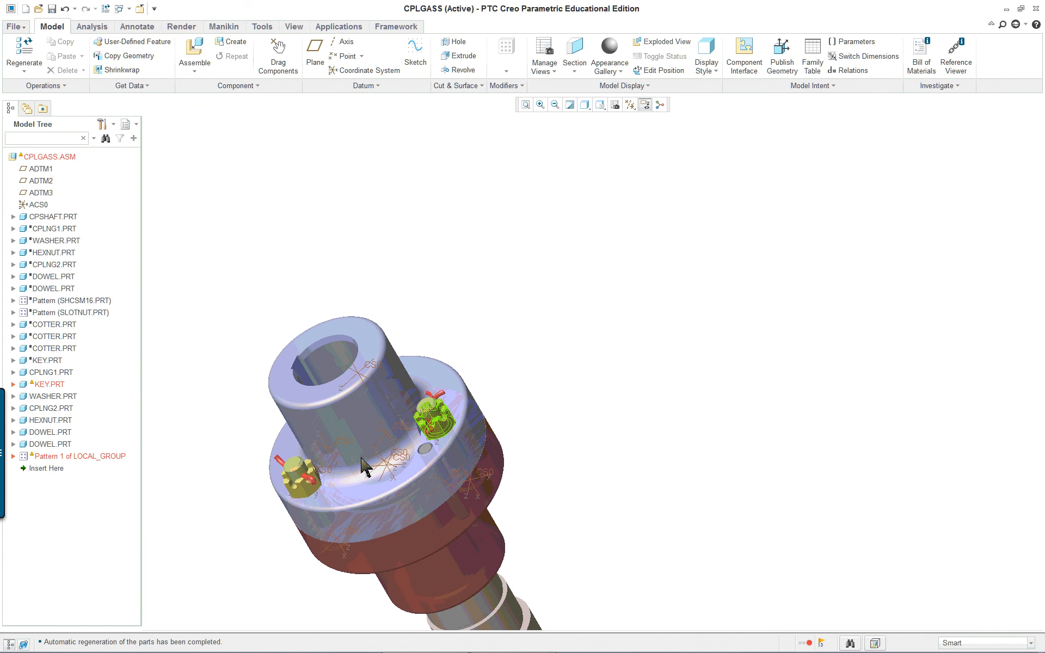
pyautogui.scroll(-1, 292, 485)
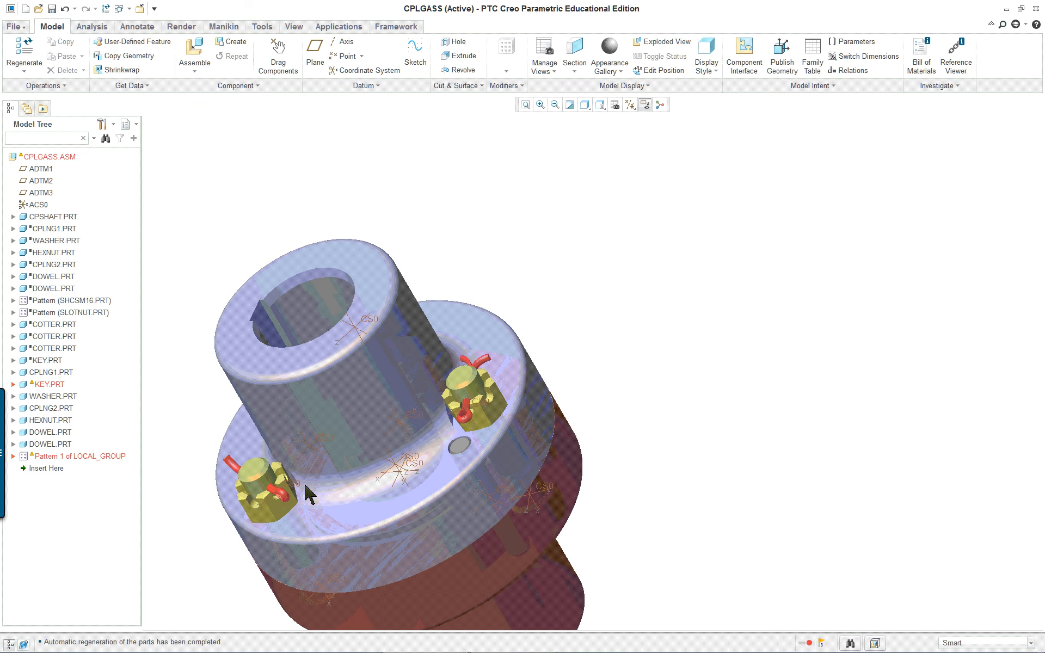
pyautogui.scroll(-2, 303, 490)
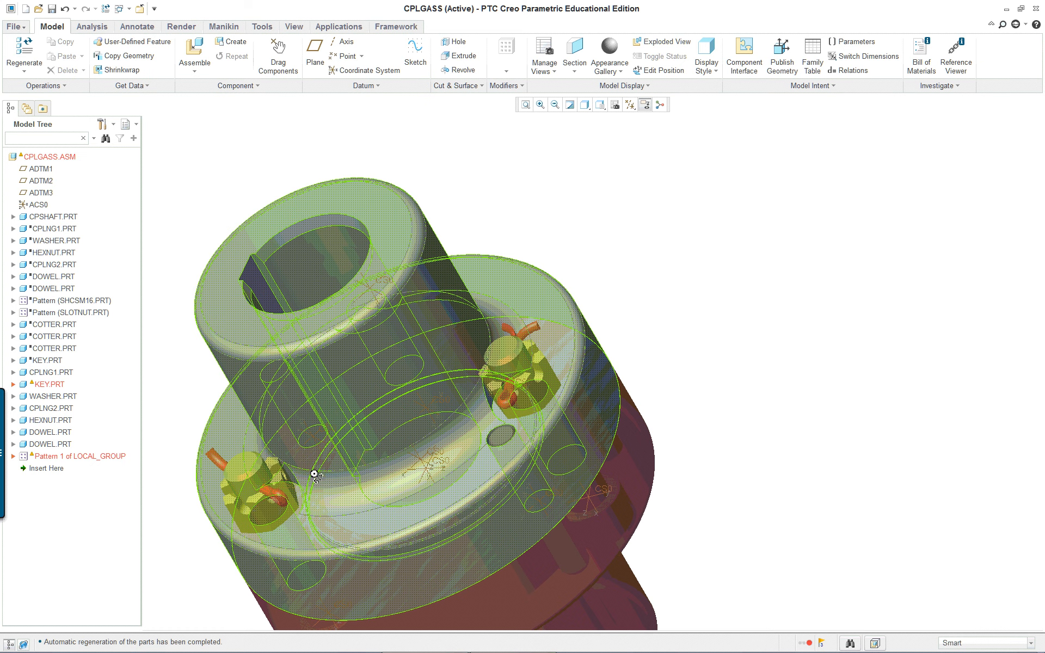
pyautogui.moveTo(358, 467)
pyautogui.mouseDown(button='middle')
pyautogui.moveTo(422, 456)
pyautogui.moveTo(415, 460)
pyautogui.mouseUp(button='middle')
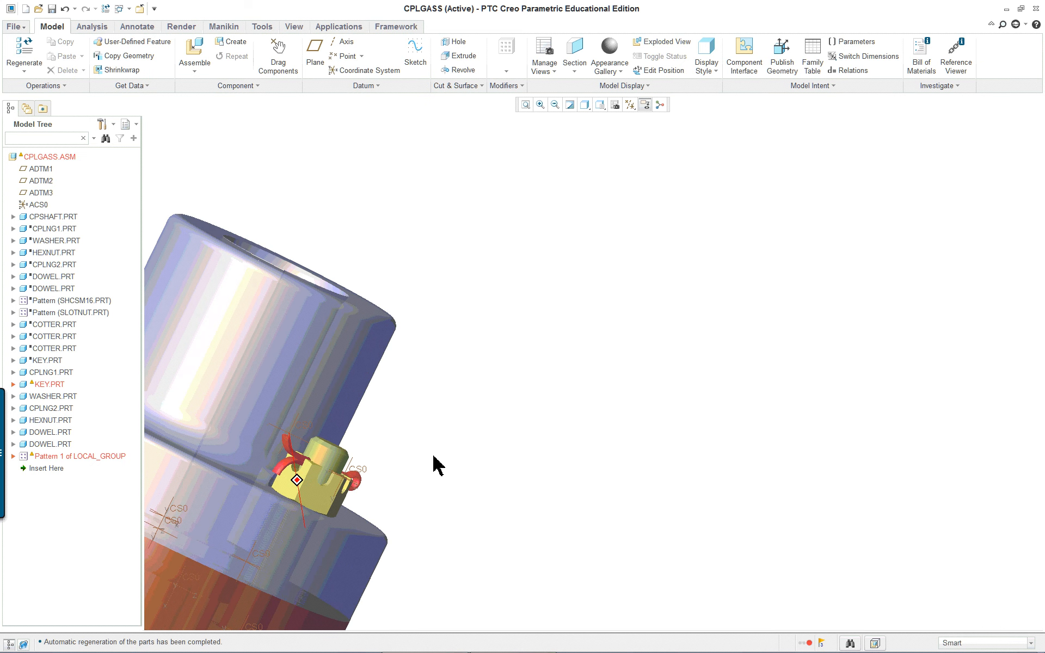
pyautogui.scroll(2, 458, 440)
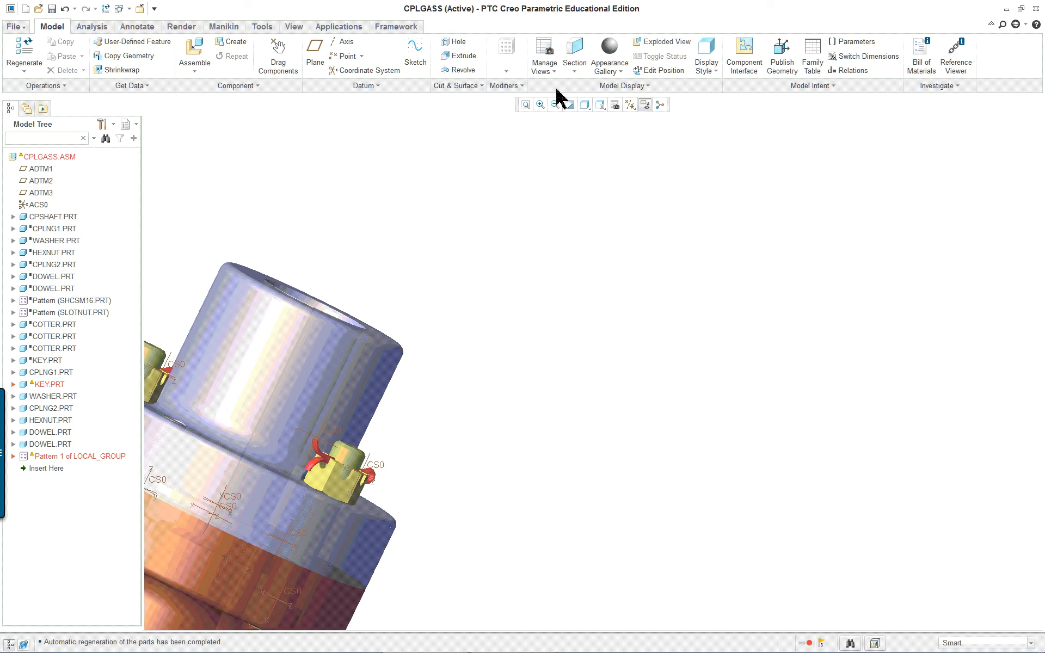
# Examine the cotters in the two slotted nuts on the near side of the flange.
pyautogui.click(523, 102)
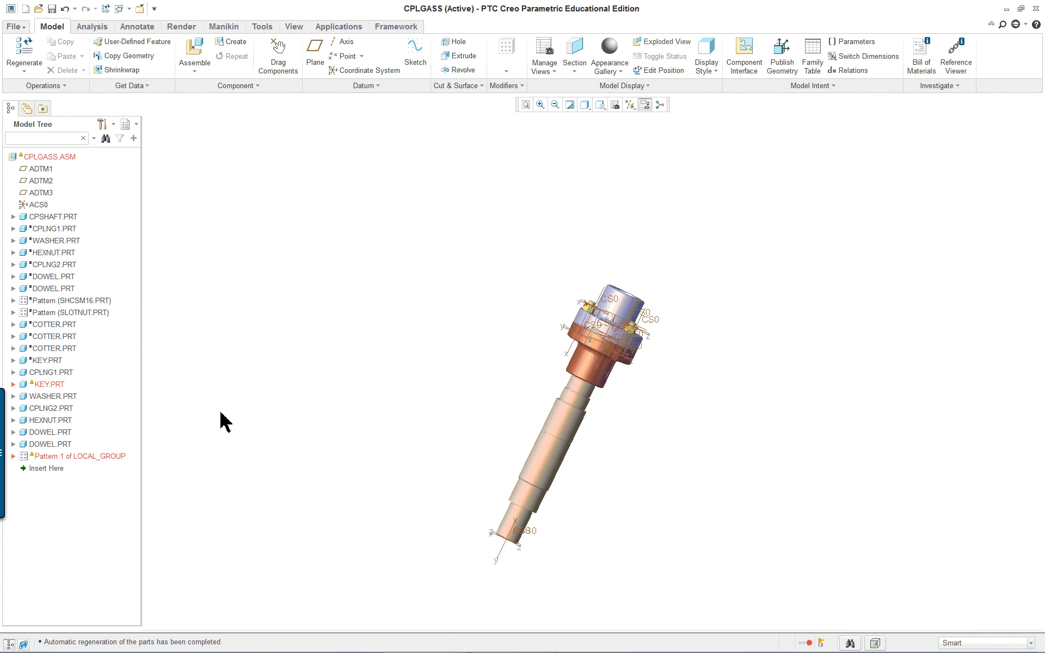
pyautogui.click(540, 105)
pyautogui.click(573, 290)
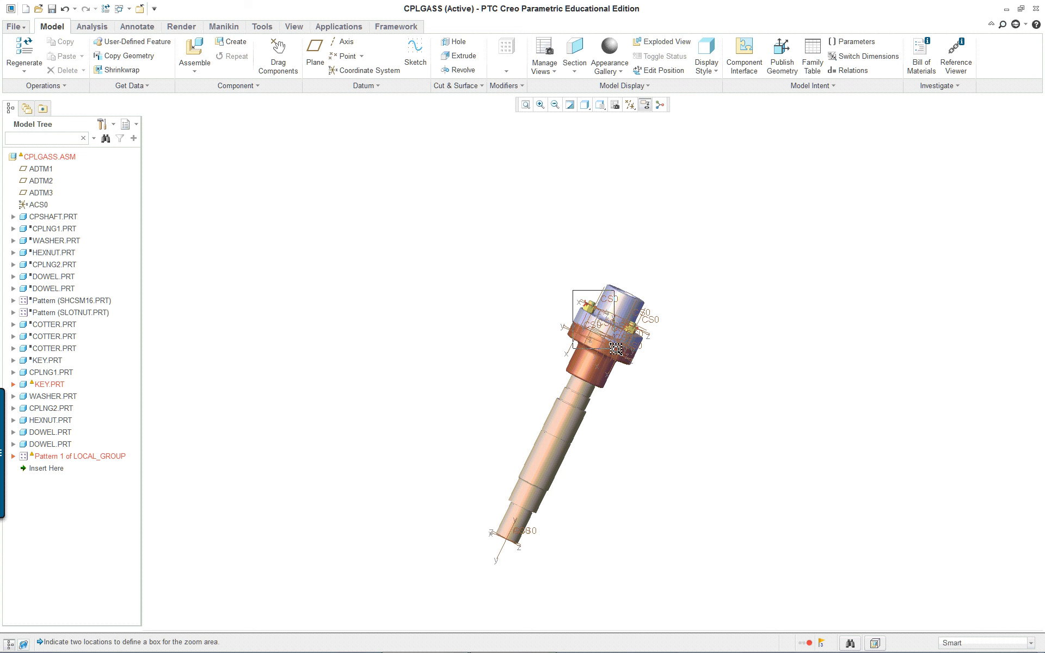
pyautogui.click(616, 349)
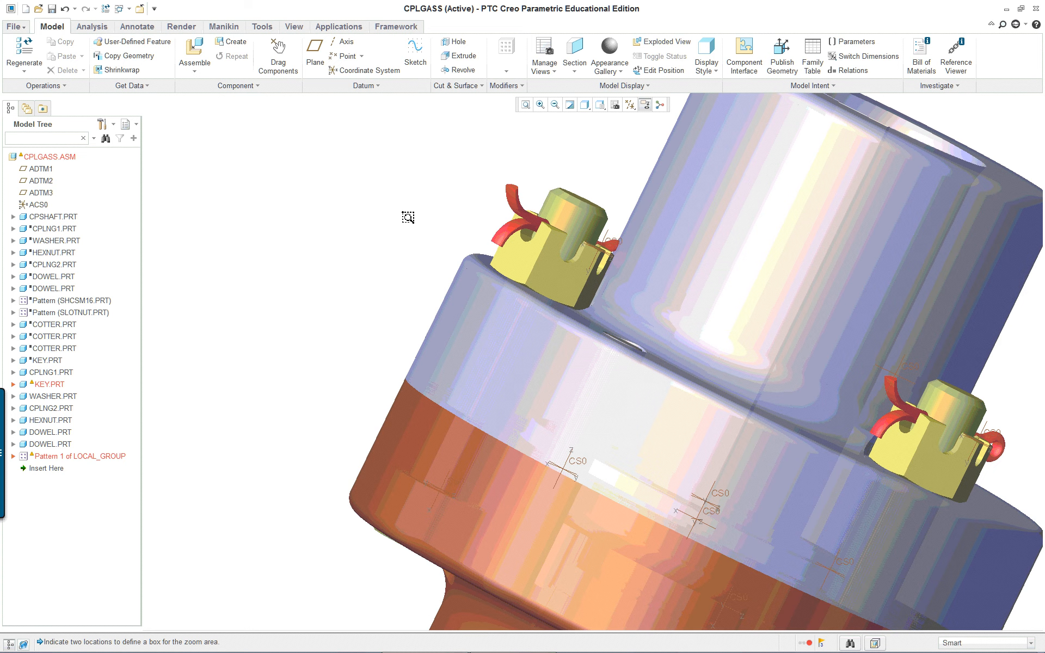
pyautogui.middleClick(355, 235)
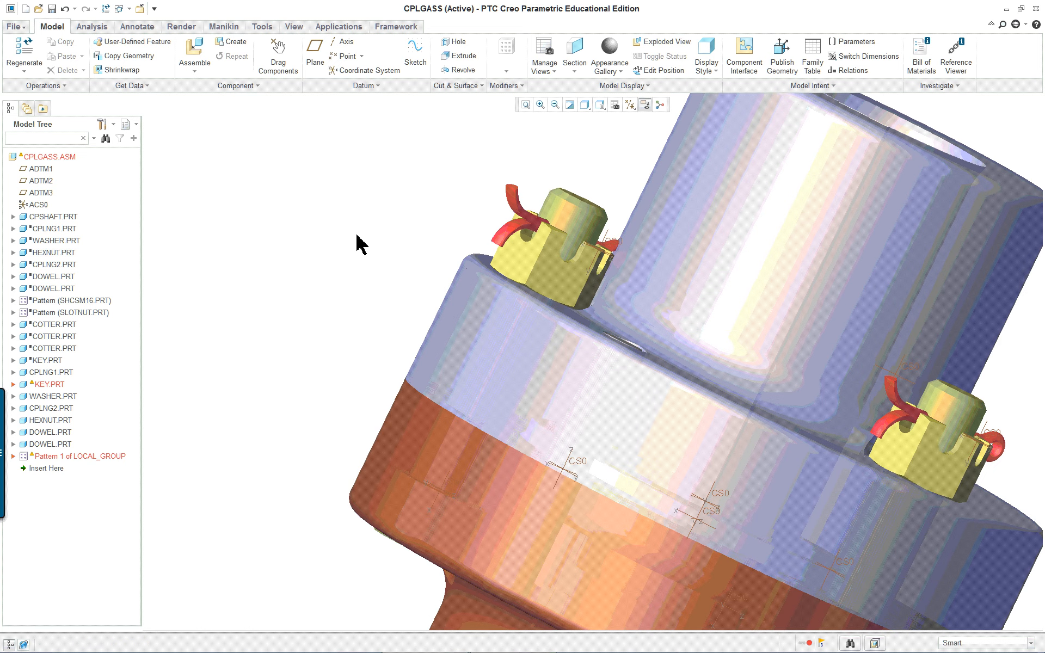
pyautogui.click(54, 385)
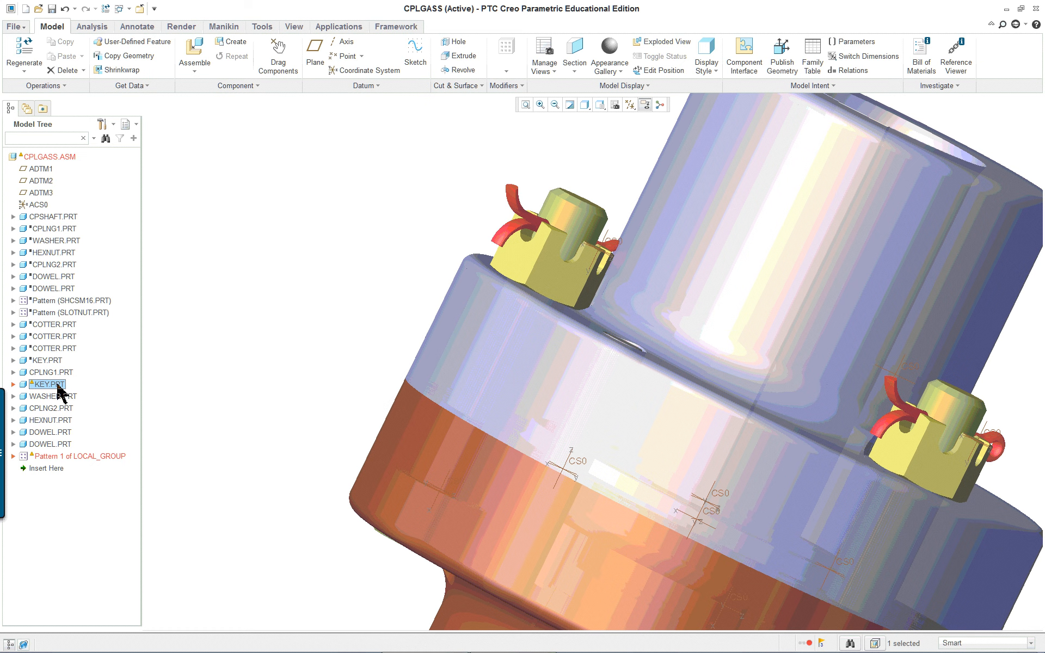
pyautogui.scroll(-2, 238, 351)
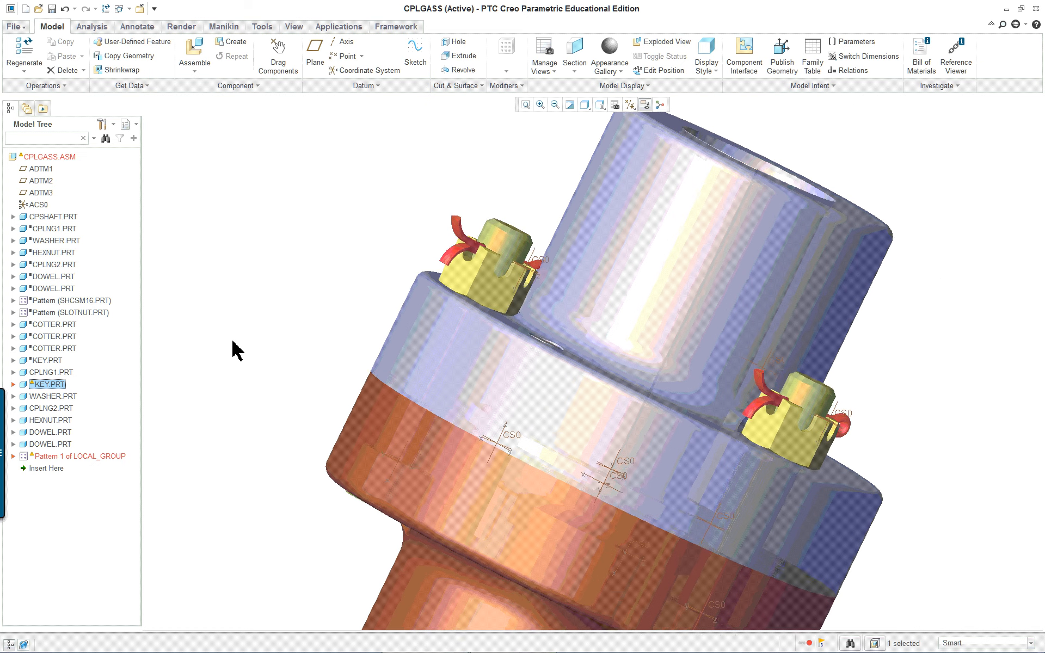
pyautogui.scroll(-2, 237, 351)
pyautogui.scroll(-2, 203, 366)
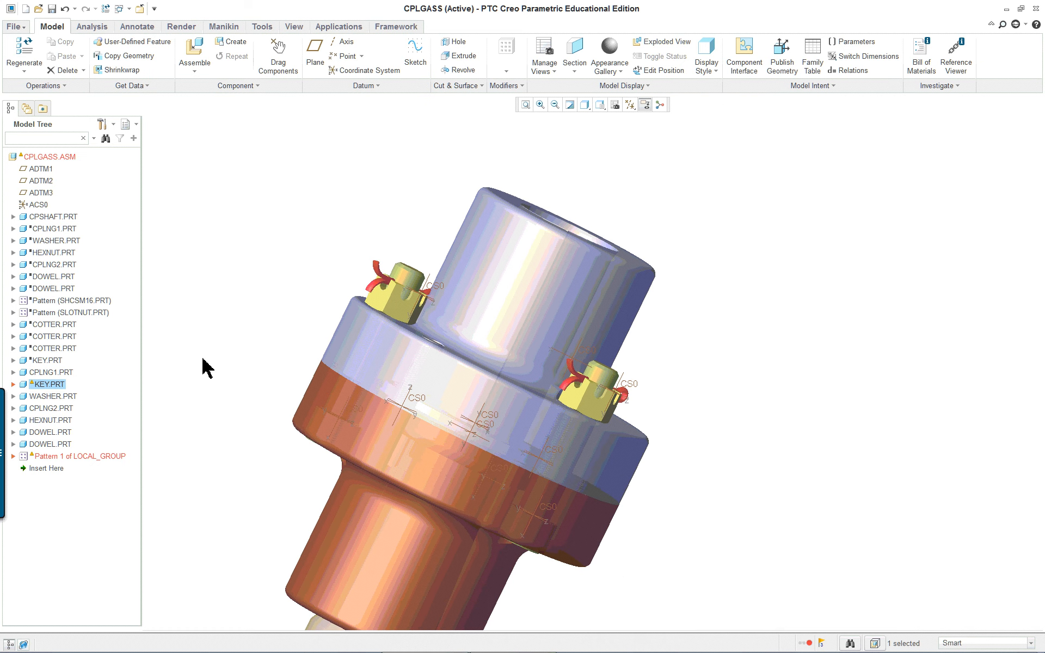
pyautogui.rightClick(203, 362)
pyautogui.click(230, 431)
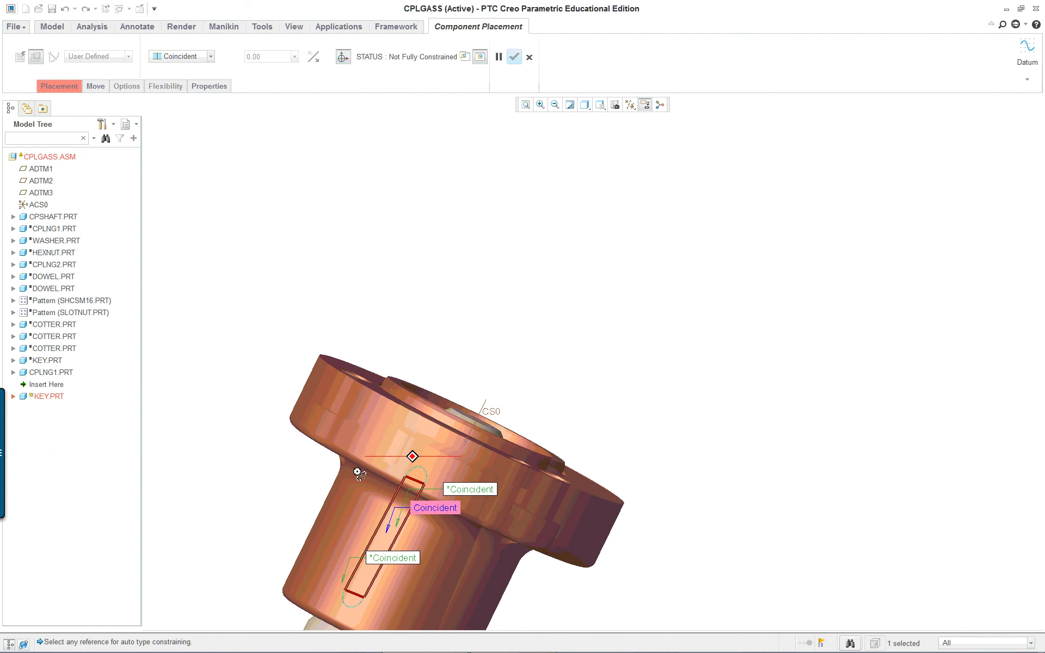
pyautogui.moveTo(358, 472); pyautogui.dragTo(440, 556, button='middle')
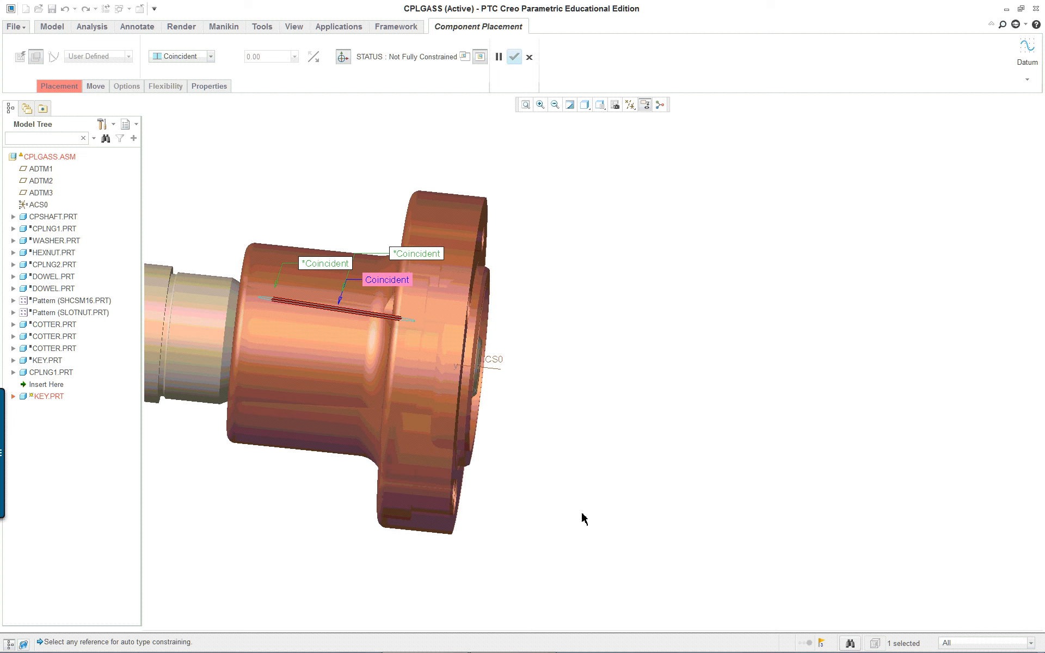
pyautogui.click(529, 57)
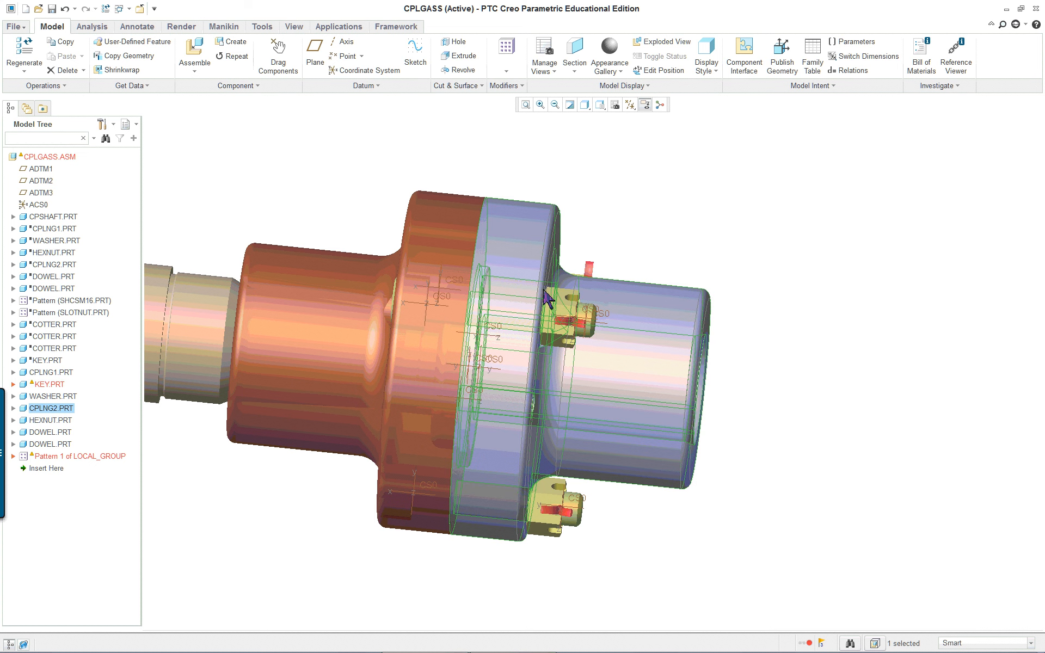
# Hide the coupling halves CPLNG1 and CPLNG2 to expose the shaft's keyway and the fasteners.
pyautogui.click(363, 272)
pyautogui.keyDown('ctrl'); pyautogui.click(357, 273); pyautogui.keyUp('ctrl')
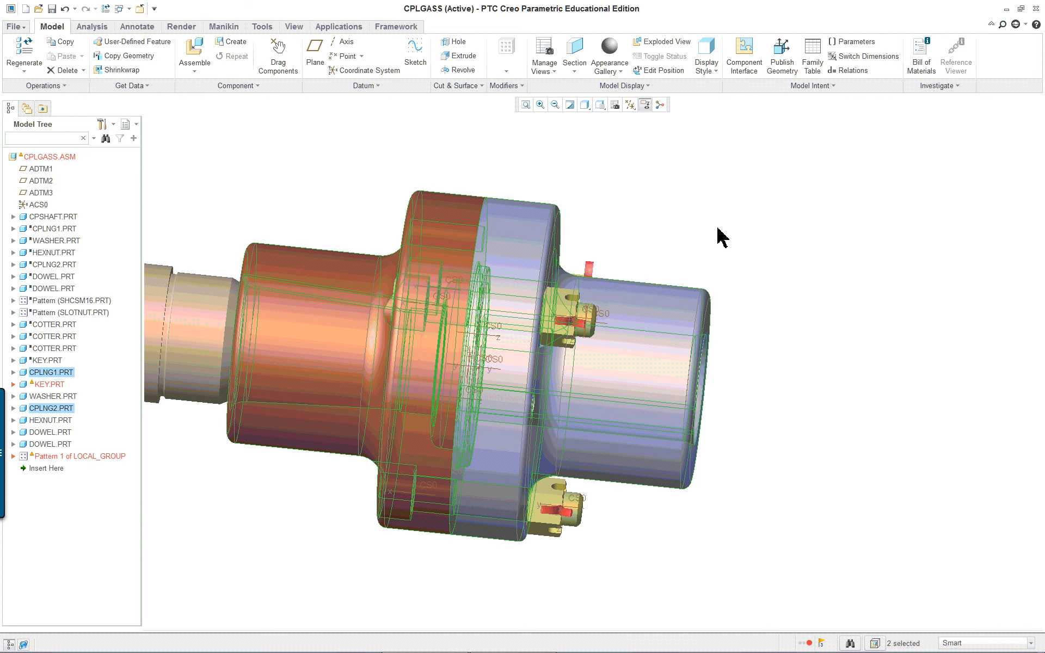
pyautogui.rightClick(717, 228)
pyautogui.click(744, 393)
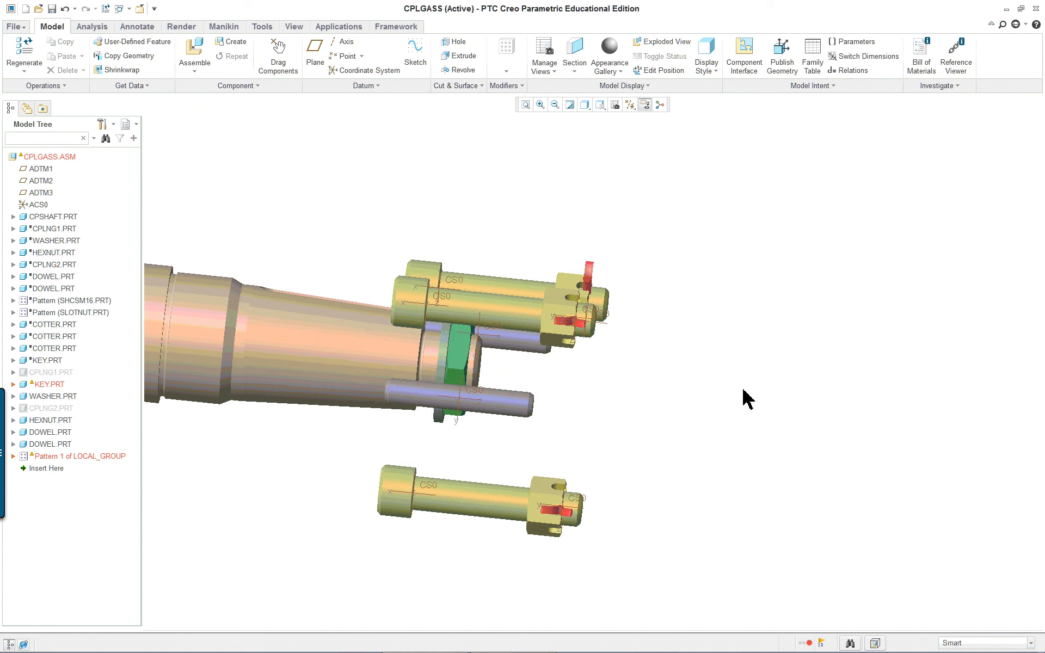
# Open the placement definition of the failed KEY.PRT and list its constraints.
pyautogui.scroll(-6, 354, 388)
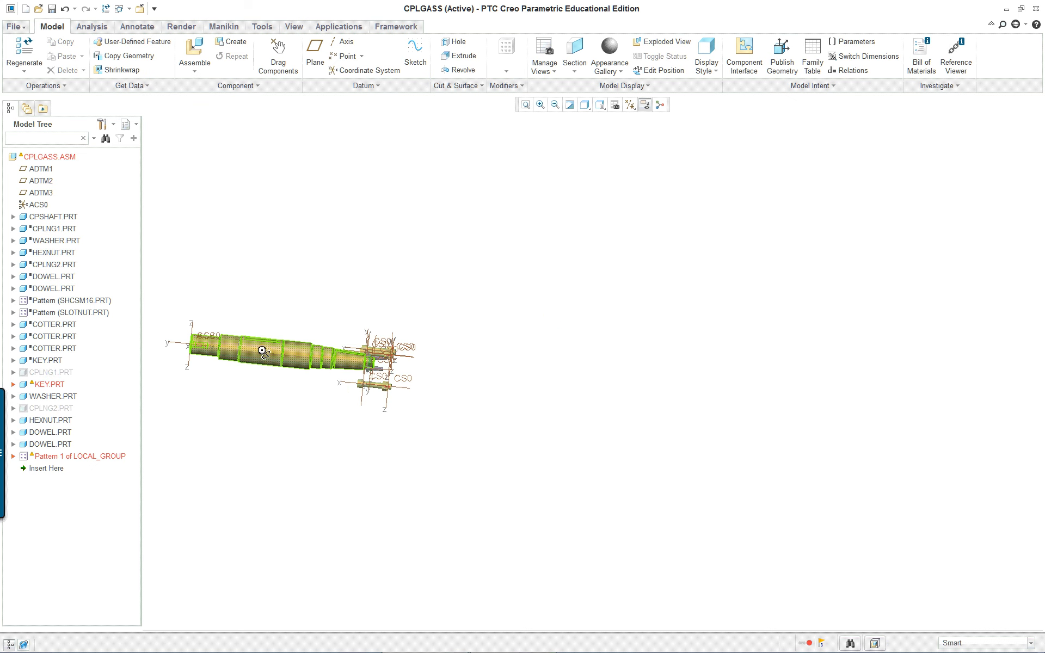
pyautogui.moveTo(298, 378); pyautogui.dragTo(302, 383, button='middle')
pyautogui.scroll(7, 281, 321)
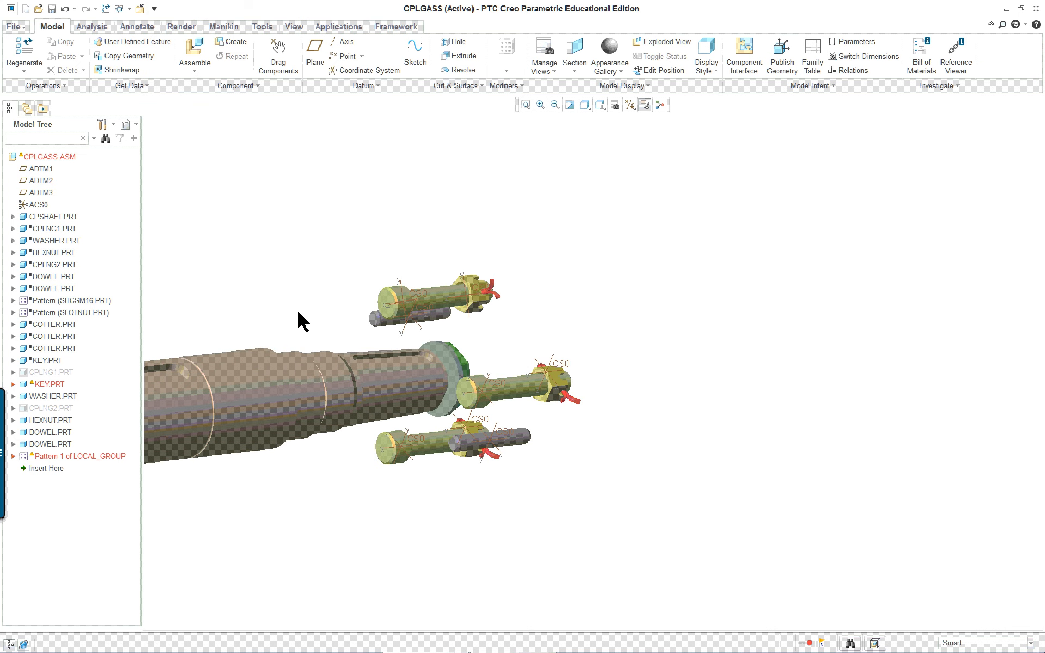
pyautogui.scroll(2, 299, 314)
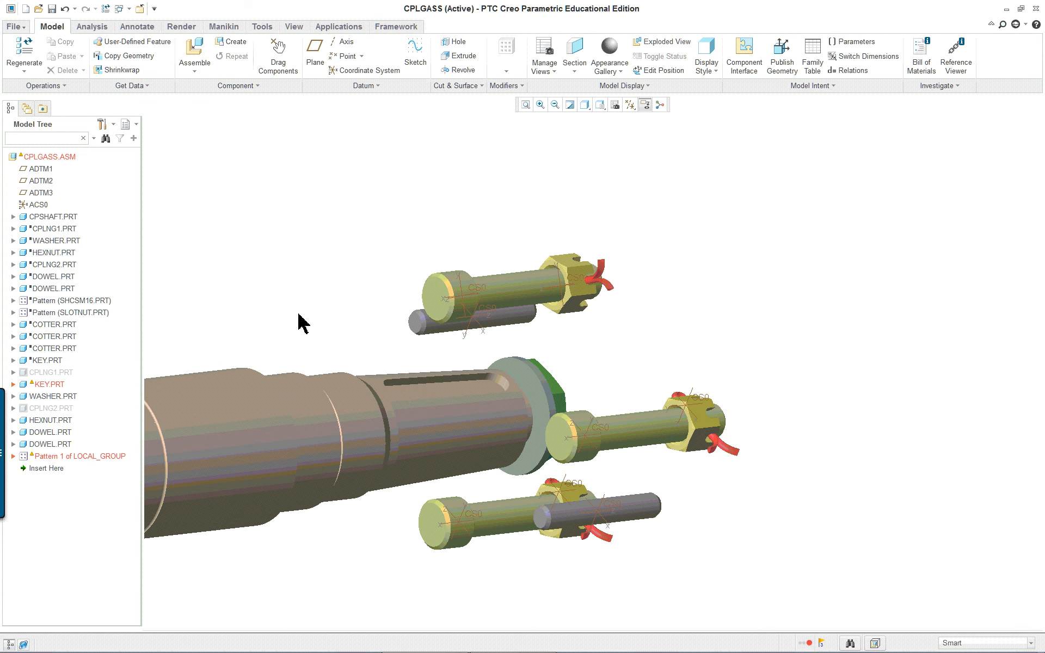
pyautogui.click(52, 387)
pyautogui.rightClick(52, 386)
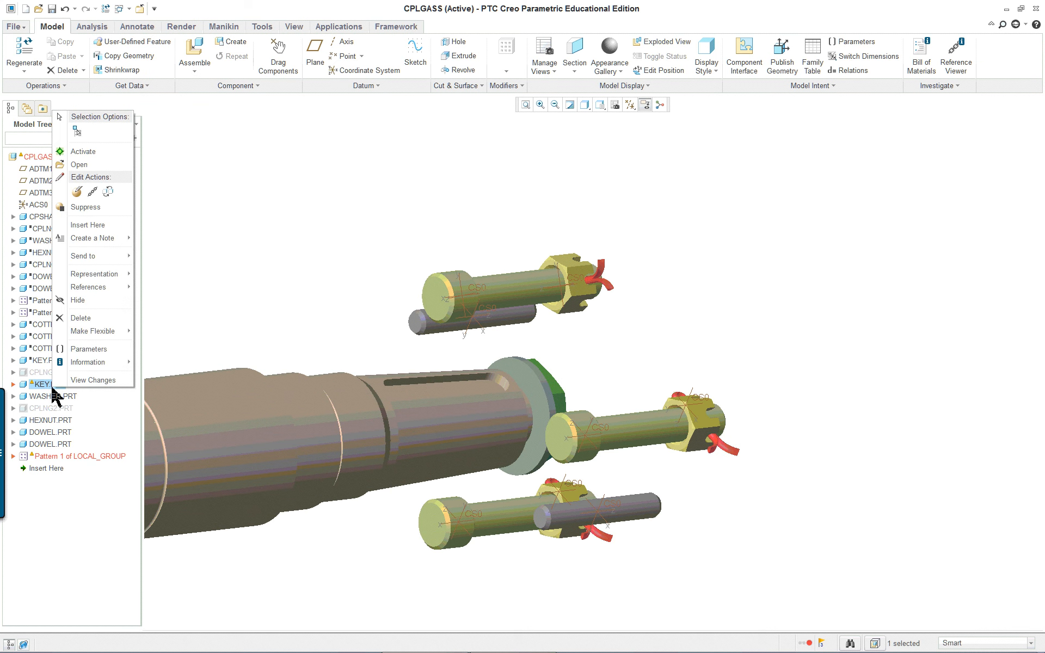
pyautogui.click(76, 192)
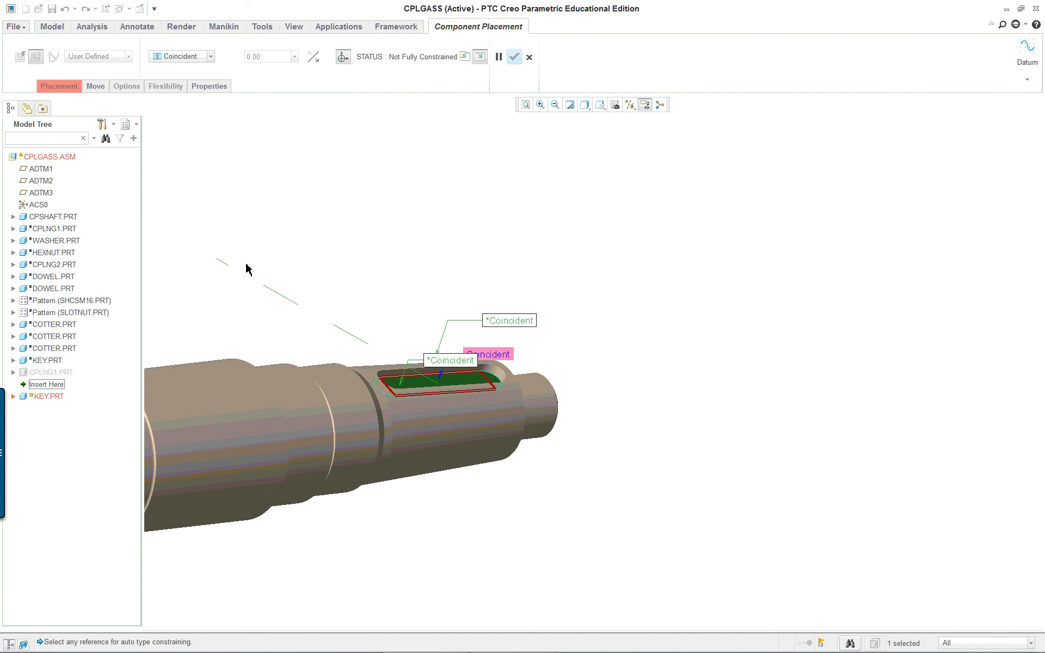
pyautogui.click(64, 88)
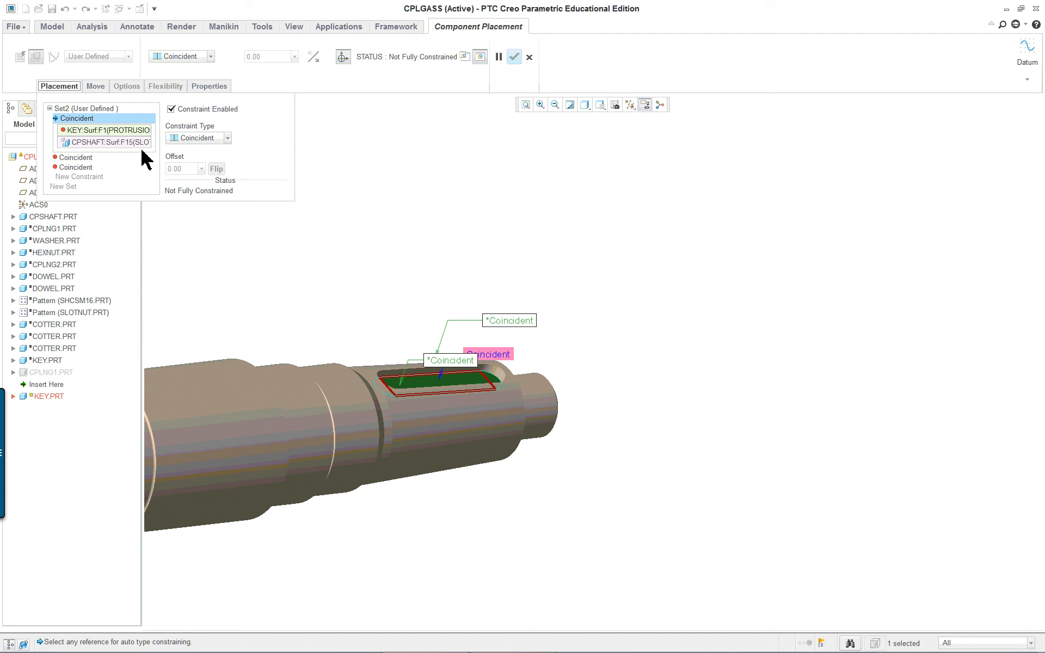
# Review the key's three Coincident constraints to the CPSHAFT slot, show the key in a separate window, and close its placement definition.
pyautogui.click(84, 158)
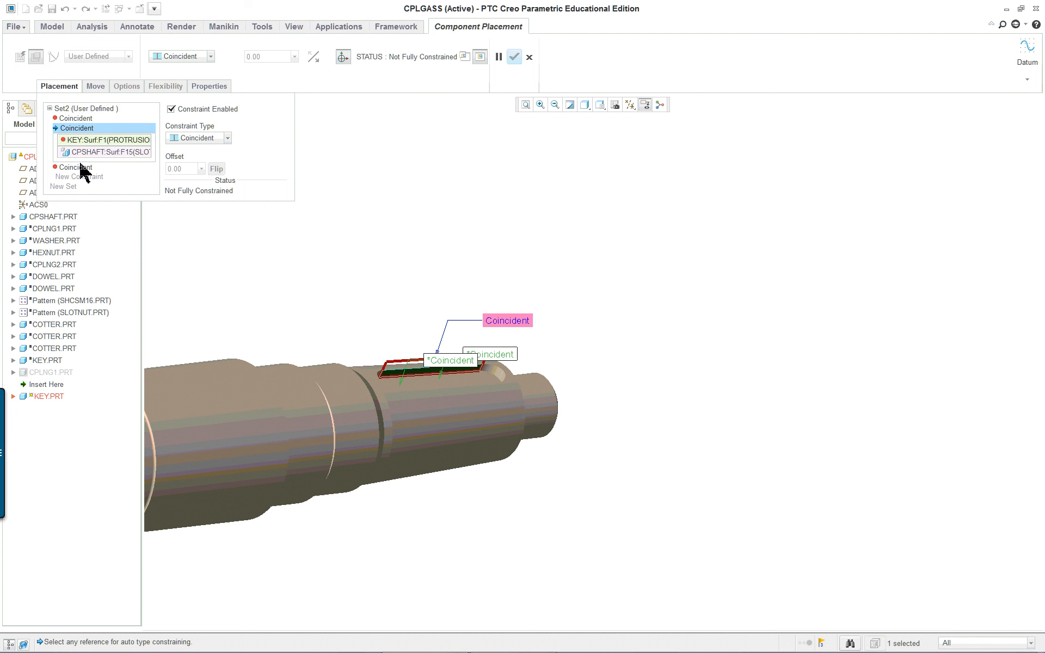
pyautogui.click(82, 167)
pyautogui.scroll(-3, 341, 395)
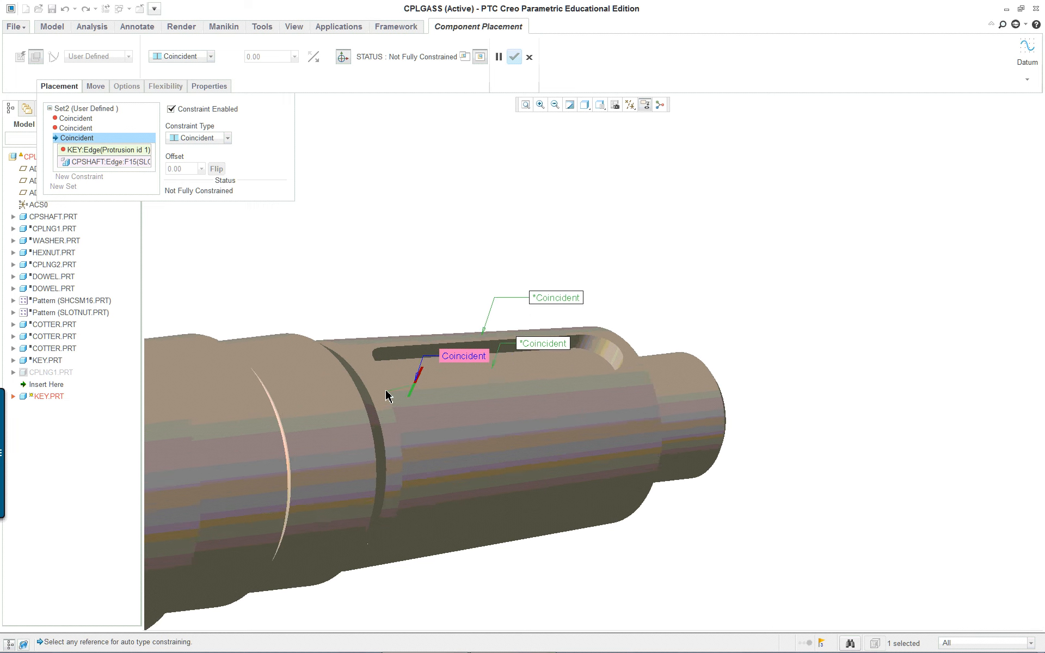
pyautogui.moveTo(388, 393)
pyautogui.mouseDown(button='middle')
pyautogui.moveTo(392, 410)
pyautogui.moveTo(413, 408)
pyautogui.moveTo(329, 351)
pyautogui.mouseUp(button='middle')
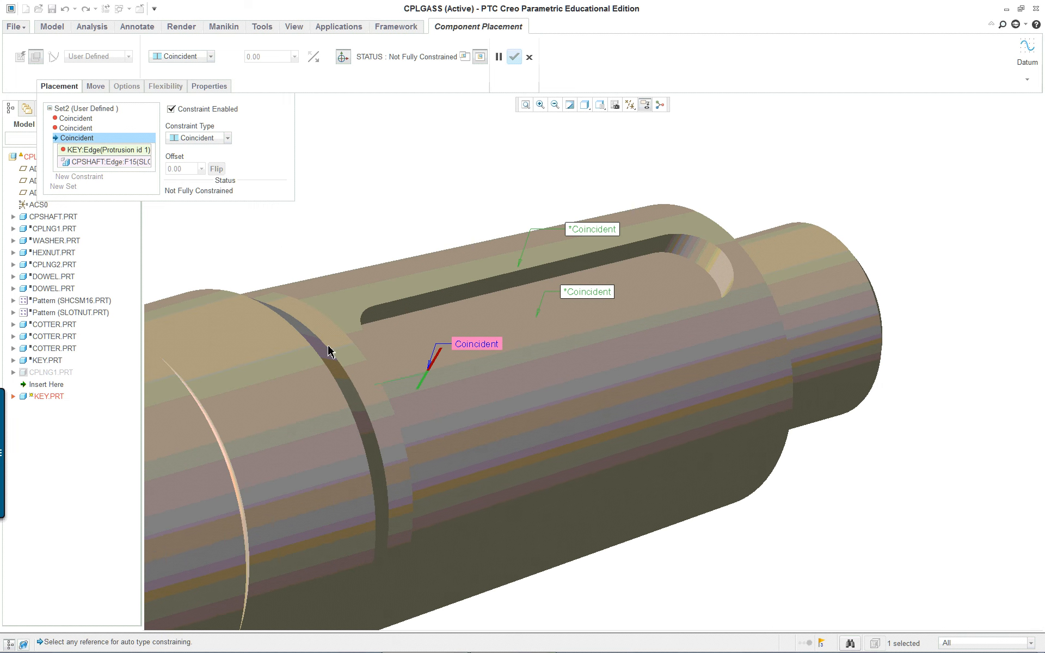
pyautogui.click(73, 129)
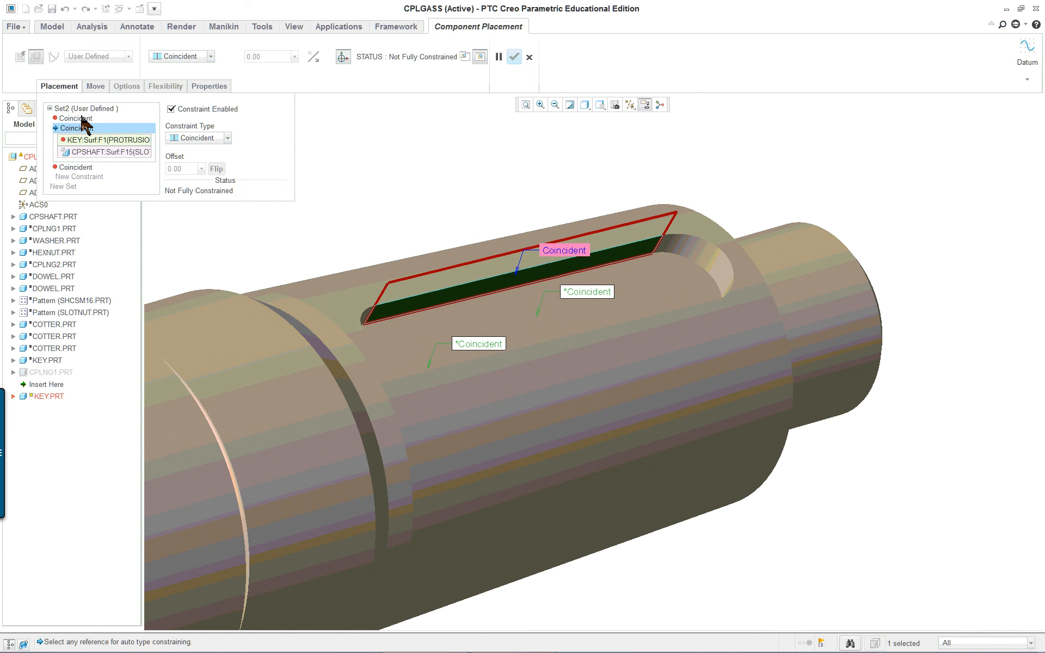
pyautogui.click(81, 119)
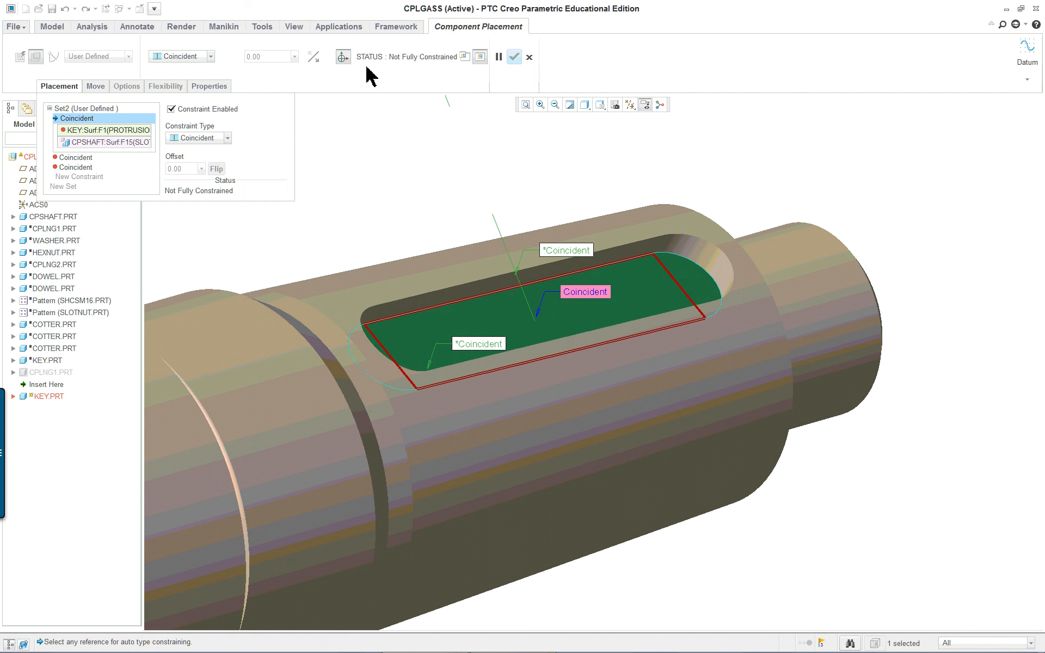
pyautogui.click(466, 57)
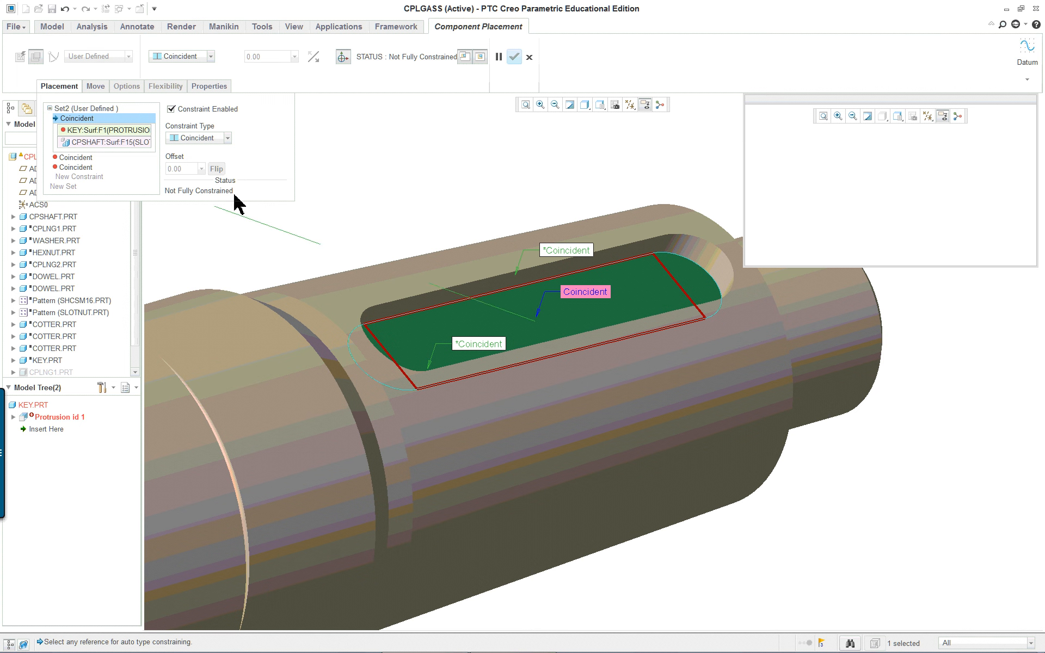
pyautogui.click(514, 56)
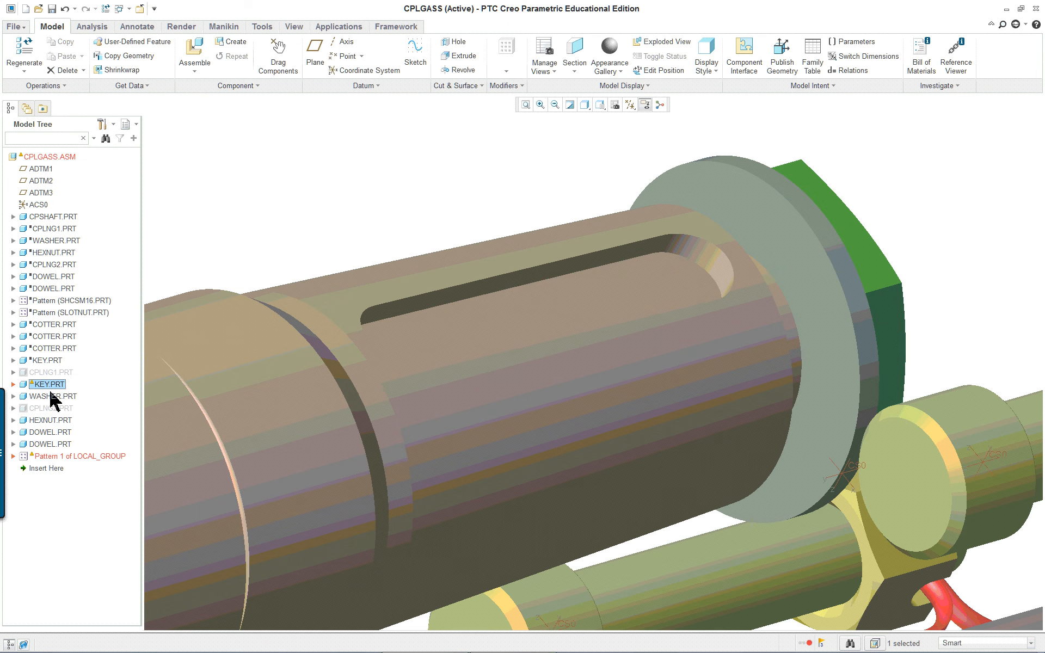
# Resume the suppressed KEY.PRT listed before CPLNG1.
pyautogui.click(54, 362)
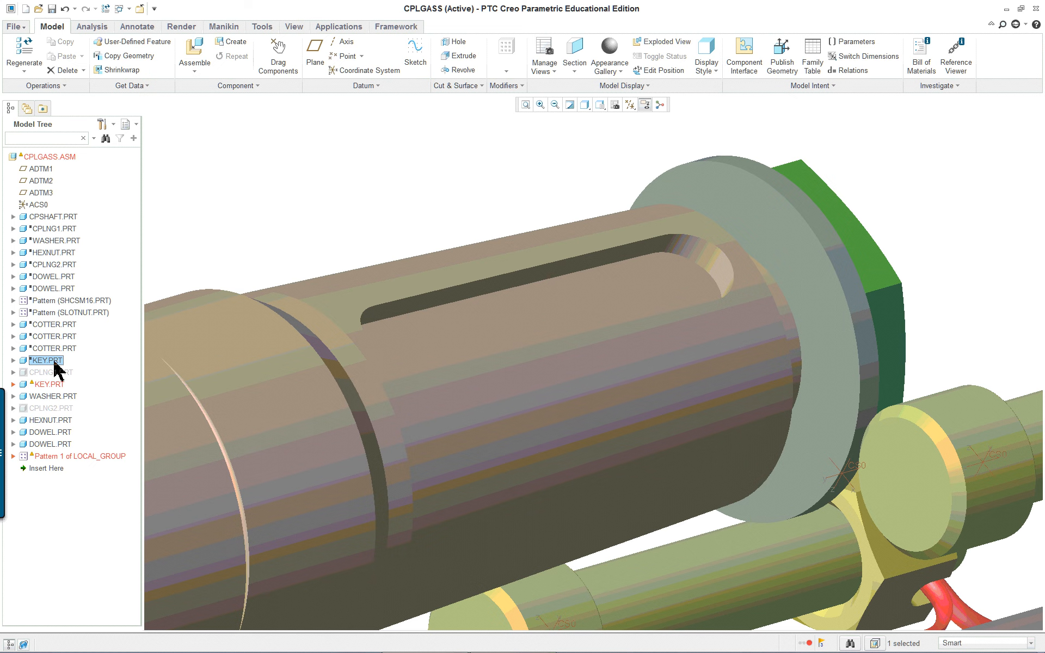
pyautogui.rightClick(56, 364)
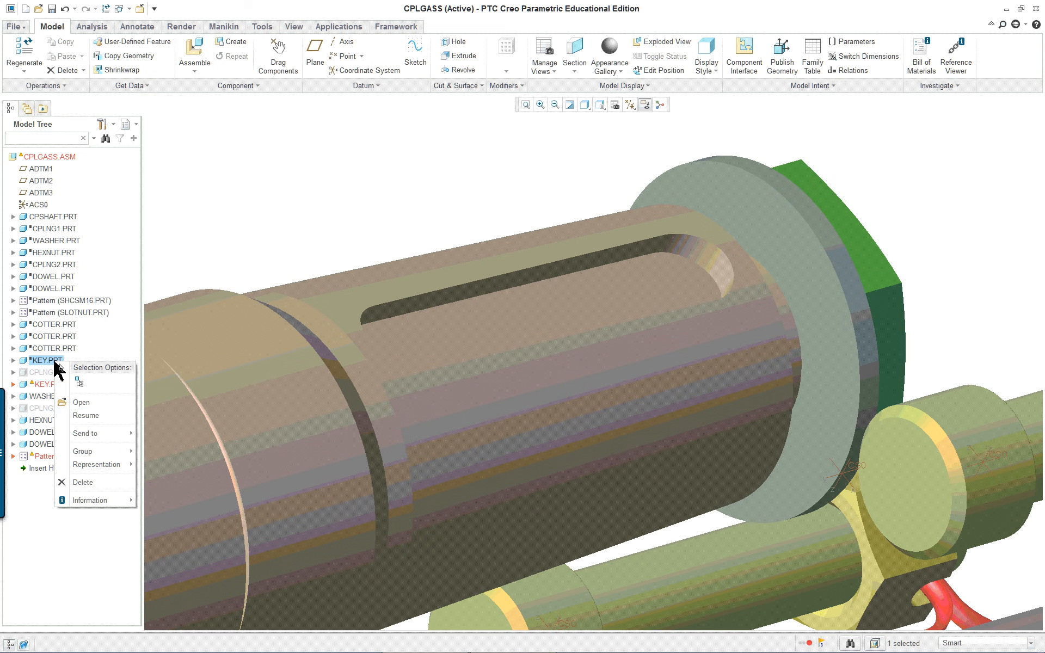
pyautogui.click(90, 417)
pyautogui.scroll(5, 348, 438)
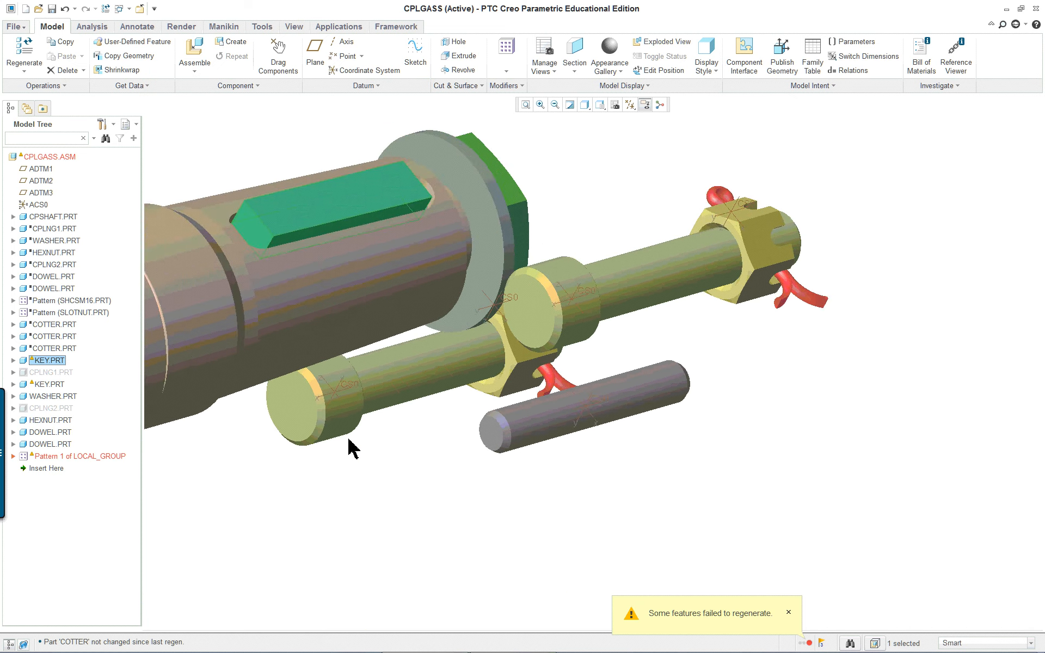
pyautogui.scroll(-3, 221, 318)
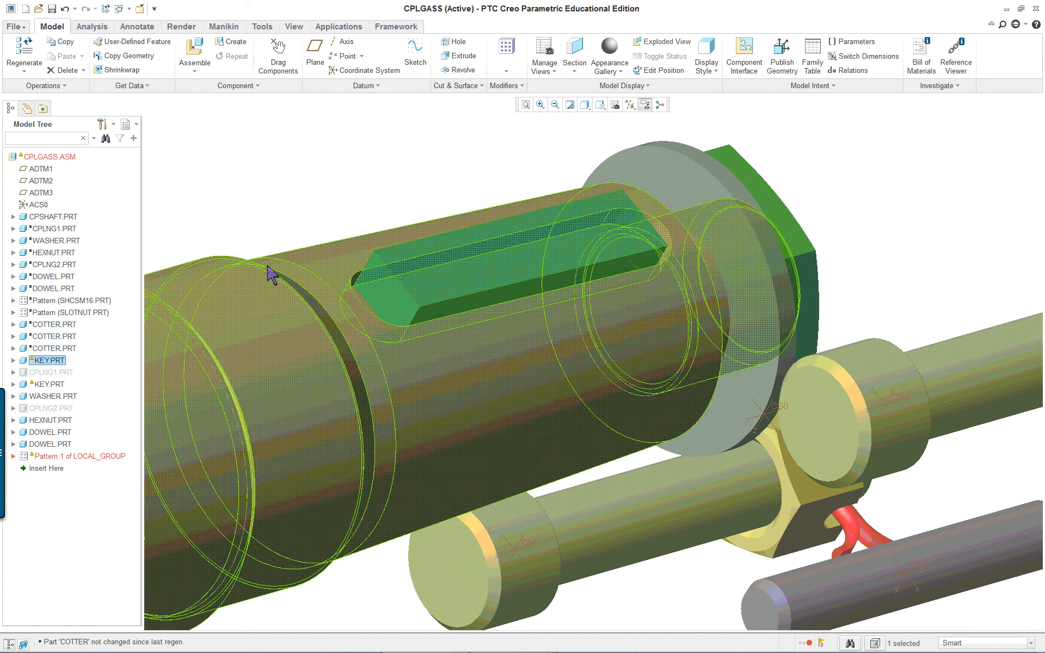
pyautogui.scroll(-2, 354, 238)
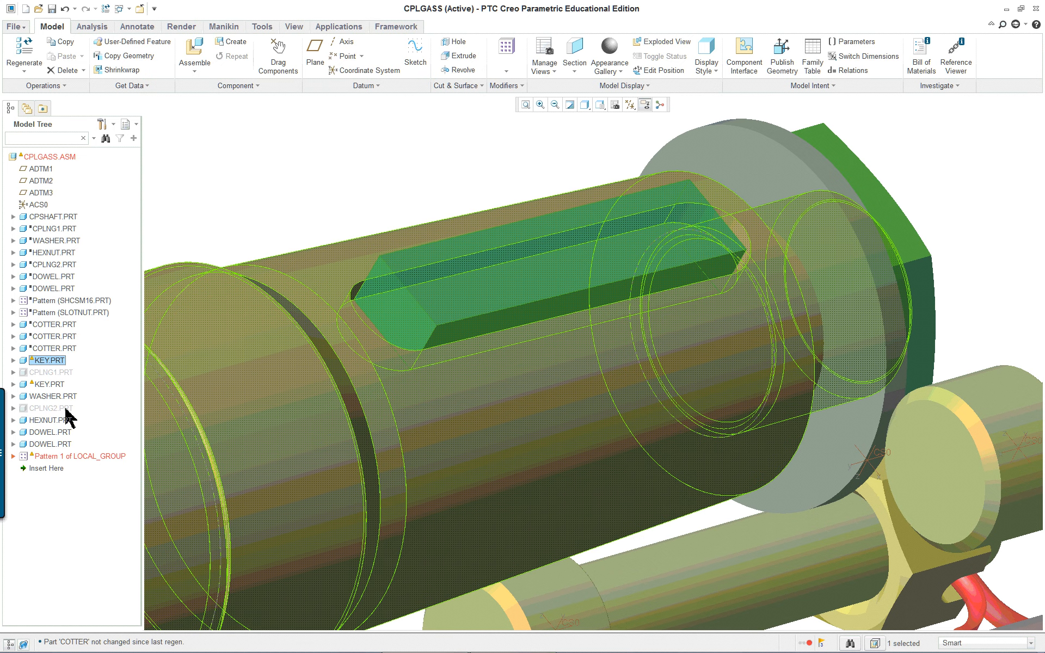
# Delete the duplicate KEY.PRT listed after CPLNG1 from the assembly.
pyautogui.rightClick(59, 385)
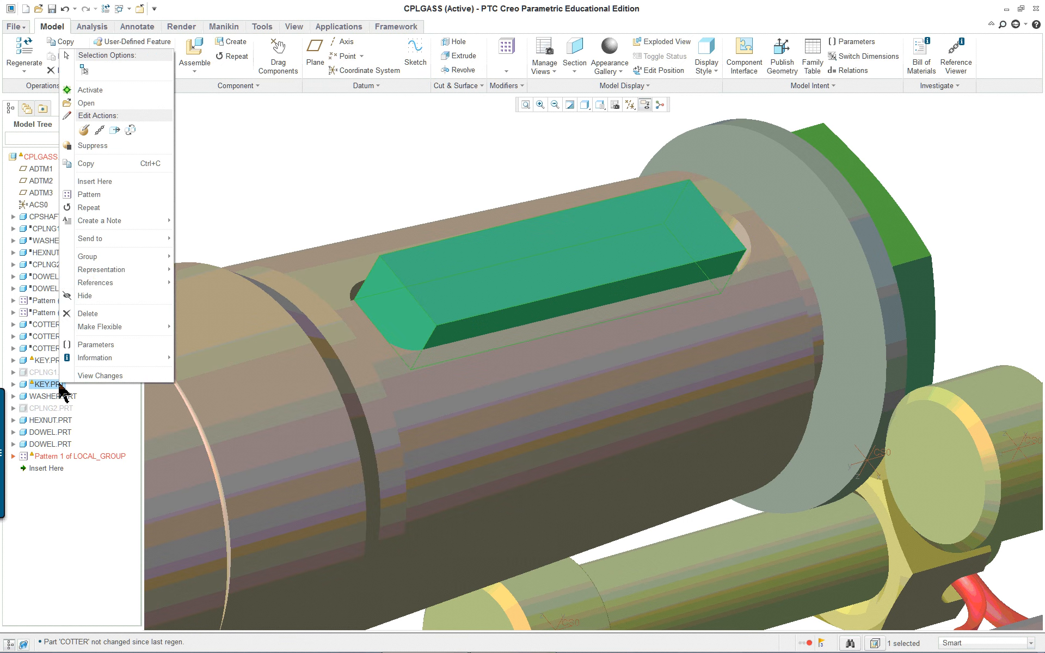
pyautogui.click(90, 314)
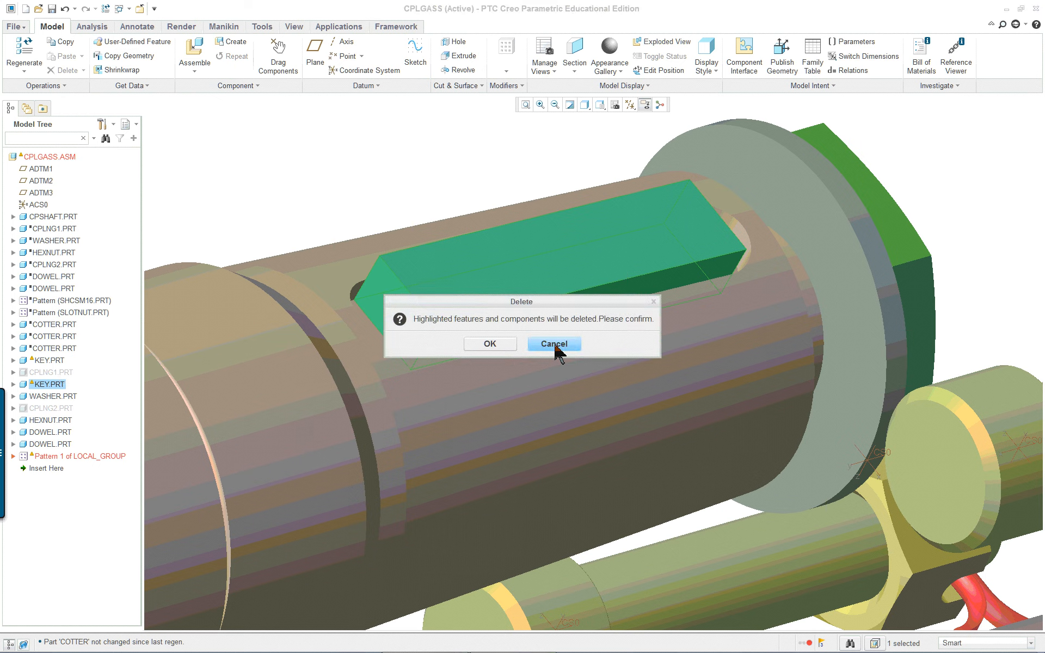
pyautogui.click(508, 351)
pyautogui.scroll(-5, 536, 362)
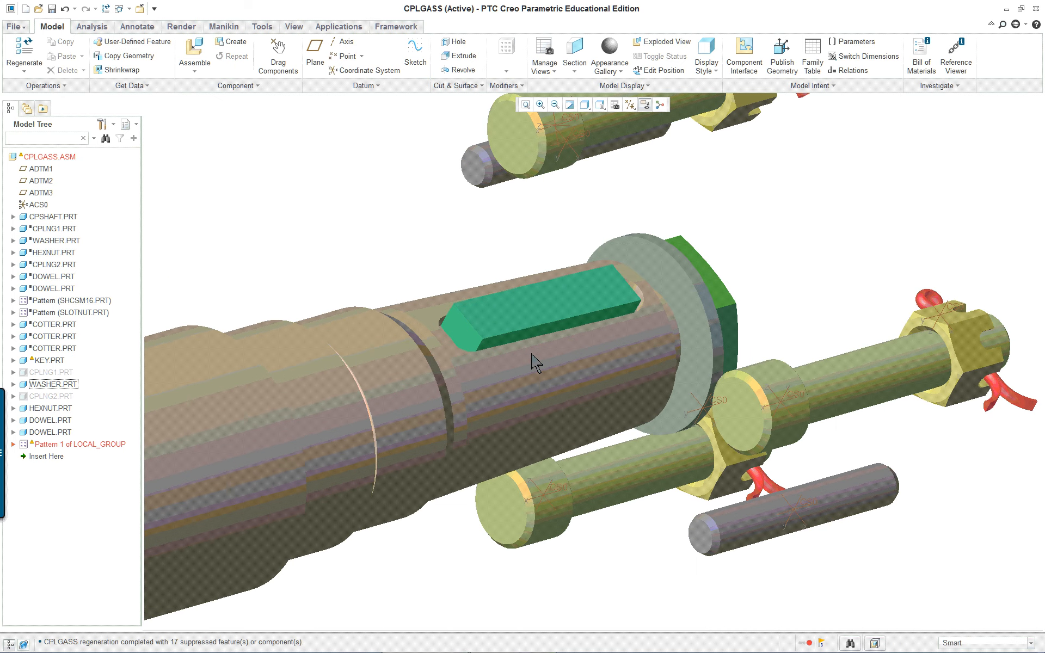
pyautogui.scroll(3, 328, 436)
# Unhide the two coupling halves CPLNG1.PRT and CPLNG2.PRT together.
pyautogui.click(123, 446)
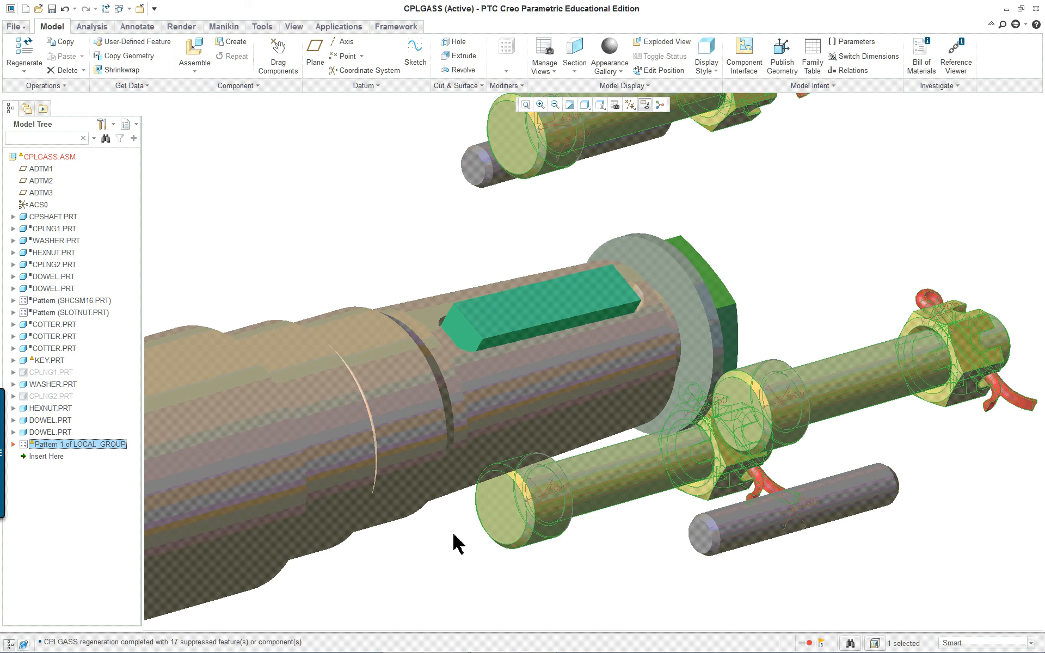
pyautogui.scroll(-4, 463, 542)
pyautogui.scroll(5, 467, 541)
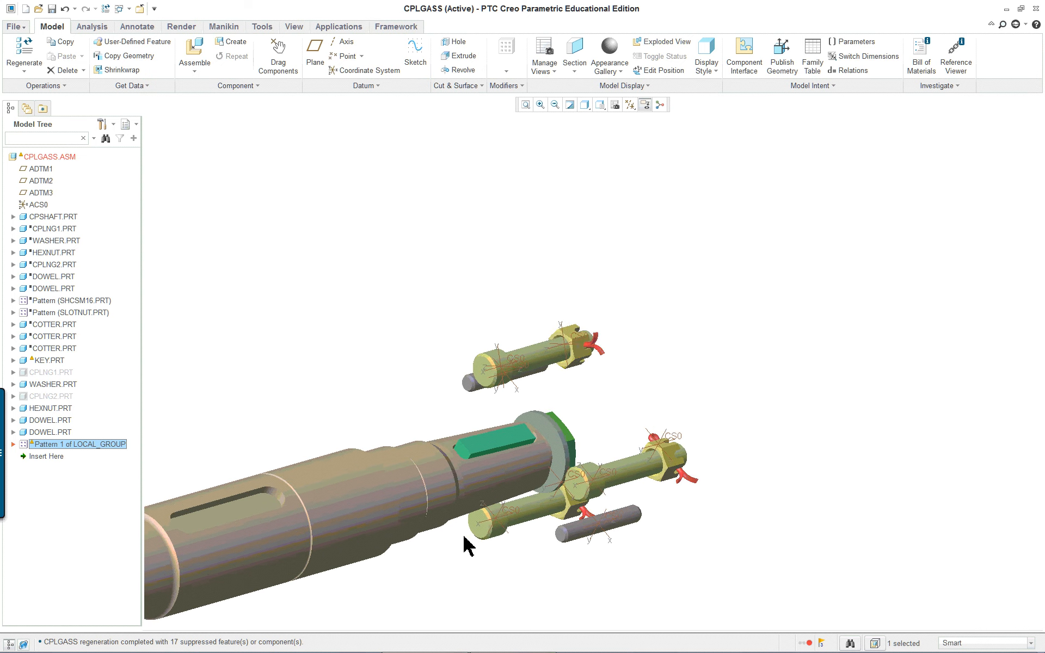
pyautogui.moveTo(652, 443)
pyautogui.mouseDown(button='middle')
pyautogui.moveTo(567, 448)
pyautogui.moveTo(566, 462)
pyautogui.mouseUp(button='middle')
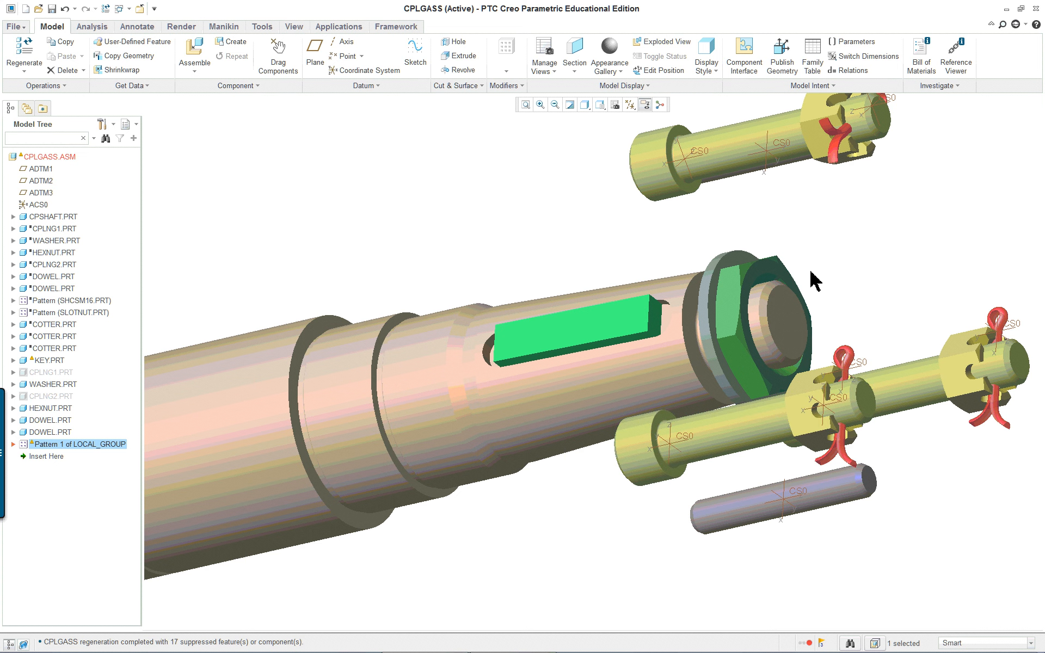
pyautogui.click(74, 376)
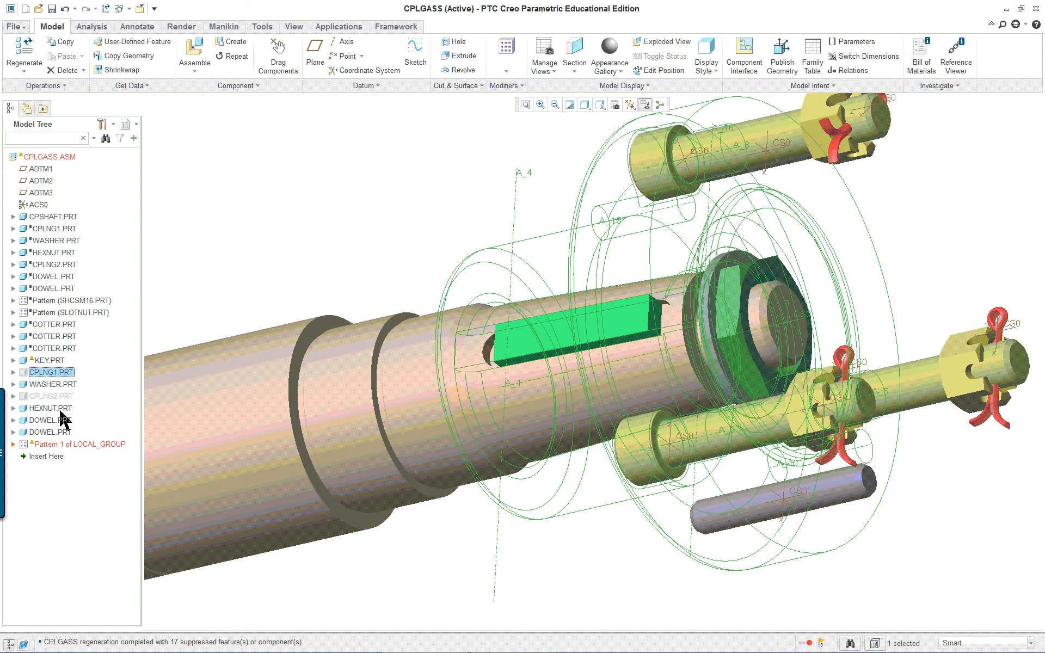
pyautogui.keyDown('shift'); pyautogui.click(67, 398); pyautogui.keyUp('shift')
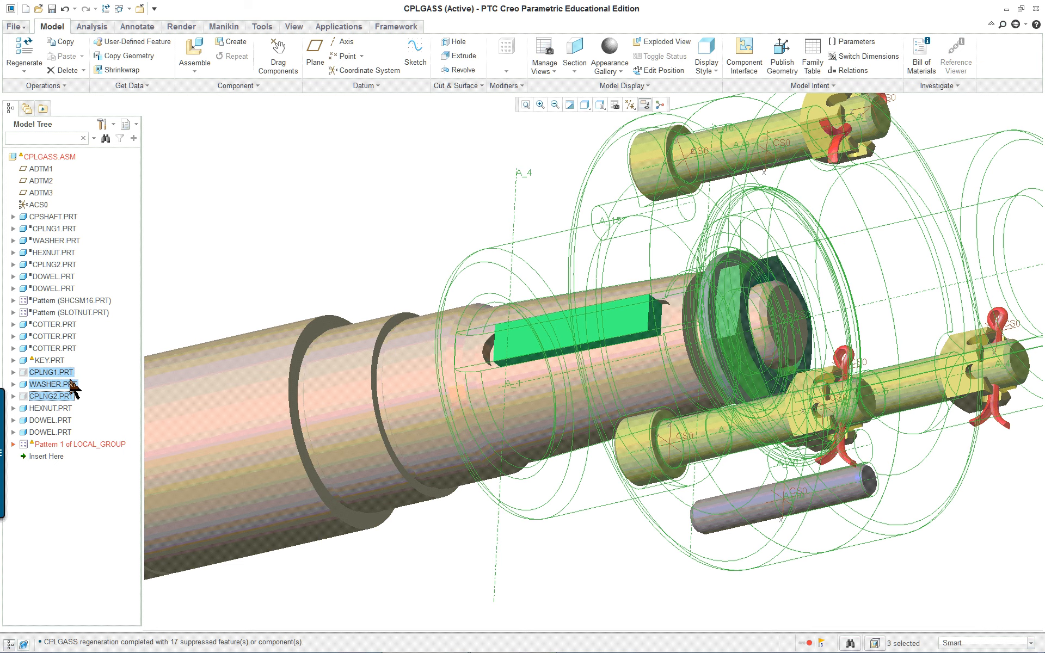
pyautogui.click(66, 375)
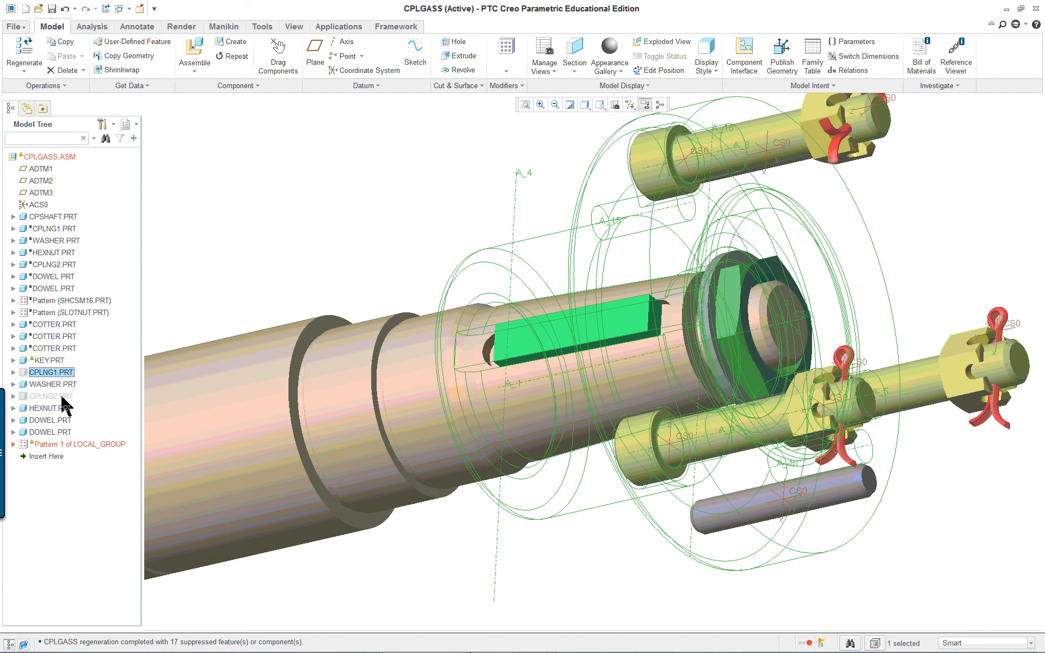
pyautogui.keyDown('ctrl'); pyautogui.click(62, 397); pyautogui.keyUp('ctrl')
pyautogui.rightClick(64, 398)
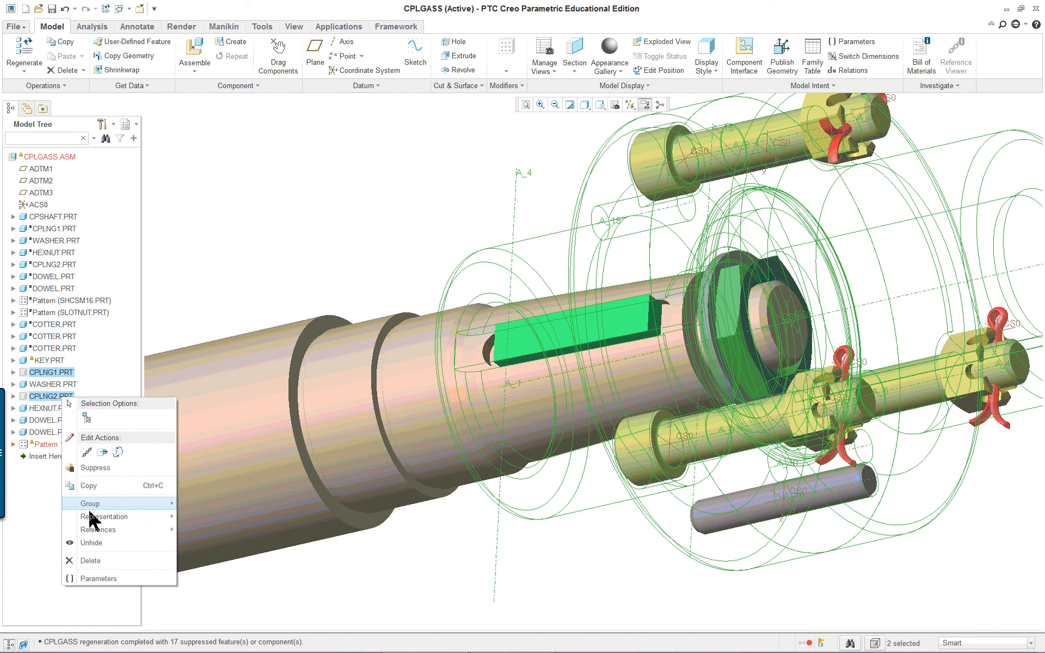
pyautogui.click(91, 542)
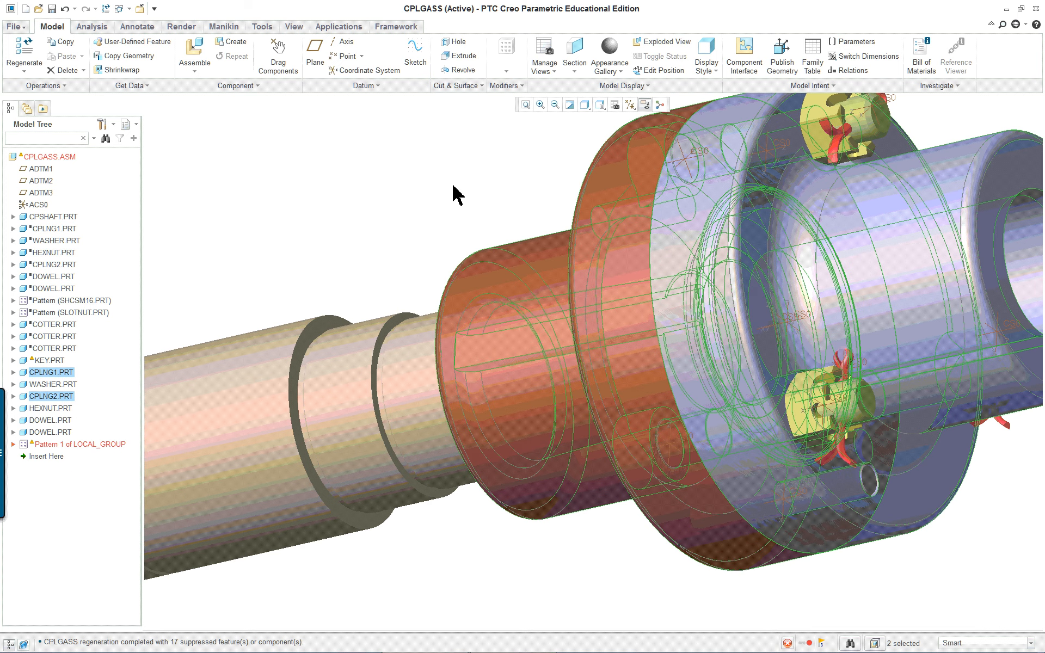
pyautogui.scroll(-2, 456, 193)
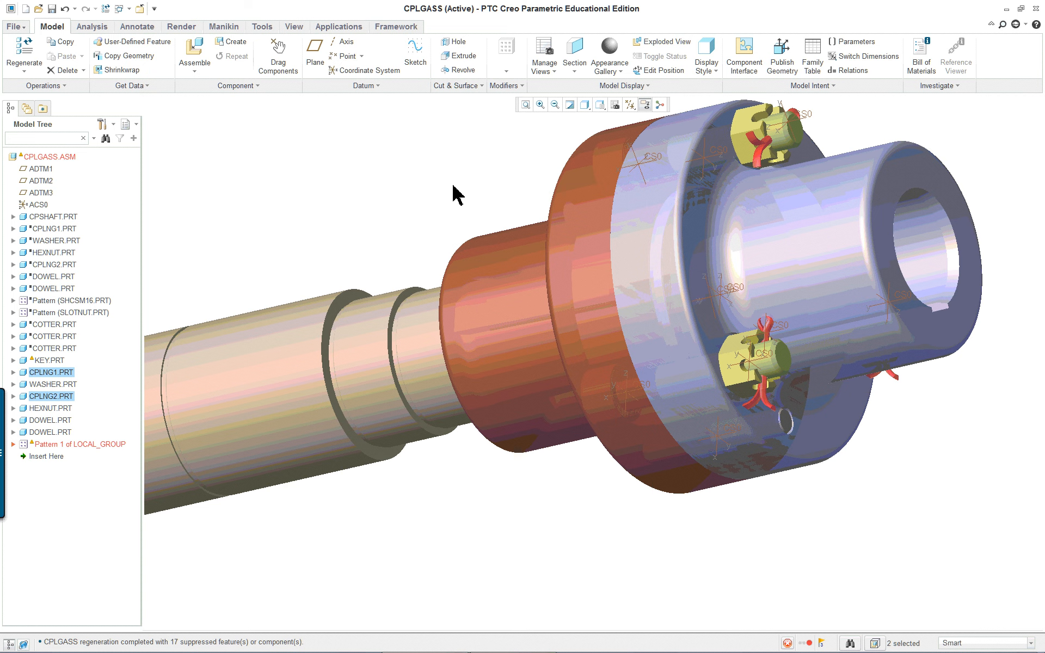
pyautogui.scroll(-2, 454, 186)
pyautogui.click(454, 186)
# Hide the model tree and fit the whole coupling assembly in the graphics area.
pyautogui.moveTo(575, 190); pyautogui.dragTo(545, 216, button='middle')
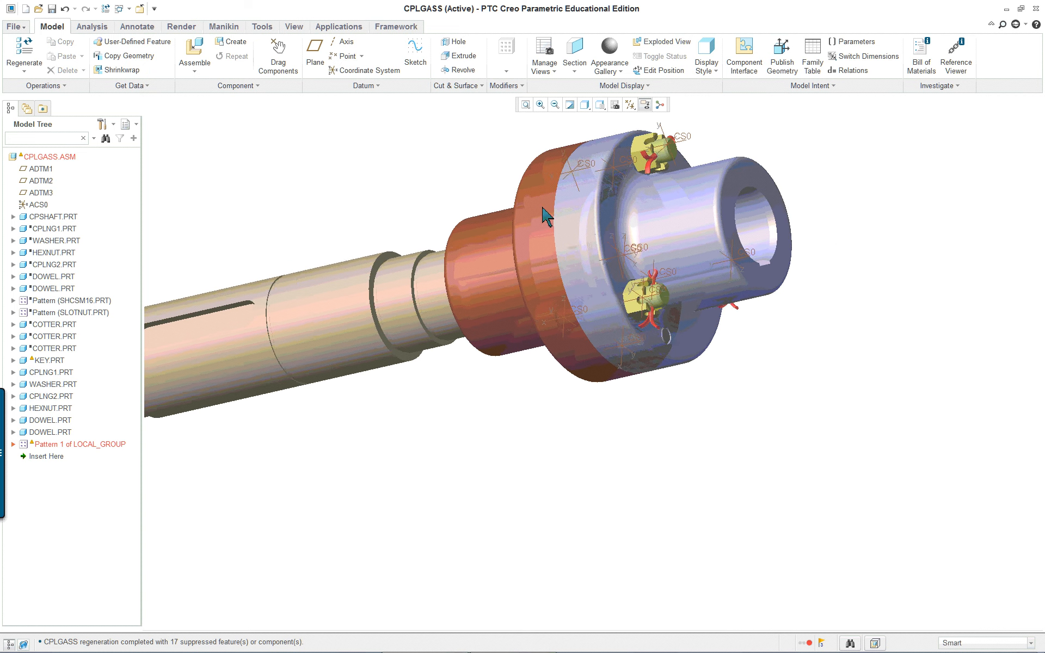
pyautogui.scroll(-1, 469, 409)
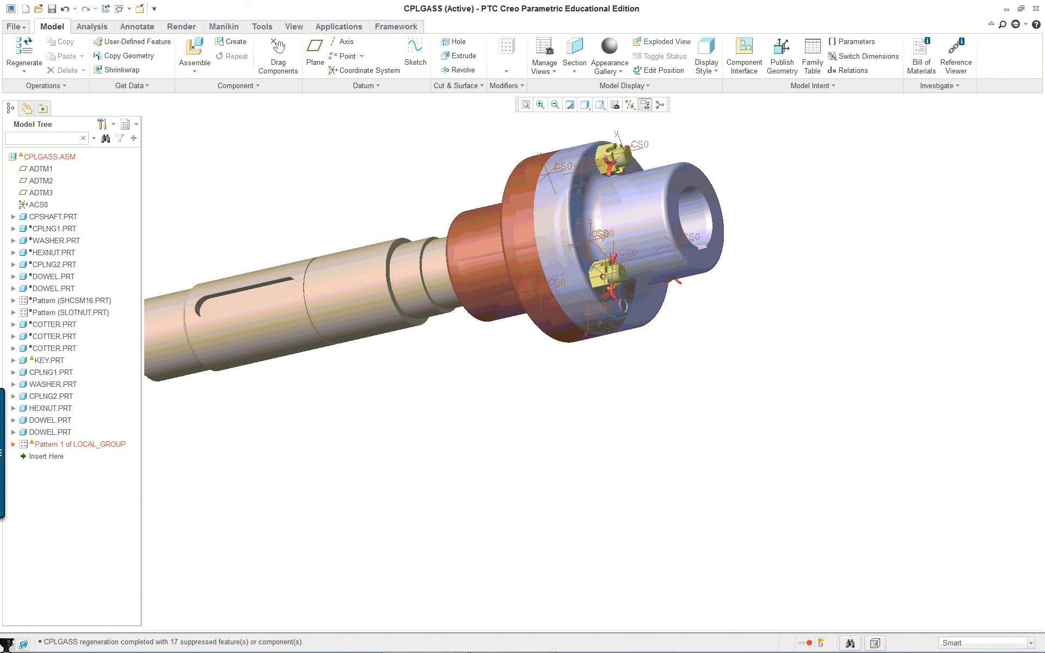
pyautogui.click(8, 644)
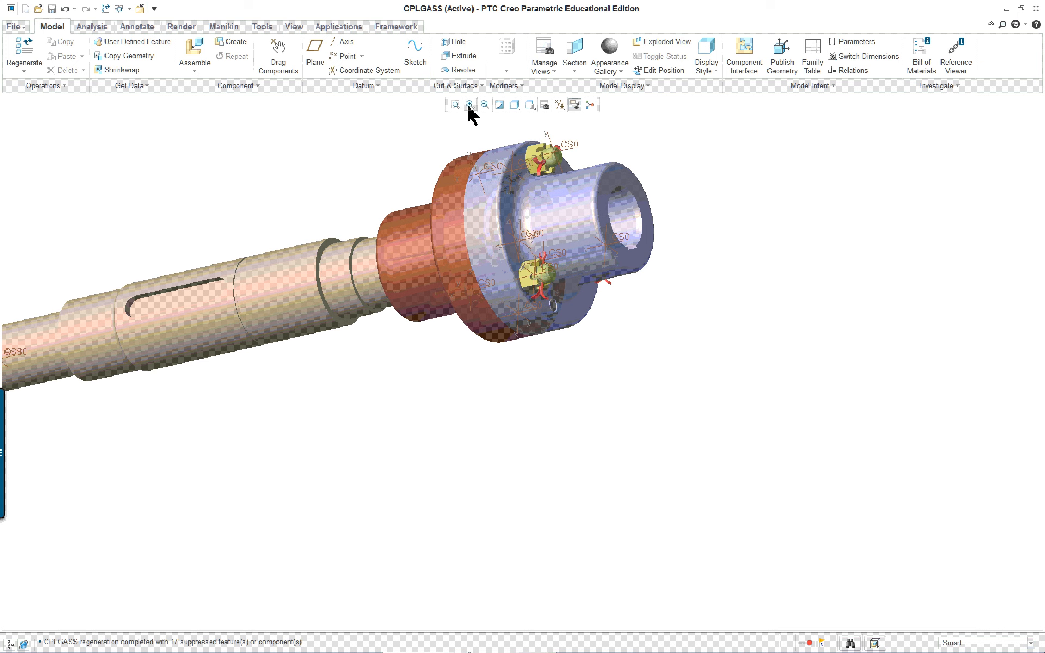
pyautogui.click(455, 105)
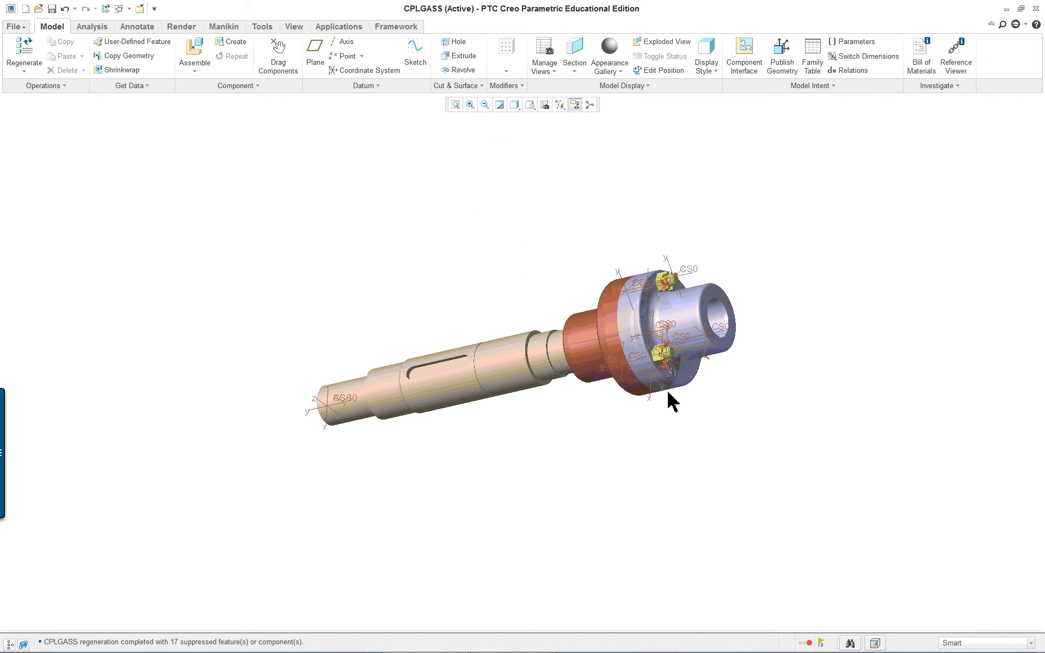
pyautogui.scroll(1, 684, 403)
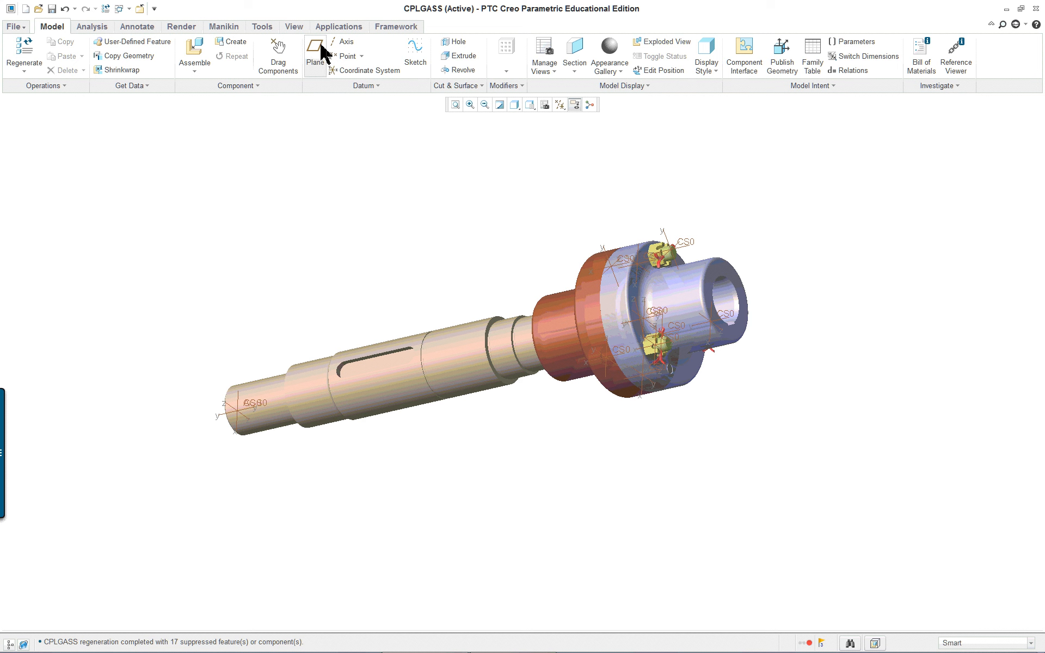
# Display the assembly's default exploded view, inspect how the components spread, and return it to the unexploded state.
pyautogui.click(293, 25)
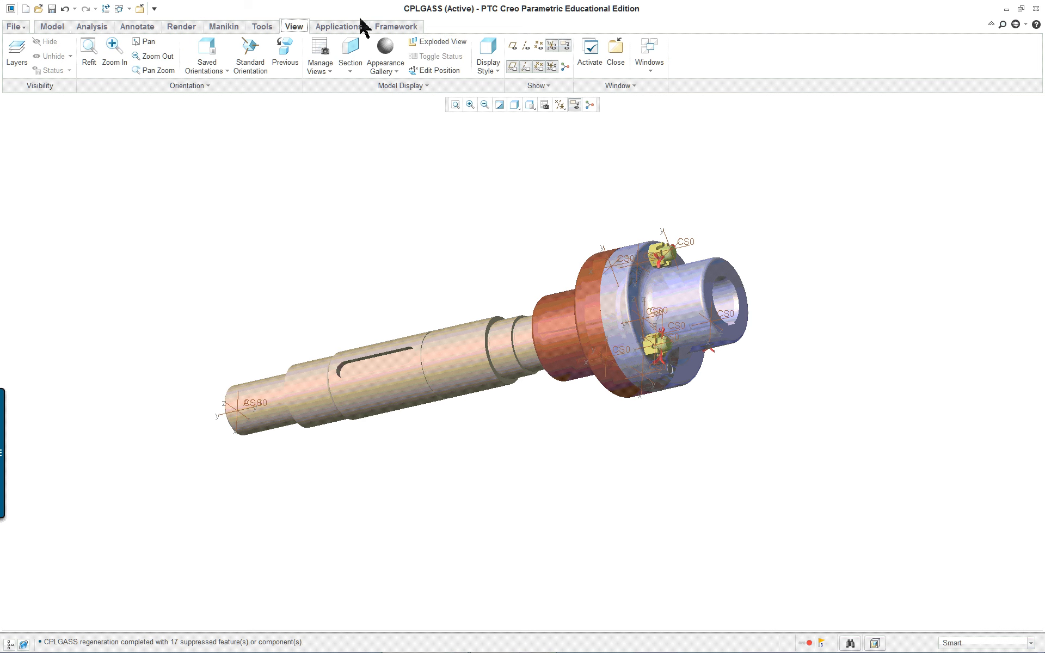
pyautogui.click(434, 44)
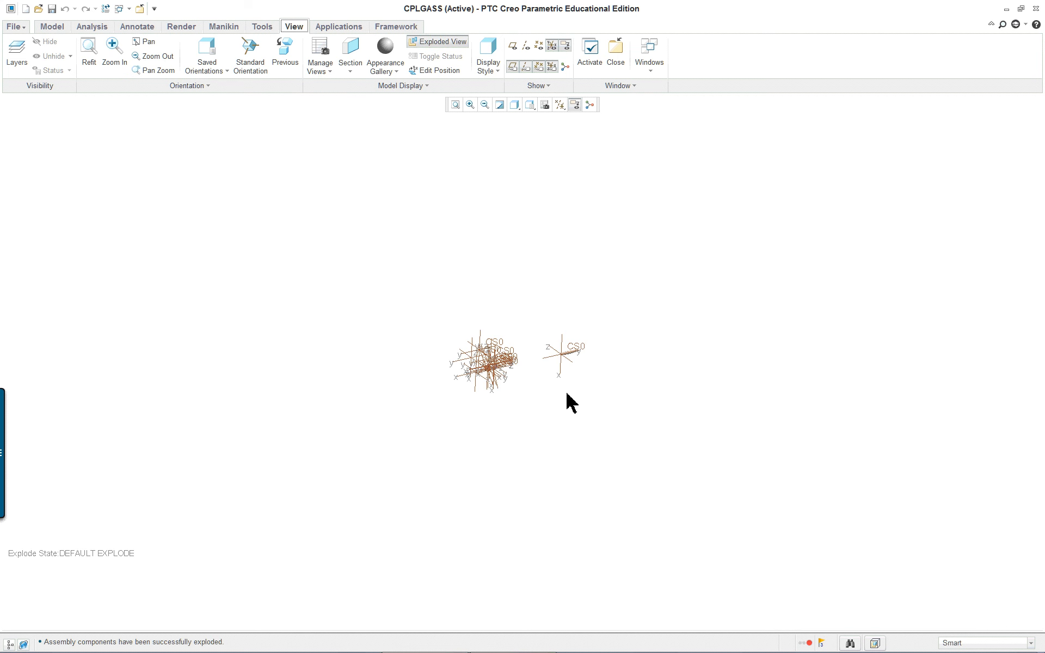
pyautogui.click(456, 105)
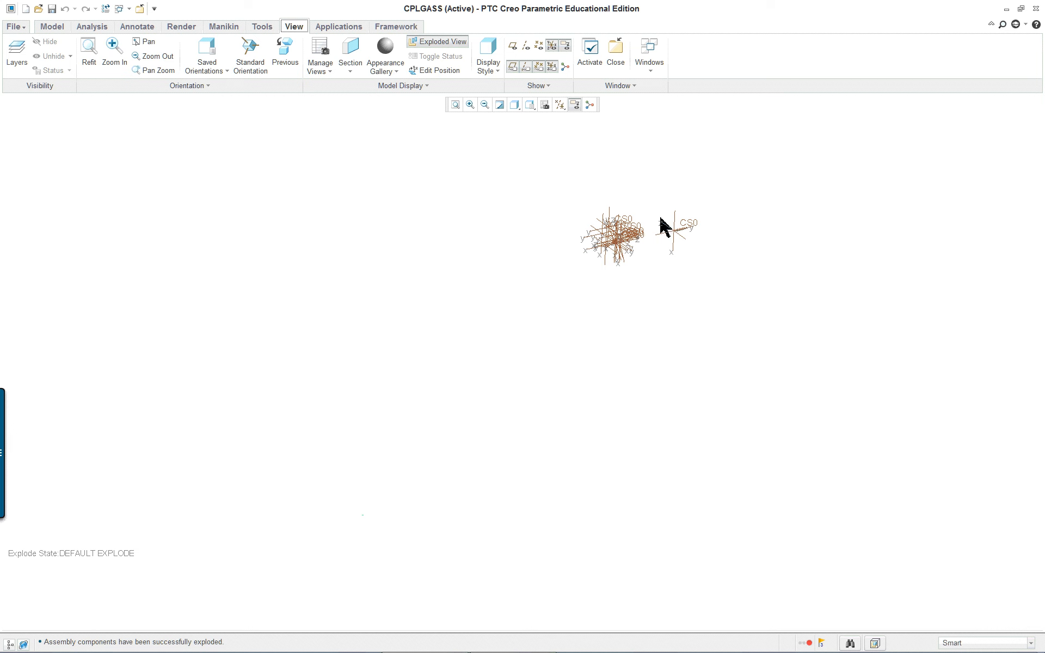
pyautogui.scroll(-3, 658, 215)
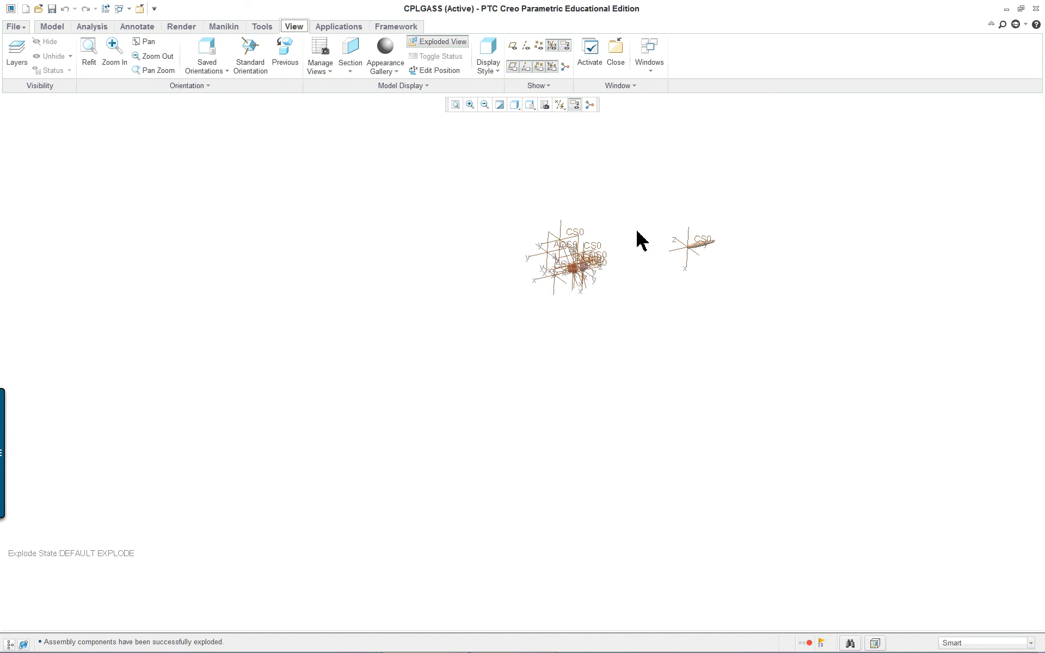
pyautogui.scroll(-5, 638, 231)
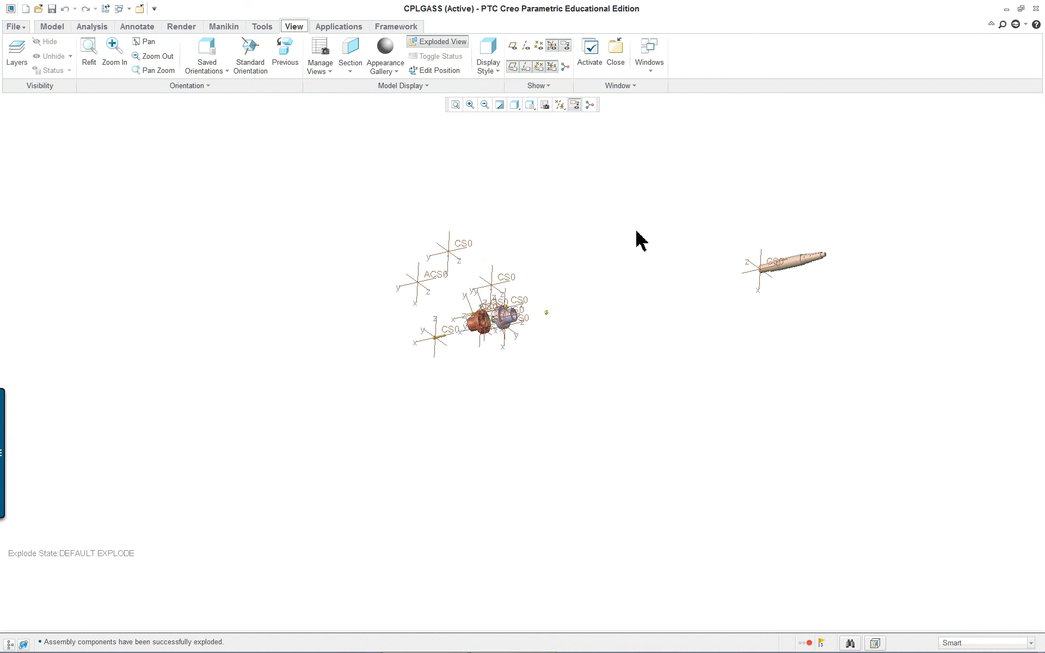
pyautogui.scroll(-2, 636, 231)
pyautogui.scroll(-3, 635, 231)
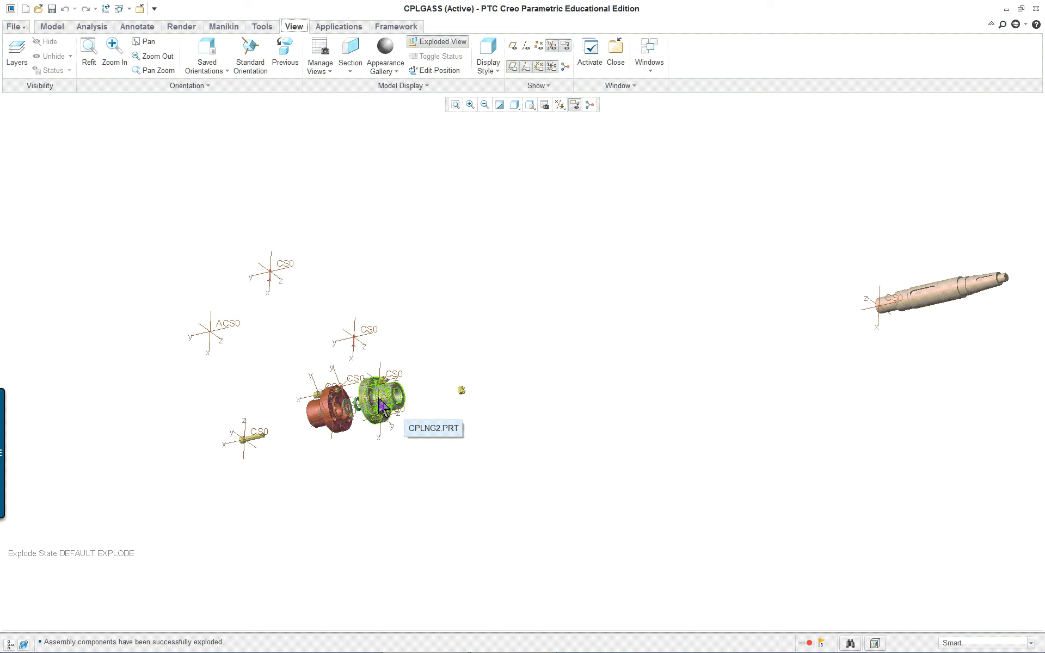
pyautogui.click(448, 42)
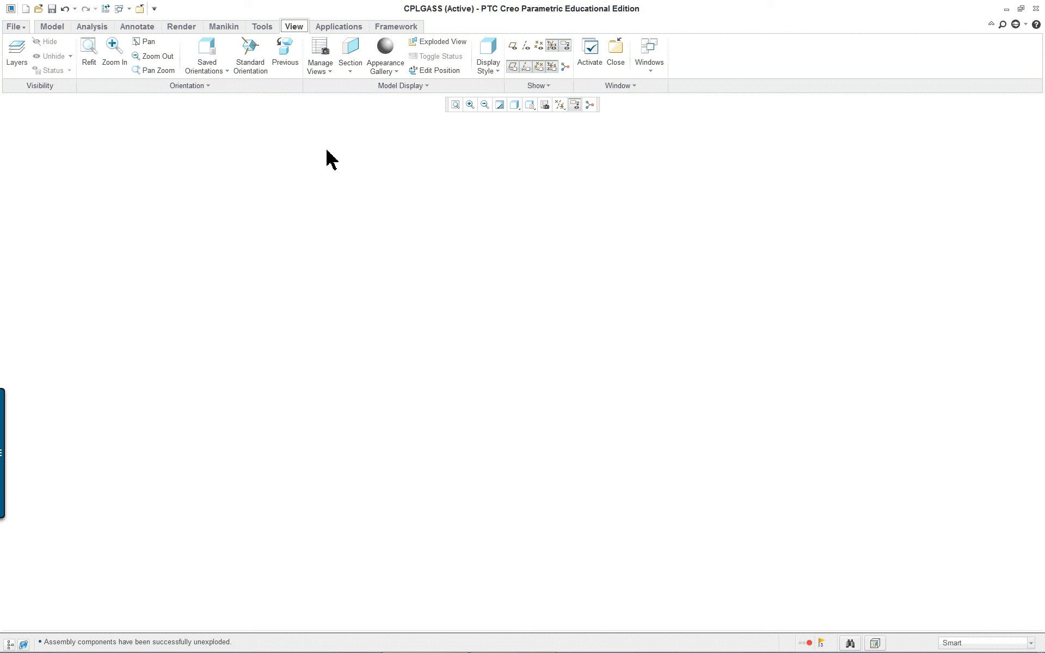
pyautogui.click(456, 105)
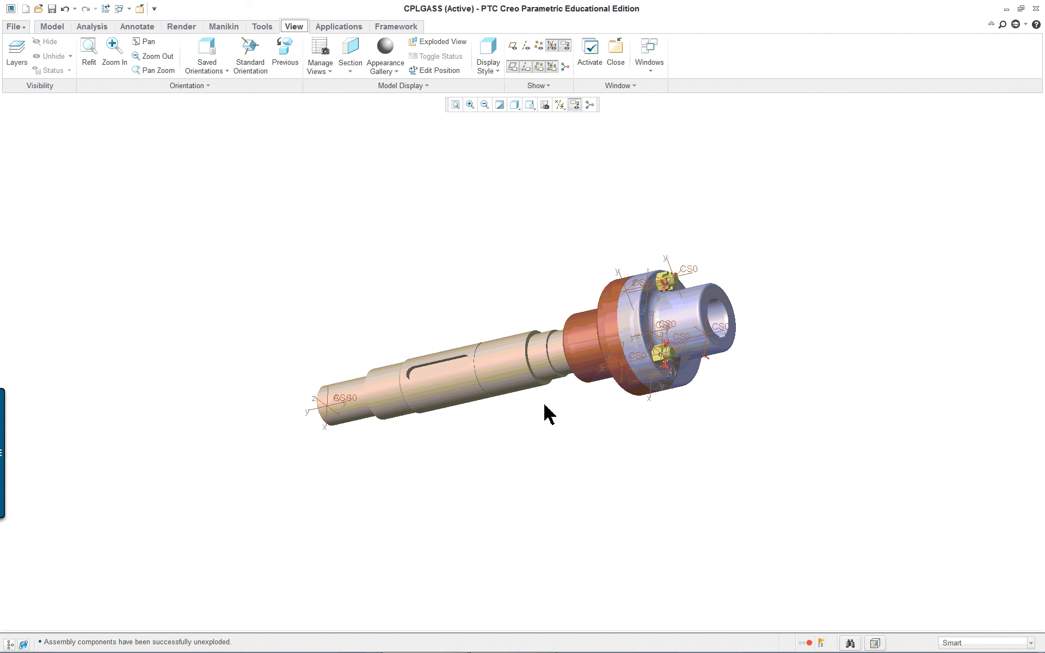
# Turn the assembly so the shaft's free end faces forward and create a new explode state with the default name.
pyautogui.moveTo(609, 358)
pyautogui.mouseDown(button='middle')
pyautogui.moveTo(684, 325)
pyautogui.moveTo(712, 324)
pyautogui.moveTo(735, 349)
pyautogui.moveTo(750, 407)
pyautogui.moveTo(672, 619)
pyautogui.moveTo(620, 599)
pyautogui.mouseUp(button='middle')
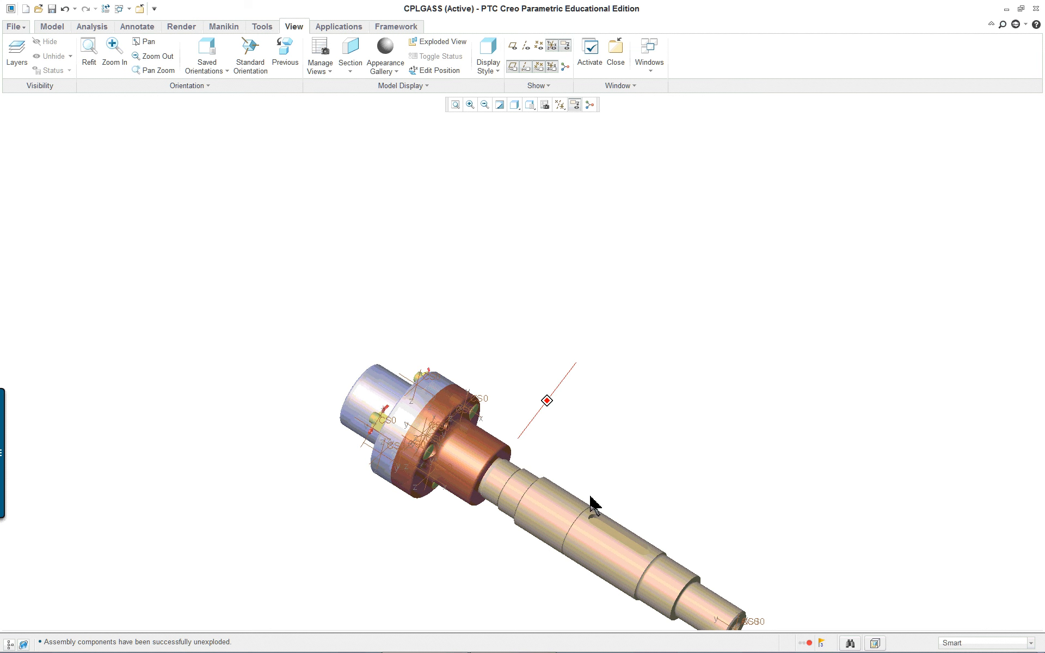
pyautogui.click(457, 105)
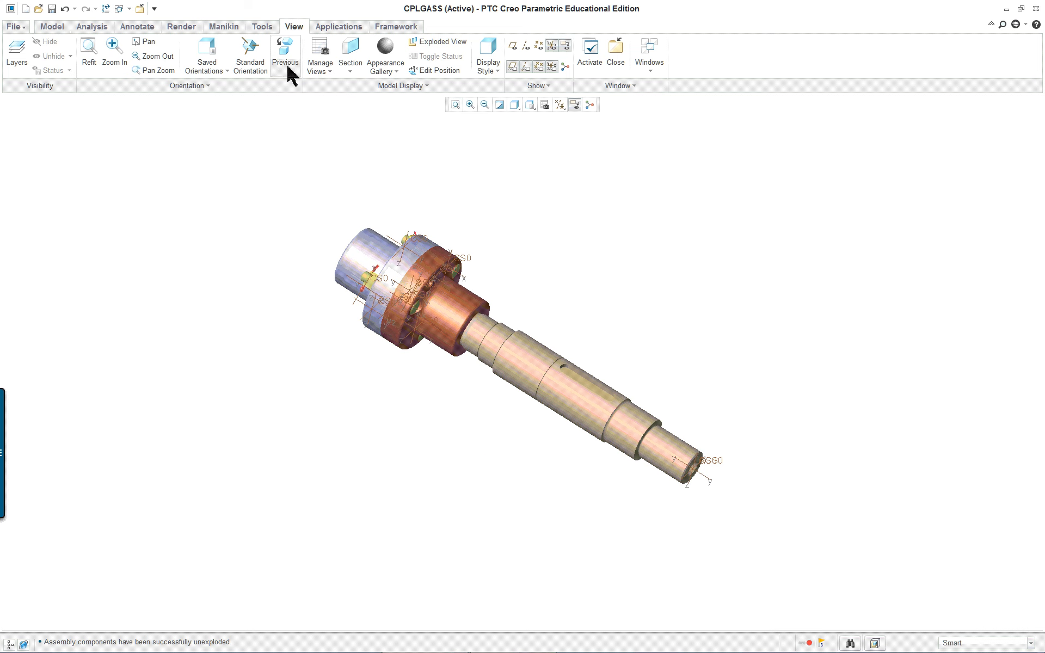
pyautogui.click(320, 68)
pyautogui.click(344, 87)
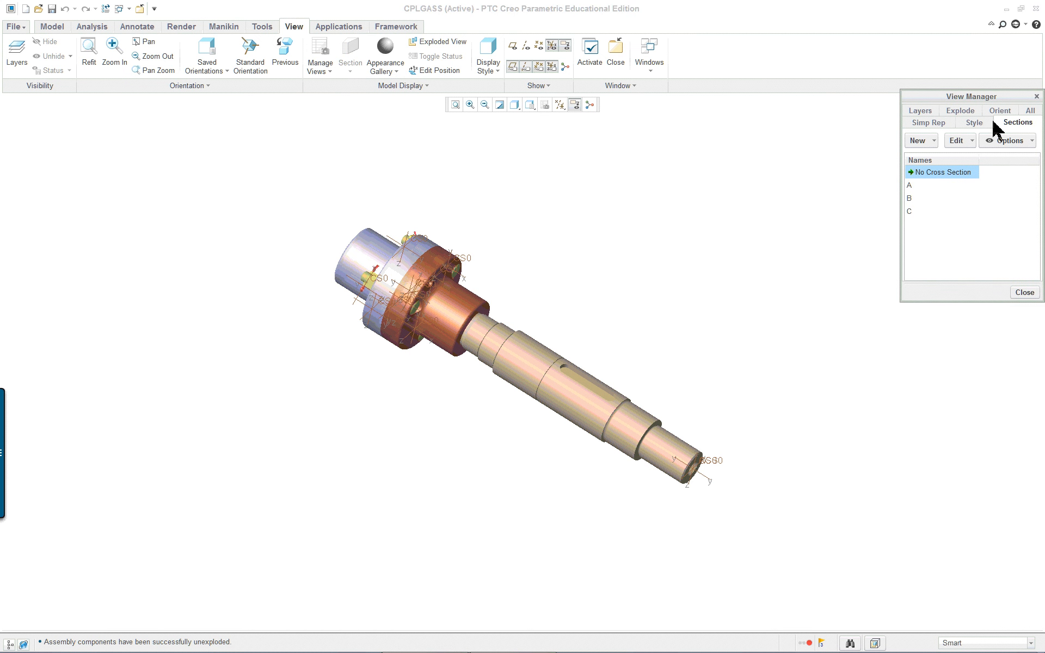
pyautogui.click(971, 111)
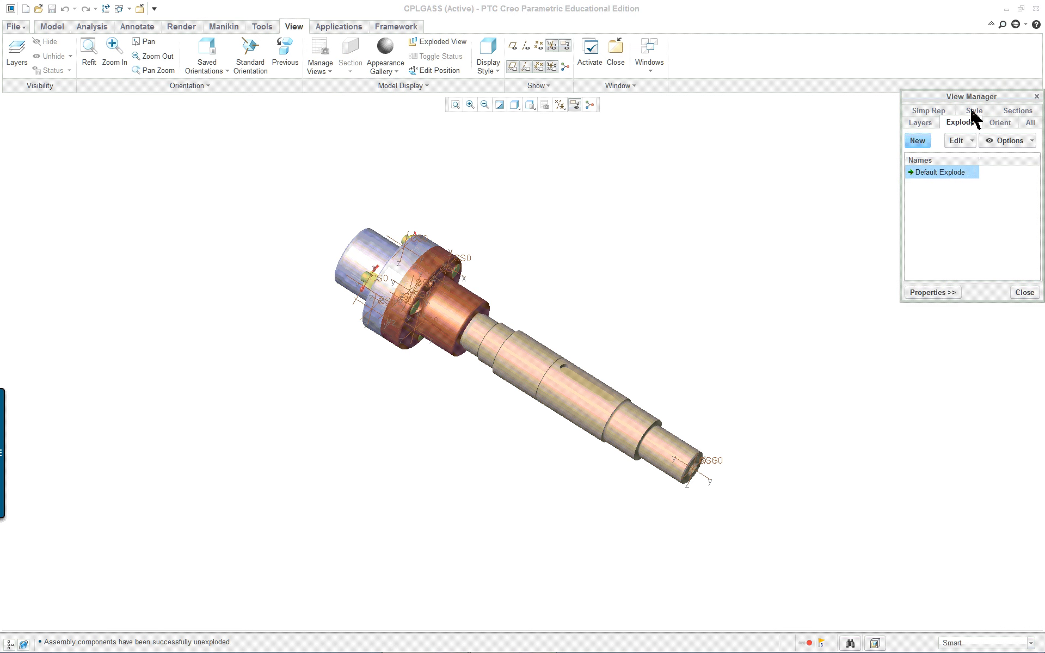
pyautogui.click(917, 142)
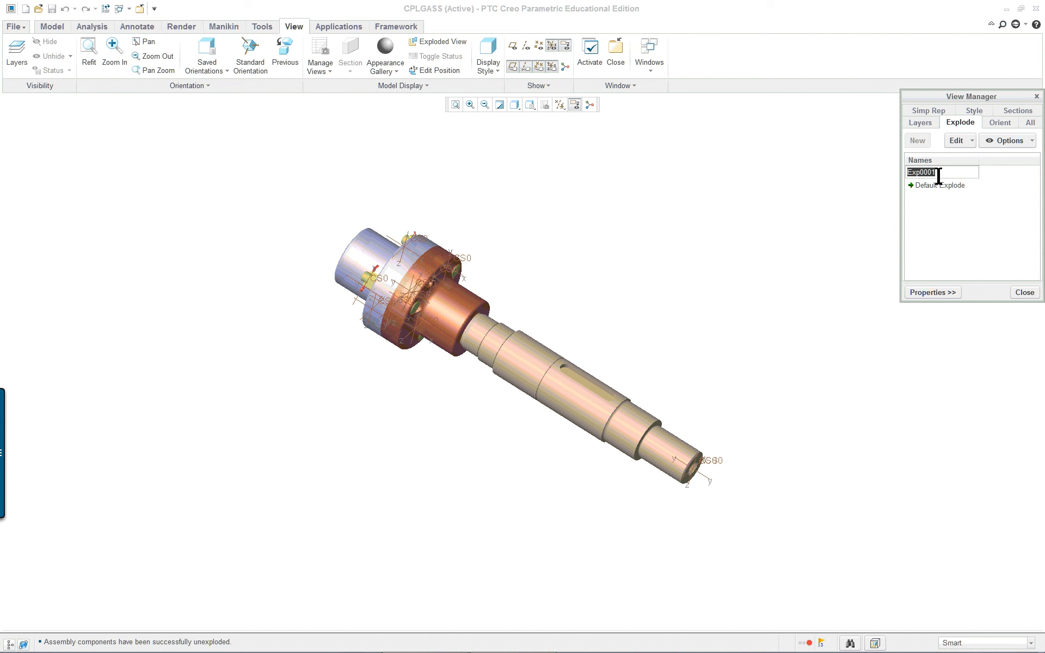
pyautogui.press('Return')
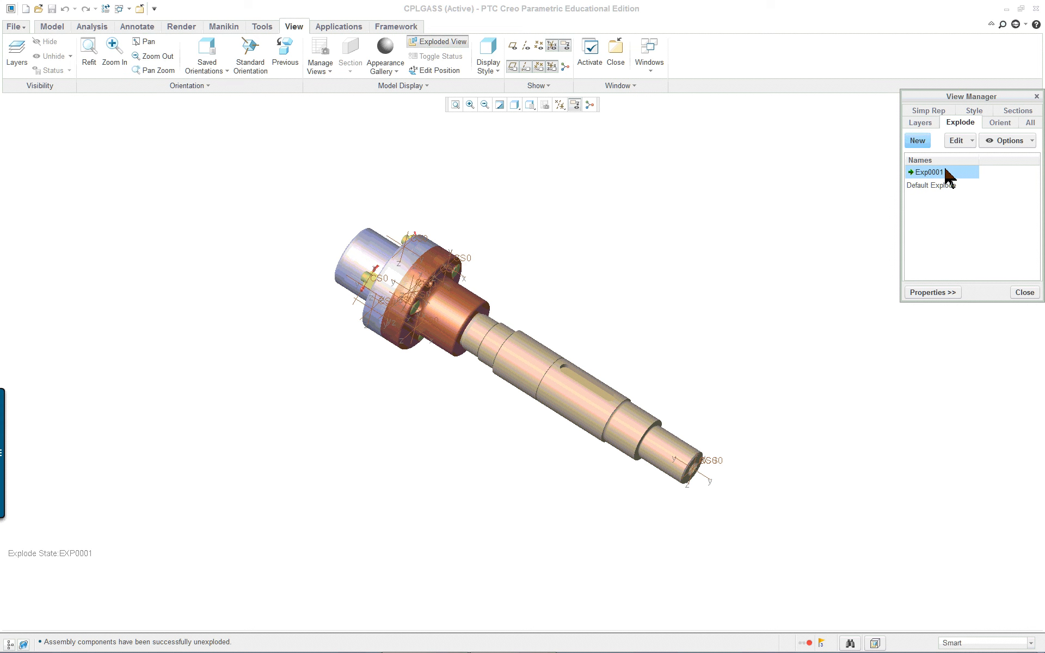
# Start editing component positions in explode state Exp0001 and enable Move with Children.
pyautogui.click(946, 294)
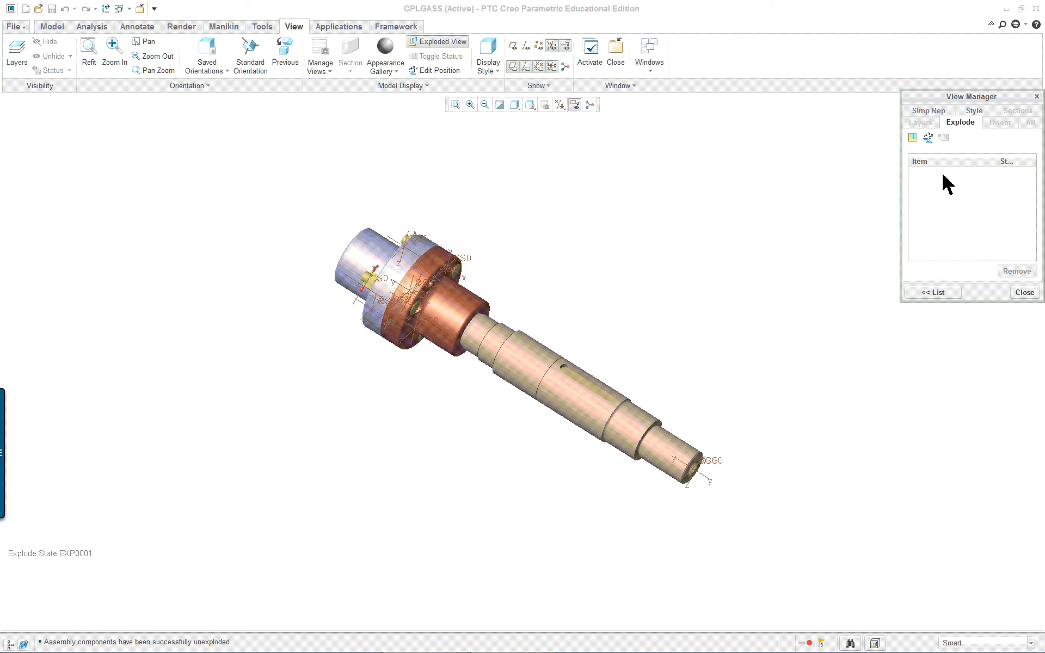
pyautogui.click(930, 140)
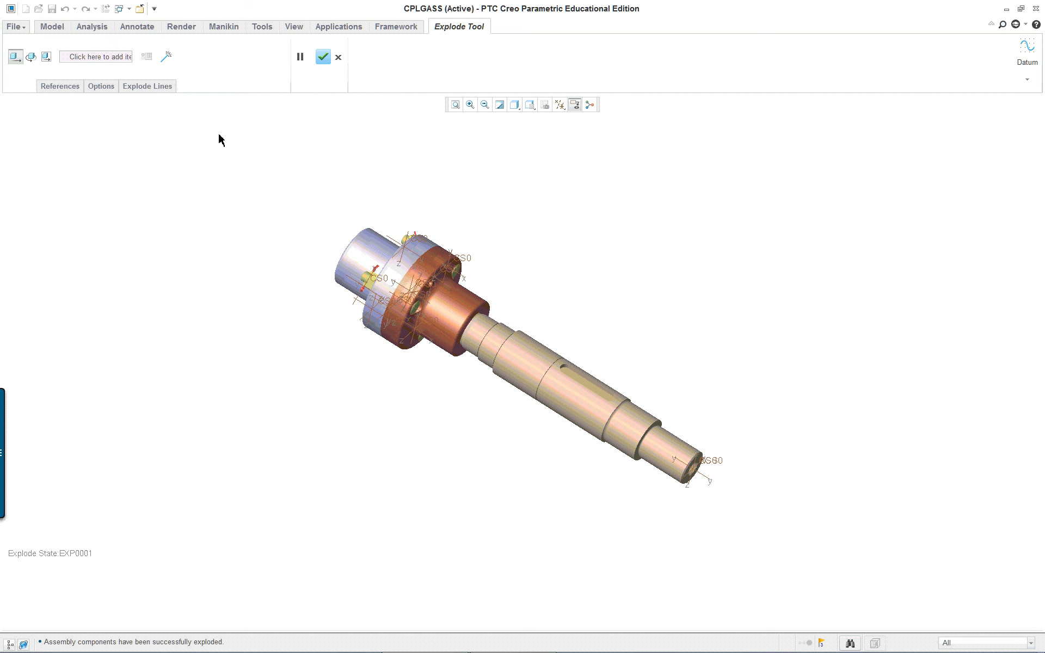
pyautogui.click(102, 87)
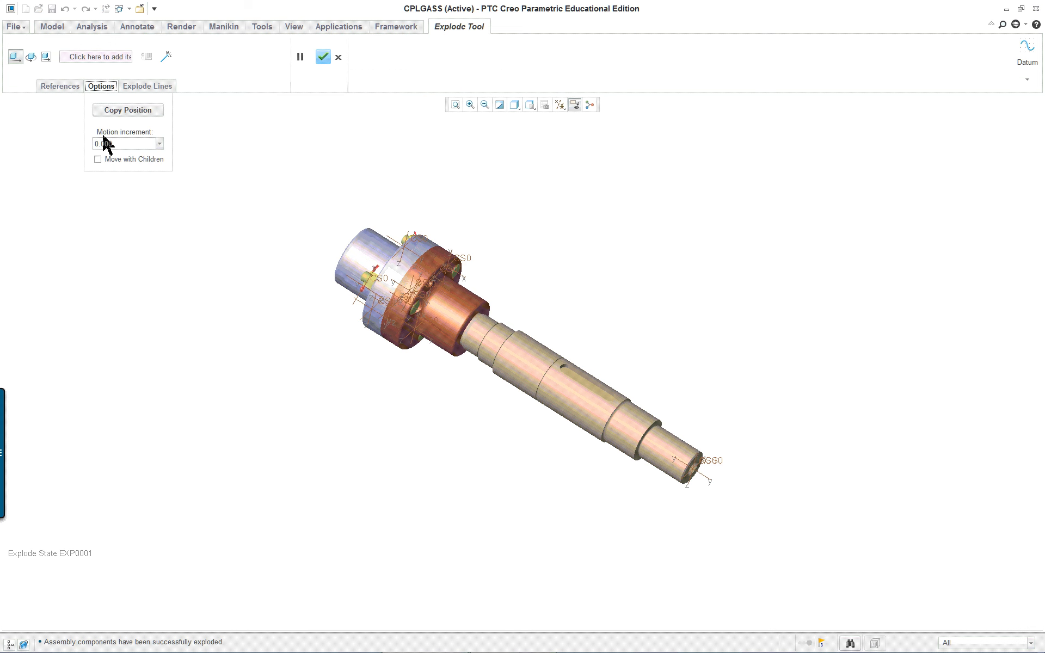
pyautogui.click(108, 159)
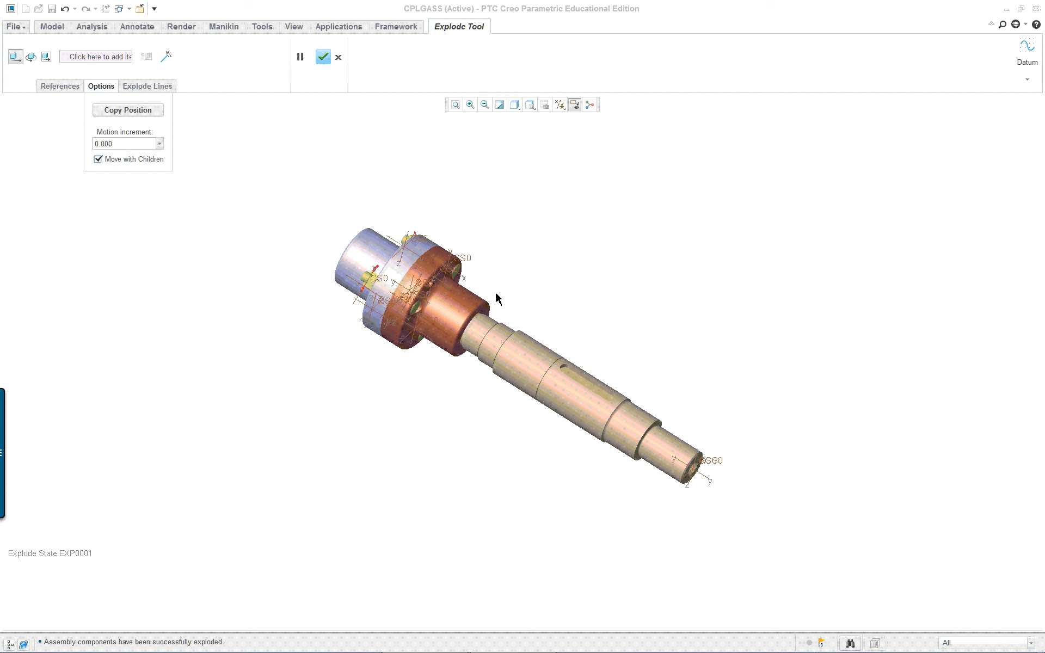
# Select the copper-coloured coupling half CPLNG1.PRT as the component to move in the exploded view.
pyautogui.click(469, 308)
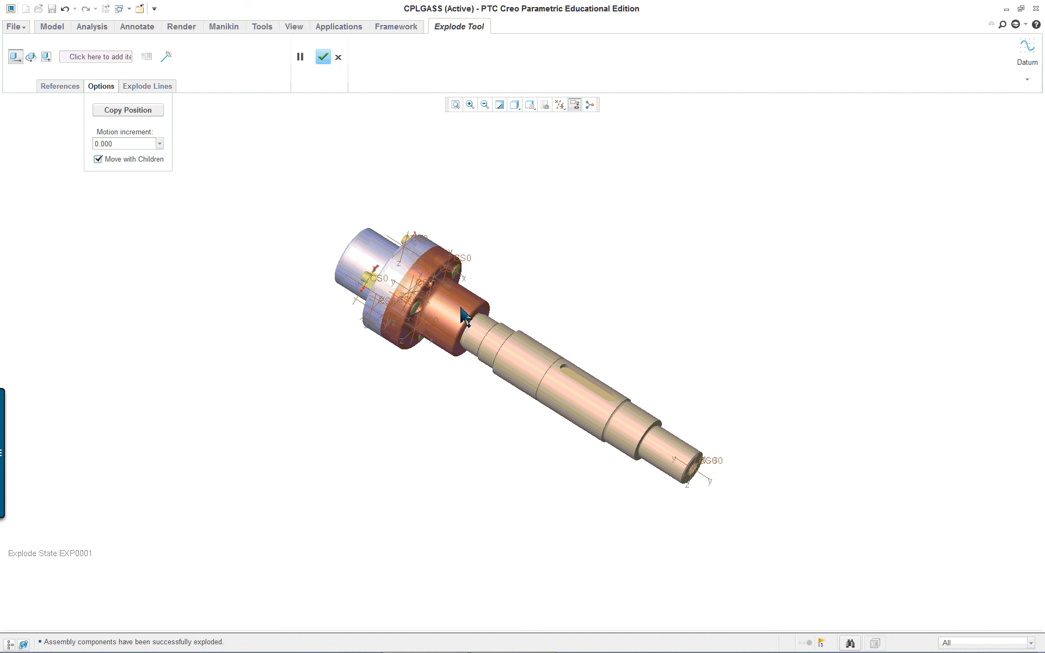
pyautogui.click(485, 315)
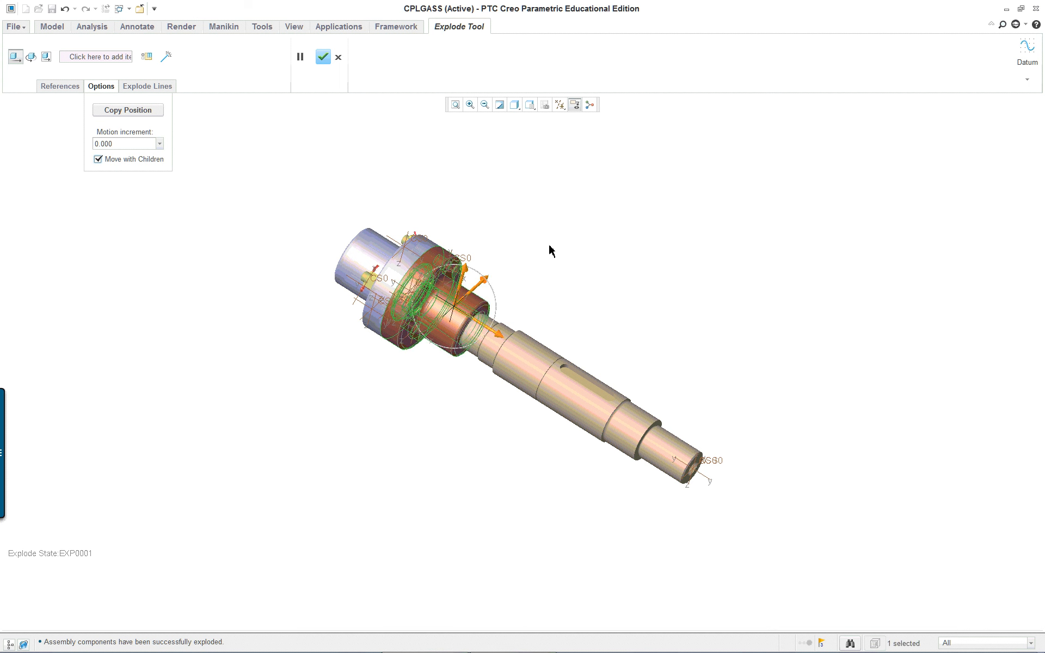